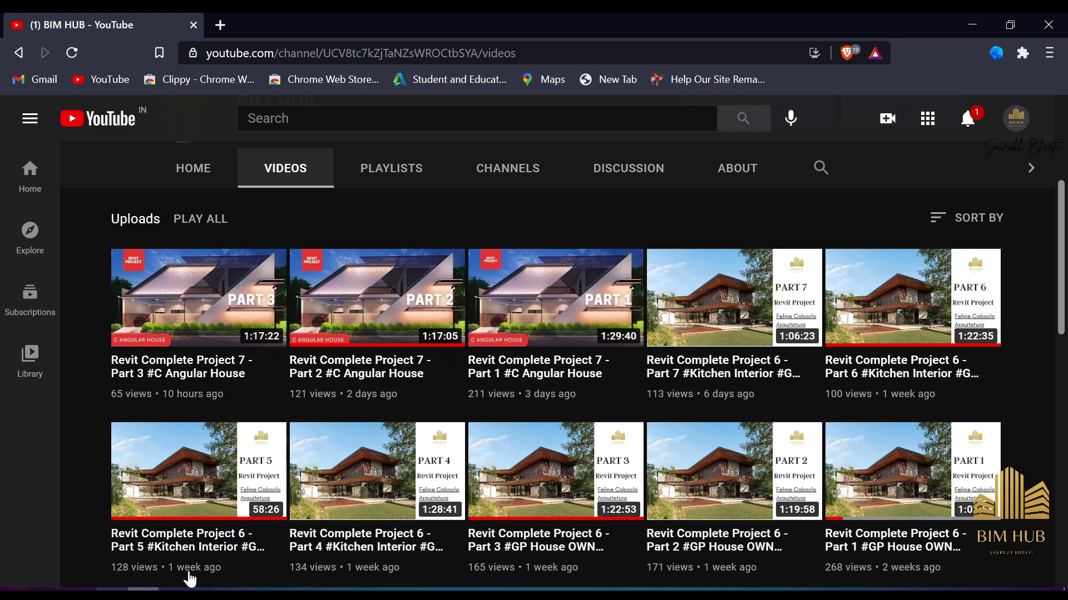
# - Switch from the browser to the Day 3 project's 3D view in Autodesk Revit
pyautogui.hotkey('alt', 'Tab')
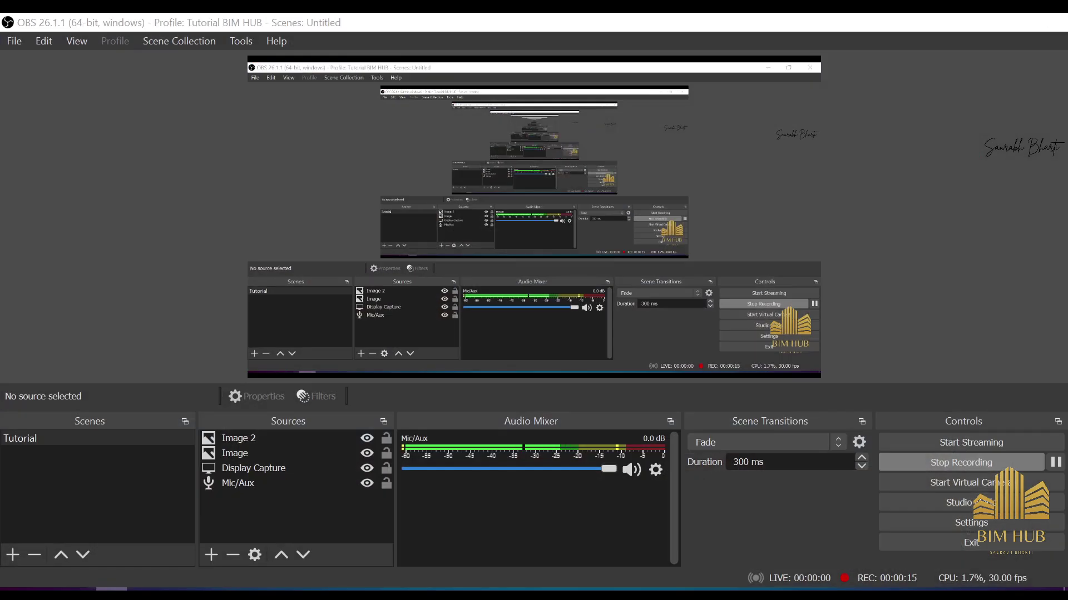
pyautogui.hotkey('alt', 'Tab')
pyautogui.press('super+d')
pyautogui.hotkey('alt', 'Tab')
pyautogui.scroll(-2, 482, 321)
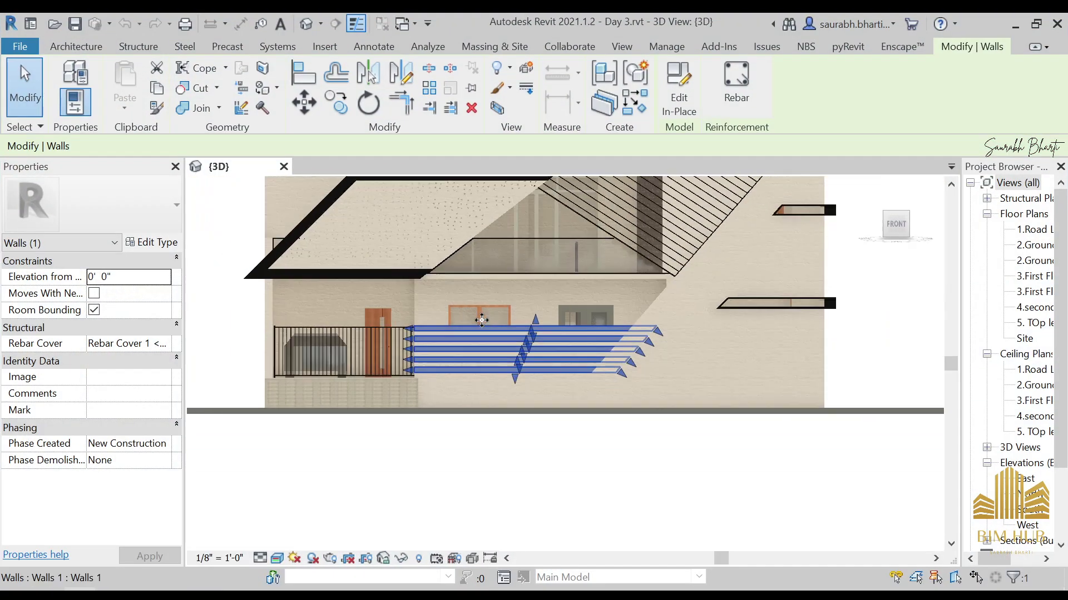
# - Examine the house model from the front and side, checking the horizontal slats, sloped facade frames and parapet walls
pyautogui.scroll(-4, 565, 294)
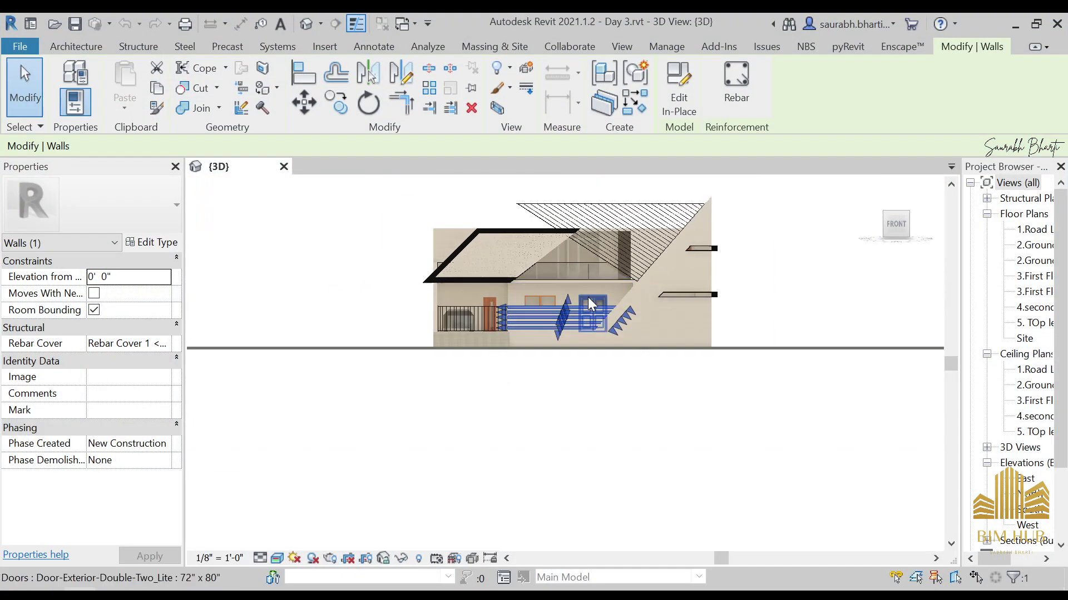
pyautogui.scroll(-1, 589, 297)
pyautogui.moveTo(582, 272); pyautogui.dragTo(523, 294, button='middle')
pyautogui.scroll(4, 563, 373)
pyautogui.scroll(-3, 568, 322)
pyautogui.scroll(-1, 572, 356)
pyautogui.scroll(4, 632, 390)
pyautogui.scroll(-3, 576, 346)
pyautogui.scroll(4, 545, 311)
pyautogui.scroll(3, 322, 332)
pyautogui.scroll(-3, 322, 332)
pyautogui.keyDown('shift'); pyautogui.moveTo(322, 332); pyautogui.dragTo(551, 386, button='middle'); pyautogui.keyUp('shift')
pyautogui.scroll(-3, 506, 371)
pyautogui.scroll(5, 538, 389)
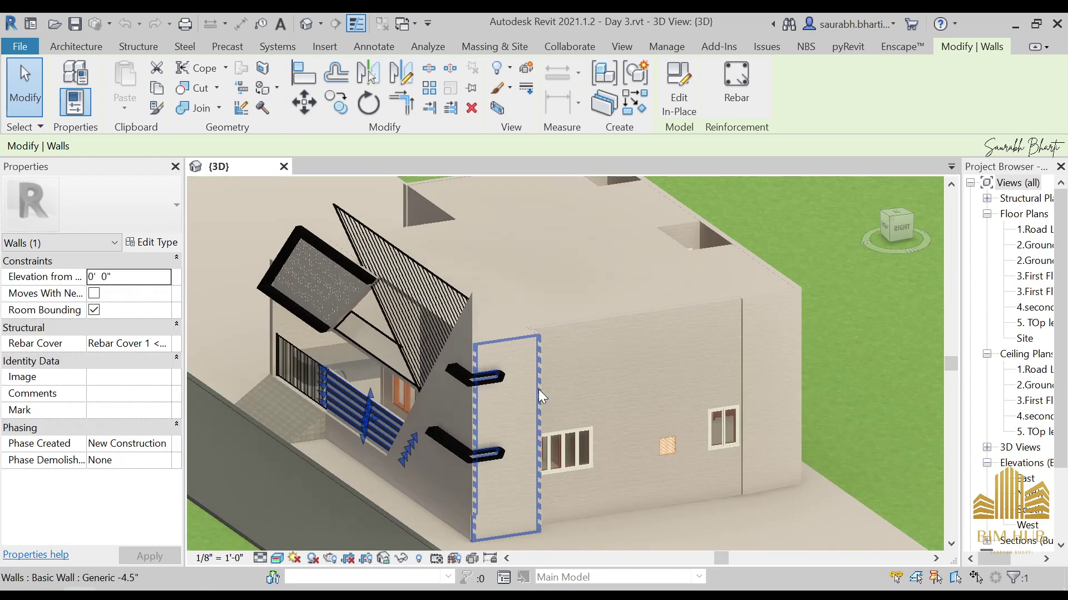
pyautogui.scroll(5, 534, 384)
pyautogui.click(619, 319)
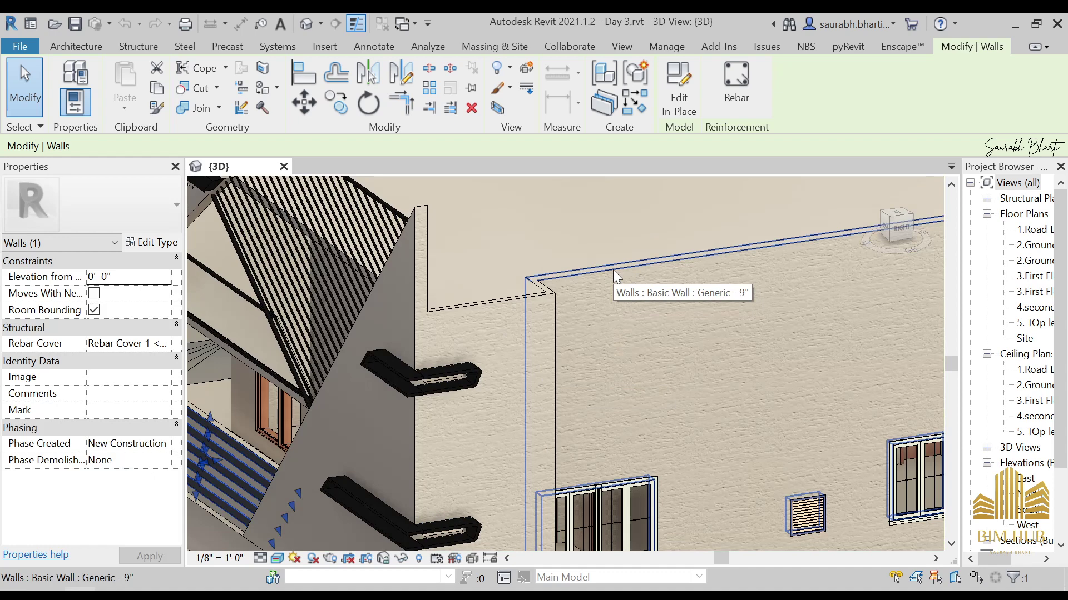
pyautogui.scroll(-8, 629, 339)
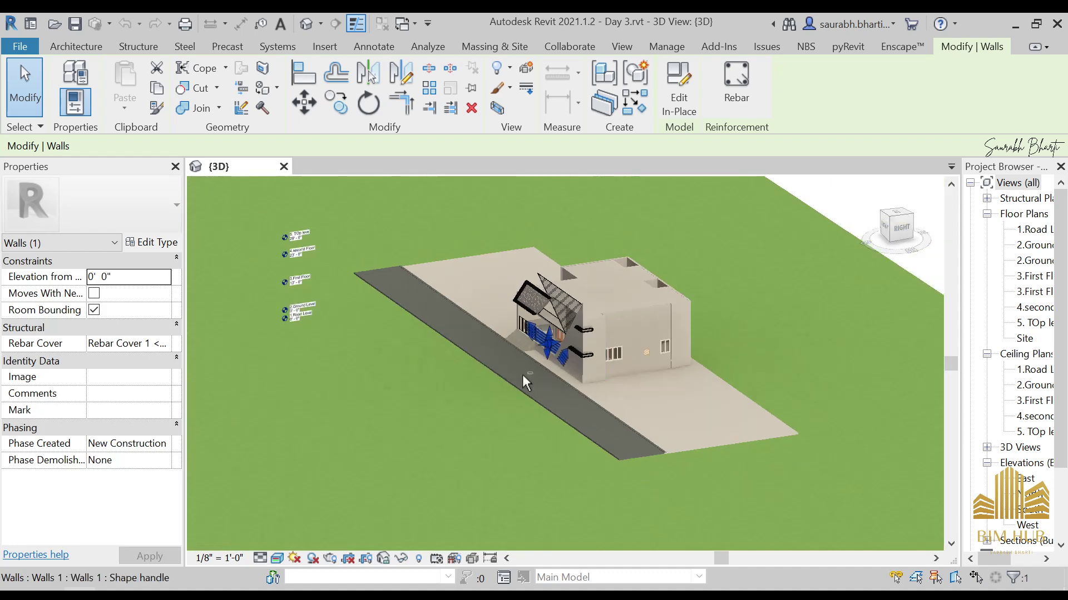
pyautogui.keyDown('shift'); pyautogui.moveTo(522, 375); pyautogui.dragTo(648, 393, button='middle'); pyautogui.keyUp('shift')
pyautogui.scroll(5, 556, 383)
pyautogui.scroll(-5, 567, 472)
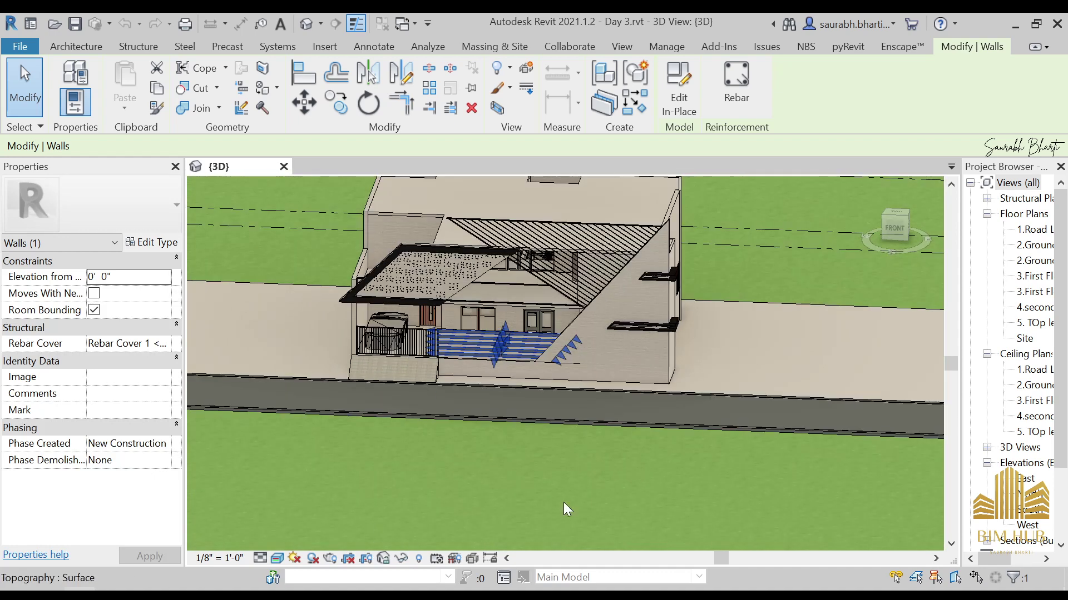
pyautogui.keyDown('shift'); pyautogui.moveTo(577, 419); pyautogui.dragTo(611, 362, button='middle'); pyautogui.keyUp('shift')
pyautogui.scroll(3, 578, 389)
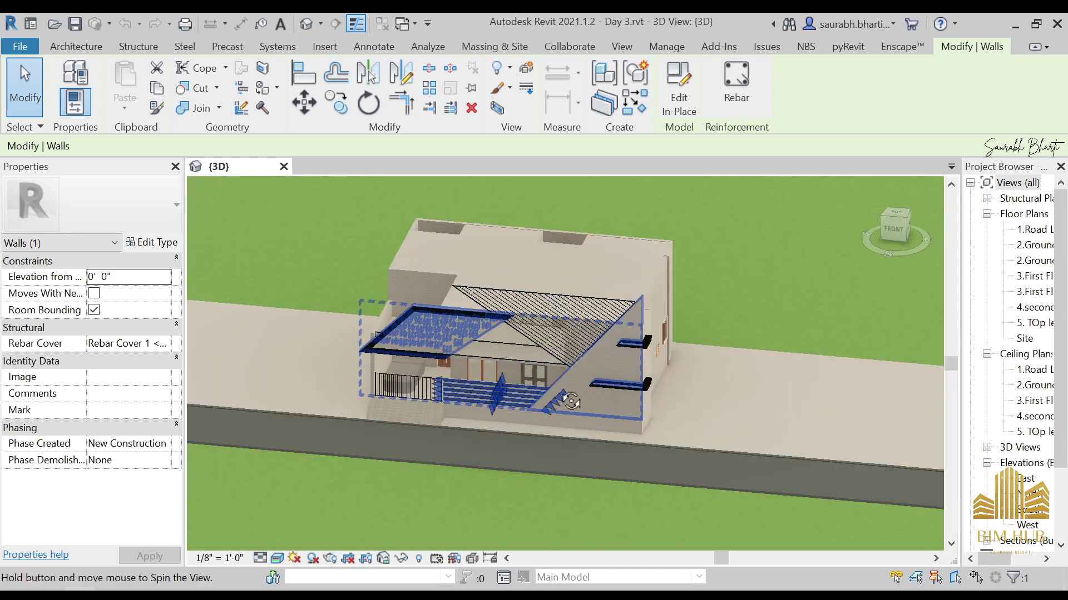
pyautogui.scroll(2, 698, 300)
pyautogui.scroll(4, 556, 428)
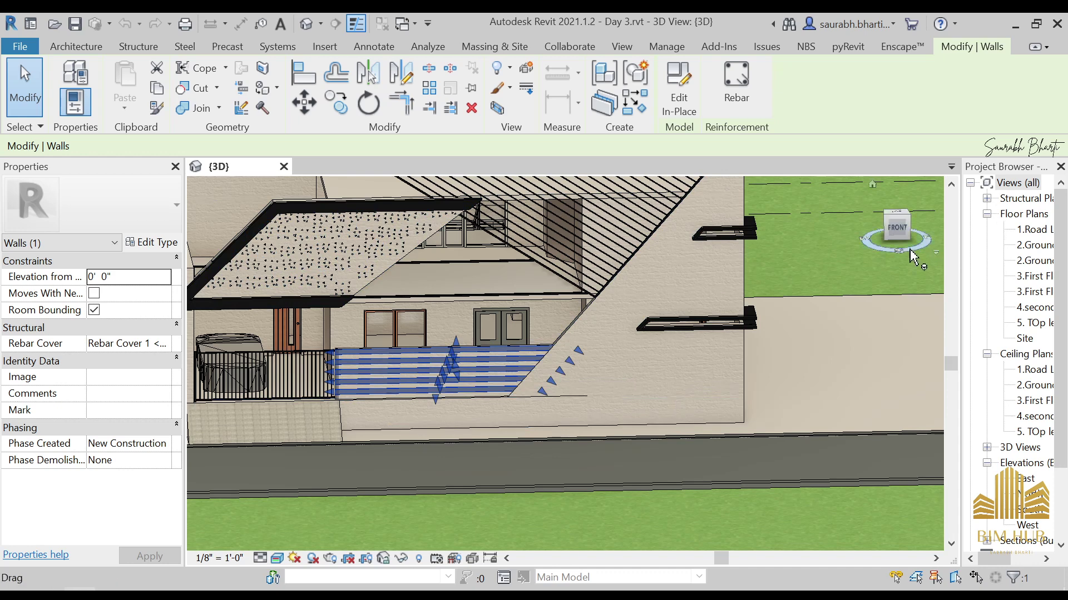
# - Face the house's front and open the horizontal slats' in-place extrusion for sketch editing
pyautogui.click(896, 227)
pyautogui.moveTo(571, 386); pyautogui.dragTo(695, 367, button='middle')
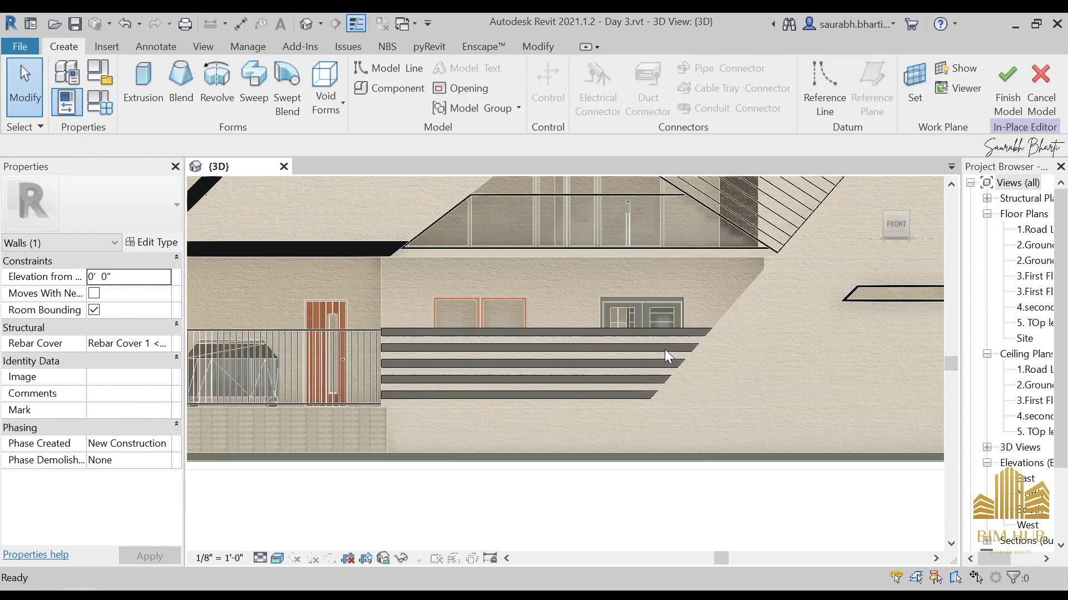
pyautogui.click(675, 338)
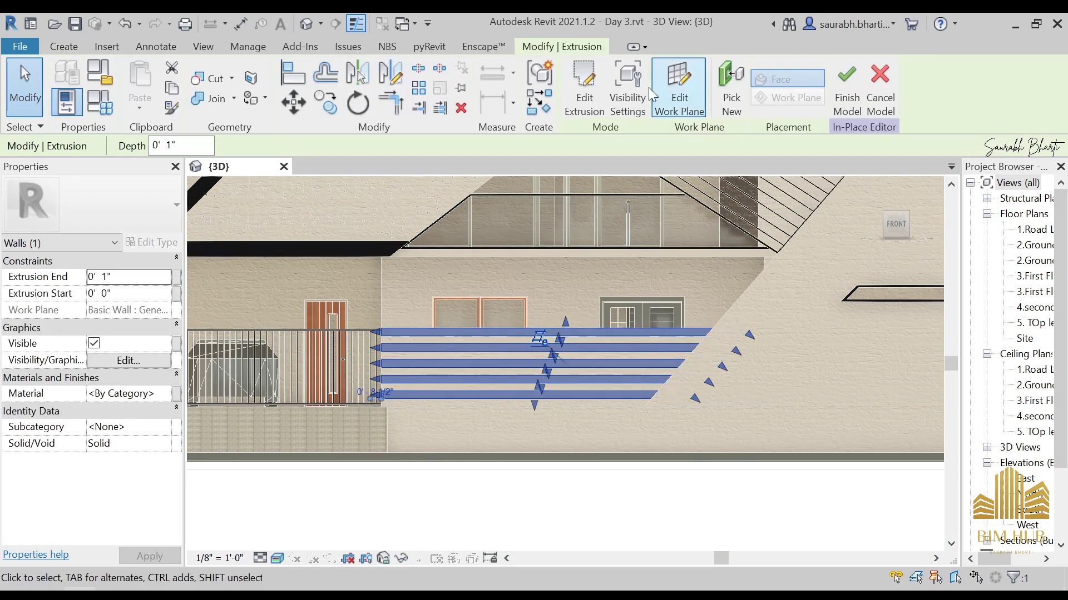
pyautogui.click(591, 89)
pyautogui.scroll(4, 720, 335)
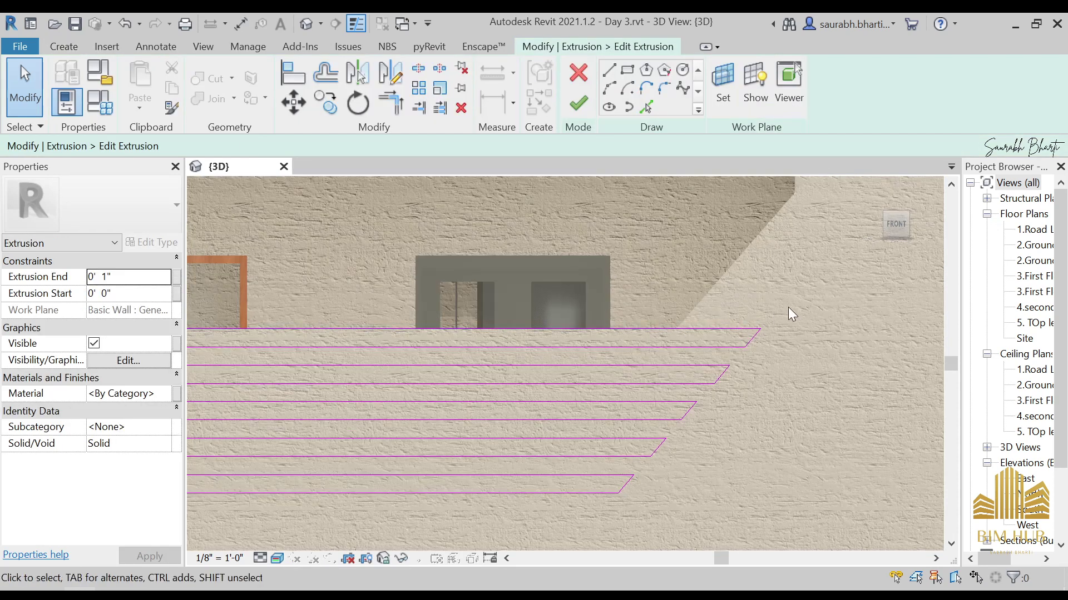
pyautogui.moveTo(789, 307); pyautogui.dragTo(605, 557)
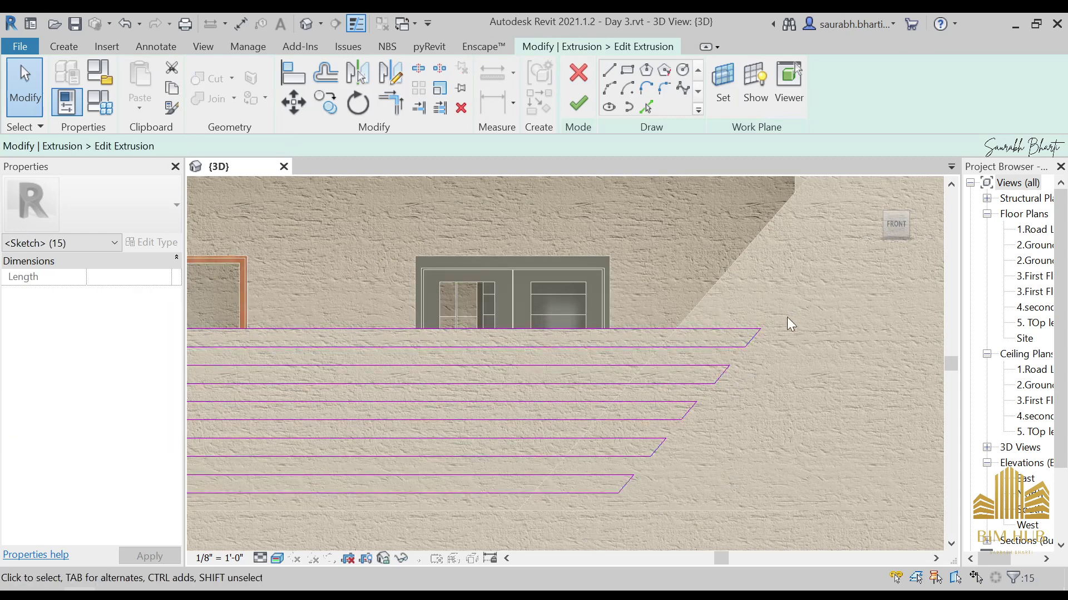
pyautogui.press('Tab')
pyautogui.click(743, 350)
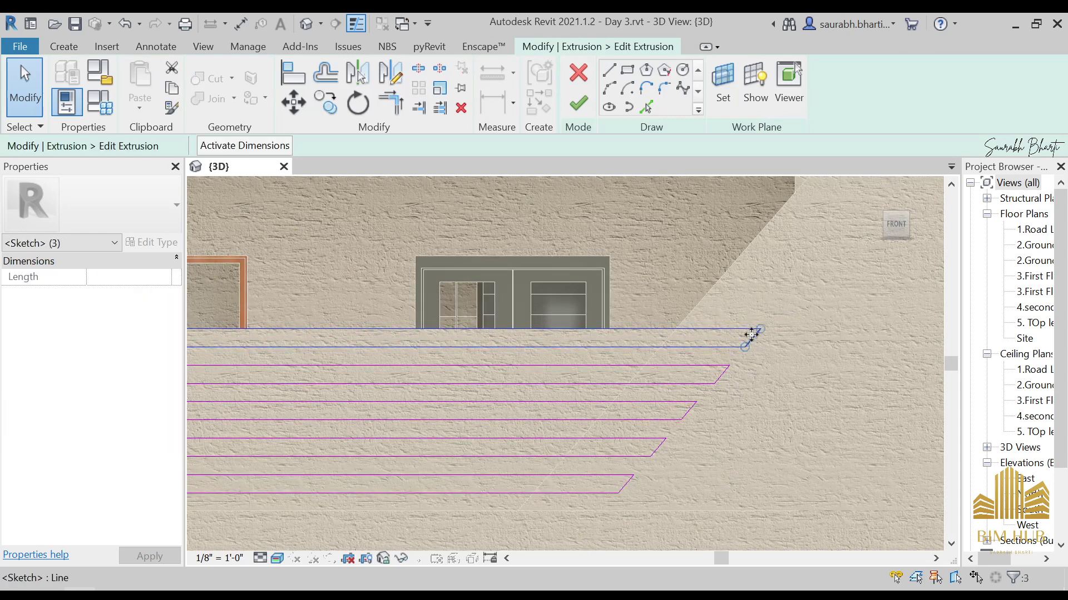
pyautogui.moveTo(751, 334)
pyautogui.mouseDown()
pyautogui.moveTo(672, 331)
pyautogui.moveTo(675, 341)
pyautogui.mouseUp()
pyautogui.press('Escape')
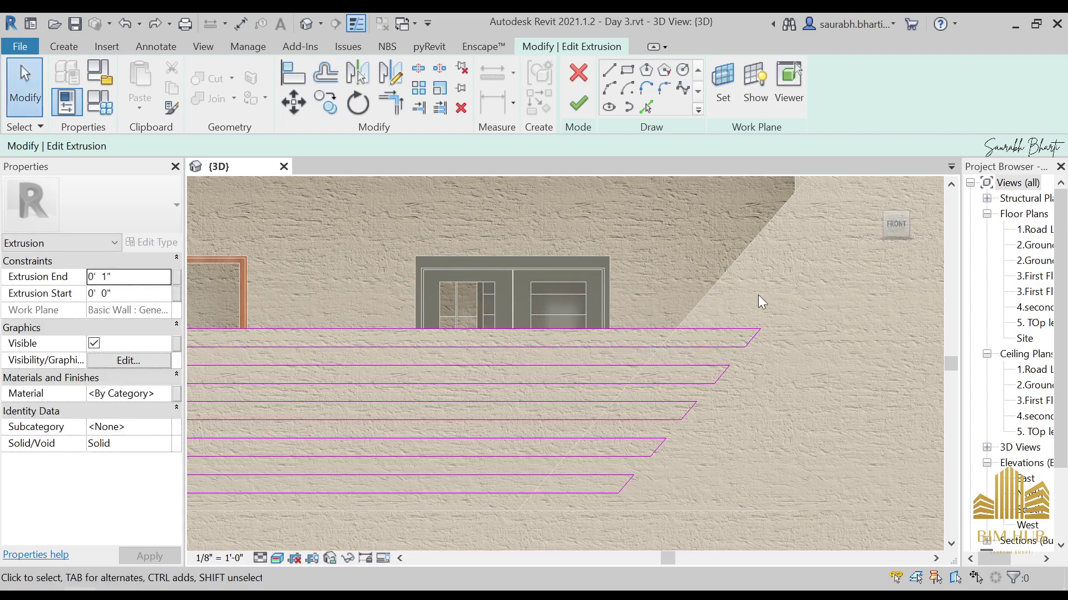
# - Try to move the top slat's slanted end line onto the diagonal wall edge
pyautogui.moveTo(792, 359); pyautogui.dragTo(795, 370)
pyautogui.scroll(3, 745, 345)
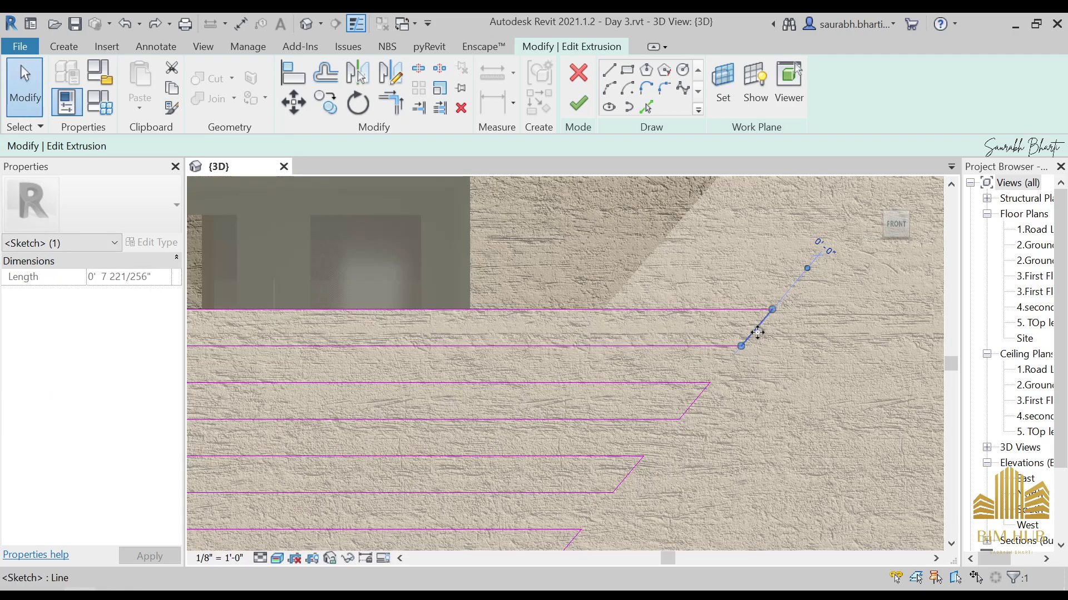
pyautogui.moveTo(758, 333)
pyautogui.mouseDown()
pyautogui.moveTo(582, 335)
pyautogui.moveTo(598, 345)
pyautogui.mouseUp()
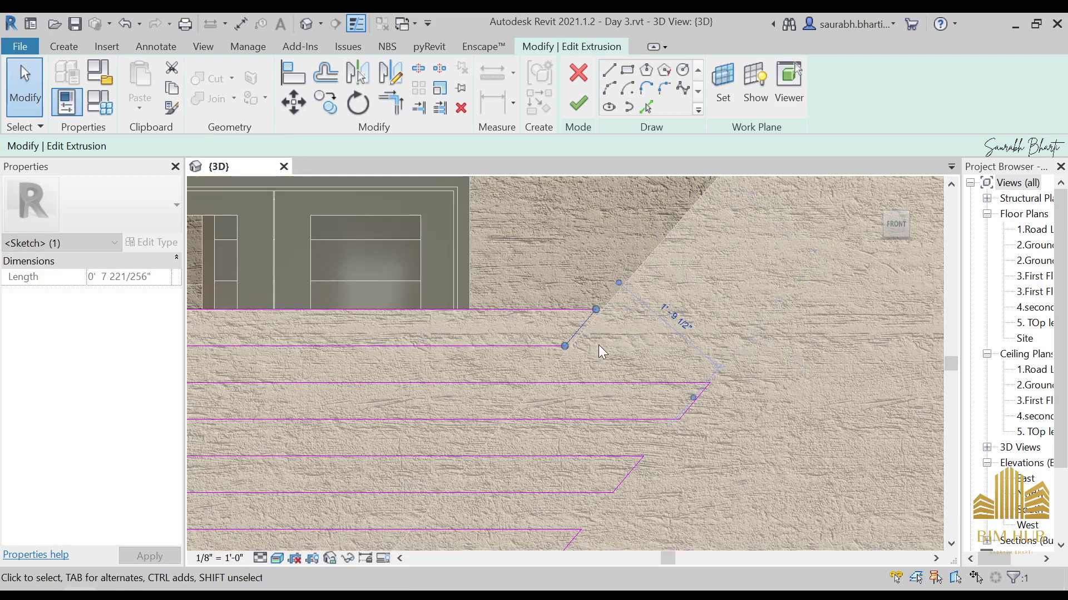
pyautogui.scroll(-2, 606, 355)
# - Try to select the slanted end lines of several slats and move them together toward the diagonal wall edge
pyautogui.click(686, 382)
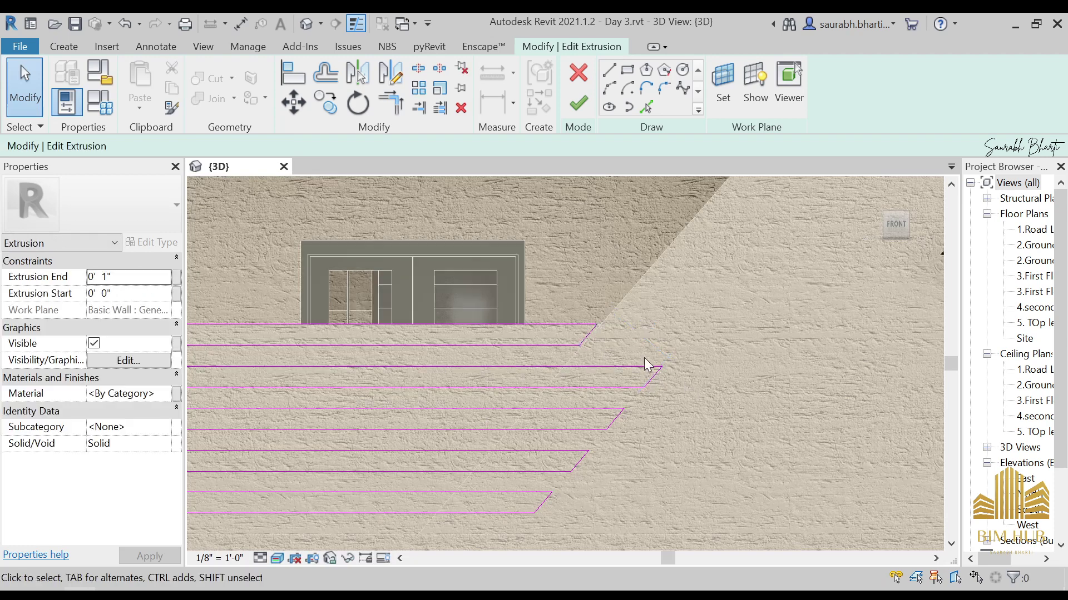
pyautogui.click(648, 383)
pyautogui.scroll(-2, 639, 336)
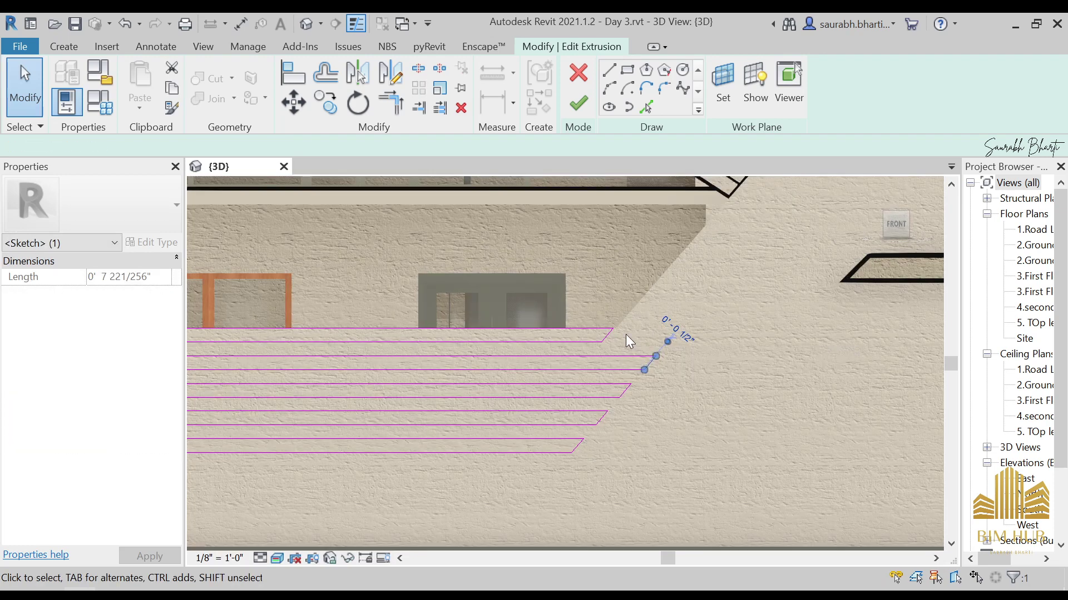
pyautogui.click(702, 439)
pyautogui.click(650, 363)
pyautogui.click(646, 342)
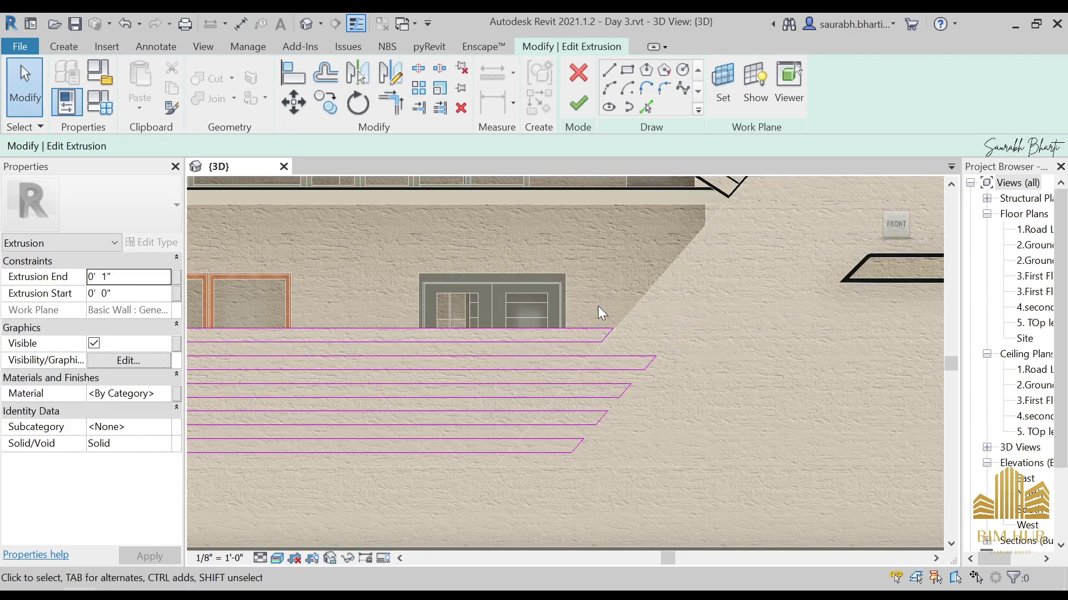
pyautogui.moveTo(598, 306)
pyautogui.mouseDown()
pyautogui.moveTo(635, 329)
pyautogui.moveTo(717, 445)
pyautogui.mouseUp()
pyautogui.scroll(2, 624, 387)
pyautogui.moveTo(624, 388)
pyautogui.mouseDown()
pyautogui.moveTo(541, 387)
pyautogui.moveTo(505, 373)
pyautogui.mouseUp()
pyautogui.click(640, 376)
pyautogui.scroll(-2, 660, 369)
pyautogui.scroll(-2, 704, 362)
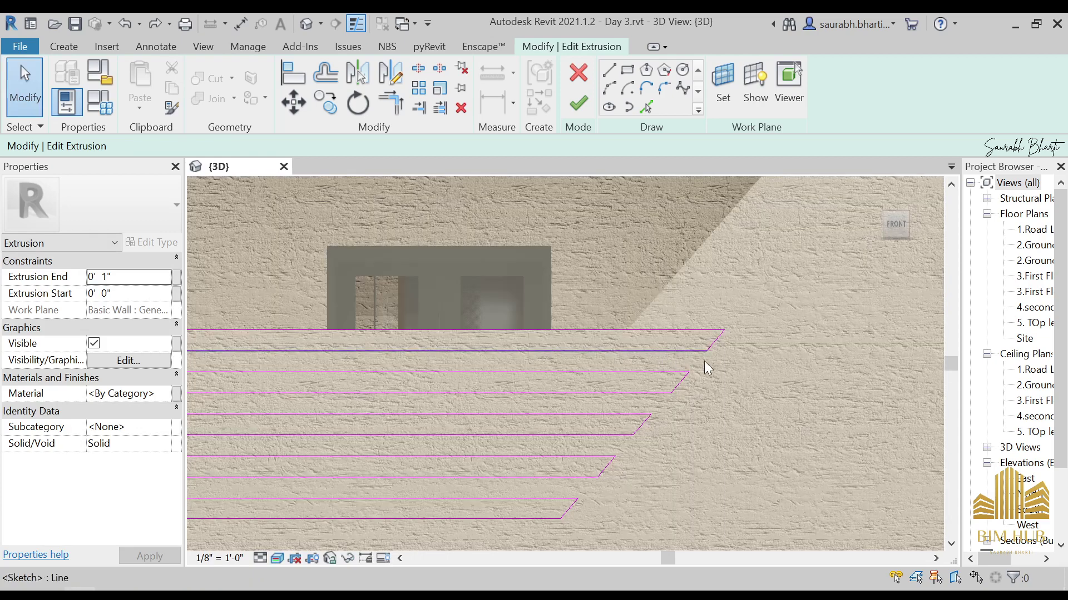
# - Change the 3D view's visual style to Hidden Line
pyautogui.scroll(3, 702, 367)
pyautogui.click(277, 558)
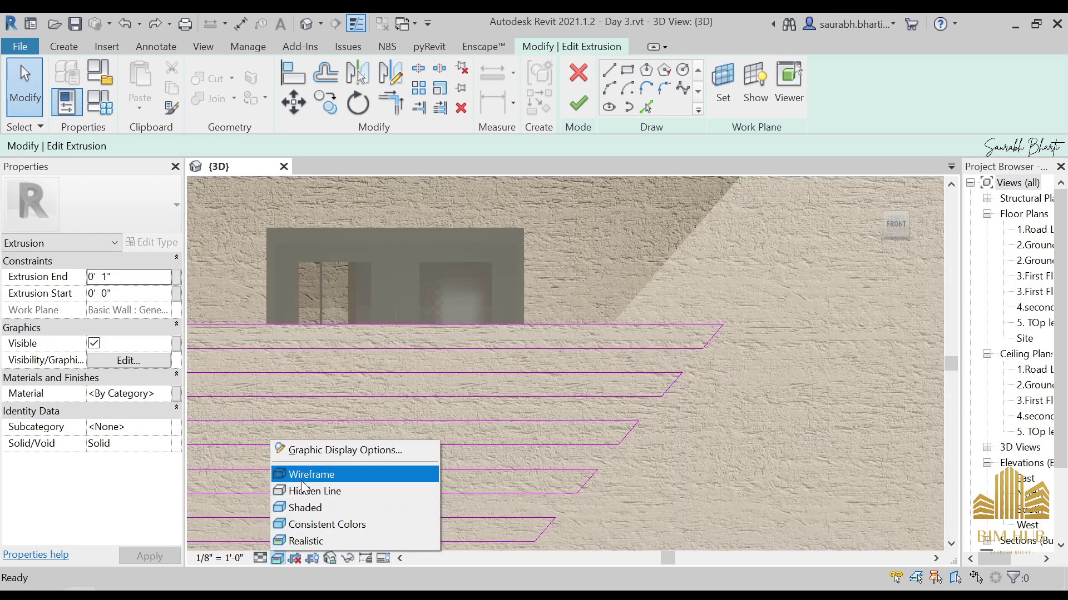
pyautogui.click(300, 489)
pyautogui.scroll(-3, 678, 402)
pyautogui.moveTo(678, 402); pyautogui.dragTo(689, 383, button='middle')
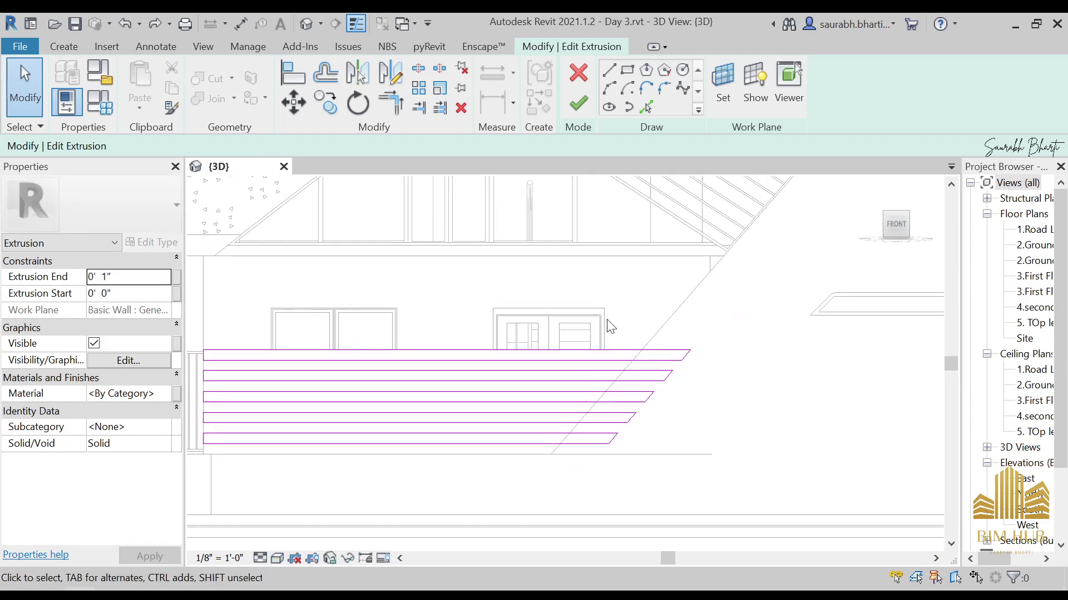
# - Select the slanted end lines of all five slats and move them together onto the diagonal wall edge
pyautogui.moveTo(711, 480); pyautogui.dragTo(709, 479)
pyautogui.scroll(3, 606, 436)
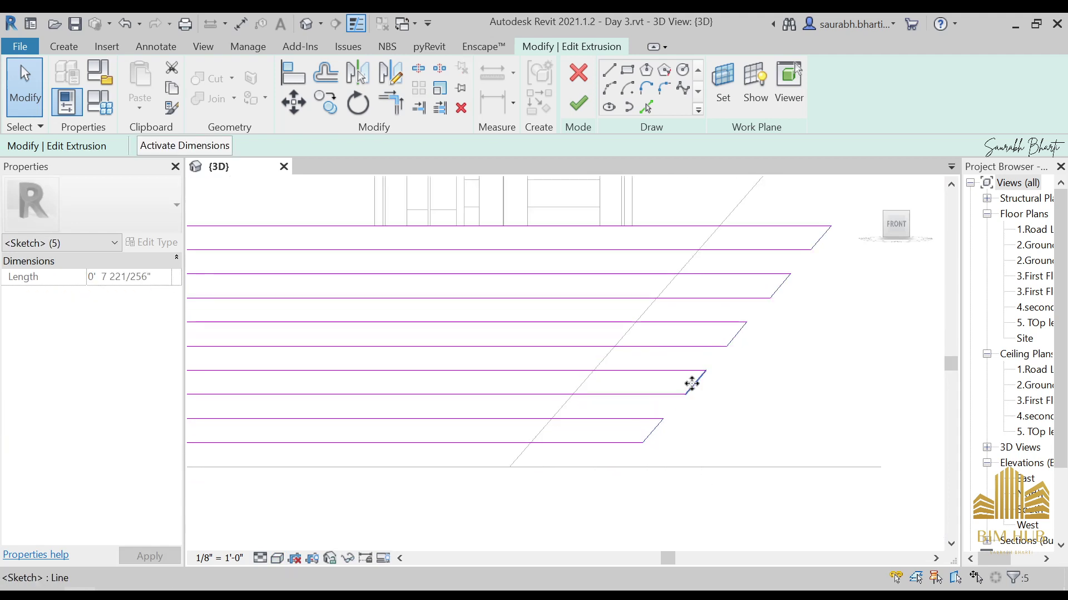
pyautogui.moveTo(691, 384); pyautogui.dragTo(601, 365)
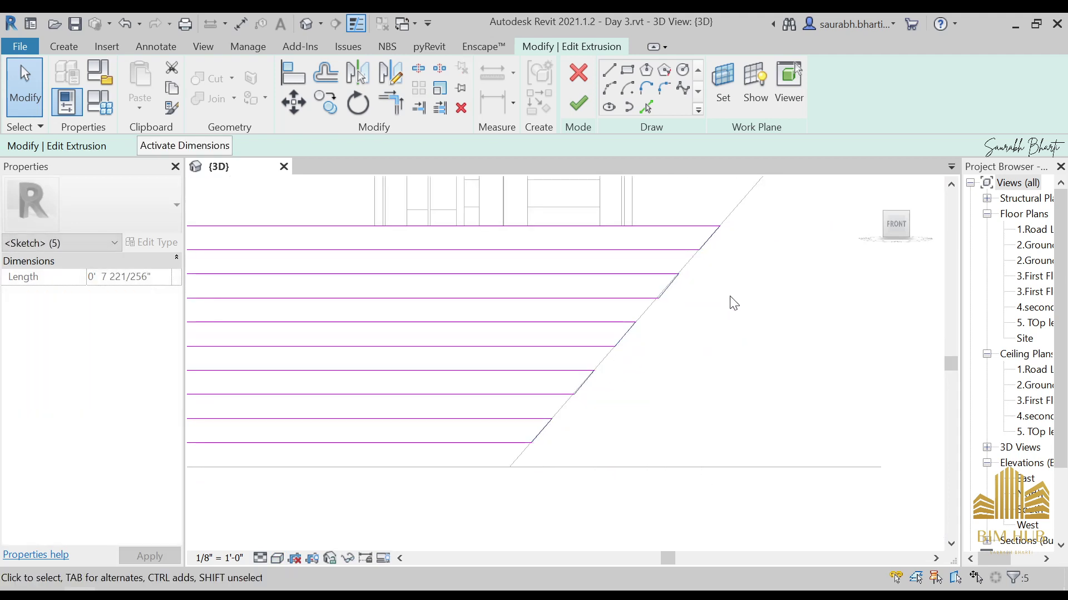
pyautogui.scroll(5, 665, 291)
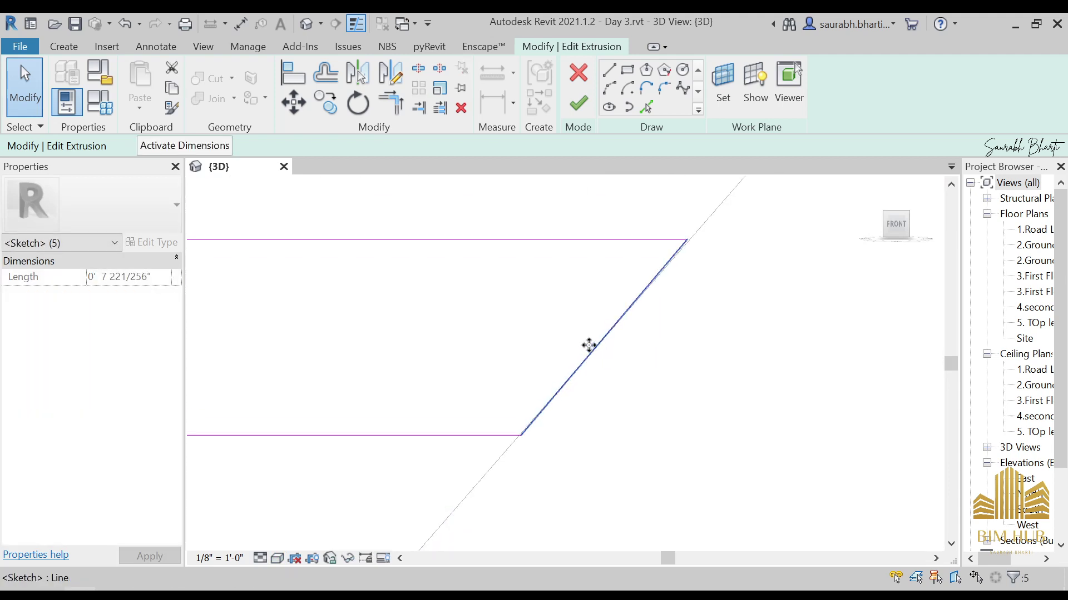
pyautogui.moveTo(602, 343)
pyautogui.mouseDown()
pyautogui.moveTo(562, 341)
pyautogui.moveTo(594, 349)
pyautogui.mouseUp()
pyautogui.scroll(-6, 593, 351)
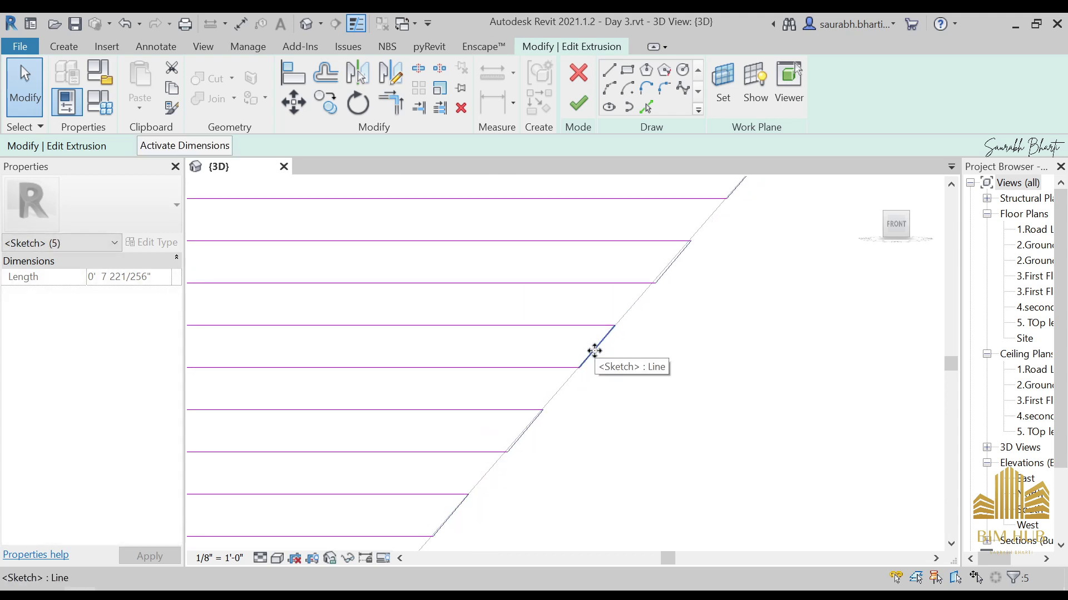
pyautogui.scroll(2, 636, 350)
pyautogui.scroll(4, 635, 350)
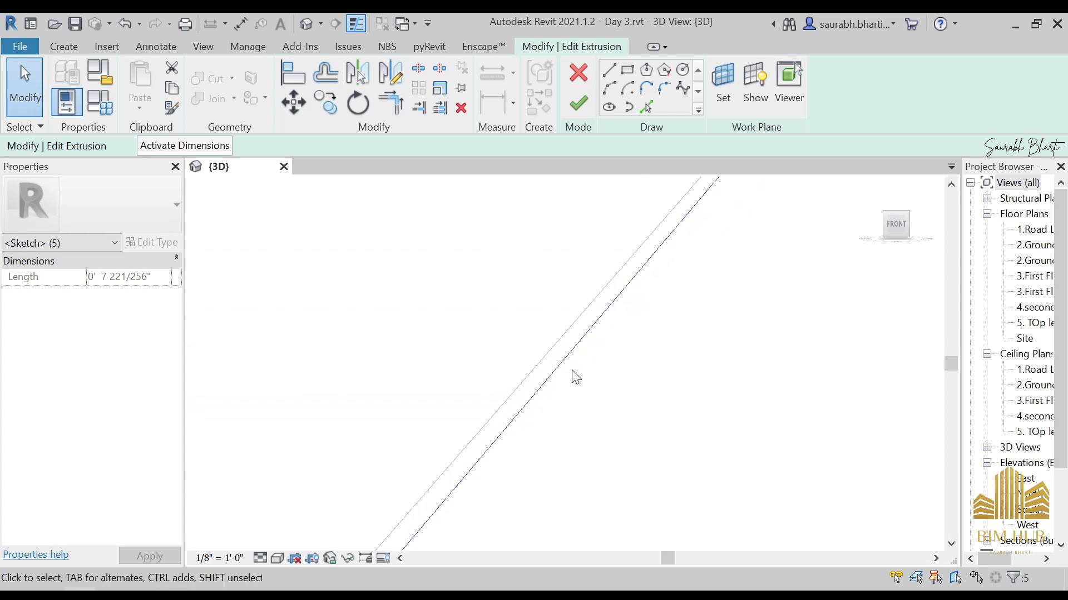
# - Clear the group selection and nudge a single slat's slanted end line closer to the diagonal wall edge
pyautogui.click(629, 393)
pyautogui.scroll(-2, 618, 398)
pyautogui.scroll(2, 565, 386)
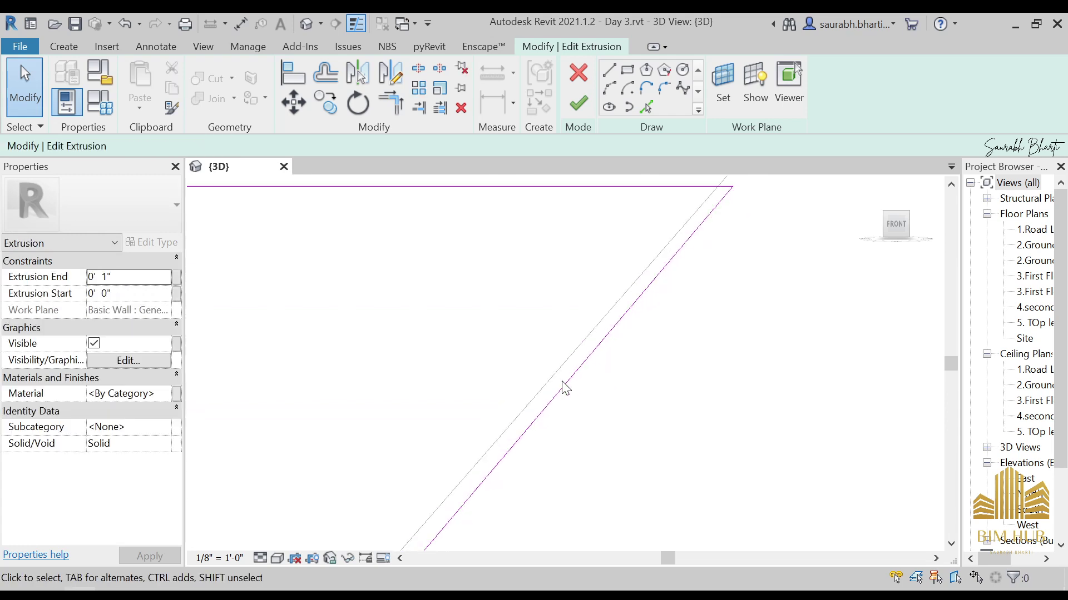
pyautogui.click(560, 393)
pyautogui.moveTo(560, 393); pyautogui.dragTo(552, 376)
pyautogui.scroll(-2, 565, 398)
# - Fine-tune the bottom slat's slanted end line against the diagonal wall edge
pyautogui.moveTo(565, 398); pyautogui.dragTo(684, 386, button='middle')
pyautogui.scroll(1, 578, 391)
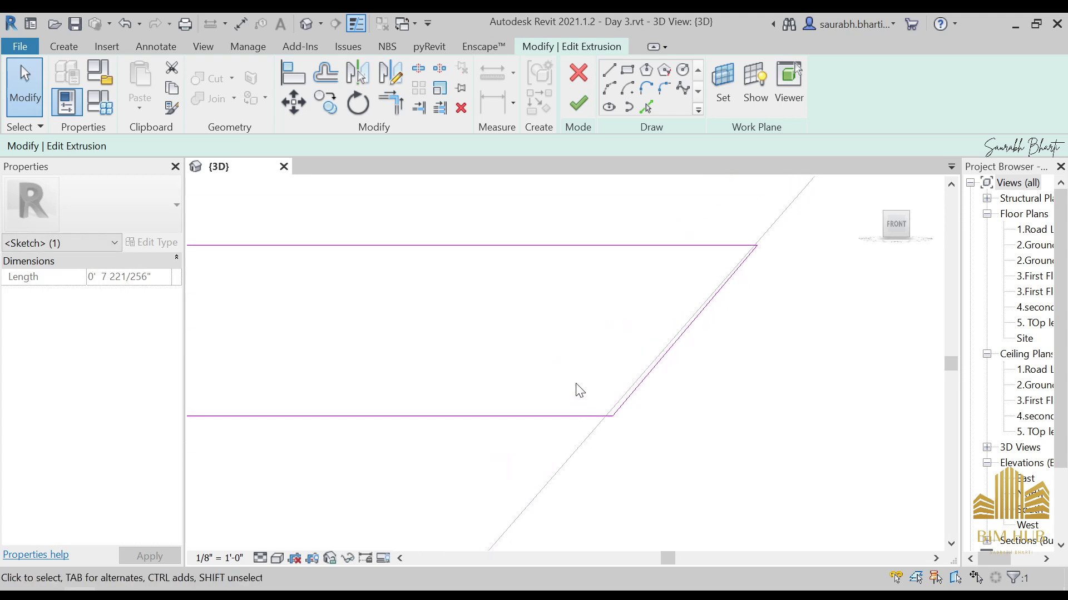
pyautogui.scroll(1, 580, 390)
pyautogui.moveTo(673, 369)
pyautogui.mouseDown()
pyautogui.moveTo(656, 361)
pyautogui.moveTo(670, 364)
pyautogui.mouseUp()
pyautogui.scroll(-3, 753, 267)
pyautogui.scroll(1, 765, 264)
pyautogui.moveTo(765, 264); pyautogui.dragTo(589, 517, button='middle')
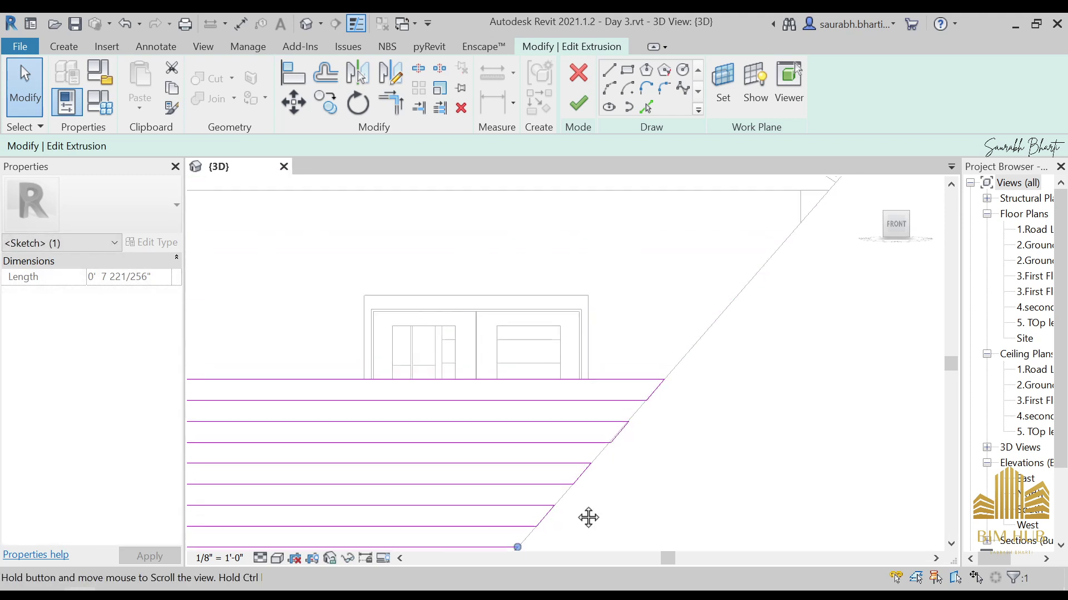
pyautogui.scroll(1, 622, 453)
pyautogui.scroll(2, 608, 511)
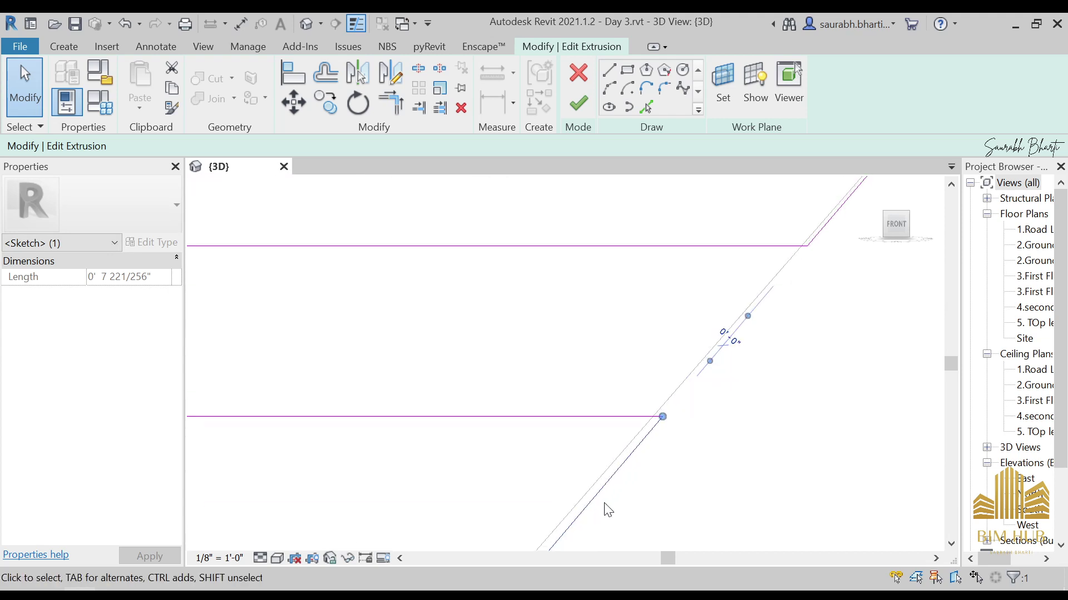
pyautogui.moveTo(579, 498)
pyautogui.mouseDown()
pyautogui.moveTo(572, 488)
pyautogui.moveTo(583, 495)
pyautogui.mouseUp()
# - Nudge the top slat's slanted end line onto the diagonal wall edge
pyautogui.moveTo(584, 496); pyautogui.dragTo(440, 563, button='middle')
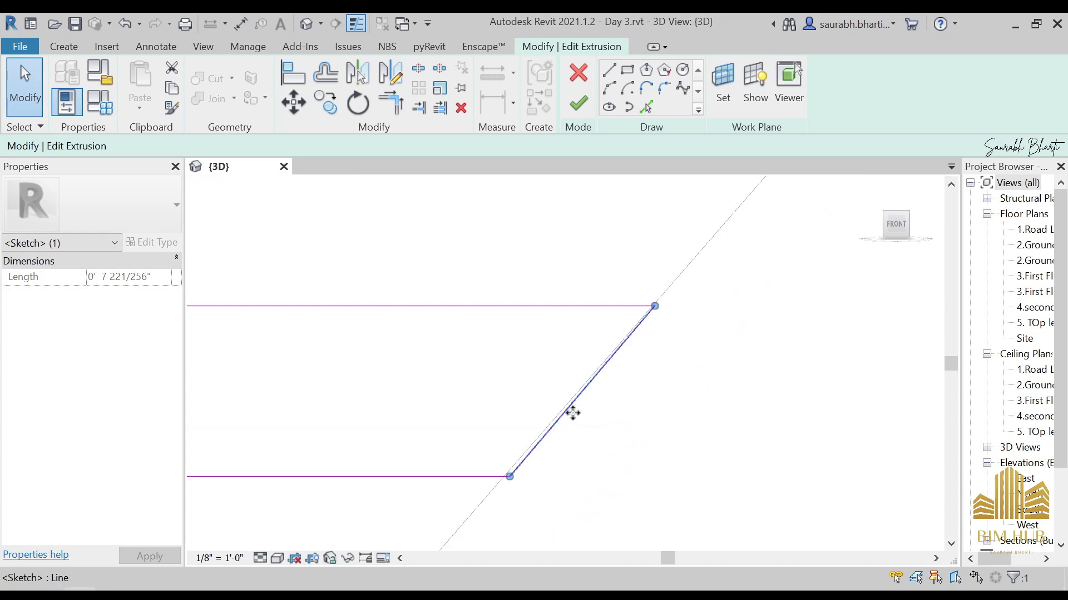
pyautogui.moveTo(573, 413)
pyautogui.mouseDown()
pyautogui.moveTo(533, 400)
pyautogui.moveTo(567, 417)
pyautogui.moveTo(560, 409)
pyautogui.mouseUp()
pyautogui.scroll(-5, 565, 410)
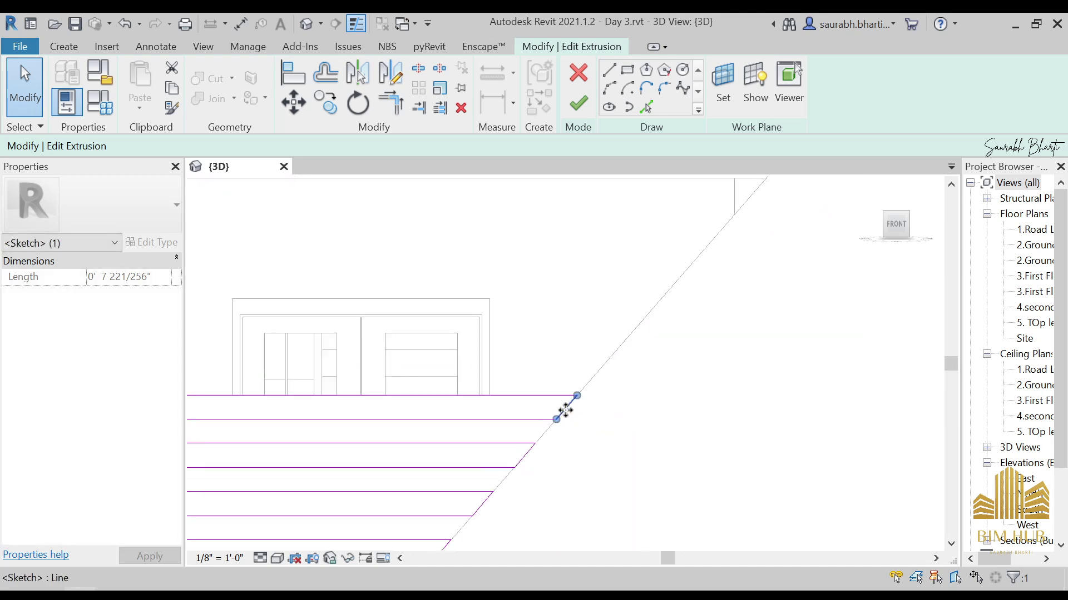
pyautogui.scroll(-4, 566, 410)
pyautogui.moveTo(553, 467); pyautogui.dragTo(642, 437, button='middle')
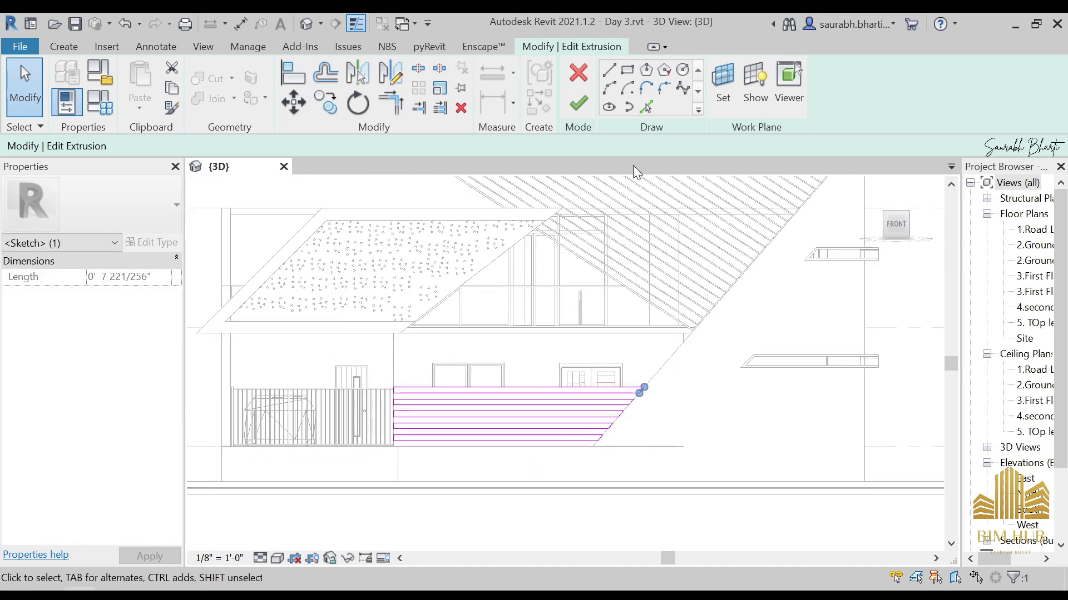
# - Finish the edited slat extrusion sketch and complete the in-place model
pyautogui.click(578, 104)
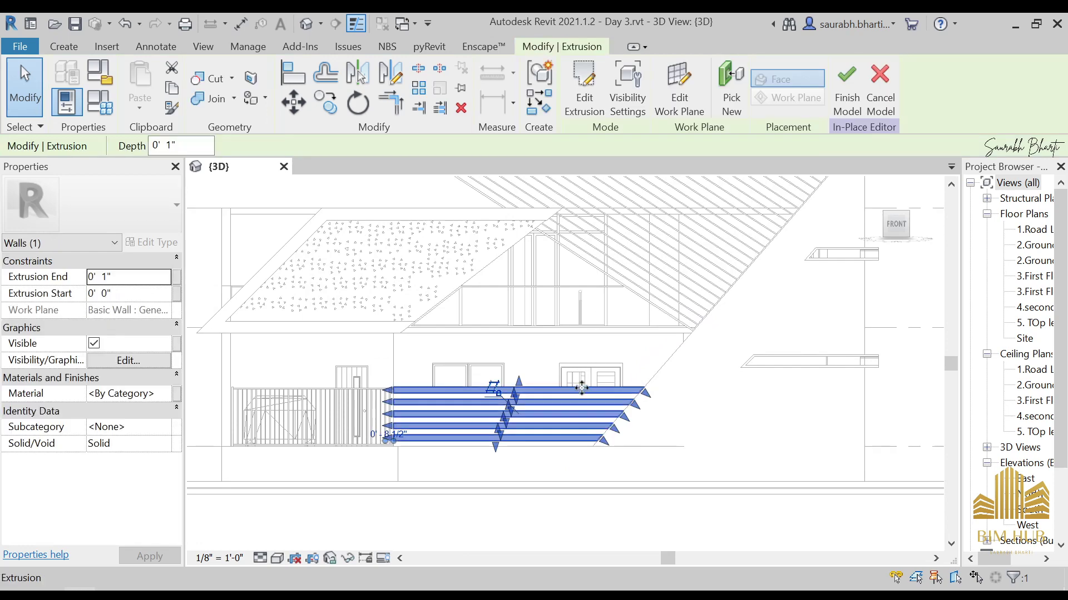
pyautogui.scroll(-3, 699, 442)
pyautogui.scroll(4, 635, 459)
pyautogui.moveTo(635, 459)
pyautogui.keyDown('shift'); pyautogui.mouseDown(button='middle')
pyautogui.moveTo(676, 472)
pyautogui.moveTo(616, 454)
pyautogui.mouseUp(button='middle'); pyautogui.keyUp('shift')
pyautogui.click(584, 421)
pyautogui.keyDown('shift'); pyautogui.moveTo(584, 422); pyautogui.dragTo(595, 378, button='middle'); pyautogui.keyUp('shift')
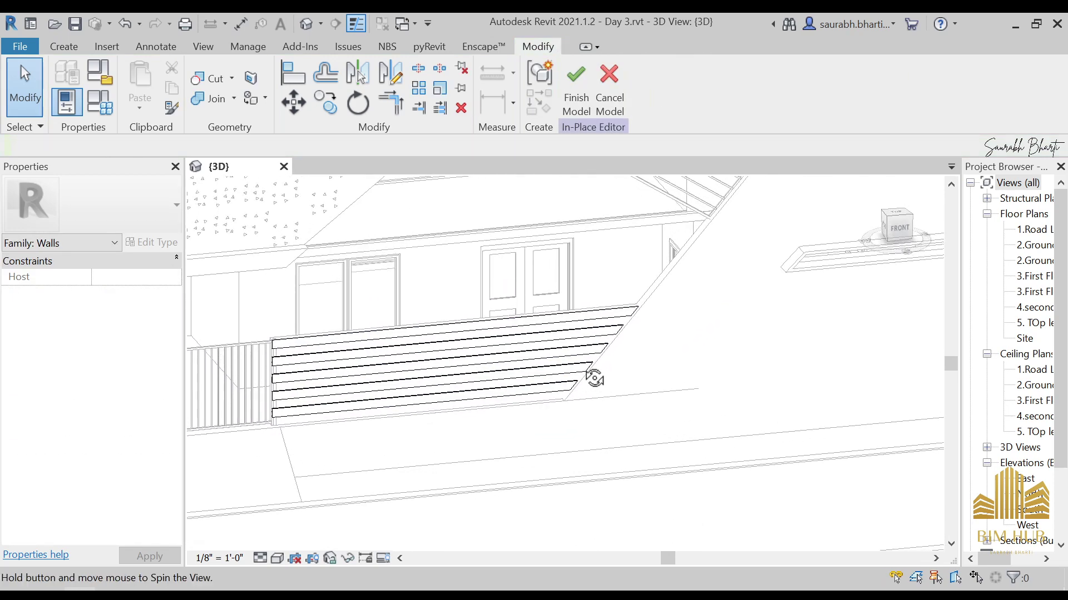
pyautogui.click(591, 99)
# - Edit the profile of the Generic -4.5" wall behind the slats, moving its slanted edge onto the diagonal wall edge
pyautogui.keyDown('shift'); pyautogui.moveTo(567, 442); pyautogui.dragTo(515, 207, button='middle'); pyautogui.keyUp('shift')
pyautogui.click(526, 423)
pyautogui.keyDown('shift'); pyautogui.moveTo(526, 423); pyautogui.dragTo(780, 278, button='middle'); pyautogui.keyUp('shift')
pyautogui.click(895, 228)
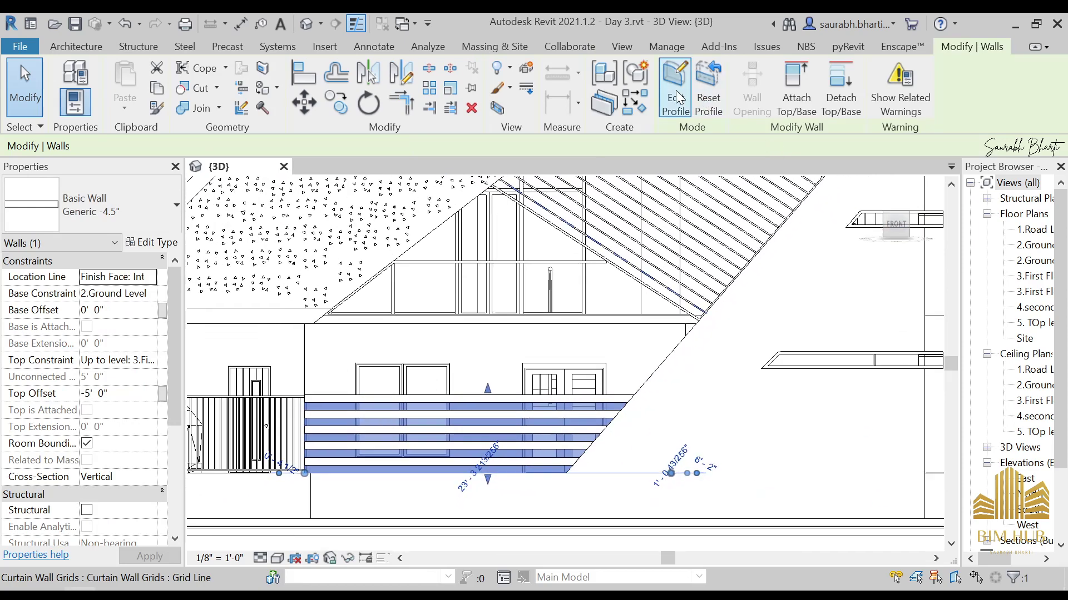
pyautogui.click(675, 89)
pyautogui.scroll(4, 640, 324)
pyautogui.moveTo(770, 410); pyautogui.dragTo(710, 402)
pyautogui.click(675, 102)
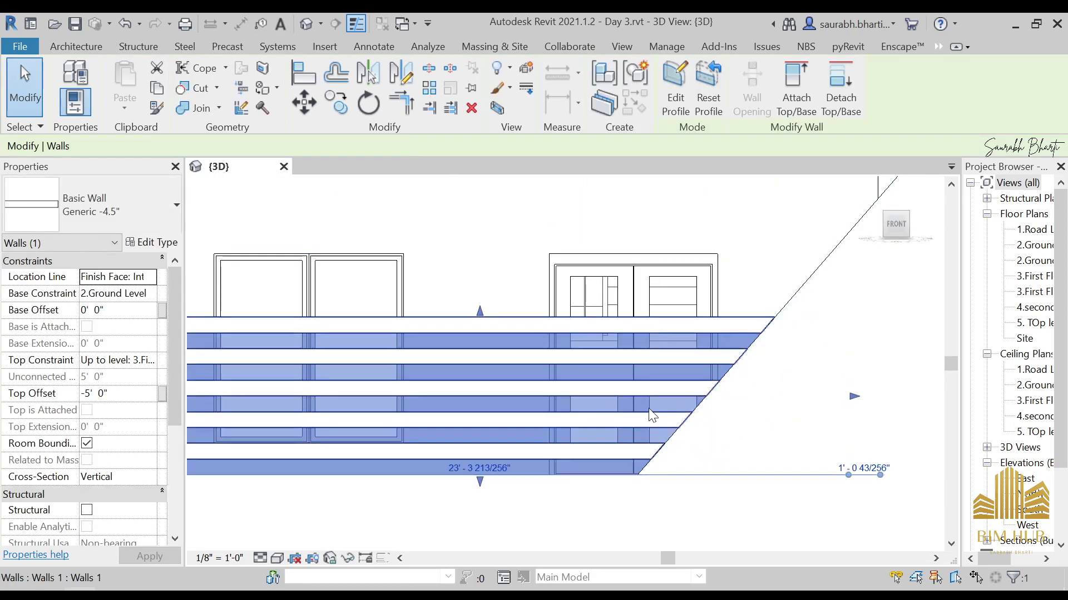
# - Examine the finished slats and the diagonal facade wall from the front and from the right side
pyautogui.scroll(-5, 611, 517)
pyautogui.click(611, 517)
pyautogui.scroll(-5, 603, 486)
pyautogui.keyDown('shift'); pyautogui.moveTo(603, 486); pyautogui.dragTo(612, 390, button='middle'); pyautogui.keyUp('shift')
pyautogui.scroll(6, 684, 402)
pyautogui.scroll(-3, 675, 428)
pyautogui.scroll(5, 636, 408)
pyautogui.scroll(-5, 576, 359)
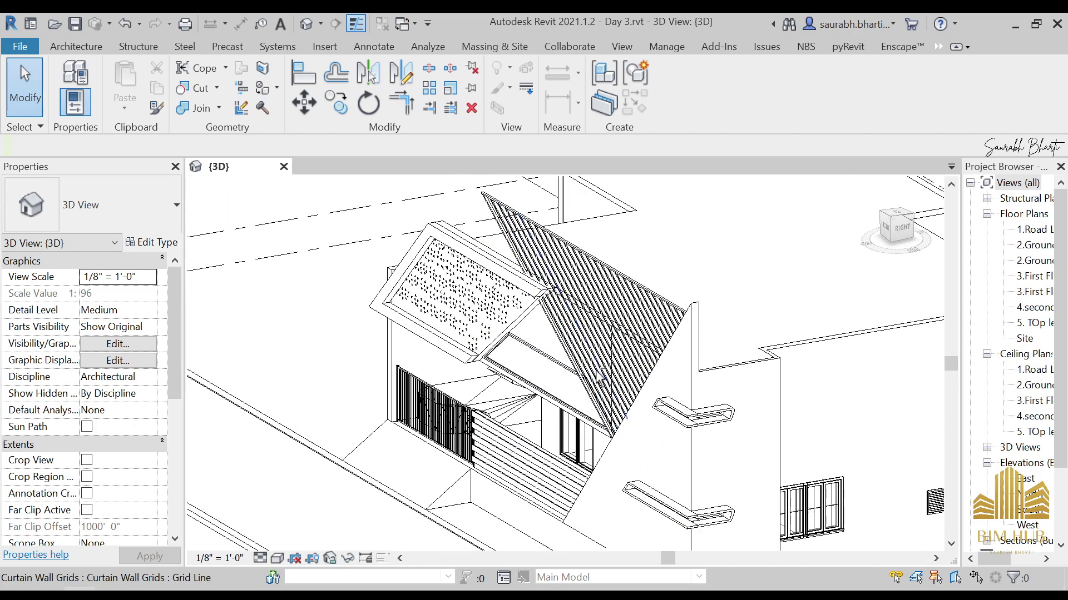
pyautogui.scroll(5, 547, 389)
# - Turn the view toward the diagonal mullions and set its visual style to Realistic
pyautogui.click(536, 392)
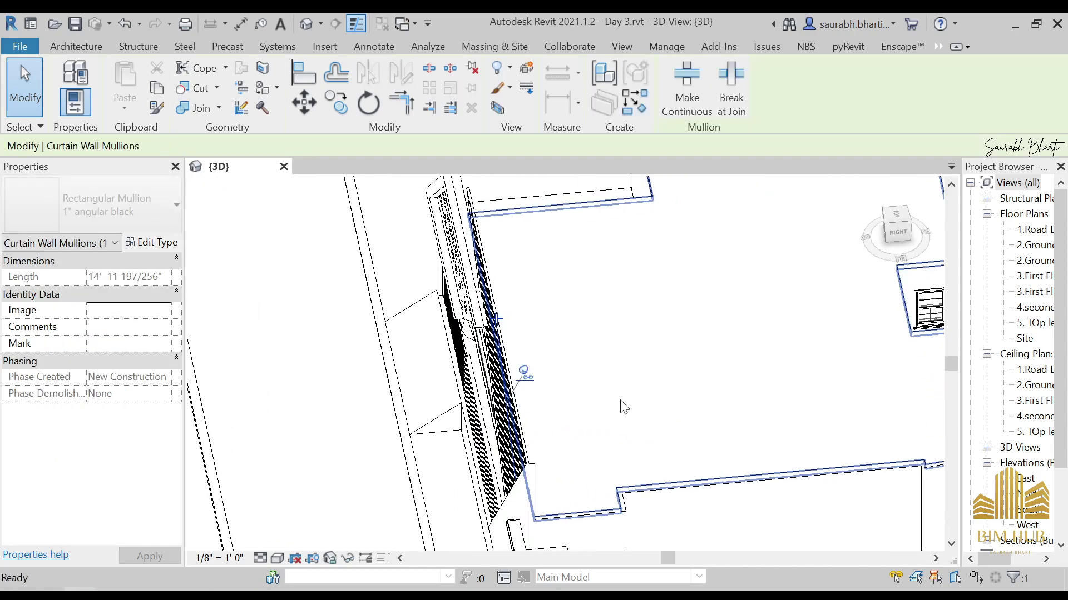
pyautogui.keyDown('shift'); pyautogui.moveTo(561, 377); pyautogui.dragTo(389, 472, button='middle'); pyautogui.keyUp('shift')
pyautogui.click(277, 558)
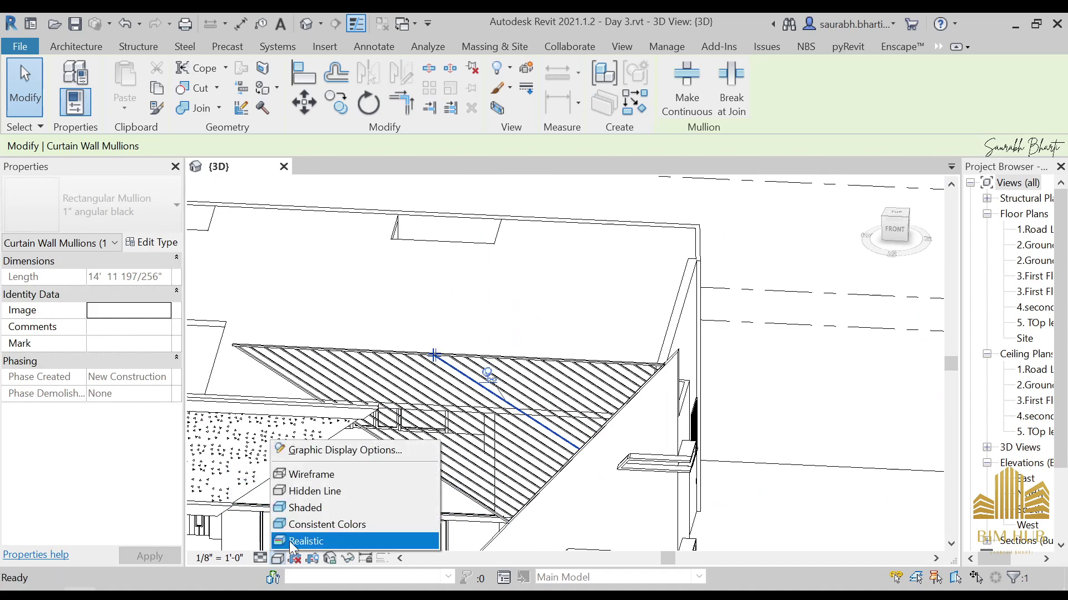
pyautogui.click(303, 538)
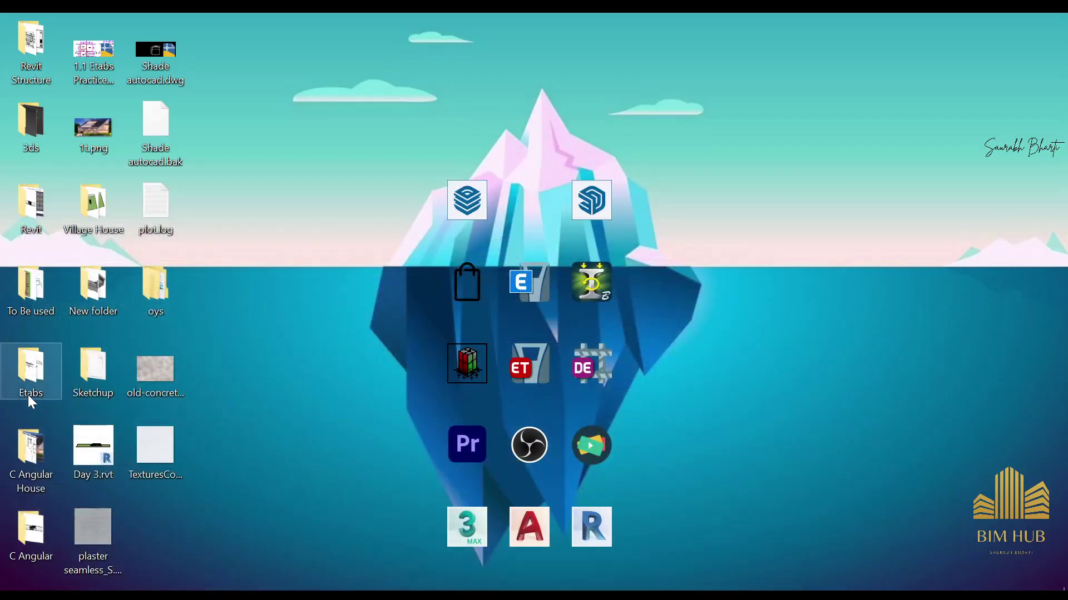
# - Open the reference image Front DAy.png from the C Angular House folder and examine the balcony and diagonal louvres
pyautogui.doubleClick(42, 455)
pyautogui.doubleClick(498, 142)
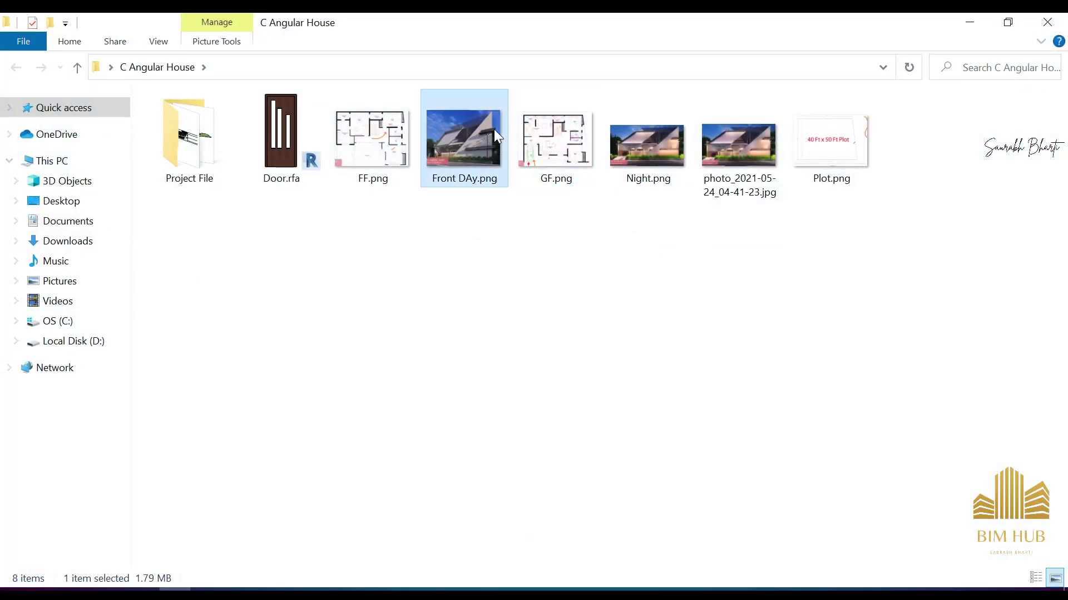
pyautogui.scroll(5, 561, 303)
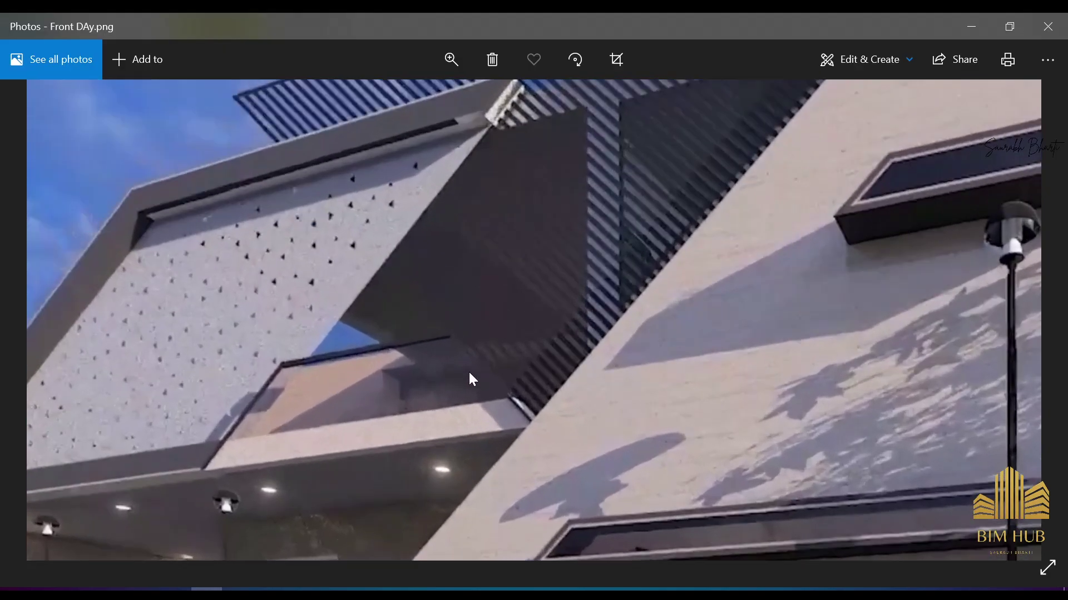
pyautogui.scroll(-5, 557, 298)
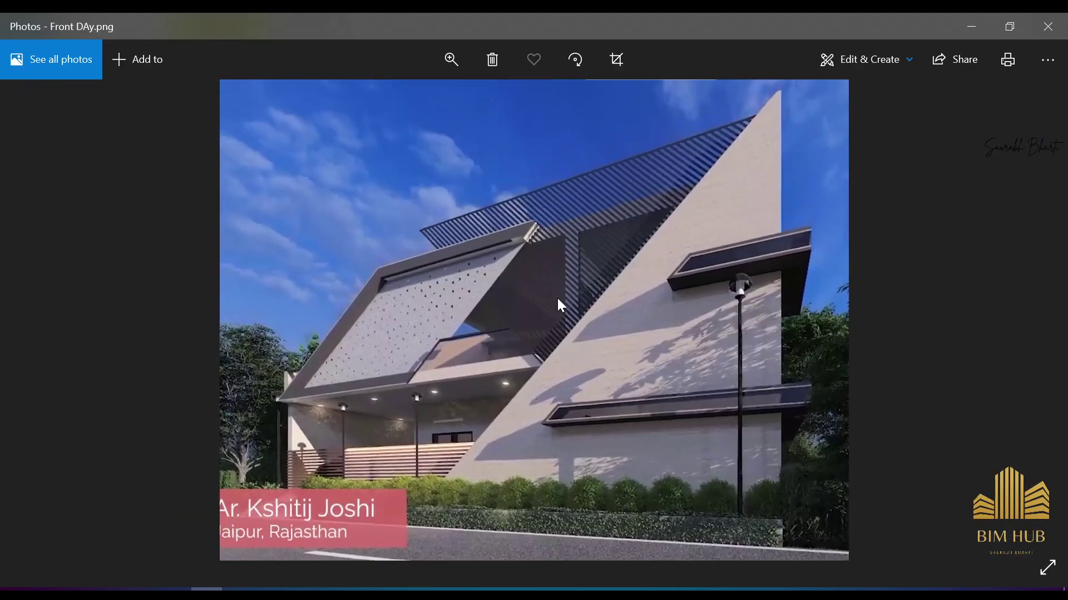
# - Bring up Night.png and examine the balcony railing and where the diagonal louvres meet the slanted wall
pyautogui.press('Right')
pyautogui.scroll(2, 637, 252)
pyautogui.scroll(2, 635, 245)
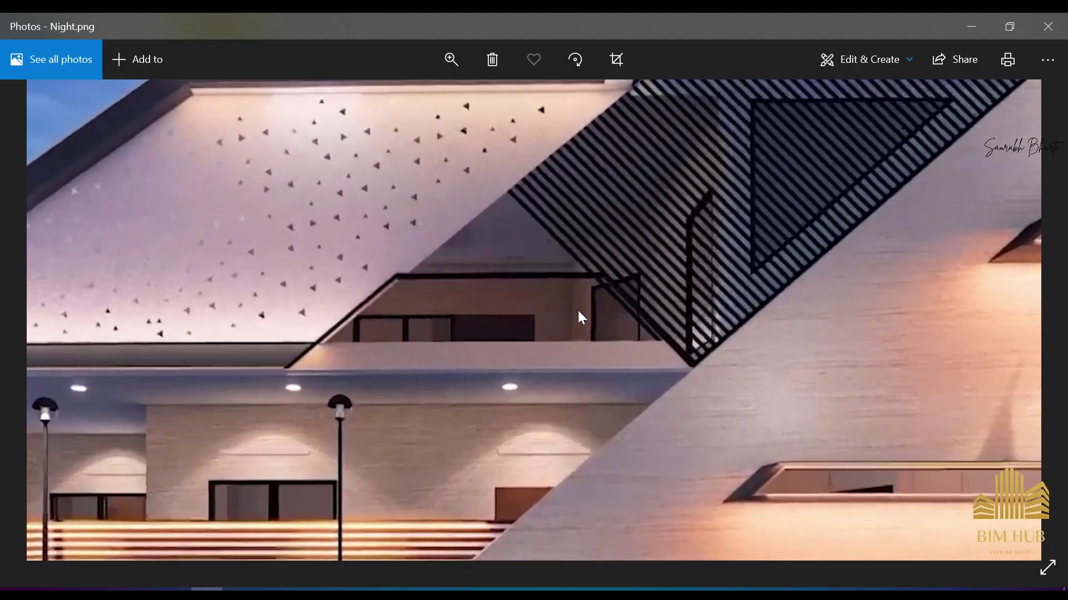
pyautogui.scroll(2, 614, 296)
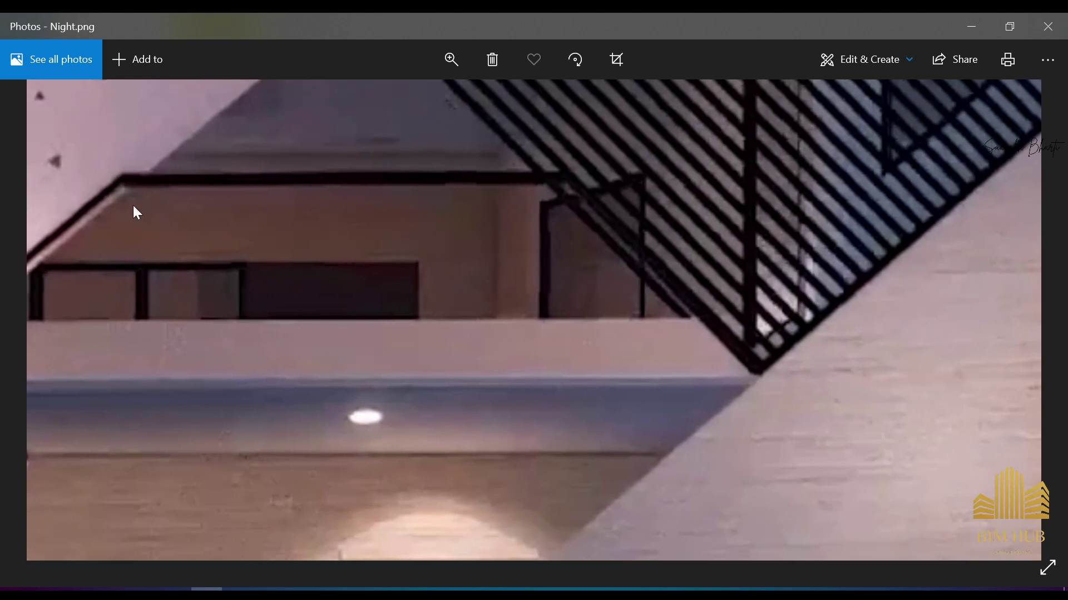
pyautogui.press('Left')
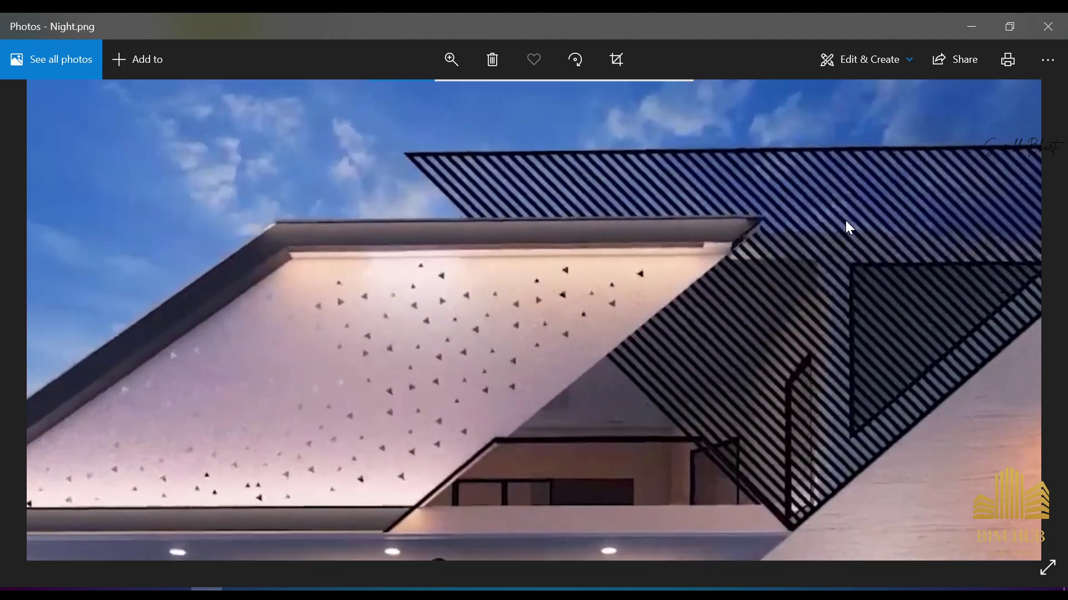
# - Take a last look at the whole facade in Night.png and switch back to Revit
pyautogui.click(970, 25)
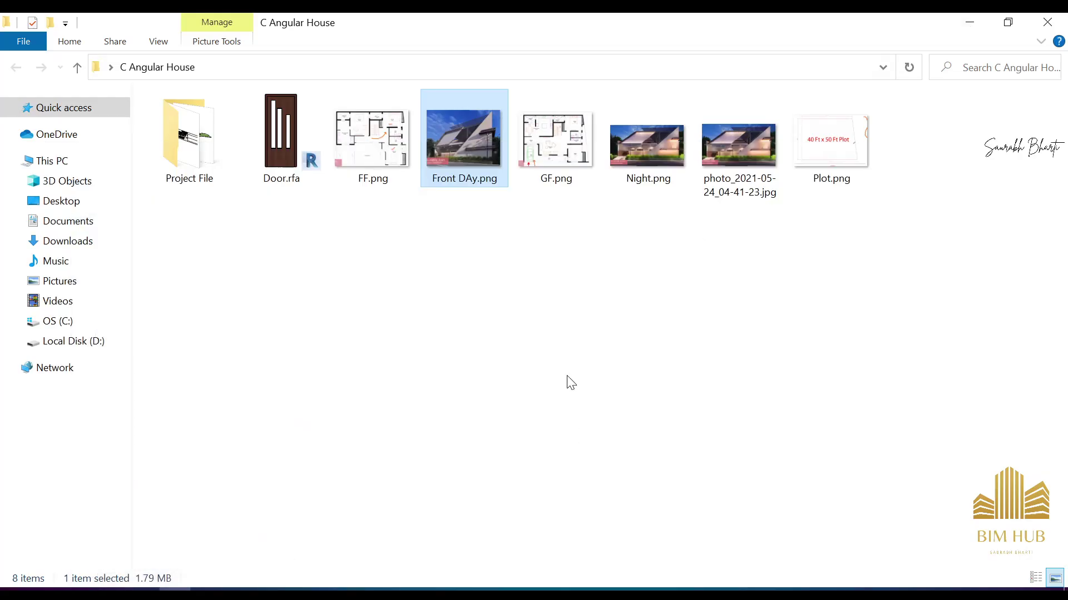
pyautogui.hotkey('alt', 'Tab')
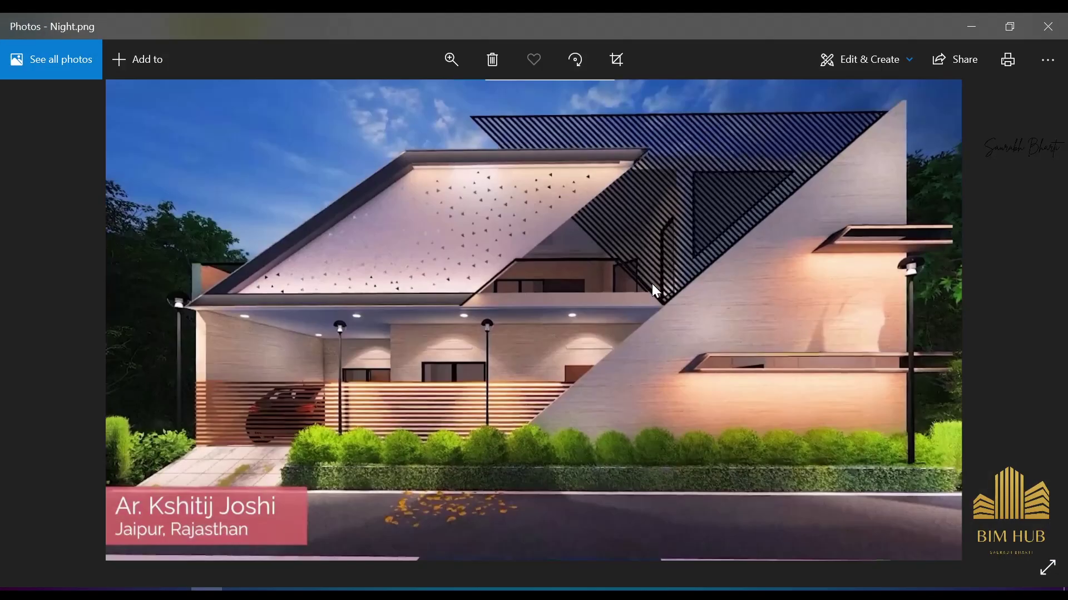
pyautogui.hotkey('alt', 'Tab')
pyautogui.hotkey('alt', 'Tab')
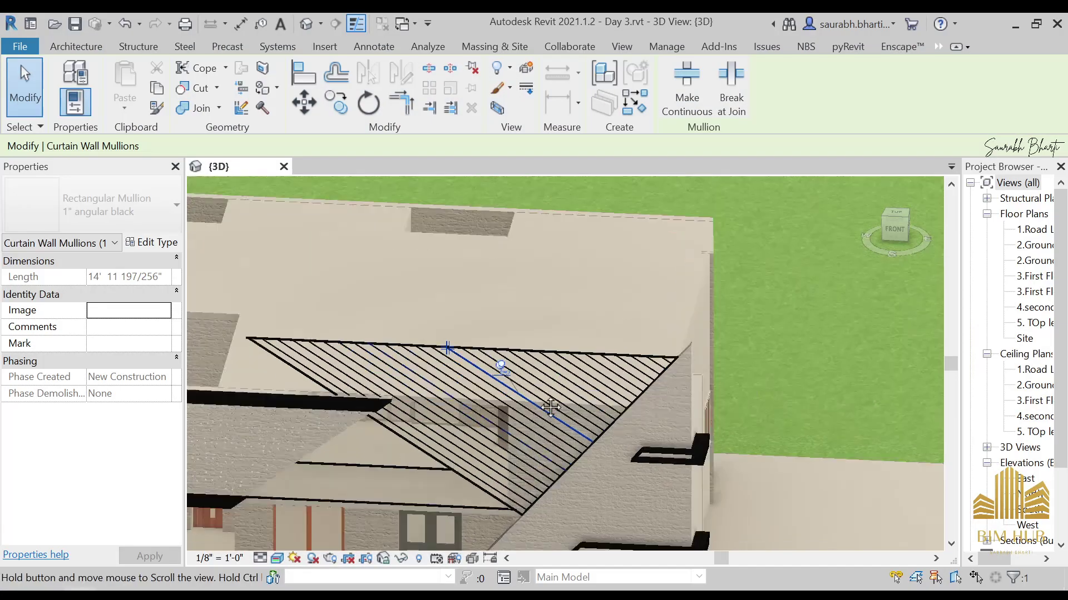
# - Examine the diagonal mullions over the balcony, including the lower border mullion and its junction with the slanted wall
pyautogui.scroll(-2, 550, 408)
pyautogui.scroll(4, 611, 379)
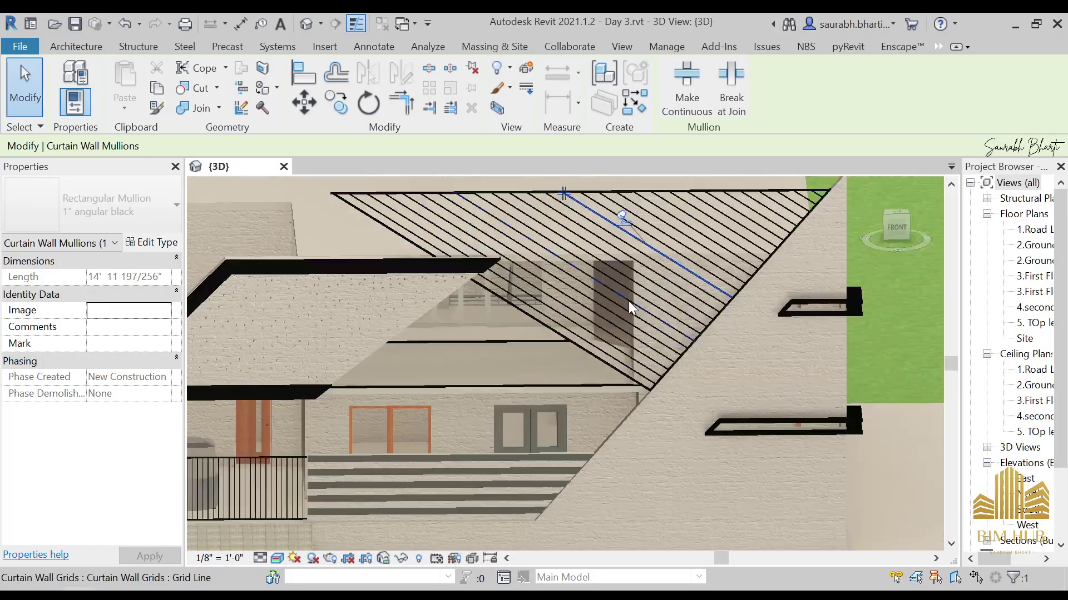
pyautogui.keyDown('shift'); pyautogui.moveTo(629, 301); pyautogui.dragTo(544, 326, button='middle'); pyautogui.keyUp('shift')
pyautogui.press('Escape')
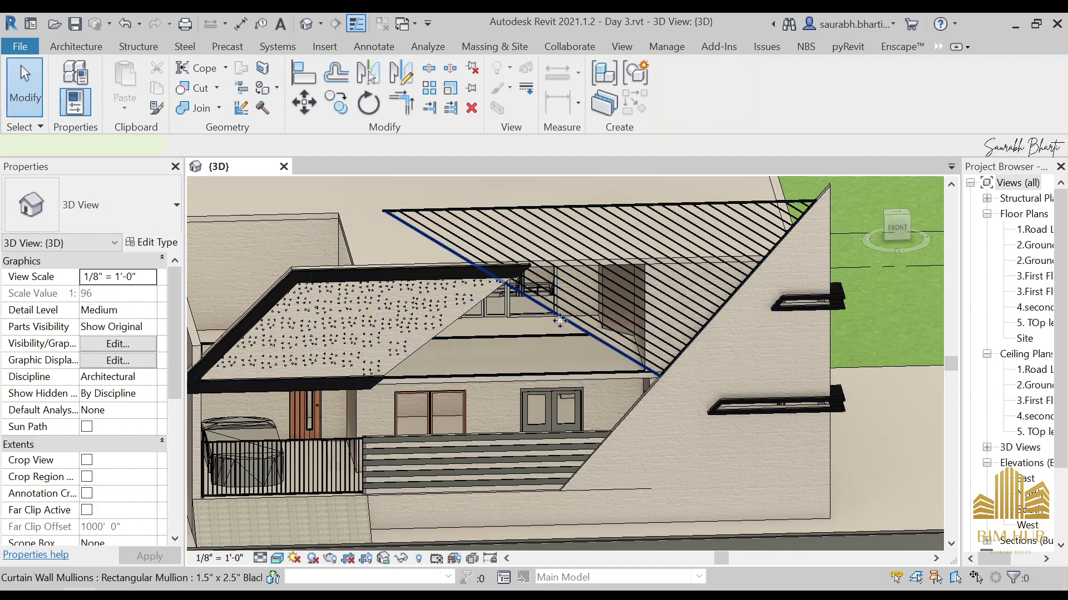
pyautogui.click(559, 321)
pyautogui.keyDown('shift'); pyautogui.moveTo(560, 321); pyautogui.dragTo(595, 276, button='middle'); pyautogui.keyUp('shift')
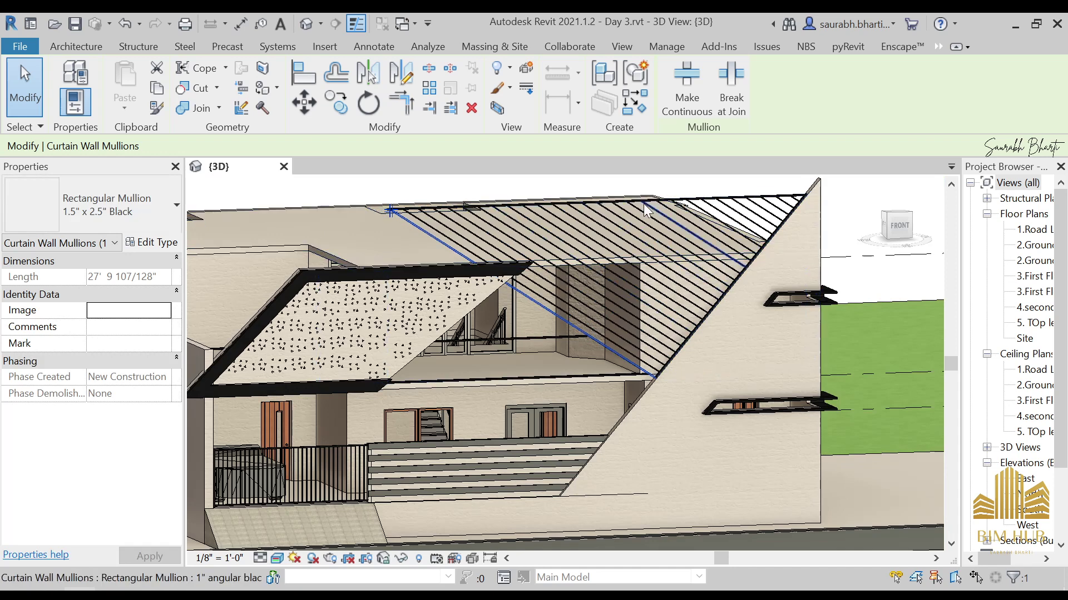
pyautogui.press('Escape')
pyautogui.click(716, 234)
pyautogui.press('Escape')
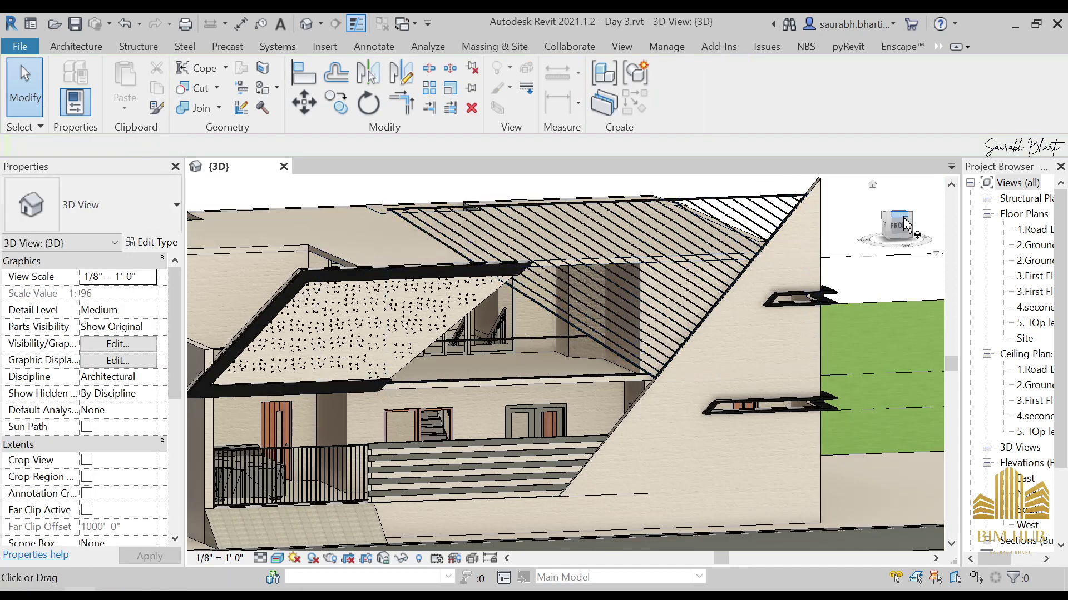
# - Select the Mulllion wall curtain wall, view it from above and set the visual style to Hidden Line
pyautogui.click(893, 232)
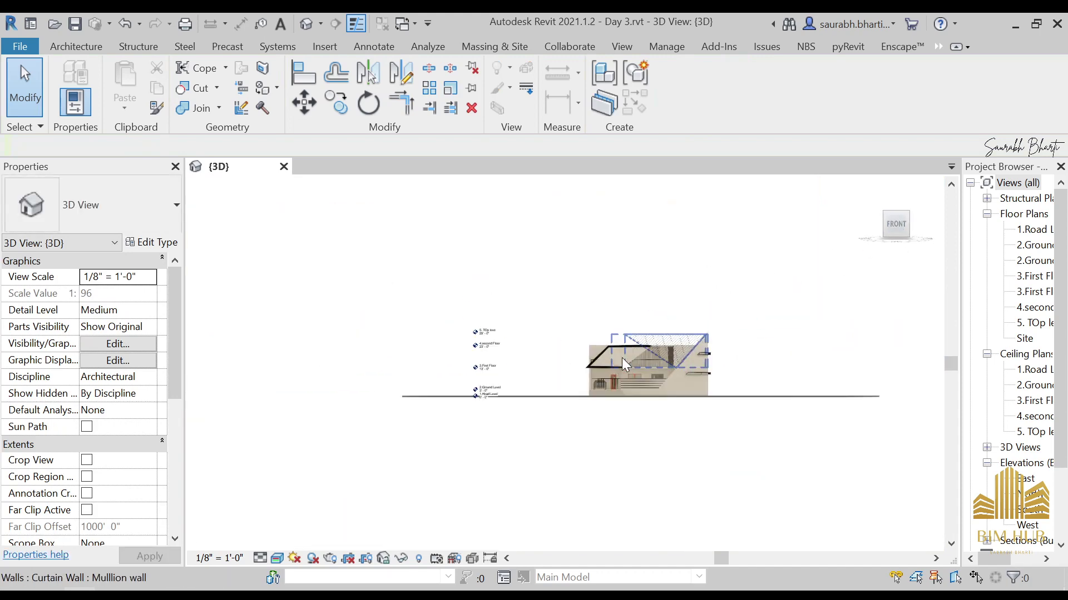
pyautogui.click(705, 318)
pyautogui.scroll(3, 779, 334)
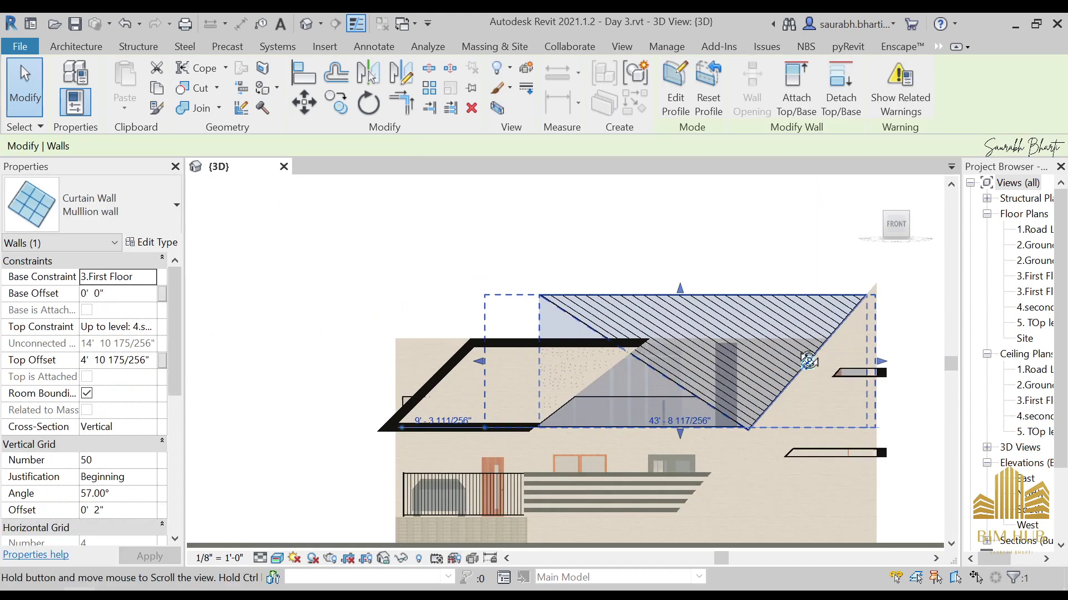
pyautogui.keyDown('shift'); pyautogui.moveTo(778, 334); pyautogui.dragTo(774, 355, button='middle'); pyautogui.keyUp('shift')
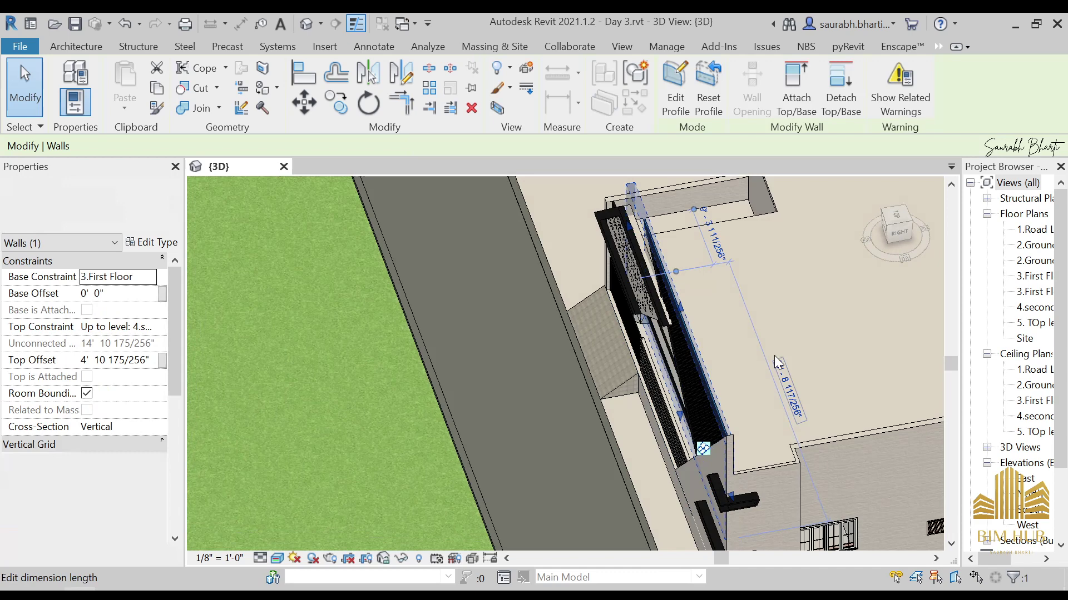
pyautogui.click(892, 223)
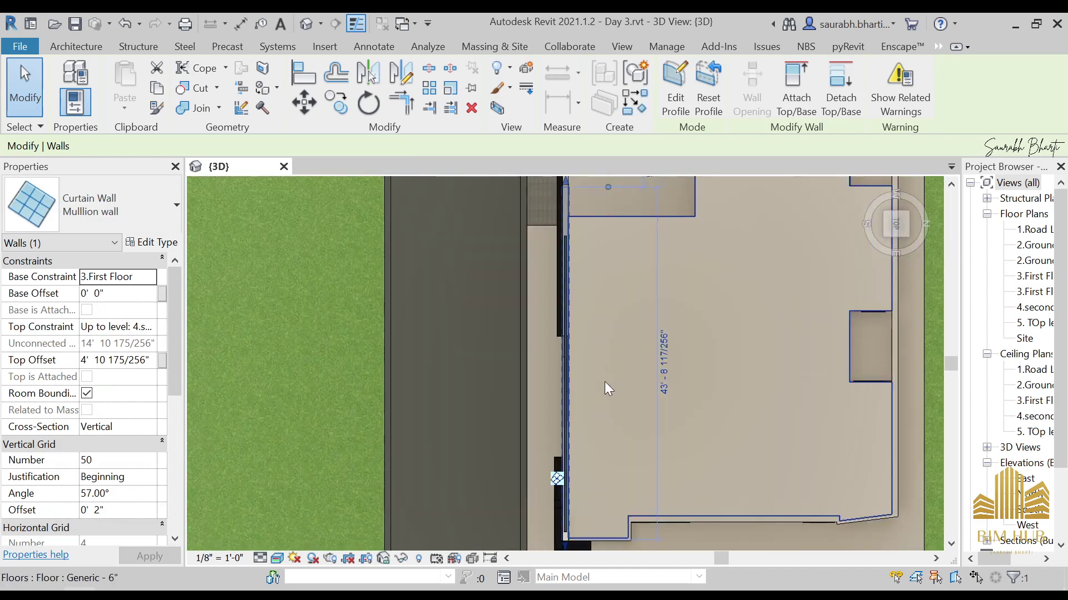
pyautogui.click(277, 558)
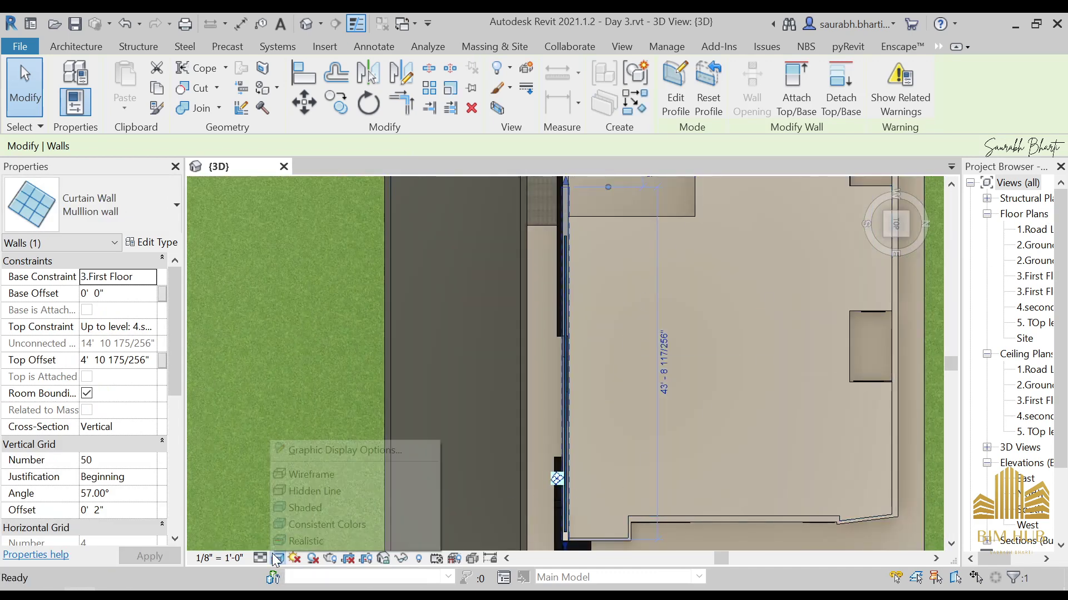
pyautogui.click(282, 490)
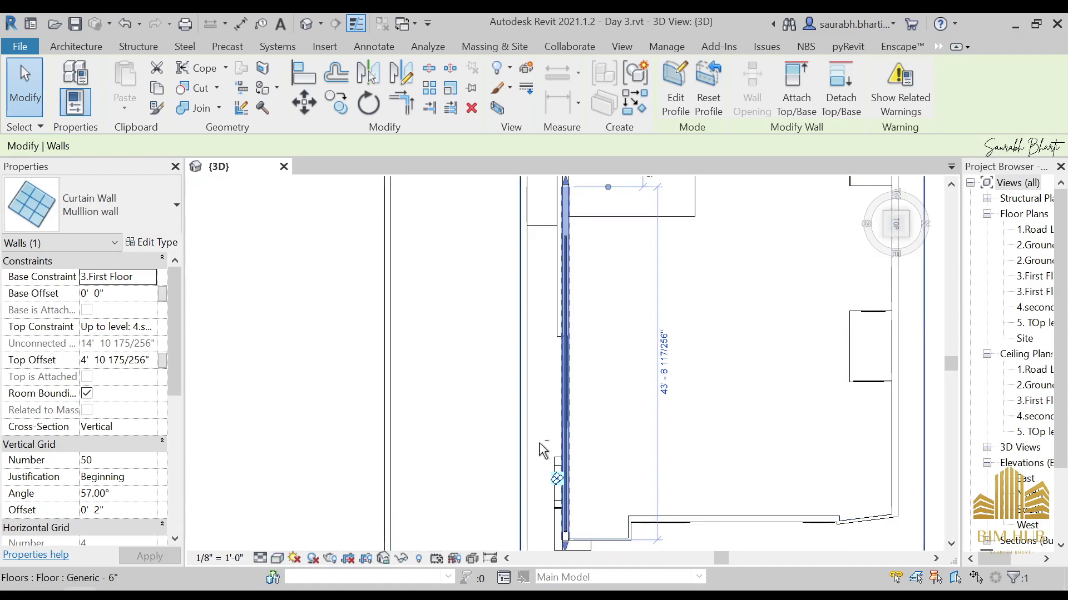
# - Align the Mulllion wall curtain wall with the adjoining Generic - 9" wall at its slanted end
pyautogui.keyDown('shift'); pyautogui.moveTo(585, 486); pyautogui.dragTo(590, 290, button='middle'); pyautogui.keyUp('shift')
pyautogui.keyDown('shift'); pyautogui.moveTo(607, 414); pyautogui.dragTo(303, 250, button='middle'); pyautogui.keyUp('shift')
pyautogui.moveTo(383, 433); pyautogui.dragTo(377, 399, button='middle')
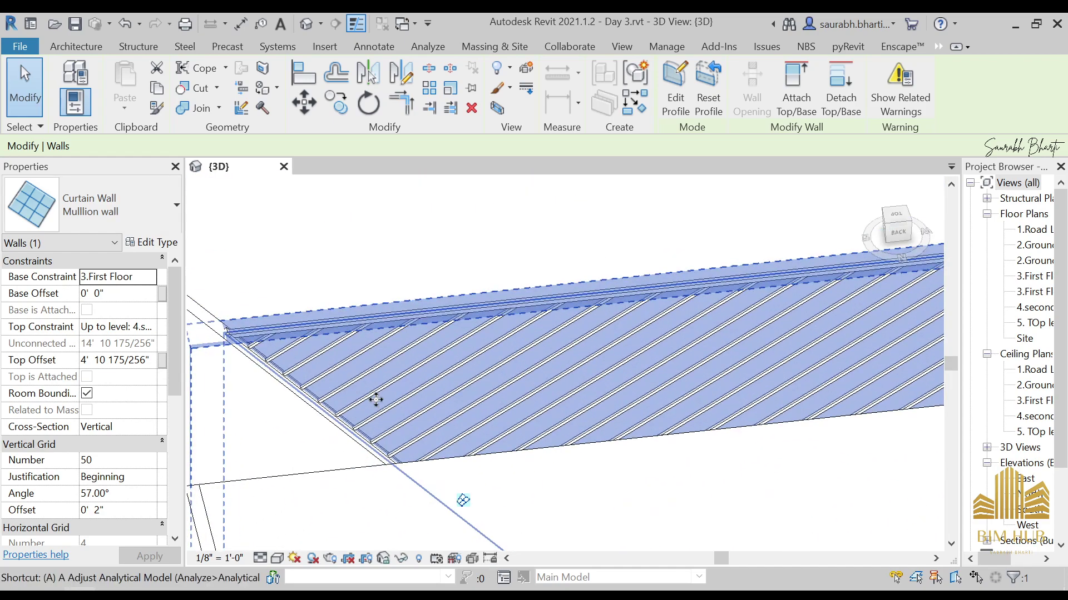
pyautogui.press('a')
pyautogui.press('l')
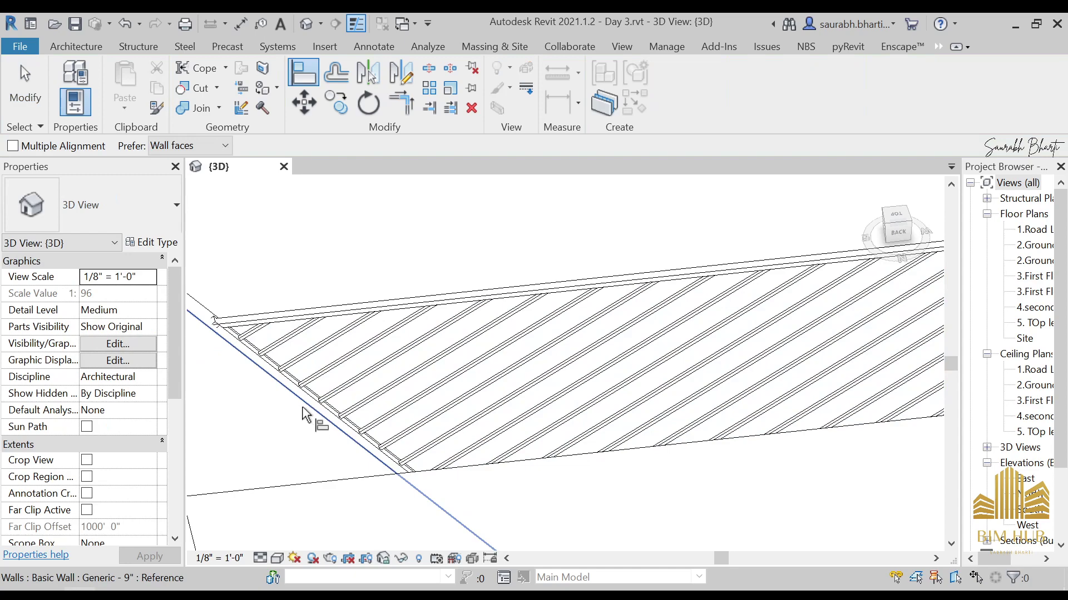
pyautogui.click(302, 415)
pyautogui.scroll(-6, 315, 332)
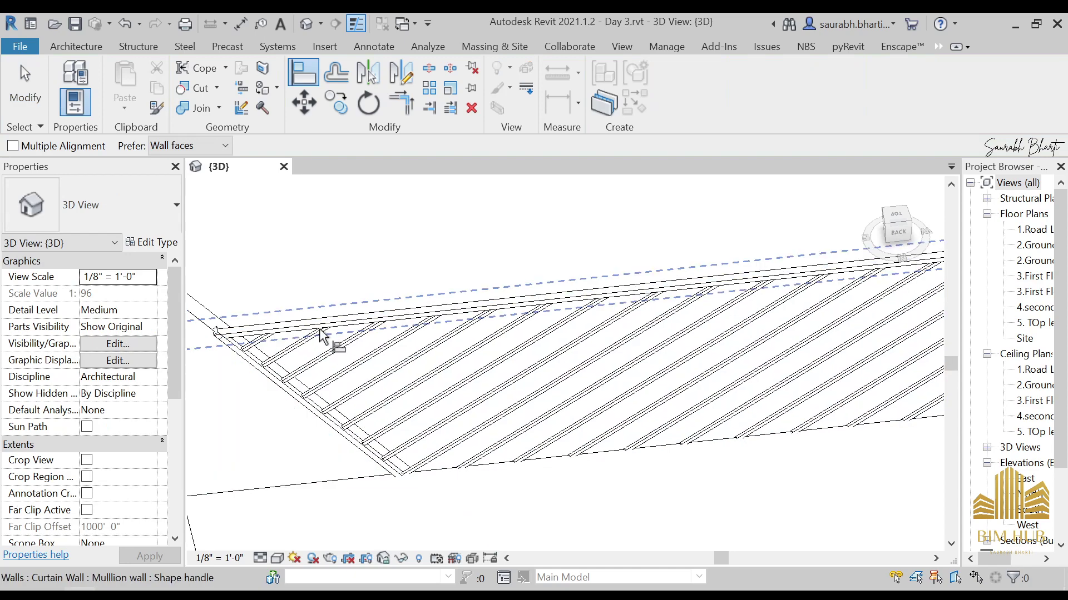
pyautogui.keyDown('shift'); pyautogui.moveTo(662, 444); pyautogui.dragTo(615, 431, button='middle'); pyautogui.keyUp('shift')
pyautogui.press('Escape')
pyautogui.press('Escape')
# - Show the whole front facade and set the 3D view's visual style to Consistent Colors
pyautogui.scroll(3, 643, 301)
pyautogui.click(615, 436)
pyautogui.press('Escape')
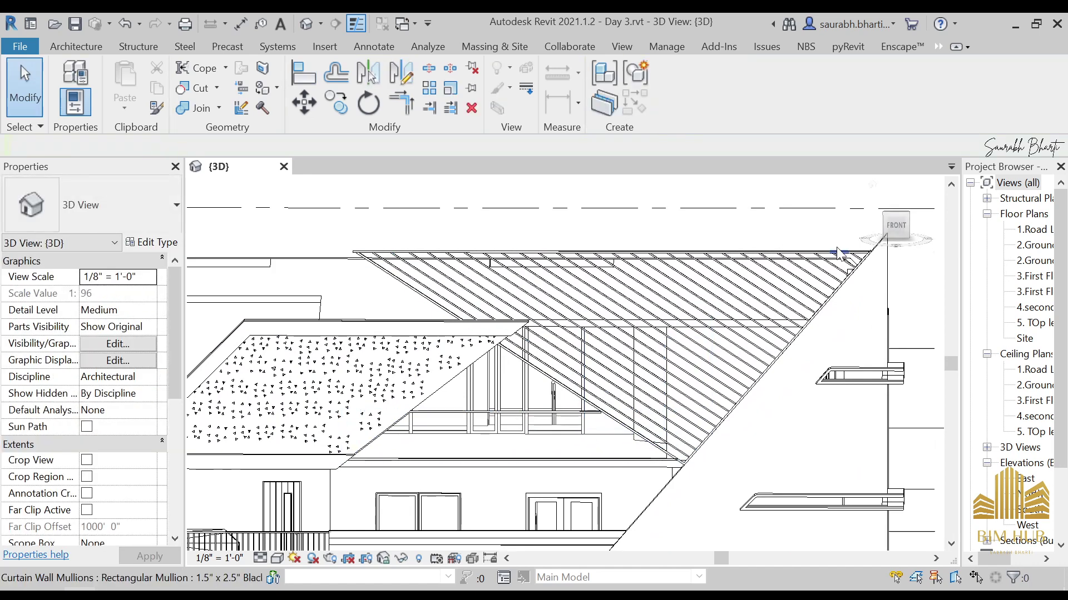
pyautogui.scroll(-10, 515, 426)
pyautogui.scroll(5, 509, 384)
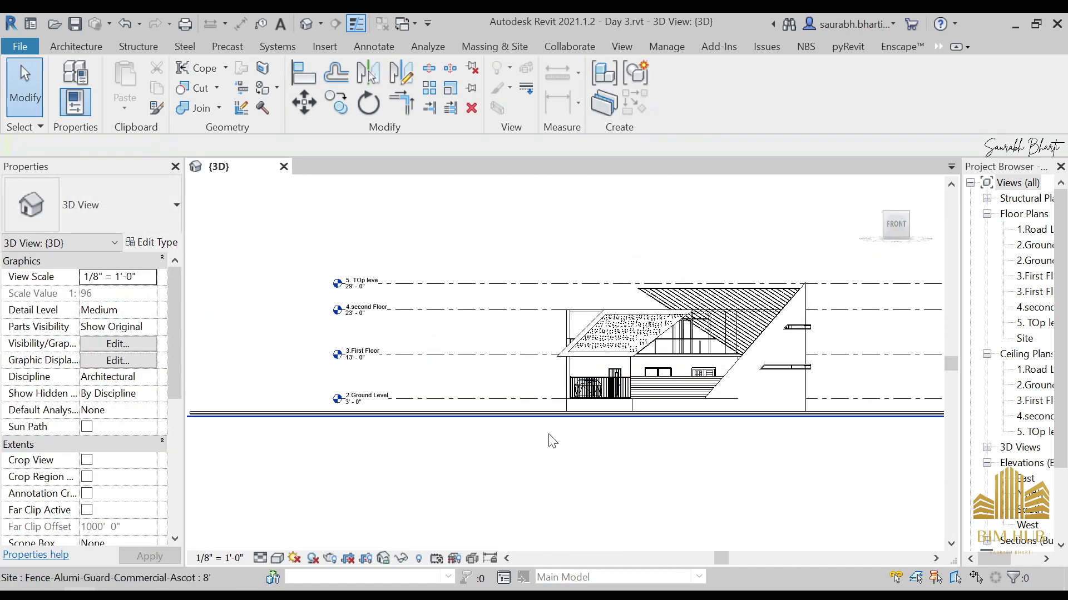
pyautogui.click(277, 558)
pyautogui.click(306, 529)
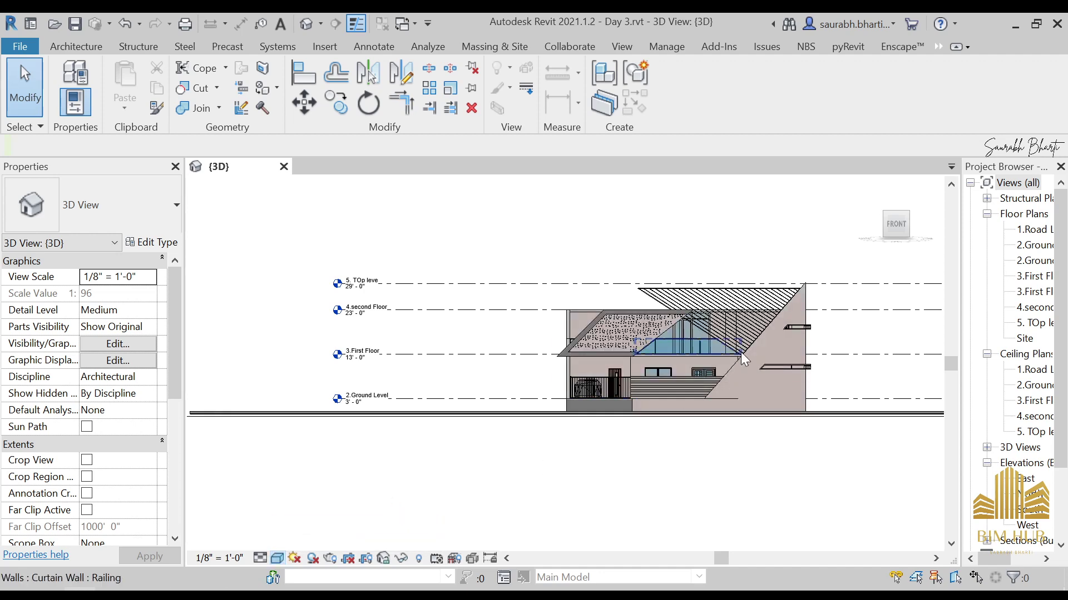
# - Check the first-floor Railing curtain wall where it meets the diagonal mullions
pyautogui.scroll(8, 629, 370)
pyautogui.click(644, 373)
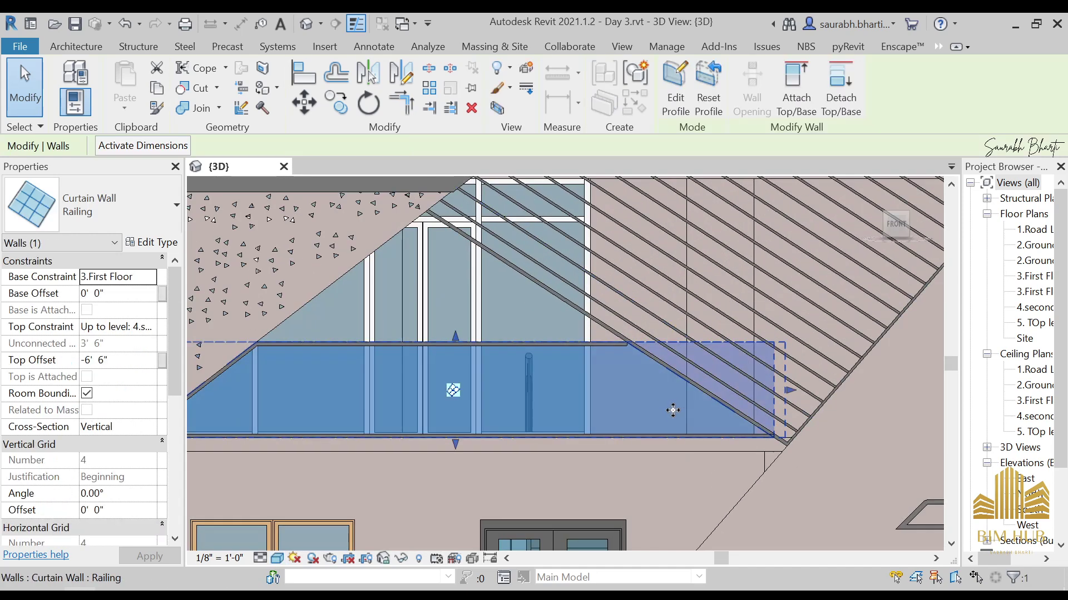
pyautogui.press('Escape')
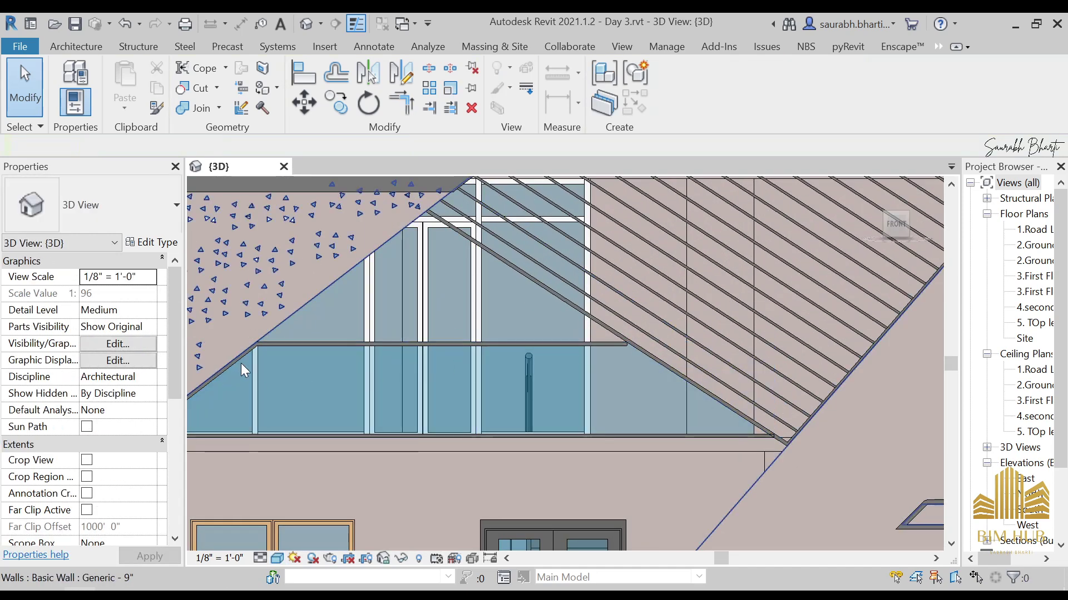
pyautogui.click(369, 428)
pyautogui.press('Escape')
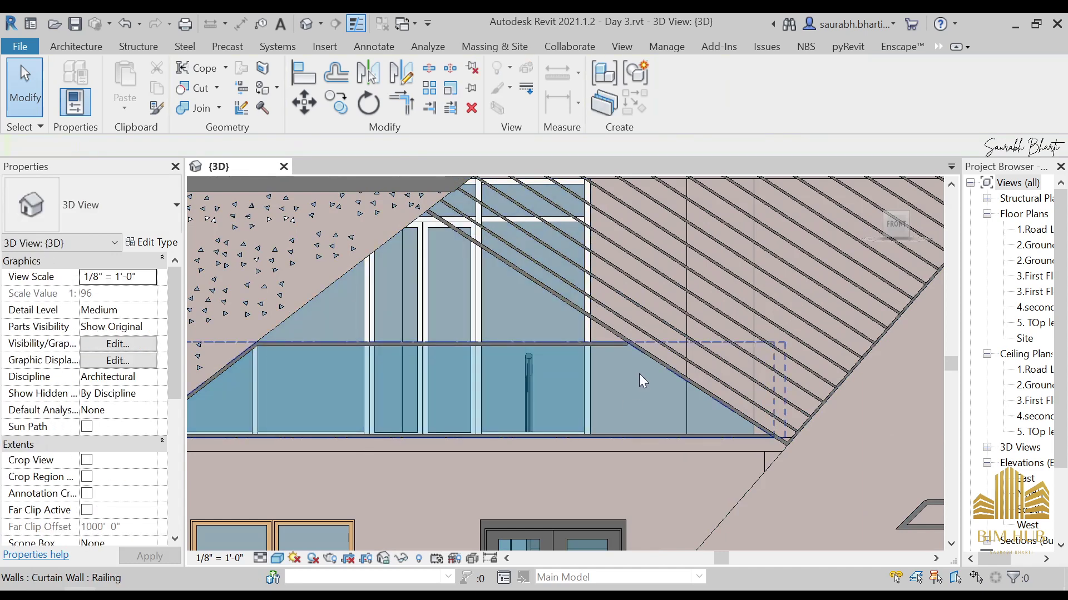
pyautogui.click(639, 373)
pyautogui.click(676, 102)
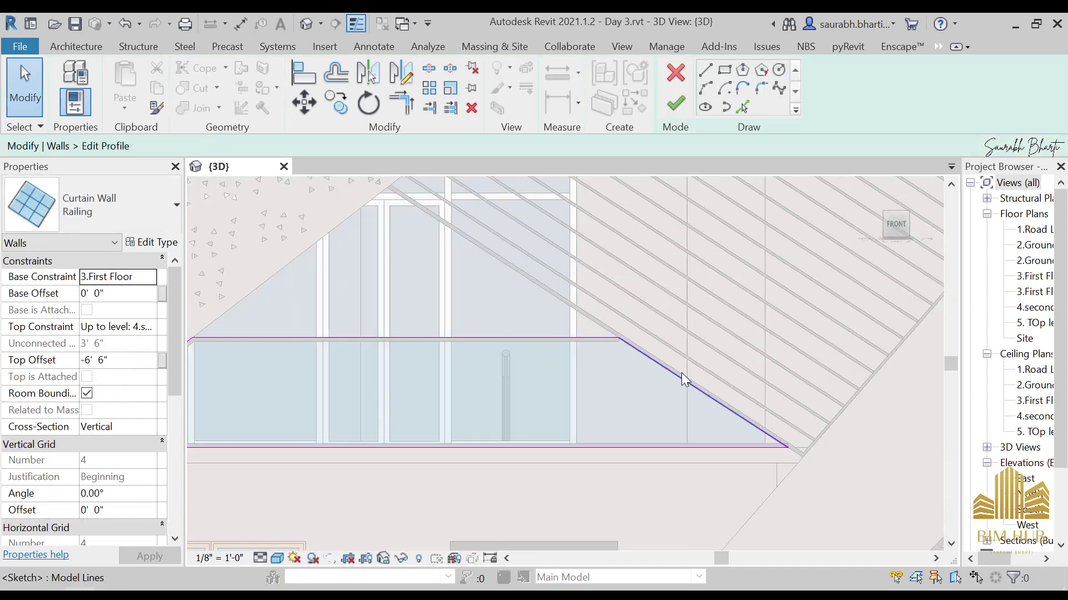
pyautogui.scroll(-3, 676, 389)
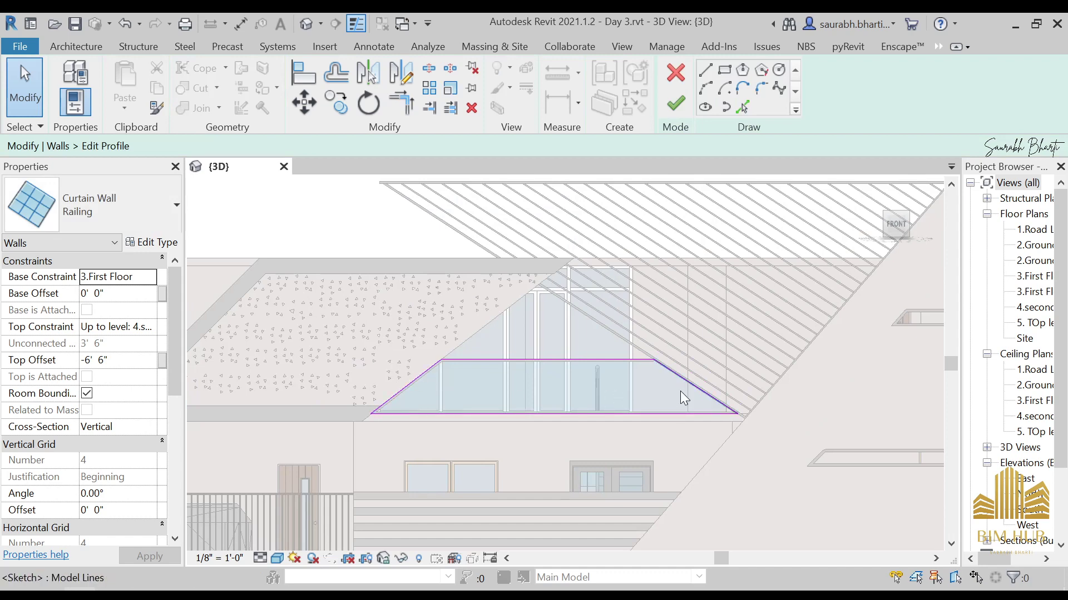
pyautogui.click(676, 73)
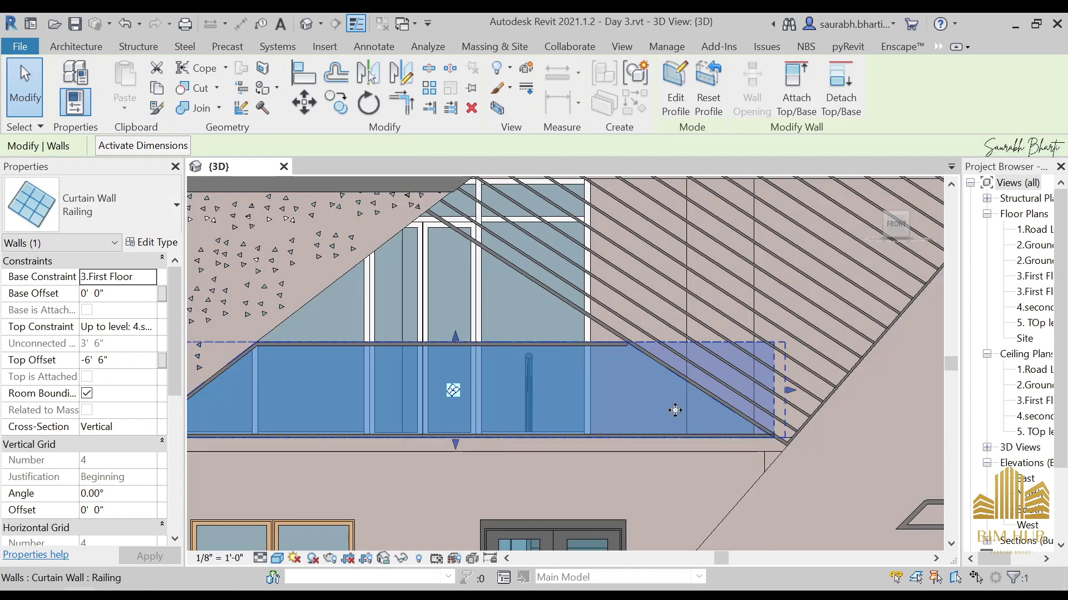
pyautogui.scroll(5, 674, 410)
pyautogui.press('Escape')
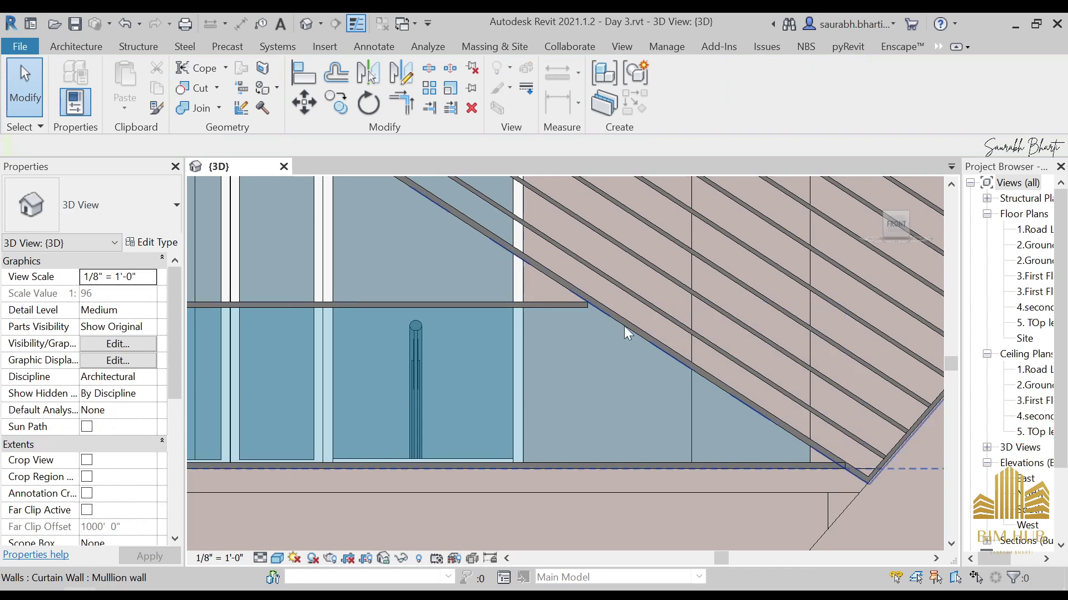
# - Try to place a 1.5" x 2.5" Black rectangular mullion along the slanted edge of the first-floor Railing curtain wall
pyautogui.click(66, 45)
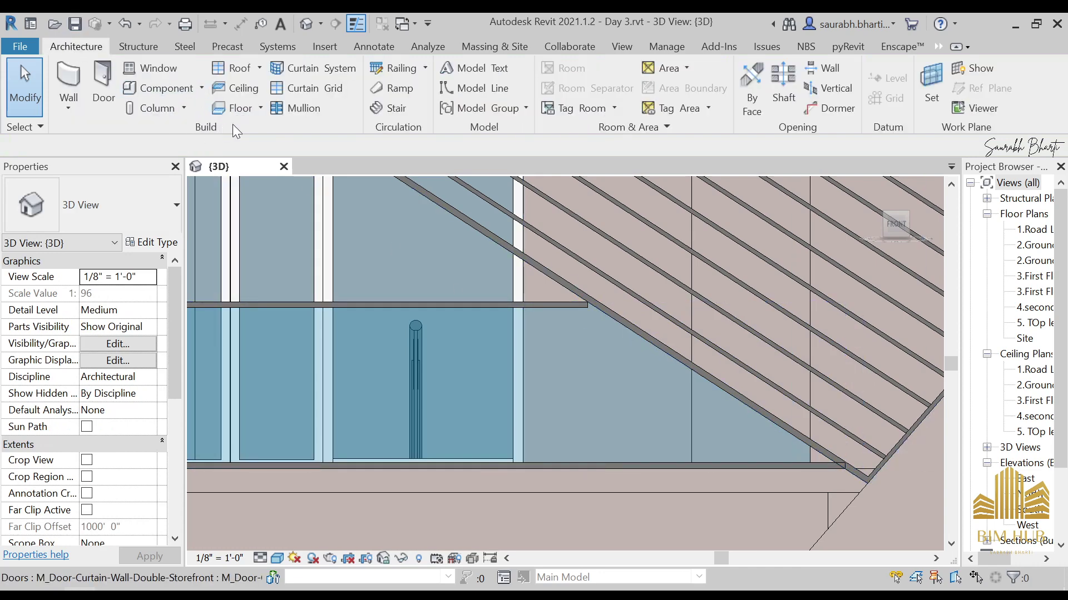
pyautogui.click(296, 109)
pyautogui.keyDown('shift'); pyautogui.moveTo(645, 349); pyautogui.dragTo(617, 358, button='middle'); pyautogui.keyUp('shift')
pyautogui.scroll(3, 836, 332)
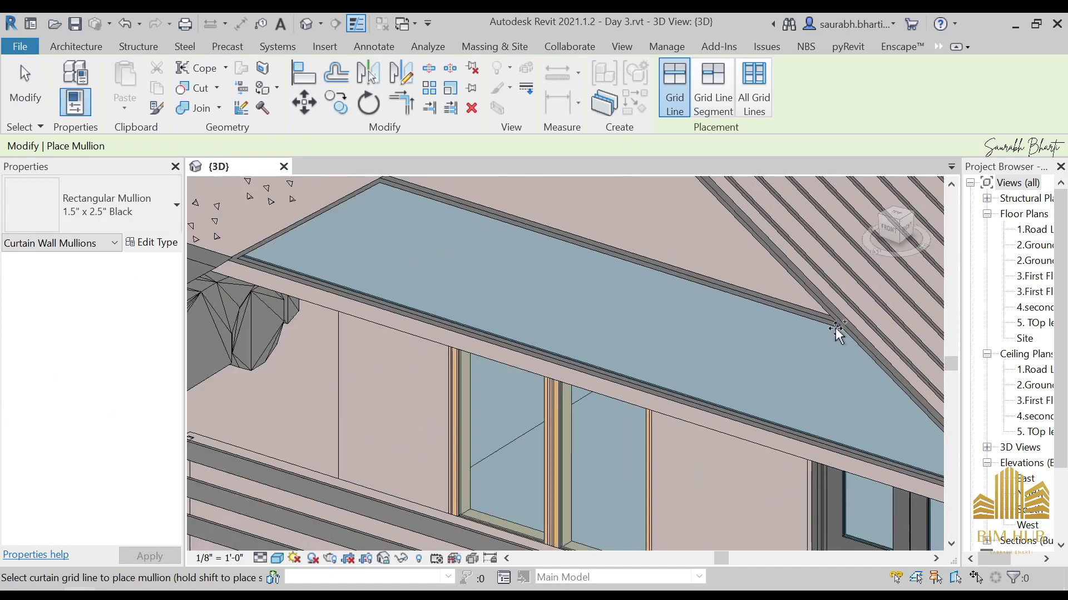
pyautogui.scroll(5, 488, 348)
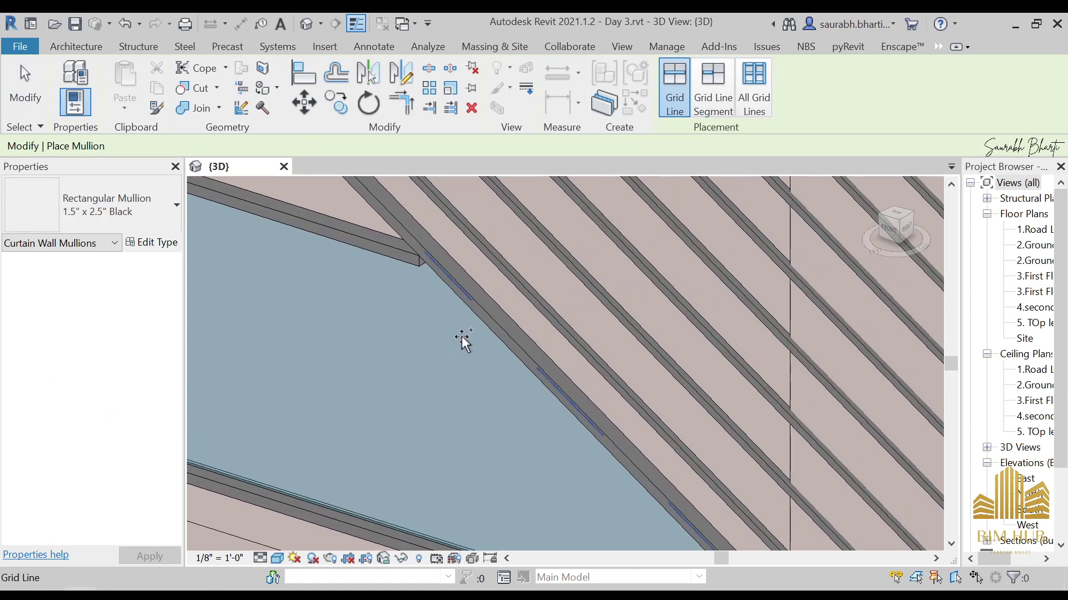
pyautogui.scroll(-5, 473, 349)
pyautogui.keyDown('shift'); pyautogui.moveTo(475, 348); pyautogui.dragTo(484, 369, button='middle'); pyautogui.keyUp('shift')
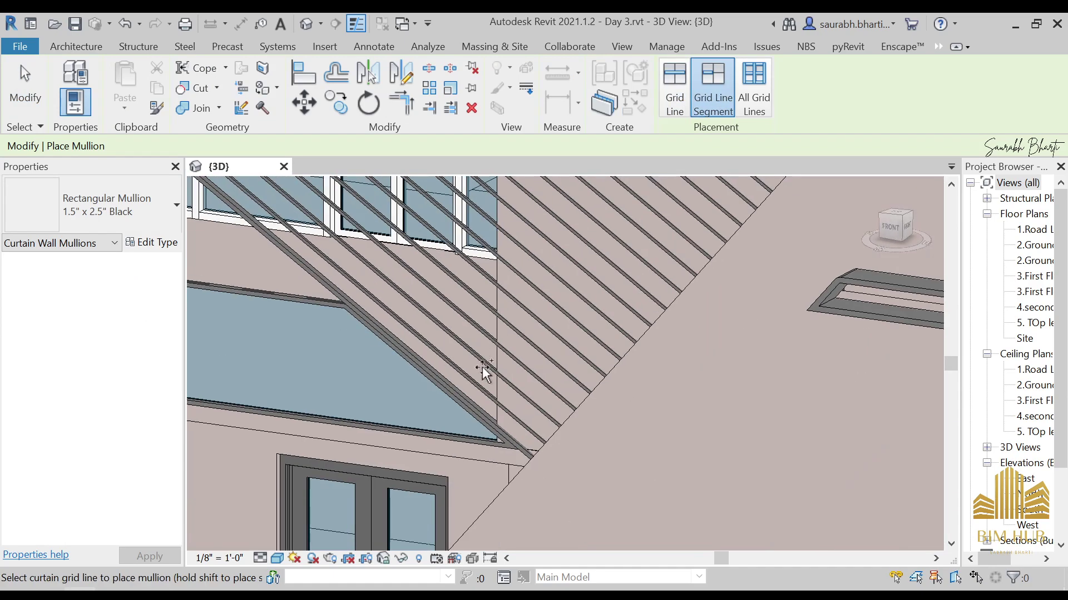
pyautogui.press('Escape')
# - Examine the Railing curtain wall's bottom mullion where it meets the slanted edge beside the diagonal wall
pyautogui.keyDown('shift'); pyautogui.moveTo(483, 441); pyautogui.dragTo(746, 388, button='middle'); pyautogui.keyUp('shift')
pyautogui.scroll(2, 746, 387)
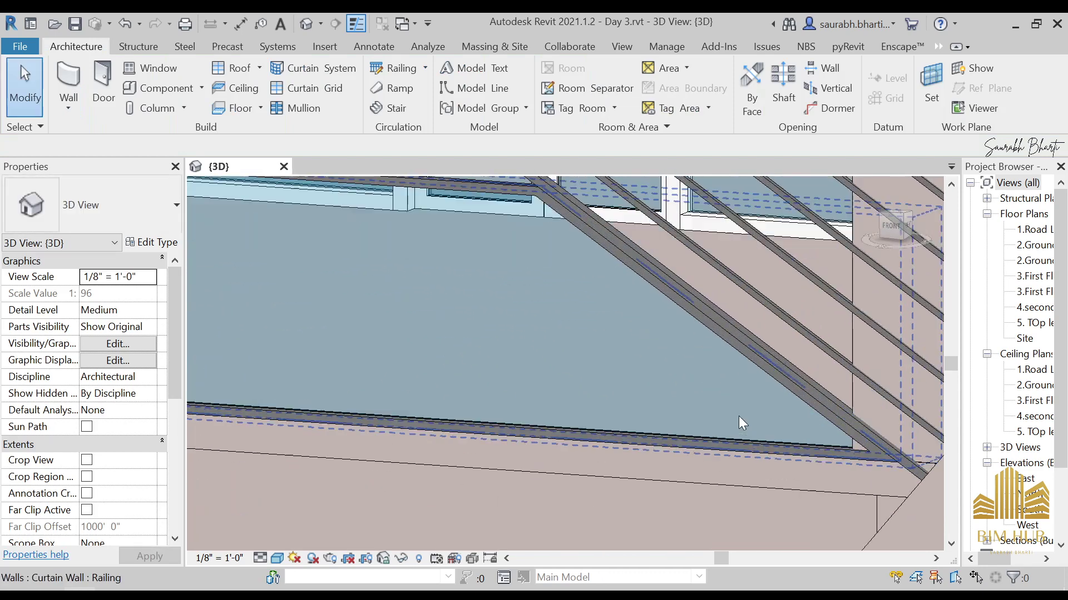
pyautogui.click(845, 448)
pyautogui.keyDown('shift'); pyautogui.moveTo(912, 443); pyautogui.dragTo(841, 395, button='middle'); pyautogui.keyUp('shift')
pyautogui.press('Escape')
pyautogui.click(888, 393)
pyautogui.scroll(-2, 834, 383)
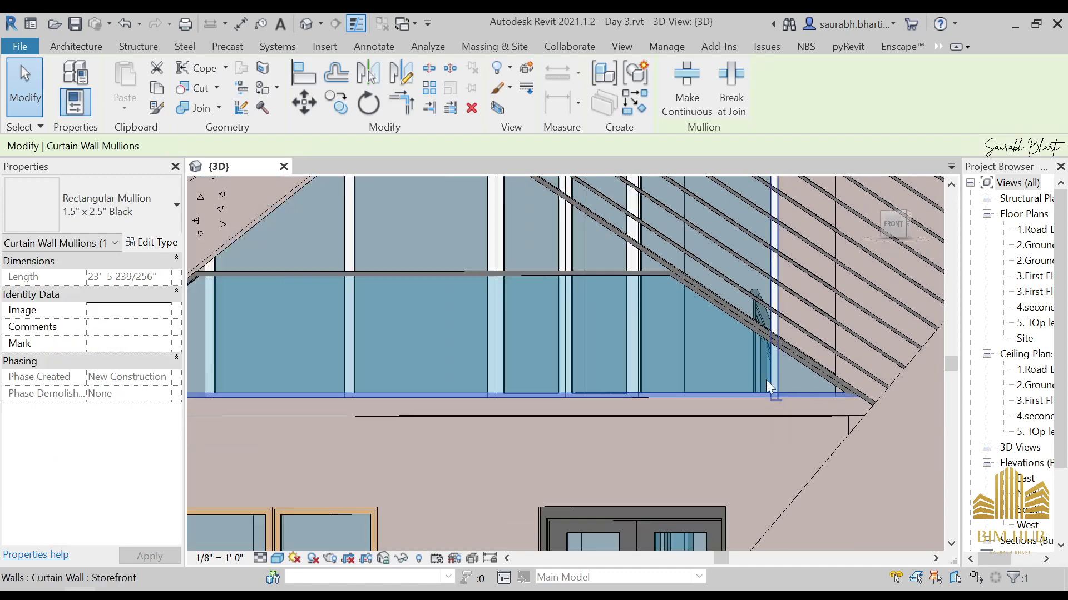
pyautogui.press('Escape')
# - Check the Railing curtain wall's profile sketch at both slanted ends from the front, leaving it unedited
pyautogui.click(524, 334)
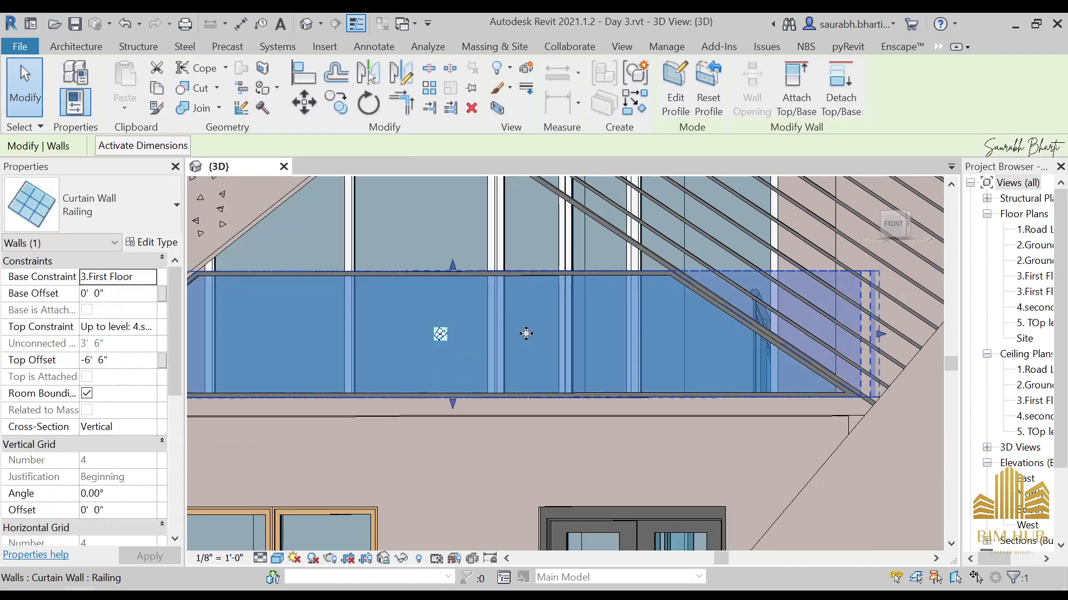
pyautogui.click(703, 83)
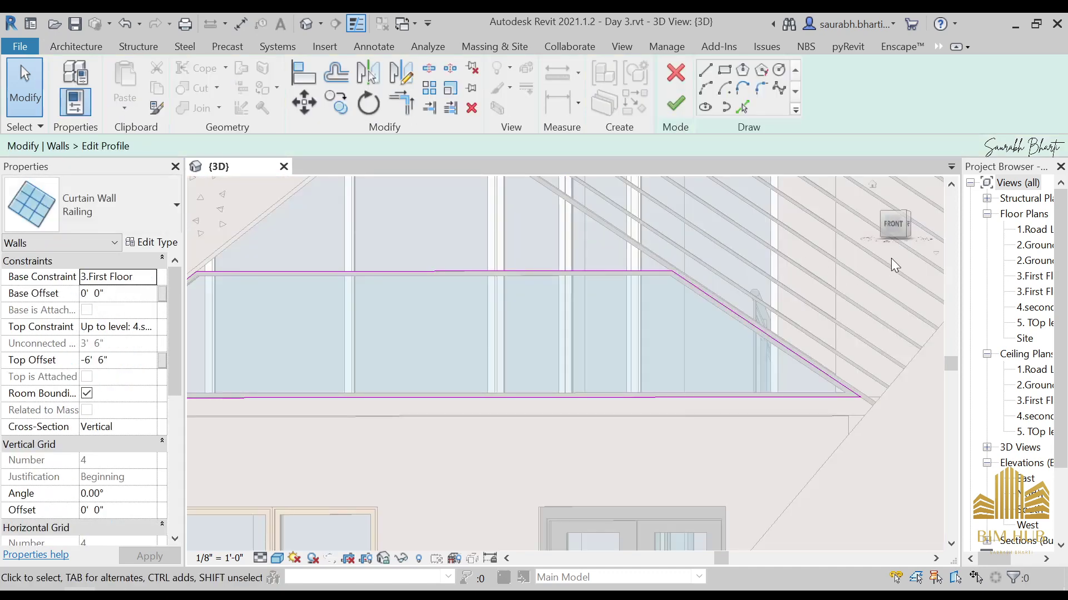
pyautogui.click(895, 223)
pyautogui.scroll(10, 641, 373)
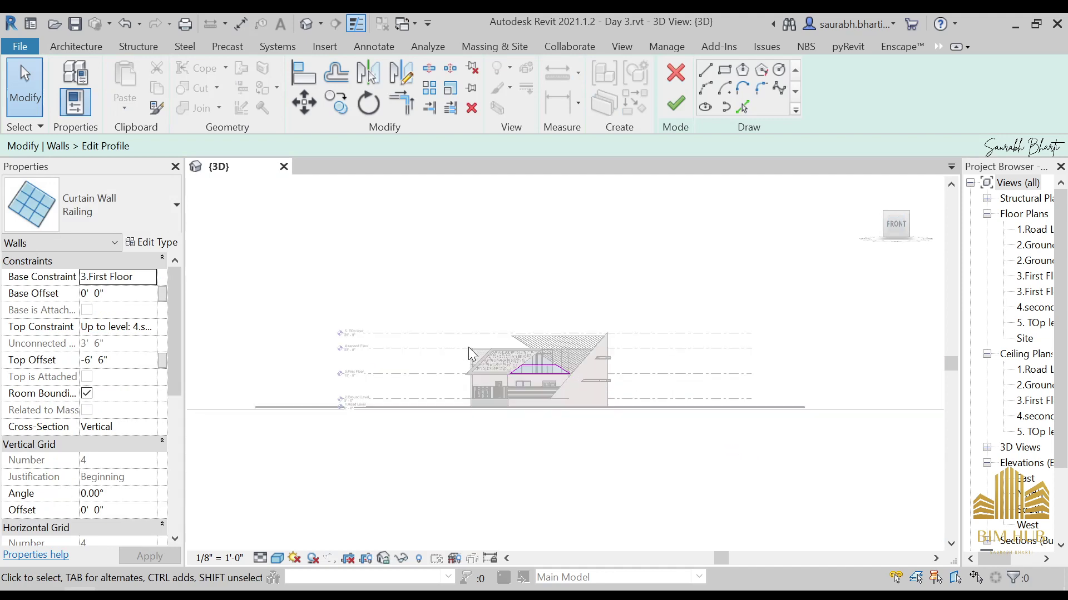
pyautogui.scroll(3, 429, 422)
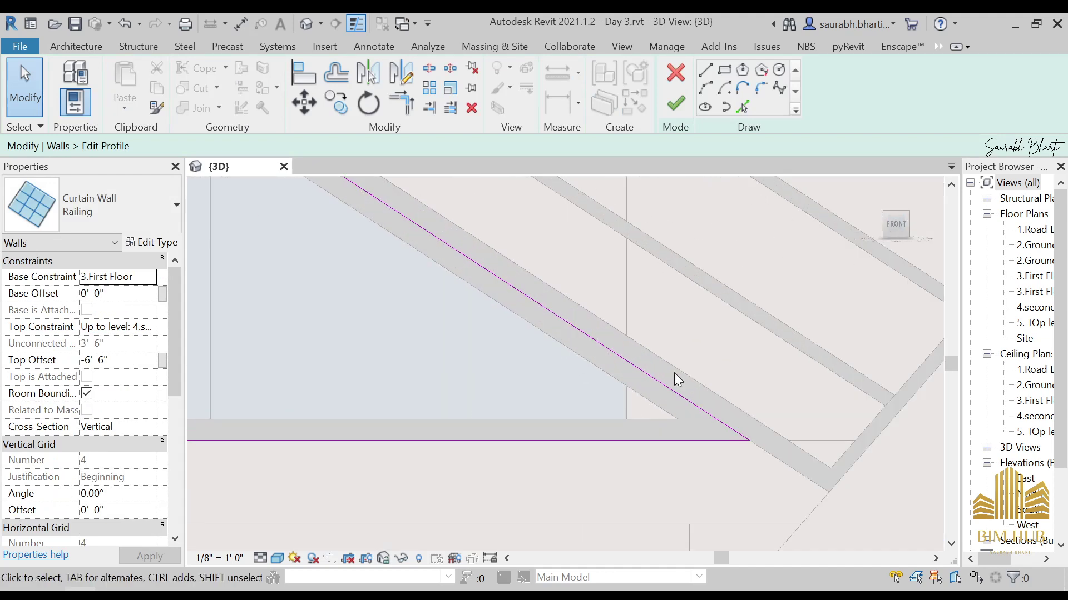
pyautogui.scroll(-5, 636, 398)
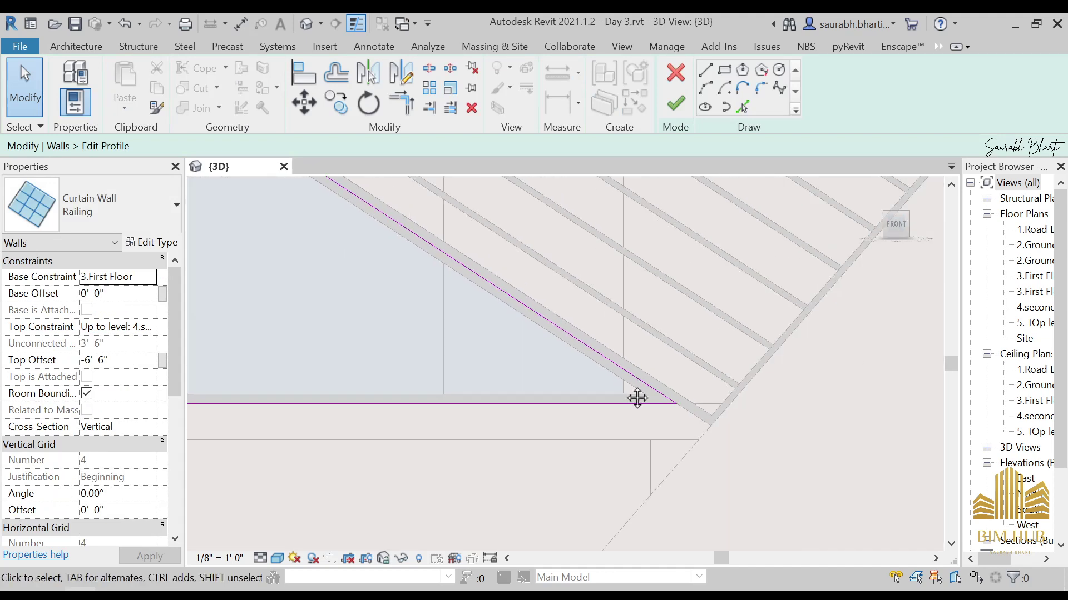
pyautogui.scroll(4, 697, 409)
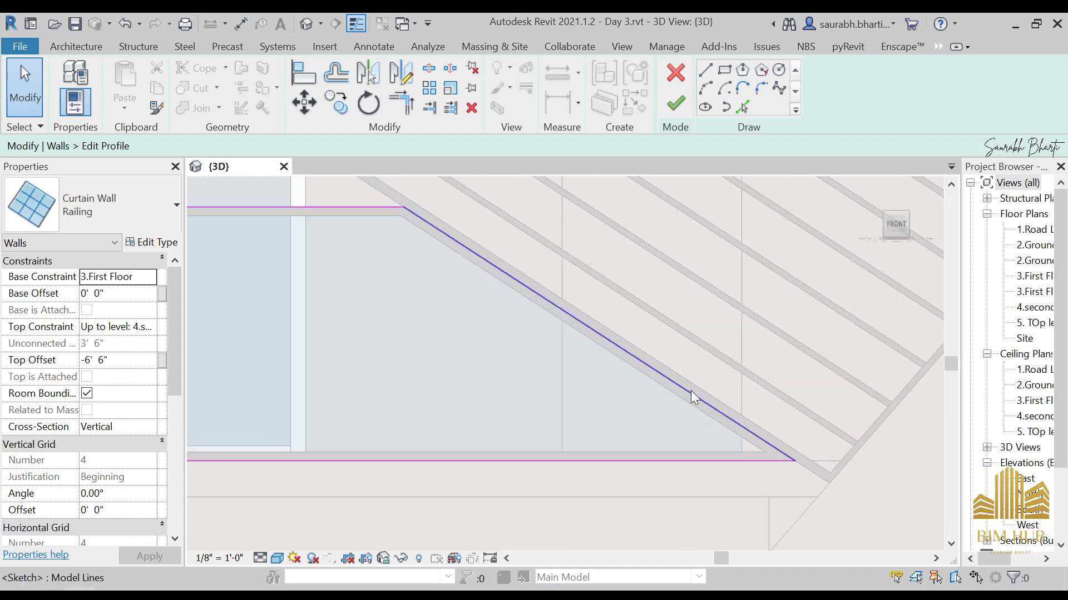
pyautogui.scroll(-3, 678, 406)
pyautogui.moveTo(624, 431); pyautogui.dragTo(988, 381, button='middle')
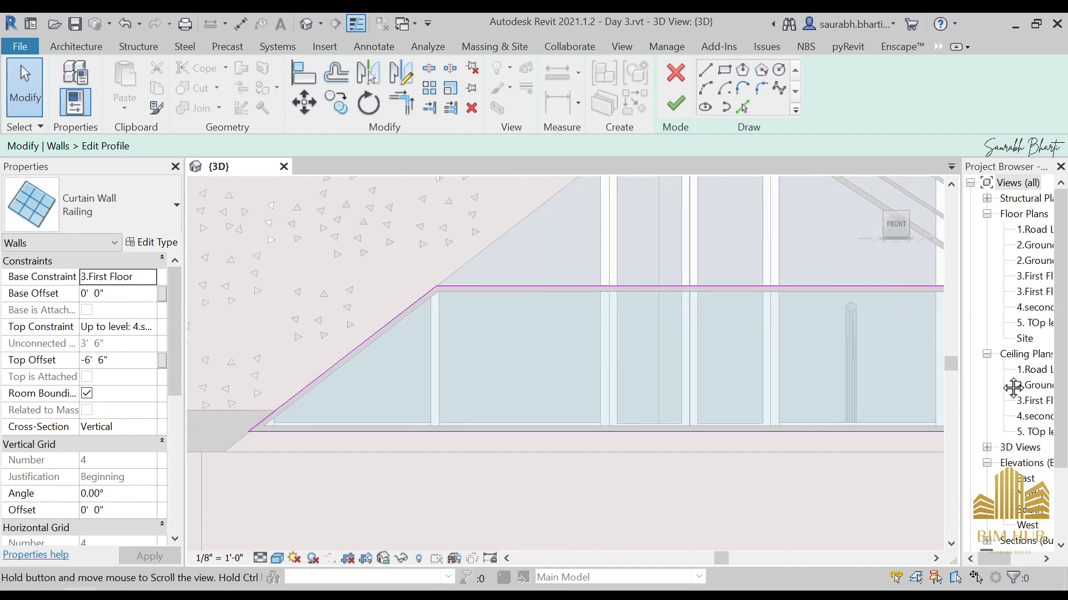
pyautogui.scroll(-5, 493, 362)
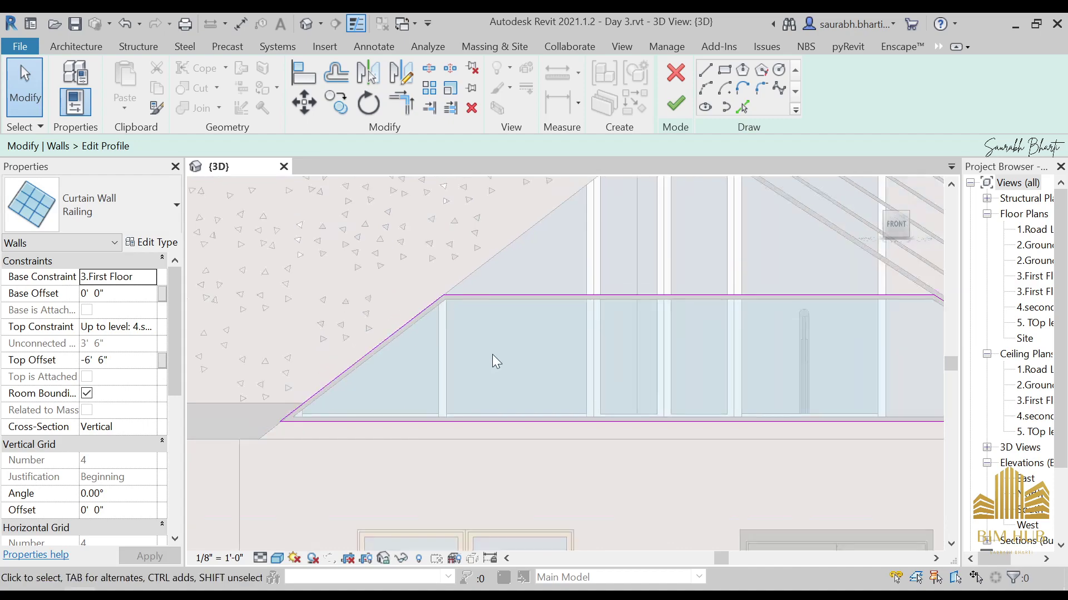
pyautogui.click(676, 73)
pyautogui.keyDown('shift'); pyautogui.moveTo(556, 389); pyautogui.dragTo(633, 489, button='middle'); pyautogui.keyUp('shift')
pyautogui.press('Escape')
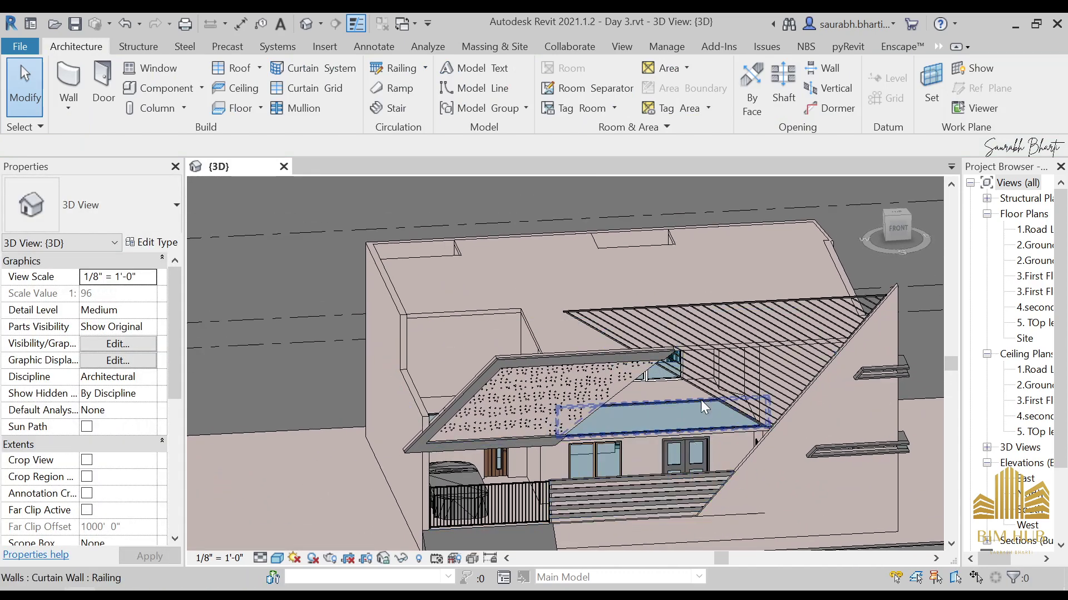
pyautogui.scroll(-3, 701, 399)
pyautogui.keyDown('shift'); pyautogui.moveTo(723, 411); pyautogui.dragTo(757, 400, button='middle'); pyautogui.keyUp('shift')
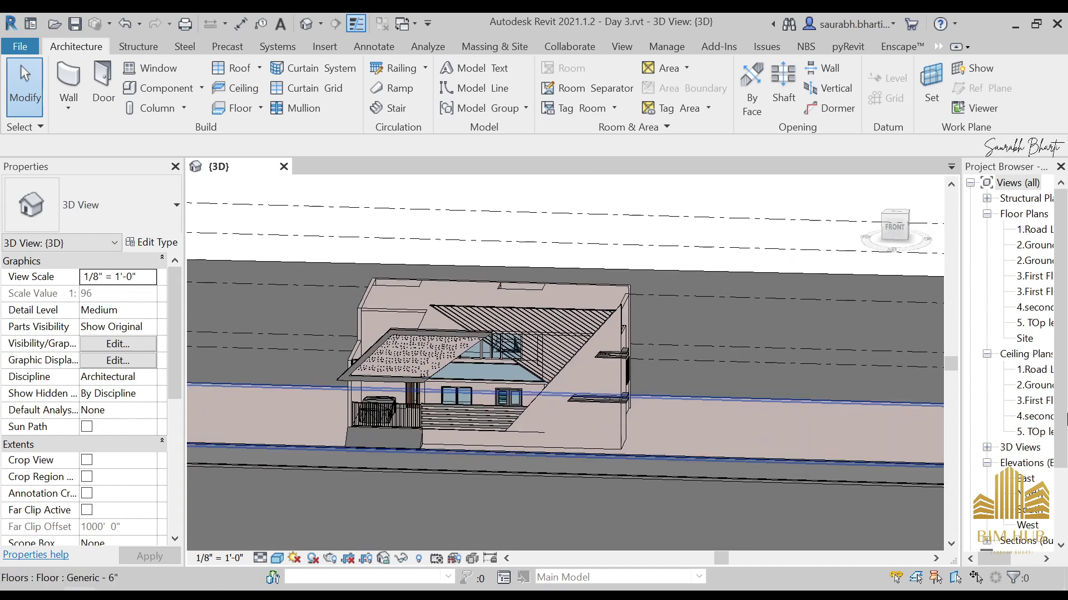
pyautogui.scroll(-2, 1015, 423)
# - Create a new schedule of building components for the Walls category
pyautogui.click(1027, 432)
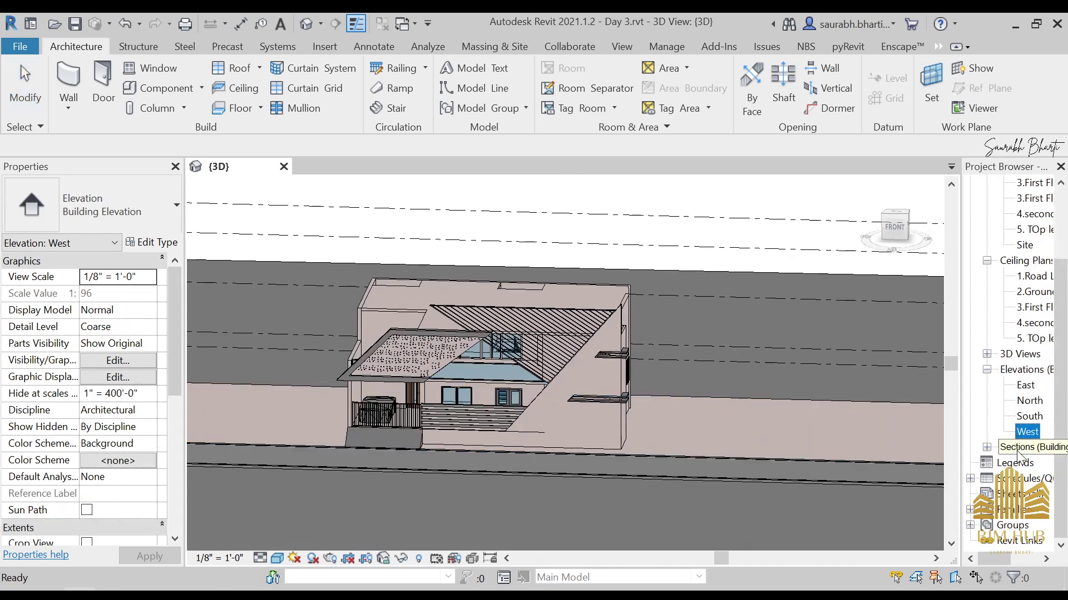
pyautogui.rightClick(1020, 480)
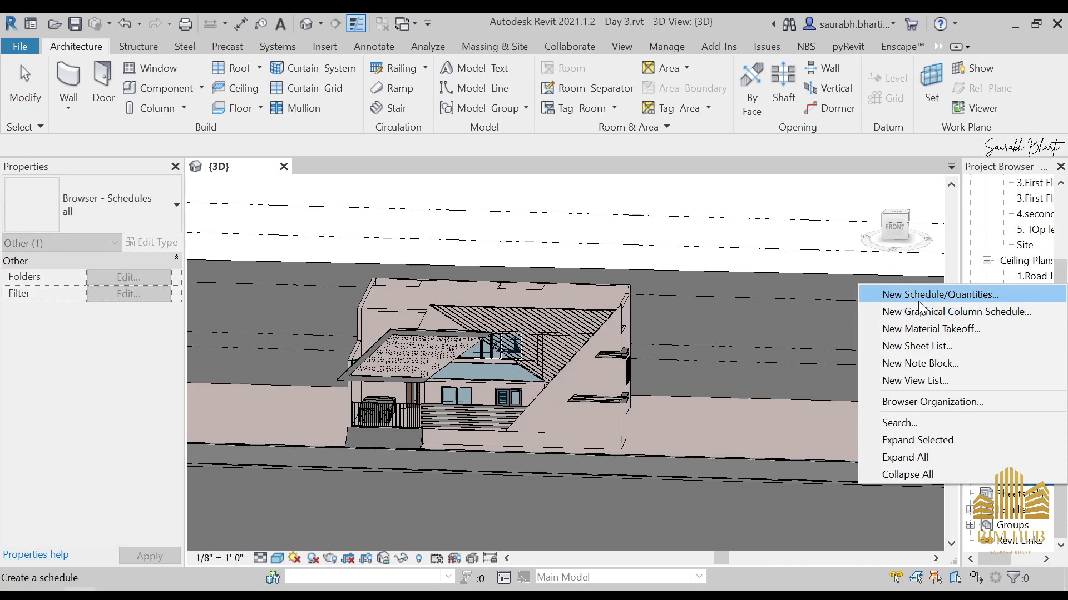
pyautogui.click(940, 295)
pyautogui.scroll(-2, 418, 313)
pyautogui.click(420, 305)
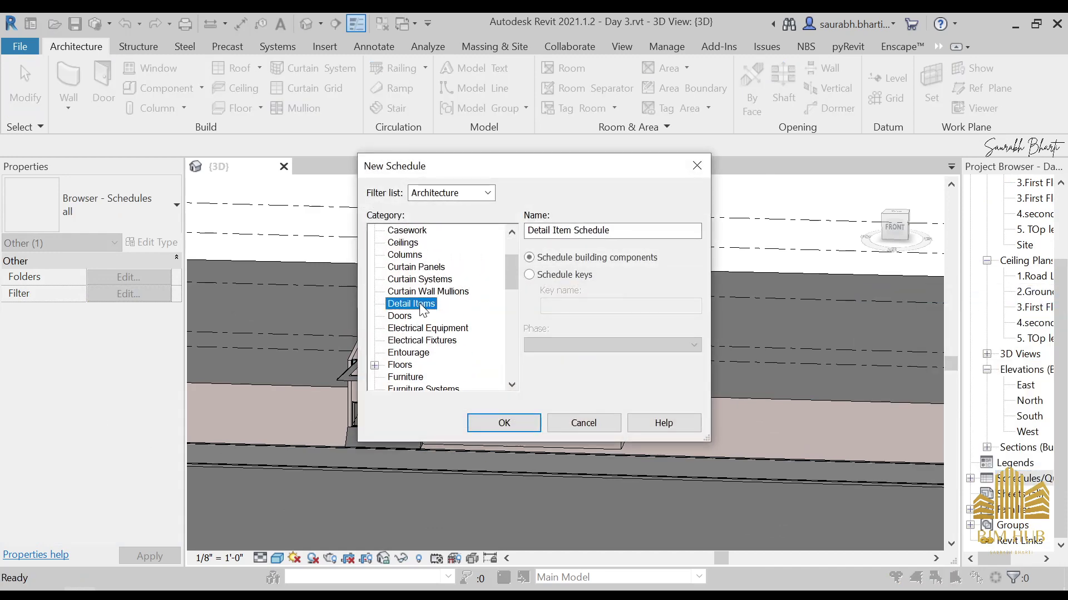
pyautogui.scroll(-9, 421, 304)
pyautogui.click(398, 365)
pyautogui.click(496, 421)
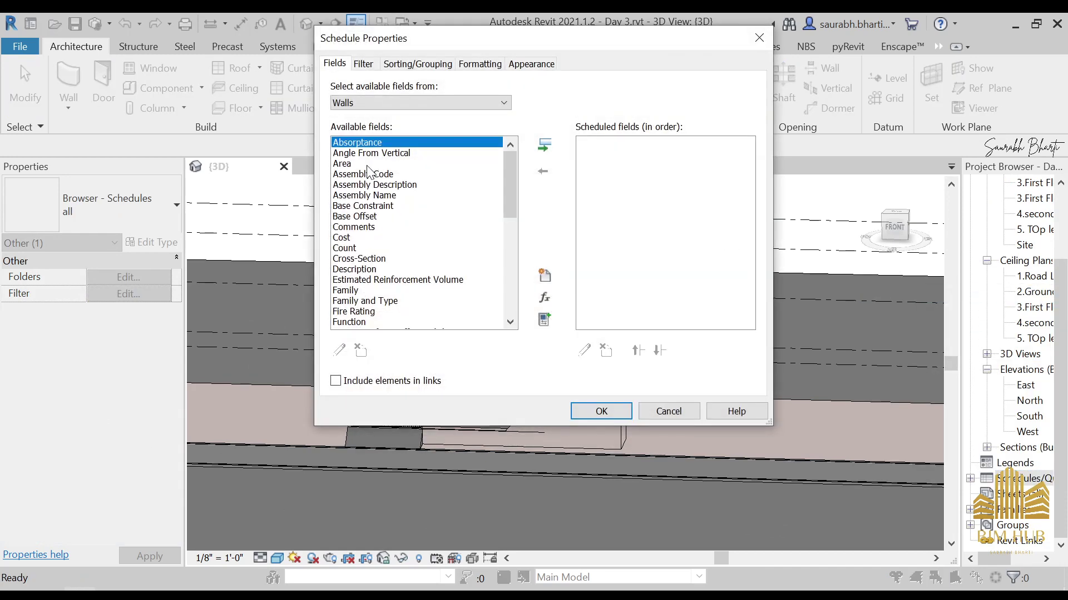
# - Add the Family and Type, Length and Type Mark fields to the wall schedule, in that order
pyautogui.click(374, 301)
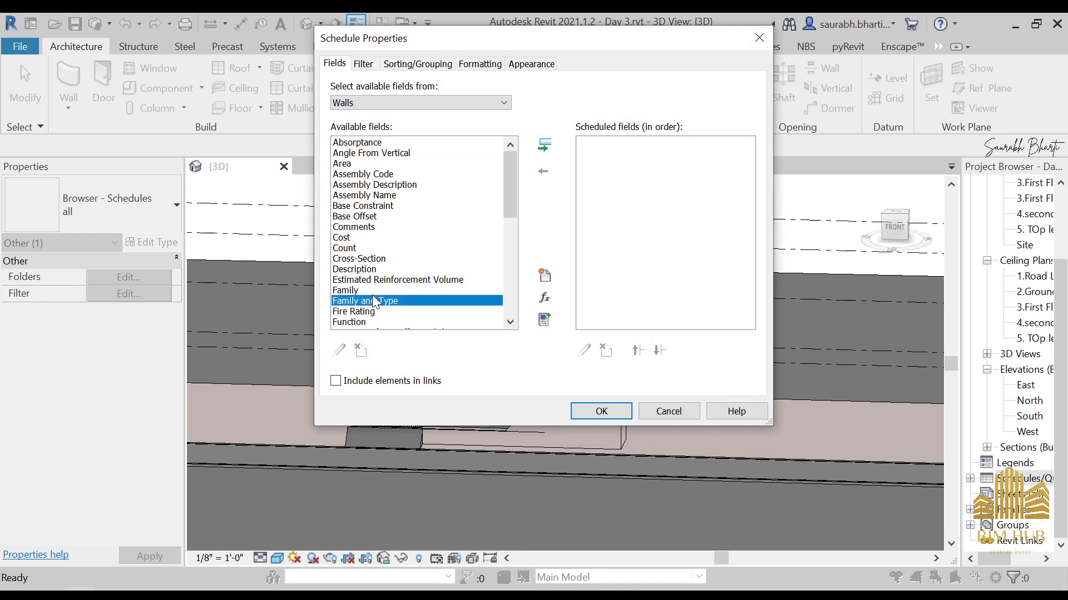
pyautogui.click(545, 146)
pyautogui.scroll(-6, 466, 310)
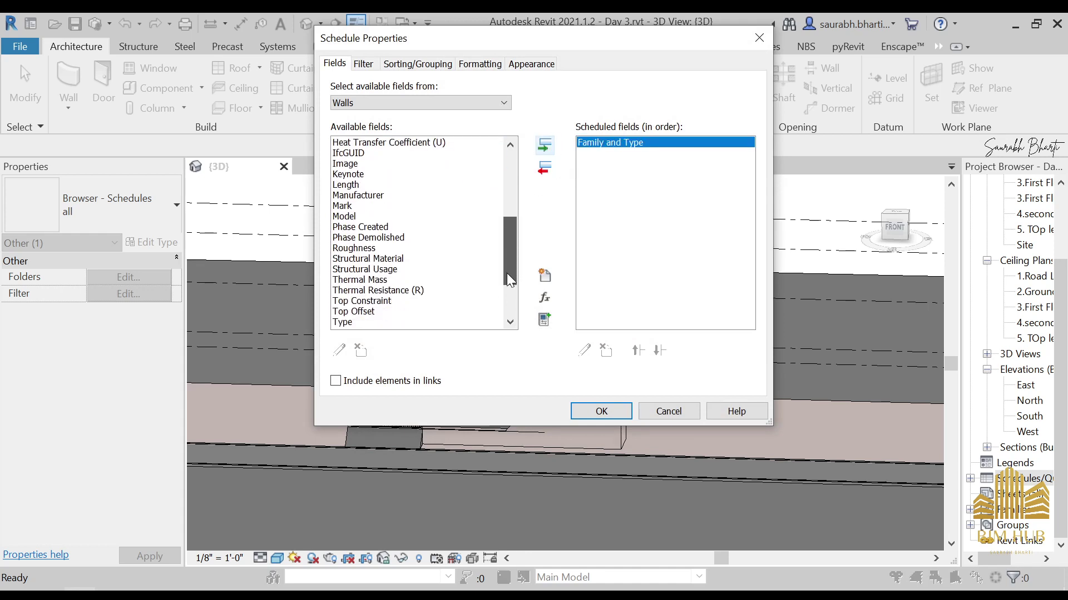
pyautogui.click(368, 191)
pyautogui.click(544, 146)
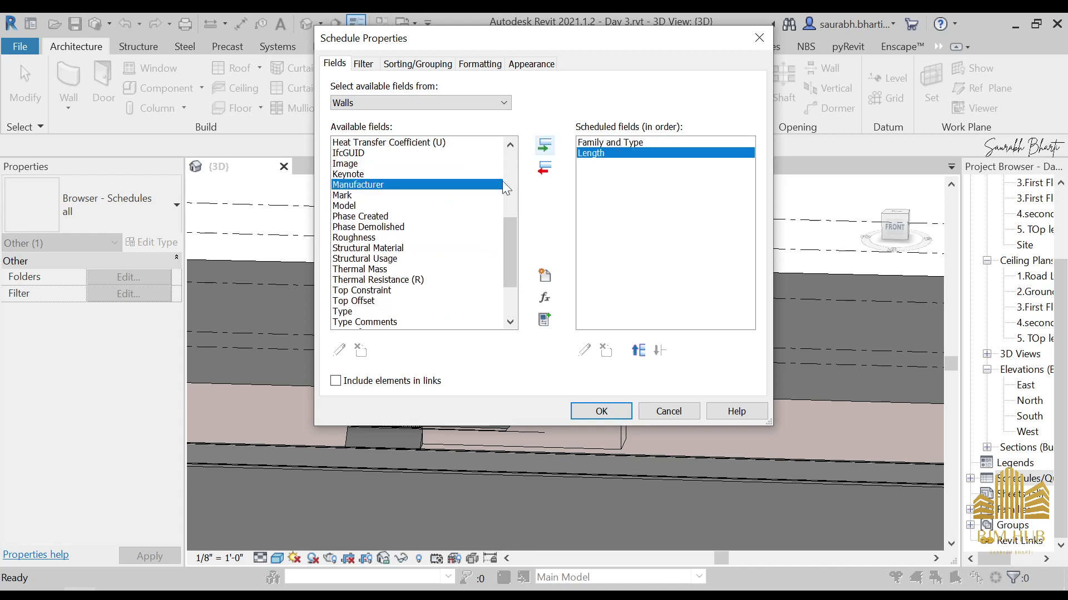
pyautogui.scroll(-3, 409, 278)
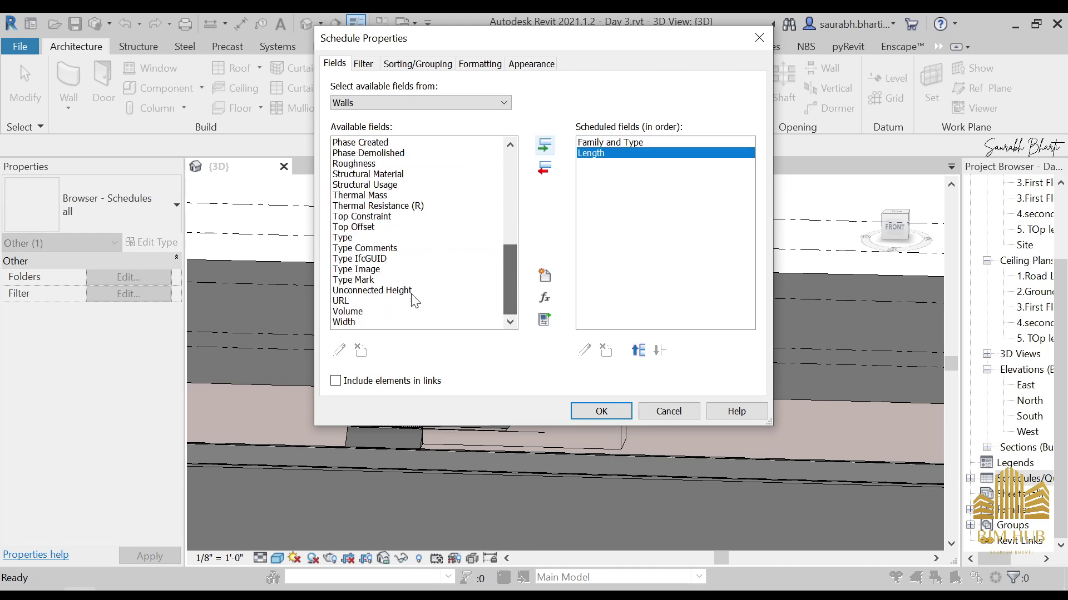
pyautogui.click(371, 280)
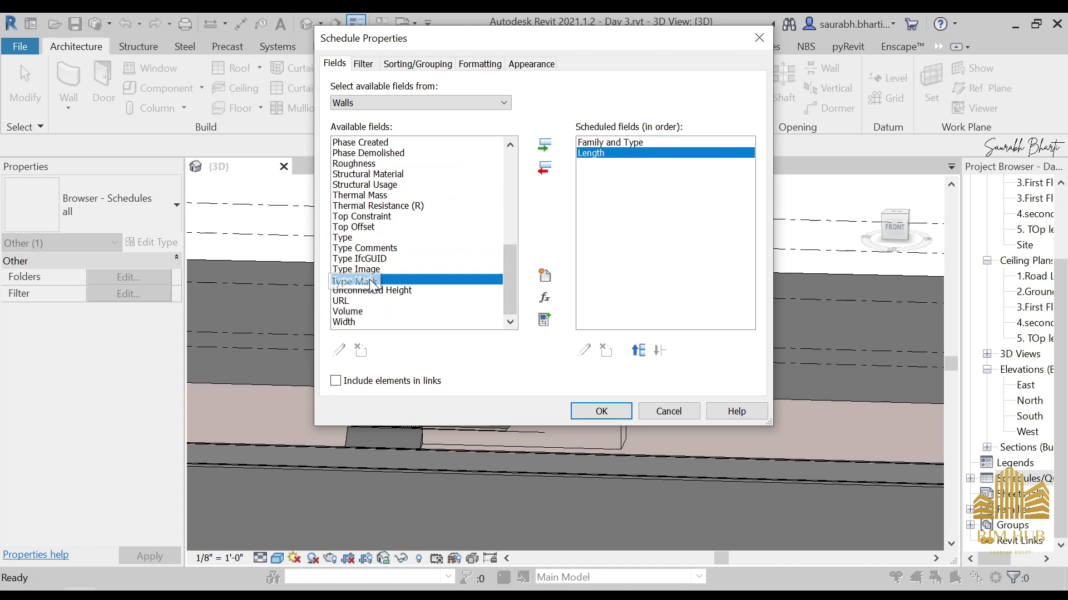
pyautogui.click(546, 146)
# - Add the Volume, Width and Area fields after Type Mark in the wall schedule
pyautogui.click(396, 312)
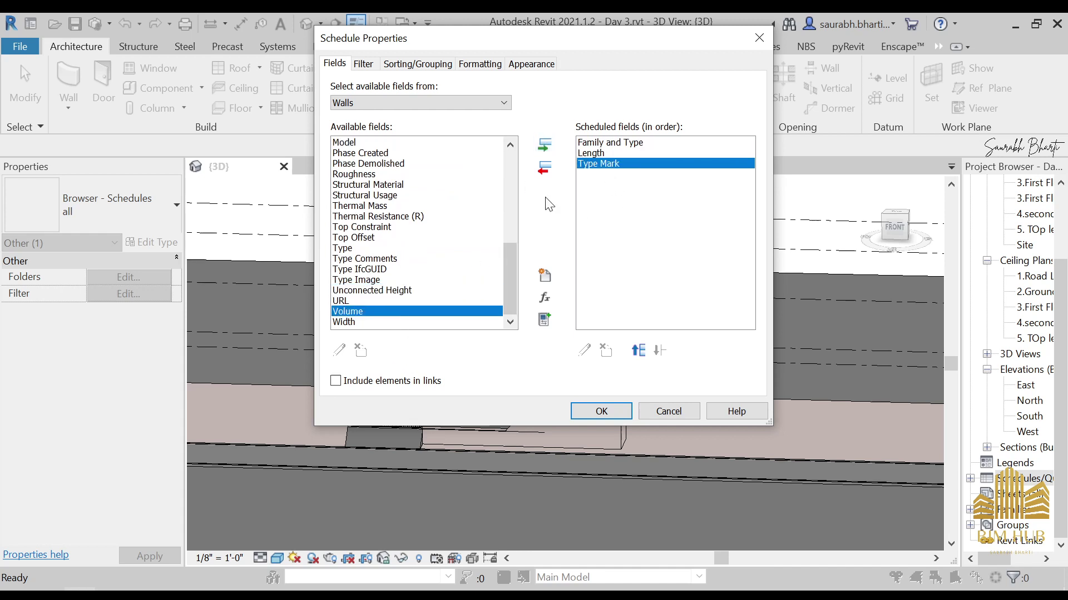
pyautogui.click(542, 146)
pyautogui.click(547, 146)
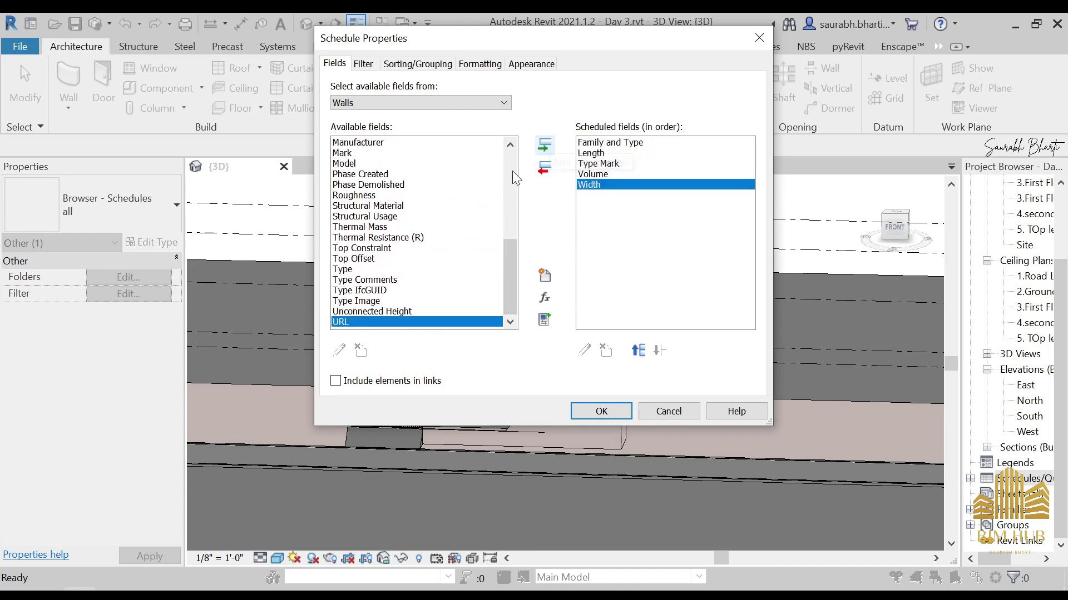
pyautogui.scroll(6, 381, 300)
pyautogui.scroll(1, 379, 261)
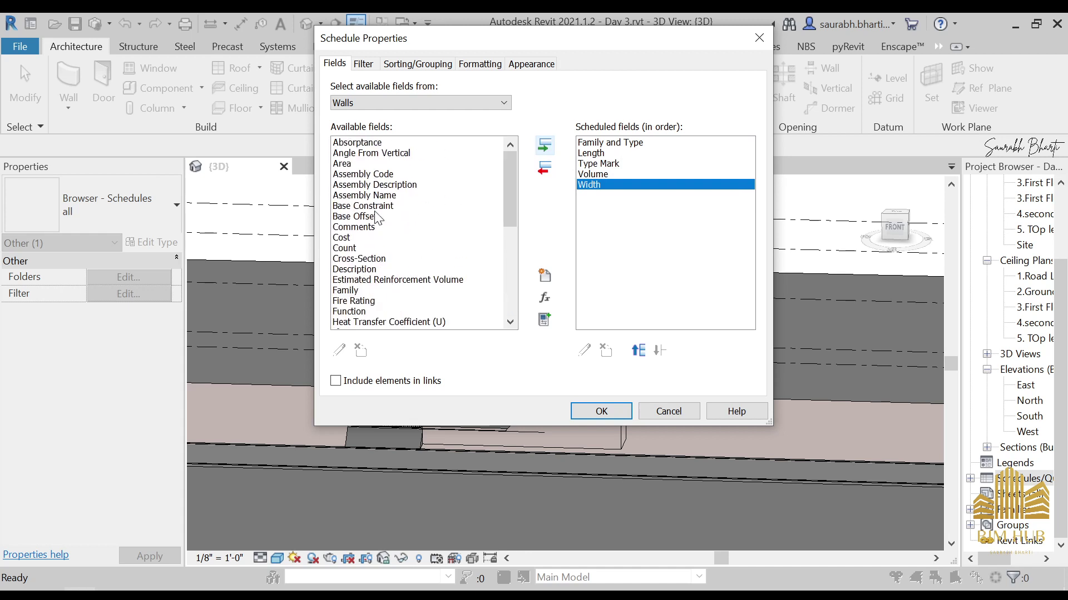
pyautogui.click(384, 164)
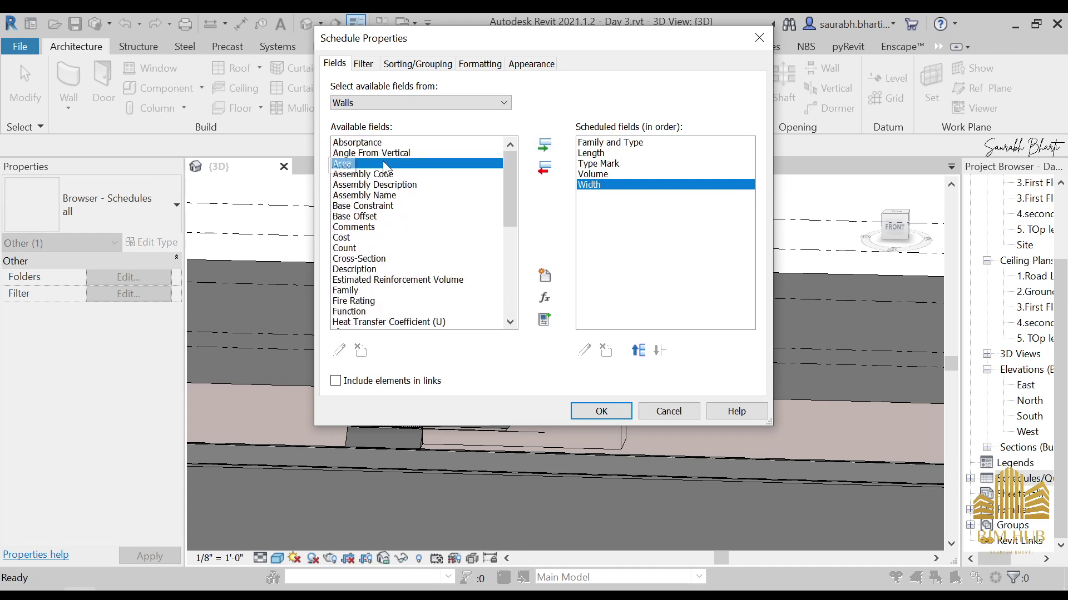
pyautogui.click(545, 145)
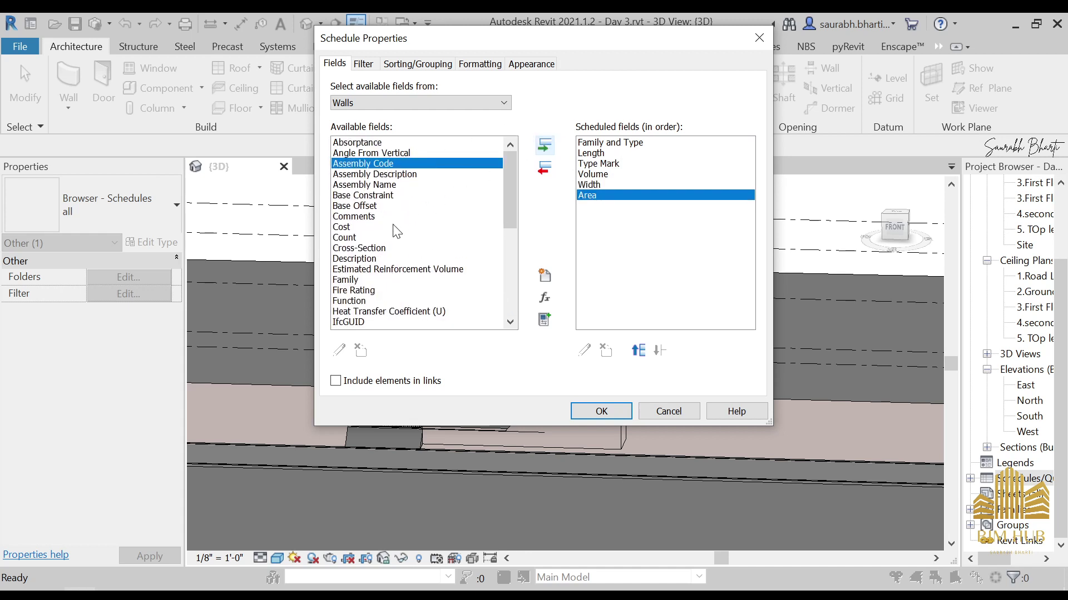
# - Add the Count field, place it directly after Volume, and move Type Mark directly below Family and Type
pyautogui.click(348, 237)
pyautogui.click(546, 146)
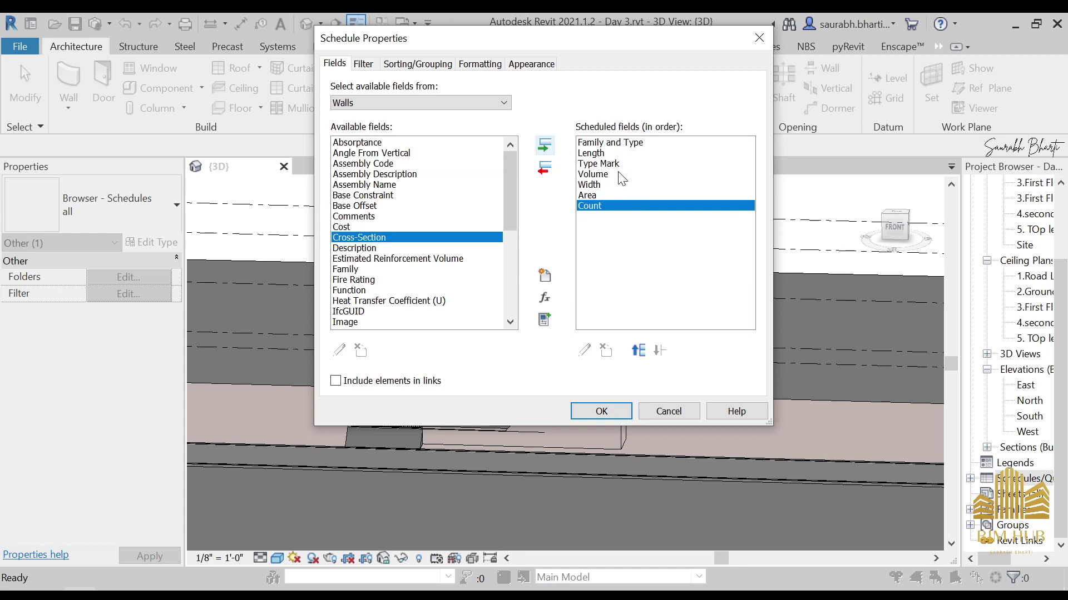
pyautogui.click(638, 351)
pyautogui.click(639, 352)
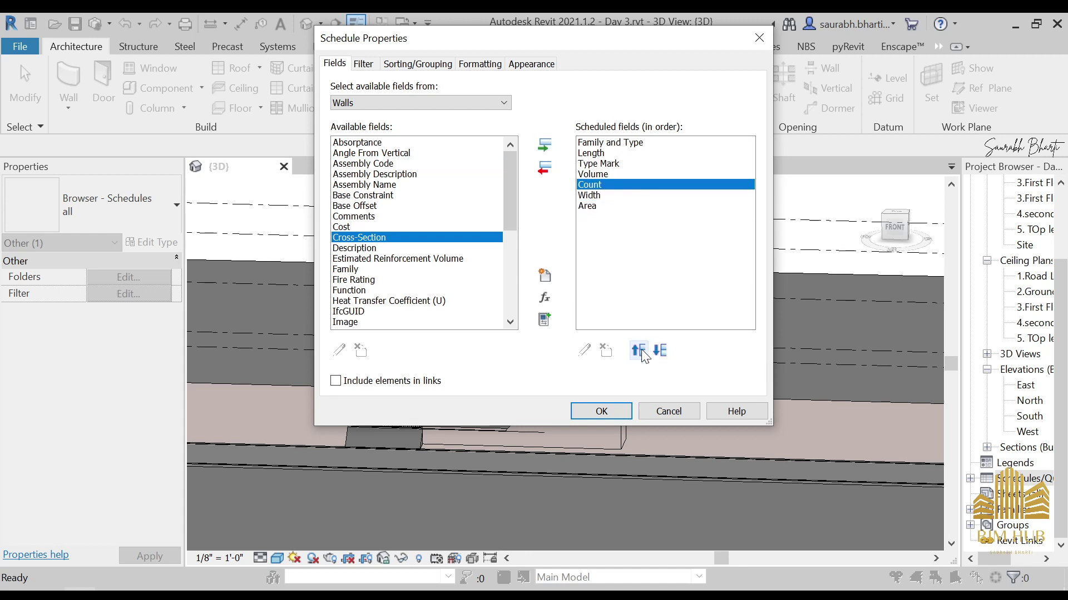
pyautogui.click(627, 164)
pyautogui.click(638, 351)
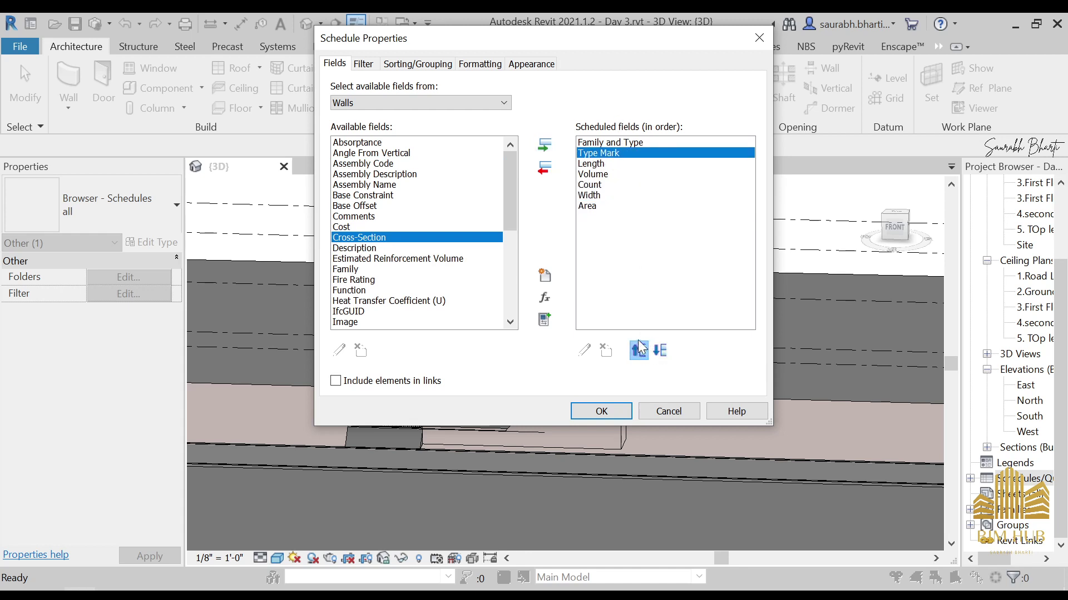
# - Move the Area field up in the scheduled fields so it sits between Length and Volume
pyautogui.click(618, 174)
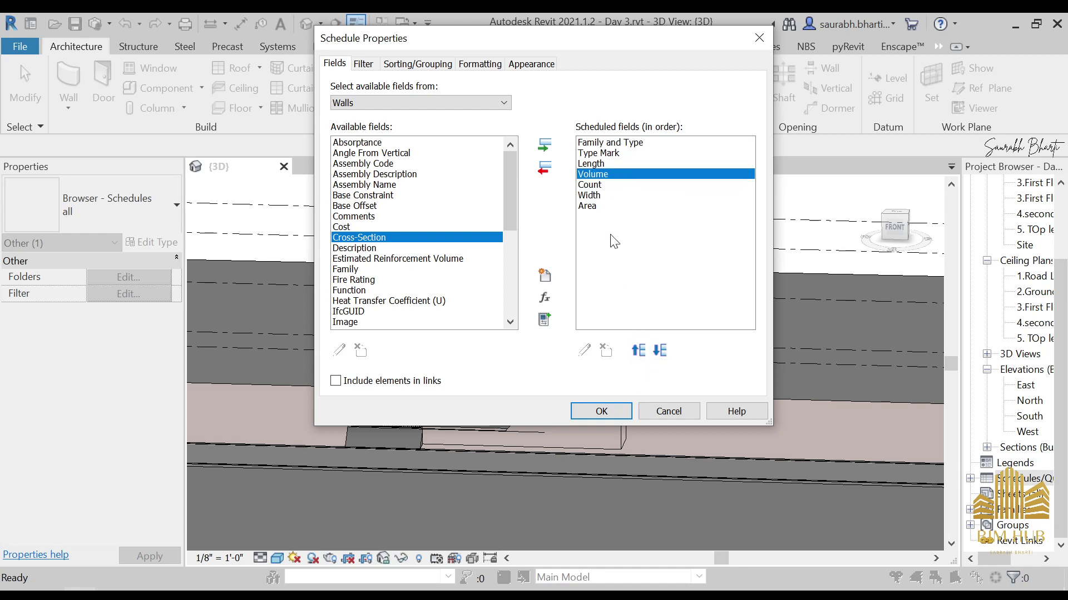
pyautogui.click(625, 209)
pyautogui.click(639, 351)
pyautogui.click(639, 350)
pyautogui.click(639, 351)
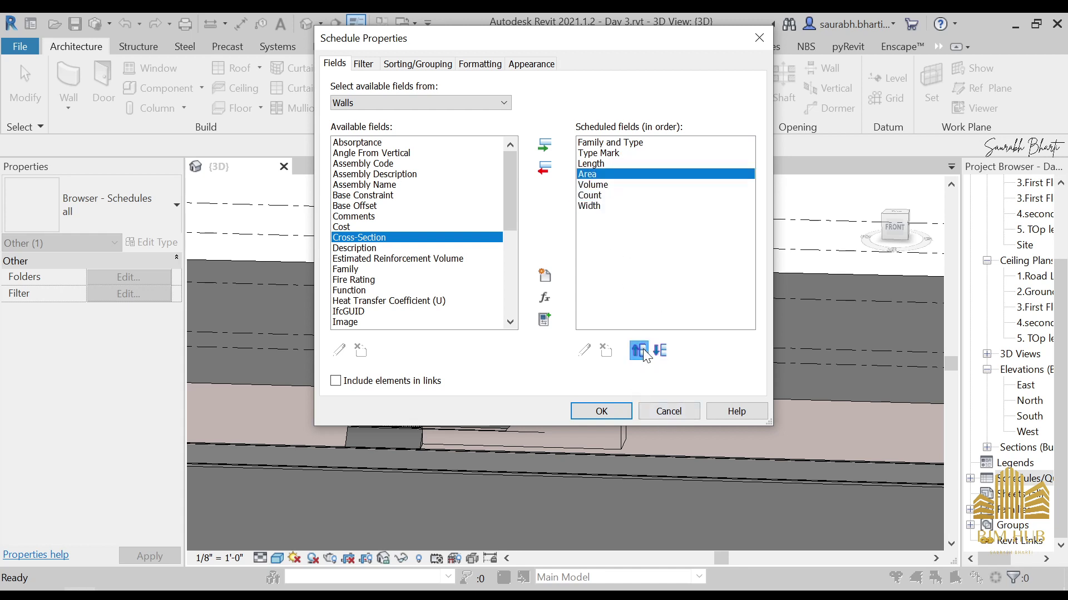
pyautogui.click(640, 352)
pyautogui.click(618, 185)
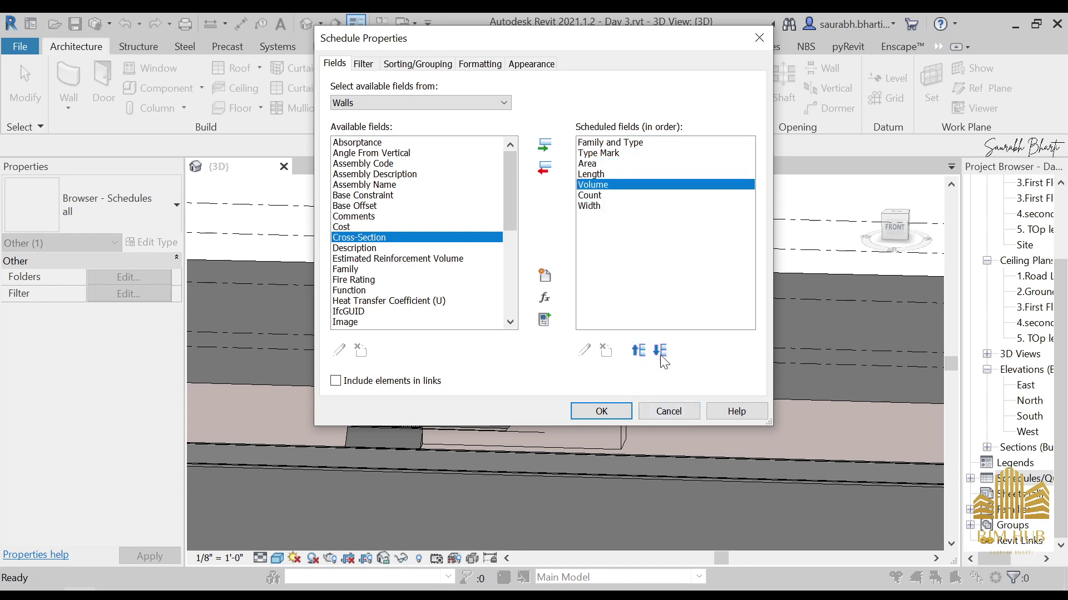
pyautogui.click(624, 174)
pyautogui.click(660, 351)
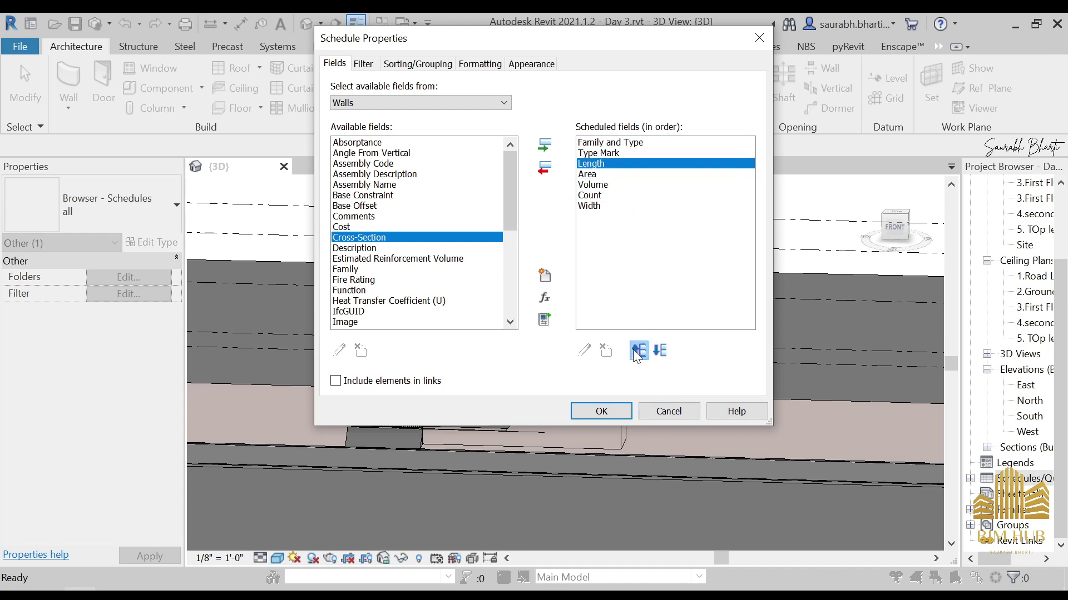
# - Move the Width field up so it sits between Length and Area
pyautogui.click(596, 208)
pyautogui.click(639, 351)
pyautogui.click(638, 351)
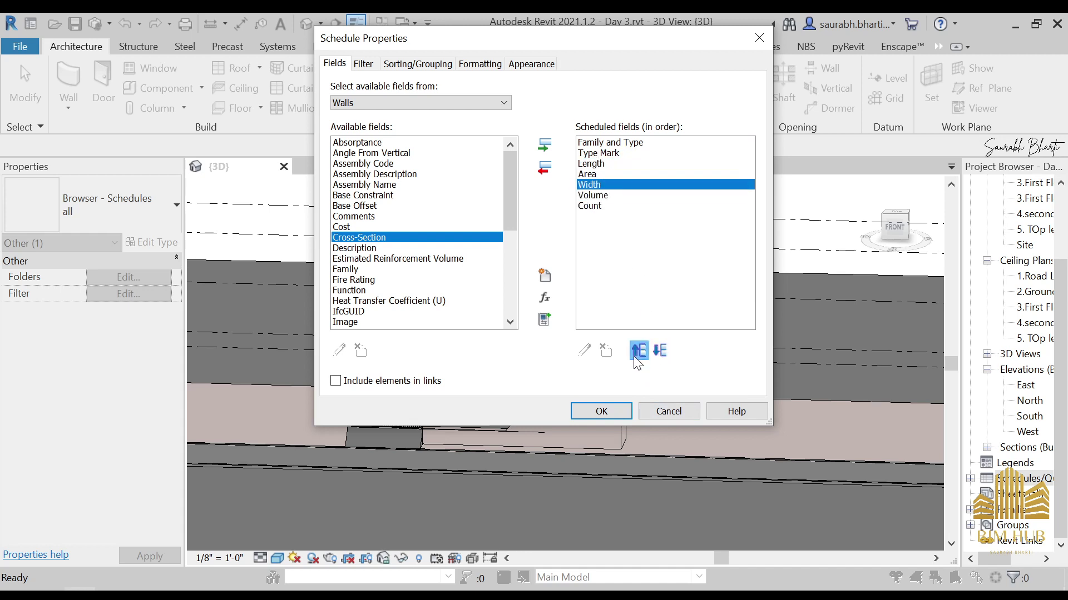
pyautogui.click(639, 351)
pyautogui.click(630, 195)
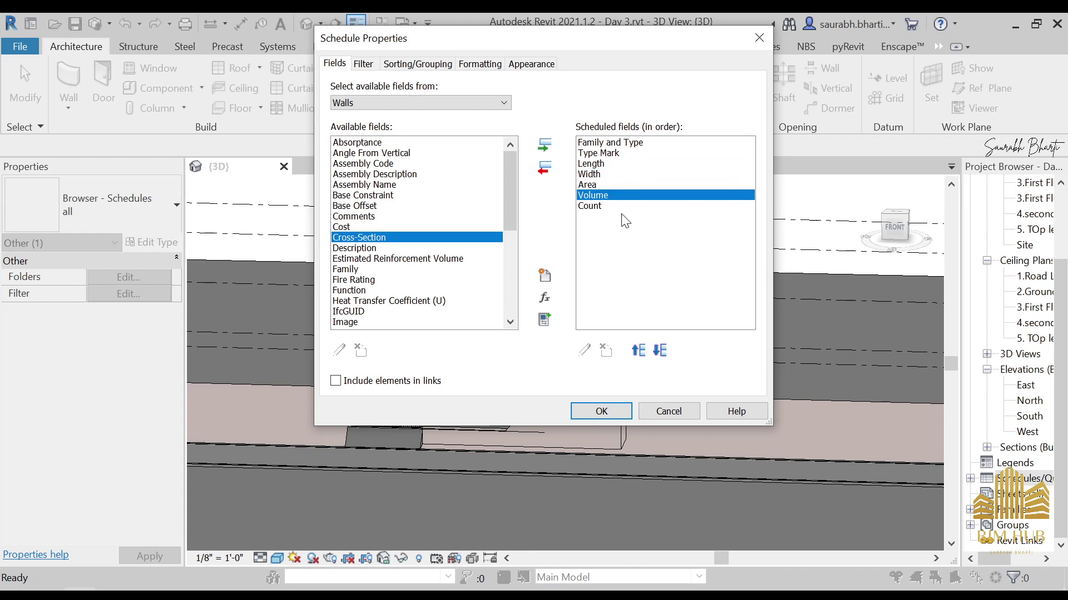
# - Generate the wall schedule and widen its Family and Type column to fit the full type names
pyautogui.click(597, 210)
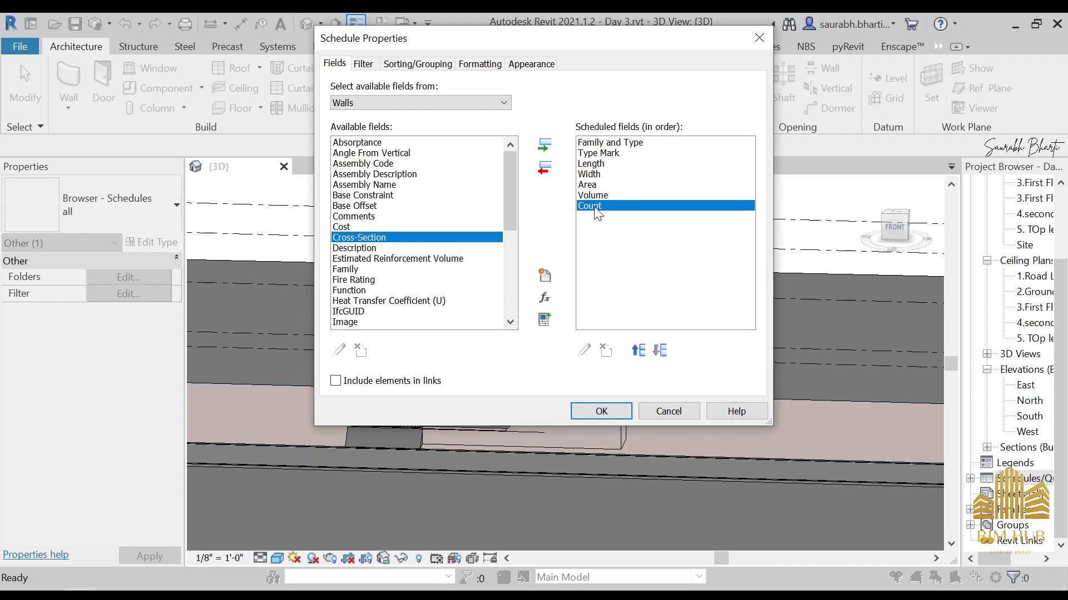
pyautogui.click(603, 410)
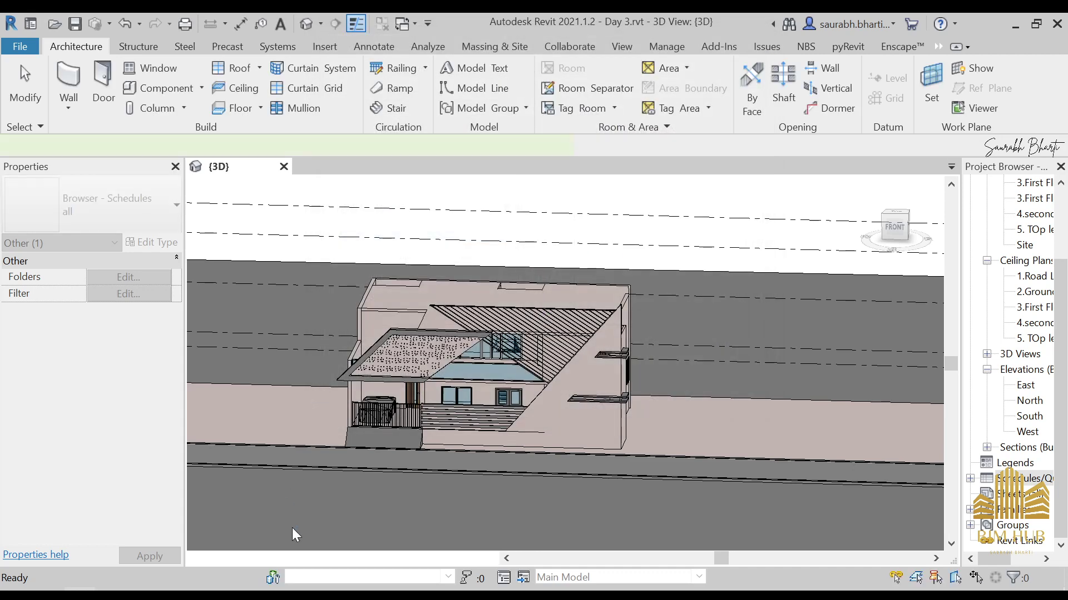
pyautogui.scroll(-4, 295, 269)
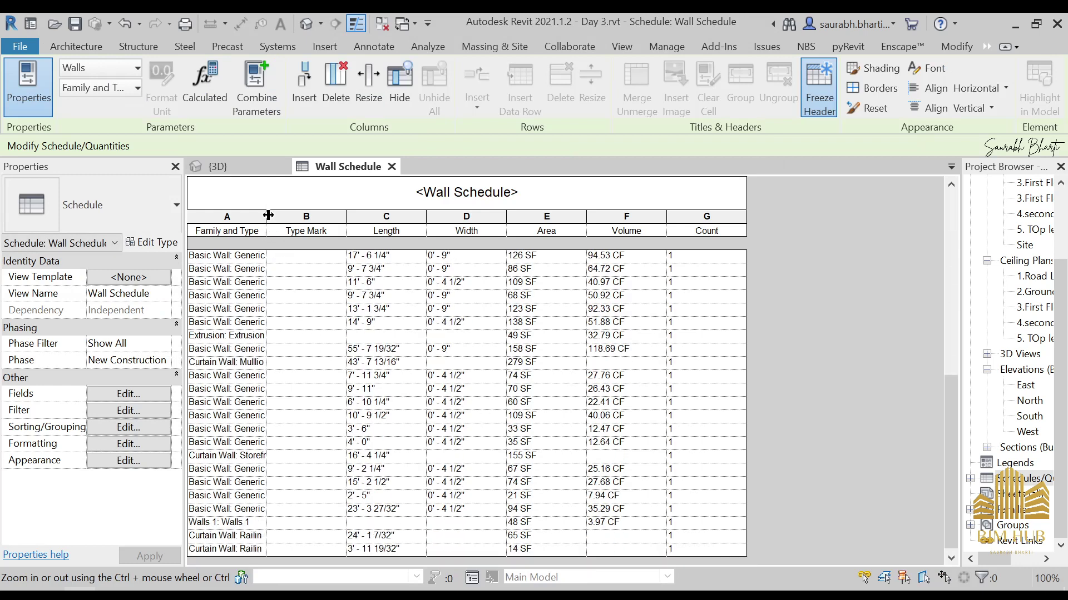
pyautogui.moveTo(268, 215); pyautogui.dragTo(313, 216)
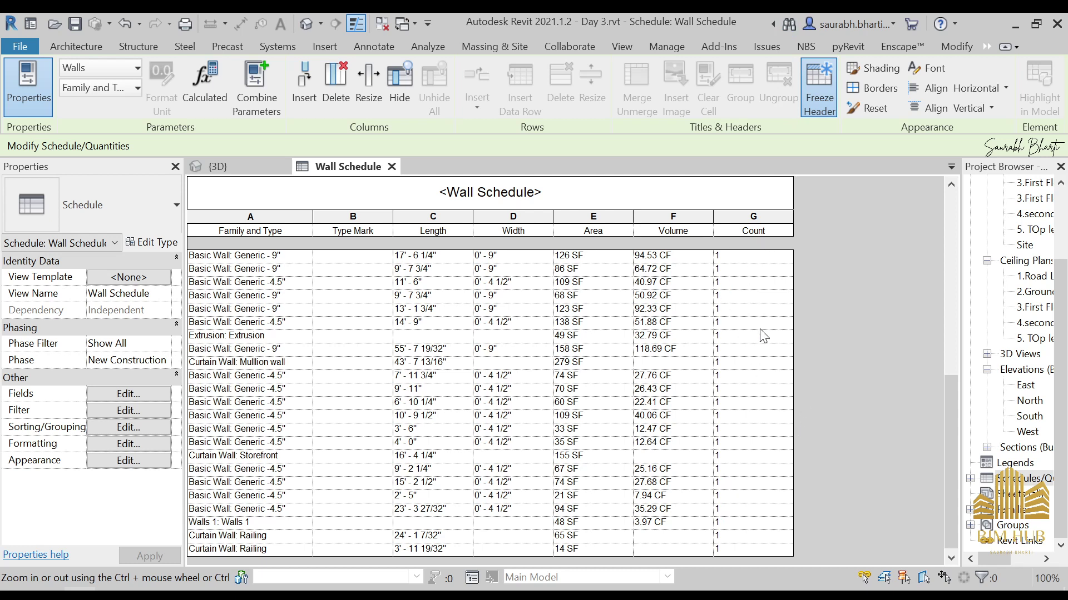
# - Set the Type Mark to 9" for the Generic - 9" walls and 4.5" for the Generic -4.5" walls
pyautogui.click(353, 257)
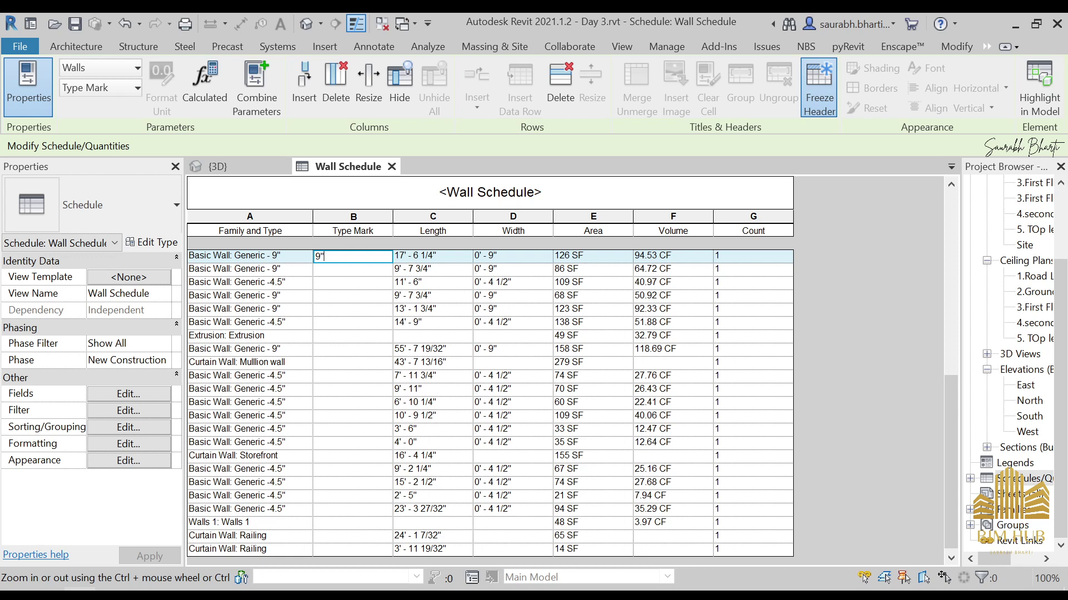
pyautogui.press('Return')
pyautogui.click(573, 329)
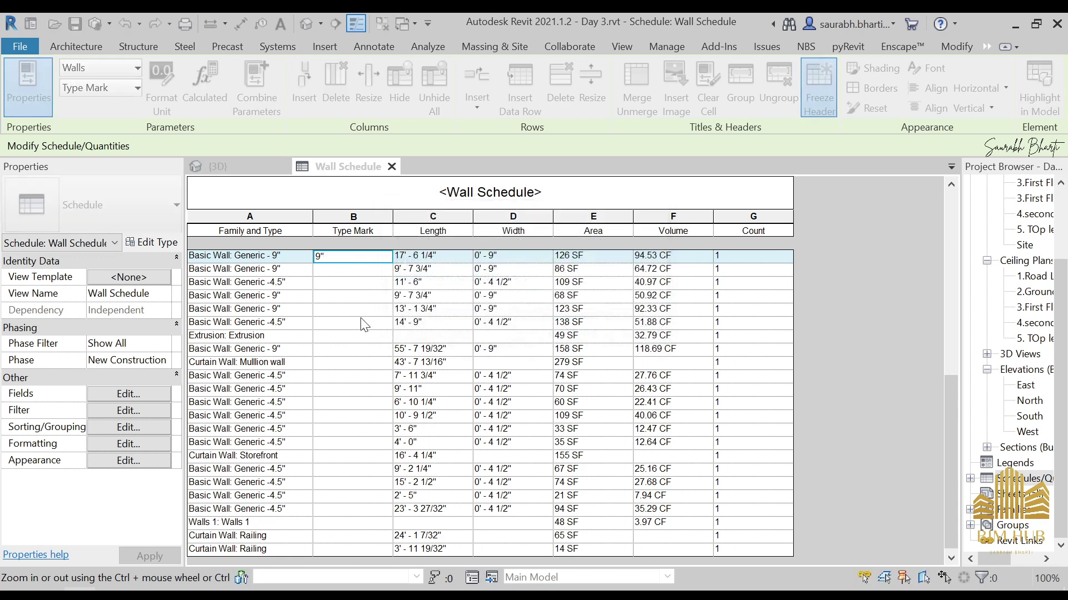
pyautogui.click(315, 268)
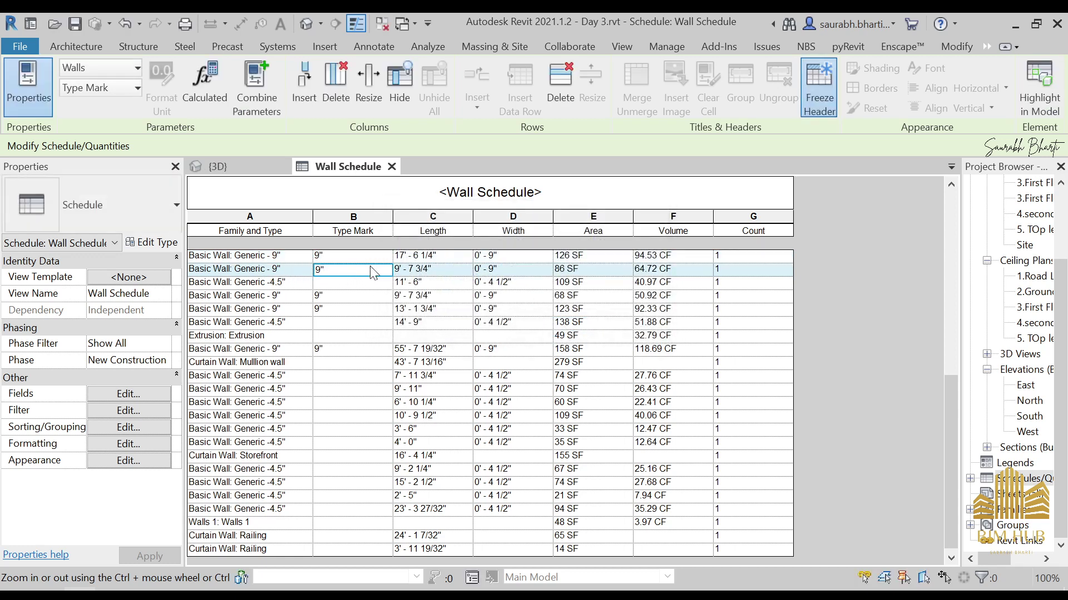
pyautogui.click(329, 284)
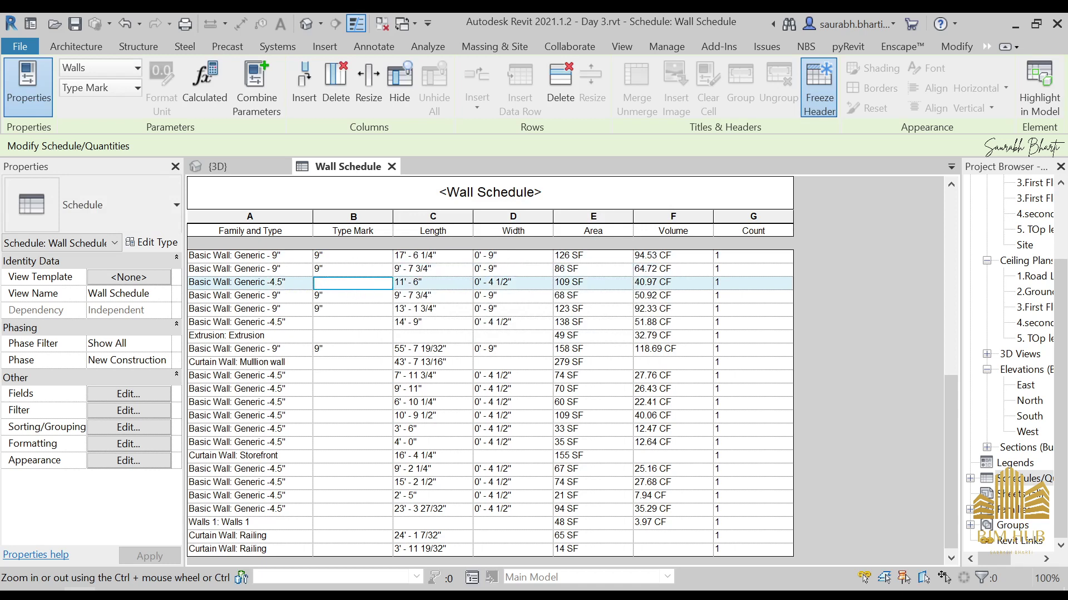
pyautogui.press('Return')
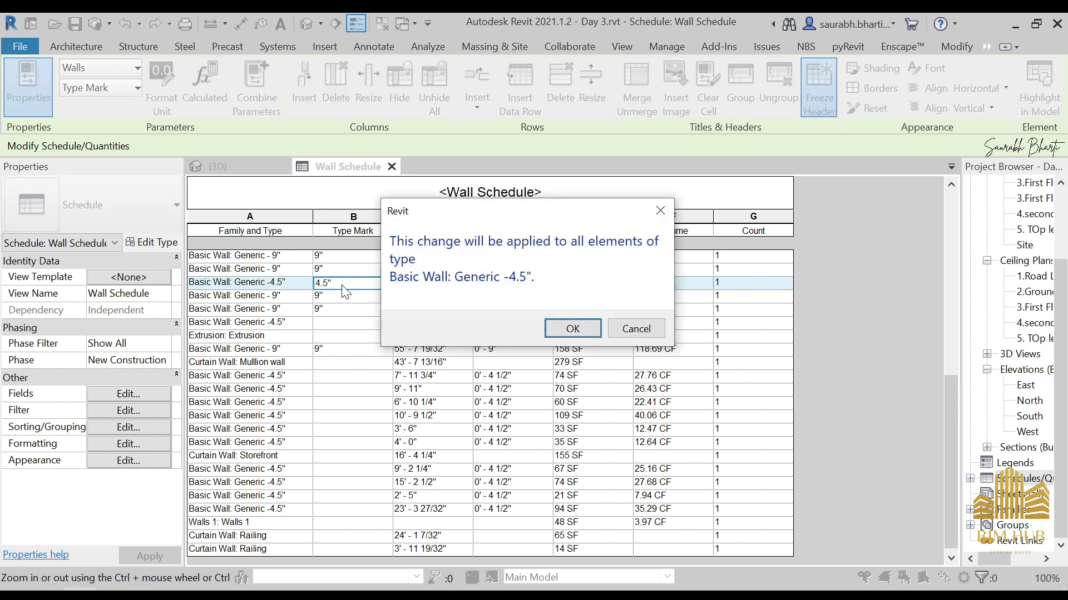
pyautogui.click(571, 329)
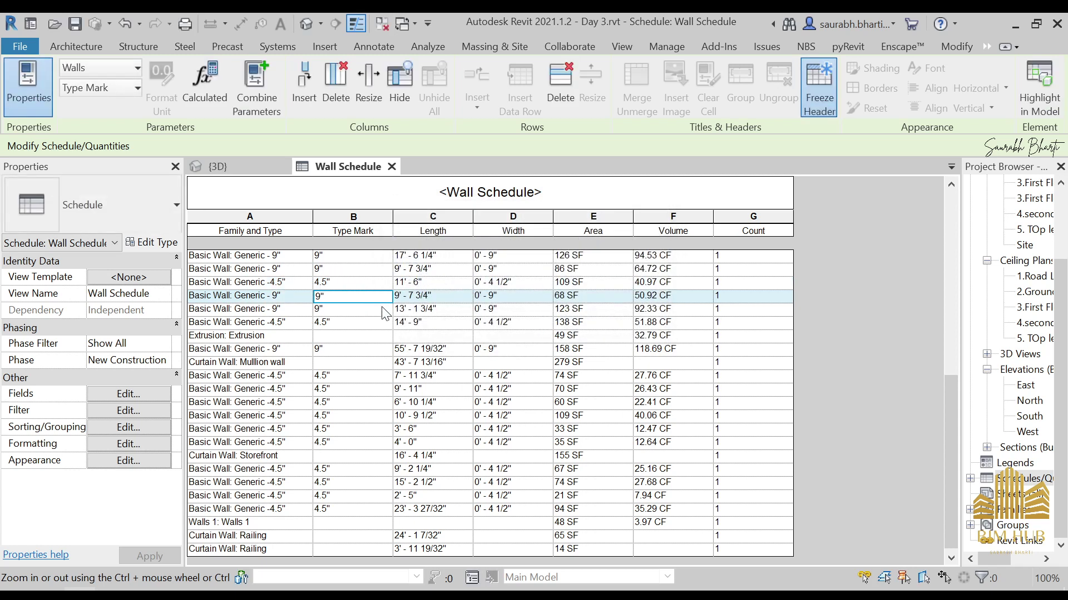
# - Set the Type Mark of all Basic Wall: Generic - 9" walls to W1
pyautogui.click(349, 337)
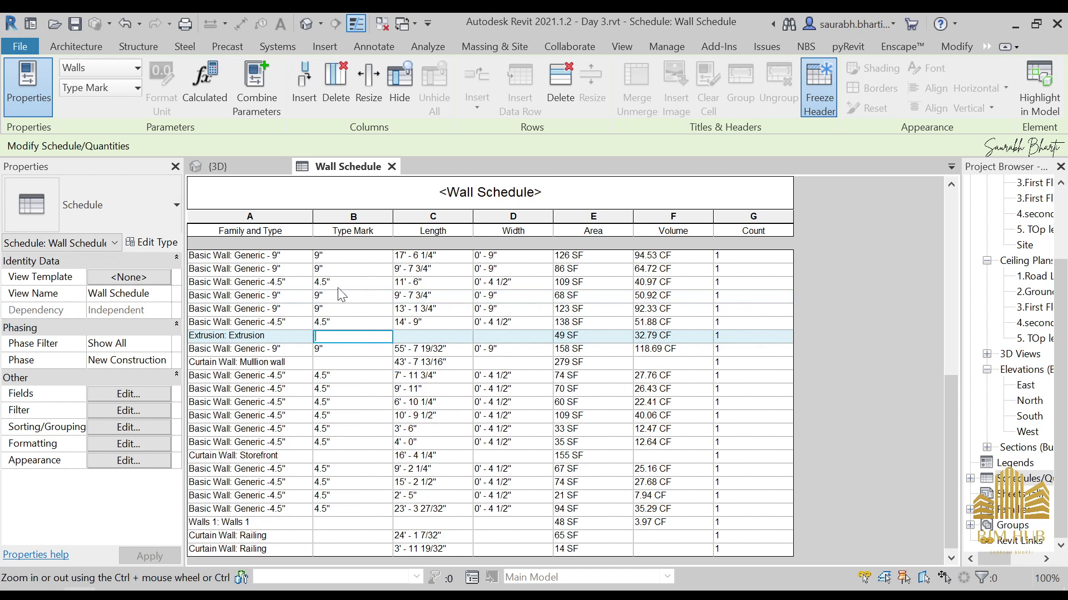
pyautogui.click(344, 257)
pyautogui.write('W')
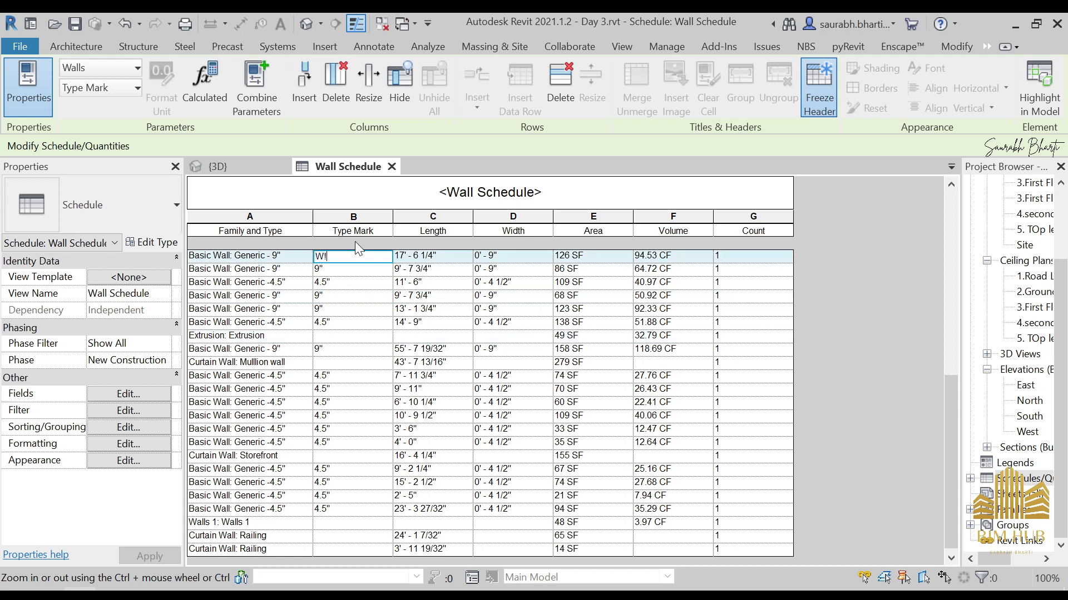
pyautogui.write('1')
pyautogui.click(707, 325)
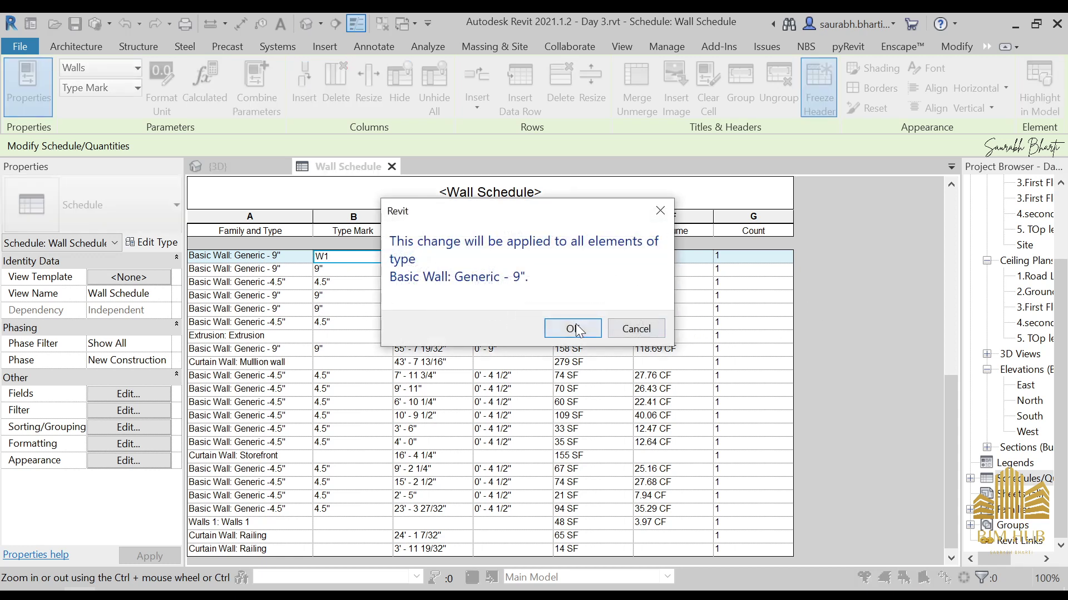
pyautogui.click(576, 328)
# - Set the Type Mark of all Basic Wall: Generic -4.5" walls to W2, with a capital W
pyautogui.click(371, 295)
pyautogui.press('Up')
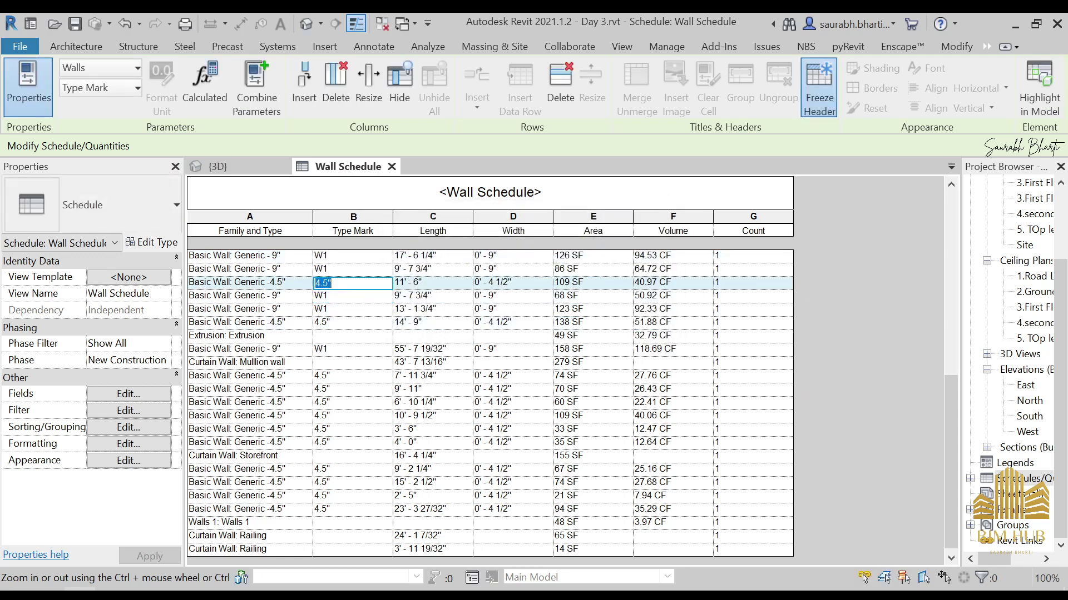
pyautogui.write('w2')
pyautogui.click(428, 310)
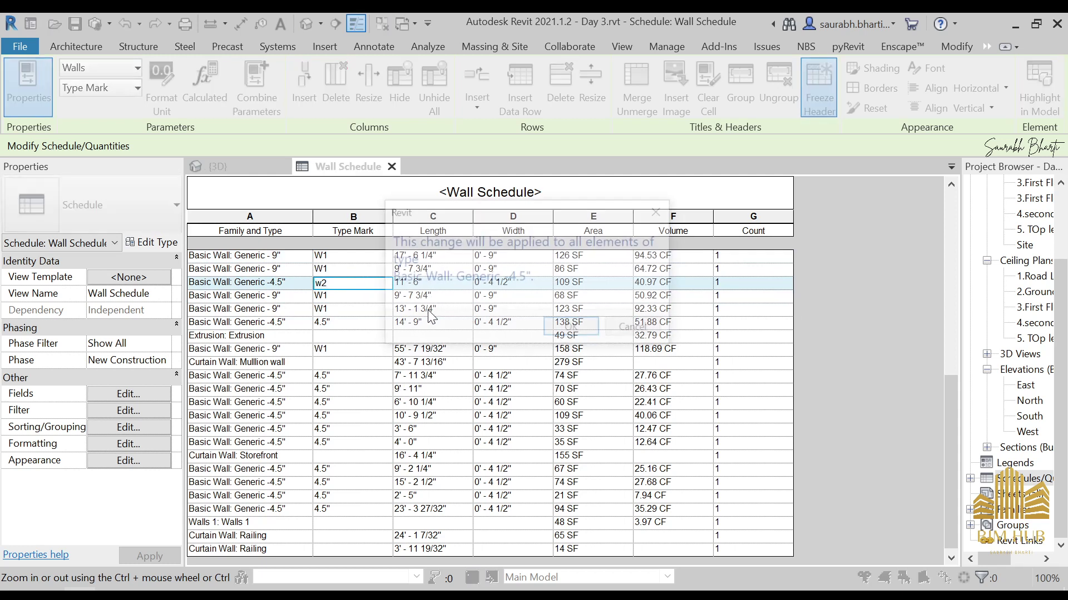
pyautogui.click(512, 326)
pyautogui.click(352, 283)
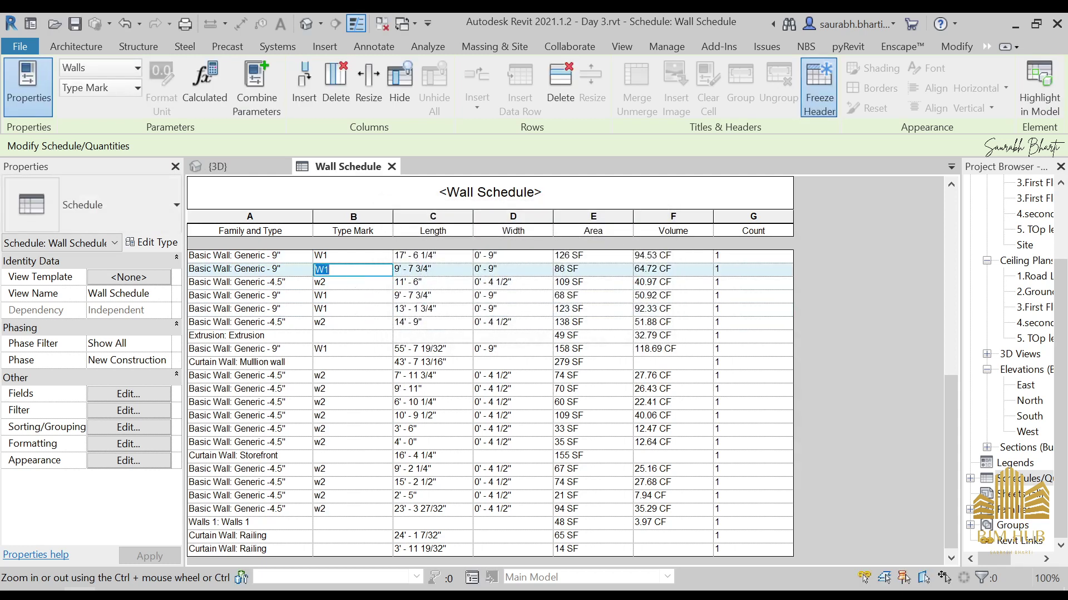
pyautogui.write('W2')
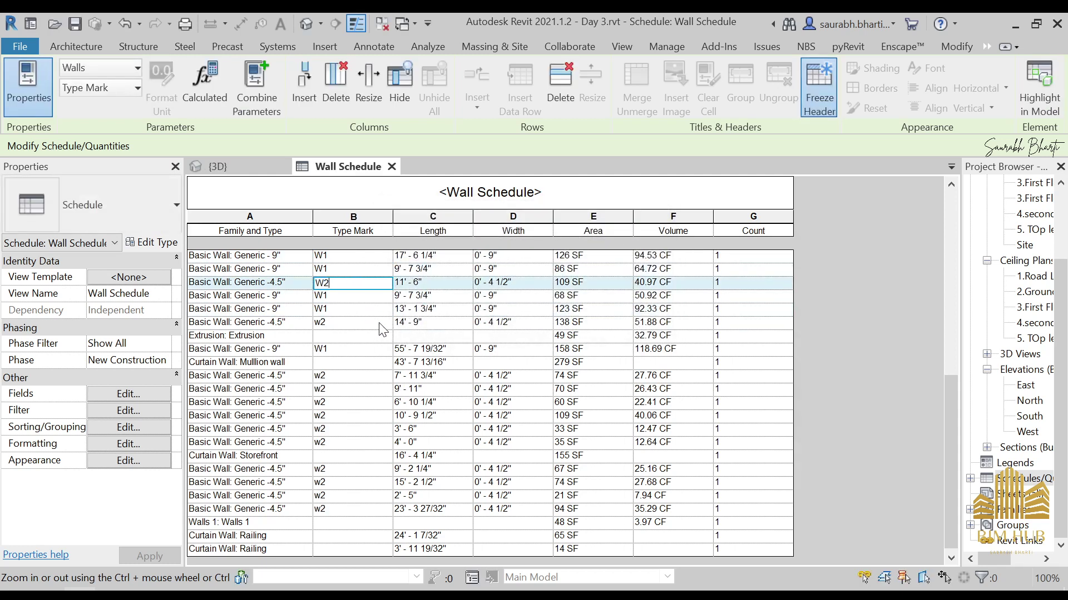
pyautogui.click(383, 331)
pyautogui.click(578, 333)
# - Set the Type Mark of the Extrusion wall to W3
pyautogui.click(354, 337)
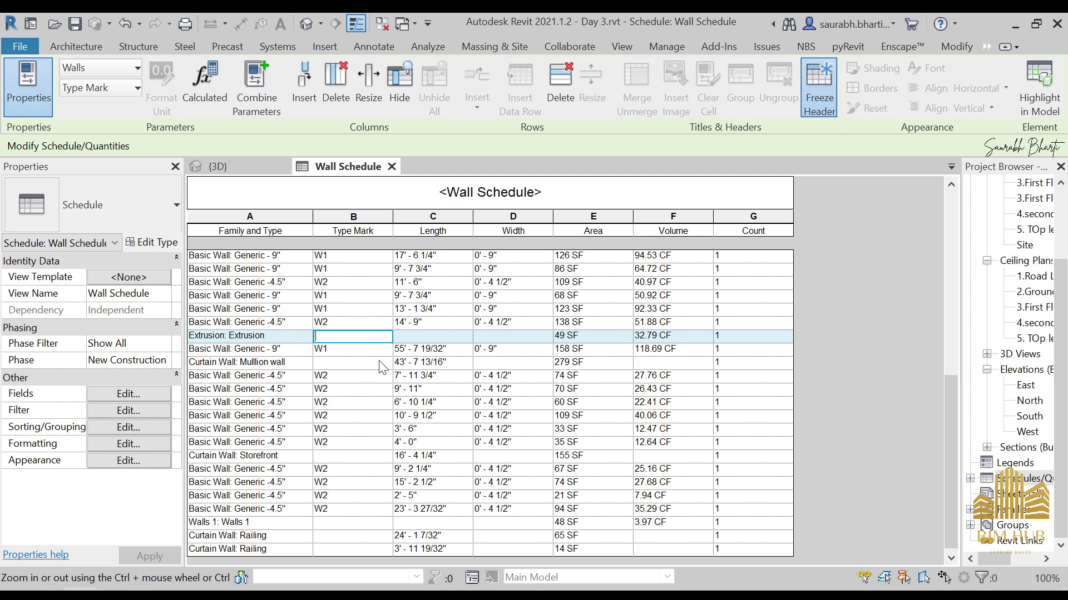
pyautogui.write('W3')
pyautogui.press('Return')
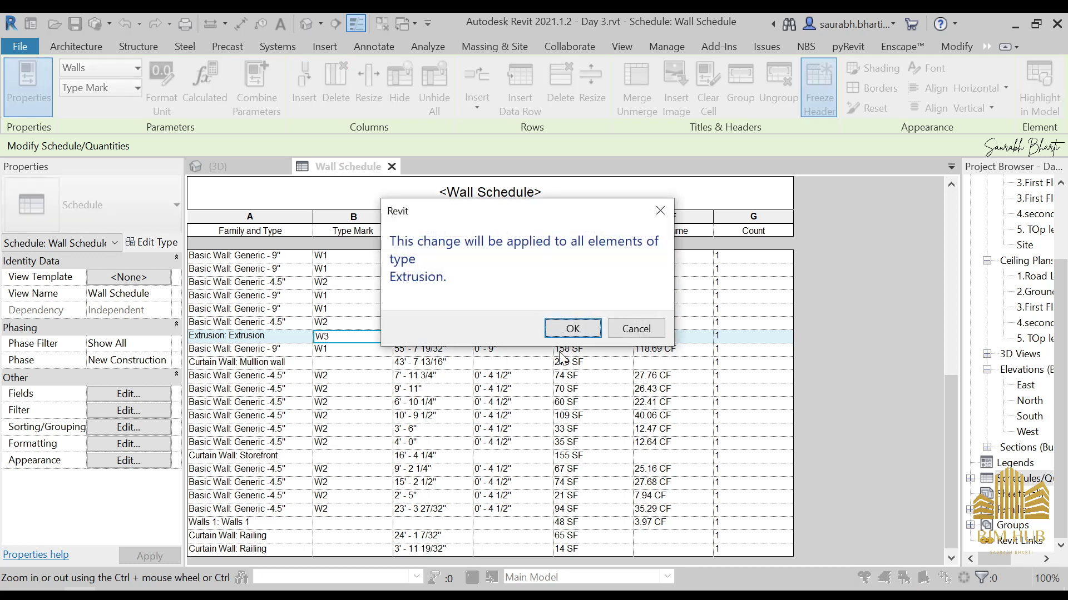
pyautogui.click(637, 326)
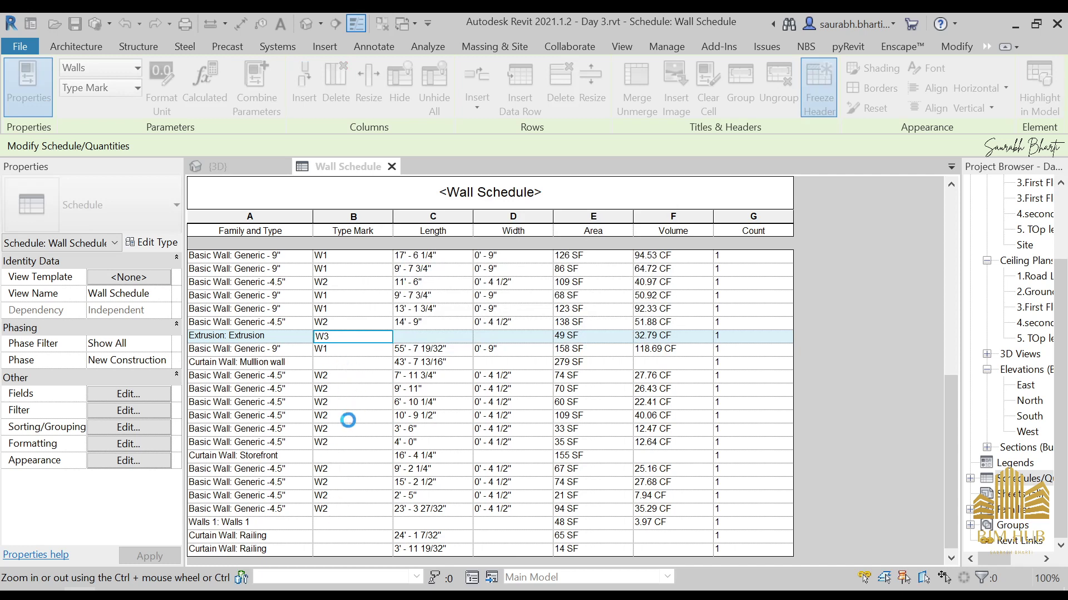
# - Set the Type Mark of the Curtain Wall: Mulllion wall type to CW, in capitals
pyautogui.click(345, 366)
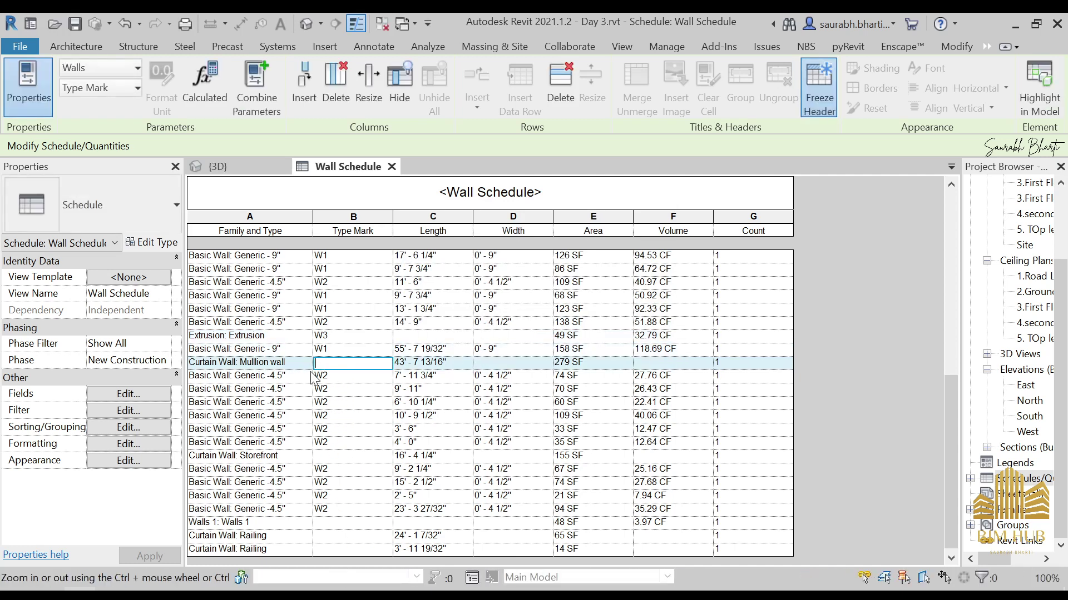
pyautogui.write('cw')
pyautogui.press('Return')
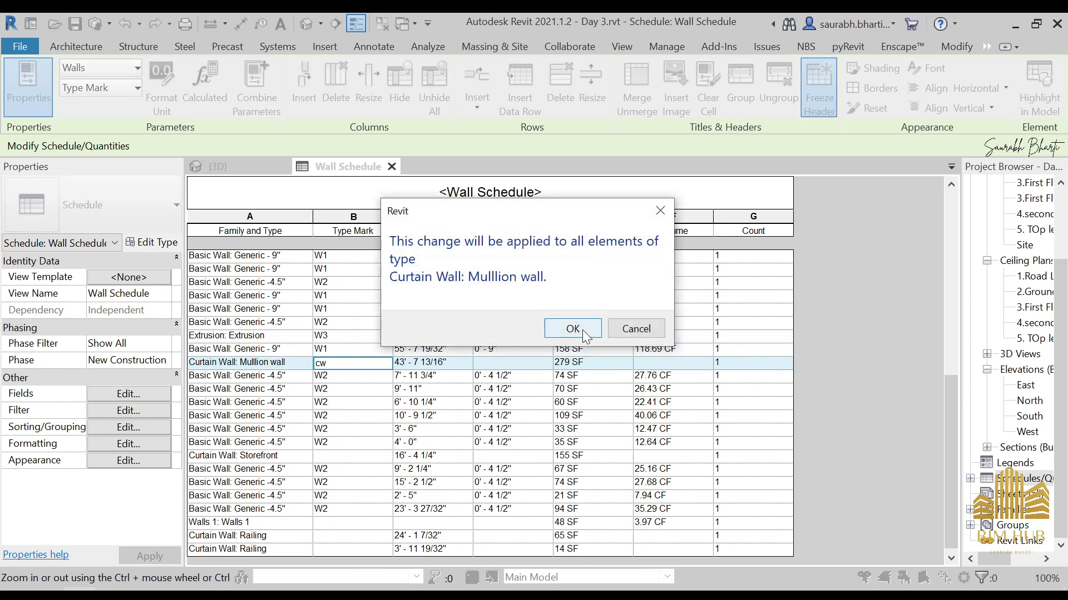
pyautogui.click(572, 328)
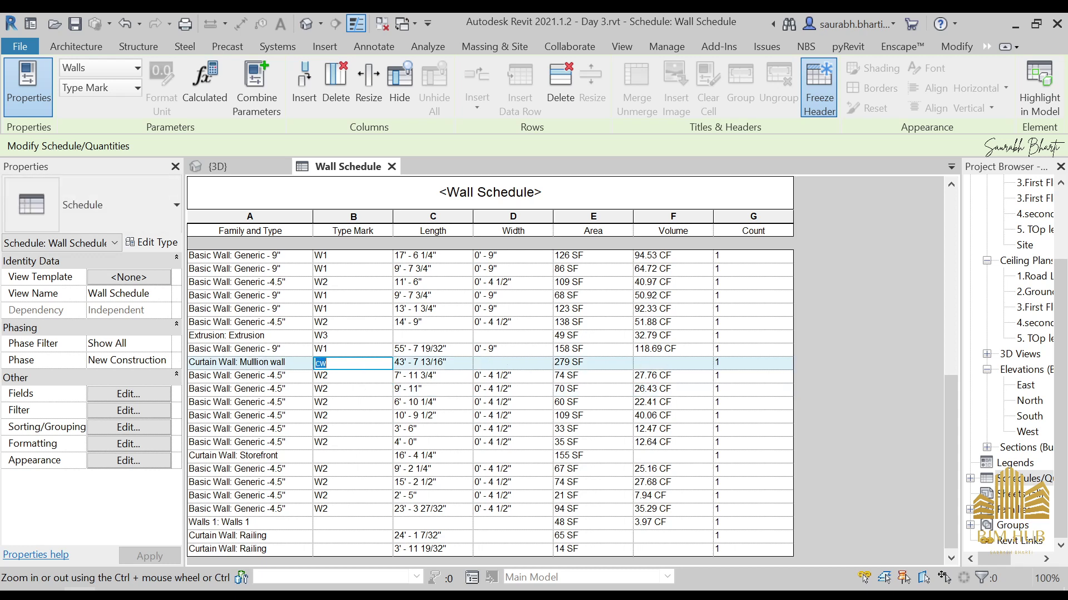
pyautogui.press('Return')
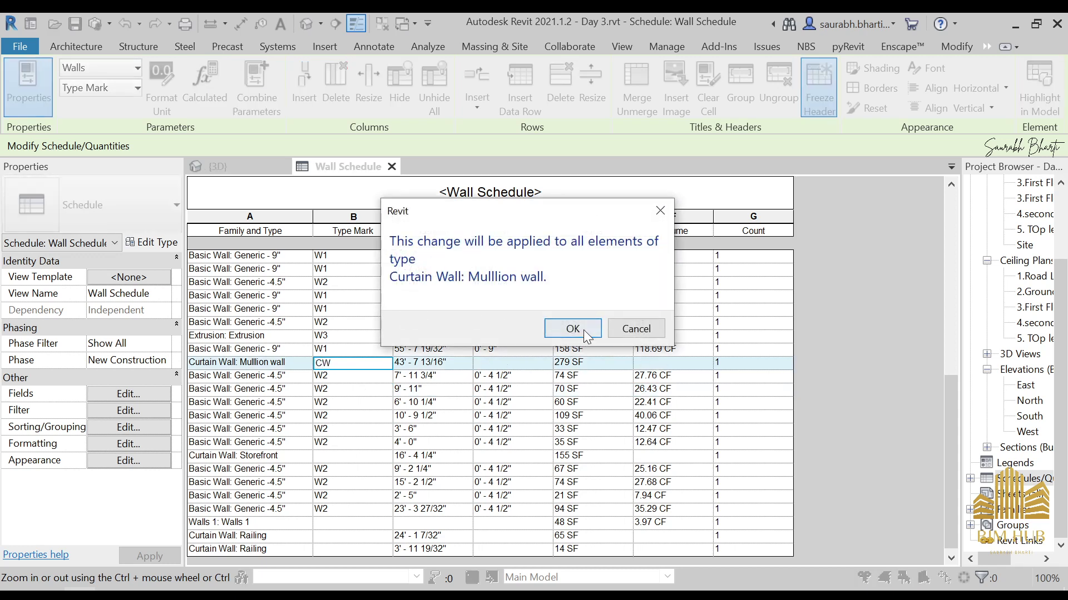
pyautogui.click(581, 329)
# - Set the Type Mark of the Curtain Wall: Storefront type to CW1
pyautogui.click(334, 455)
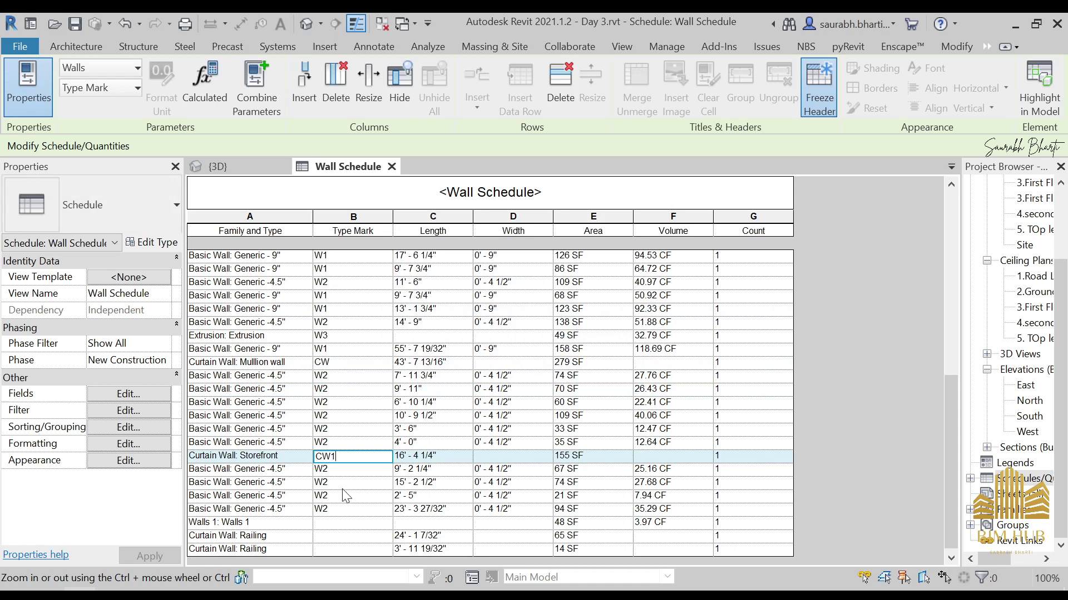
pyautogui.write('CW1')
pyautogui.press('Return')
pyautogui.click(567, 329)
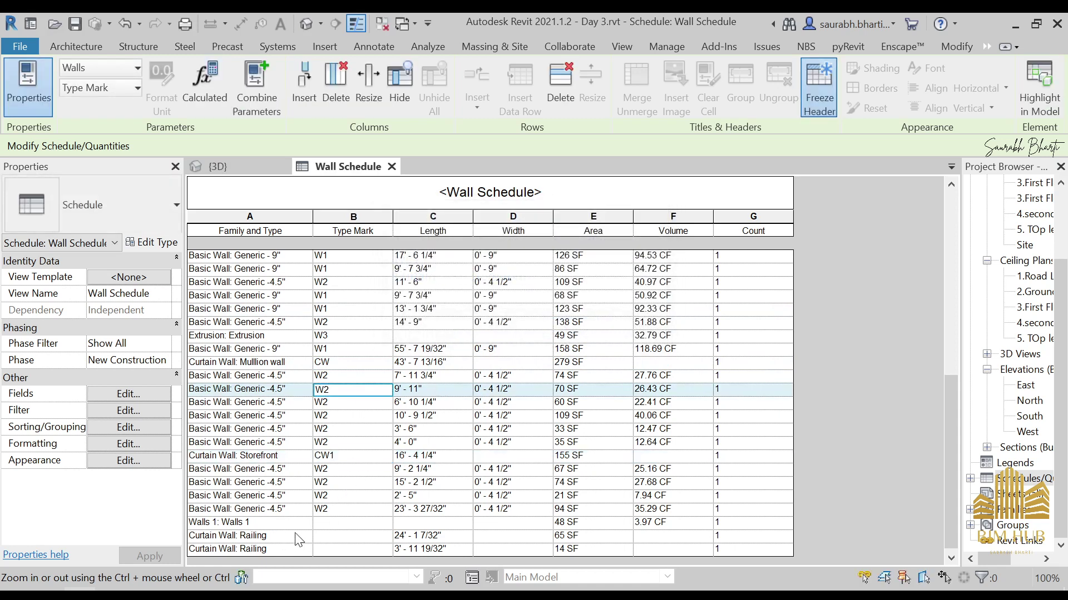
# - Set the Type Mark of the Walls 1: Walls 1 type to W4
pyautogui.click(334, 523)
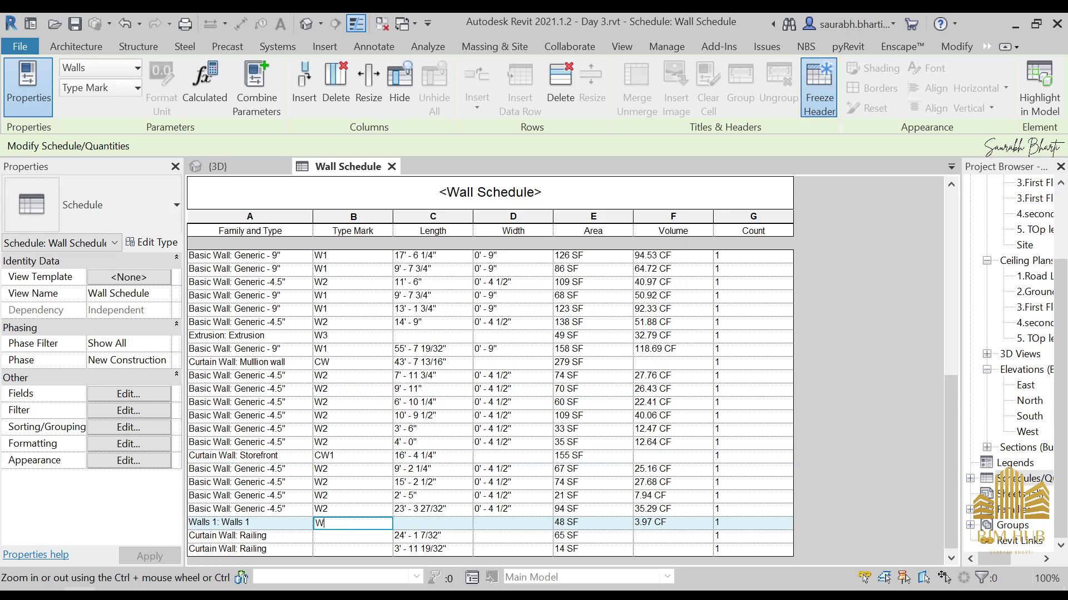
pyautogui.press('Return')
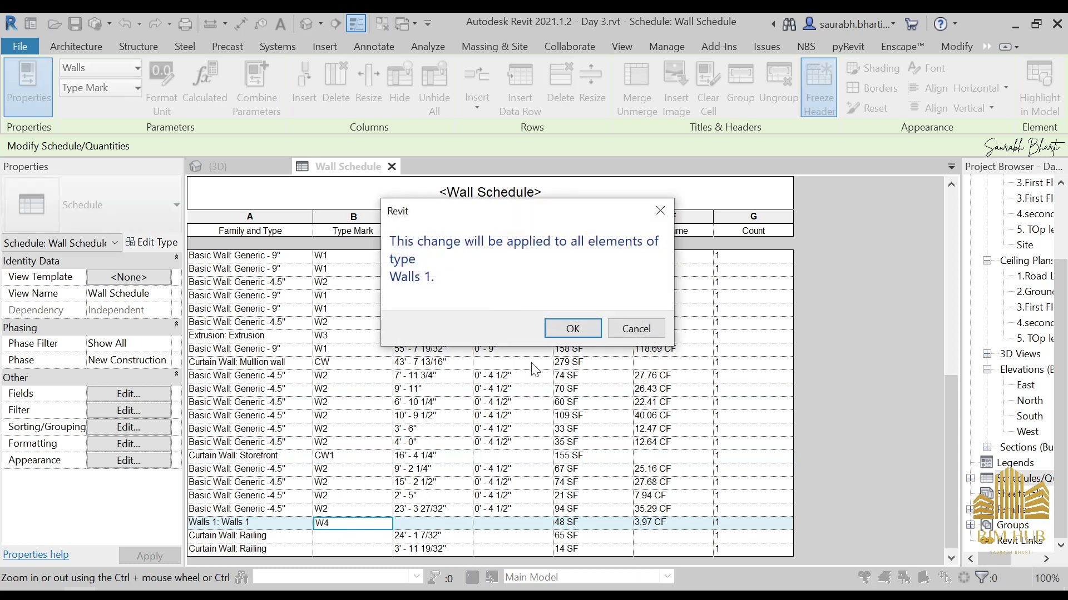
pyautogui.click(576, 329)
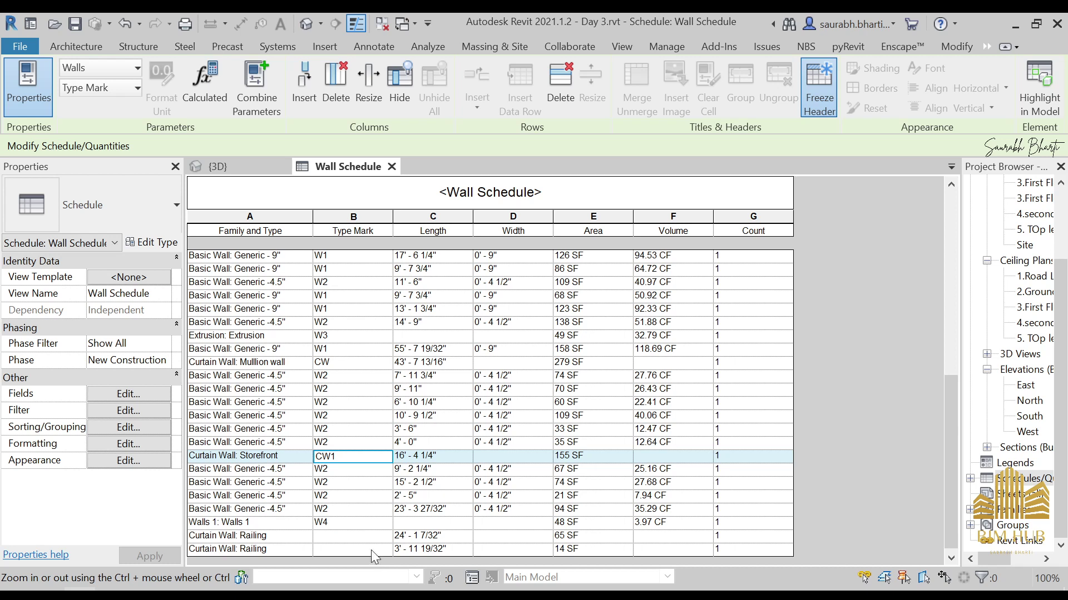
# - Set the Type Mark of the Curtain Wall: Railing type to RAILIING, in capitals
pyautogui.click(368, 535)
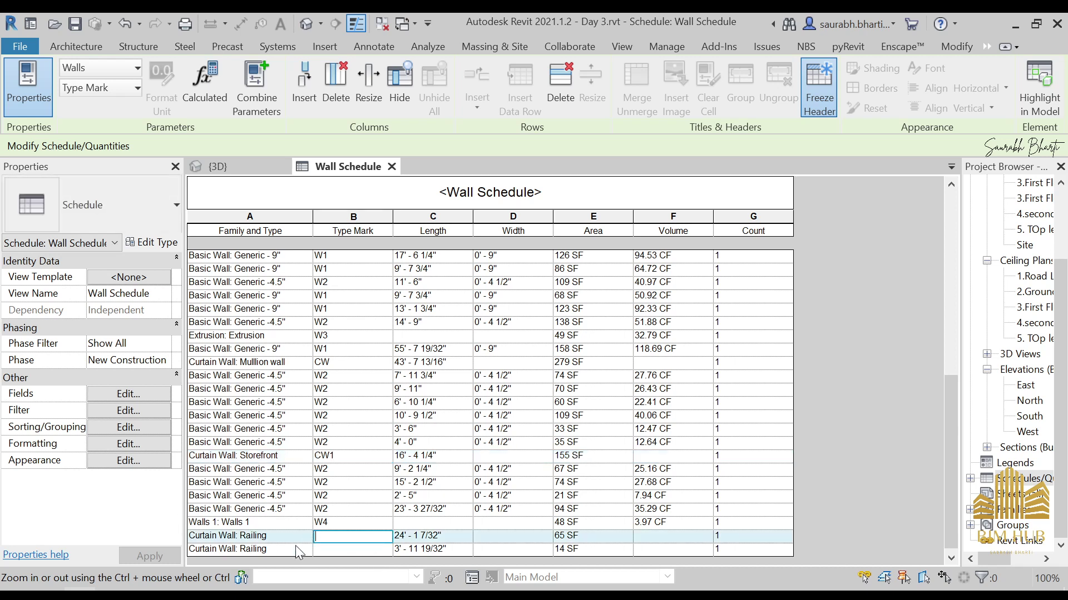
pyautogui.write('RAILIING')
pyautogui.press('Return')
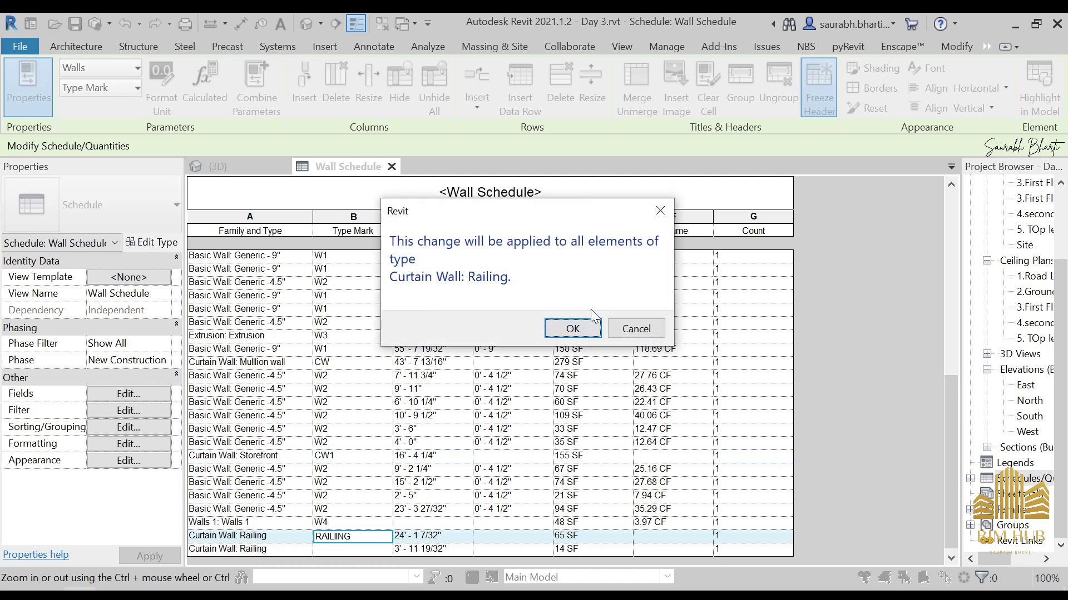
pyautogui.click(562, 328)
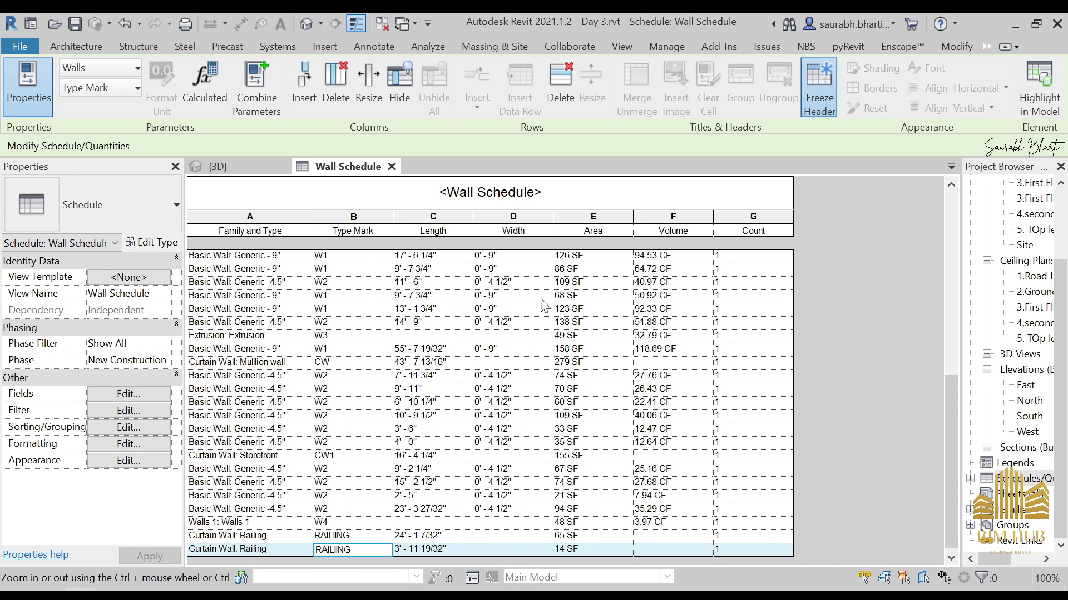
pyautogui.click(699, 495)
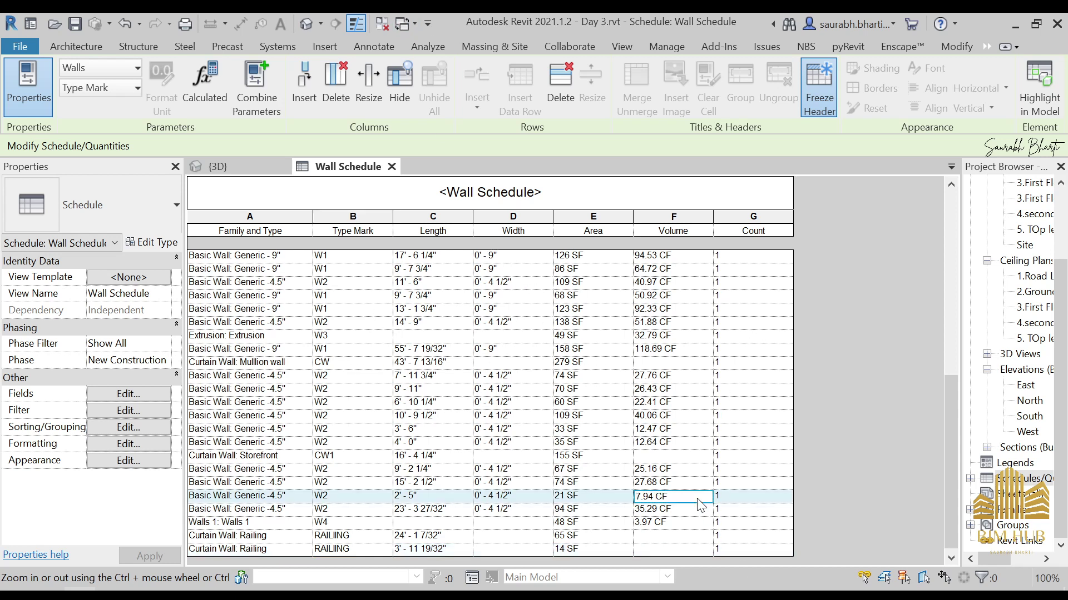
pyautogui.click(690, 349)
pyautogui.click(759, 364)
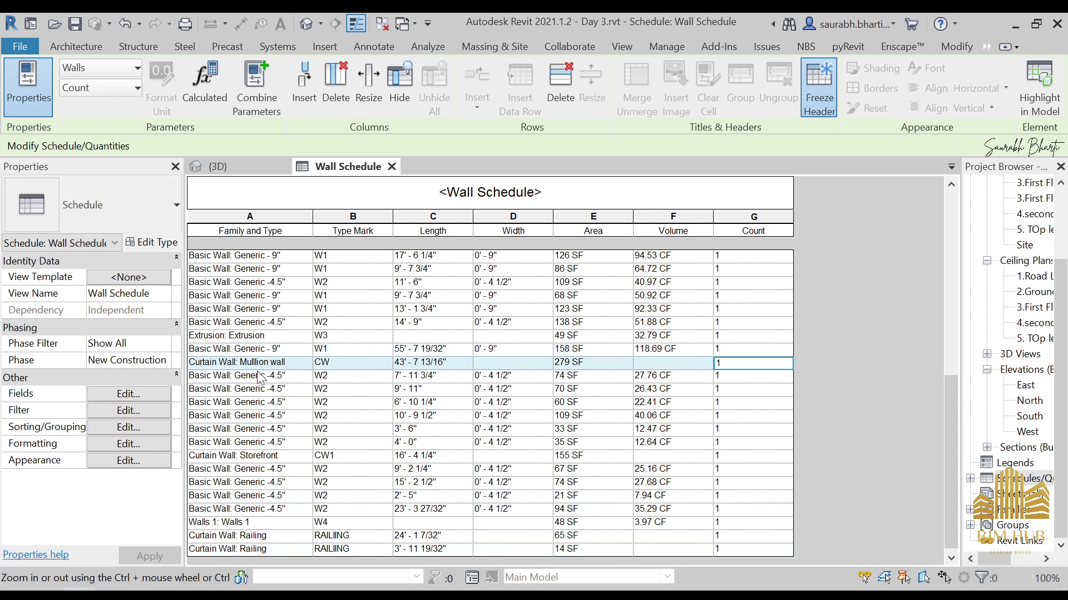
# - Sort the wall schedule by Family and Type in ascending order
pyautogui.click(165, 410)
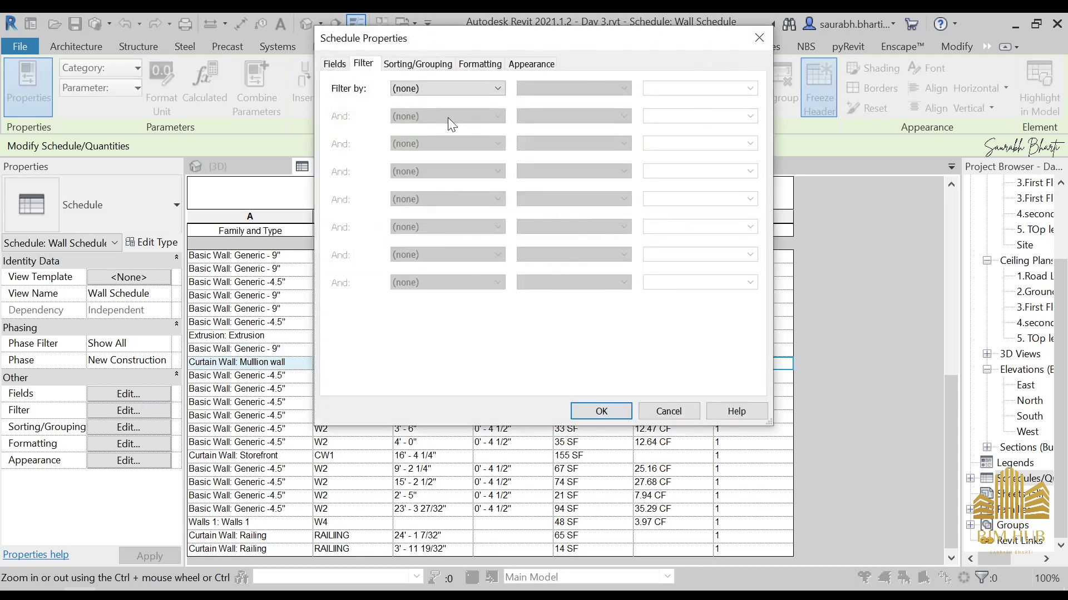
pyautogui.click(418, 64)
pyautogui.click(498, 89)
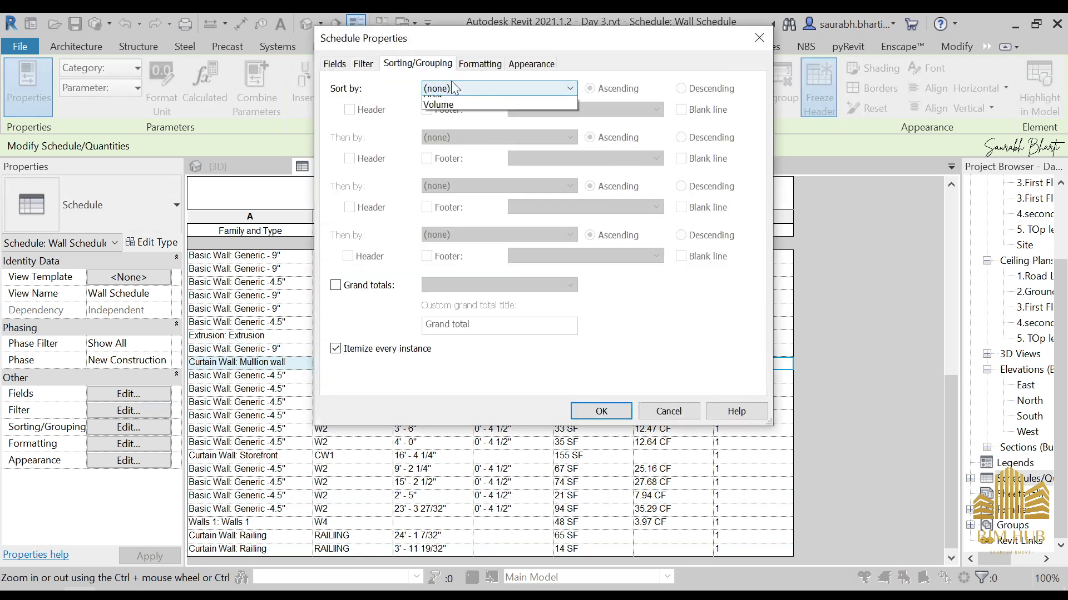
pyautogui.click(493, 51)
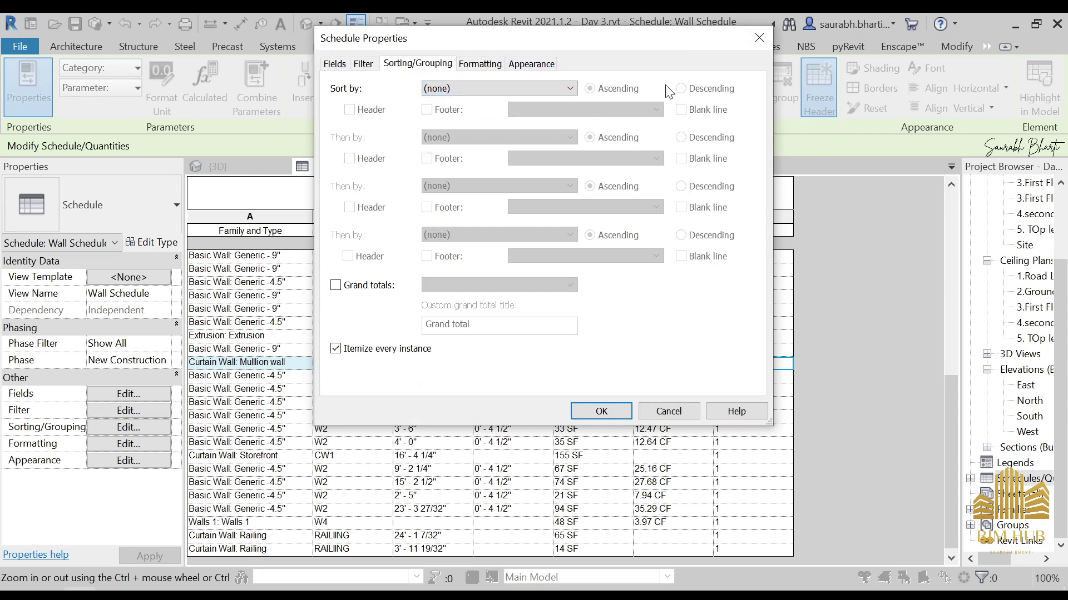
pyautogui.moveTo(492, 51); pyautogui.dragTo(714, 55)
pyautogui.click(659, 107)
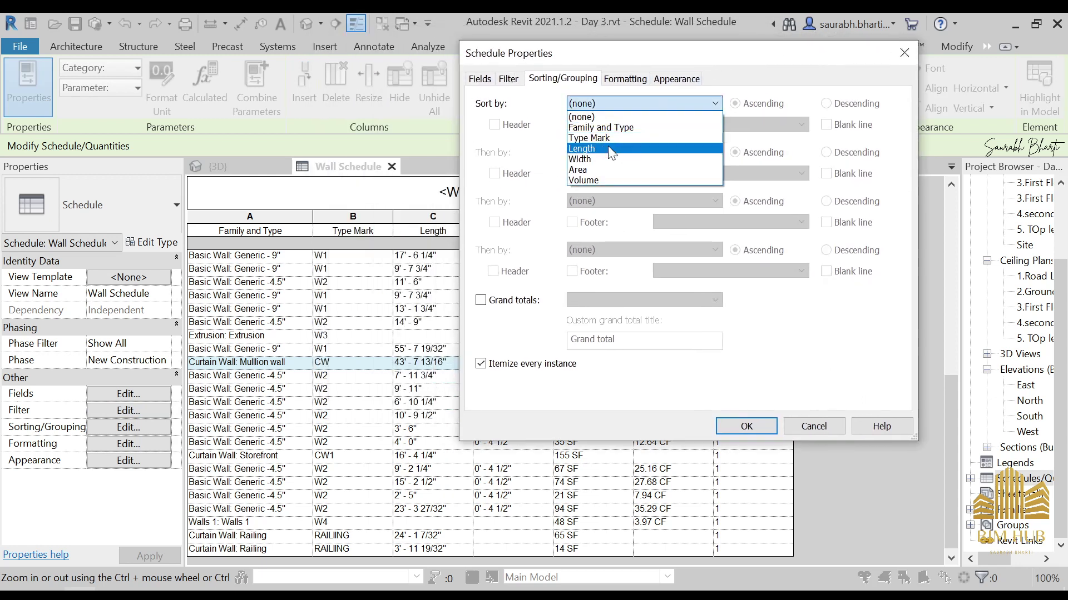
pyautogui.click(603, 129)
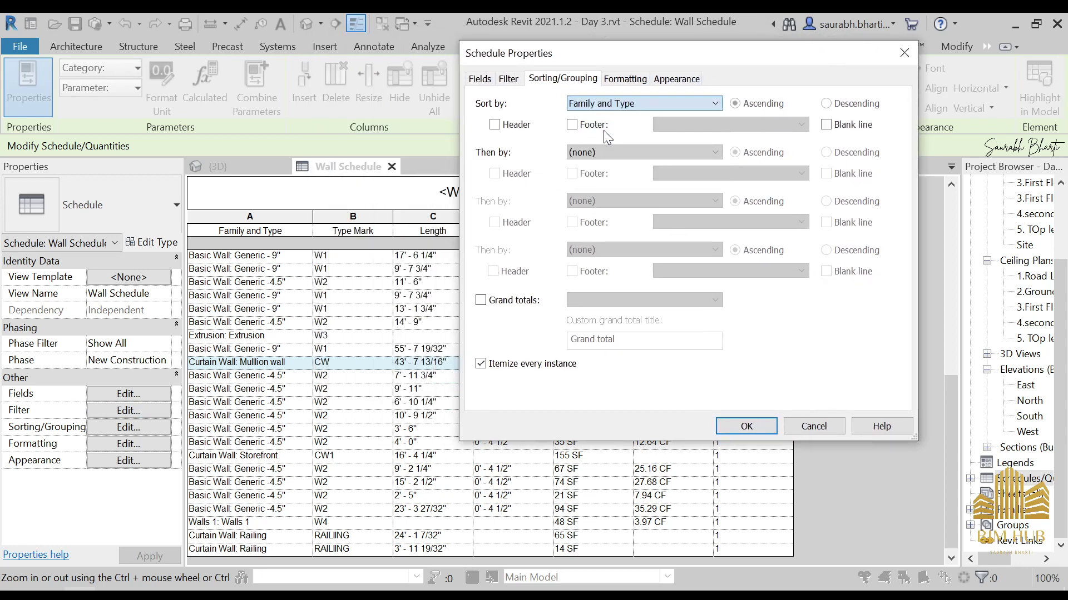
pyautogui.click(604, 104)
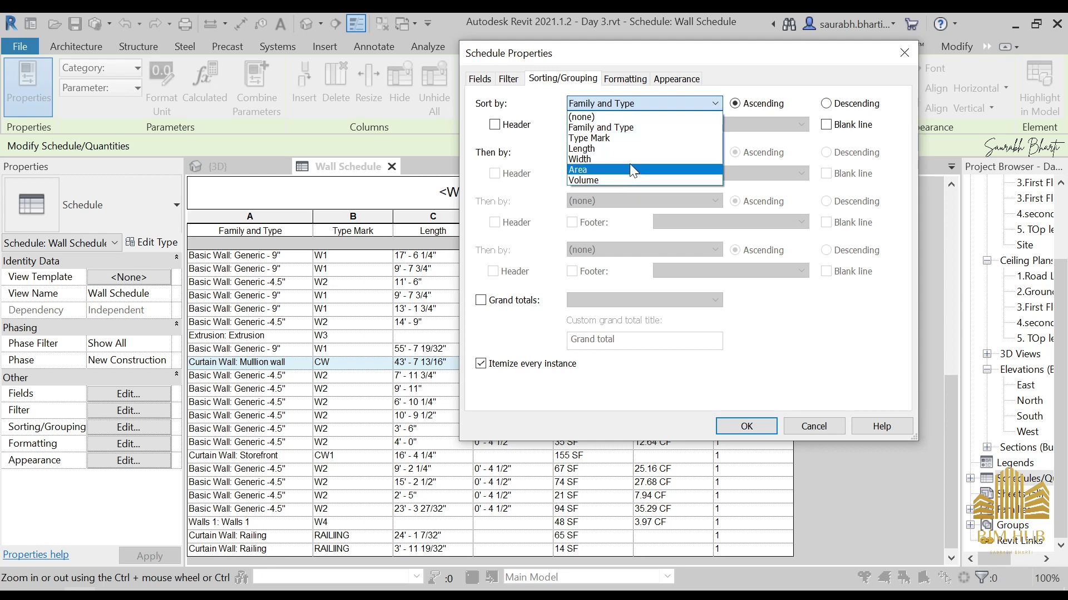
pyautogui.click(625, 127)
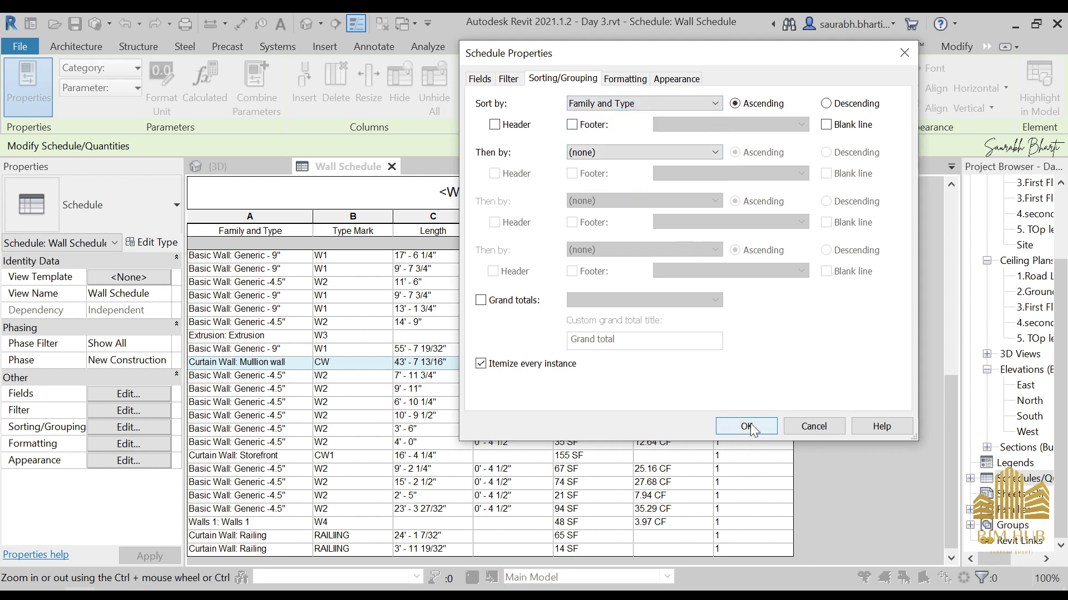
pyautogui.click(645, 102)
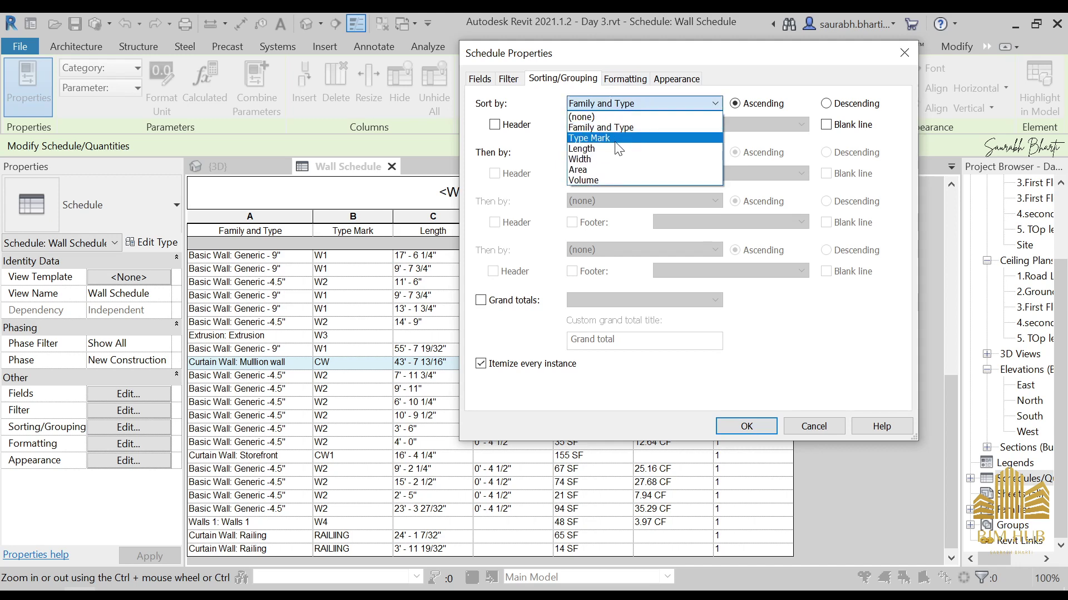
pyautogui.click(637, 107)
pyautogui.click(745, 426)
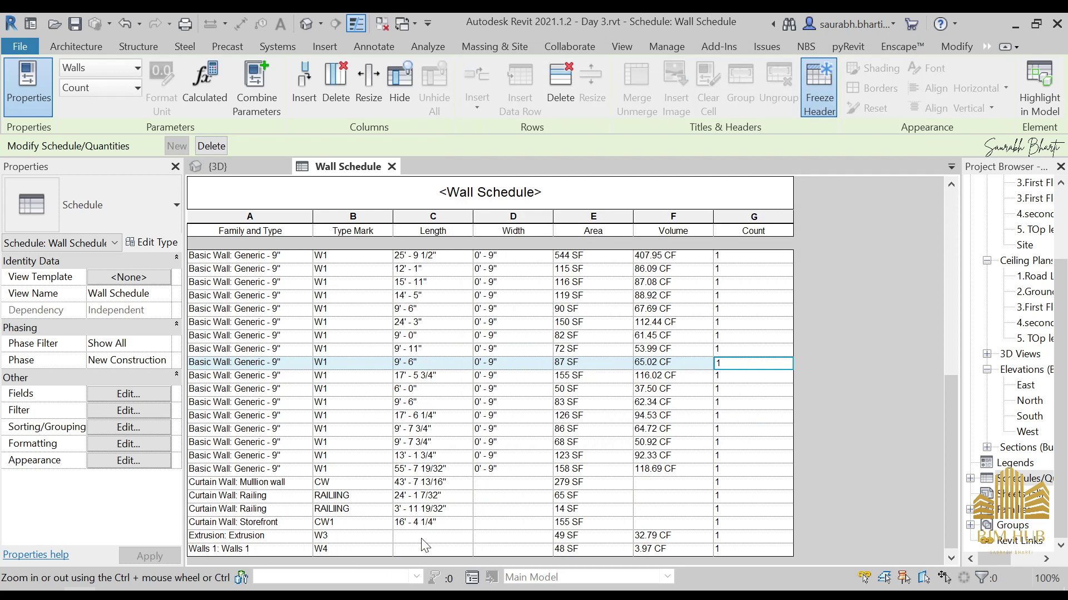
# - Add Type Mark as the second sort level of the wall schedule, with no group header
pyautogui.click(138, 393)
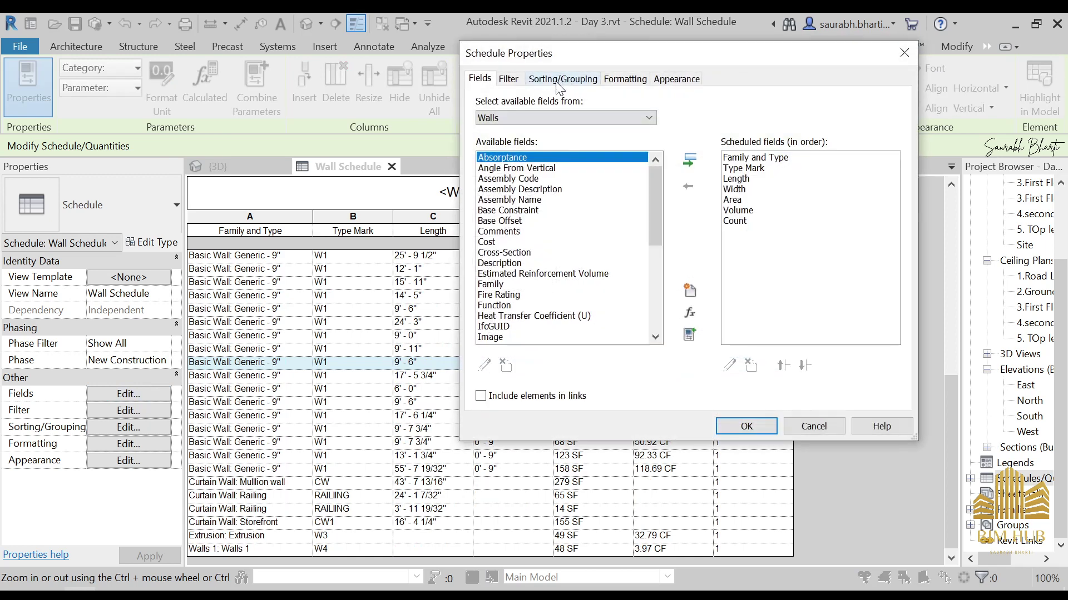
pyautogui.click(563, 79)
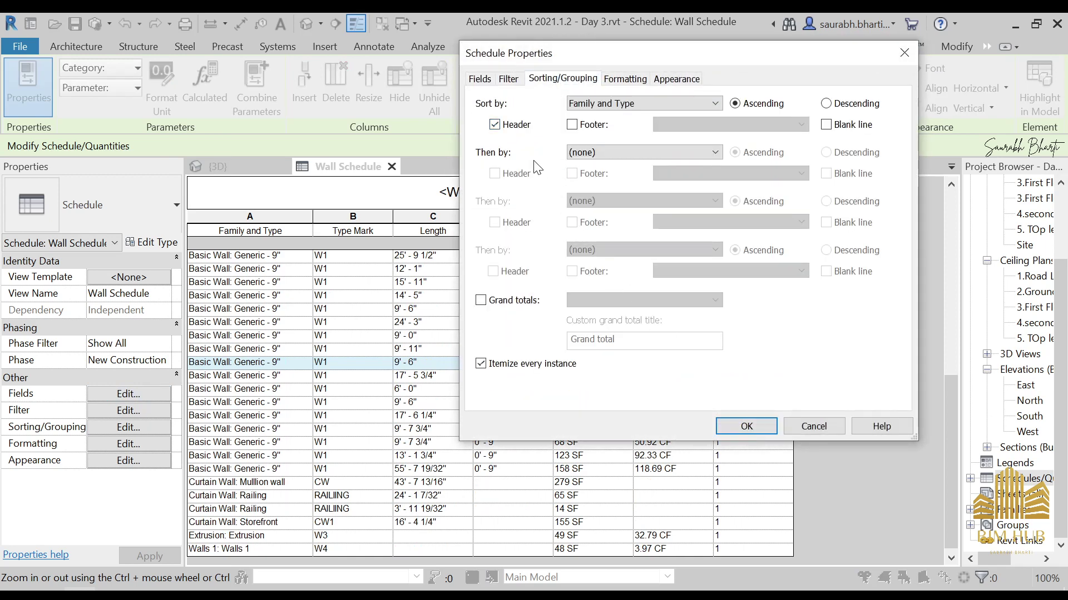
pyautogui.click(524, 124)
pyautogui.click(623, 151)
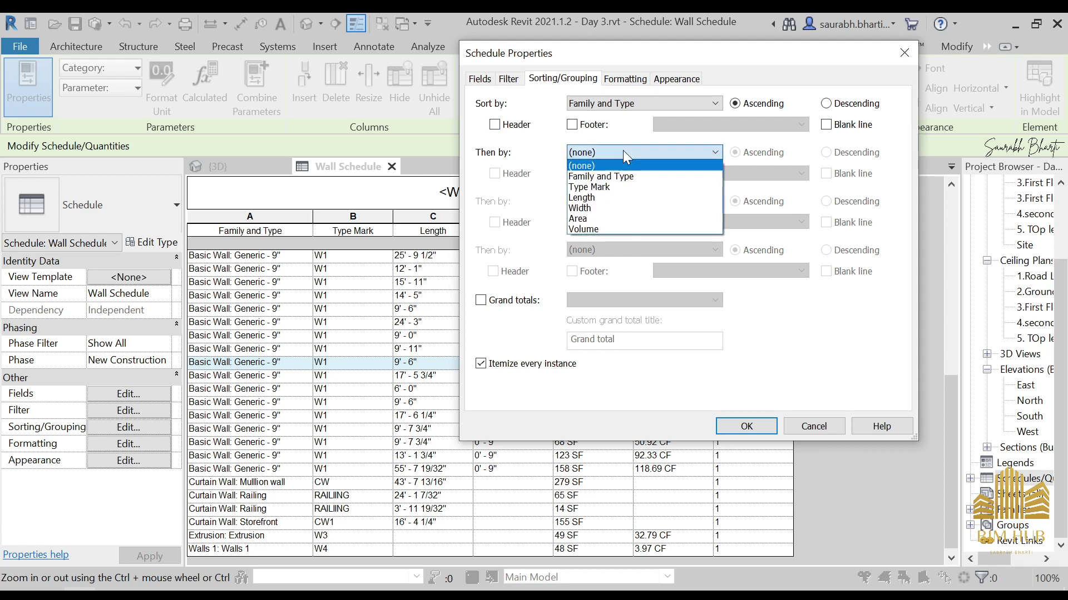
pyautogui.click(615, 187)
pyautogui.click(753, 428)
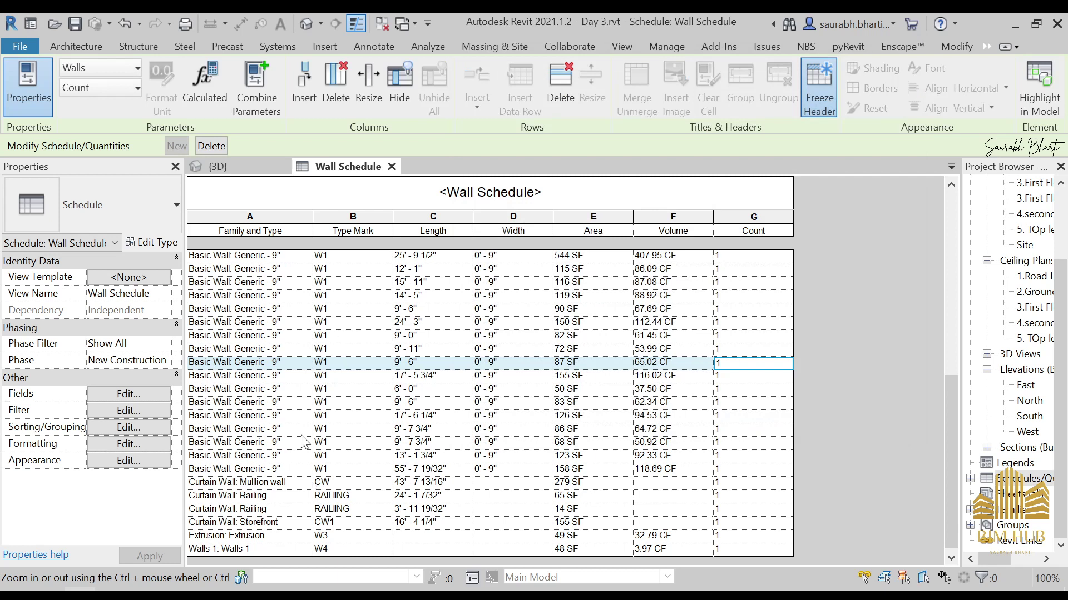
# - Turn off Itemize every instance in the wall schedule's sorting and grouping settings
pyautogui.click(156, 407)
pyautogui.click(563, 79)
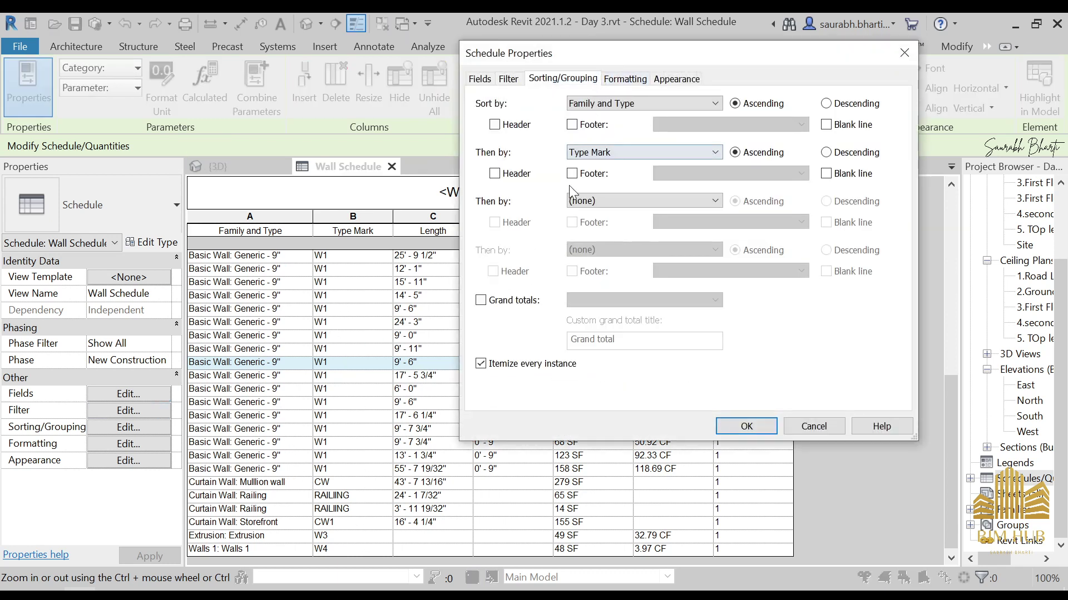
pyautogui.click(636, 152)
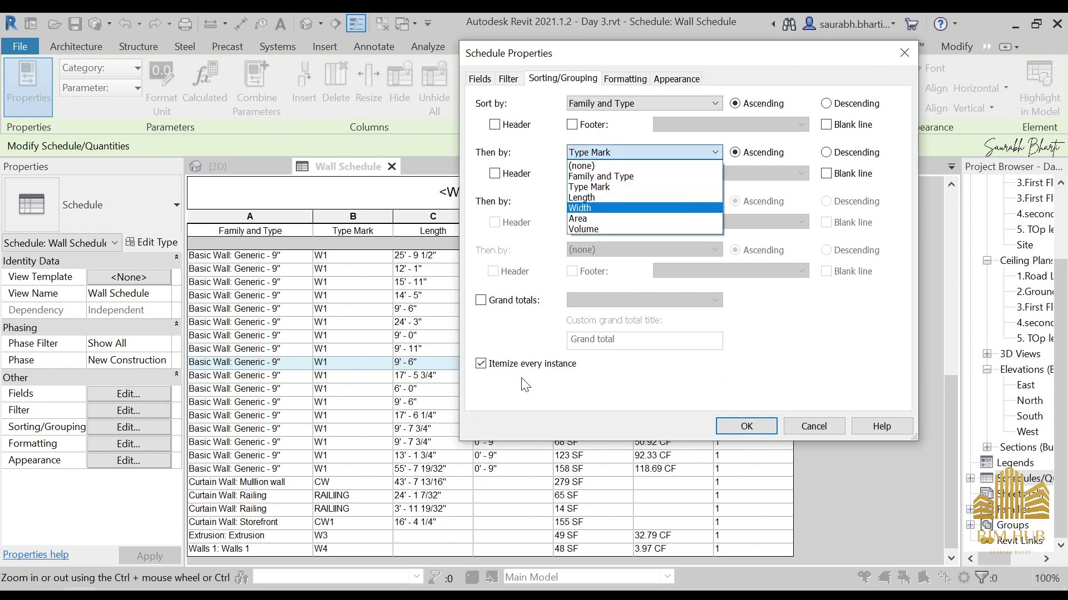
pyautogui.click(682, 301)
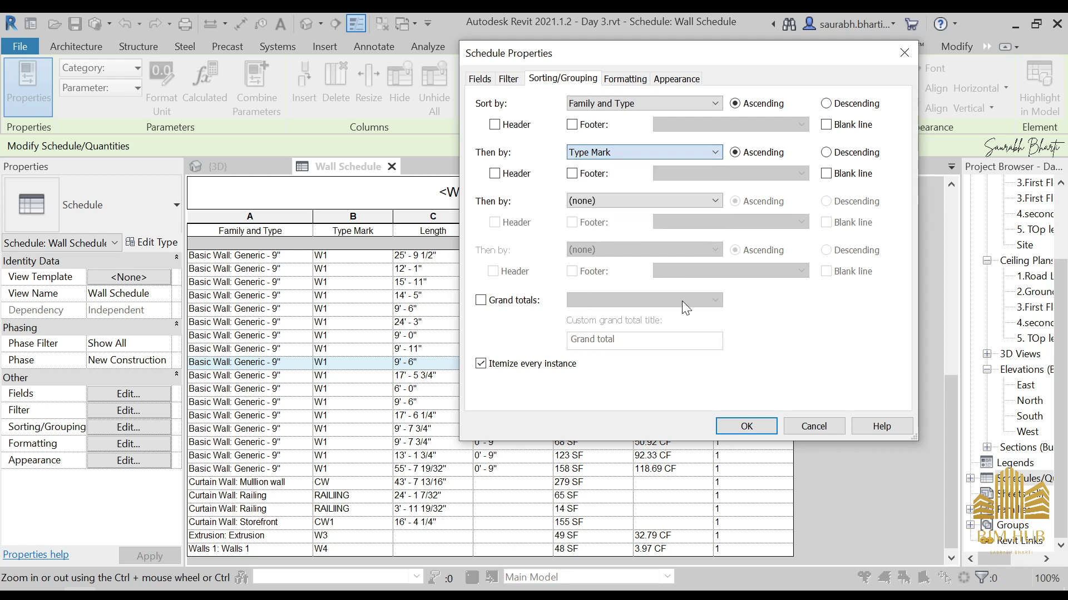
pyautogui.click(634, 81)
pyautogui.click(495, 136)
pyautogui.click(497, 125)
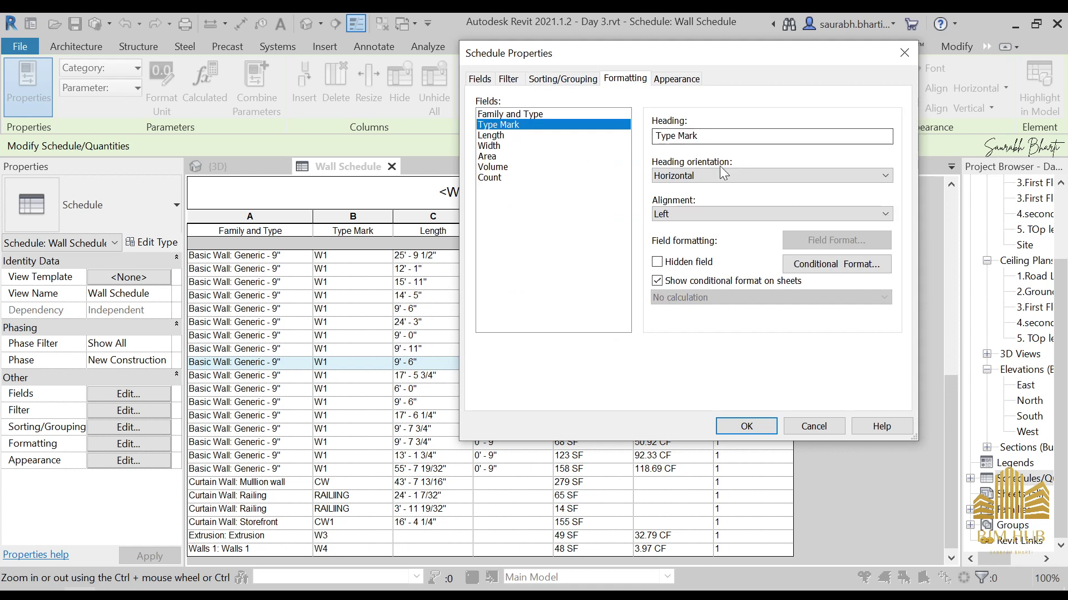
pyautogui.click(559, 79)
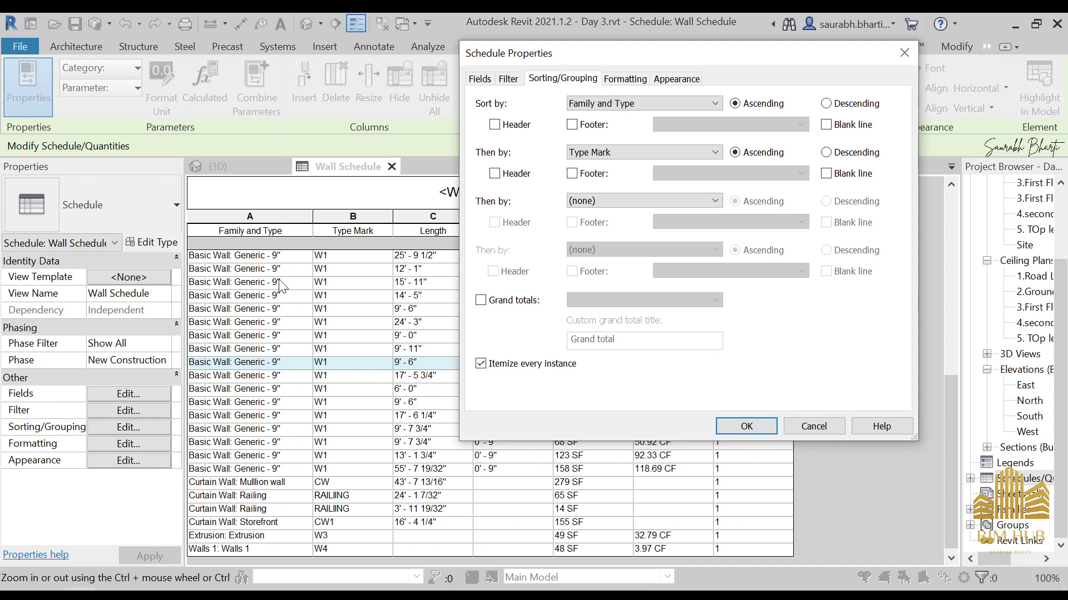
pyautogui.moveTo(639, 53); pyautogui.dragTo(324, 53)
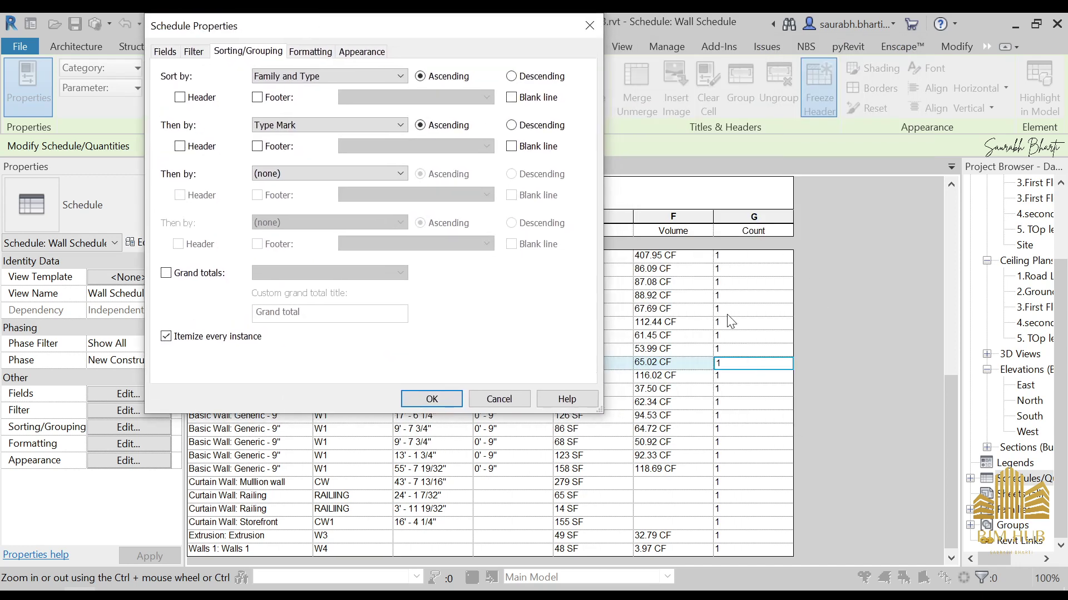
pyautogui.moveTo(423, 35); pyautogui.dragTo(622, 34)
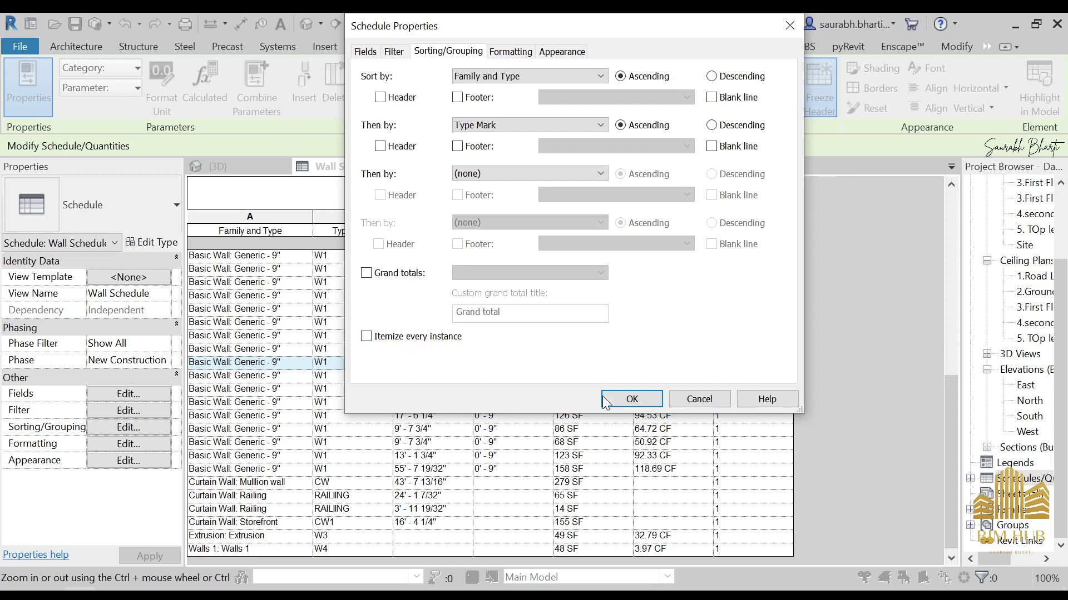
pyautogui.click(627, 399)
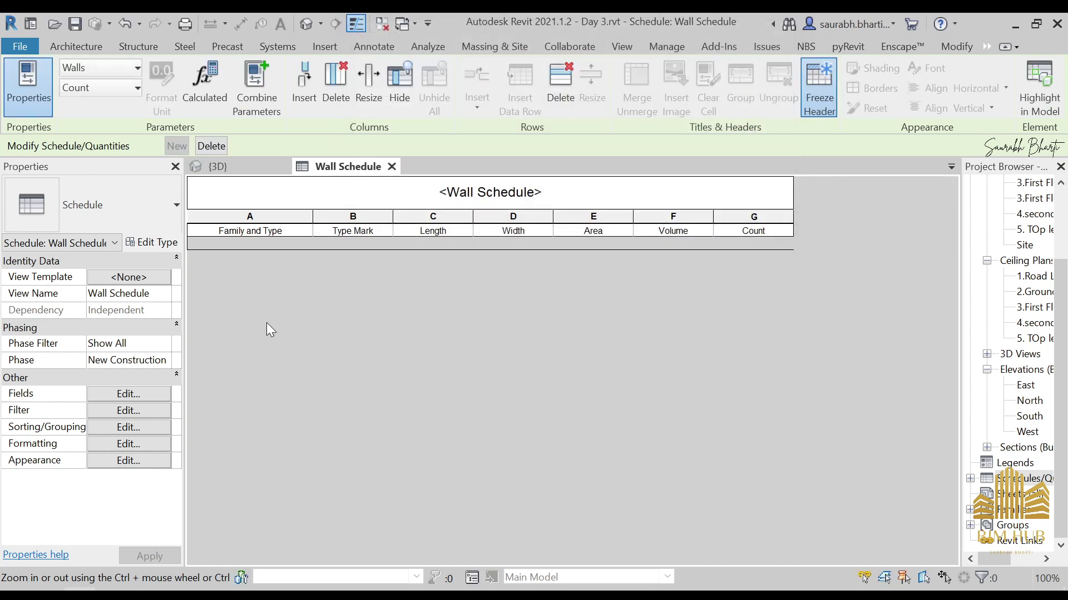
# - Remove Type Mark as the second sort level by setting it to (none)
pyautogui.click(170, 407)
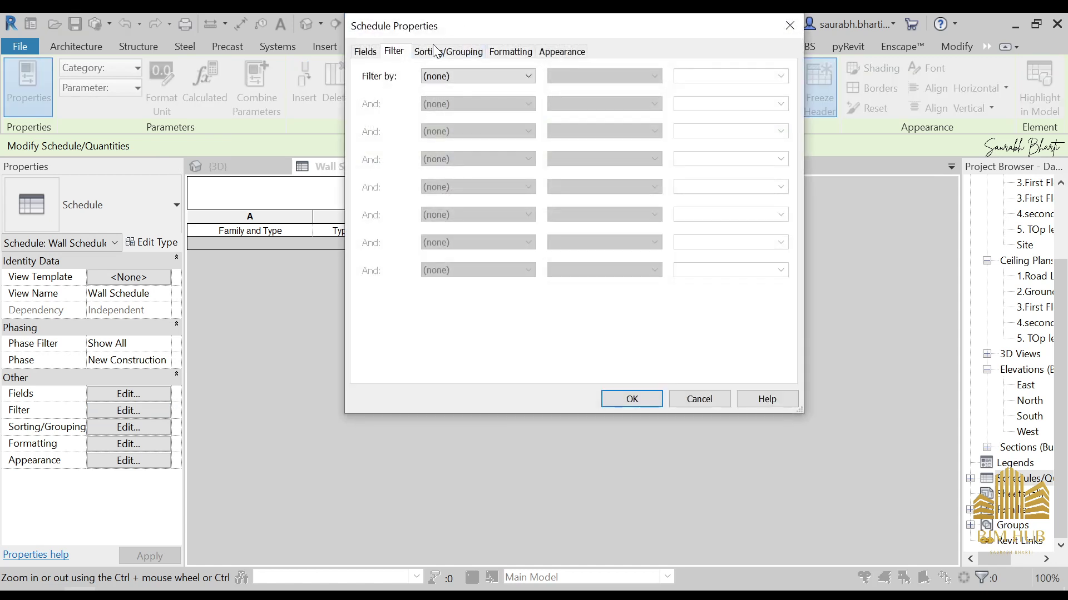
pyautogui.click(466, 54)
pyautogui.click(504, 124)
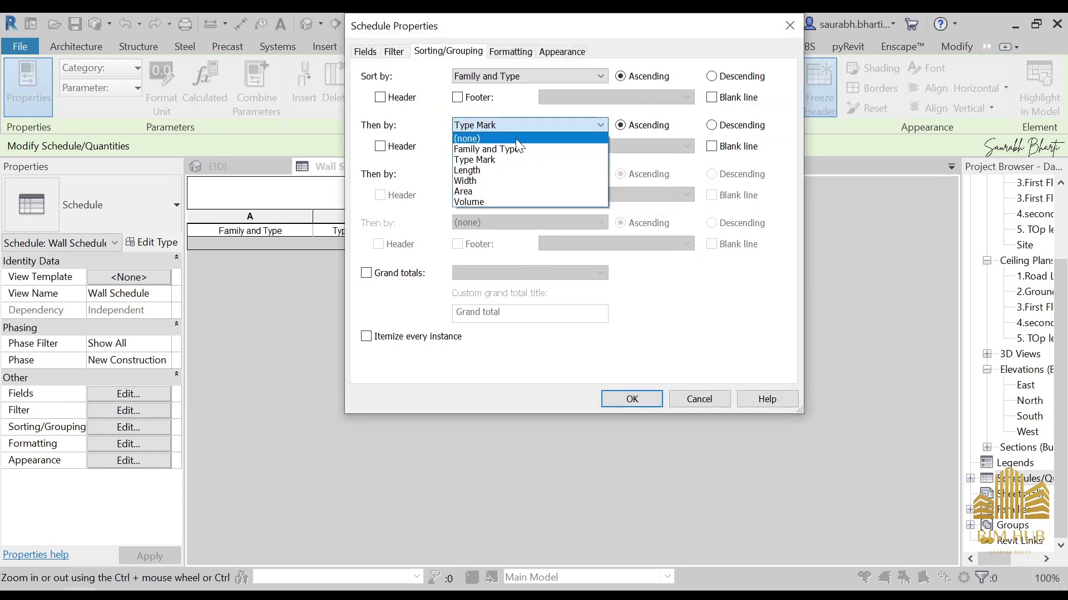
pyautogui.click(490, 137)
pyautogui.click(633, 399)
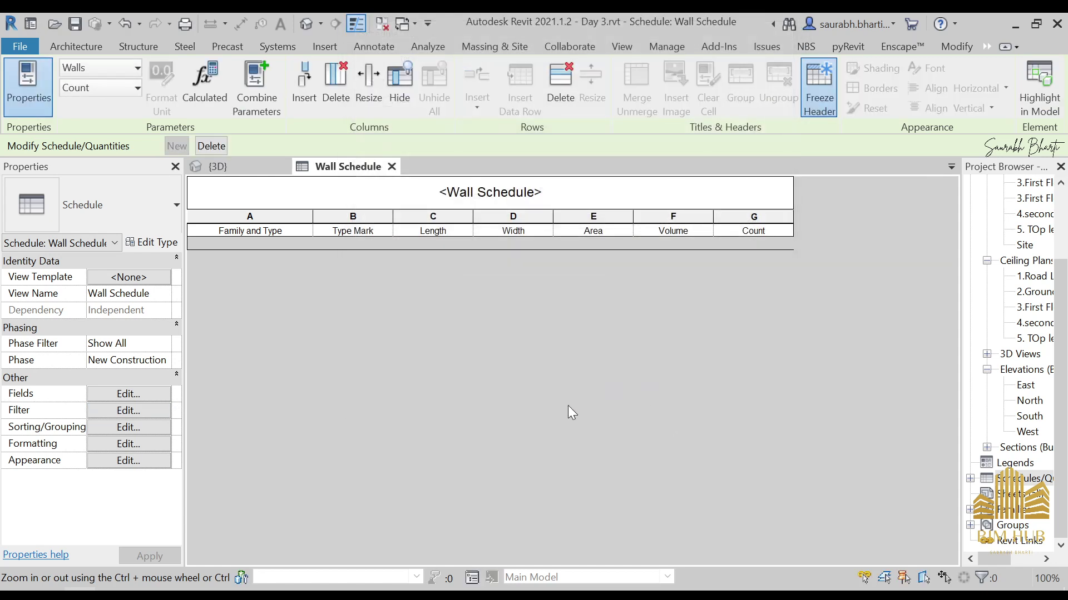
# - Clear the wall schedule's primary sort by setting it to (none)
pyautogui.click(162, 410)
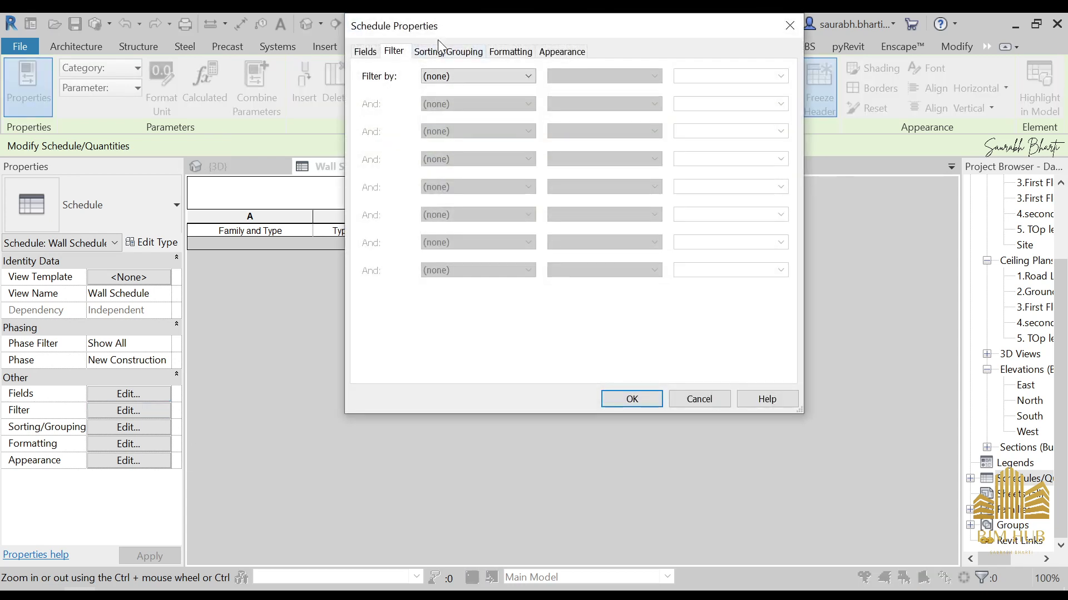
pyautogui.click(440, 52)
pyautogui.click(529, 76)
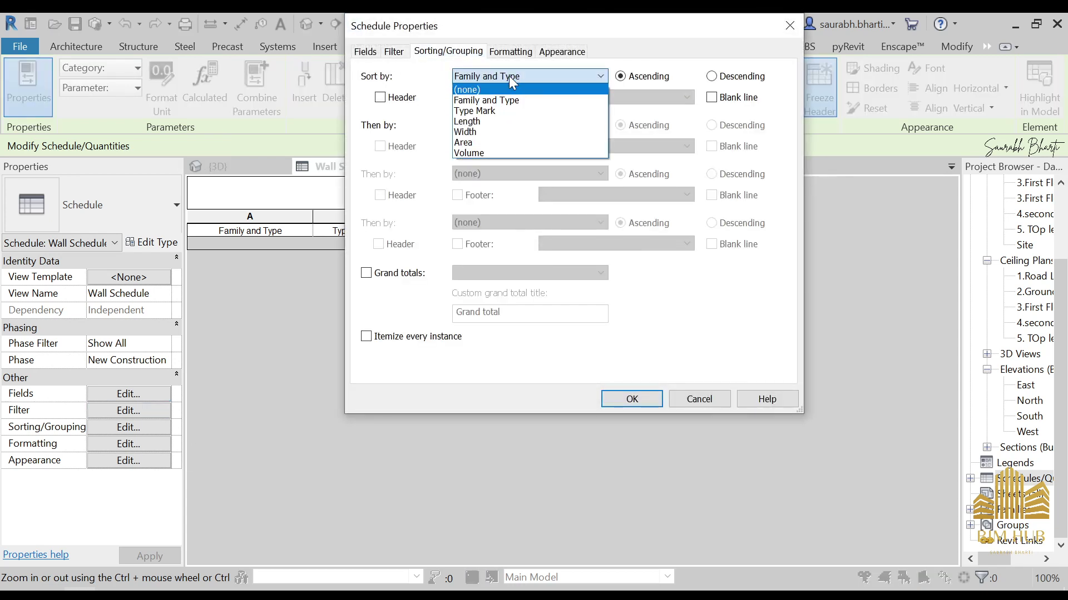
pyautogui.click(513, 90)
pyautogui.click(632, 399)
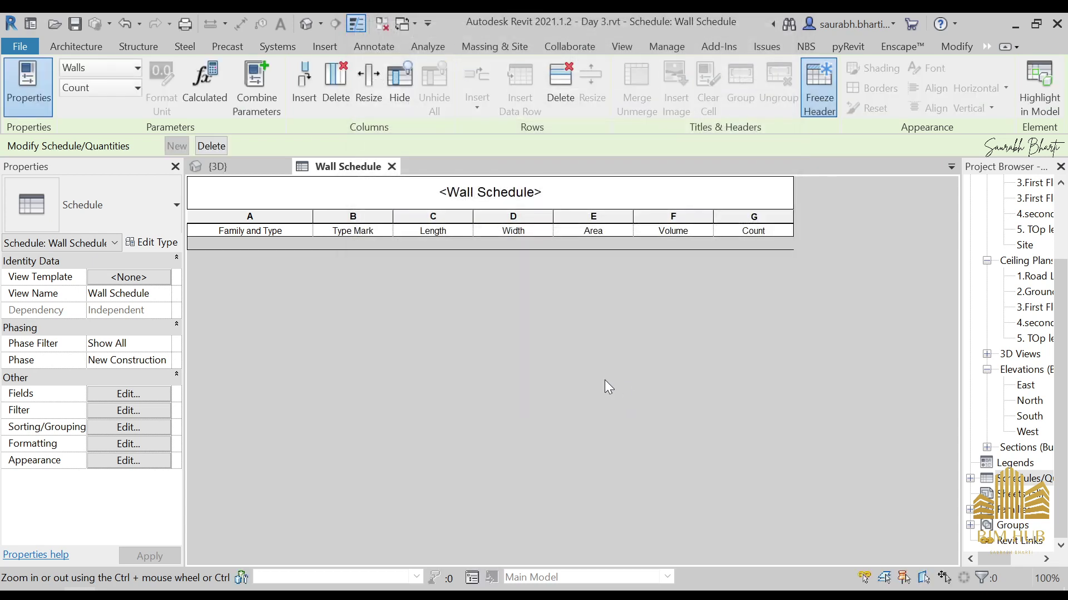
# - Sort the wall schedule by Family and Type in ascending order
pyautogui.click(160, 417)
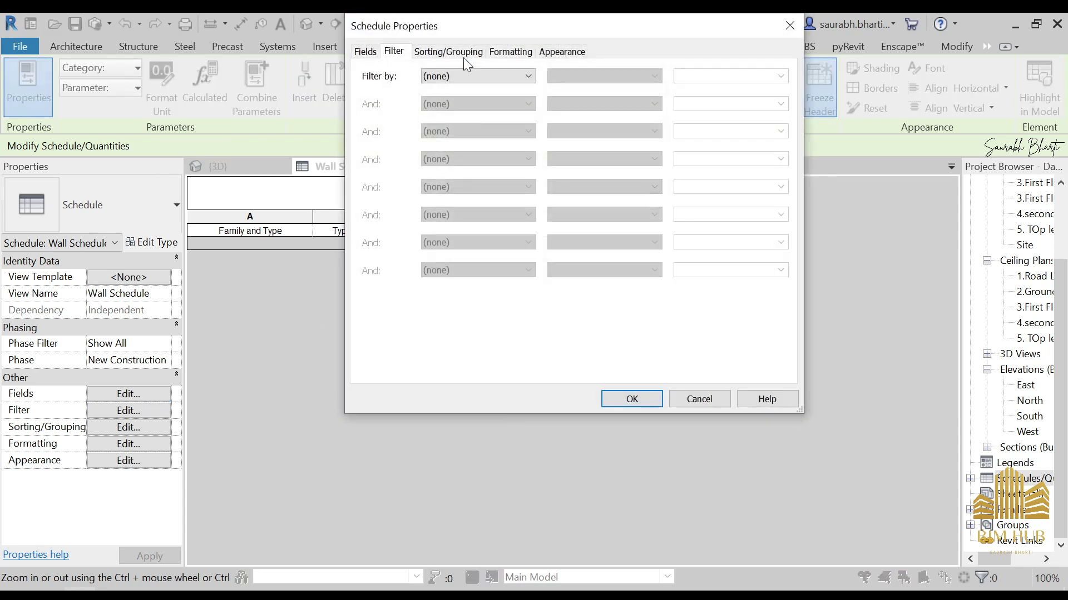
pyautogui.click(462, 53)
pyautogui.click(505, 53)
pyautogui.click(465, 52)
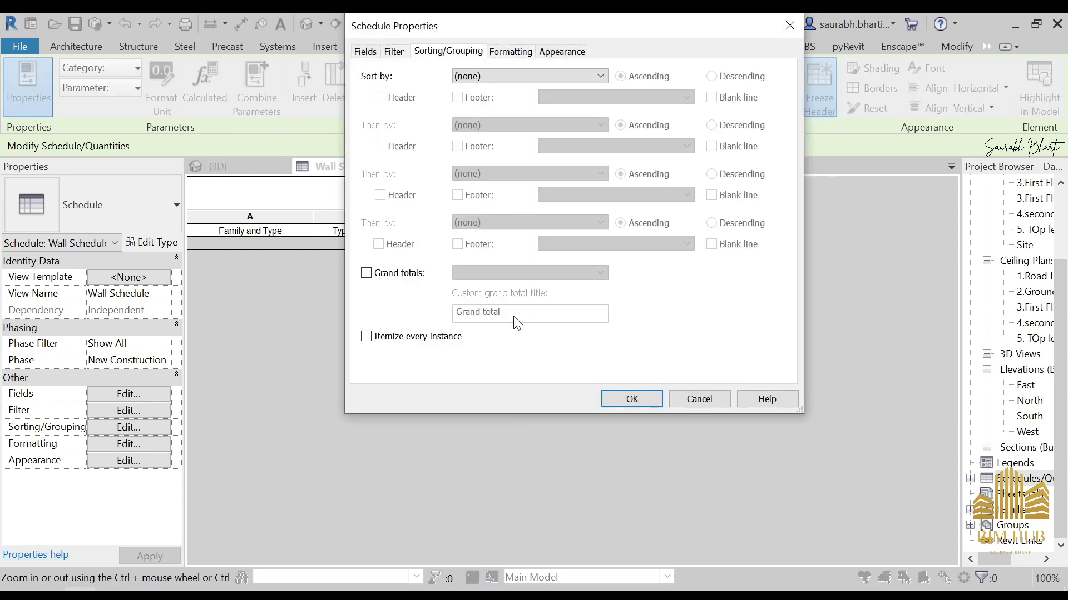
pyautogui.click(518, 51)
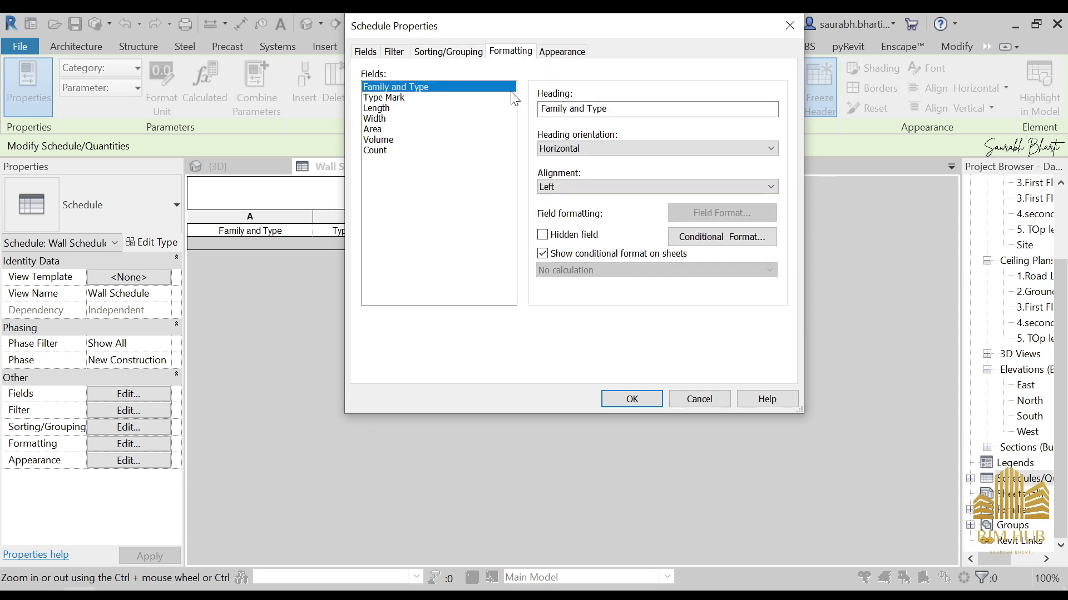
pyautogui.click(429, 54)
pyautogui.click(501, 76)
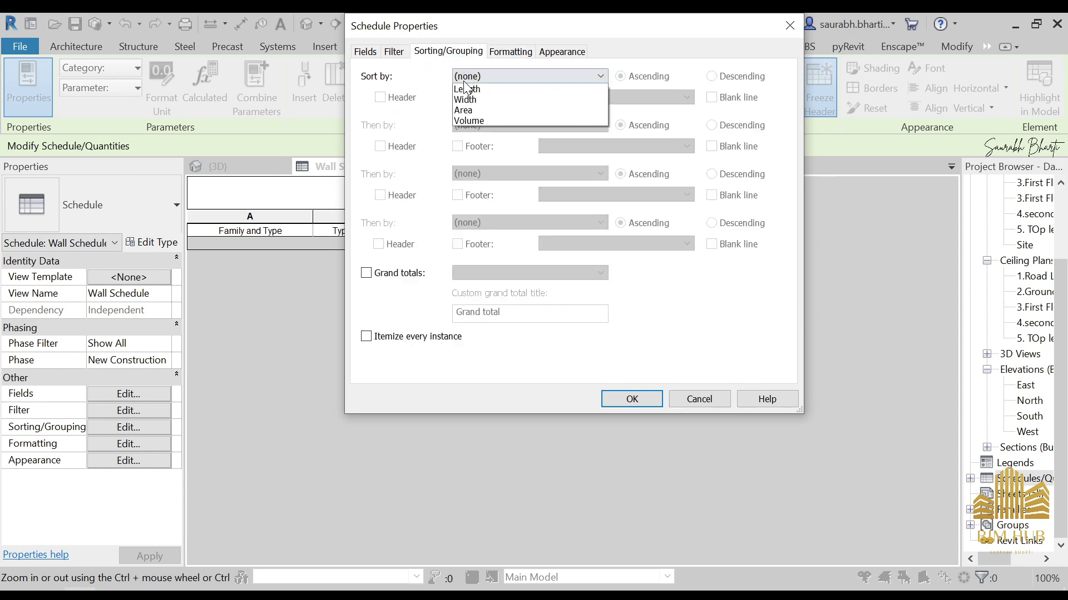
pyautogui.click(500, 90)
pyautogui.click(528, 76)
pyautogui.click(478, 97)
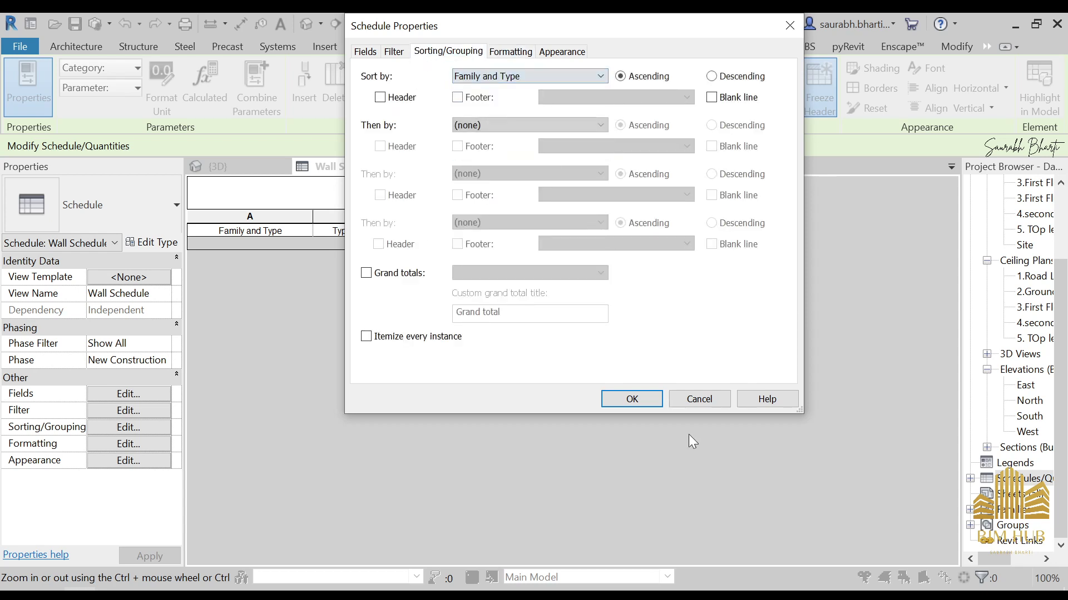
pyautogui.click(632, 399)
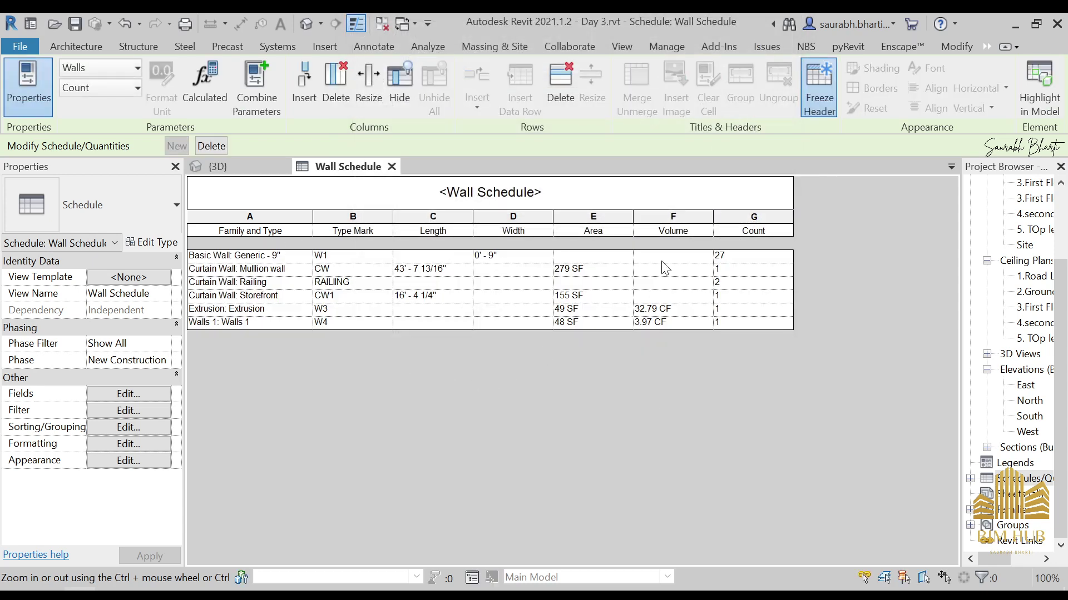
# - Examine the count, type mark, length and area cells across the grouped wall type rows
pyautogui.click(766, 256)
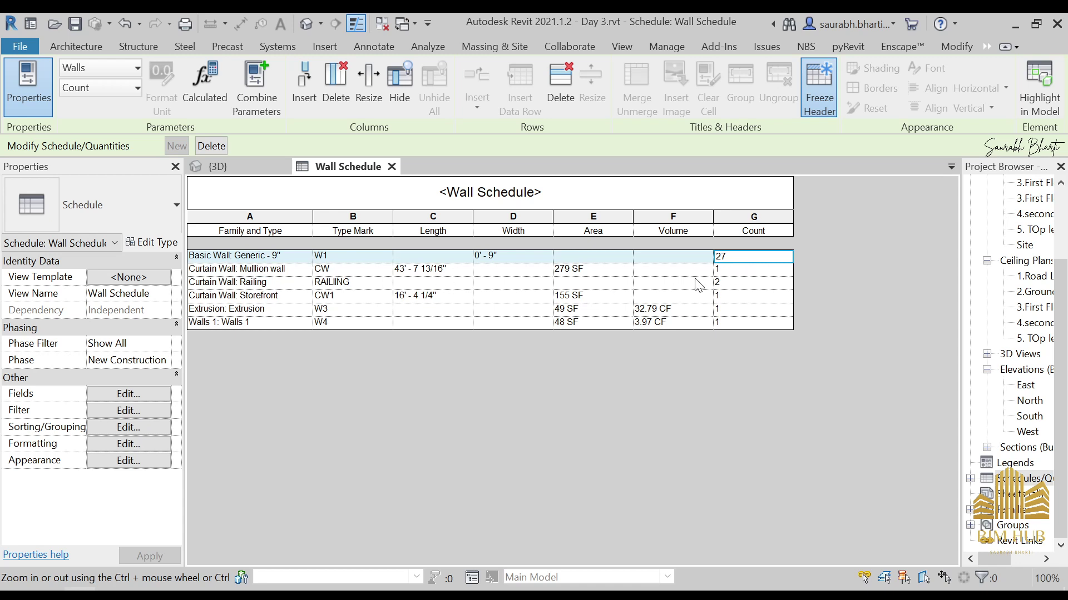
pyautogui.click(286, 271)
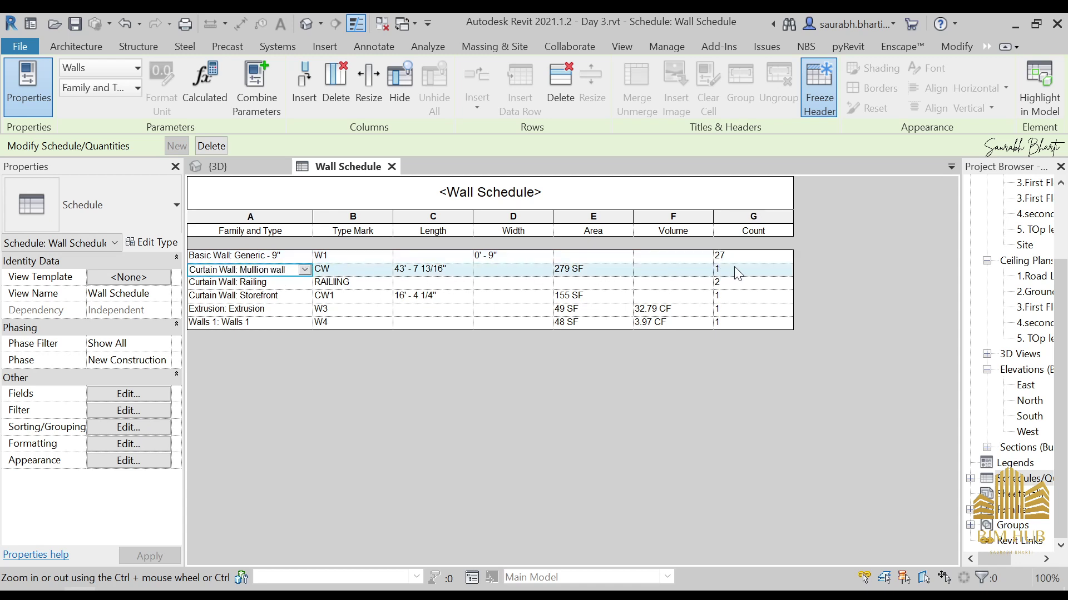
pyautogui.click(423, 310)
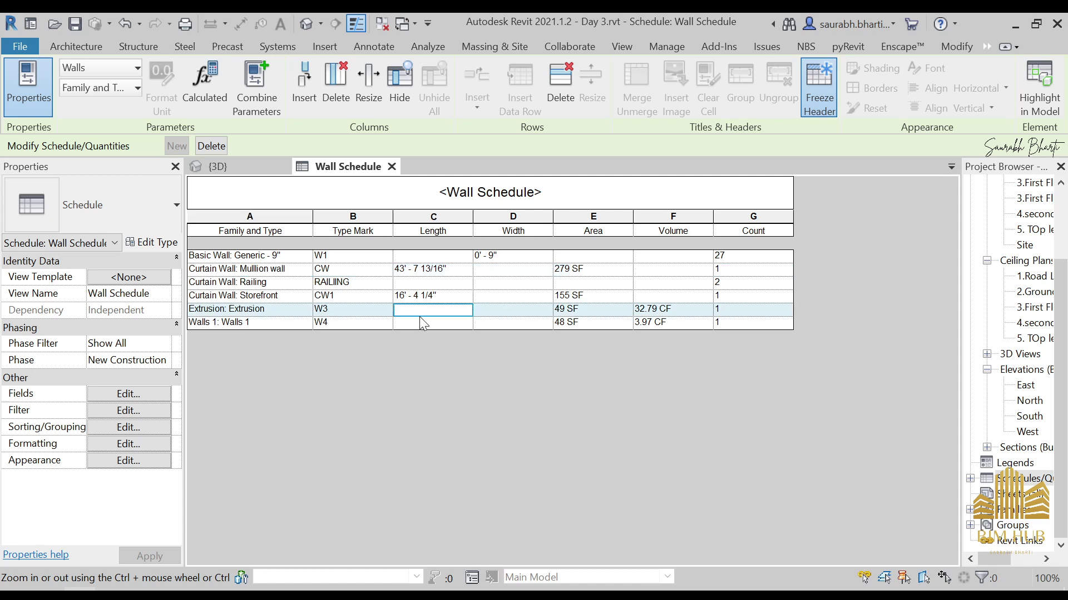
pyautogui.click(256, 322)
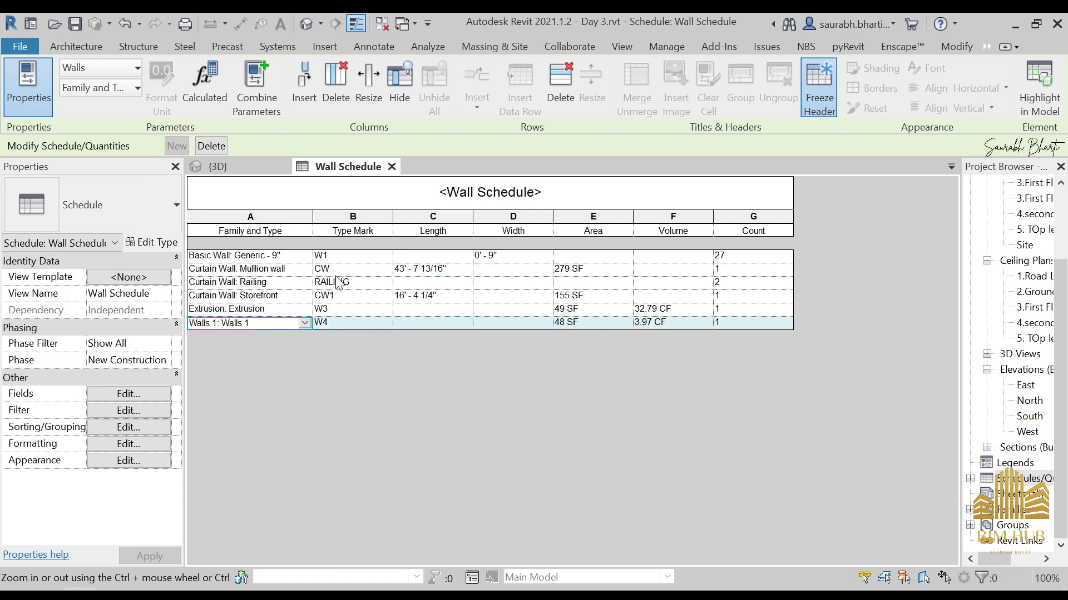
pyautogui.click(355, 316)
pyautogui.doubleClick(354, 315)
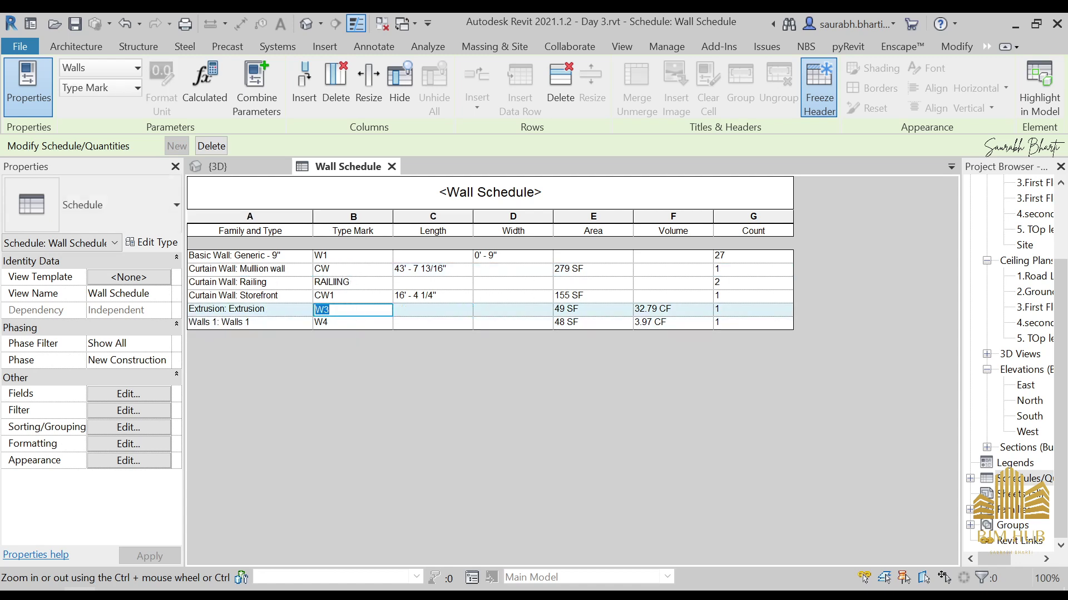
pyautogui.click(352, 326)
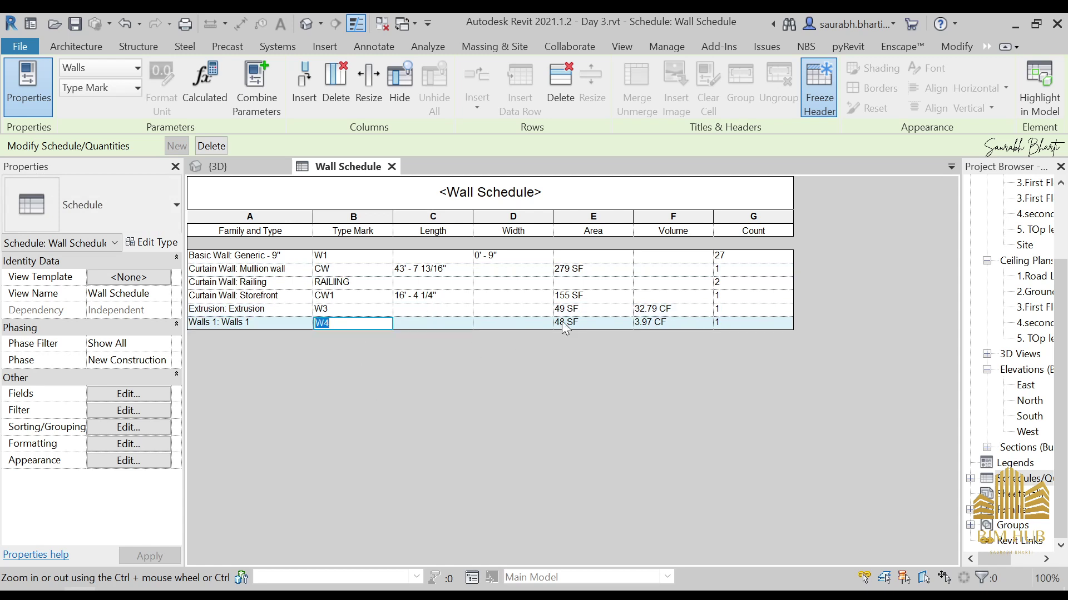
pyautogui.press('Tab')
pyautogui.press('Up')
pyautogui.press('Up')
pyautogui.press('Up')
pyautogui.press('Up')
pyautogui.press('Up')
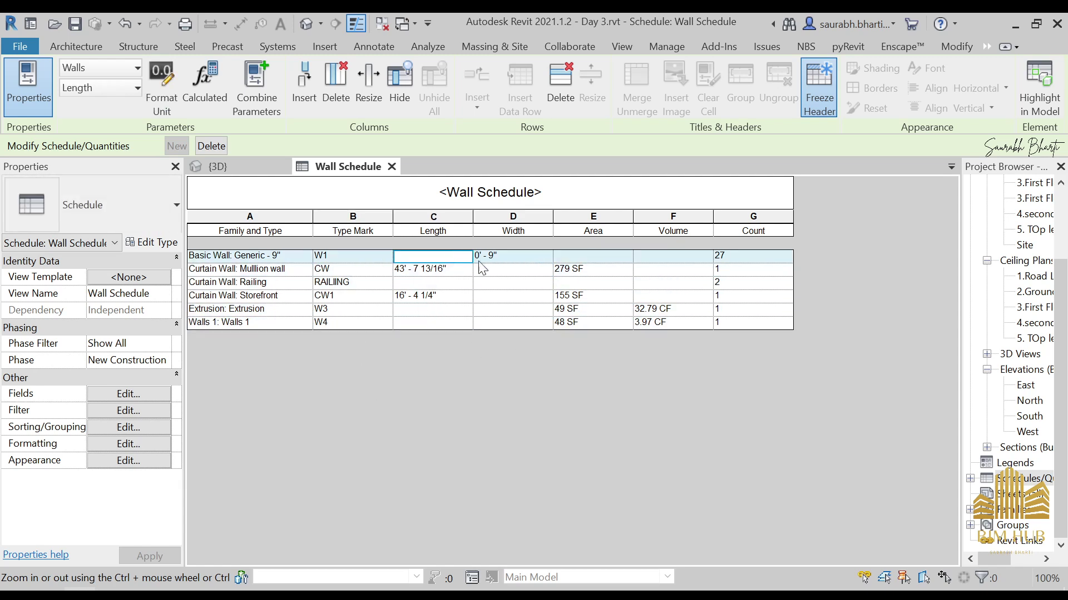
pyautogui.click(593, 296)
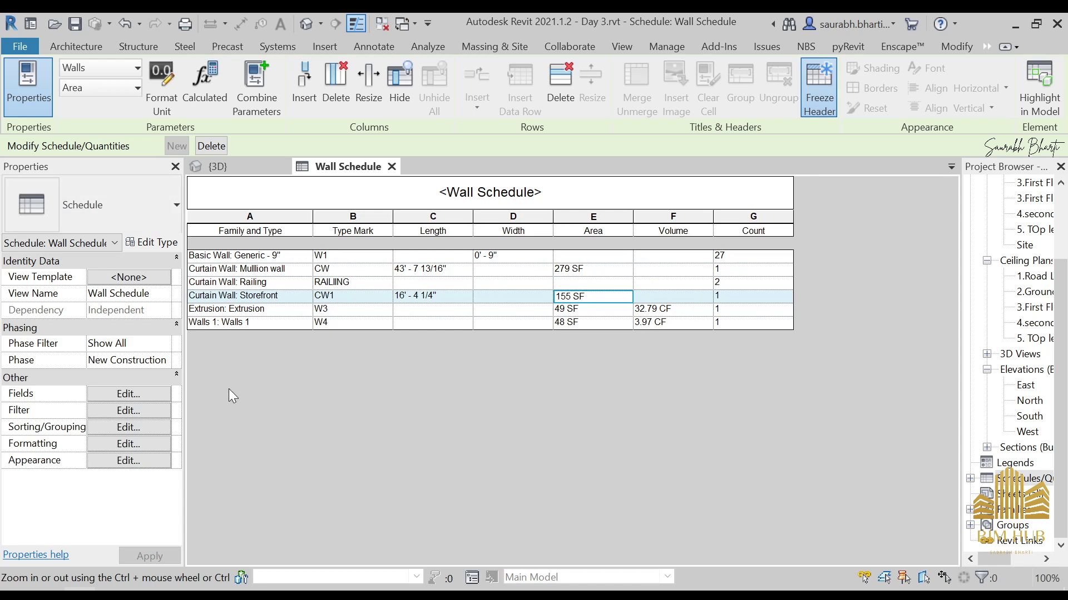
# - Change the wall schedule's primary sort to Type Mark, ascending
pyautogui.click(145, 411)
pyautogui.click(448, 51)
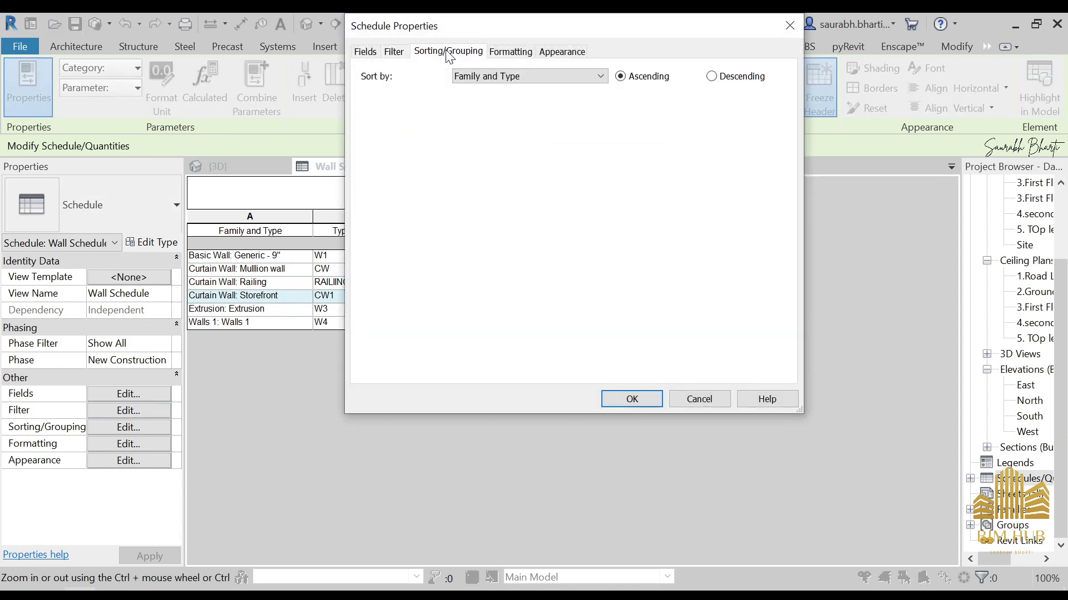
pyautogui.click(528, 76)
pyautogui.click(502, 100)
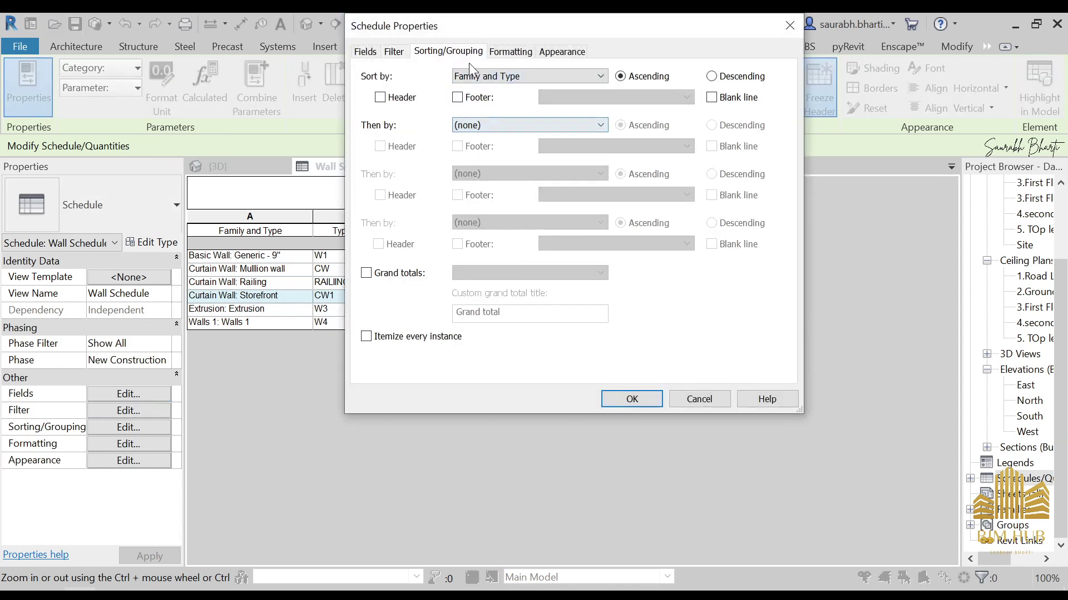
pyautogui.click(484, 75)
pyautogui.click(500, 93)
pyautogui.click(512, 81)
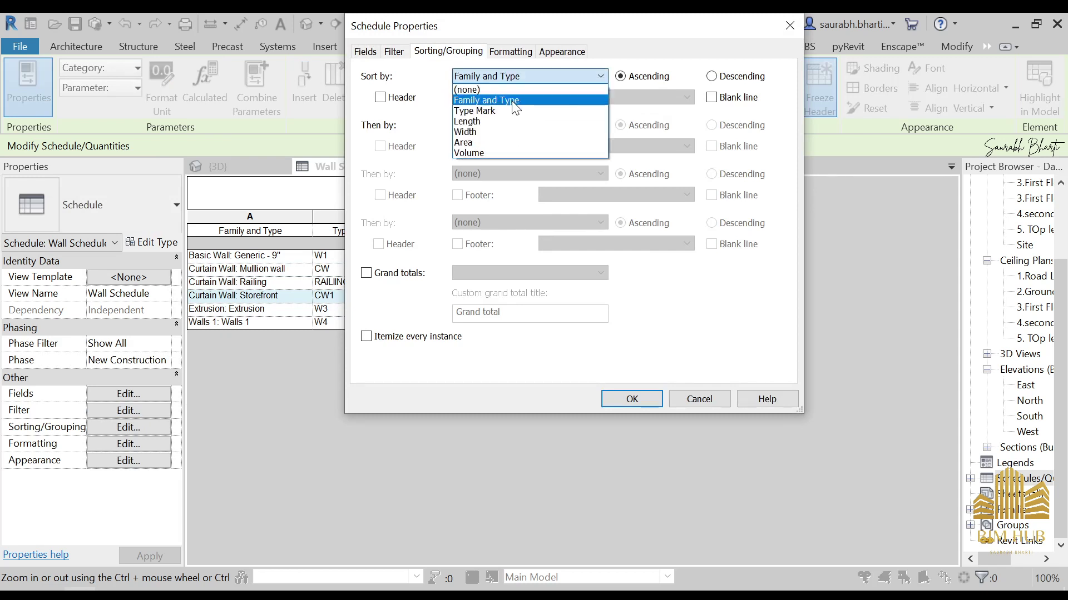
pyautogui.click(510, 109)
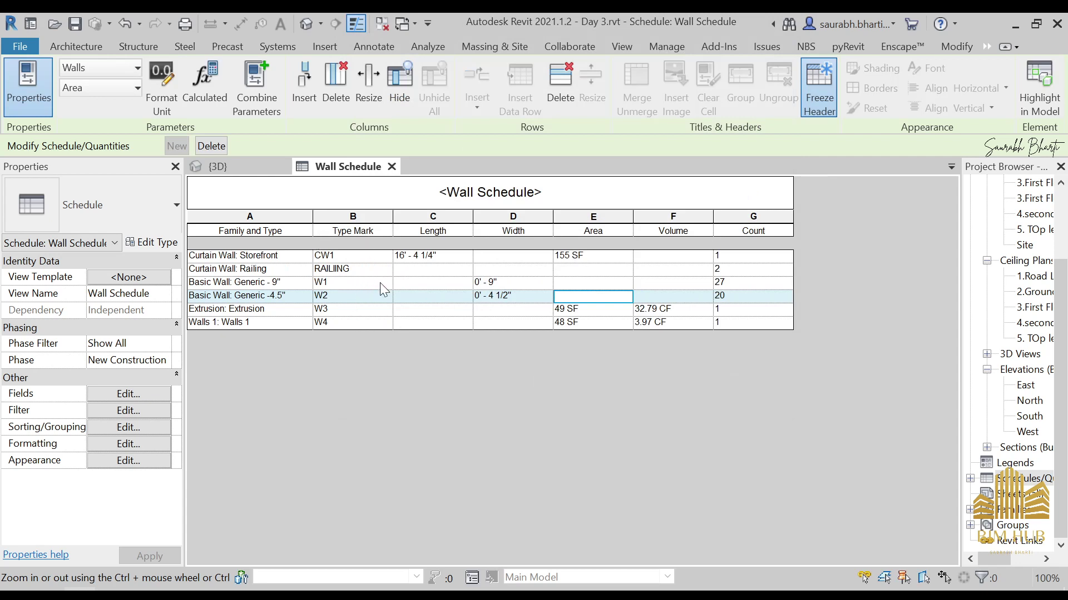
# - Inspect the length, width, area and volume cells of the rows grouped by type mark
pyautogui.click(437, 296)
pyautogui.click(511, 309)
pyautogui.click(623, 297)
pyautogui.click(668, 257)
pyautogui.click(685, 298)
pyautogui.click(671, 270)
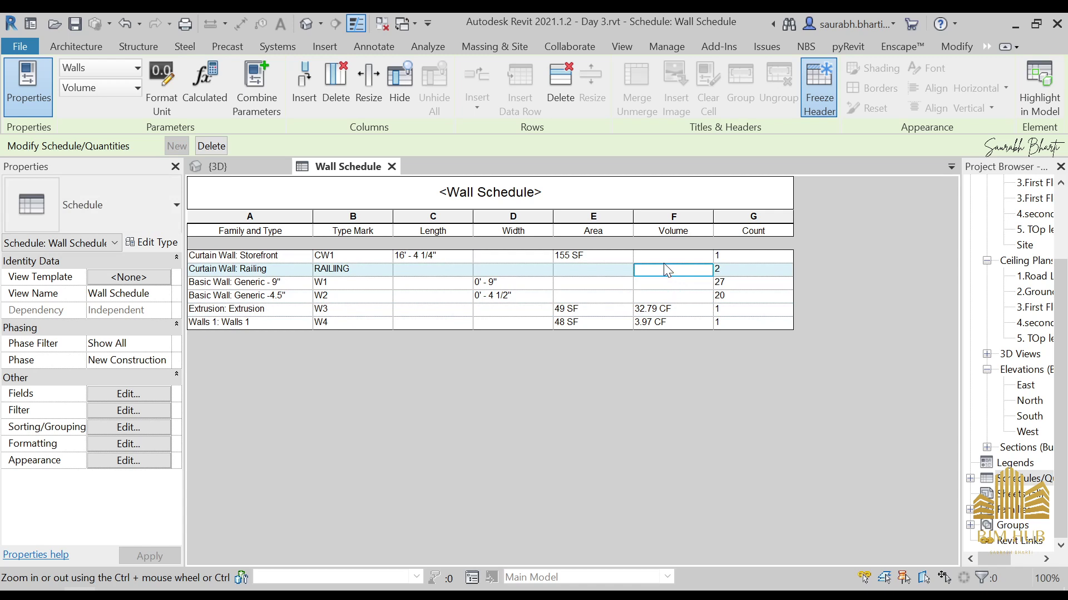
pyautogui.click(666, 258)
# - Add Length as the wall schedule's second sort level and review the regrouped rows
pyautogui.click(155, 411)
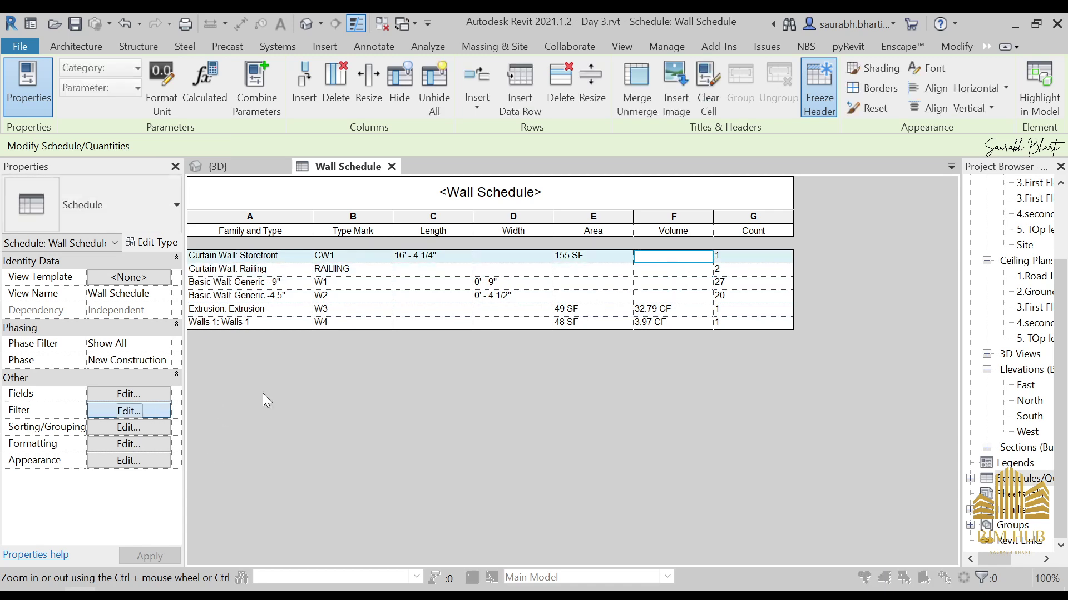
pyautogui.click(434, 53)
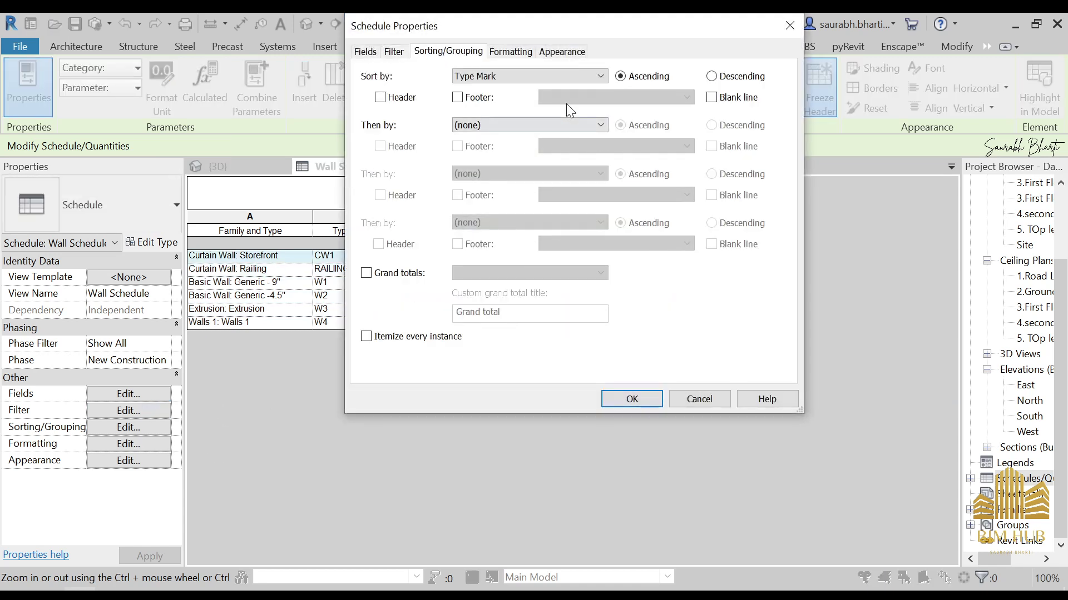
pyautogui.click(587, 127)
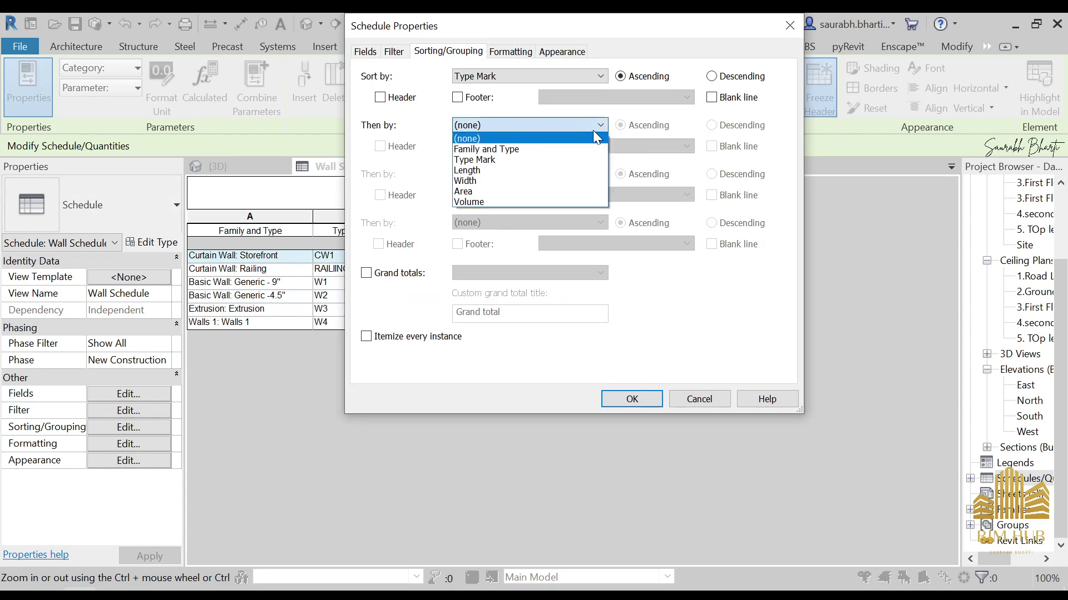
pyautogui.click(560, 170)
pyautogui.click(630, 399)
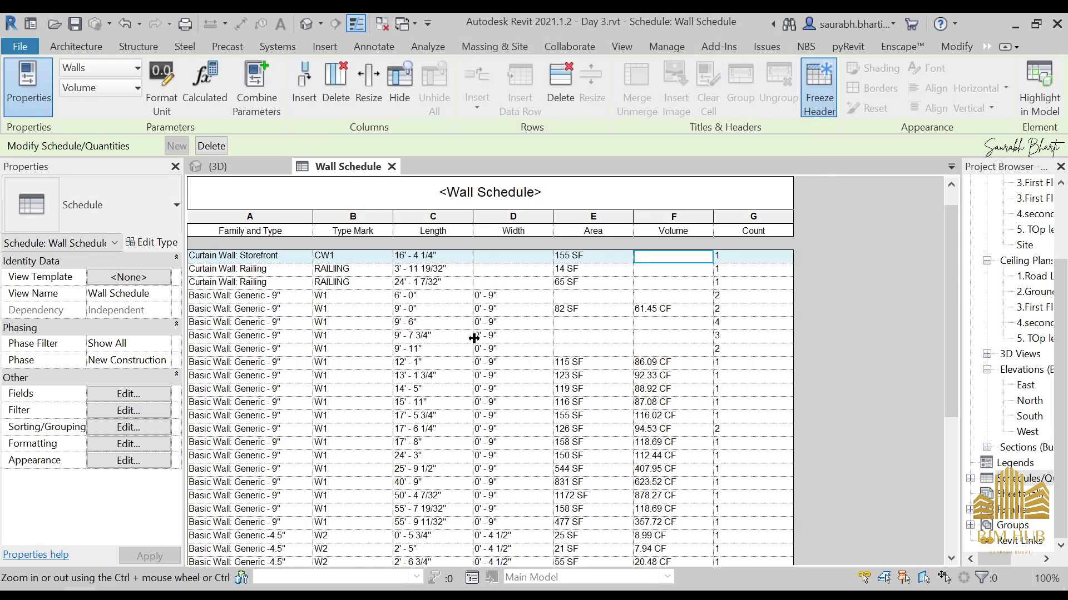
pyautogui.scroll(-5, 474, 338)
pyautogui.scroll(6, 383, 340)
pyautogui.scroll(-5, 466, 349)
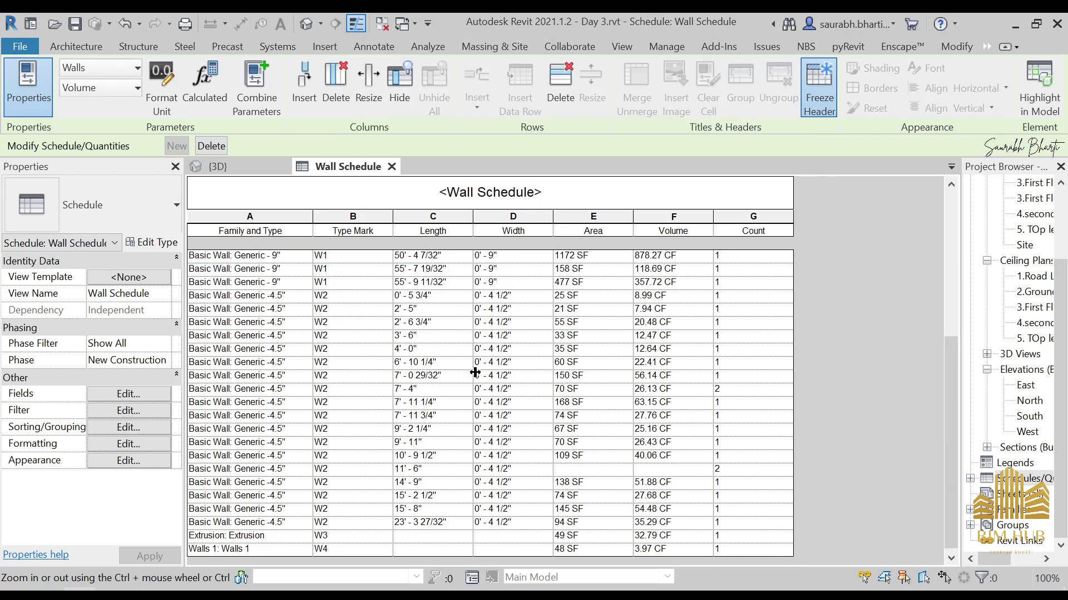
pyautogui.scroll(5, 526, 349)
# - Change the wall schedule's second sort level to Area and look through the resulting rows
pyautogui.click(146, 414)
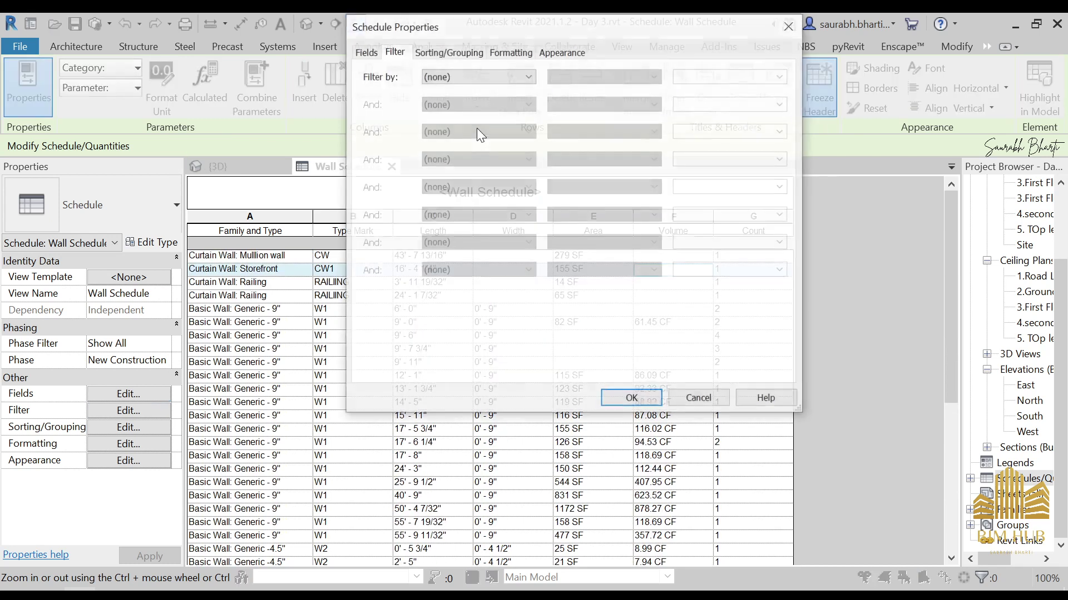
pyautogui.click(453, 52)
pyautogui.click(541, 131)
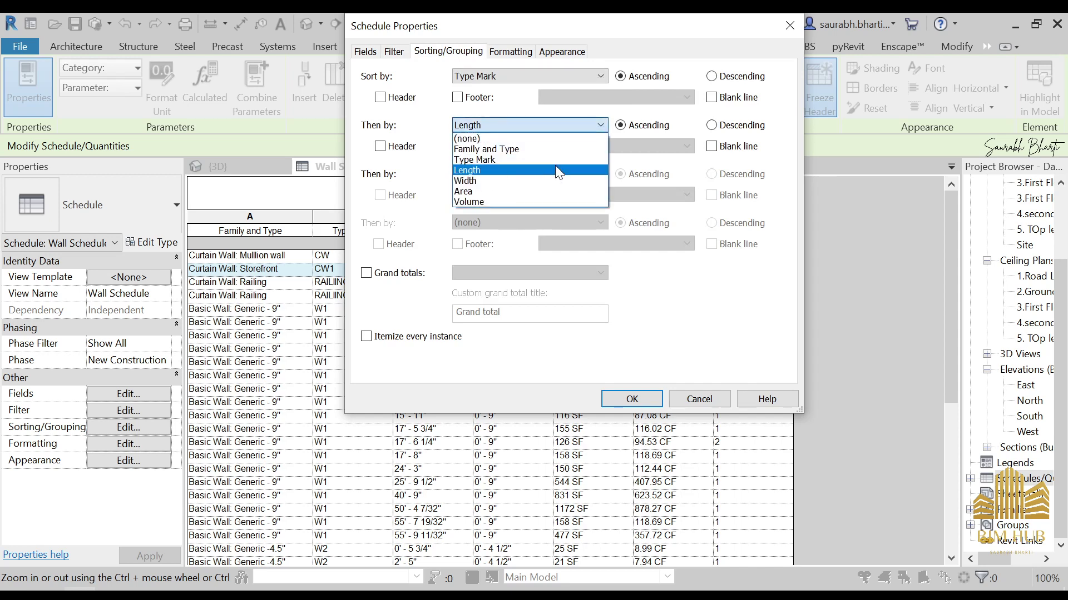
pyautogui.click(511, 190)
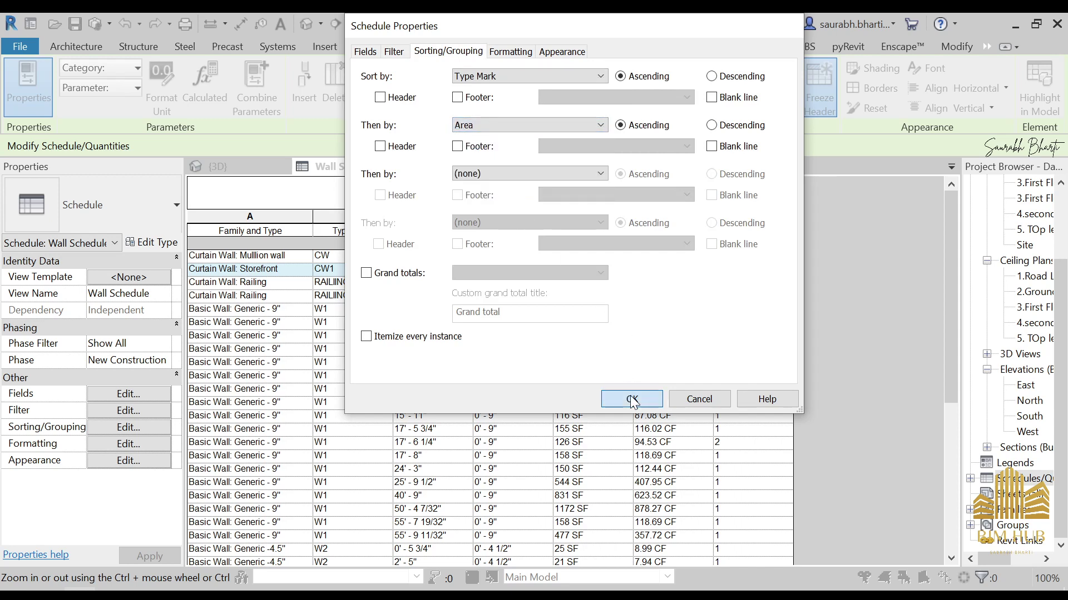
pyautogui.click(632, 398)
pyautogui.scroll(-10, 496, 330)
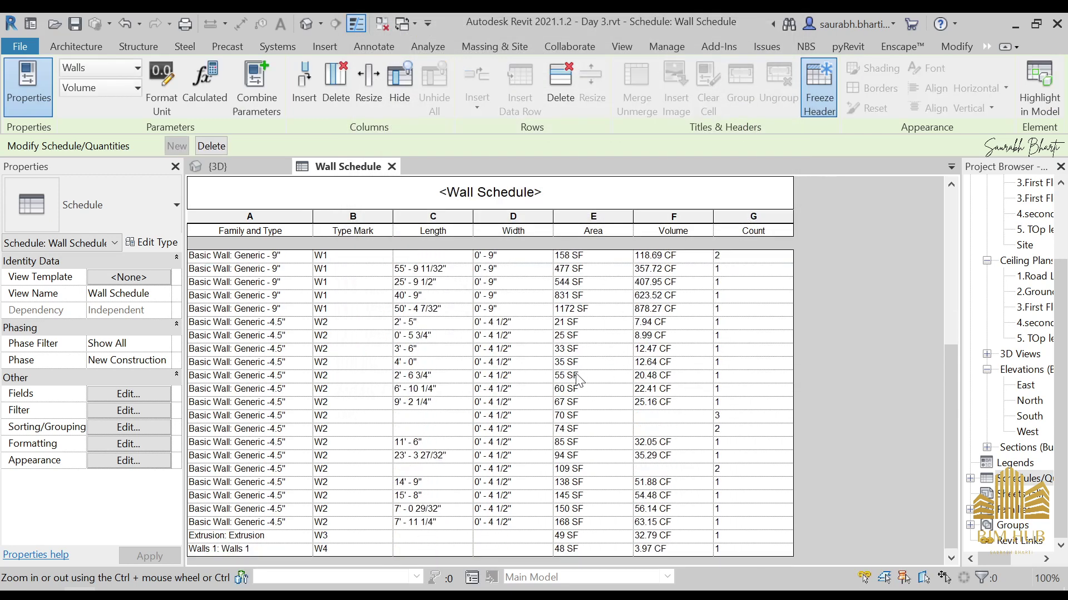
pyautogui.scroll(10, 554, 306)
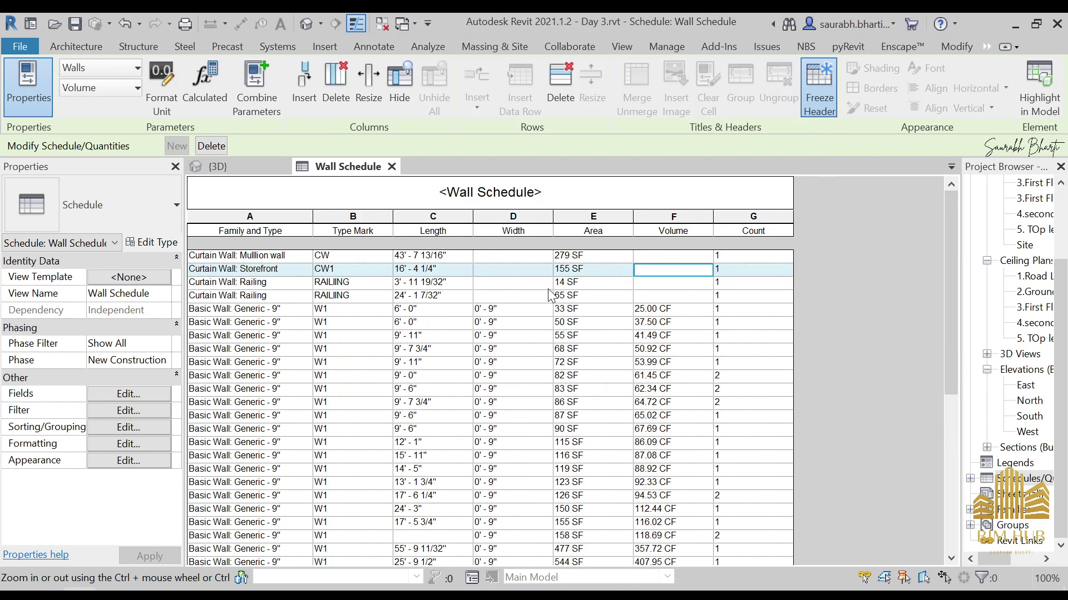
pyautogui.scroll(-7, 596, 356)
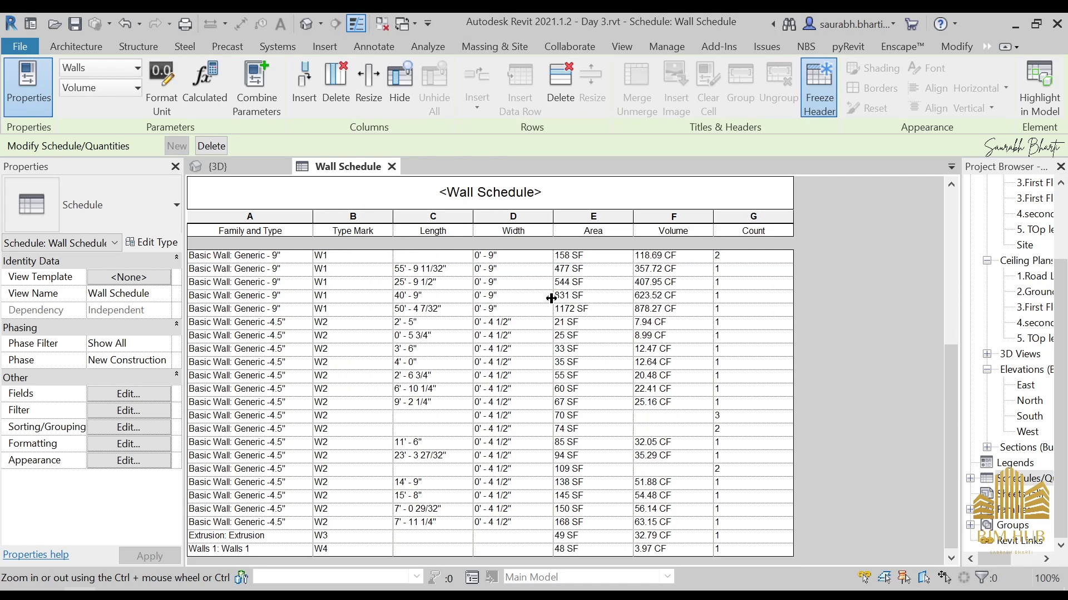
pyautogui.scroll(8, 574, 500)
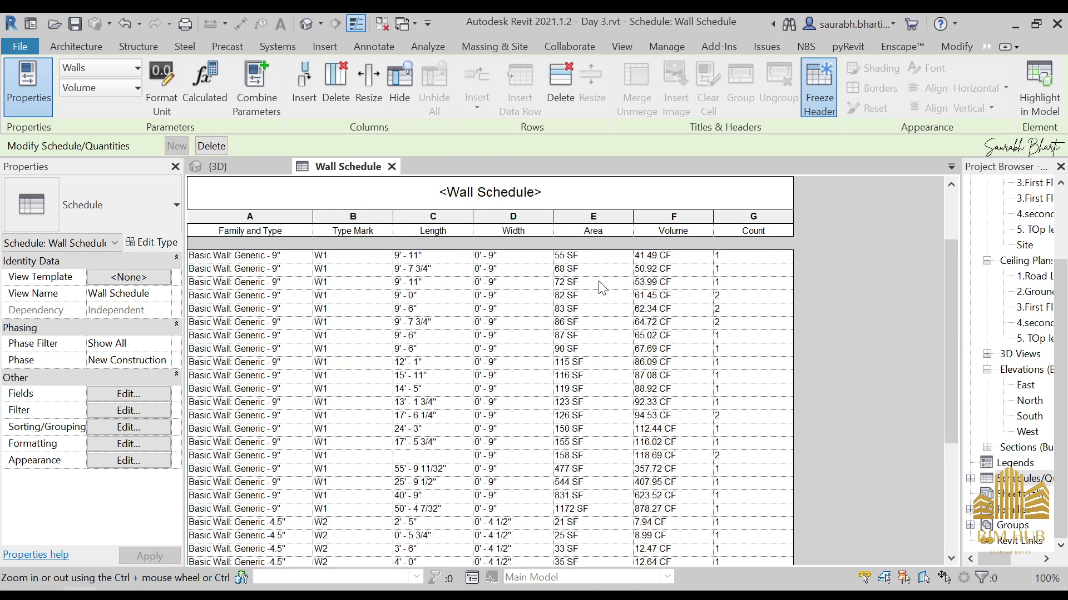
# - Set the wall schedule's second sort level to Volume, ascending, and check the rows
pyautogui.click(140, 414)
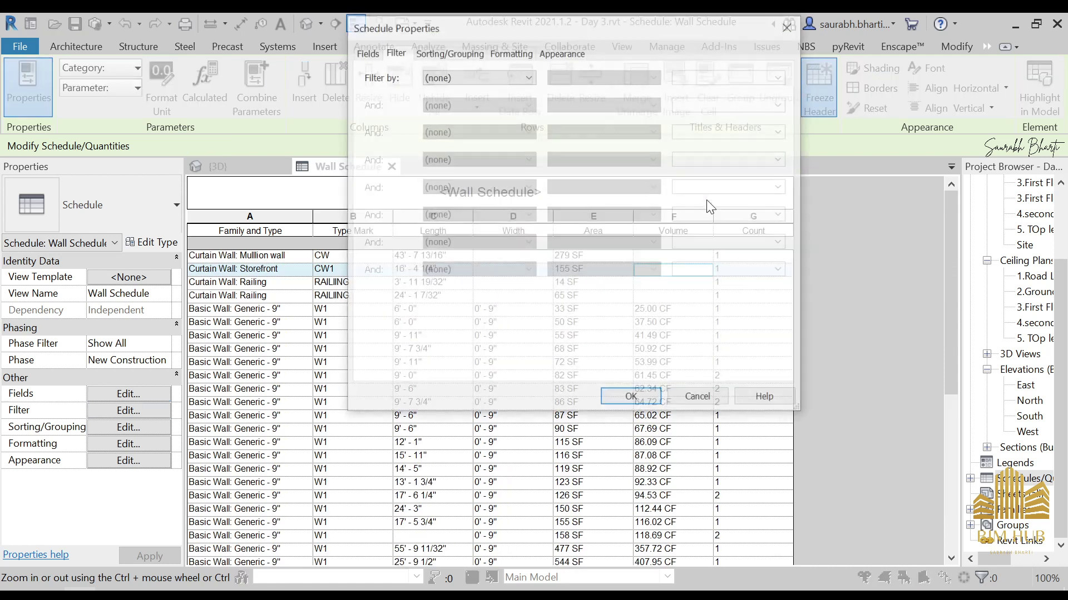
pyautogui.click(471, 52)
pyautogui.click(509, 125)
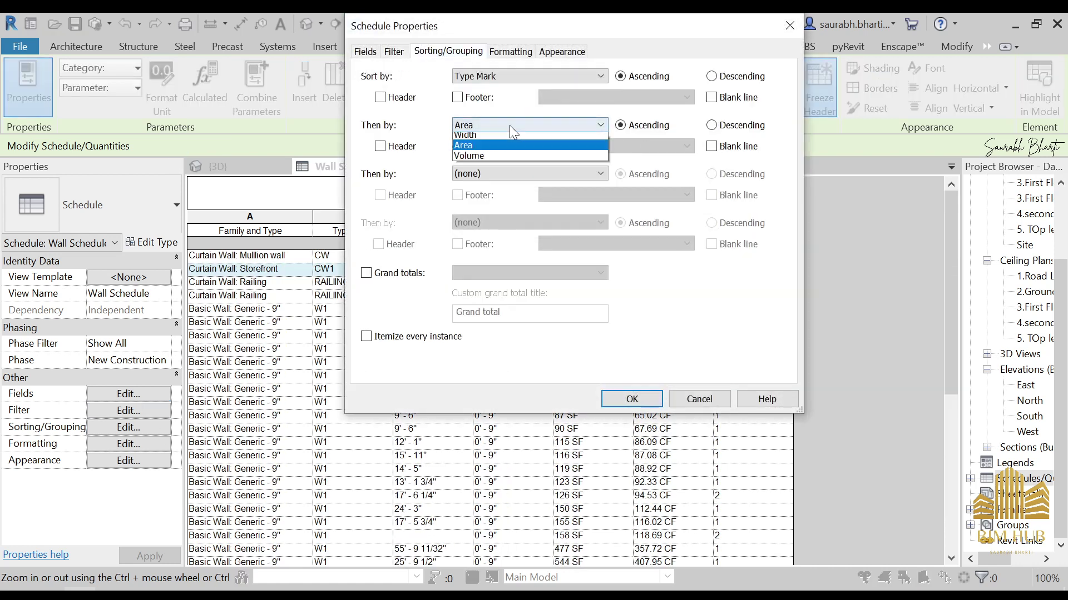
pyautogui.click(495, 202)
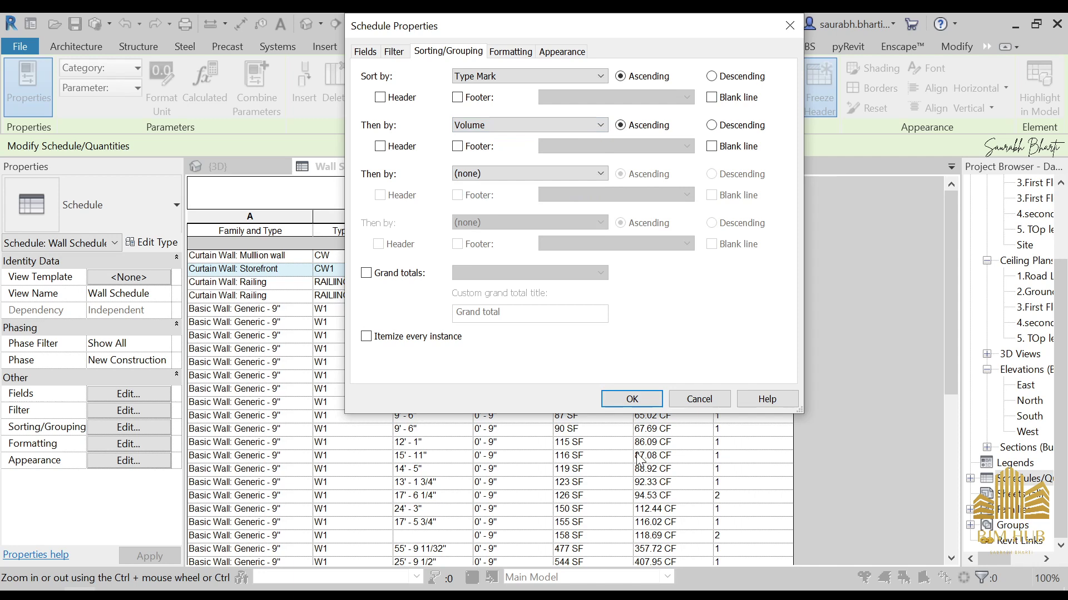
pyautogui.click(629, 399)
pyautogui.scroll(-10, 695, 389)
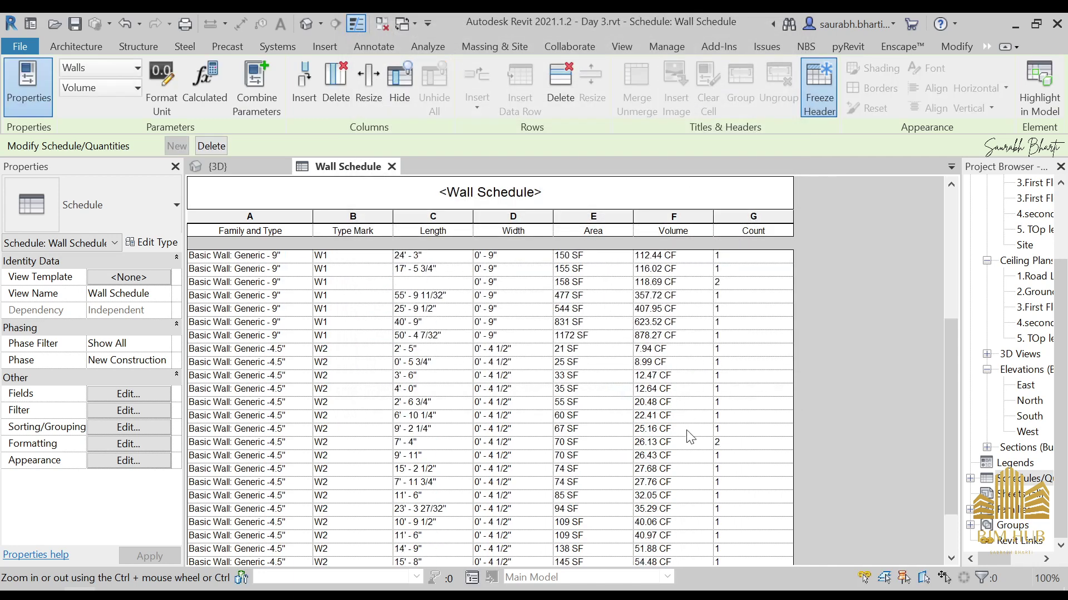
# - Switch the wall schedule's second sort level back to Area and check the regrouped rows
pyautogui.scroll(10, 667, 473)
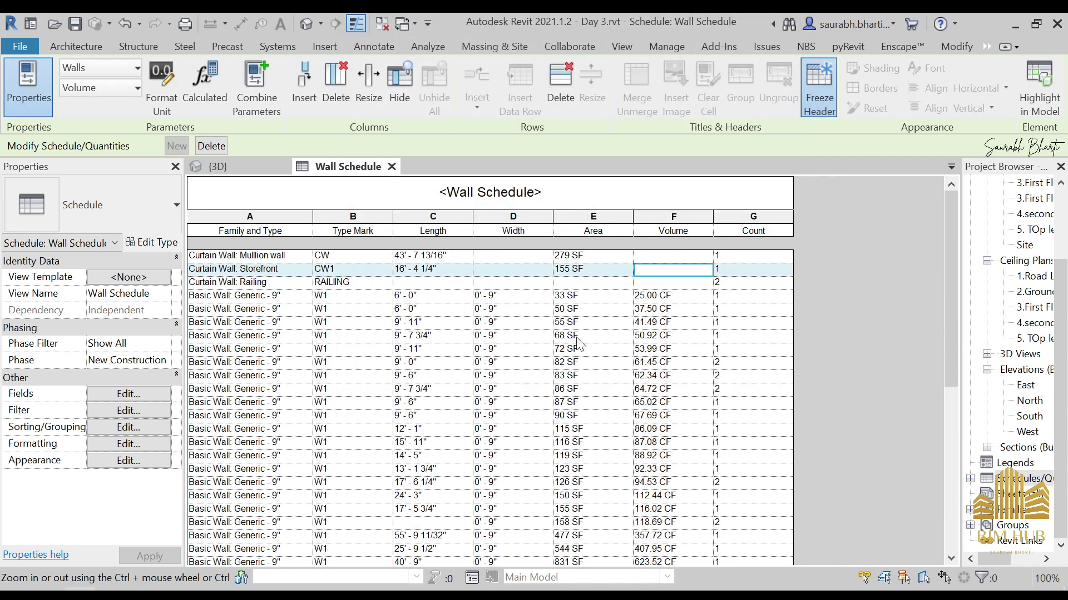
pyautogui.click(556, 283)
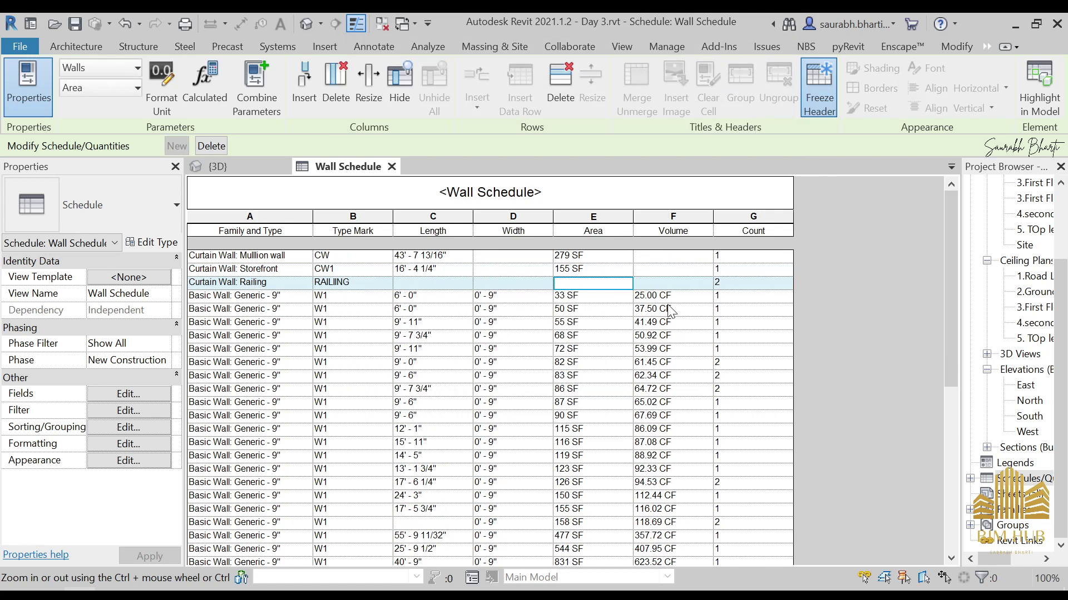
pyautogui.click(130, 411)
pyautogui.click(449, 53)
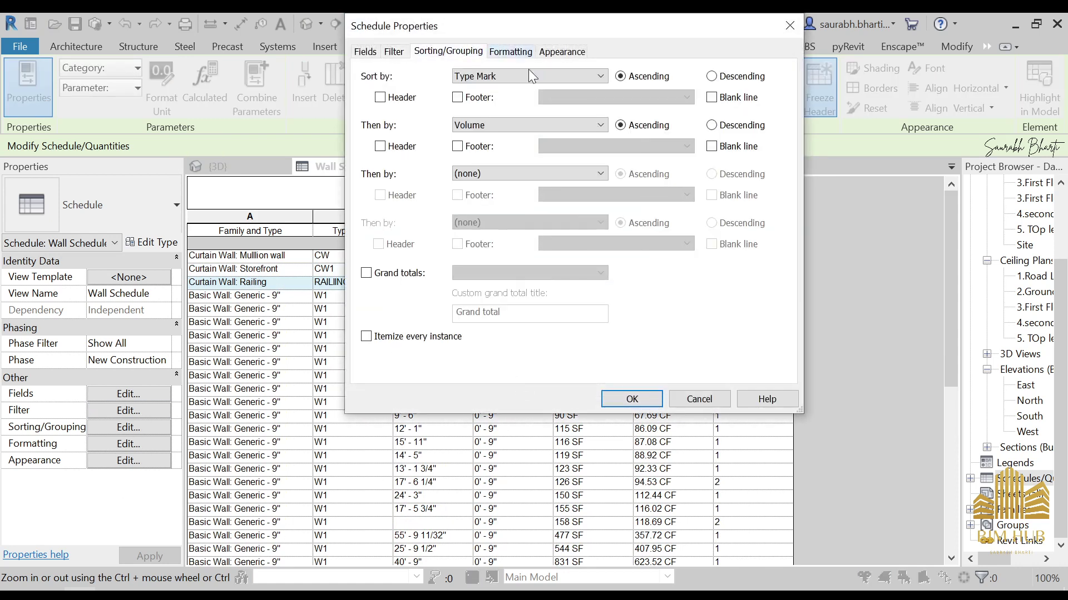
pyautogui.click(549, 128)
pyautogui.click(495, 190)
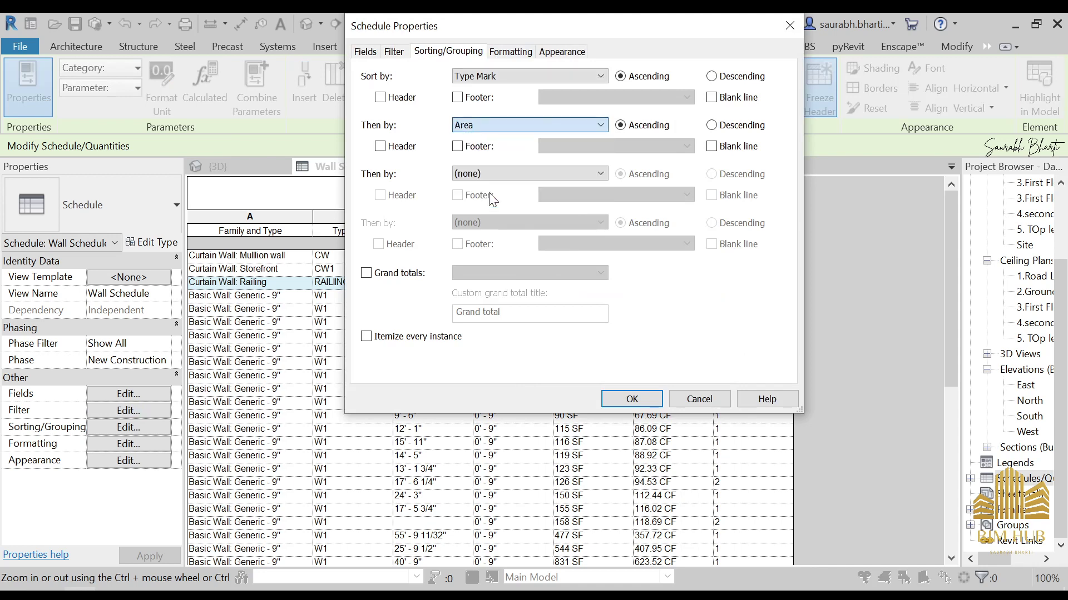
pyautogui.click(655, 405)
pyautogui.scroll(-5, 590, 311)
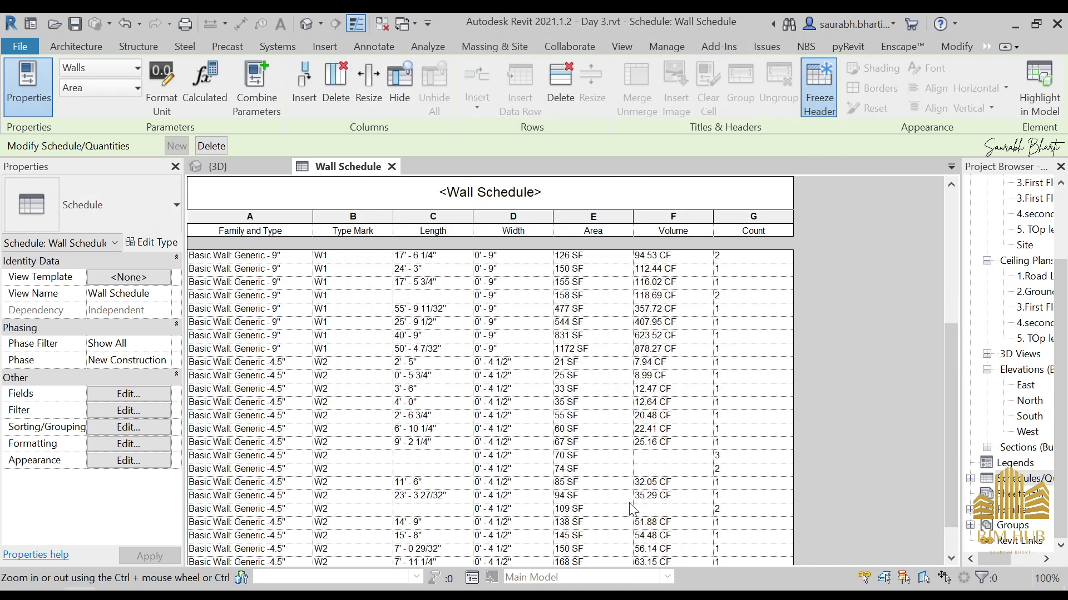
pyautogui.scroll(5, 584, 489)
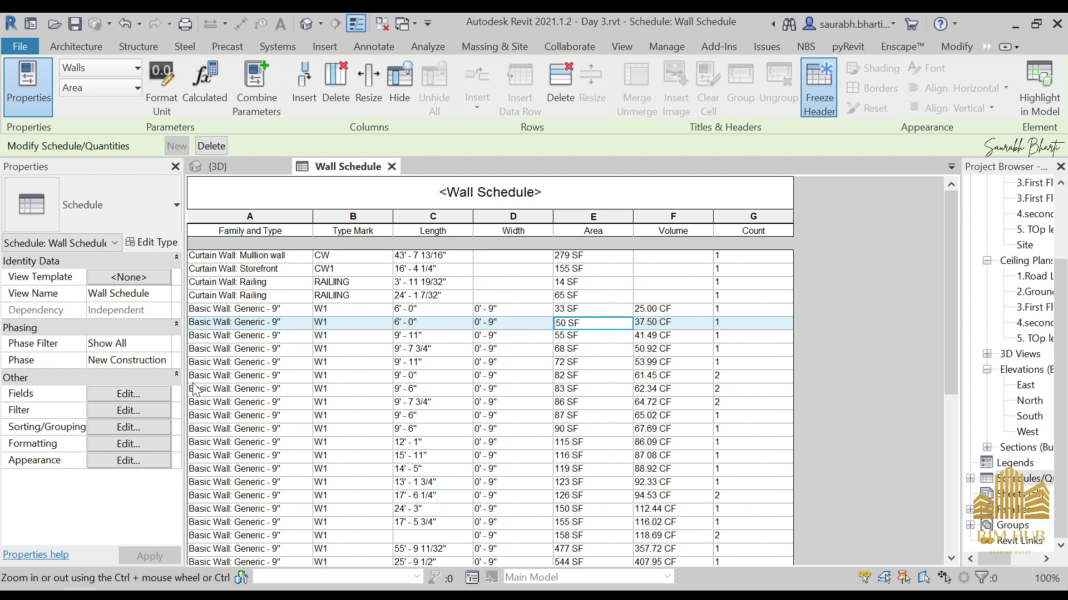
# - Remove the wall schedule's second sort level so rows are sorted by Type Mark only
pyautogui.click(159, 427)
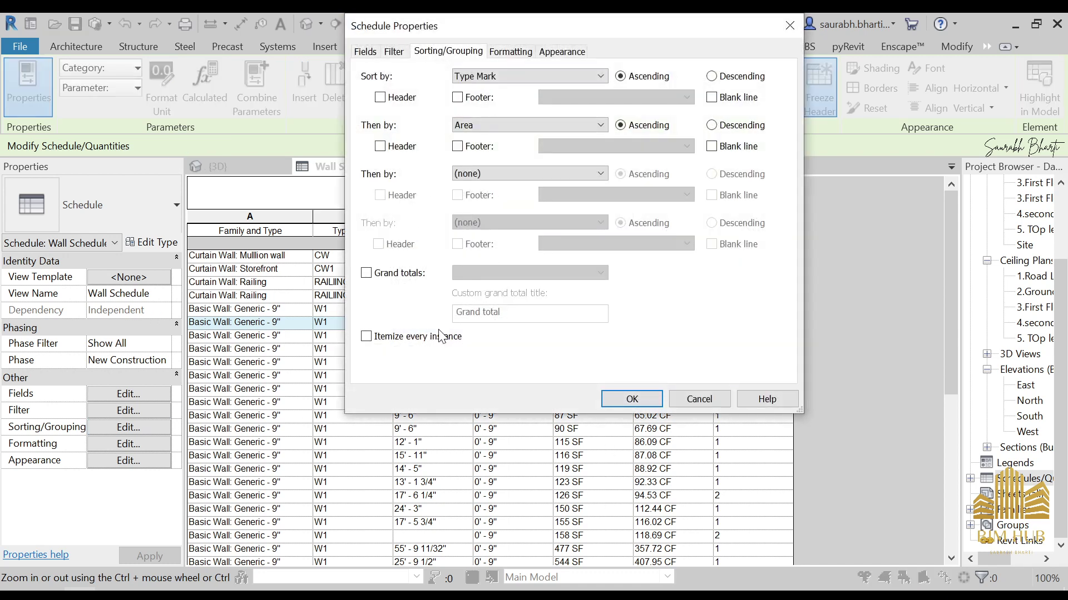
pyautogui.click(646, 398)
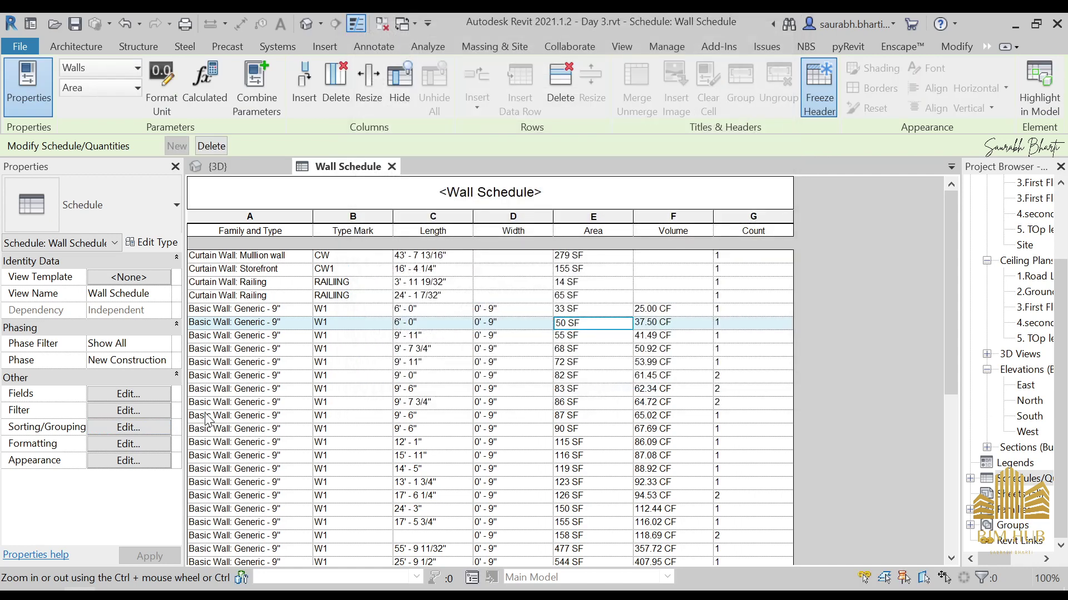
pyautogui.click(165, 410)
pyautogui.click(477, 52)
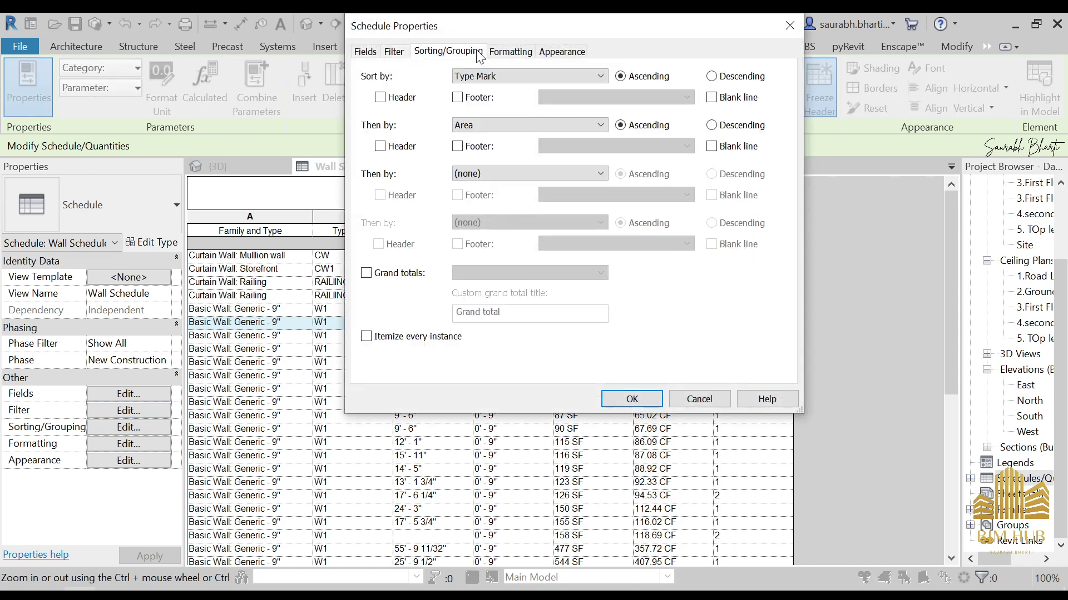
pyautogui.click(516, 124)
pyautogui.click(510, 136)
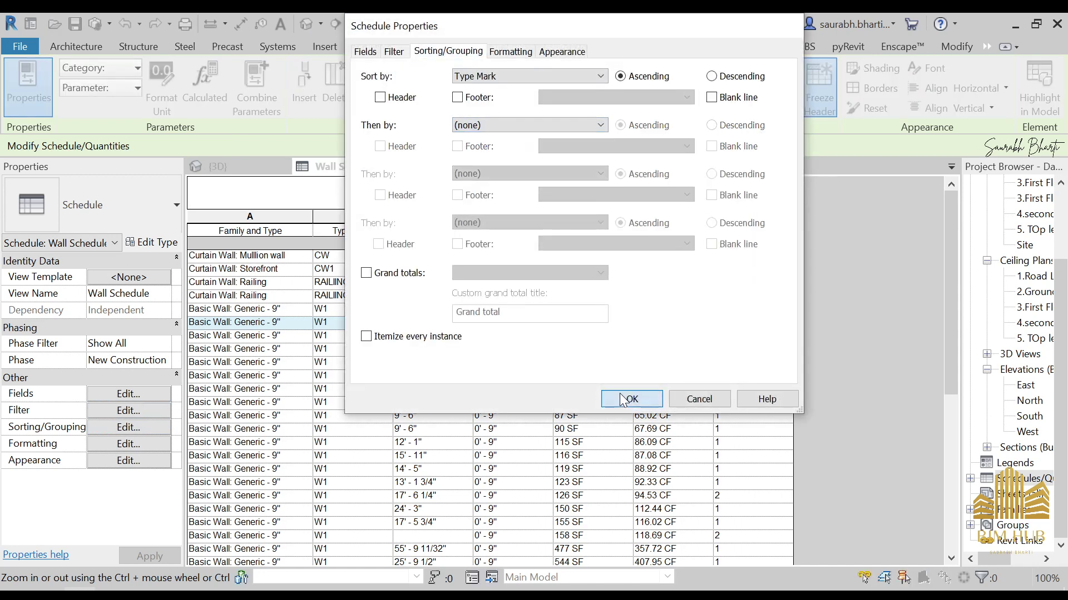
pyautogui.click(632, 399)
pyautogui.click(513, 255)
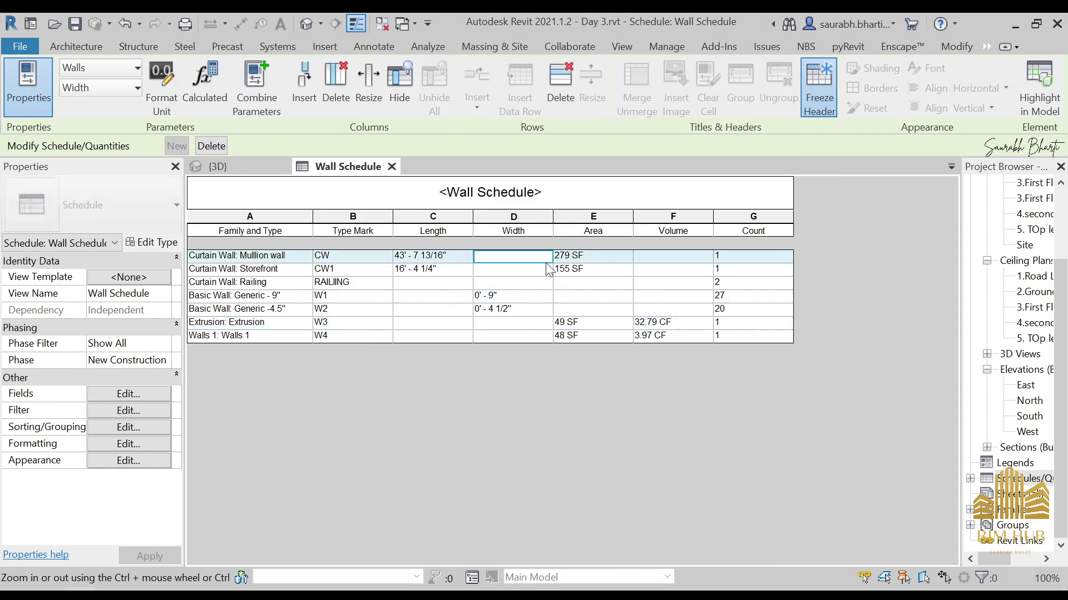
pyautogui.click(513, 269)
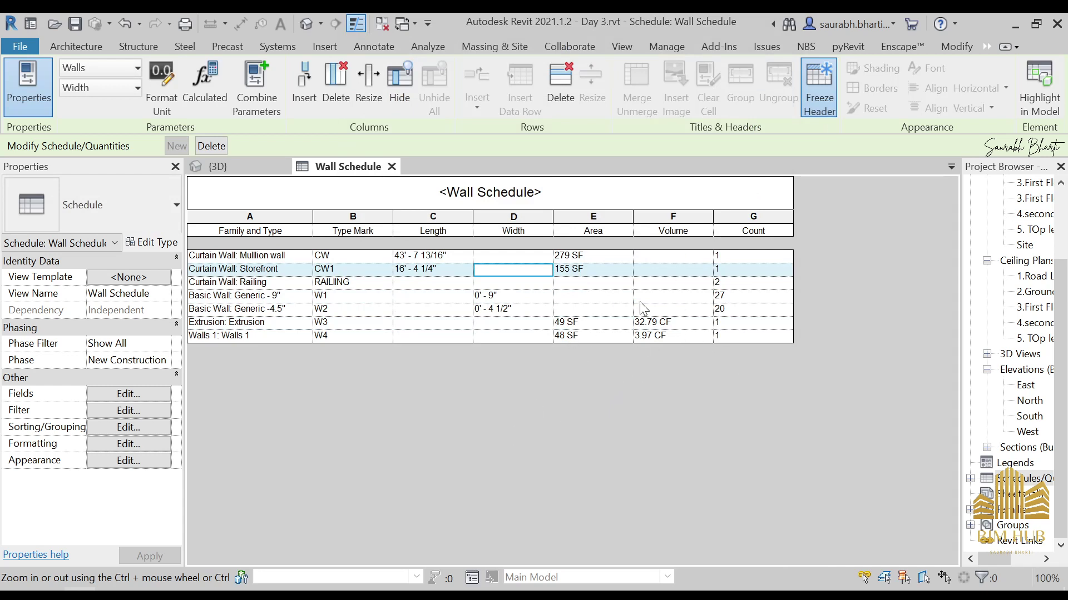
# - Enable grand totals for the wall schedule with the Totals only option
pyautogui.click(139, 410)
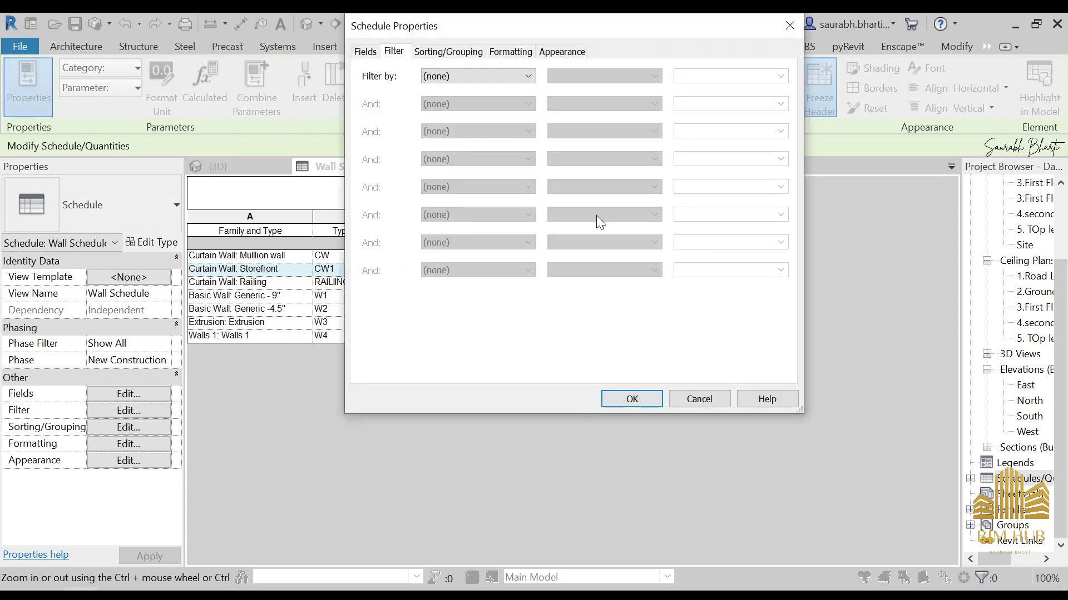
pyautogui.click(447, 52)
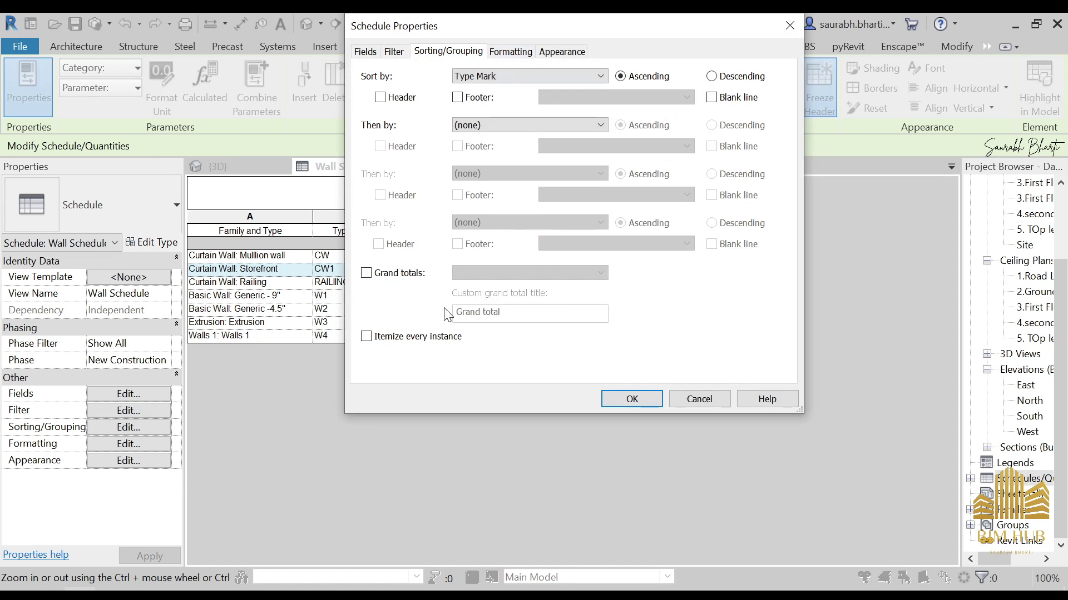
pyautogui.click(420, 274)
pyautogui.click(504, 272)
pyautogui.click(500, 310)
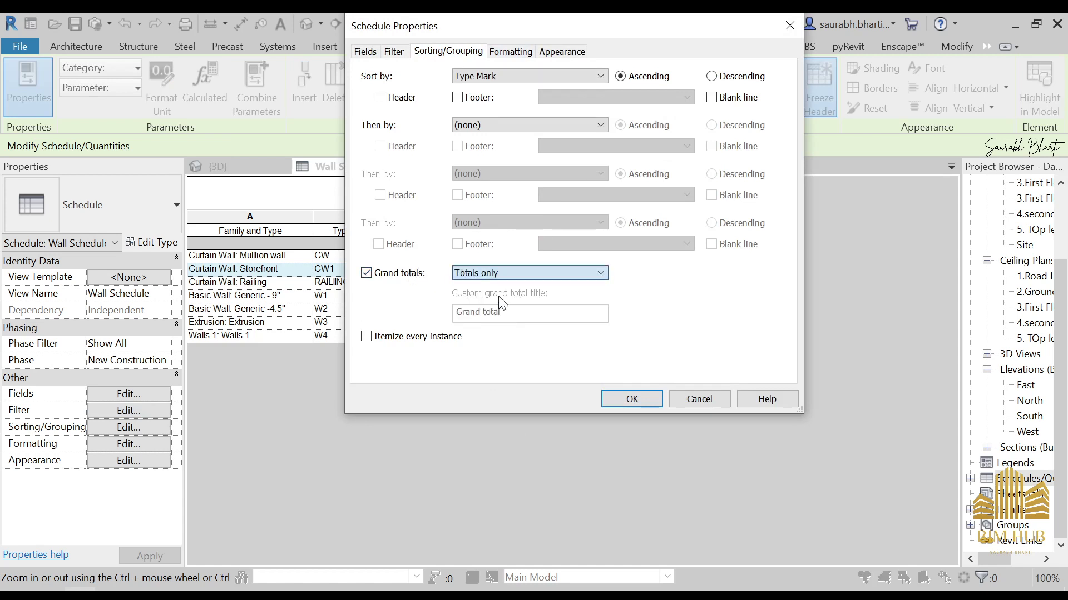
# - Set the alignment of the Family and Type and Type Mark fields to Center in the schedule formatting
pyautogui.click(510, 53)
pyautogui.click(769, 186)
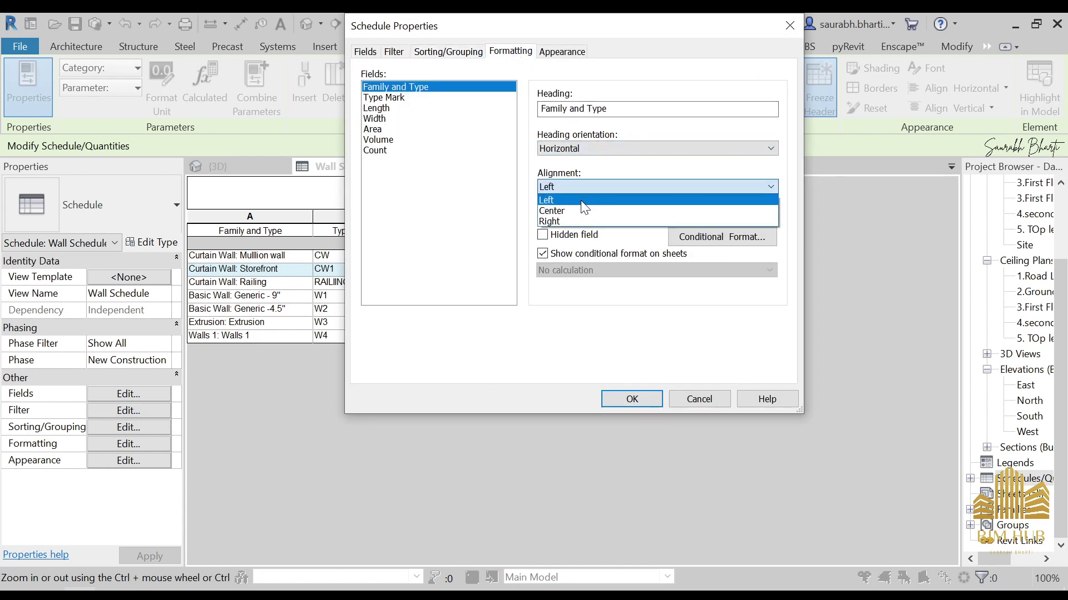
pyautogui.click(556, 206)
pyautogui.click(428, 100)
pyautogui.click(598, 187)
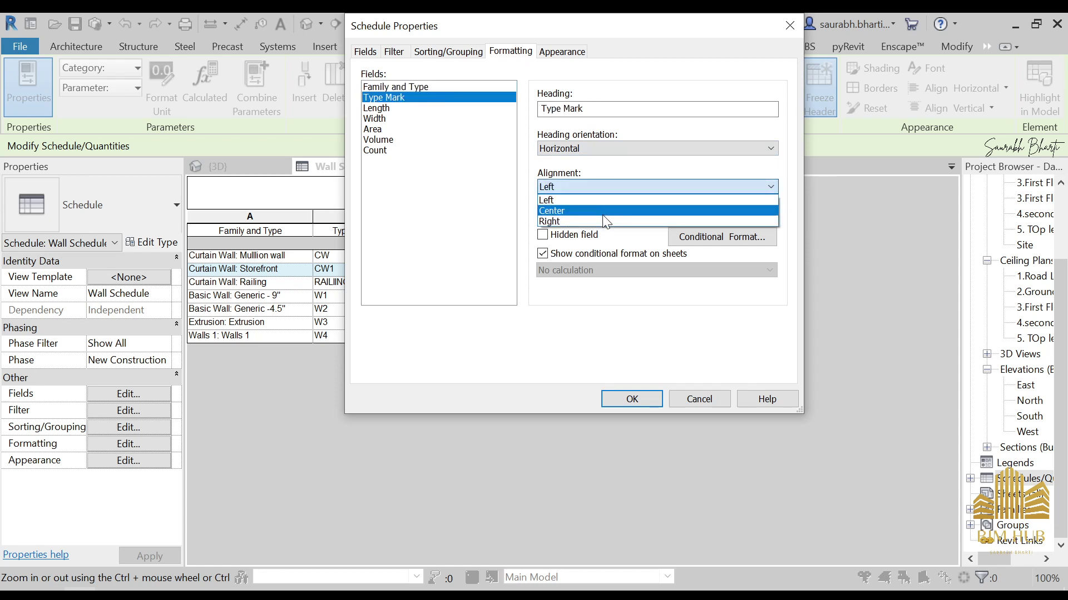
pyautogui.click(602, 213)
# - Set the alignment of the Length and Width fields to Center
pyautogui.click(466, 109)
pyautogui.click(599, 186)
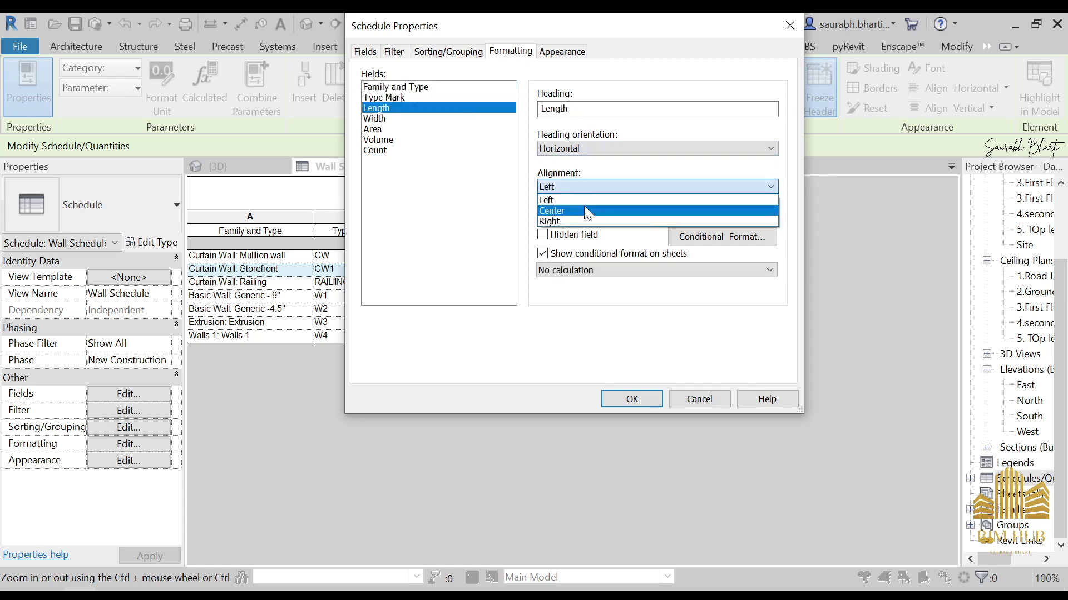
pyautogui.click(583, 206)
pyautogui.click(420, 118)
pyautogui.click(558, 187)
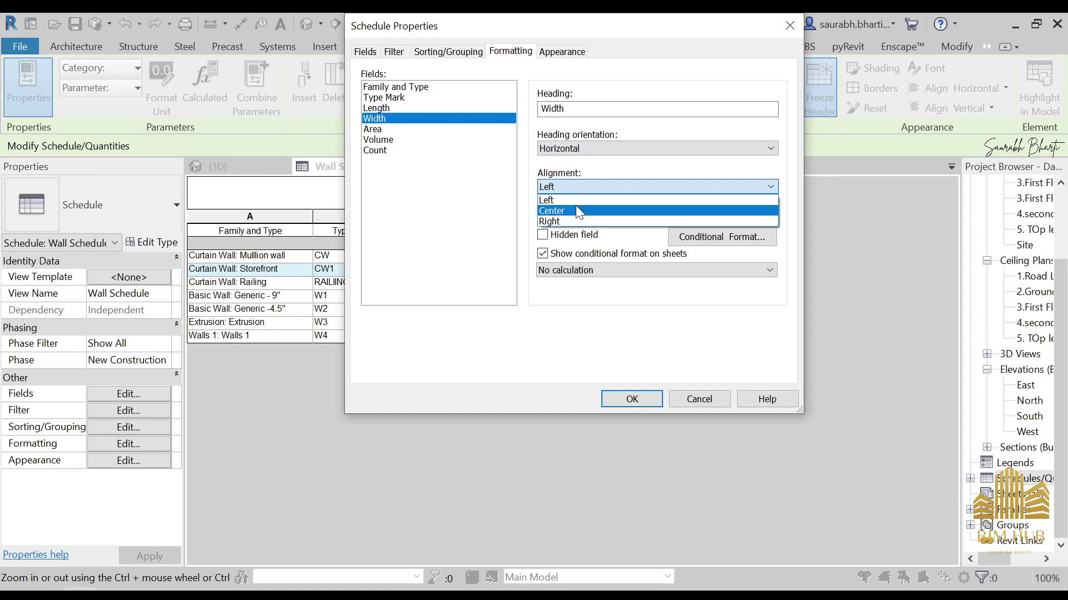
pyautogui.click(575, 205)
# - Center the Area field and set it to Calculate totals
pyautogui.click(444, 129)
pyautogui.click(628, 186)
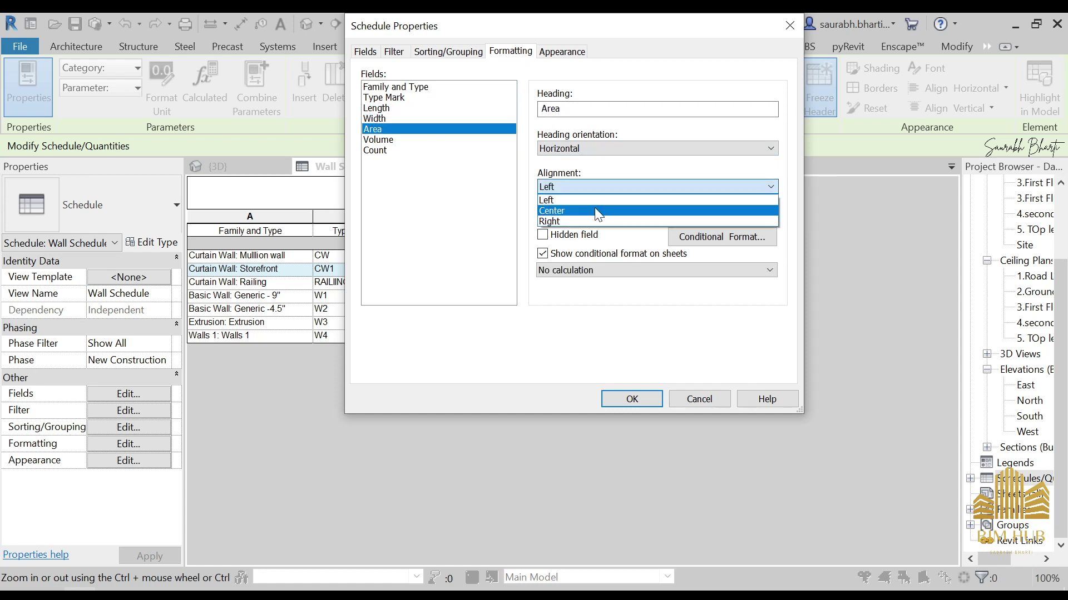
pyautogui.click(595, 208)
pyautogui.click(604, 270)
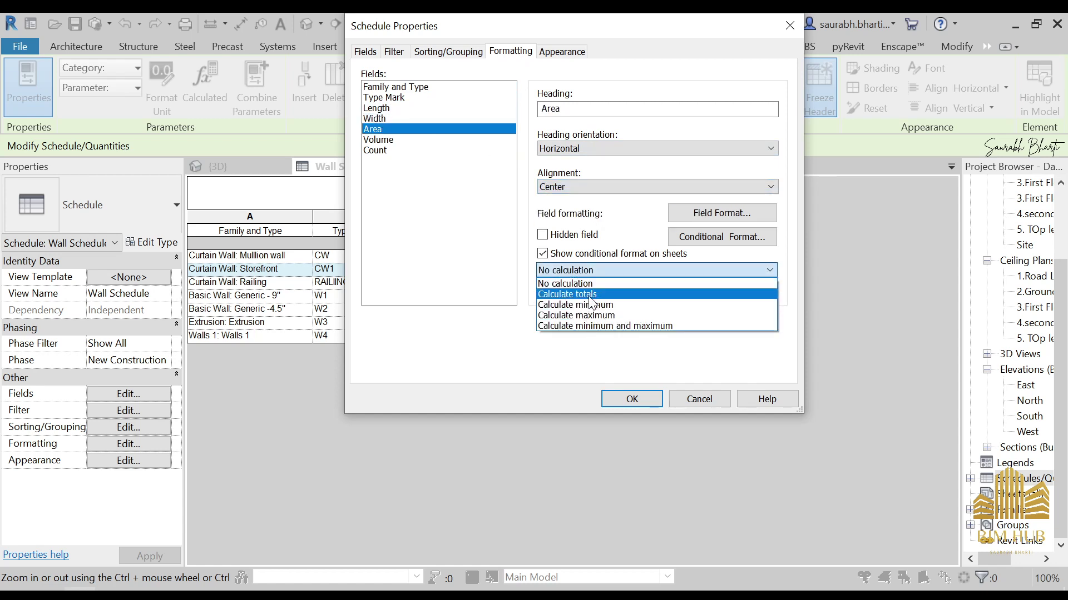
pyautogui.click(589, 294)
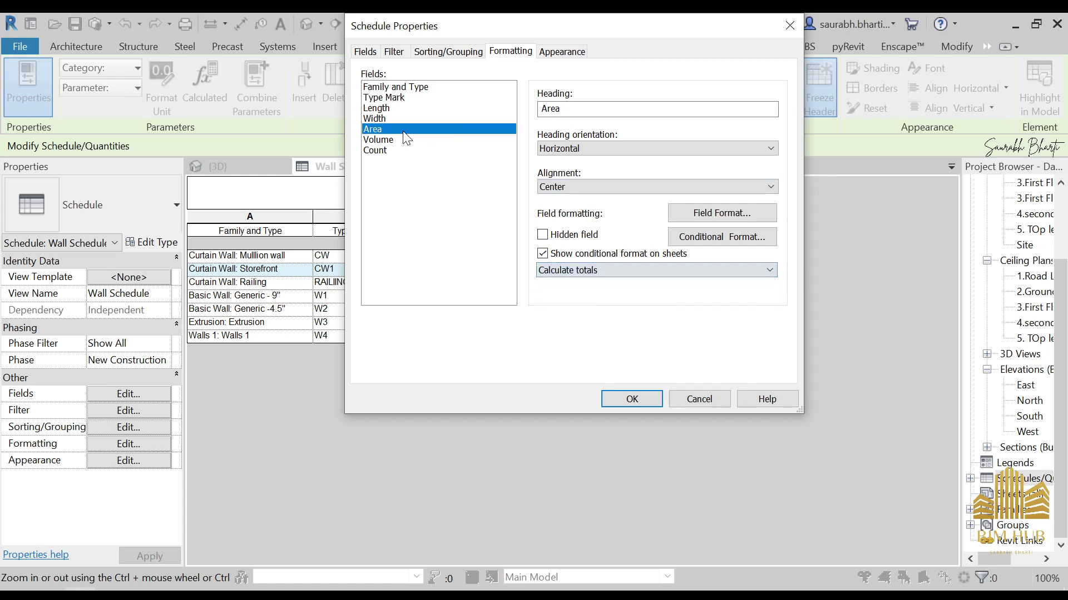
# - Set the Volume field to Calculate totals and center its alignment
pyautogui.click(406, 140)
pyautogui.click(633, 270)
pyautogui.click(589, 293)
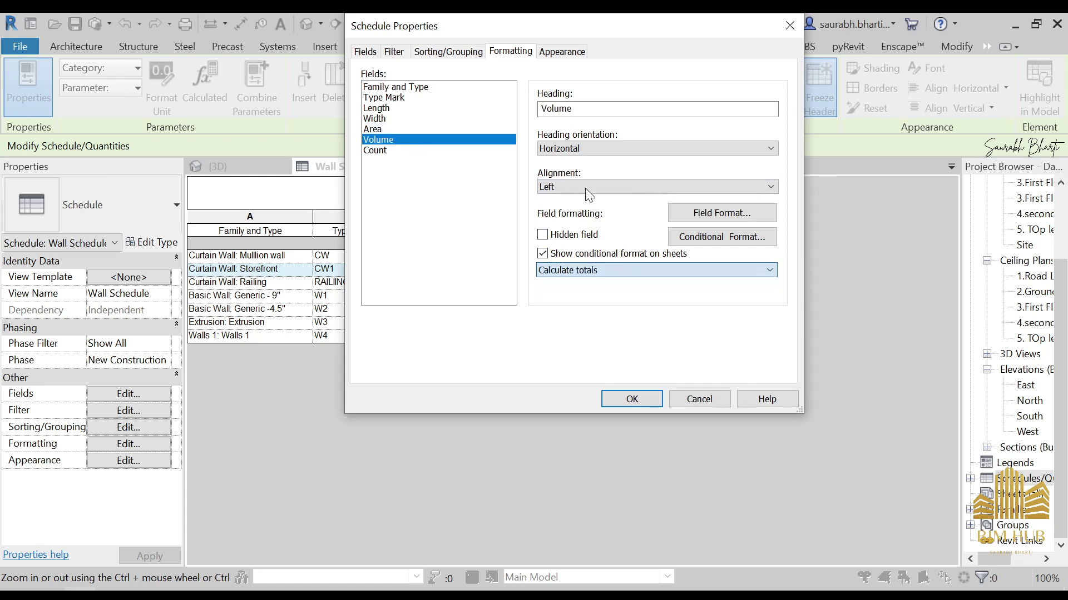
pyautogui.click(590, 186)
pyautogui.click(595, 212)
# - Center the Count field with Calculate totals, apply the schedule formatting and review the count, volume and area totals
pyautogui.click(494, 150)
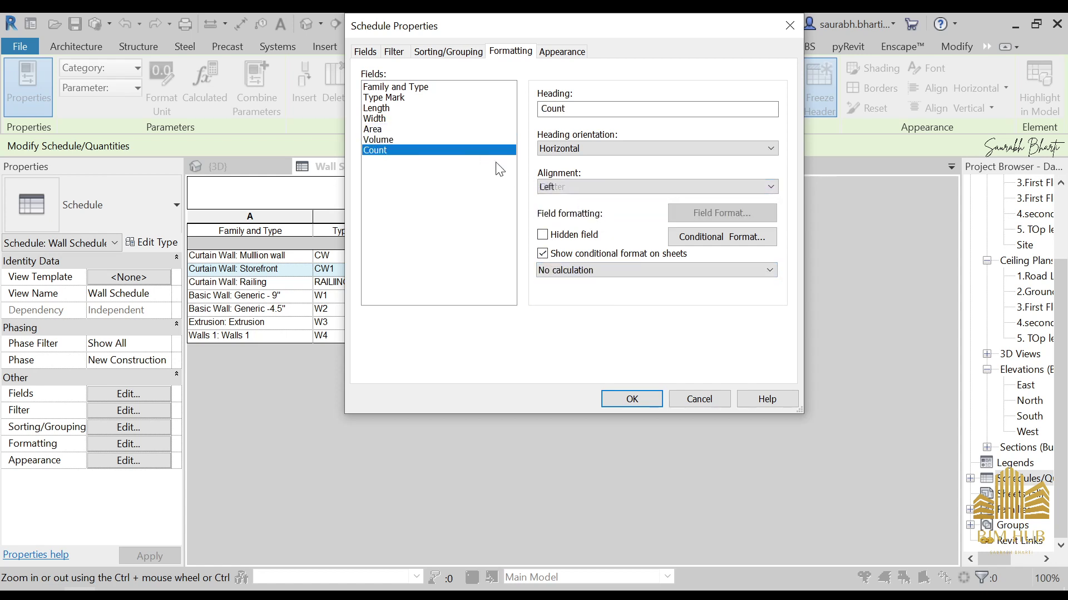
pyautogui.click(583, 188)
pyautogui.click(614, 211)
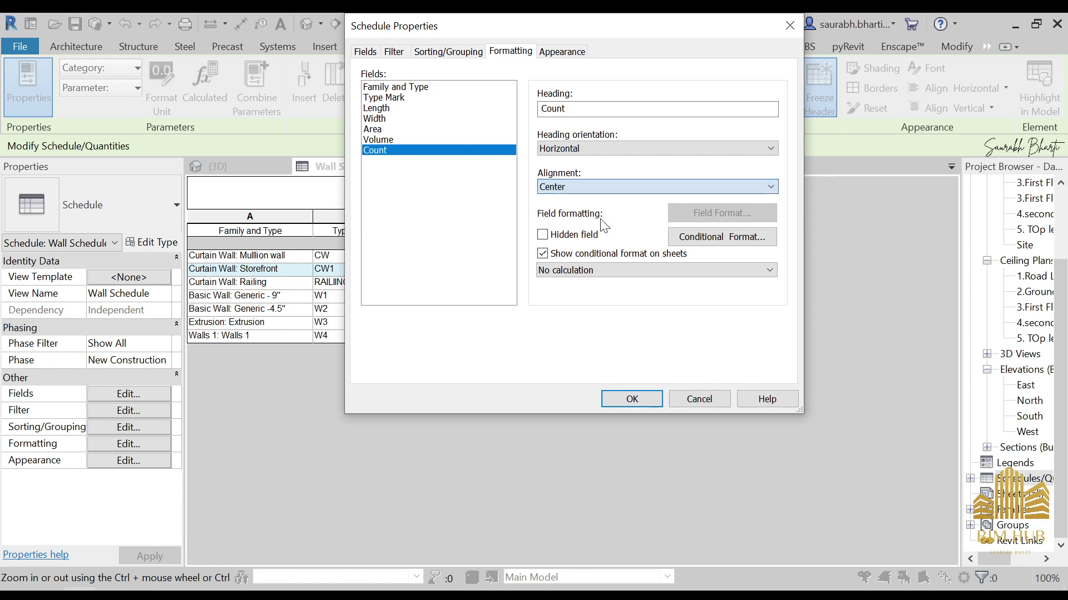
pyautogui.click(592, 270)
pyautogui.click(593, 292)
pyautogui.click(615, 400)
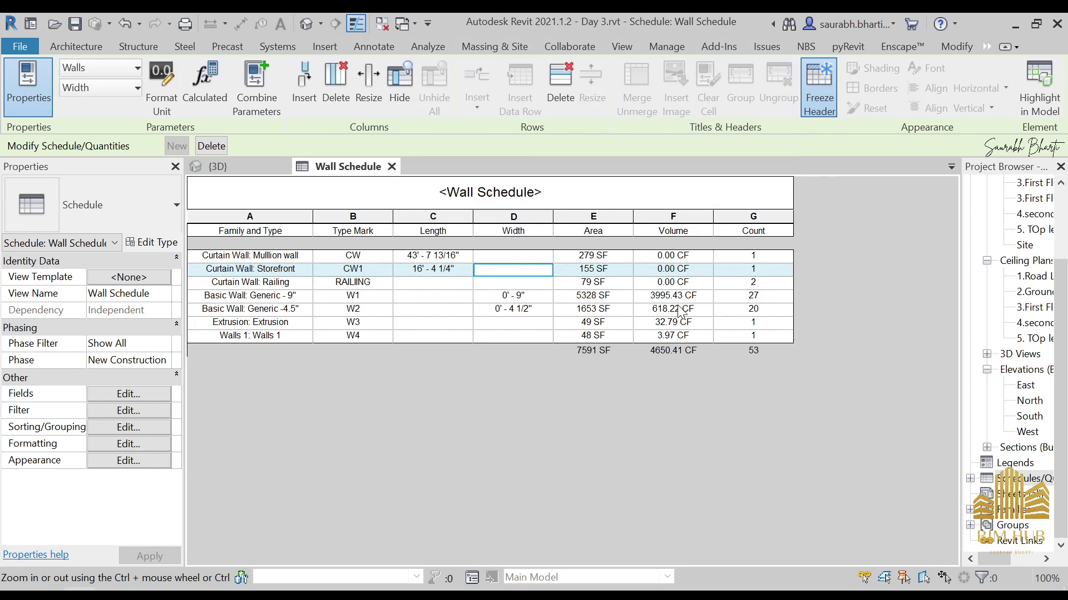
pyautogui.click(761, 337)
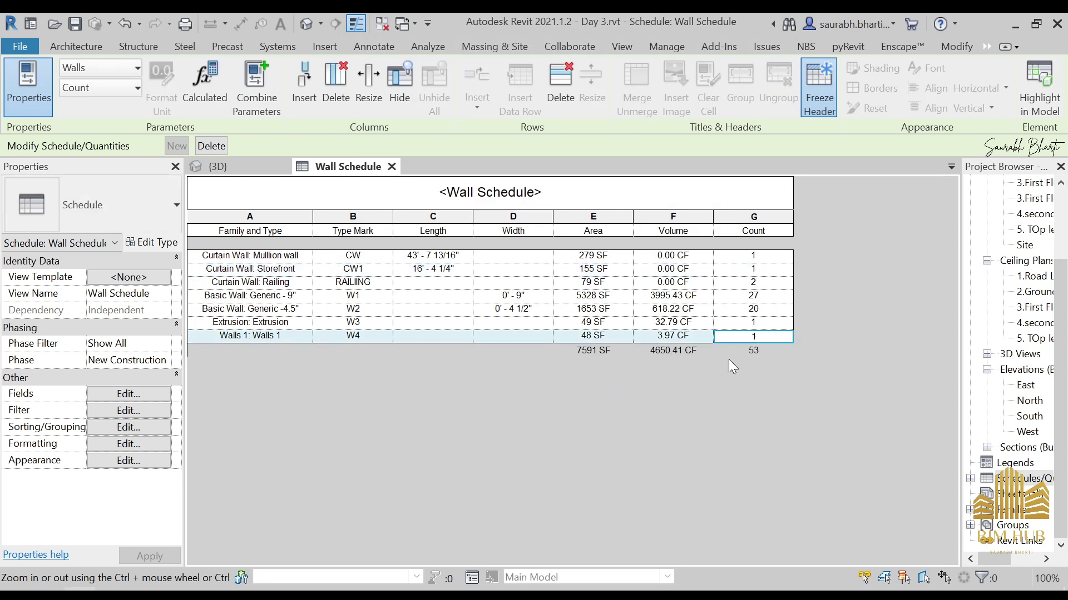
pyautogui.click(672, 311)
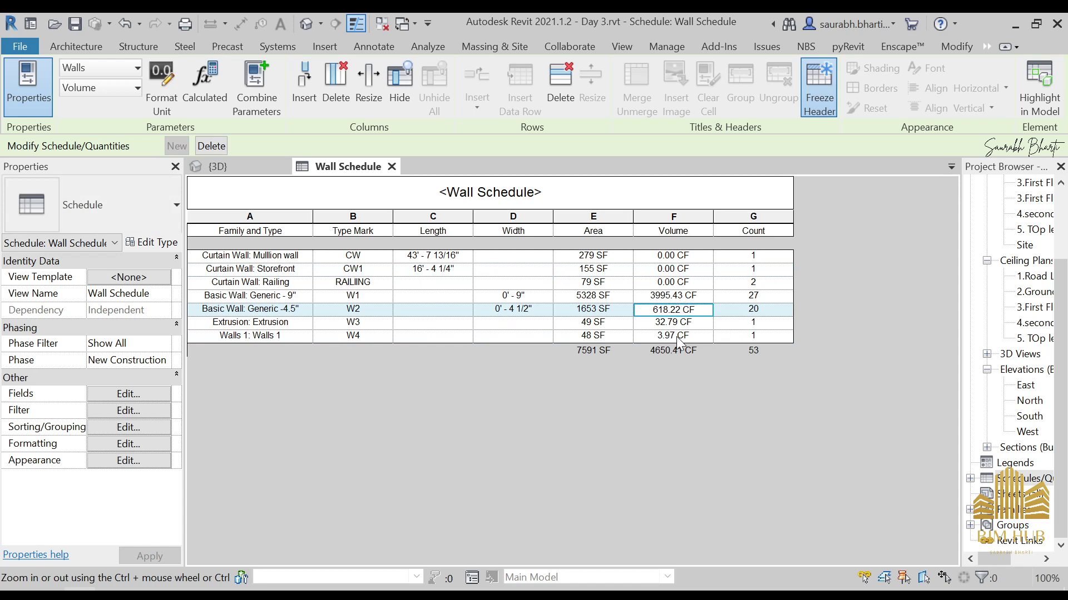
pyautogui.click(620, 334)
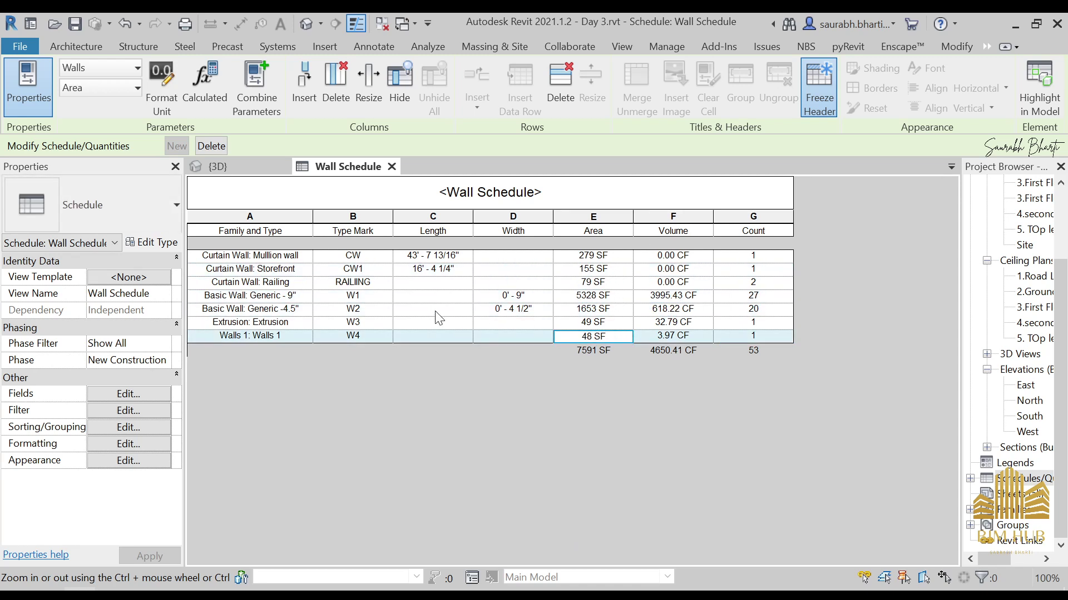
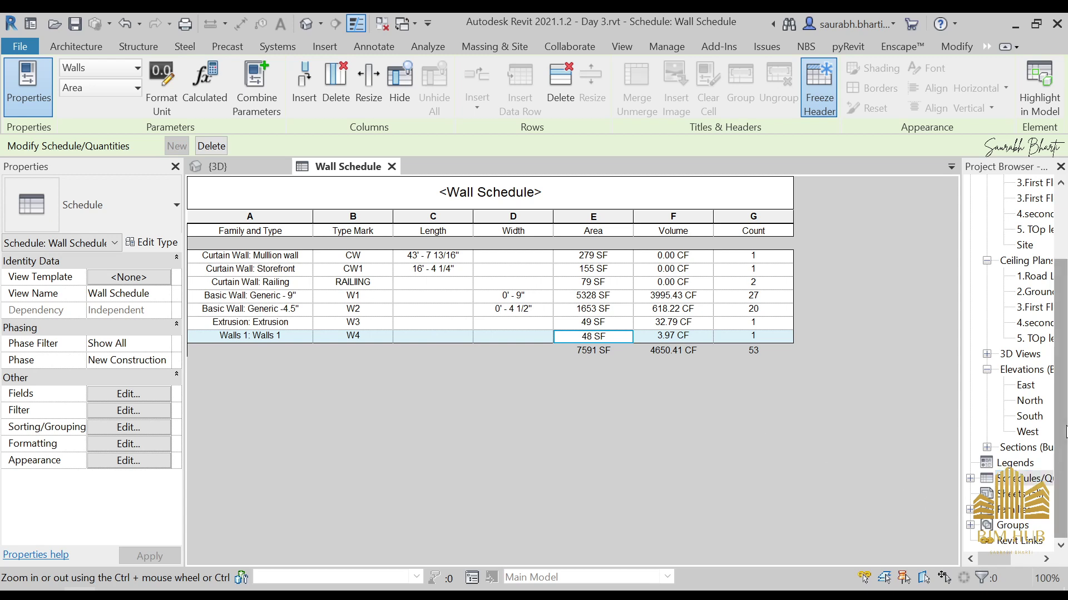
# - Create a new sheet in the project for the schedules
pyautogui.click(971, 480)
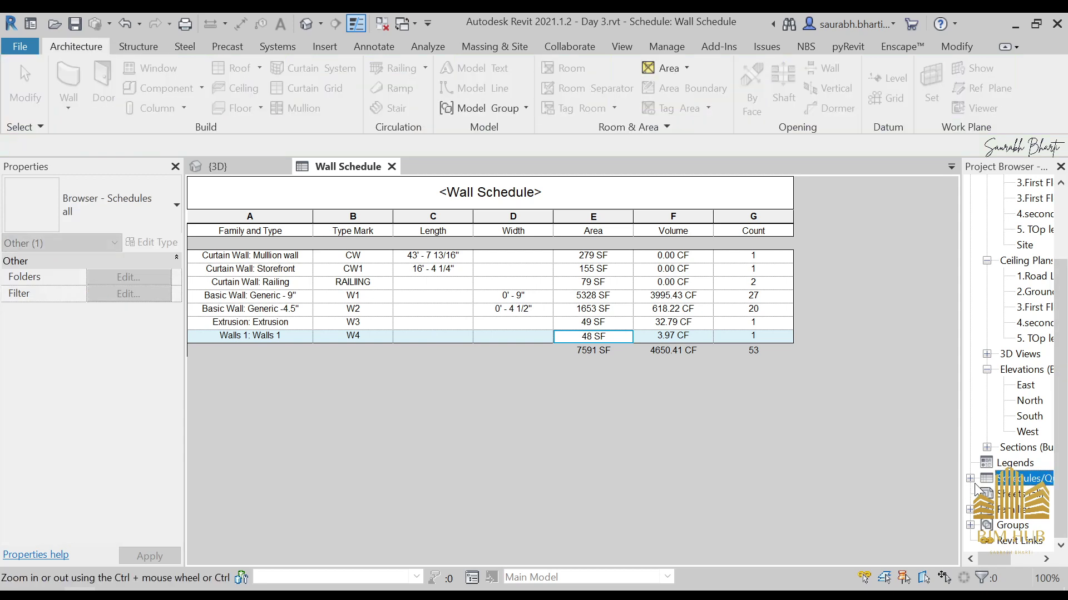
pyautogui.scroll(-1, 992, 470)
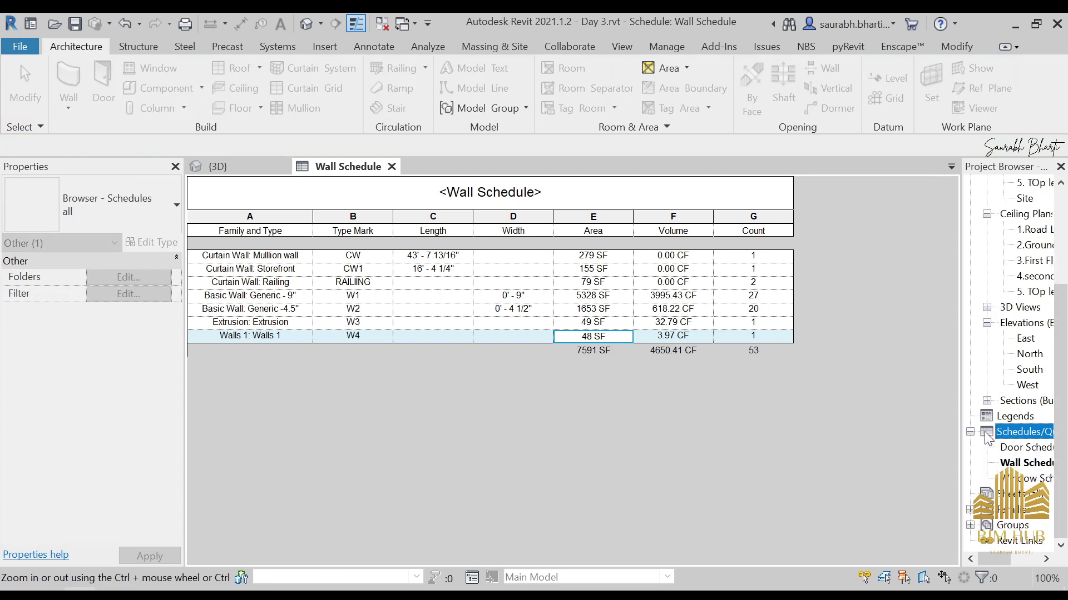
pyautogui.click(971, 432)
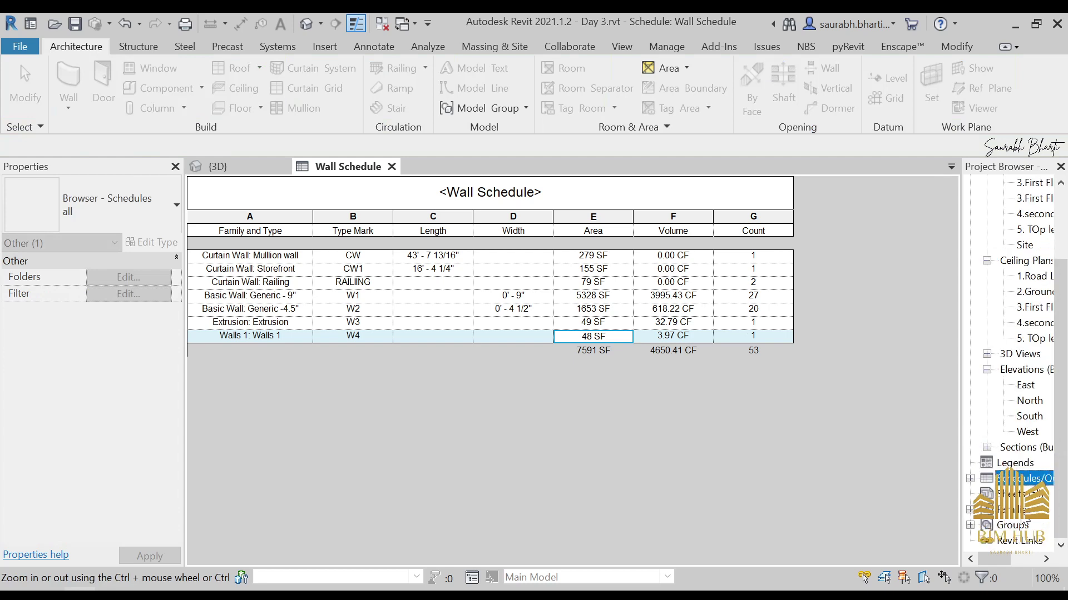
pyautogui.click(1015, 495)
pyautogui.rightClick(1014, 494)
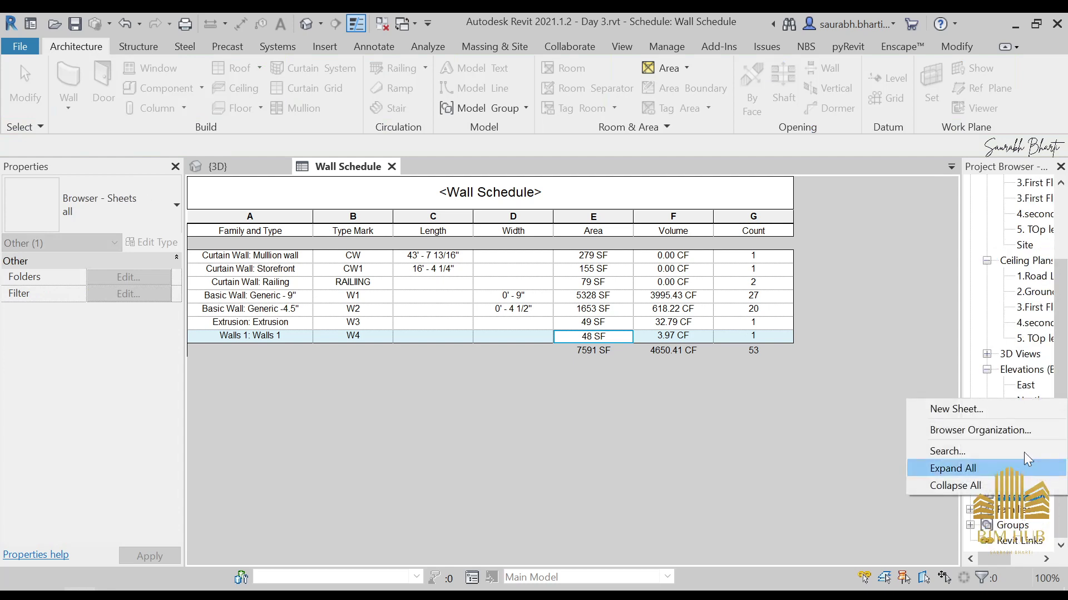
pyautogui.click(999, 414)
pyautogui.click(652, 492)
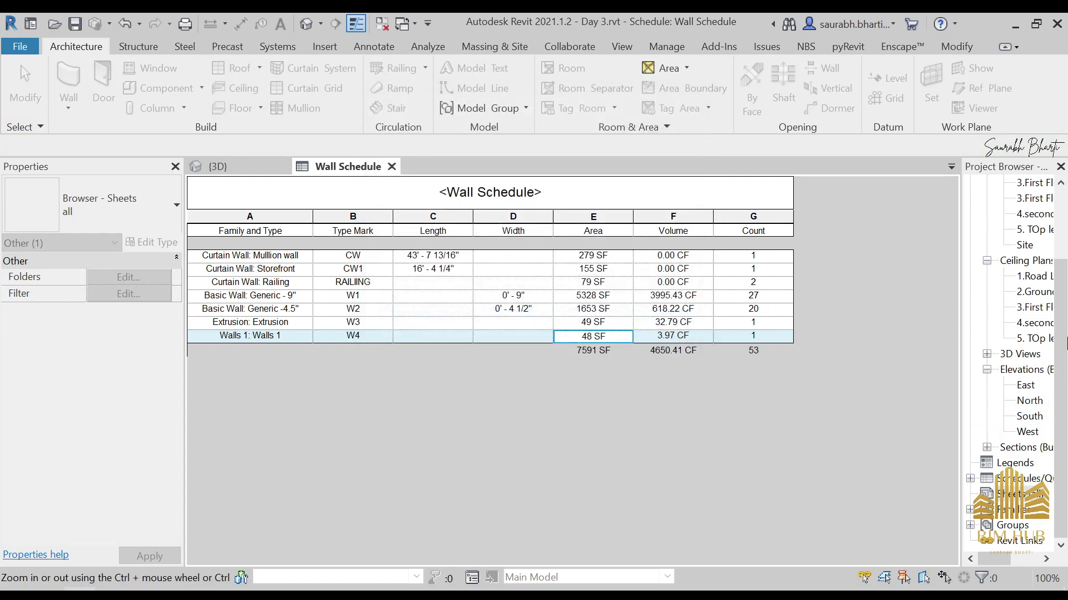
# - Duplicate the {3D} view under 3D Views
pyautogui.scroll(2, 1034, 276)
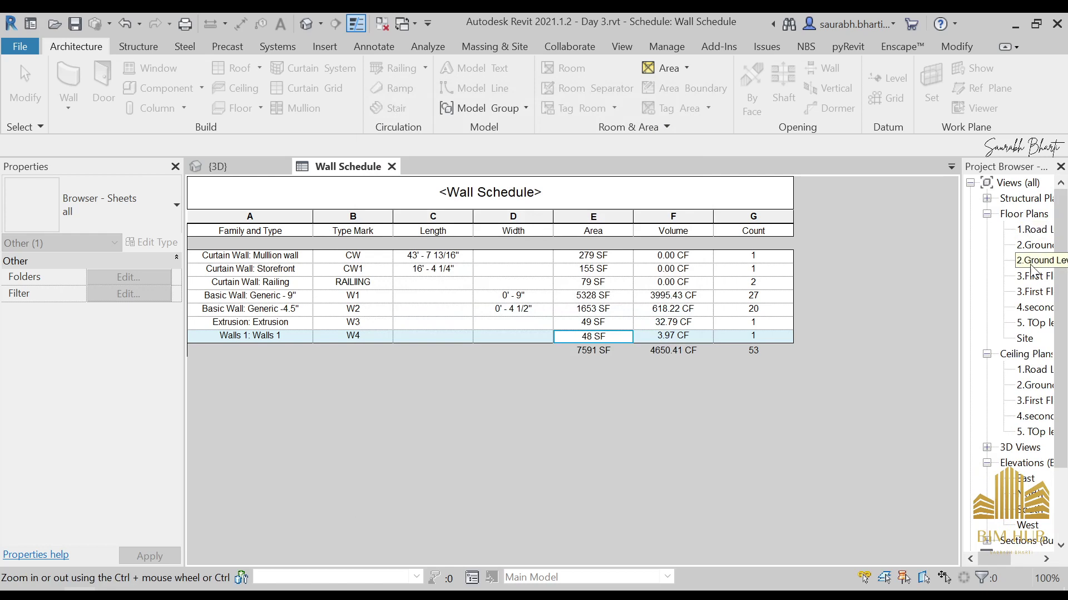
pyautogui.scroll(-2, 1022, 406)
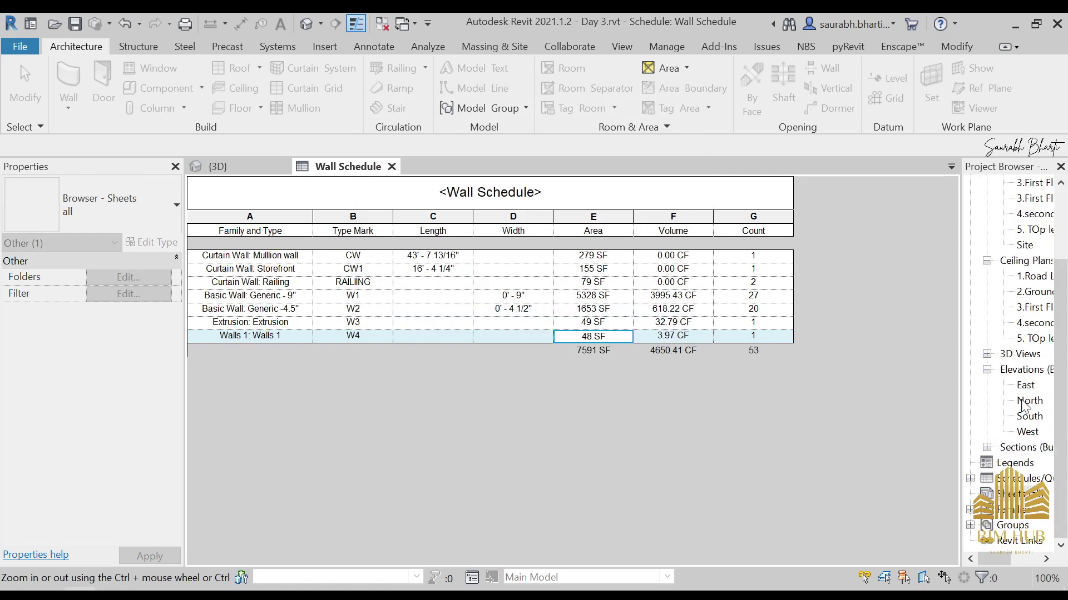
pyautogui.click(987, 354)
pyautogui.click(1023, 370)
pyautogui.rightClick(1023, 370)
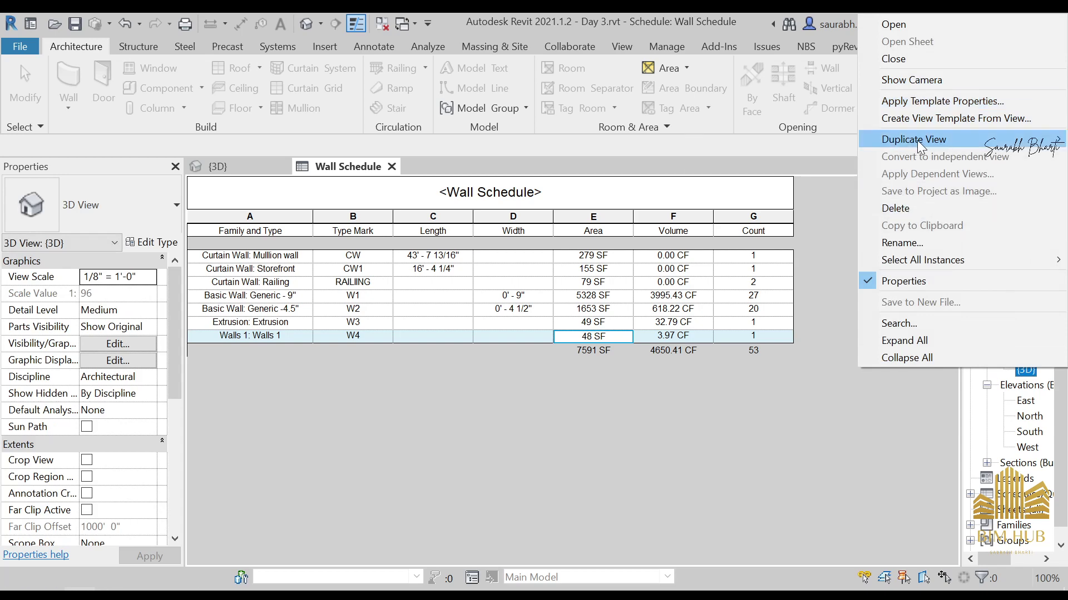
pyautogui.moveTo(917, 146)
pyautogui.click(823, 139)
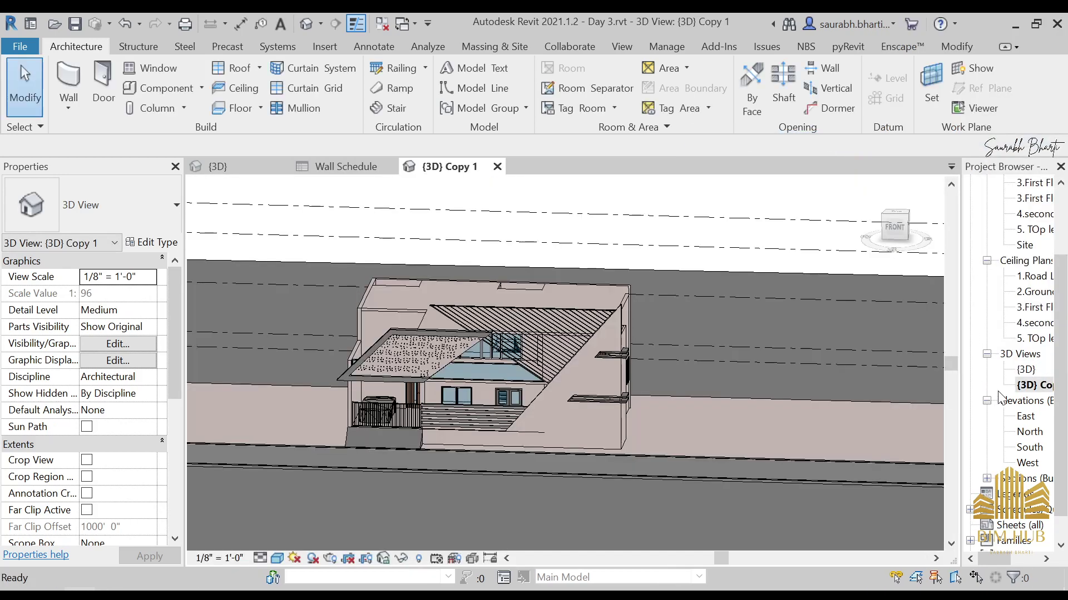
# - Duplicate the {3D} Copy 1 view to make a second copy of the 3D view
pyautogui.click(1026, 386)
pyautogui.rightClick(1026, 386)
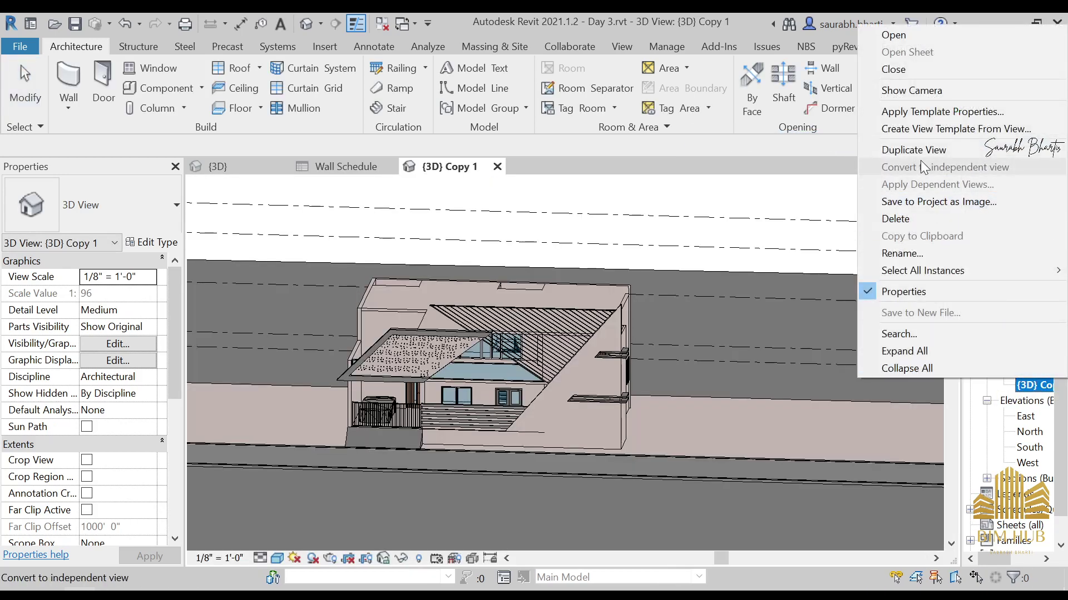
pyautogui.moveTo(917, 149)
pyautogui.click(728, 148)
# - Duplicate the {3D} Copy 1 Copy 1 view with detailing to make a third copy
pyautogui.click(1028, 402)
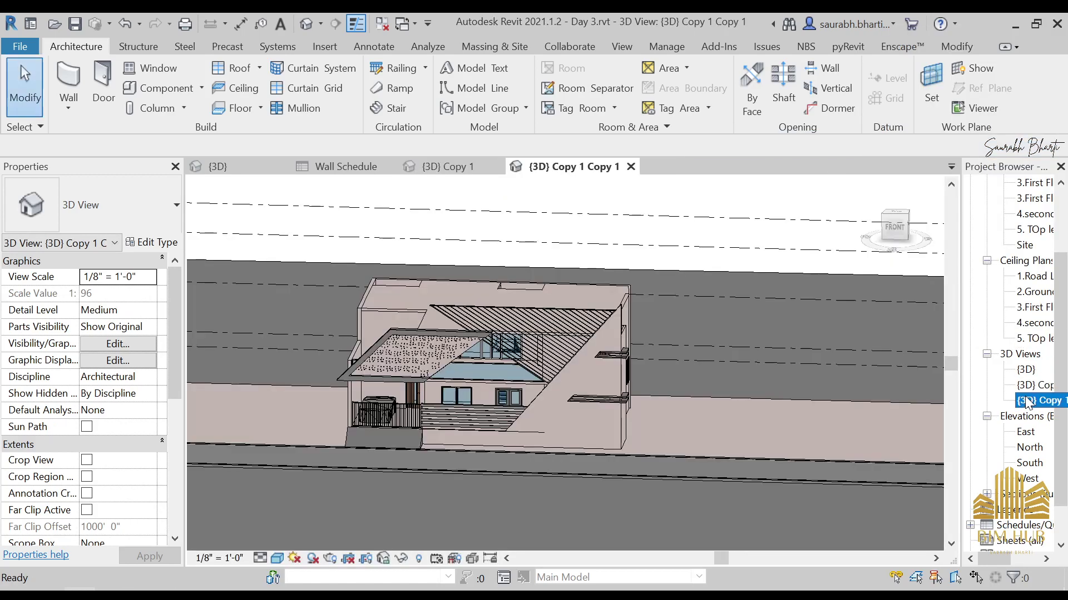
pyautogui.rightClick(1028, 401)
pyautogui.moveTo(917, 167)
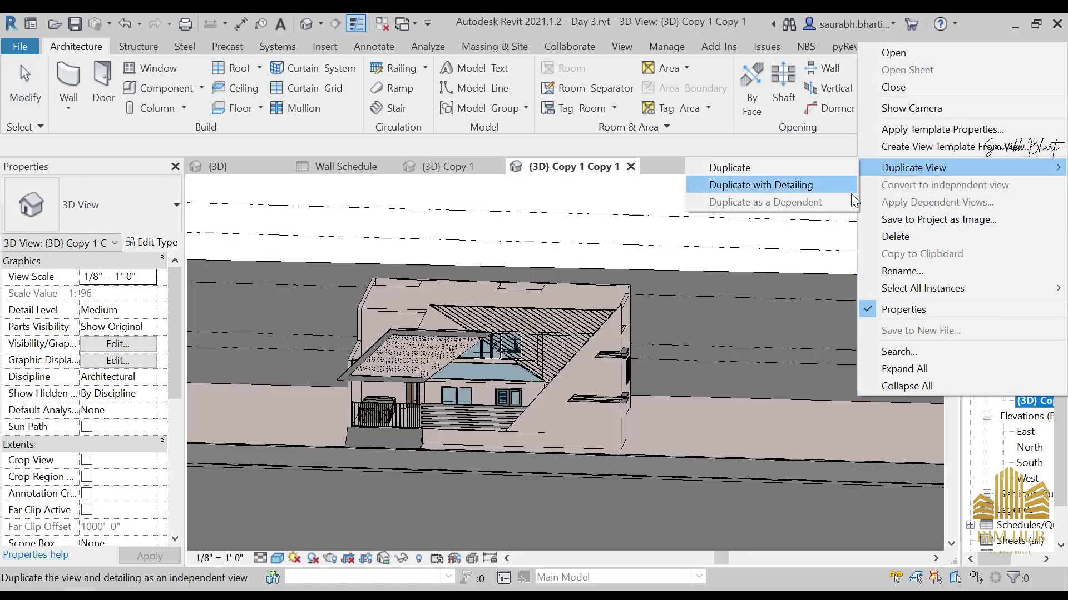
pyautogui.click(809, 185)
pyautogui.rightClick(1027, 416)
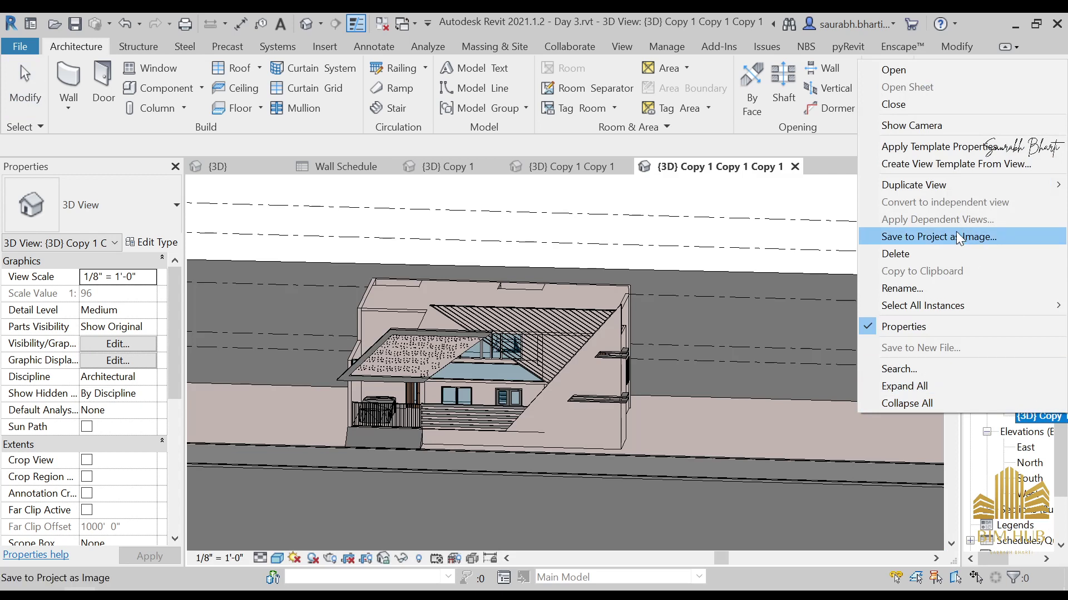
pyautogui.press('Escape')
# - Start a new sheet and load the titleblock My Sheet sheet.rfa from the To Be used folder on the Desktop
pyautogui.scroll(3, 1039, 428)
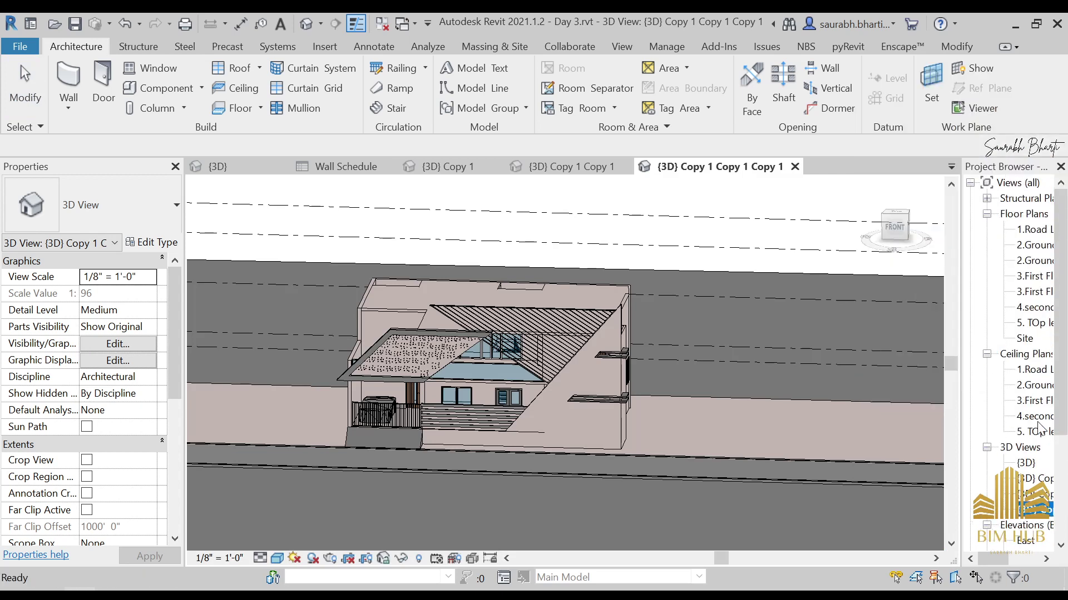
pyautogui.scroll(-5, 1000, 469)
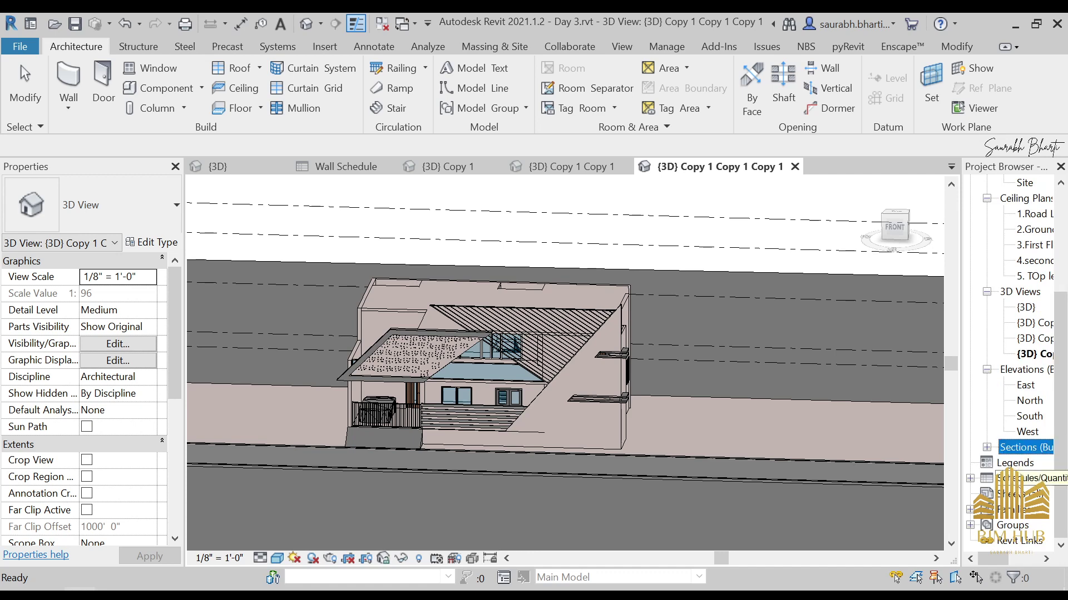
pyautogui.click(1013, 493)
pyautogui.rightClick(1013, 492)
pyautogui.click(890, 407)
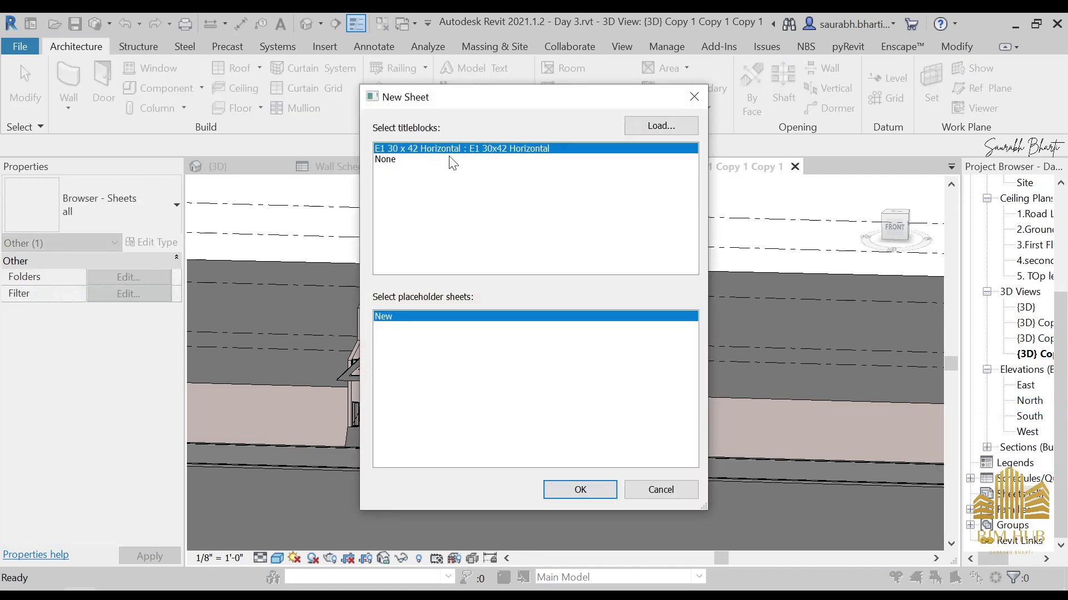
pyautogui.click(660, 126)
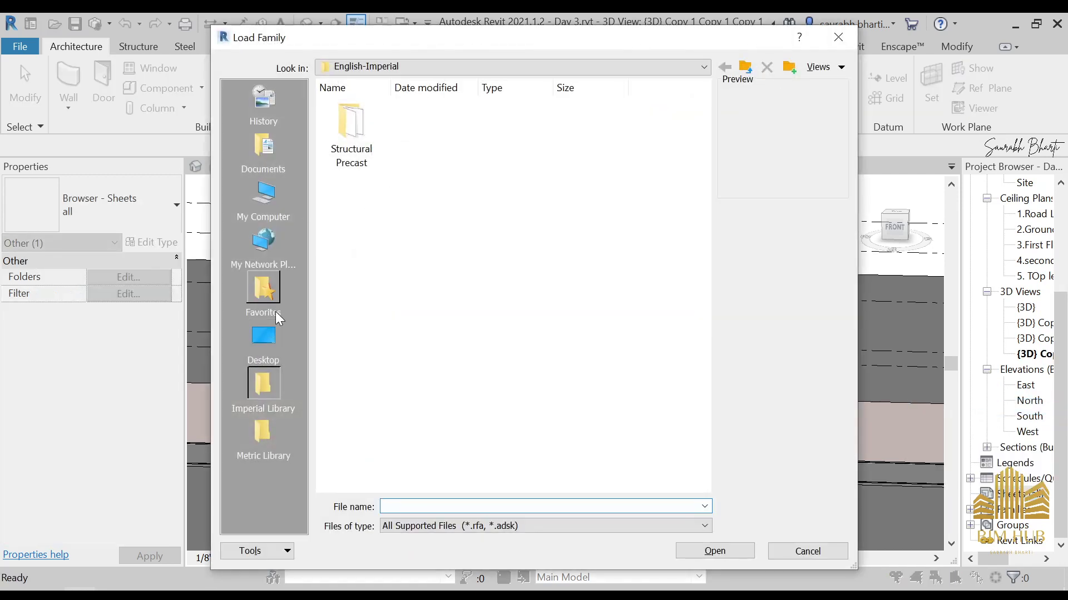
pyautogui.click(264, 339)
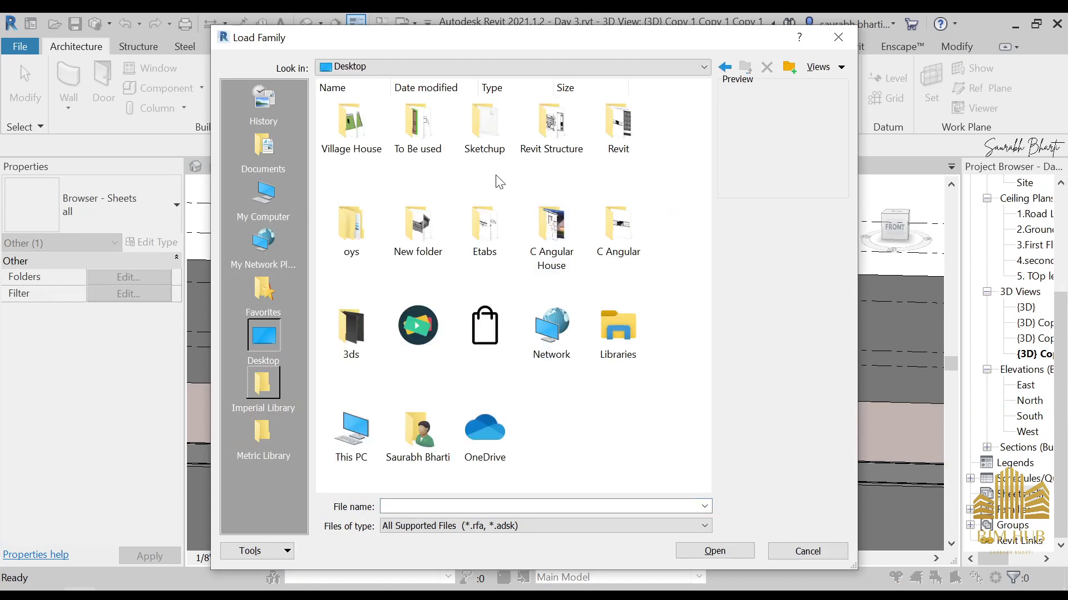
pyautogui.doubleClick(545, 139)
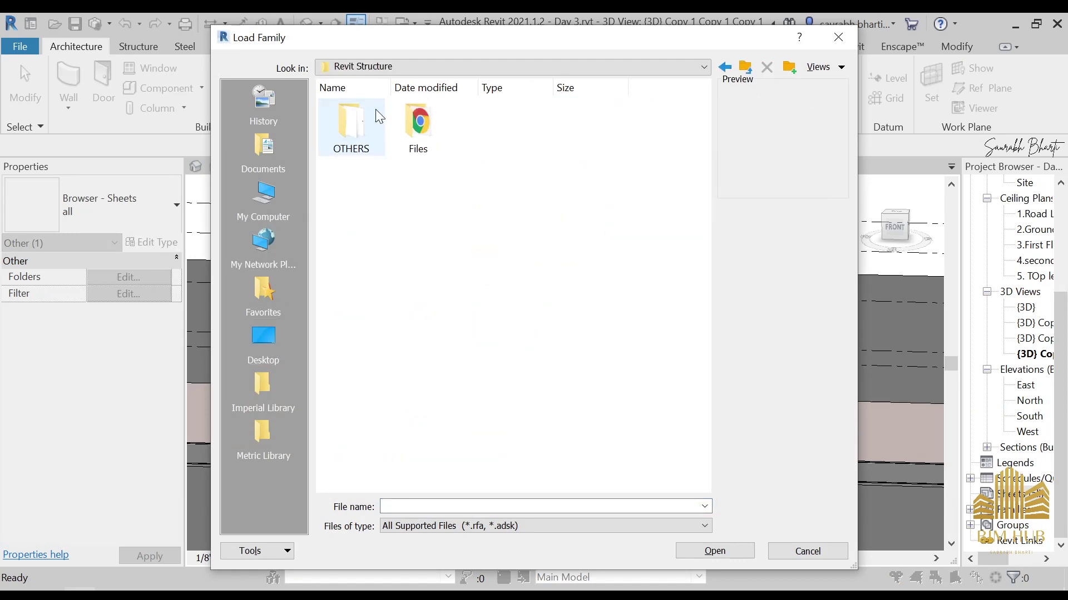
pyautogui.click(263, 339)
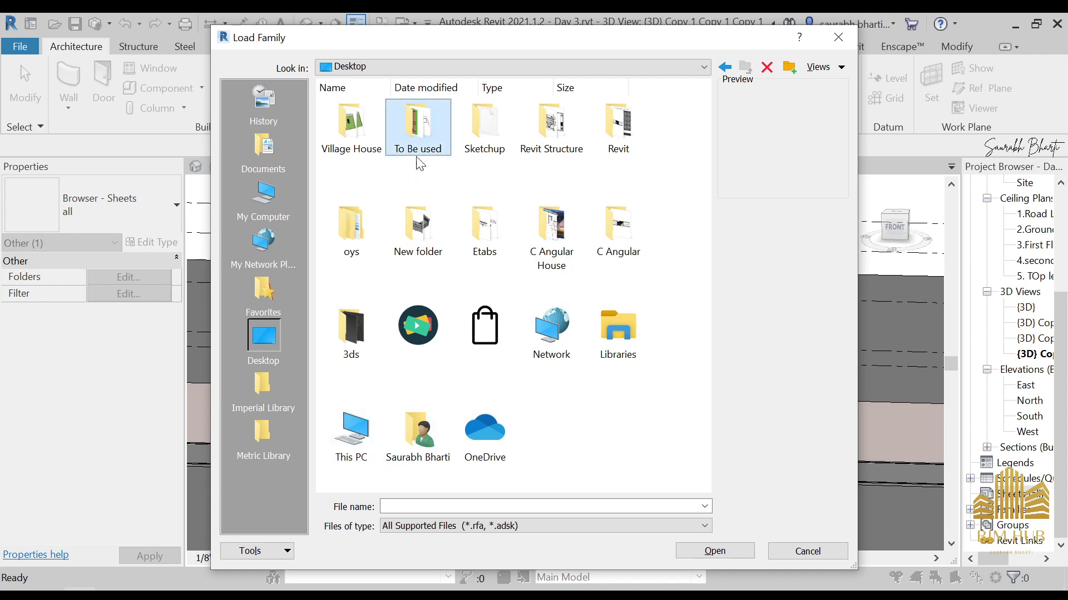
pyautogui.doubleClick(424, 125)
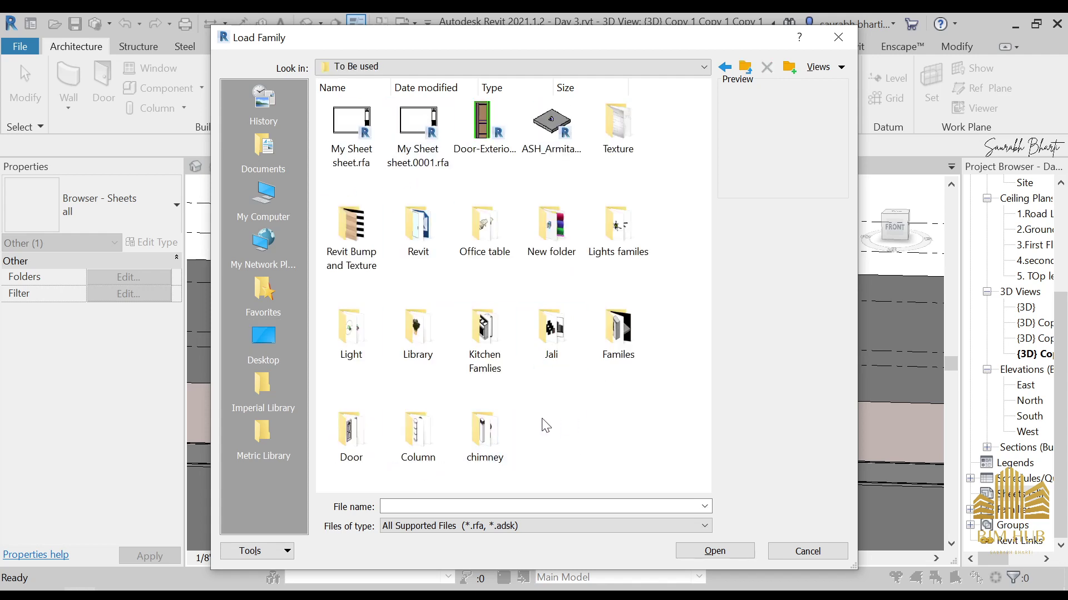
pyautogui.click(355, 142)
pyautogui.click(715, 551)
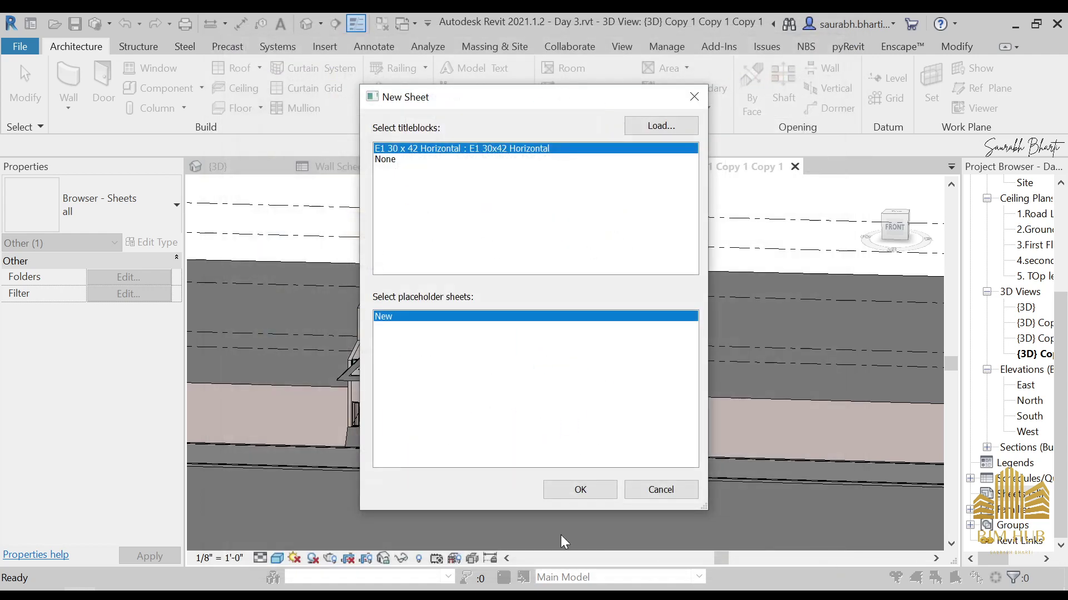
# - Create the new sheet with the E1 30x42 Horizontal titleblock
pyautogui.click(529, 150)
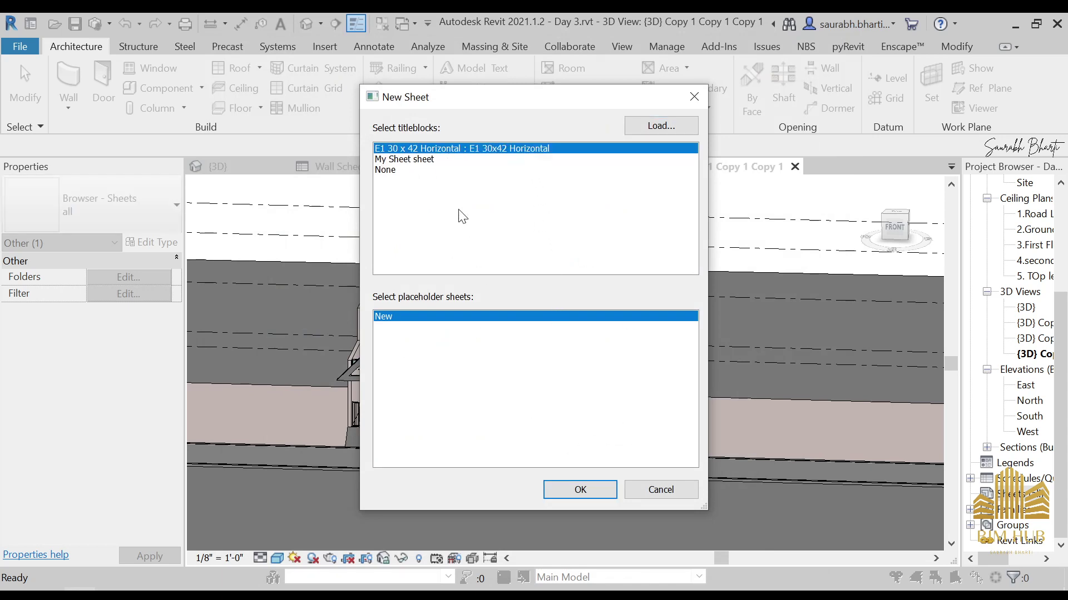
pyautogui.click(610, 491)
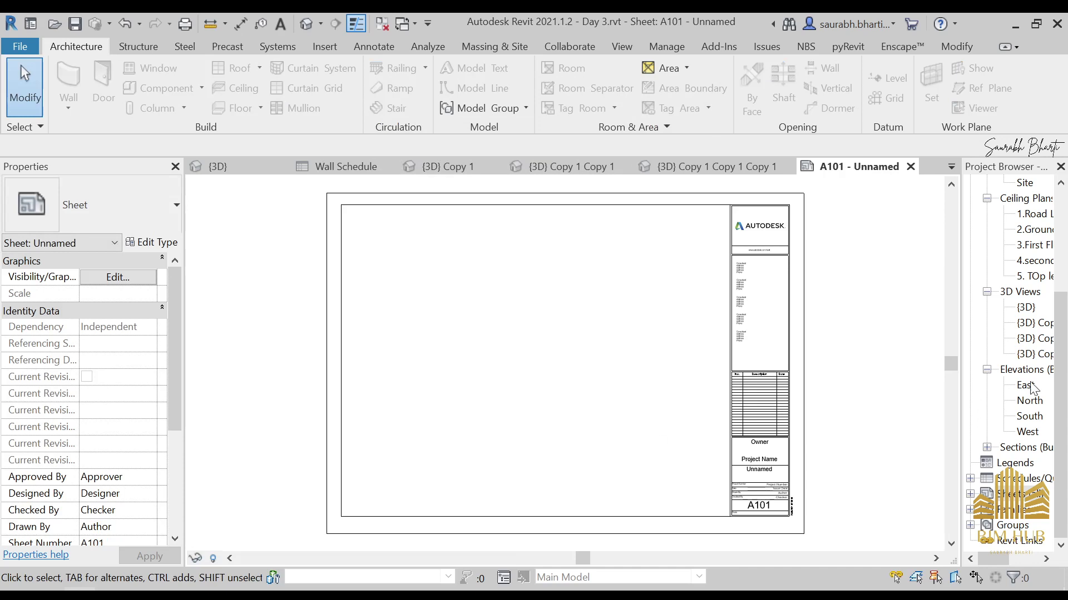
pyautogui.scroll(4, 1032, 387)
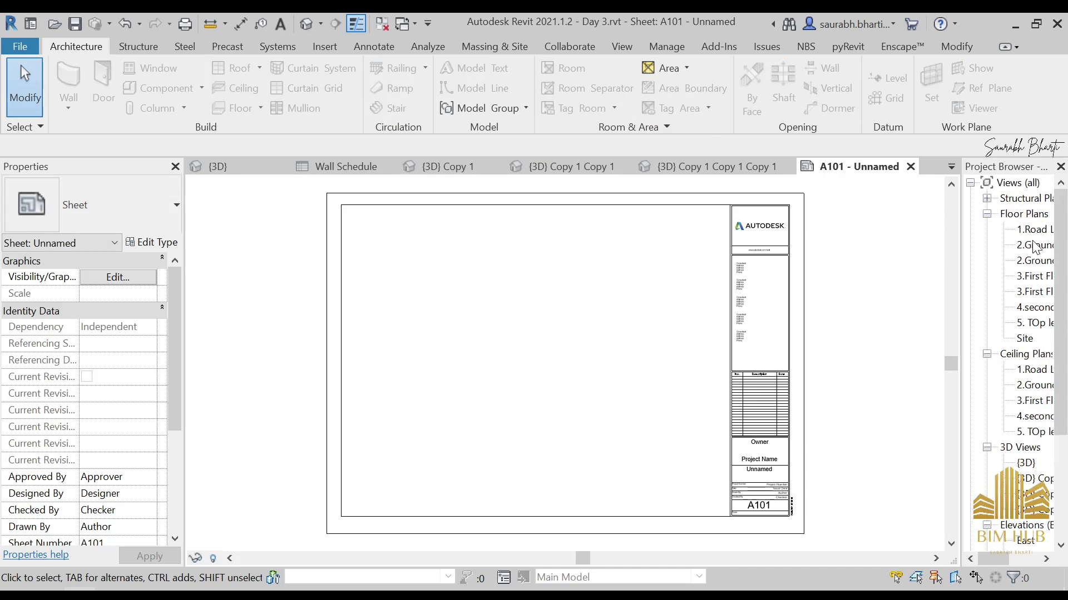
pyautogui.moveTo(629, 317)
pyautogui.mouseDown(button='middle')
pyautogui.moveTo(629, 328)
pyautogui.moveTo(611, 320)
pyautogui.mouseUp(button='middle')
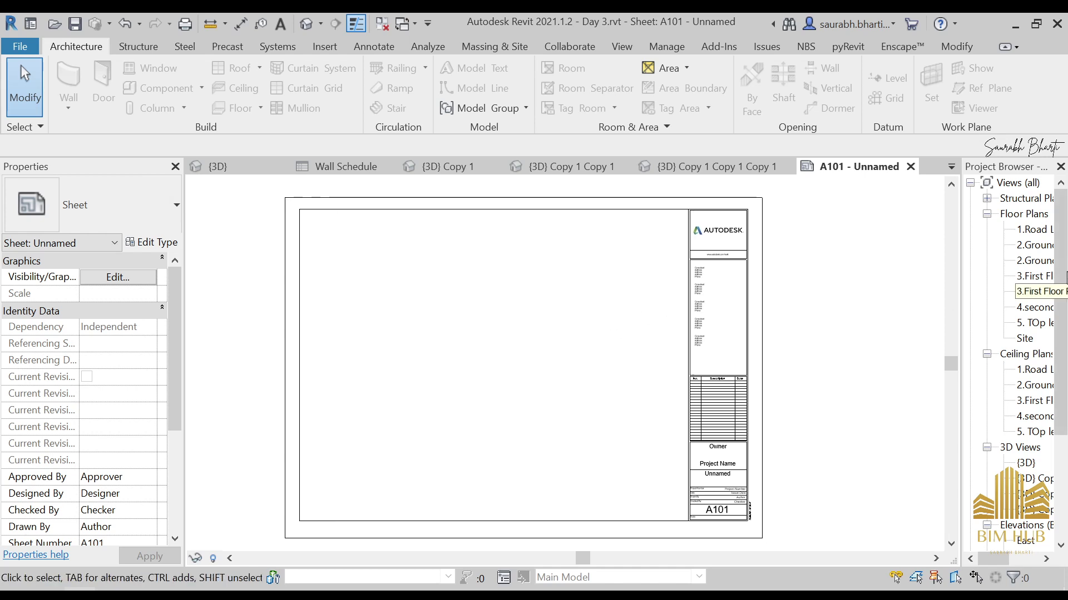
# - Open the 2.Ground Level floor plan and turn on its crop view with the crop region visible
pyautogui.doubleClick(1034, 245)
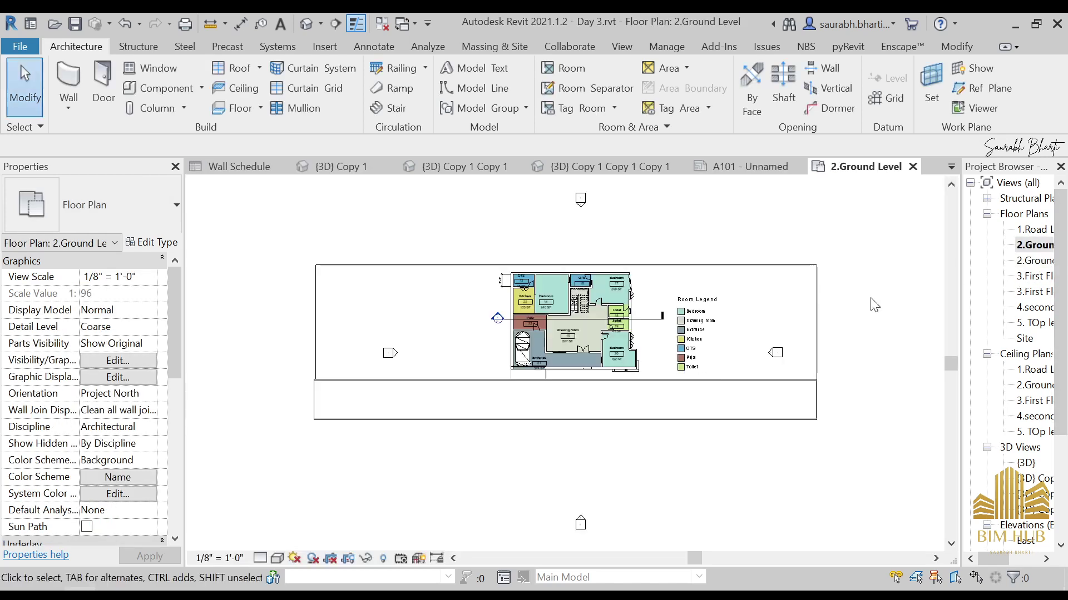
pyautogui.scroll(1, 756, 295)
pyautogui.scroll(-5, 103, 472)
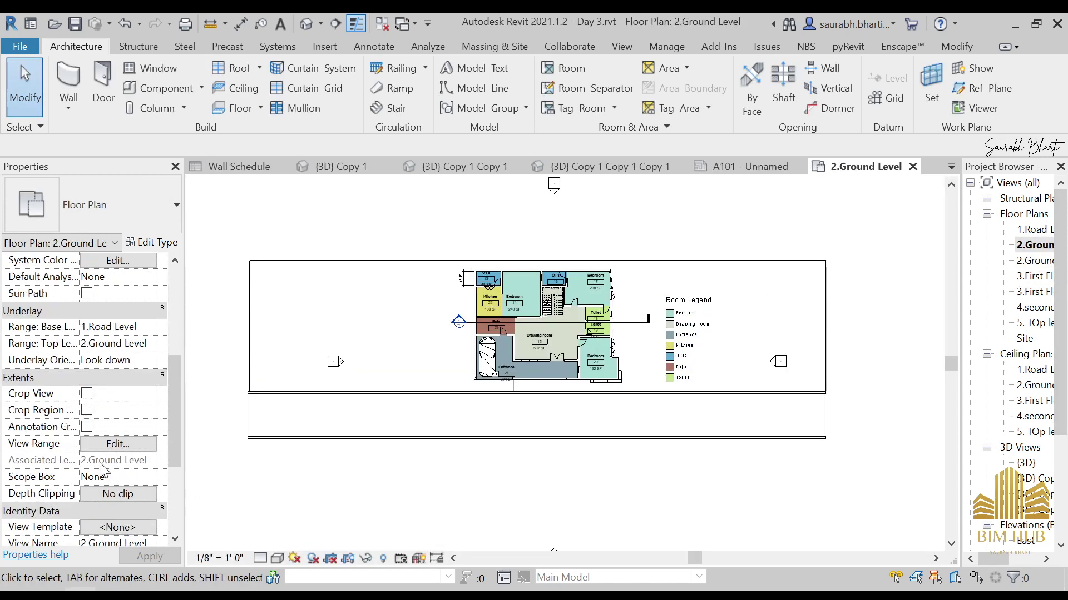
pyautogui.click(86, 409)
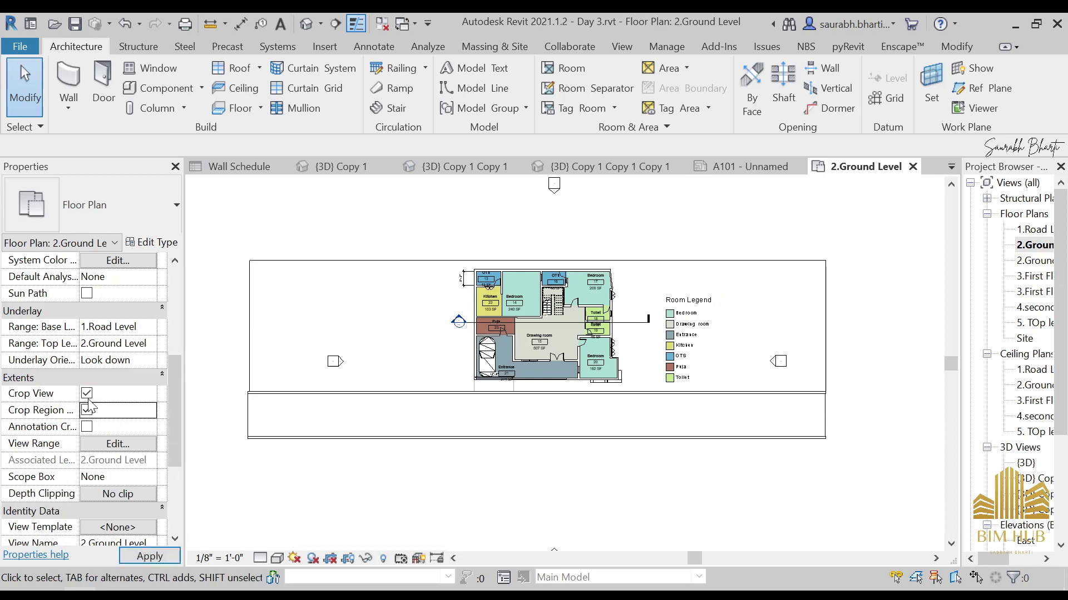
pyautogui.click(87, 394)
pyautogui.click(248, 336)
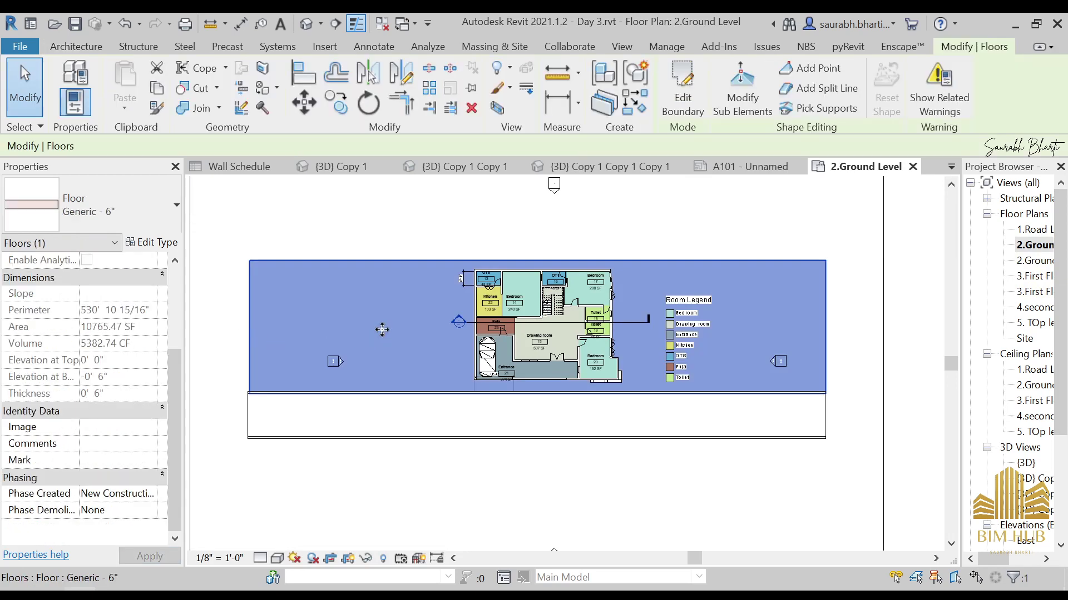
# - Shrink all four sides of the 2.Ground Level crop region closely around the house plan and room legend
pyautogui.scroll(-3, 382, 254)
pyautogui.scroll(-2, 395, 248)
pyautogui.scroll(1, 526, 236)
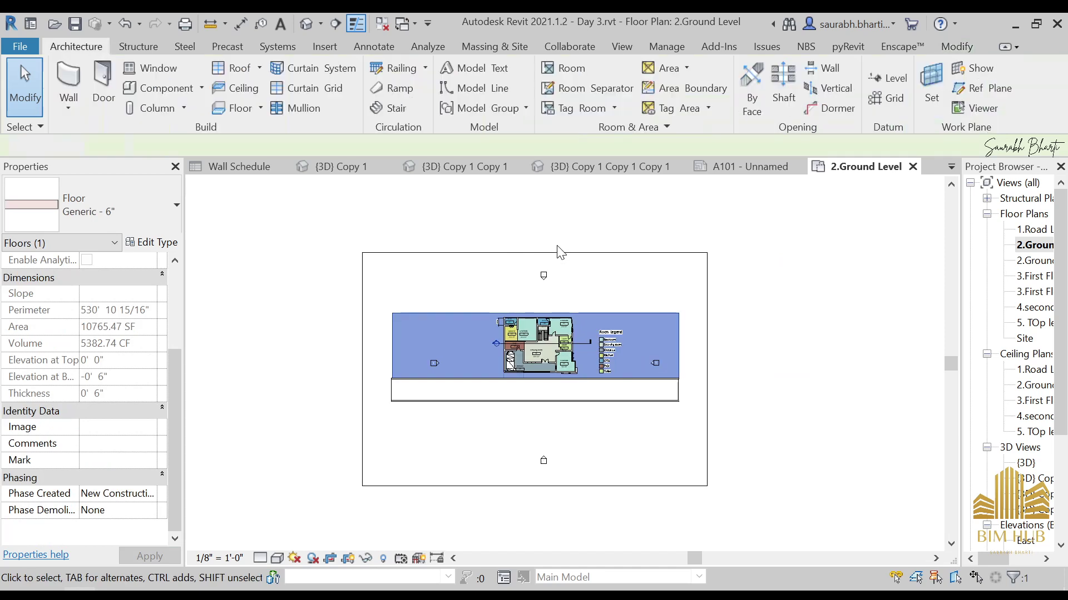
pyautogui.click(558, 252)
pyautogui.moveTo(535, 300); pyautogui.dragTo(535, 307)
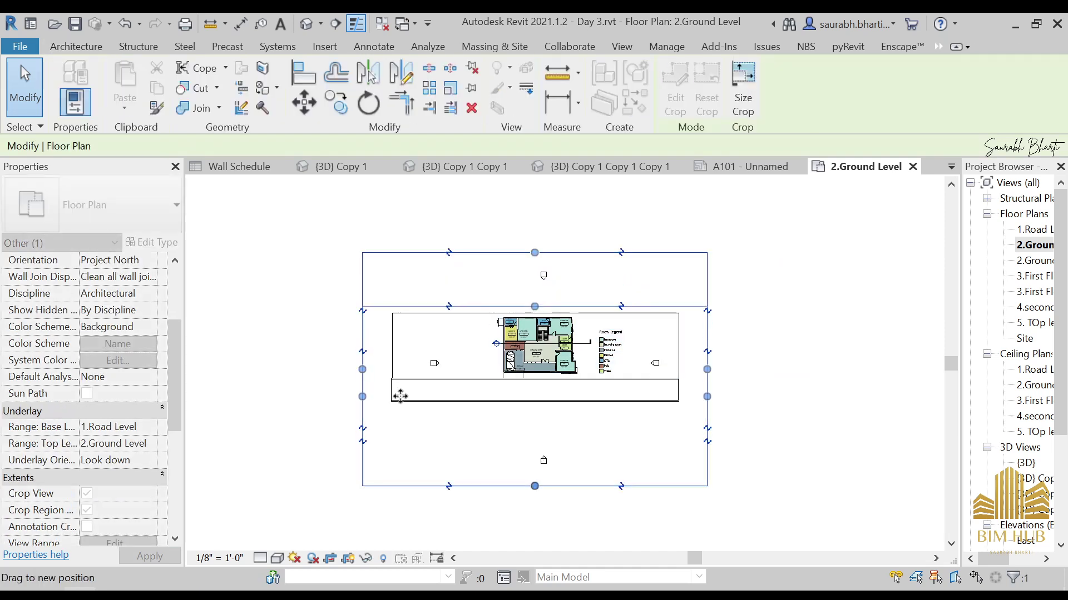
pyautogui.moveTo(362, 397); pyautogui.dragTo(493, 397)
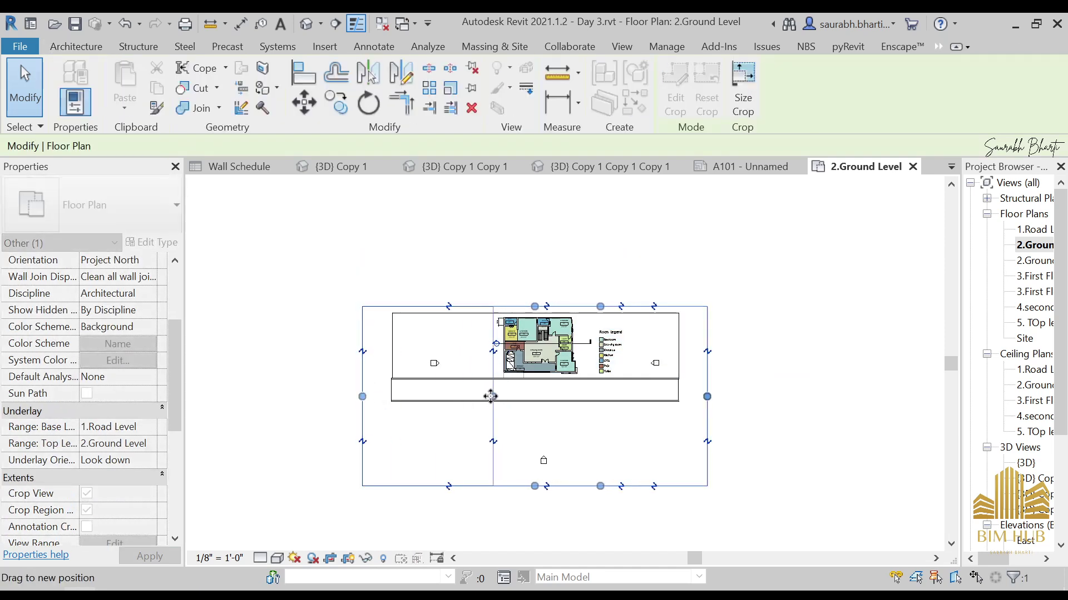
pyautogui.moveTo(599, 485); pyautogui.dragTo(594, 383)
pyautogui.moveTo(707, 343); pyautogui.dragTo(632, 342)
pyautogui.click(708, 476)
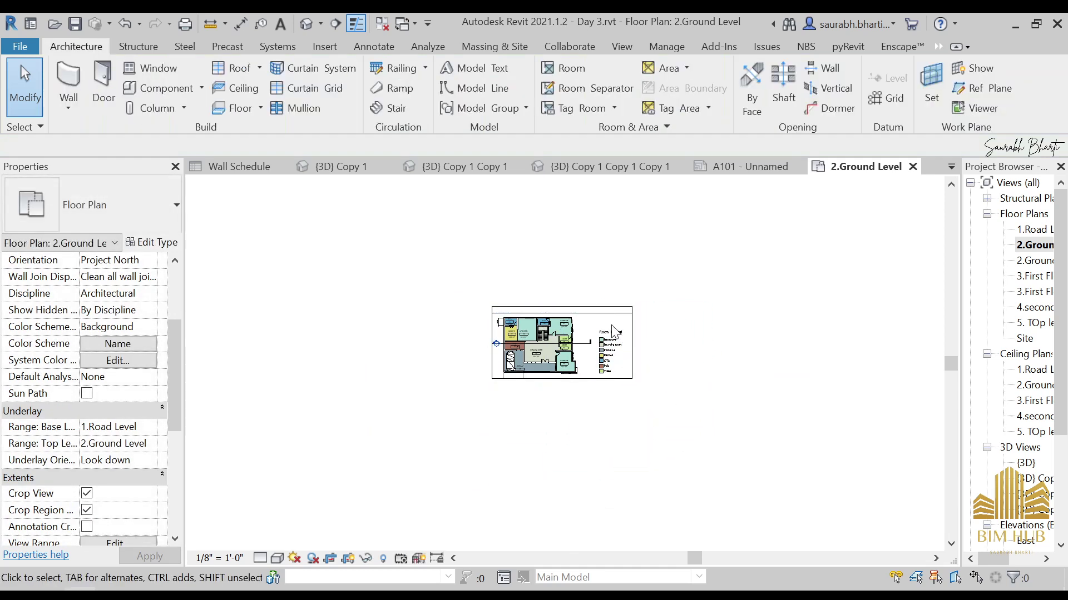
# - Open the 3.First Floor and 3.First Floor Room plans, and turn on the room plan's crop view with a visible crop region
pyautogui.doubleClick(1039, 276)
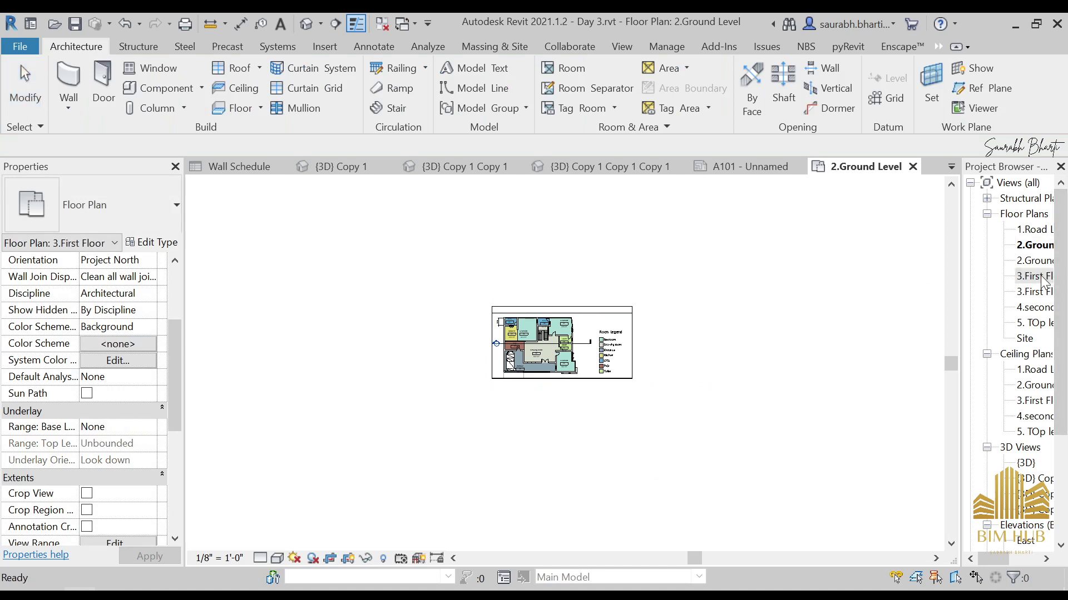
pyautogui.doubleClick(1034, 292)
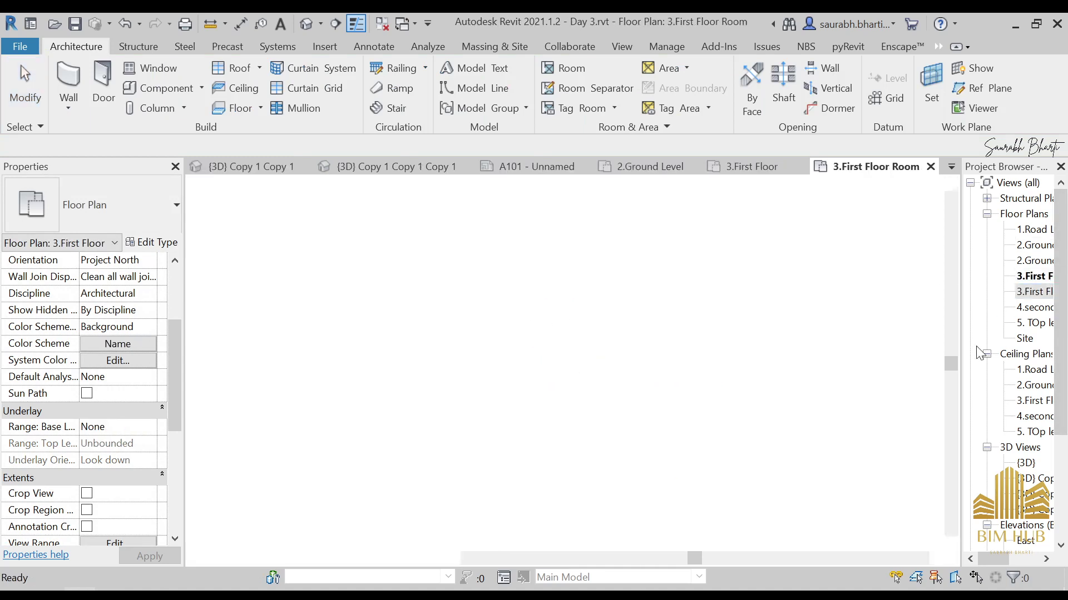
pyautogui.scroll(4, 619, 343)
pyautogui.scroll(-5, 68, 386)
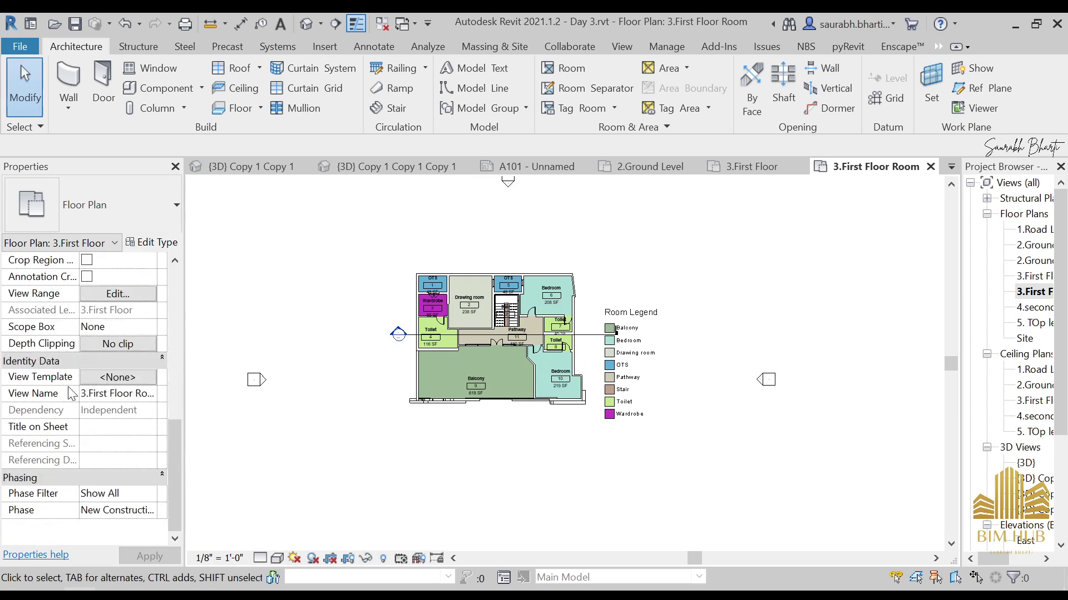
pyautogui.scroll(4, 72, 382)
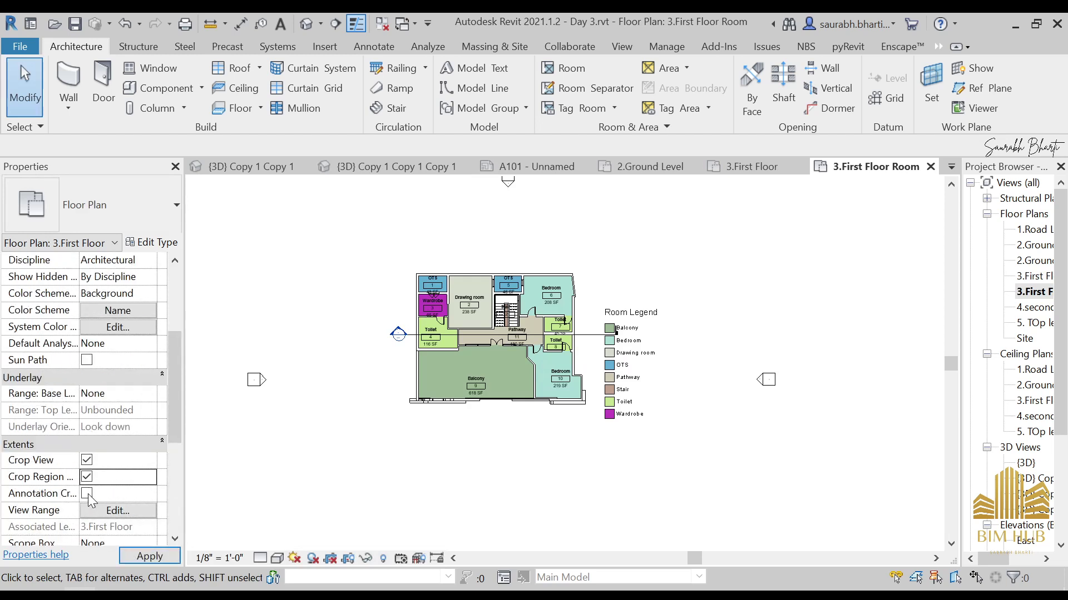
# - Shrink the 3.First Floor Room crop region on all sides until it closely surrounds the house plan and room legend
pyautogui.scroll(-4, 542, 215)
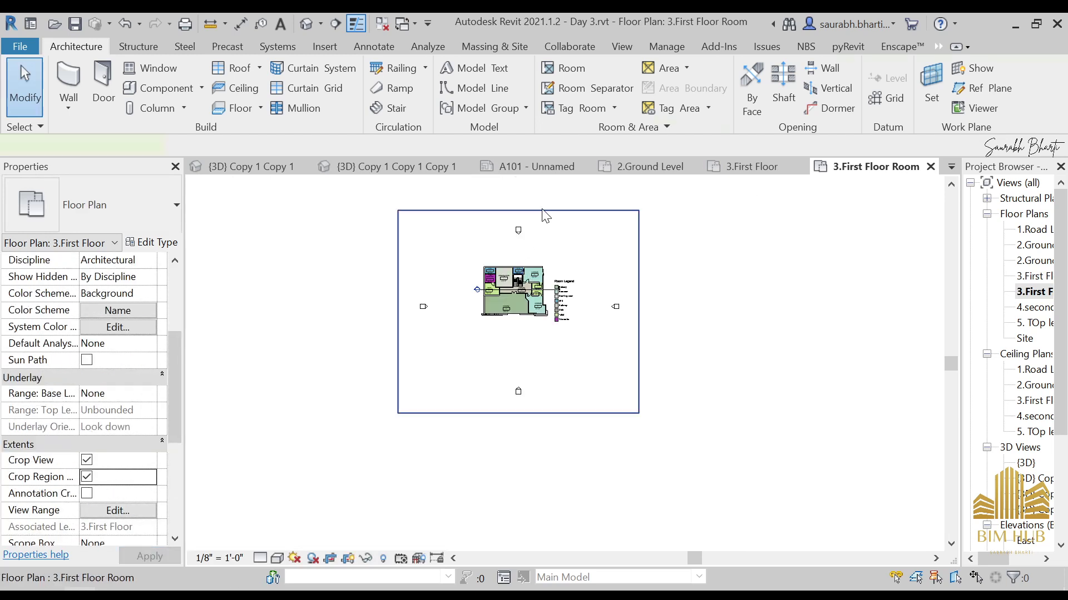
pyautogui.click(518, 211)
pyautogui.scroll(3, 517, 414)
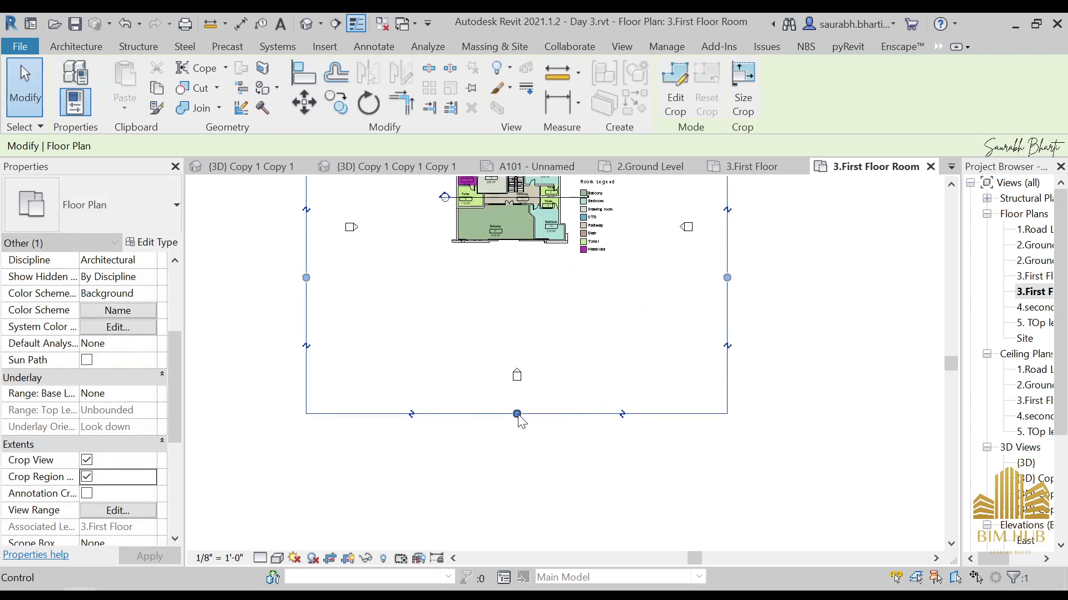
pyautogui.moveTo(516, 413); pyautogui.dragTo(544, 260)
pyautogui.scroll(2, 444, 196)
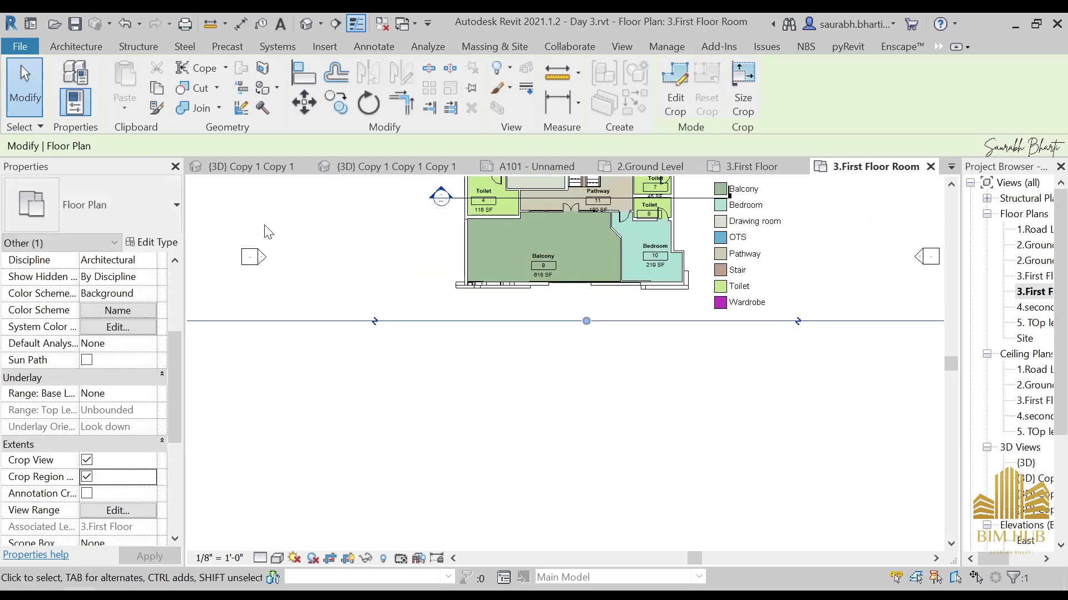
pyautogui.moveTo(267, 232); pyautogui.dragTo(370, 407, button='middle')
pyautogui.moveTo(266, 378); pyautogui.dragTo(652, 431)
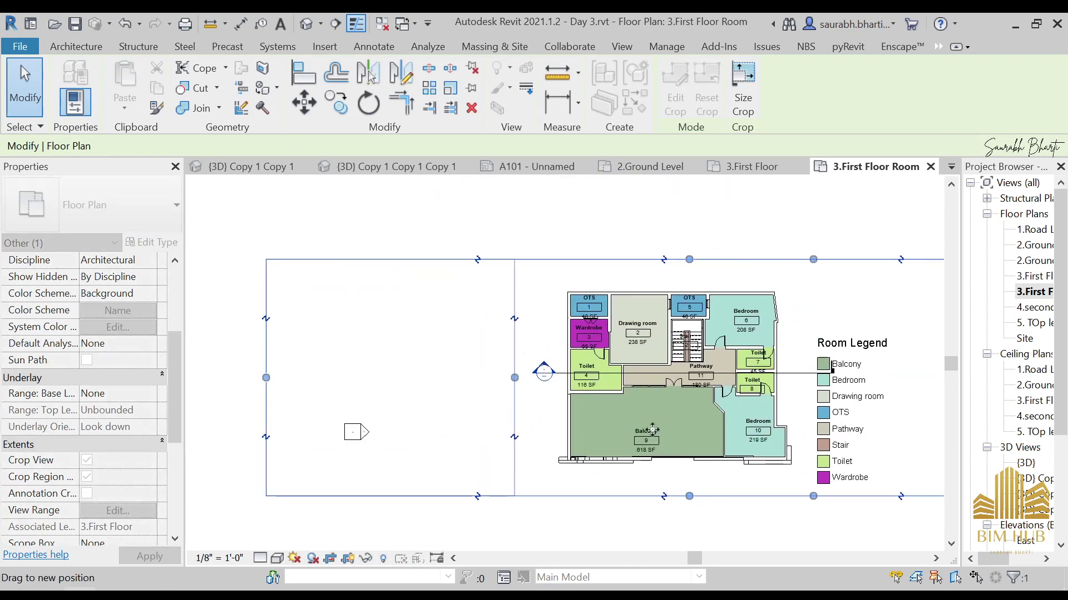
pyautogui.moveTo(652, 429); pyautogui.dragTo(474, 393, button='middle')
pyautogui.scroll(-1, 537, 395)
pyautogui.moveTo(839, 357); pyautogui.dragTo(668, 348)
pyautogui.click(770, 358)
pyautogui.scroll(3, 526, 330)
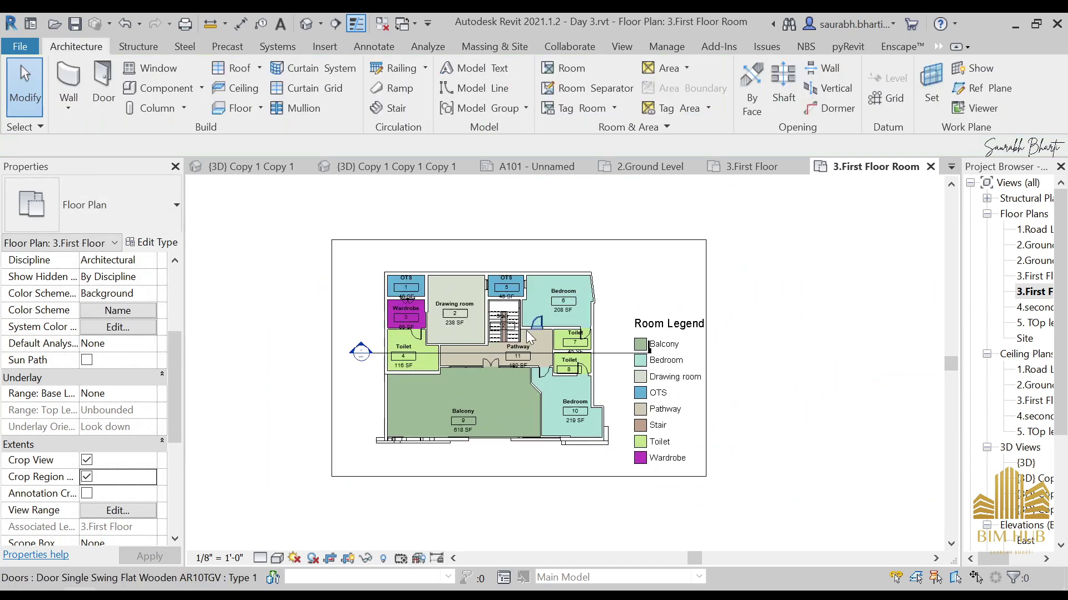
# - Extend the crop region slightly outward beside the room legend to leave a small margin around its text
pyautogui.scroll(-2, 550, 333)
pyautogui.scroll(2, 417, 271)
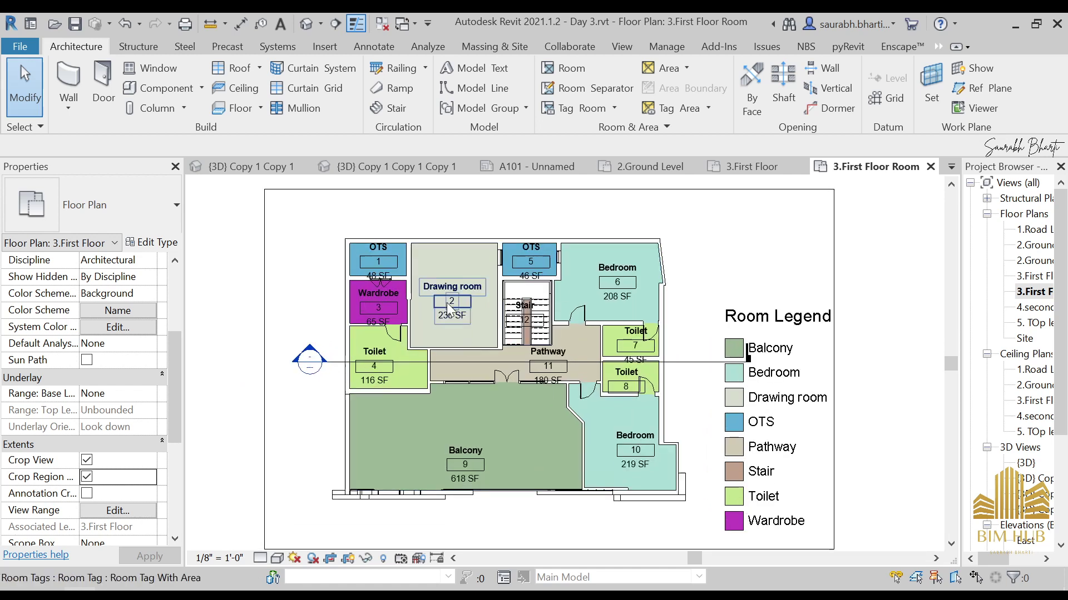
pyautogui.scroll(-2, 422, 316)
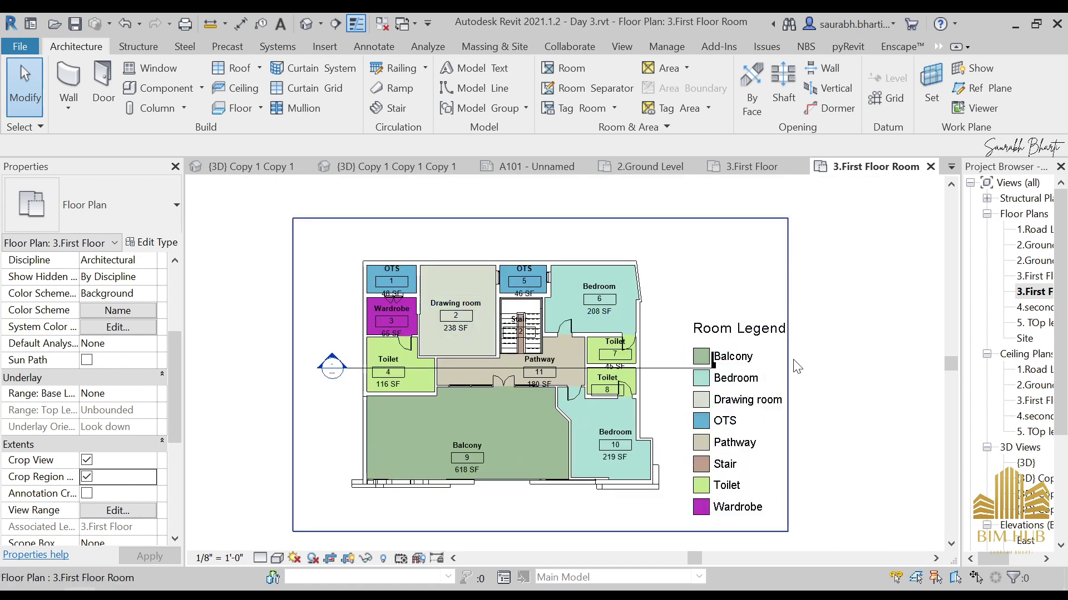
pyautogui.click(797, 367)
pyautogui.moveTo(790, 376); pyautogui.dragTo(802, 376)
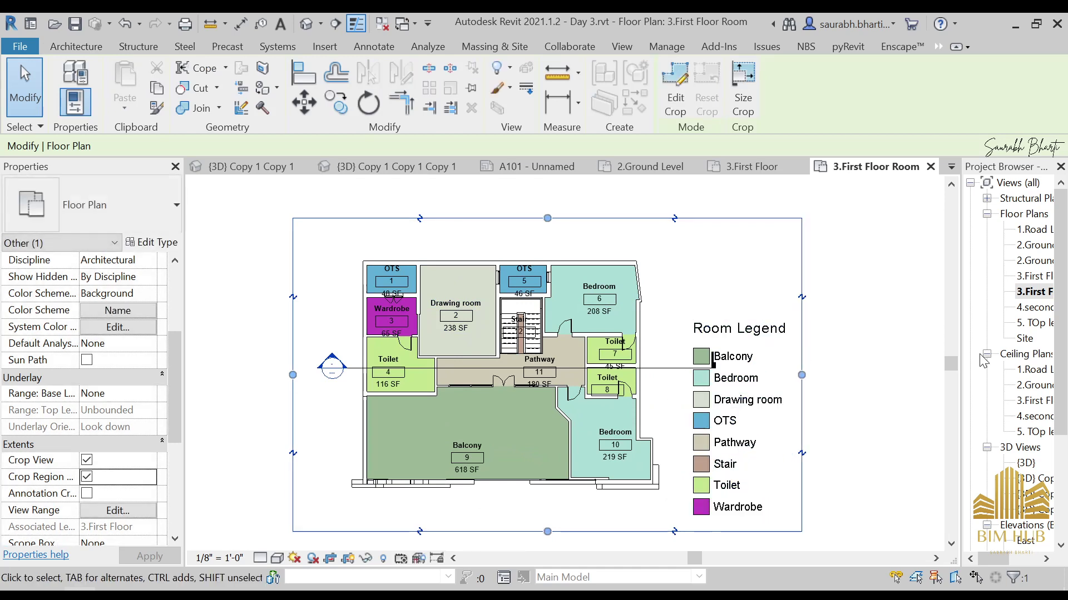
pyautogui.press('Escape')
# - Duplicate the 2.Ground Level floor plan with detailing
pyautogui.rightClick(1029, 246)
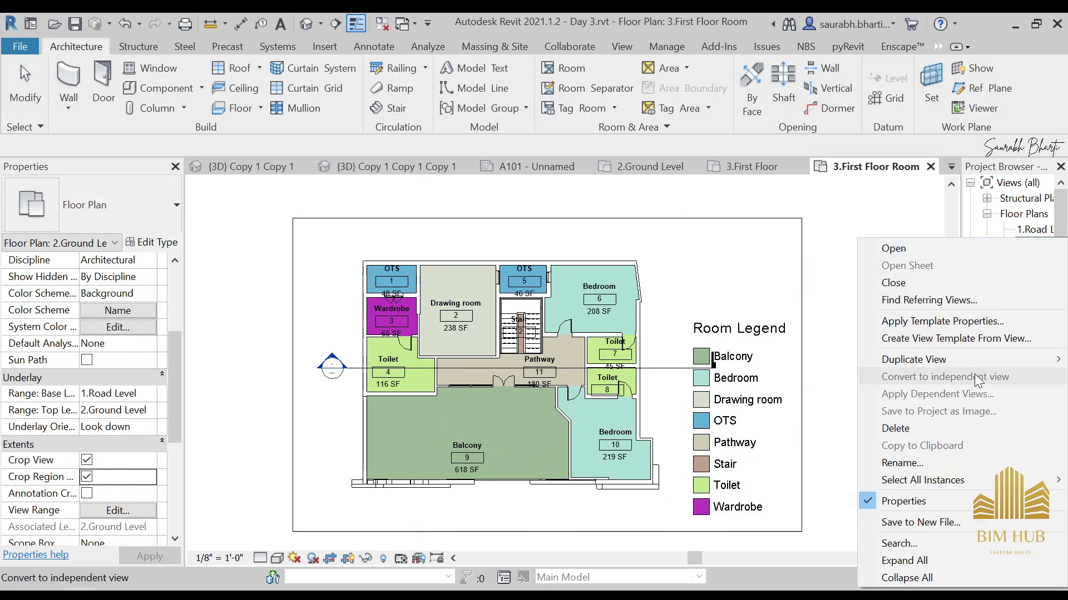
pyautogui.moveTo(937, 359)
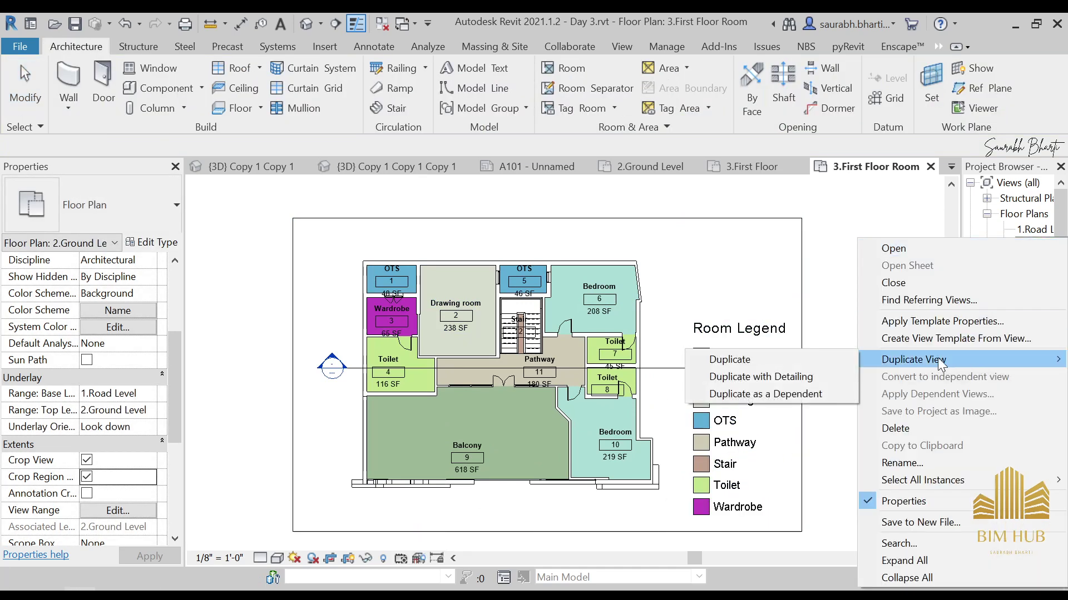
pyautogui.click(806, 374)
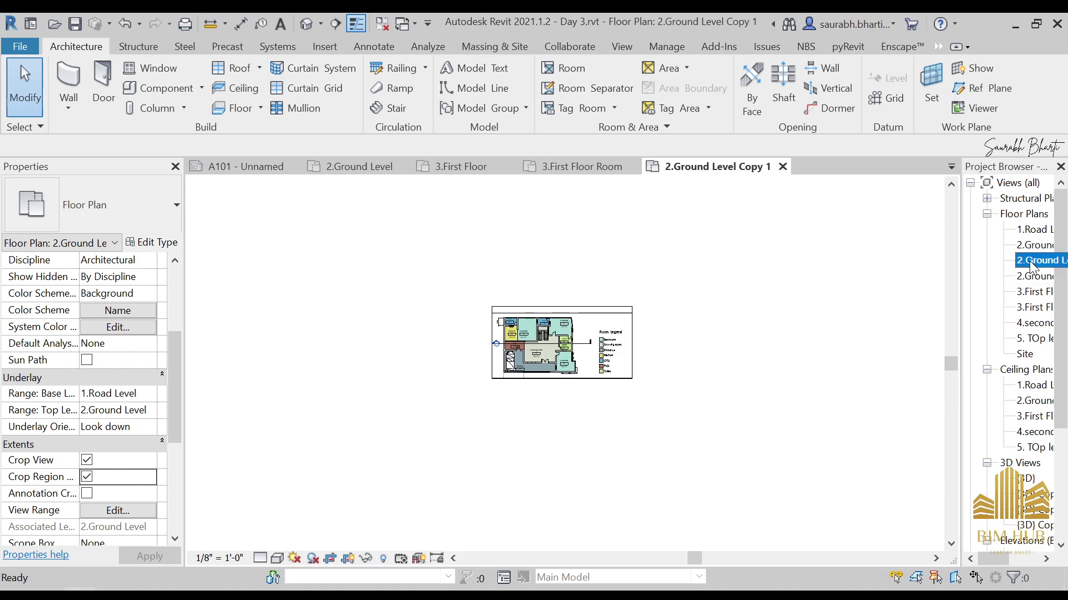
# - Rename the copied ground level plan as 2.Ground Level Dimension
pyautogui.rightClick(1030, 262)
pyautogui.click(899, 462)
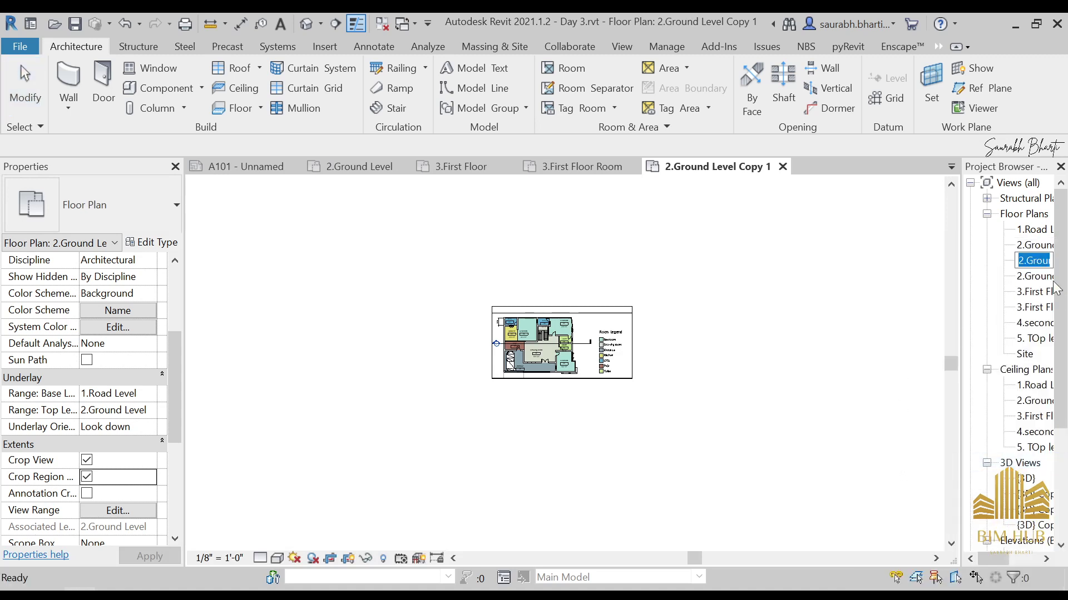
pyautogui.press('End')
pyautogui.press('Return')
pyautogui.rightClick(1050, 263)
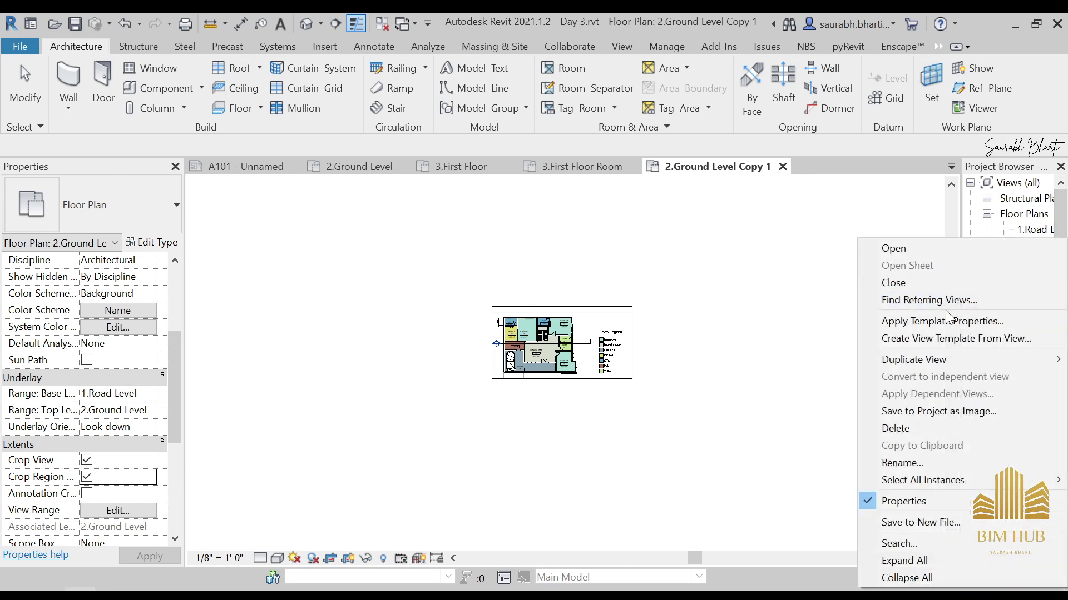
pyautogui.click(905, 462)
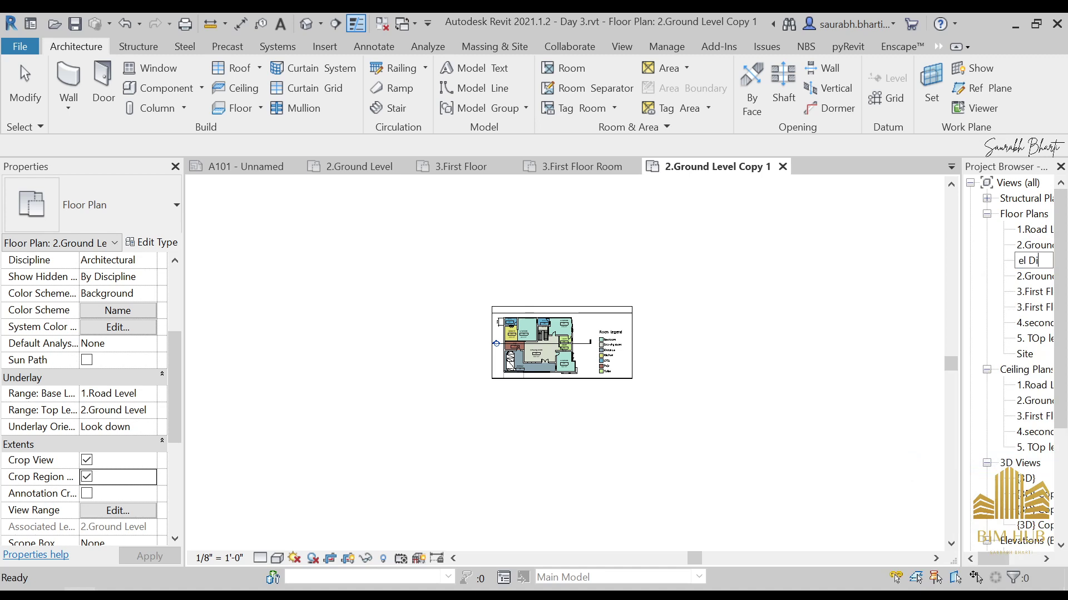
pyautogui.write('n')
pyautogui.press('Return')
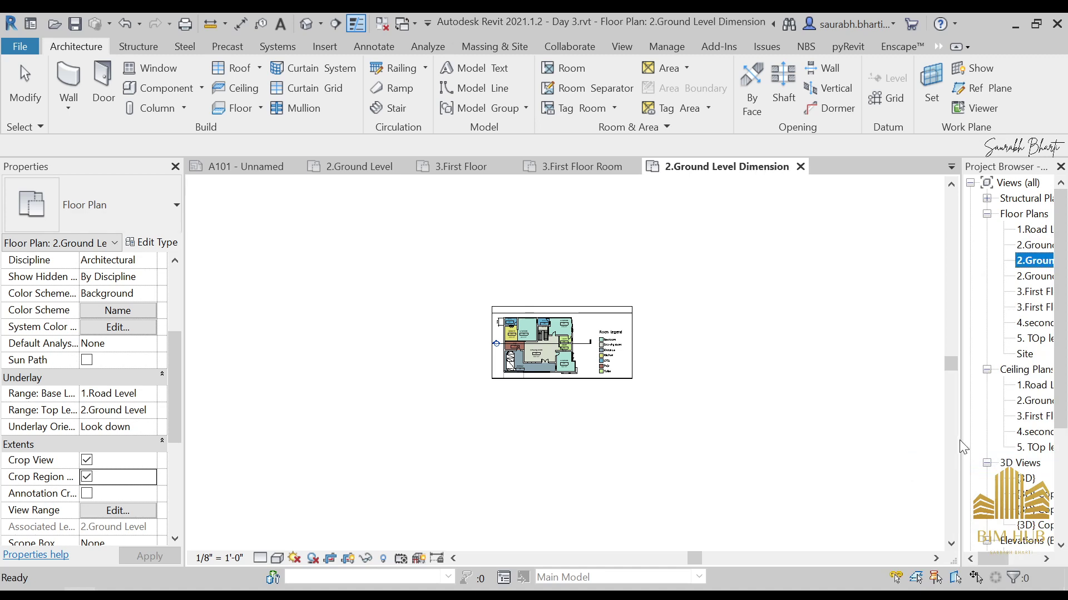
# - Open the 3.First Floor Room plan and duplicate it with detailing
pyautogui.click(1041, 309)
pyautogui.rightClick(1041, 309)
pyautogui.press('Escape')
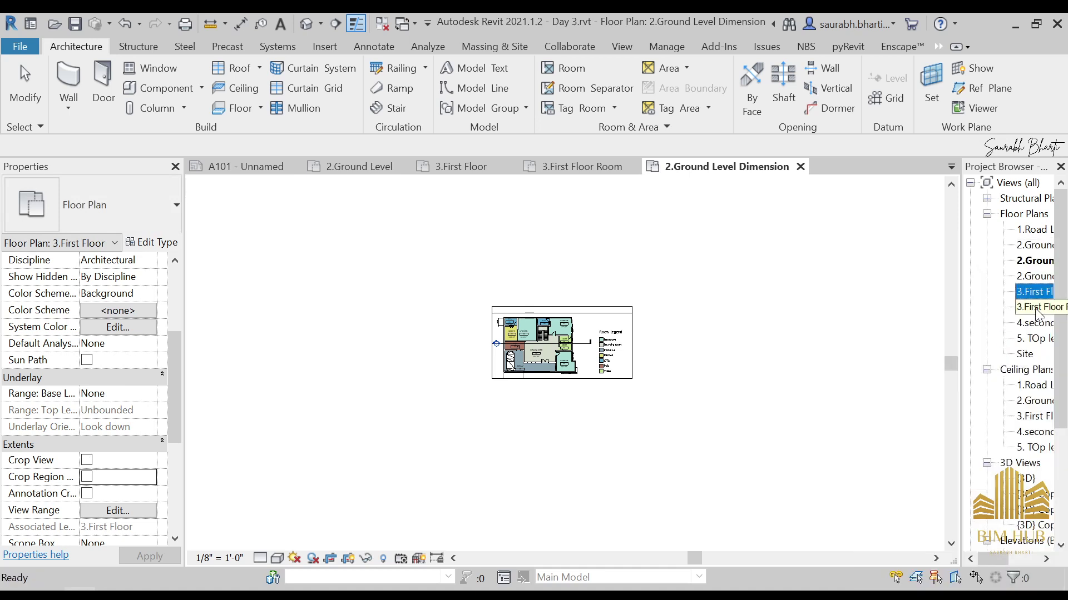
pyautogui.doubleClick(1039, 309)
pyautogui.rightClick(1036, 309)
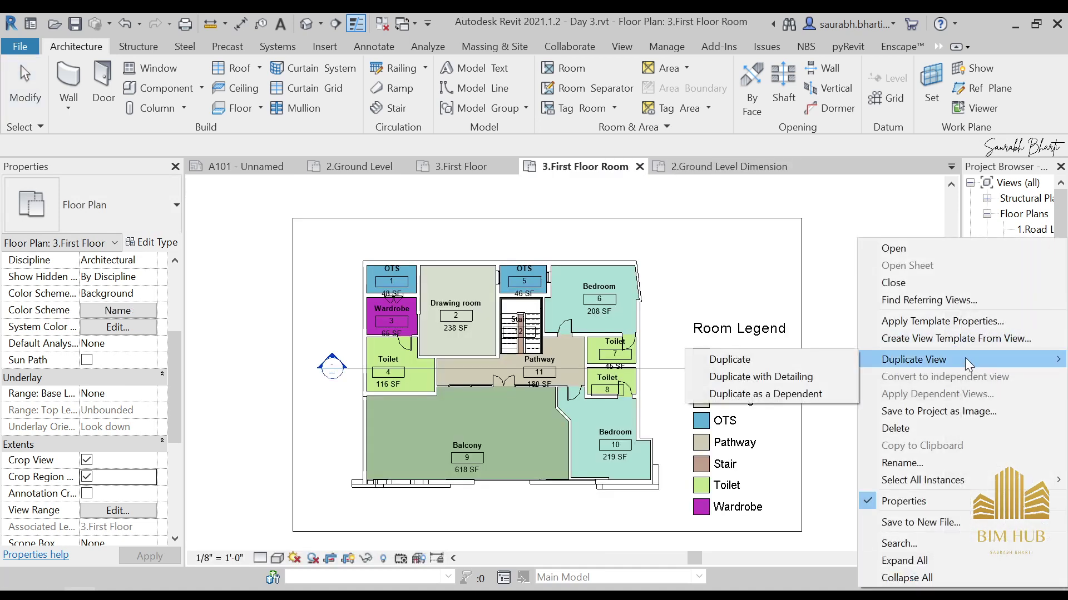
pyautogui.click(840, 364)
# - Rename the copied first floor room plan as 3.First Floor Room Dimension
pyautogui.rightClick(1026, 326)
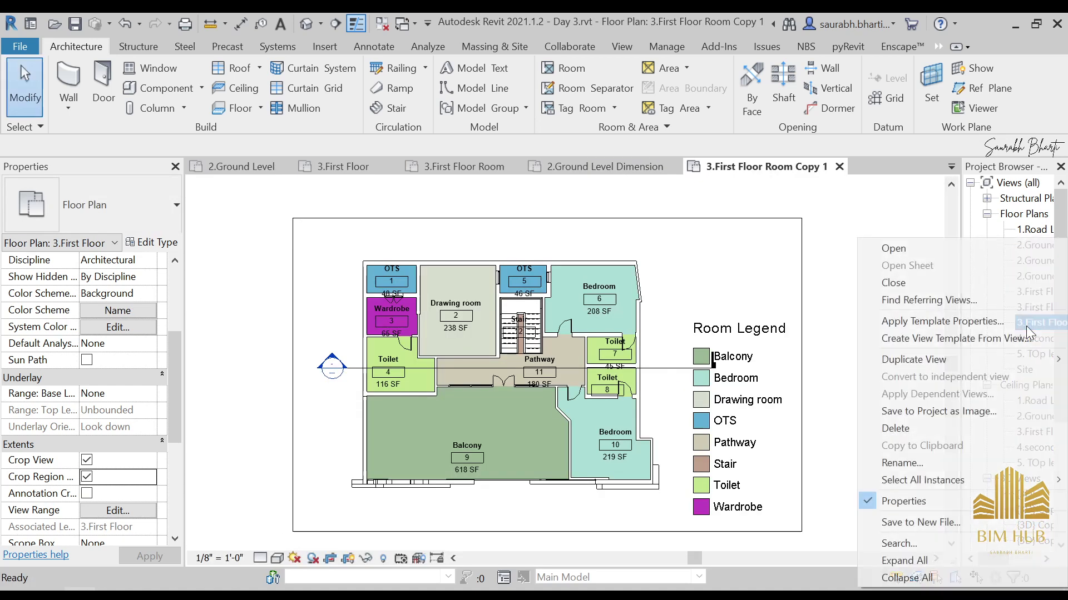
pyautogui.click(918, 462)
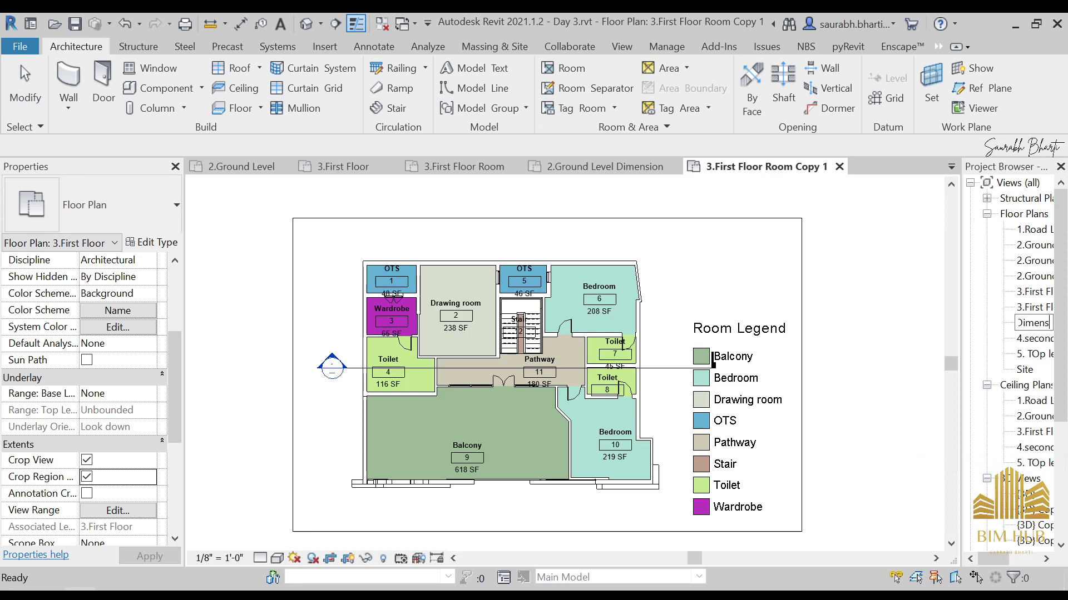
pyautogui.press('Return')
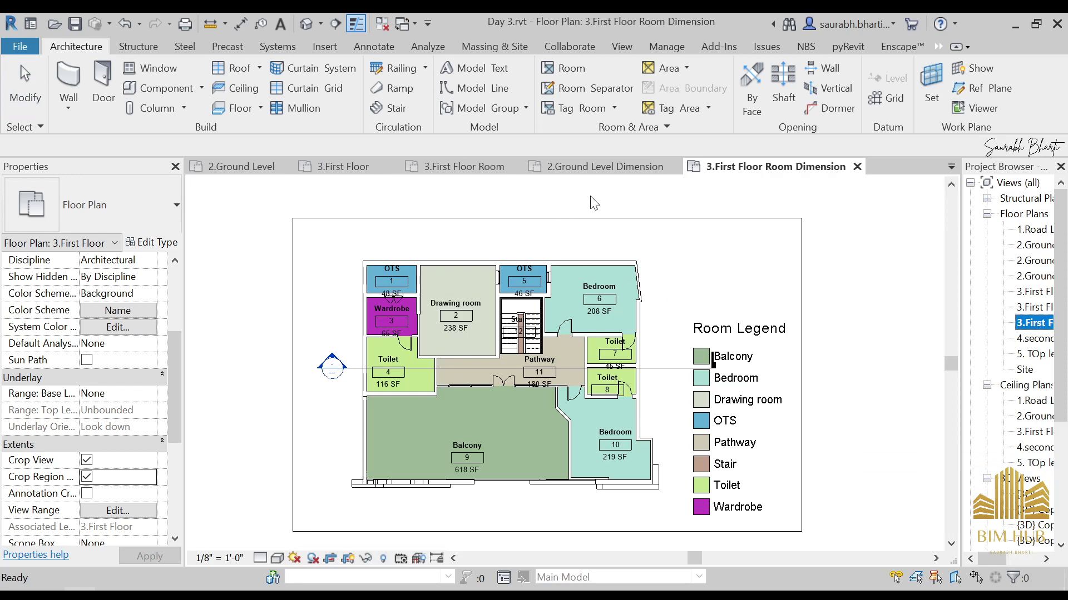
# - Add an aligned dimension for the inside width of OTS room 1, placed above the plan's outer wall
pyautogui.click(817, 240)
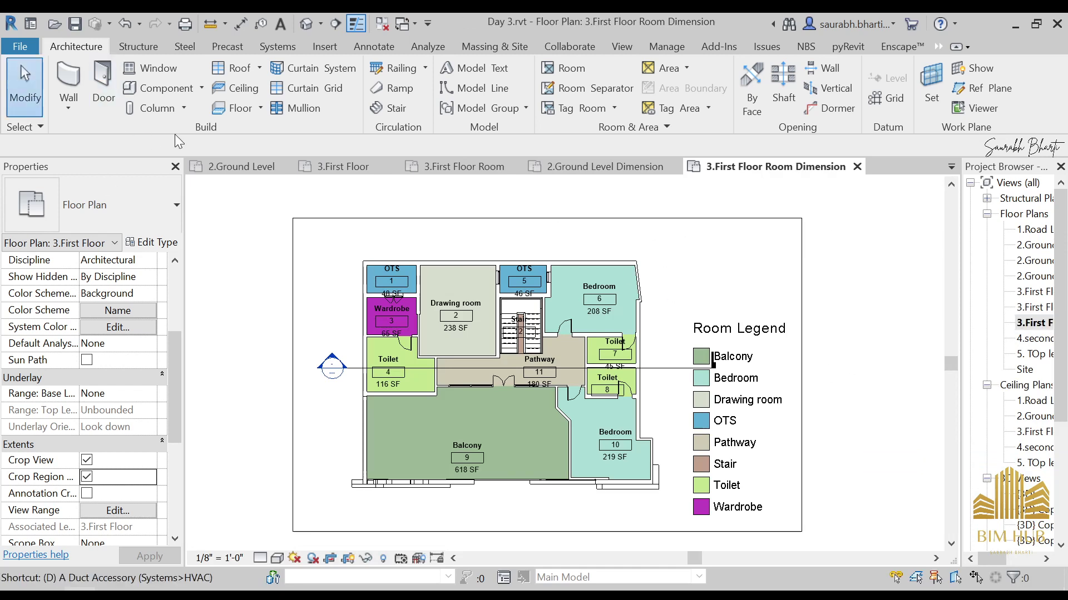
pyautogui.press('d')
pyautogui.press('i')
pyautogui.scroll(5, 370, 267)
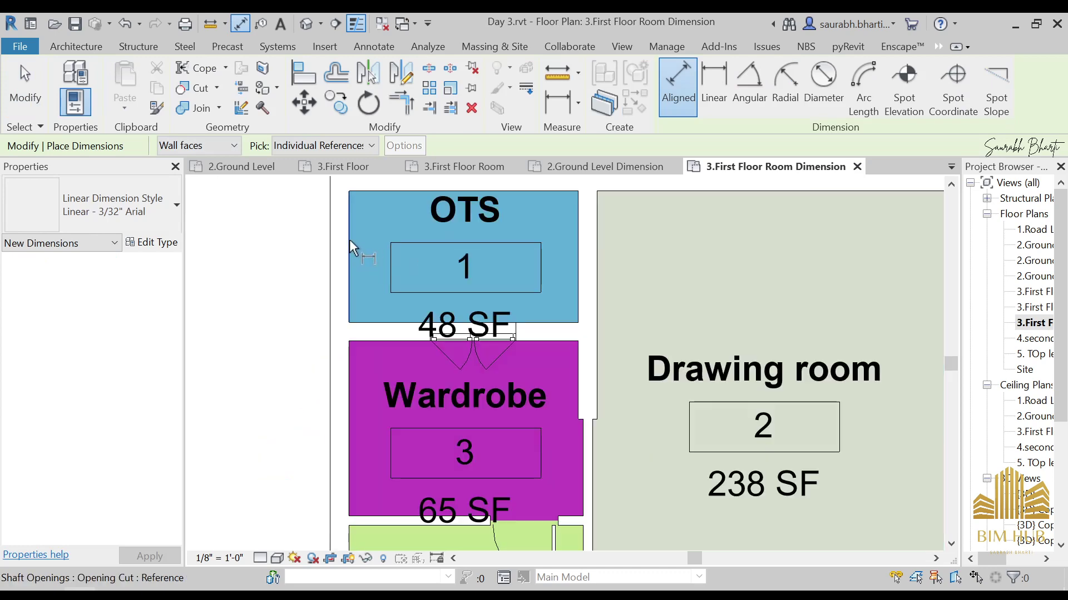
pyautogui.click(350, 250)
pyautogui.click(571, 251)
pyautogui.scroll(-2, 571, 251)
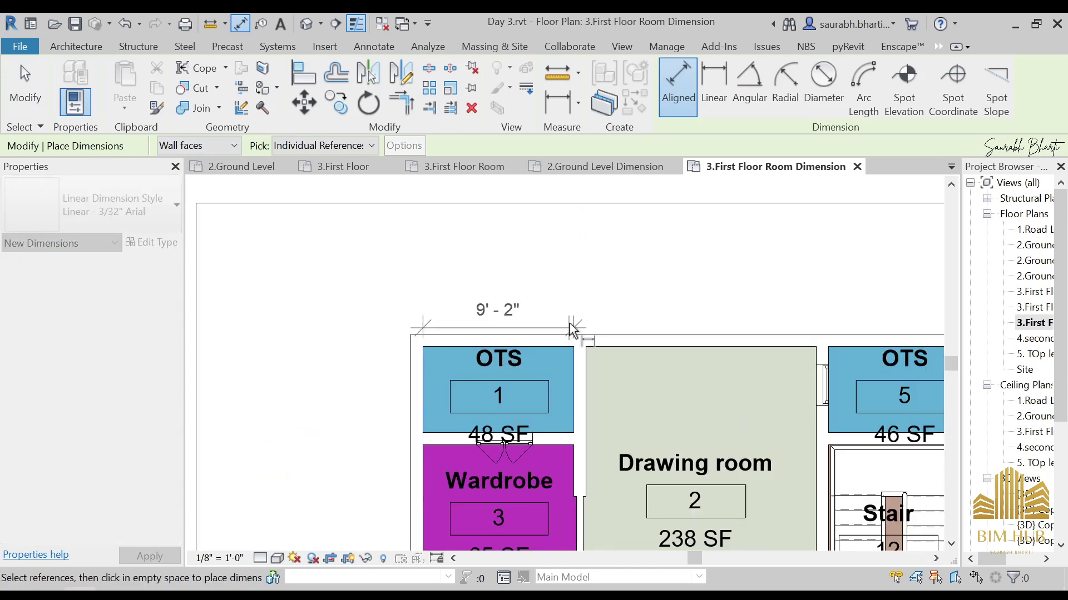
pyautogui.click(581, 275)
# - Dimension the inside depth of OTS room 1, placing the dimension outside the adjacent exterior wall
pyautogui.click(459, 358)
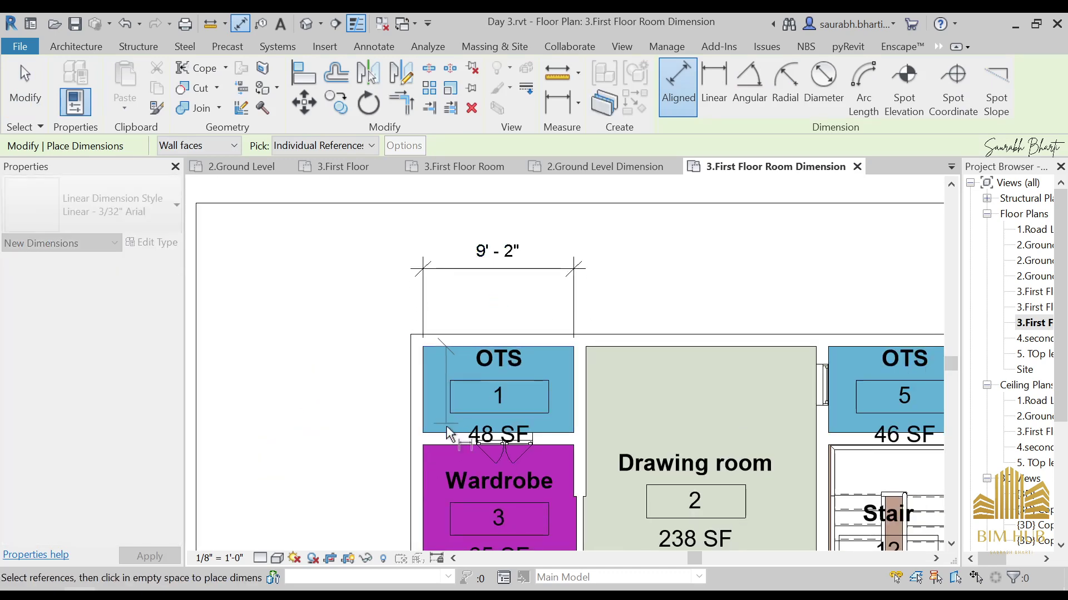
pyautogui.click(428, 433)
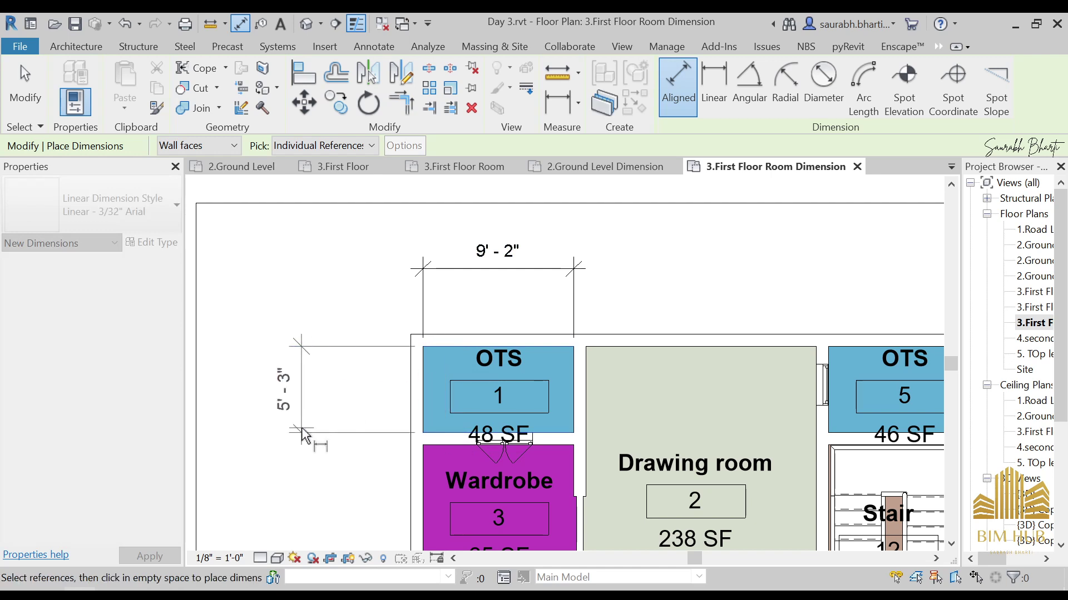
pyautogui.click(358, 426)
pyautogui.press('Escape')
pyautogui.press('Escape')
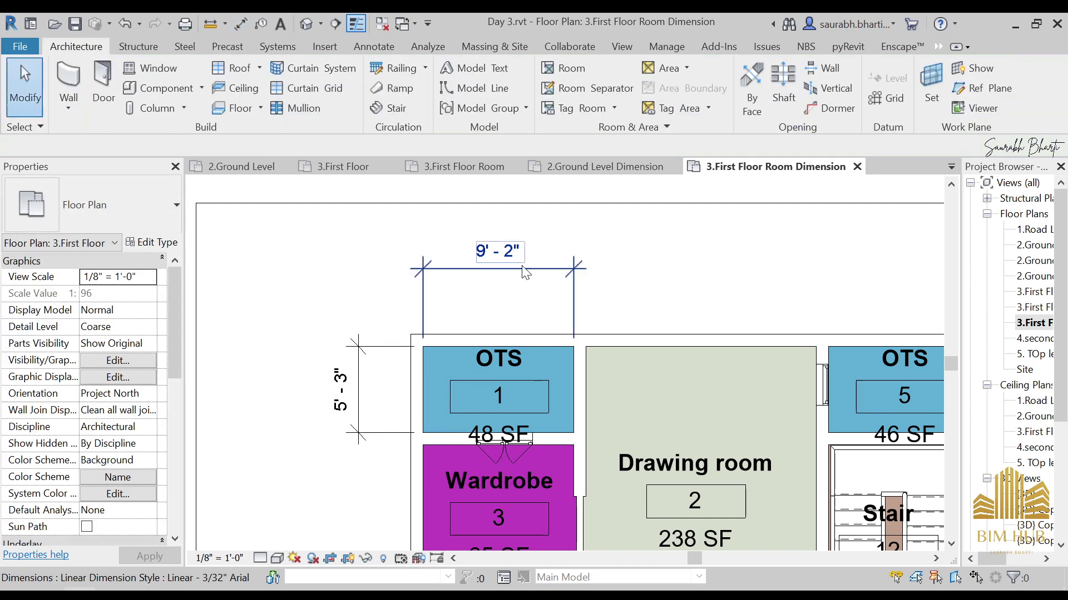
# - Adjust the distance of OTS room 1's width dimension line from the outer wall, keeping its text above the line
pyautogui.click(531, 269)
pyautogui.moveTo(499, 260); pyautogui.dragTo(502, 290)
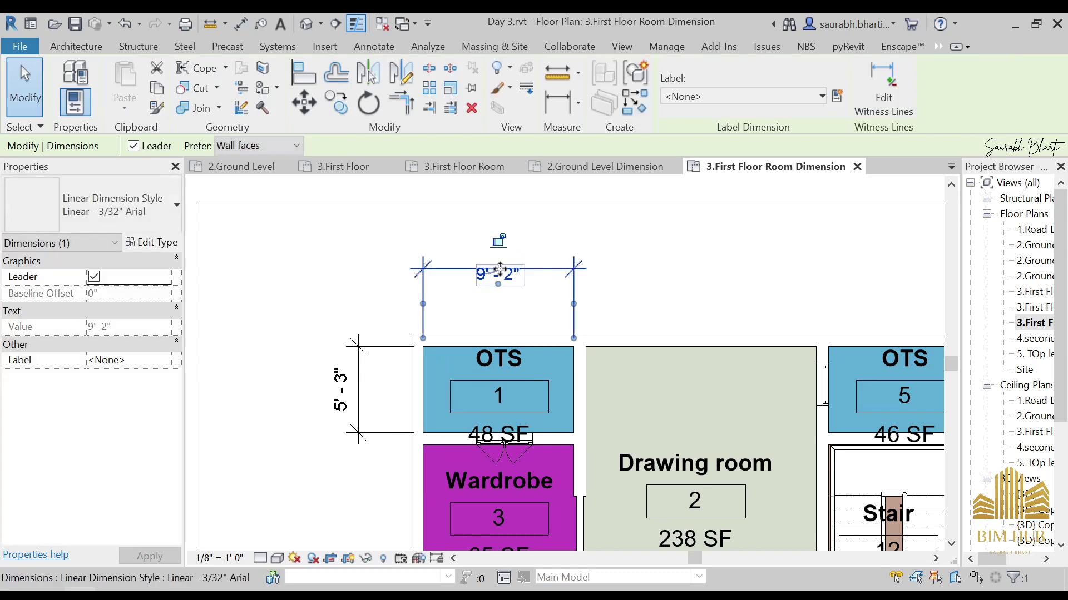
pyautogui.click(553, 262)
pyautogui.click(579, 272)
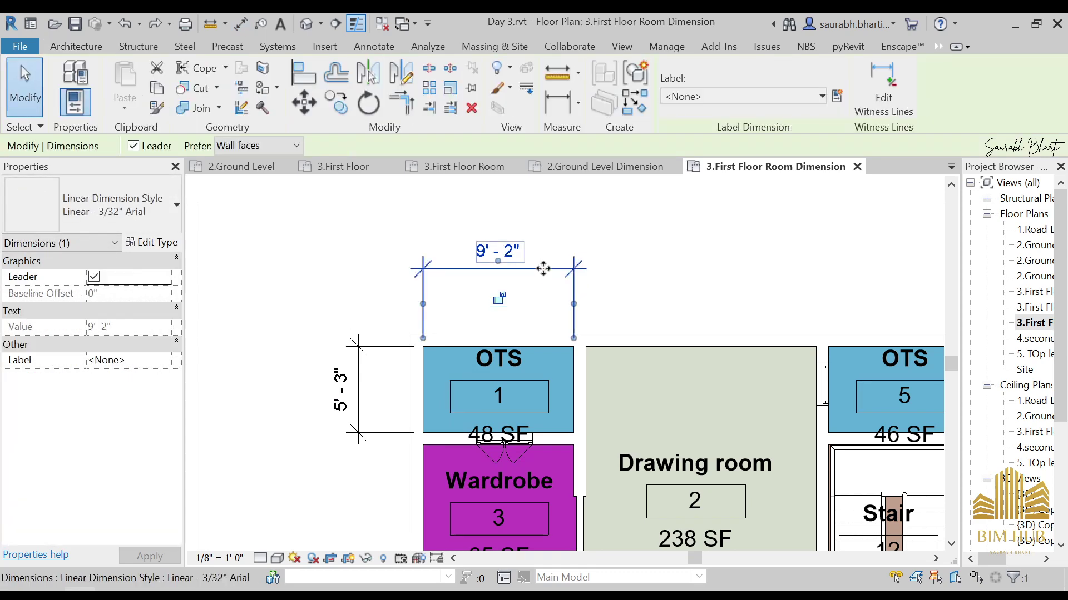
pyautogui.moveTo(545, 283); pyautogui.dragTo(544, 310)
pyautogui.scroll(-2, 543, 284)
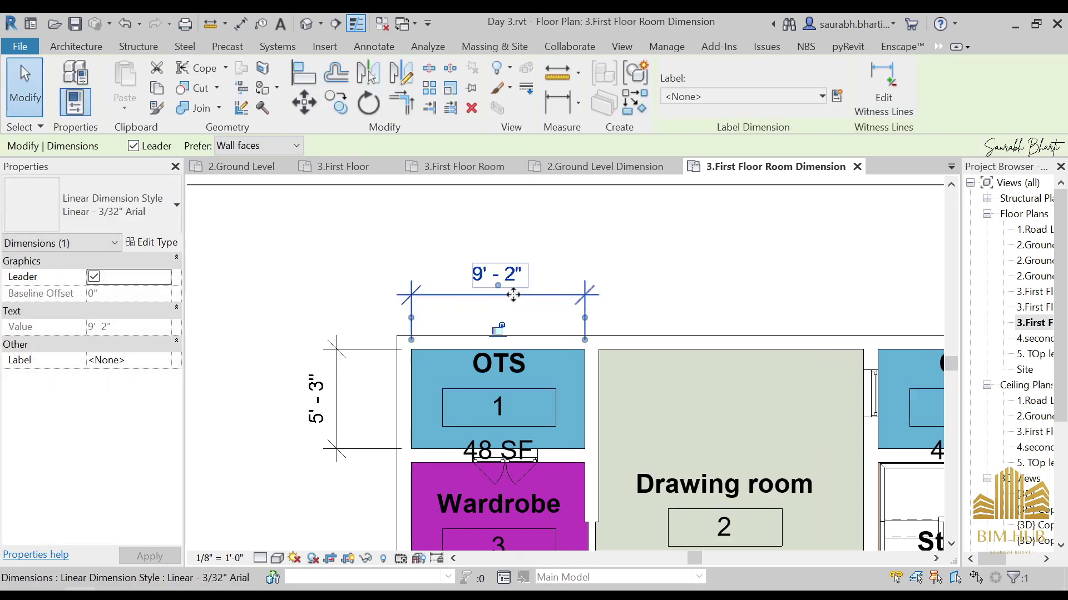
pyautogui.scroll(2, 542, 285)
pyautogui.moveTo(542, 272); pyautogui.dragTo(543, 248)
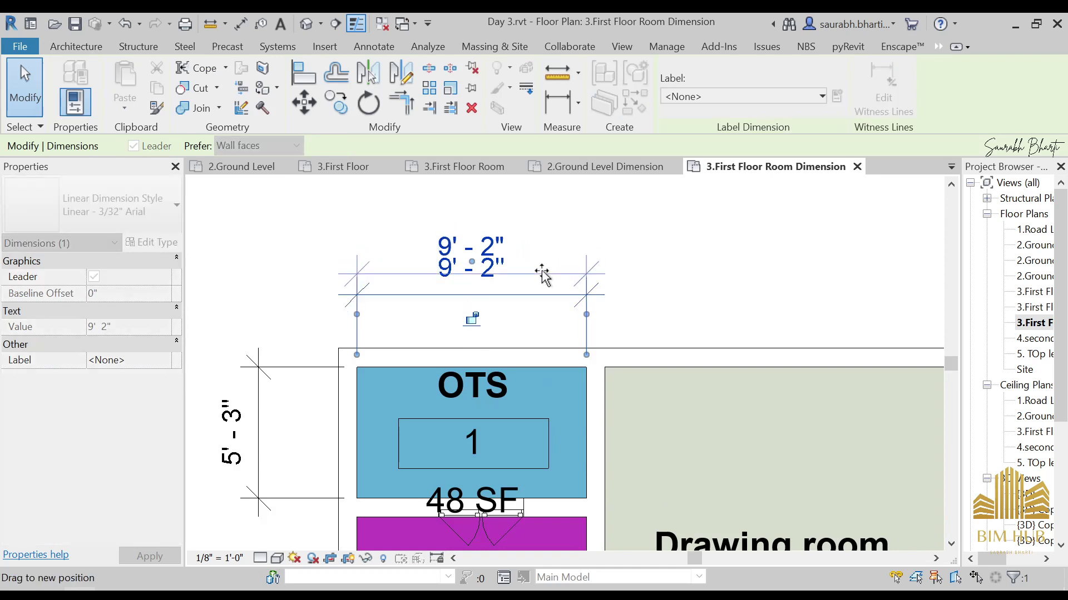
# - Dimension the inside depth of Wardrobe 3, aligning it with the OTS depth dimension outside the exterior wall
pyautogui.scroll(-4, 477, 303)
pyautogui.press('d')
pyautogui.press('i')
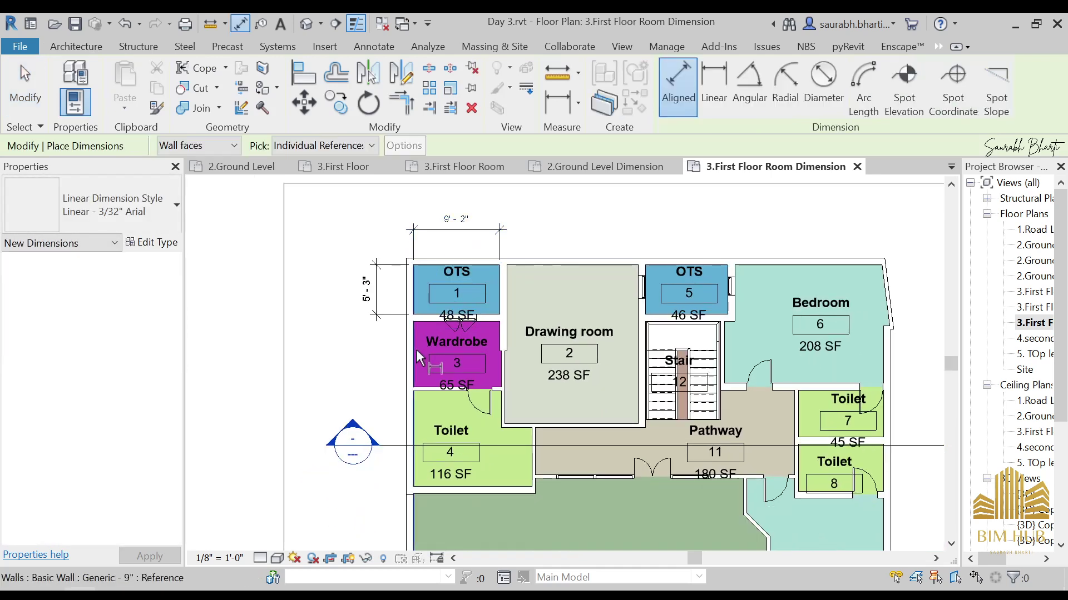
pyautogui.scroll(2, 415, 348)
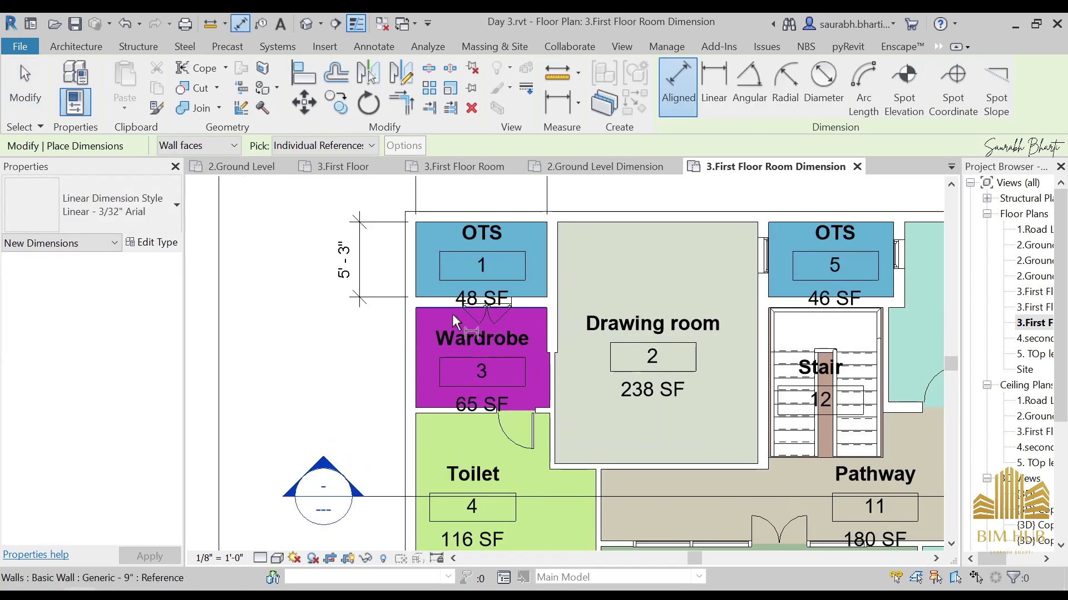
pyautogui.click(436, 406)
pyautogui.click(359, 356)
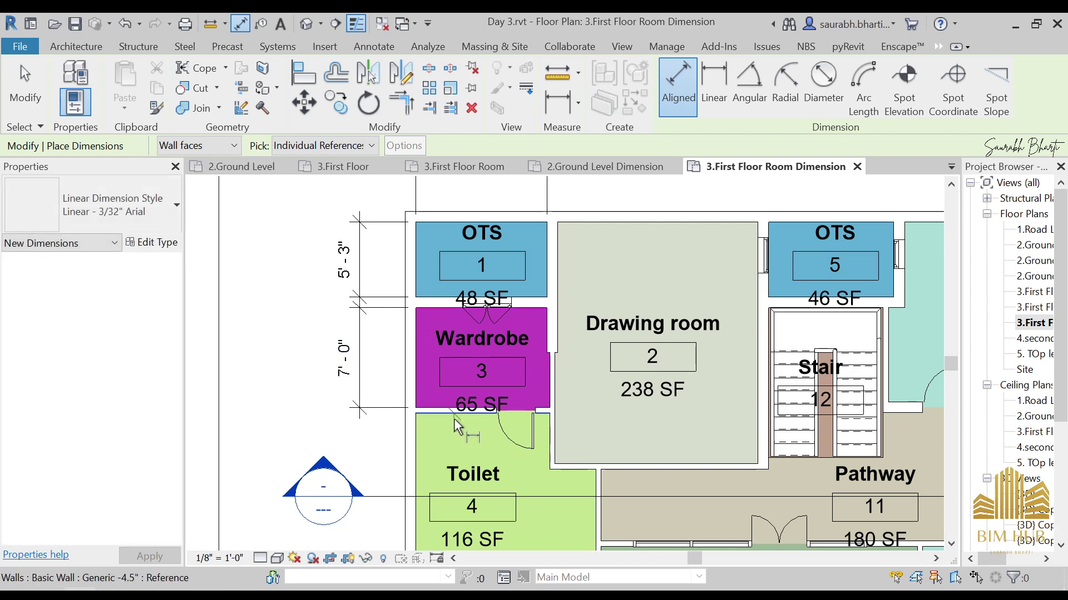
# - Dimension the inside depth of Toilet 4, continuing the line of depth dimensions outside the exterior wall
pyautogui.scroll(-2, 481, 432)
pyautogui.moveTo(471, 509); pyautogui.dragTo(532, 388, button='middle')
pyautogui.click(527, 393)
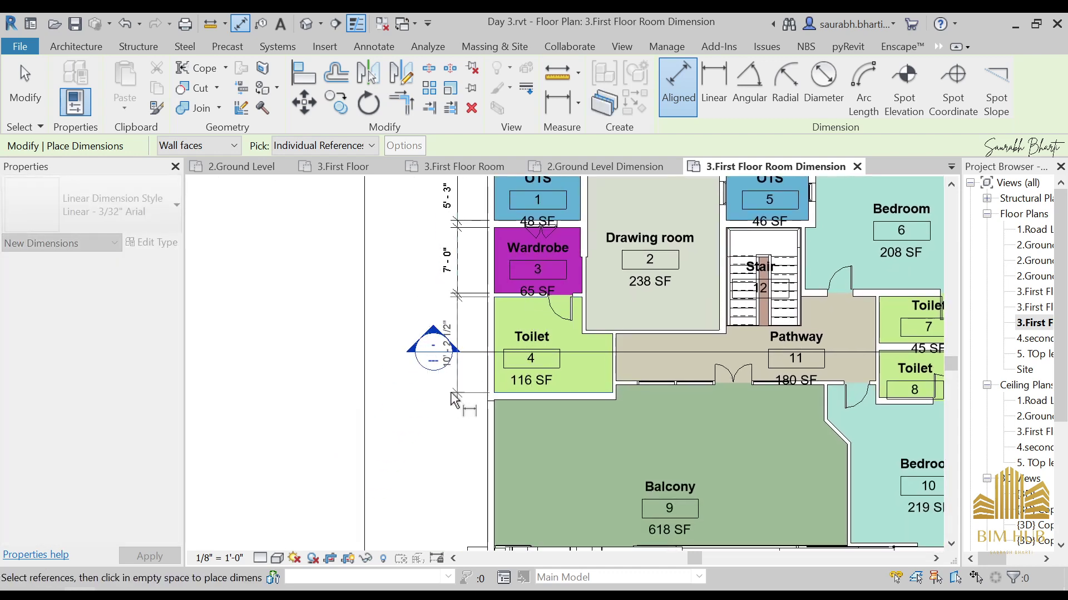
pyautogui.click(457, 389)
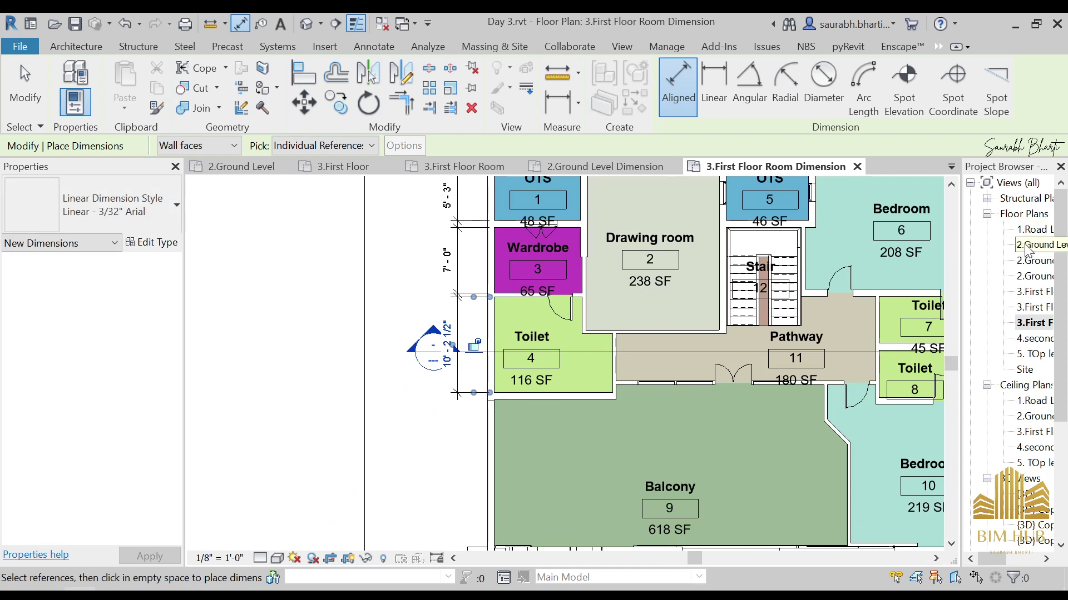
pyautogui.moveTo(535, 432); pyautogui.dragTo(543, 328, button='middle')
pyautogui.click(548, 307)
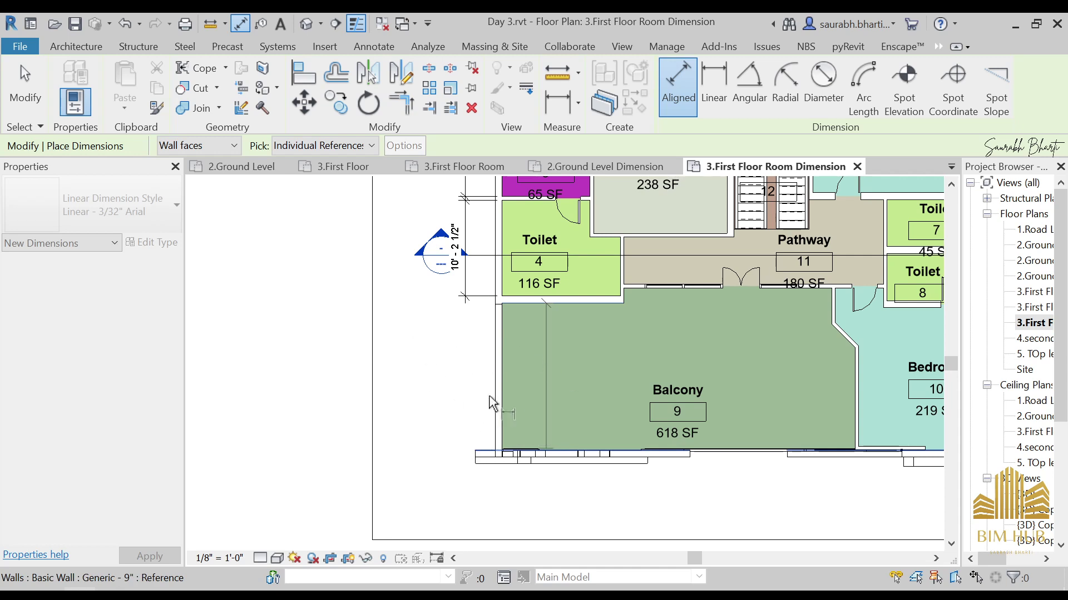
pyautogui.press('Escape')
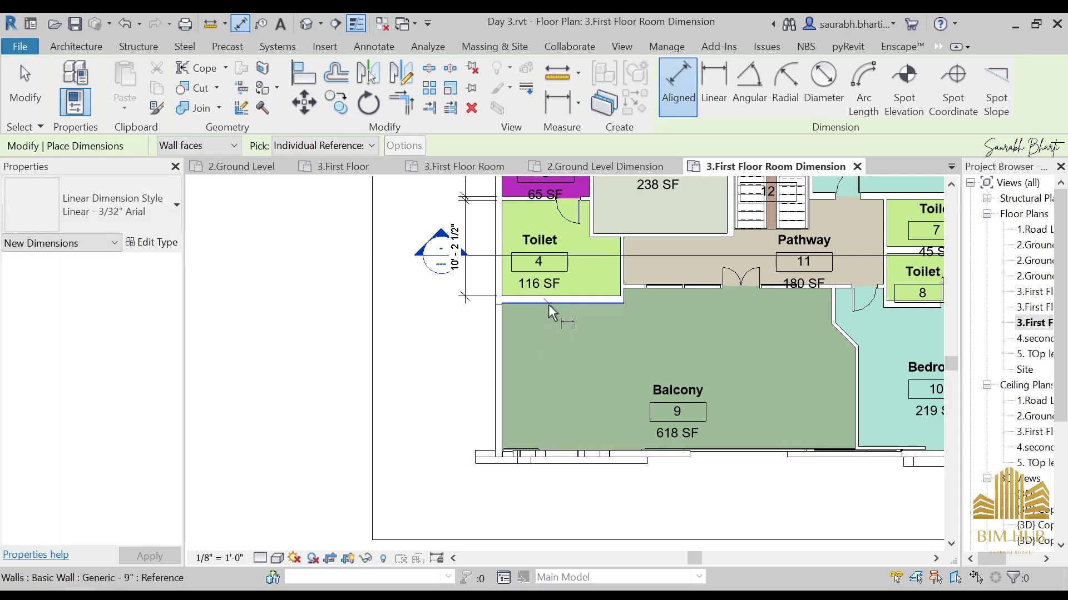
# - Add an aligned dimension for the Balcony's depth, continuing the row of room dimensions beside the plan's left wall
pyautogui.click(548, 304)
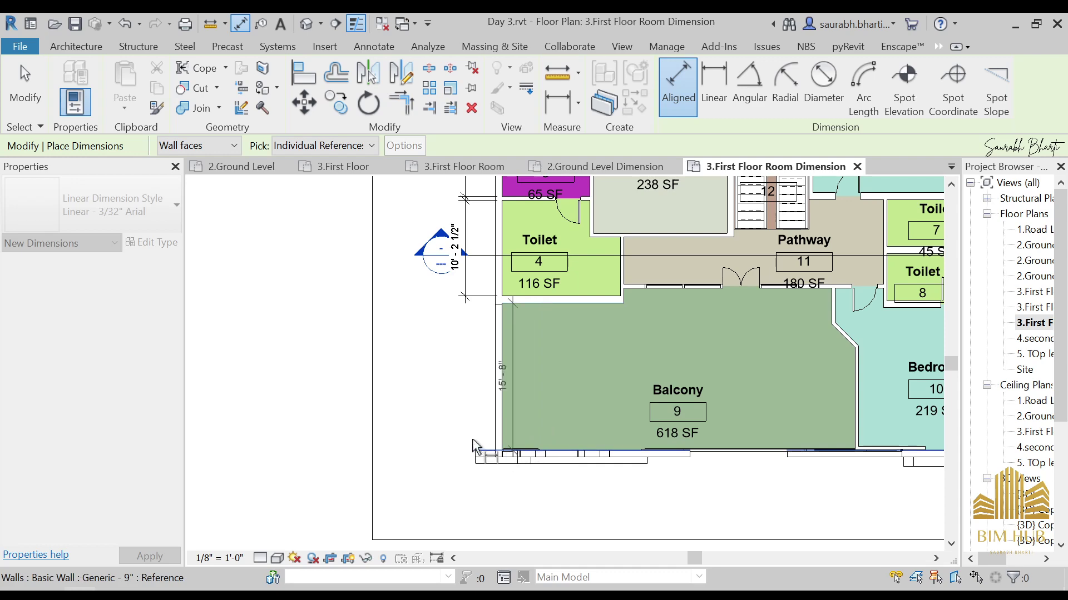
pyautogui.click(429, 436)
pyautogui.click(467, 443)
pyautogui.scroll(-4, 593, 410)
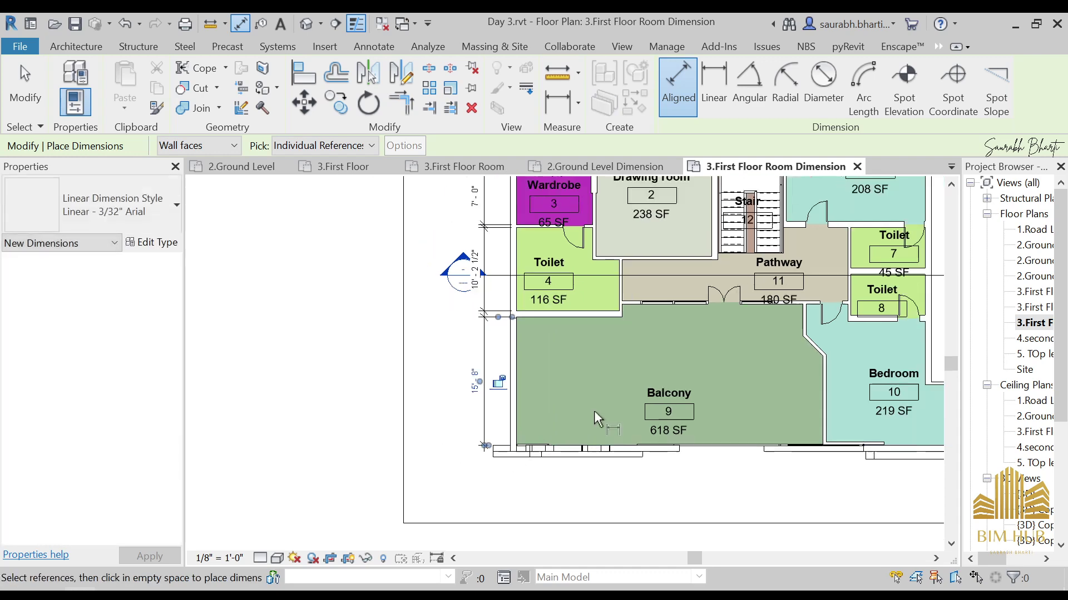
# - Add aligned dimensions for the widths of the Drawing room and OTS 5, in line with OTS 1's dimension above the plan
pyautogui.scroll(5, 426, 315)
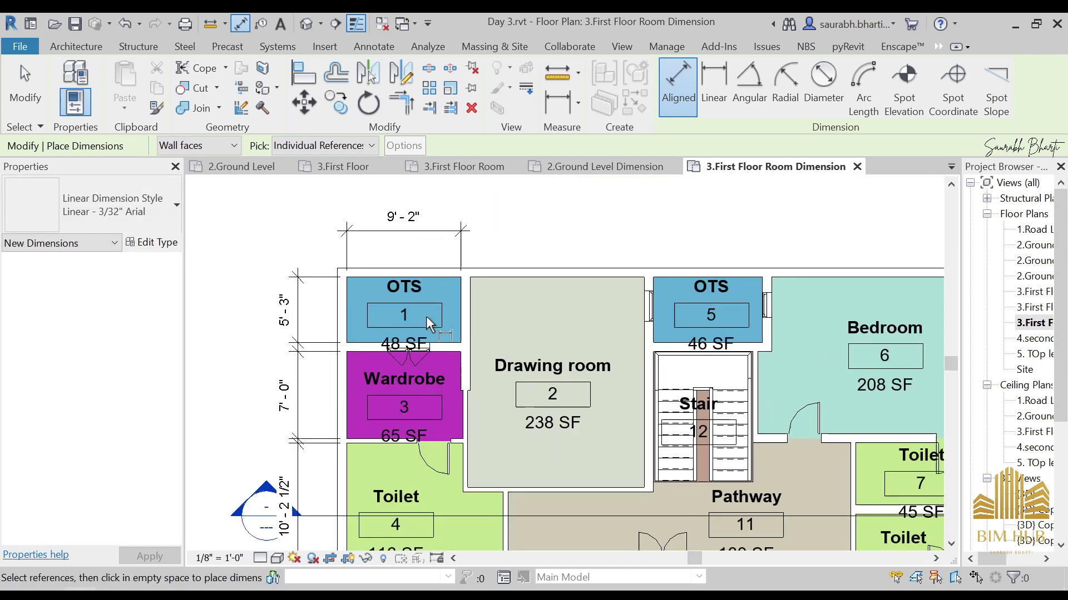
pyautogui.click(469, 303)
pyautogui.click(645, 314)
pyautogui.click(643, 237)
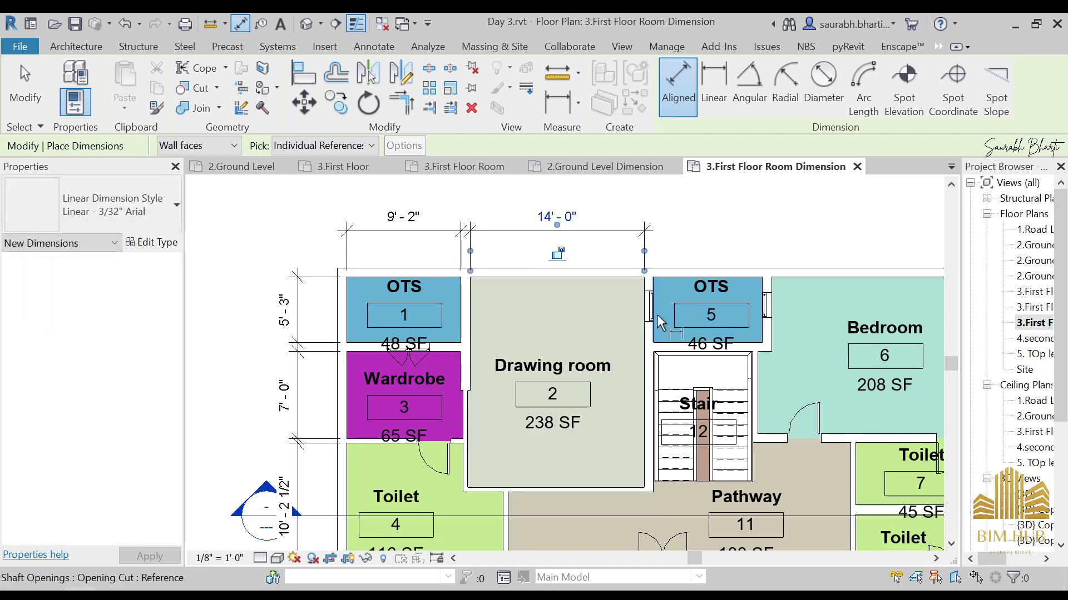
pyautogui.click(661, 309)
pyautogui.click(765, 304)
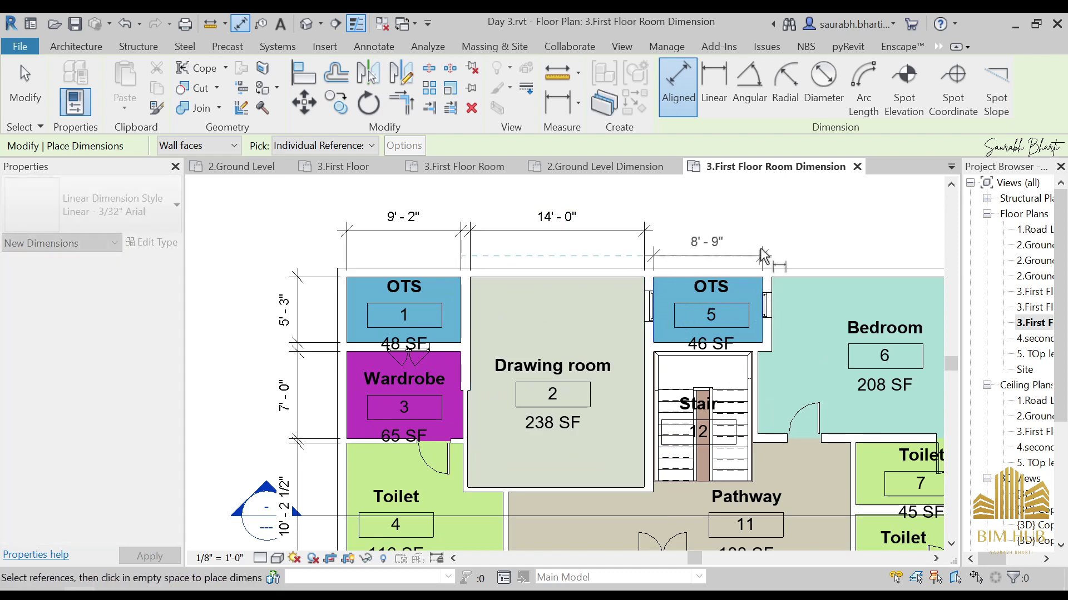
pyautogui.click(762, 241)
# - Add an aligned dimension for the width of Bedroom 6, placed in the same row above the plan
pyautogui.moveTo(781, 354); pyautogui.dragTo(578, 362, button='middle')
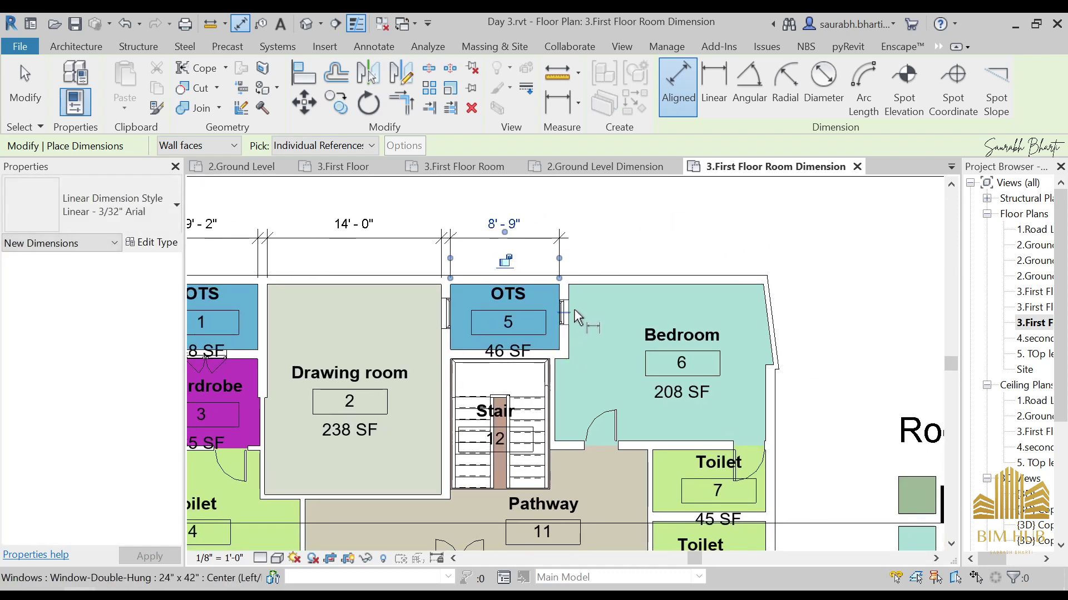
pyautogui.click(568, 305)
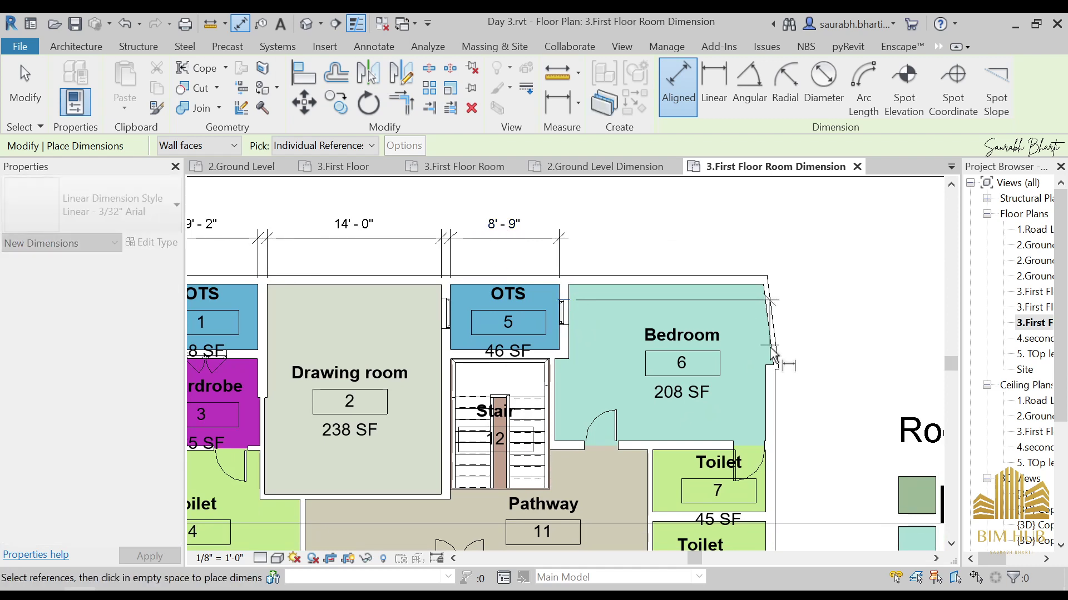
pyautogui.press('Escape')
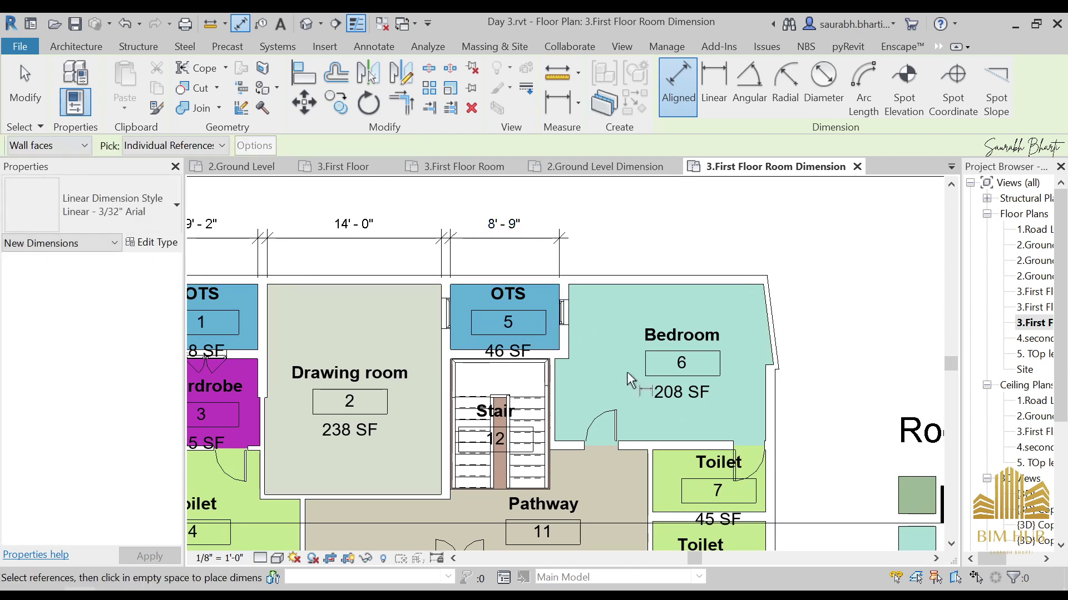
pyautogui.click(563, 402)
pyautogui.click(766, 406)
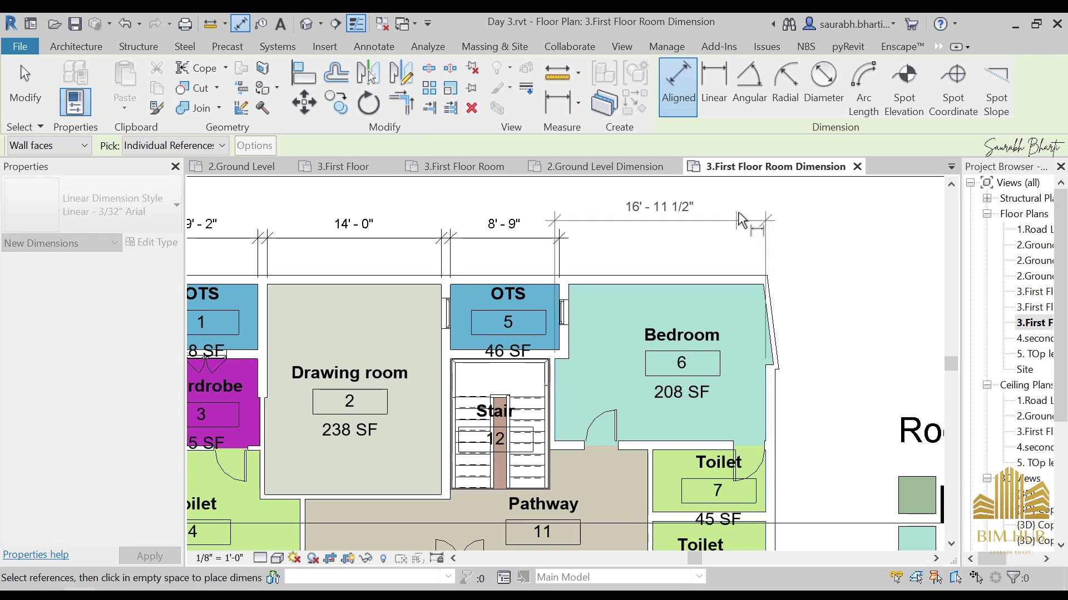
pyautogui.click(738, 235)
# - Dimension the width of Toilet 7, including the slanted outer wall as an extra reference, in a row beneath Bedroom 6's dimension
pyautogui.scroll(-3, 728, 296)
pyautogui.scroll(3, 746, 360)
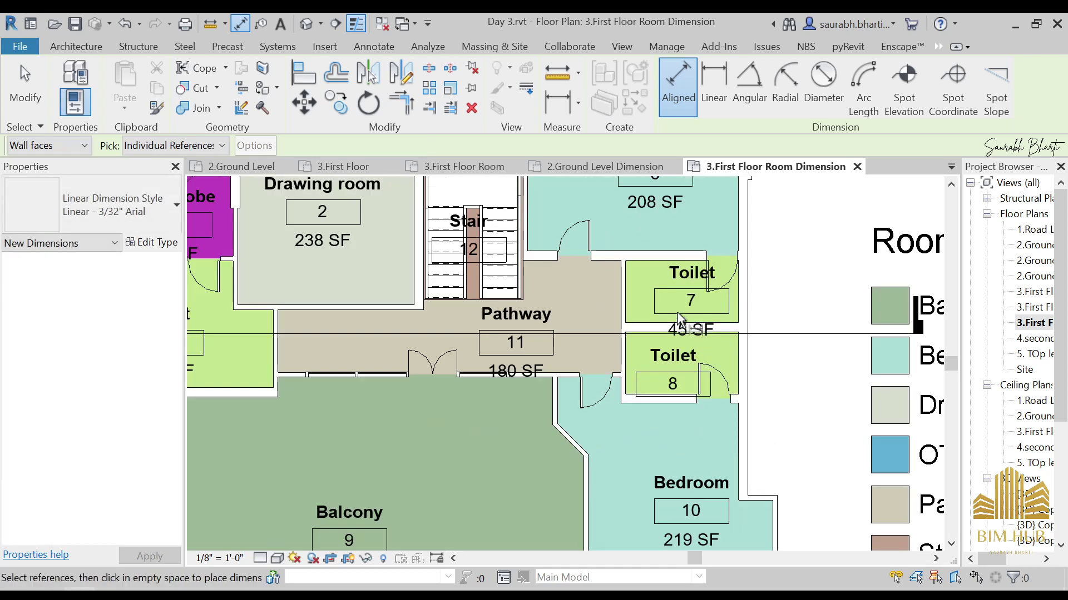
pyautogui.click(631, 297)
pyautogui.click(739, 306)
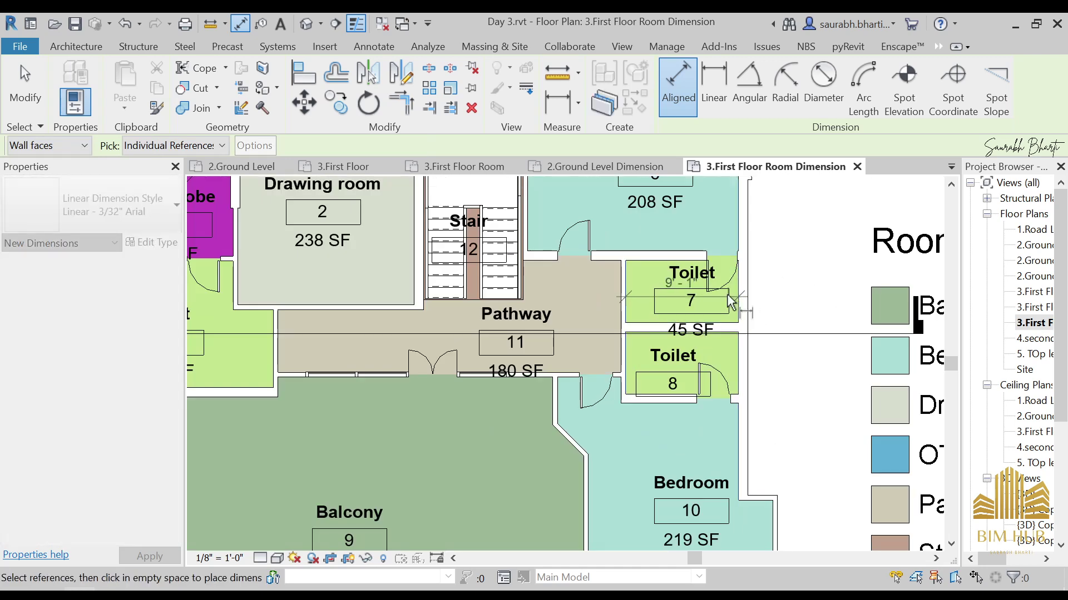
pyautogui.scroll(-3, 739, 306)
pyautogui.scroll(2, 676, 305)
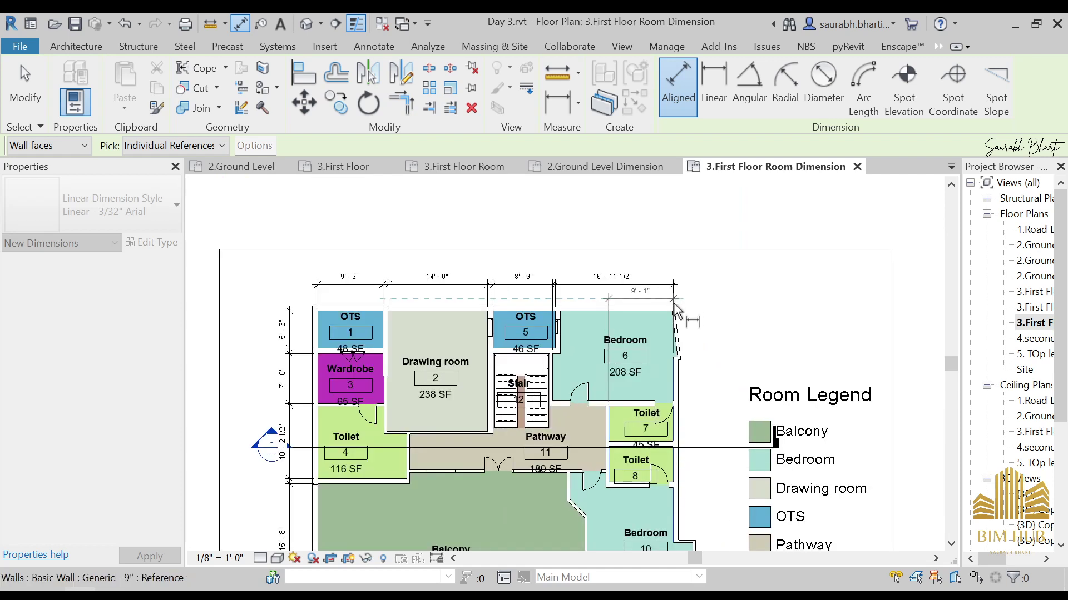
pyautogui.click(675, 310)
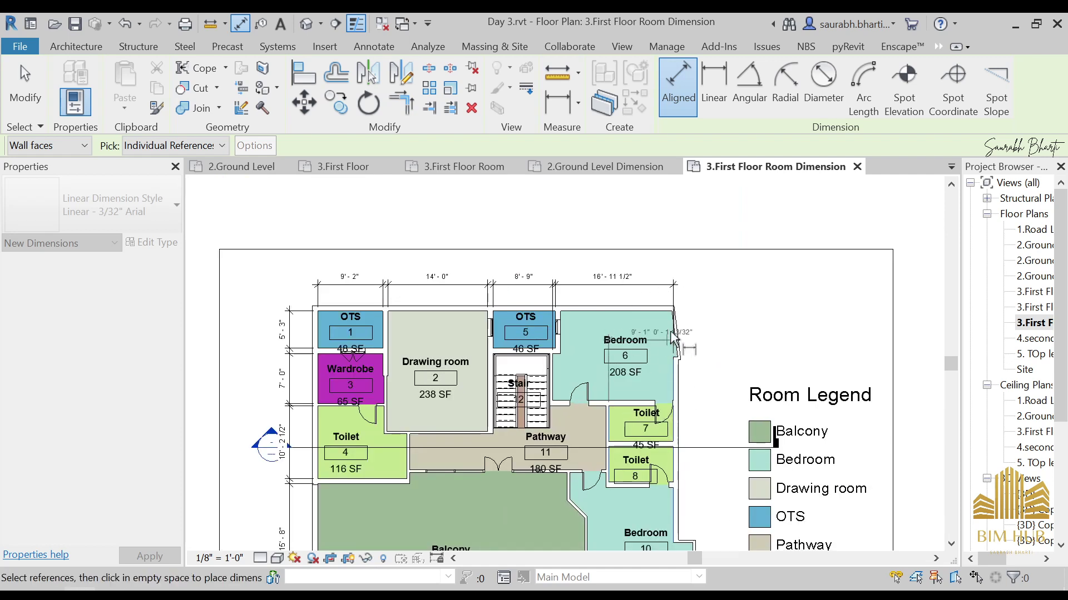
pyautogui.click(671, 300)
# - Dimension the full length of the Pathway between its end walls, placing it in the lower dimension row above the plan
pyautogui.scroll(3, 702, 444)
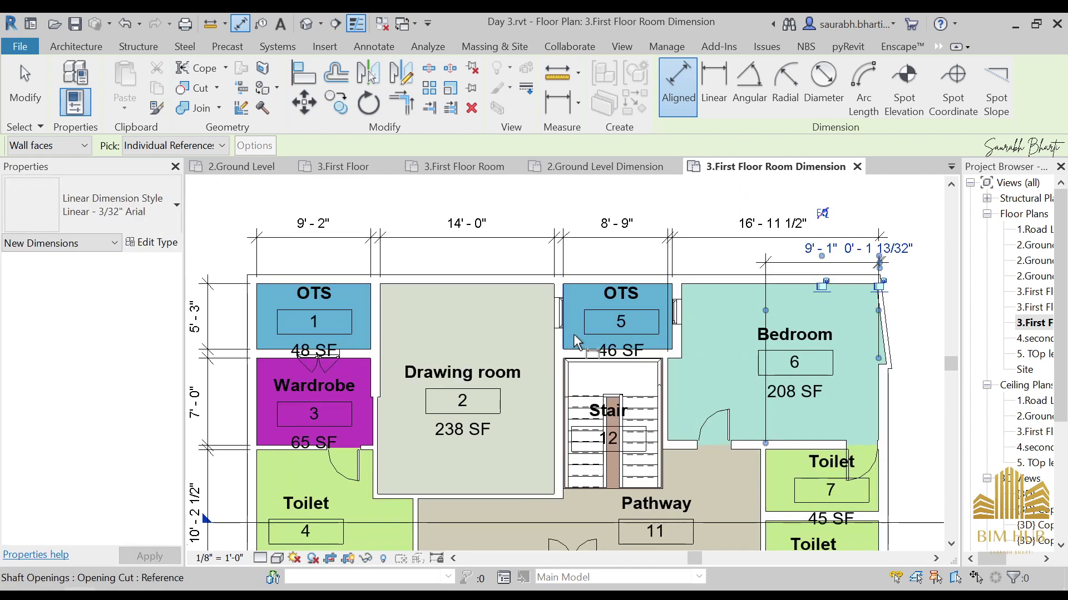
pyautogui.moveTo(701, 445); pyautogui.dragTo(604, 272, button='middle')
pyautogui.scroll(-3, 604, 273)
pyautogui.moveTo(508, 335); pyautogui.dragTo(515, 341, button='middle')
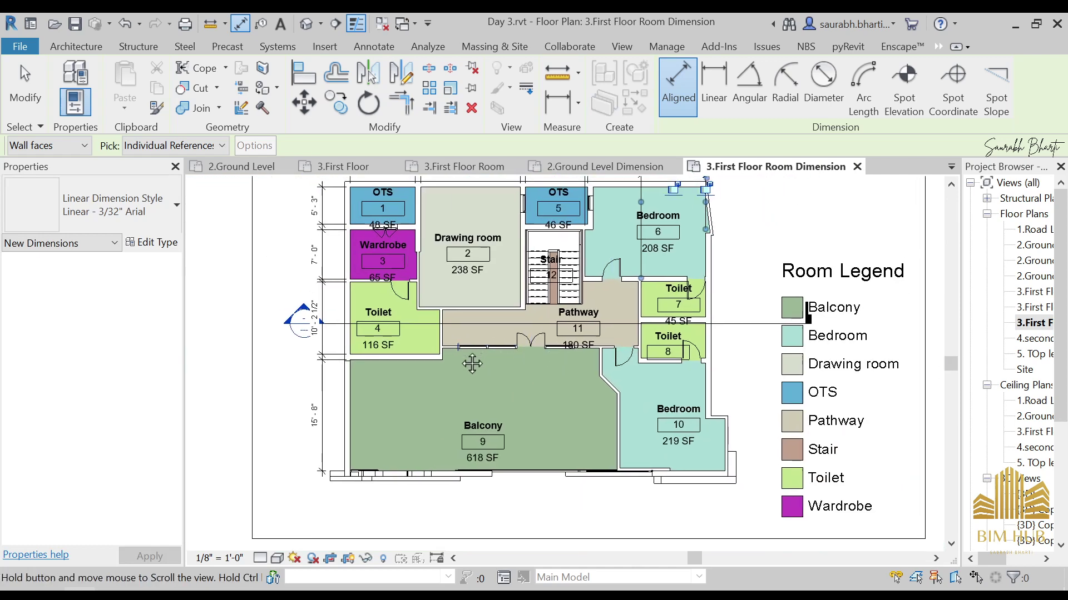
pyautogui.scroll(3, 455, 415)
pyautogui.click(451, 413)
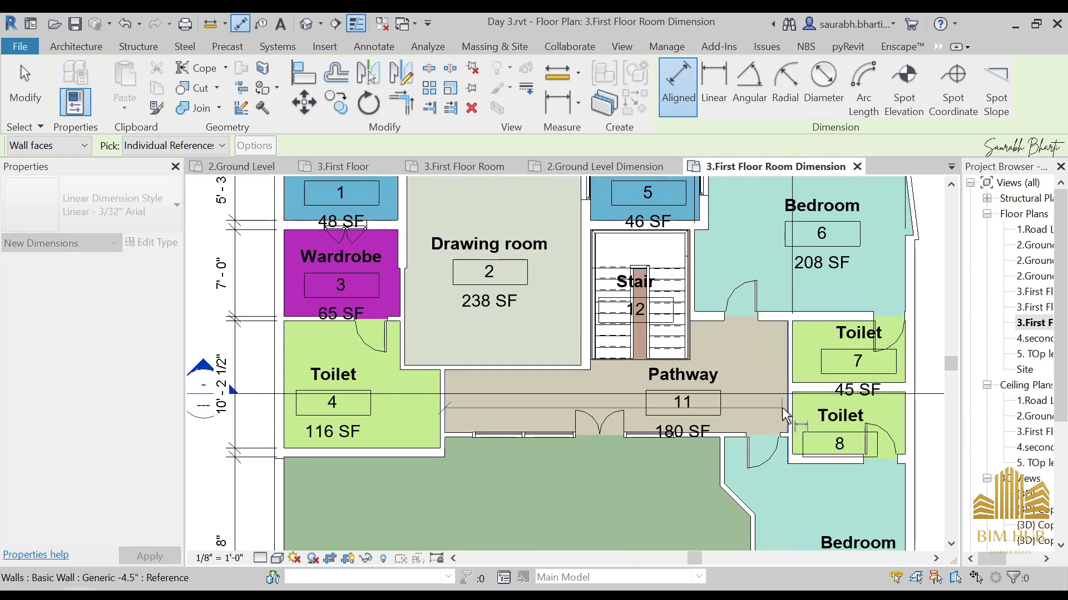
pyautogui.scroll(-3, 774, 272)
pyautogui.moveTo(774, 272); pyautogui.dragTo(744, 432, button='middle')
pyautogui.scroll(2, 723, 356)
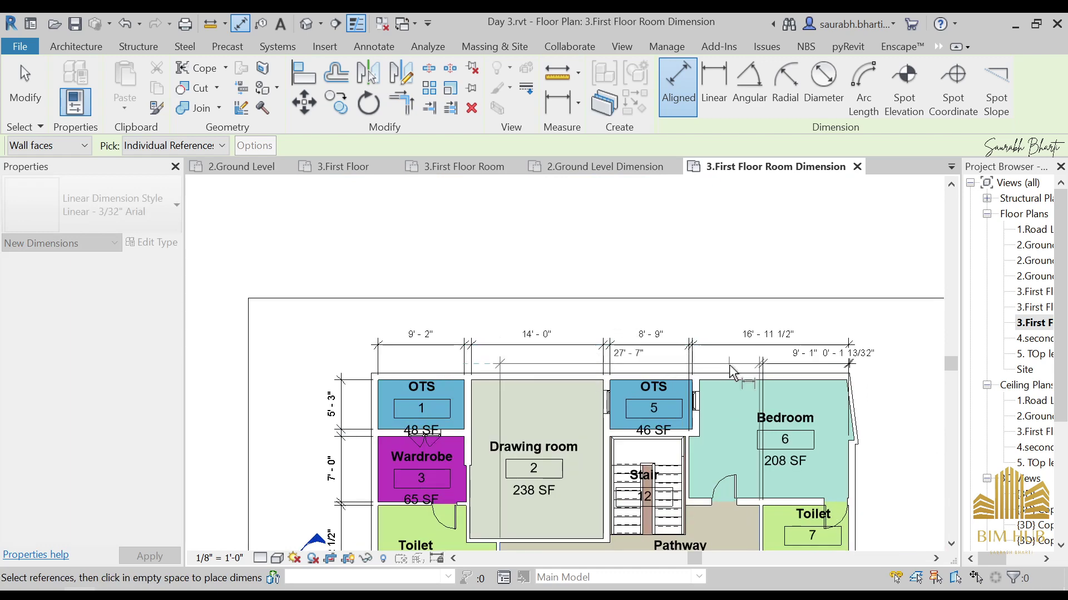
# - Dimension the width of the Stair between its side walls, placing it above OTS 5's dimension
pyautogui.scroll(-2, 674, 433)
pyautogui.moveTo(548, 389); pyautogui.dragTo(582, 320, button='middle')
pyautogui.scroll(1, 582, 319)
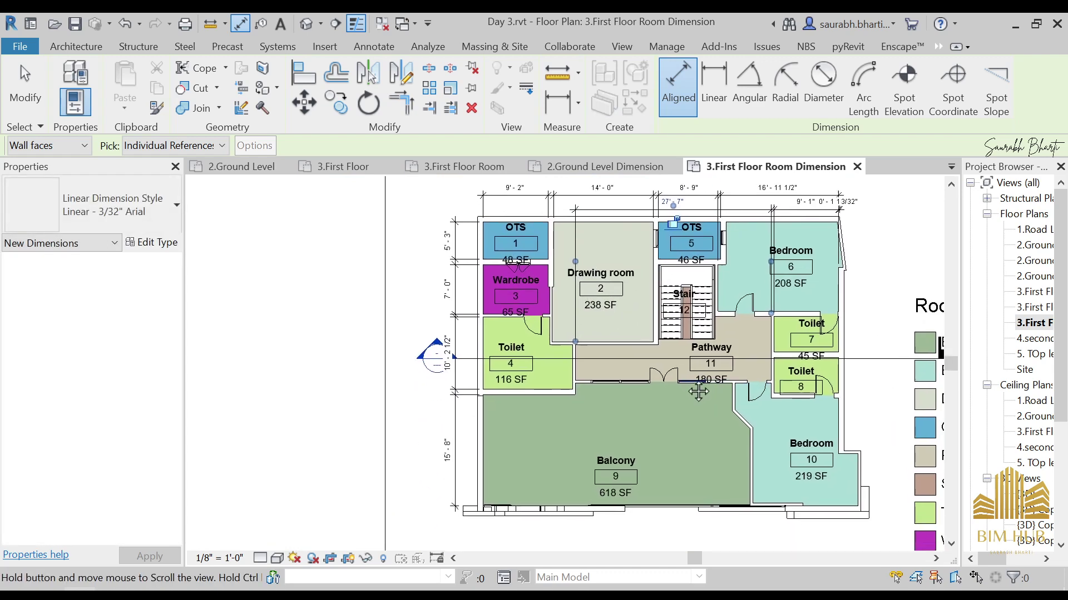
pyautogui.scroll(4, 700, 311)
pyautogui.scroll(3, 618, 293)
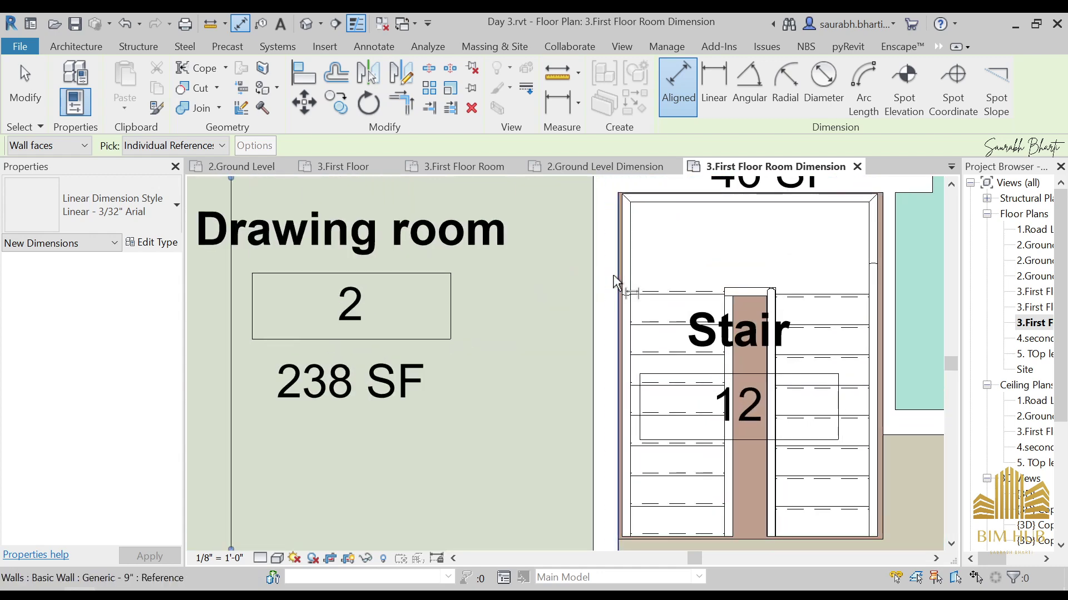
pyautogui.click(616, 278)
pyautogui.scroll(-3, 884, 278)
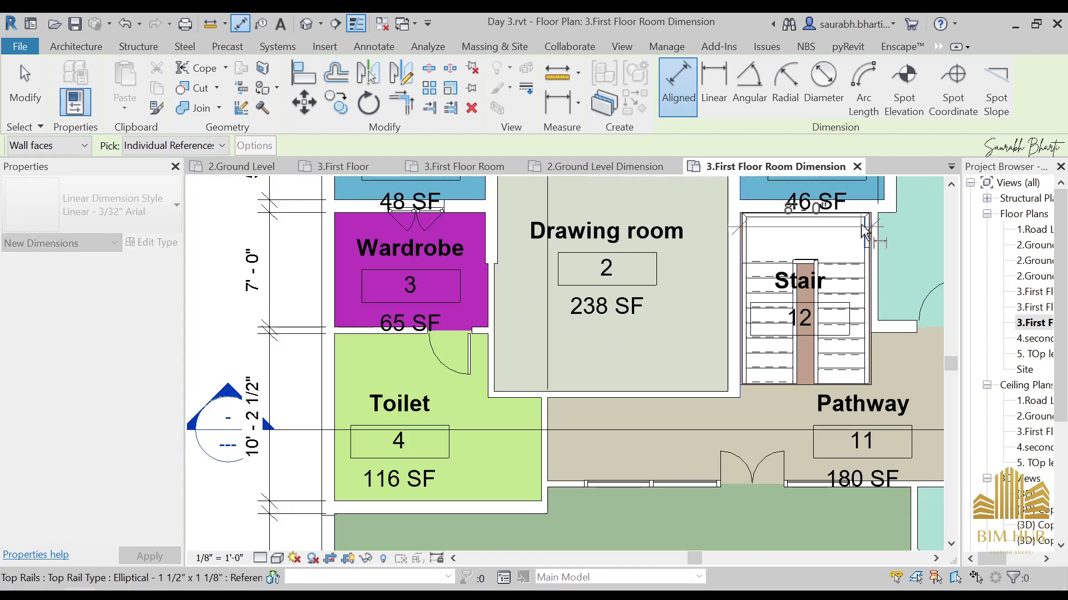
pyautogui.moveTo(870, 232); pyautogui.dragTo(757, 398, button='middle')
pyautogui.scroll(3, 762, 310)
pyautogui.scroll(-2, 752, 229)
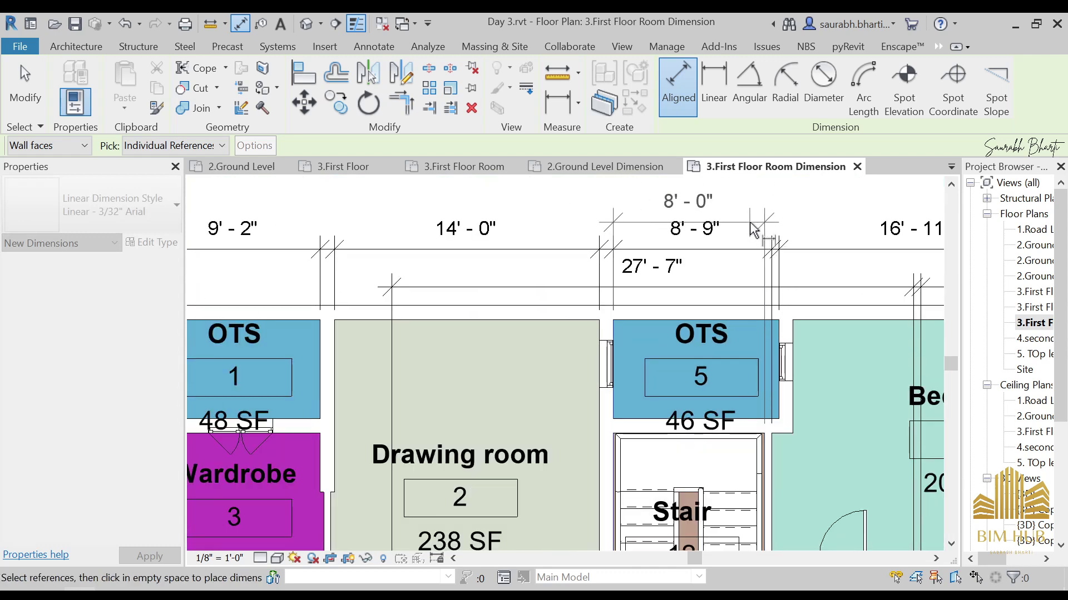
pyautogui.moveTo(763, 203); pyautogui.dragTo(746, 267, button='middle')
pyautogui.click(743, 268)
# - Dimension the overall width below the plan, from the Balcony's outer side wall to the outer edge of the front extrusion beside Bedroom 10
pyautogui.scroll(-3, 743, 268)
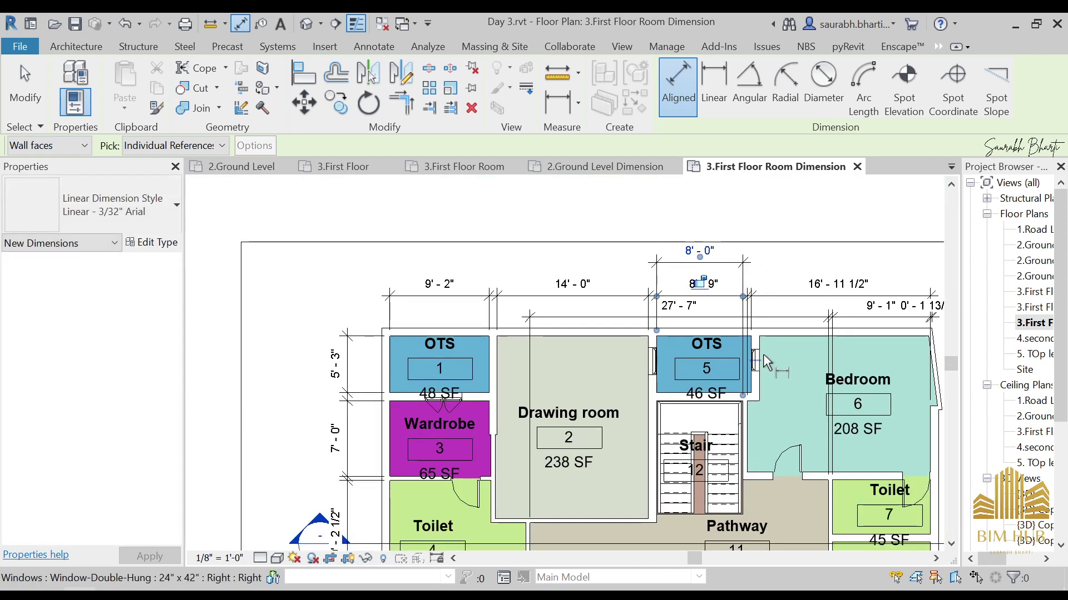
pyautogui.moveTo(713, 411); pyautogui.dragTo(672, 396, button='middle')
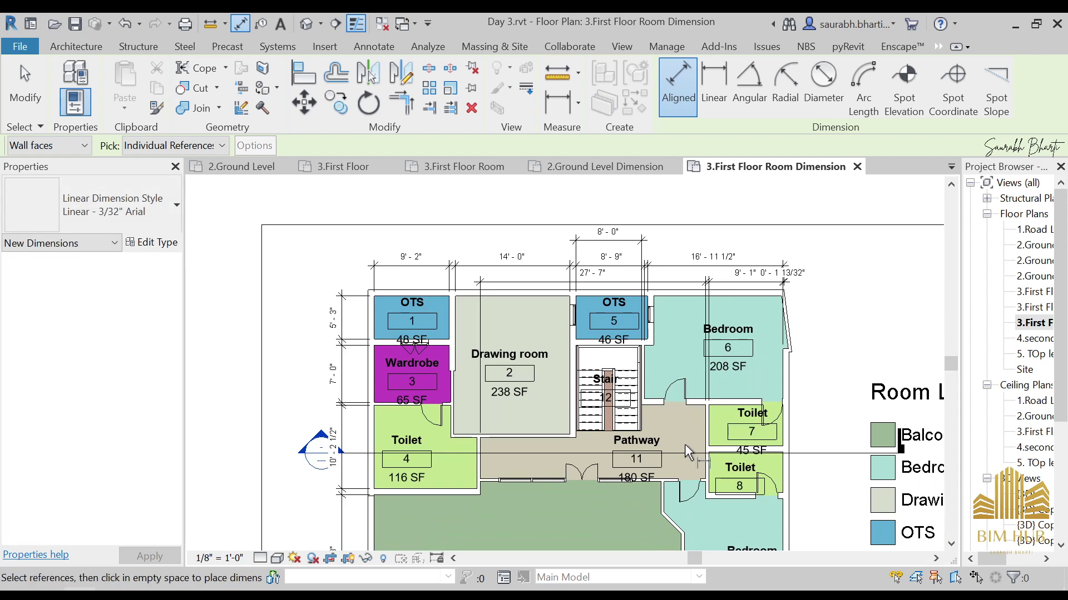
pyautogui.scroll(1, 685, 444)
pyautogui.moveTo(688, 470); pyautogui.dragTo(706, 313, button='middle')
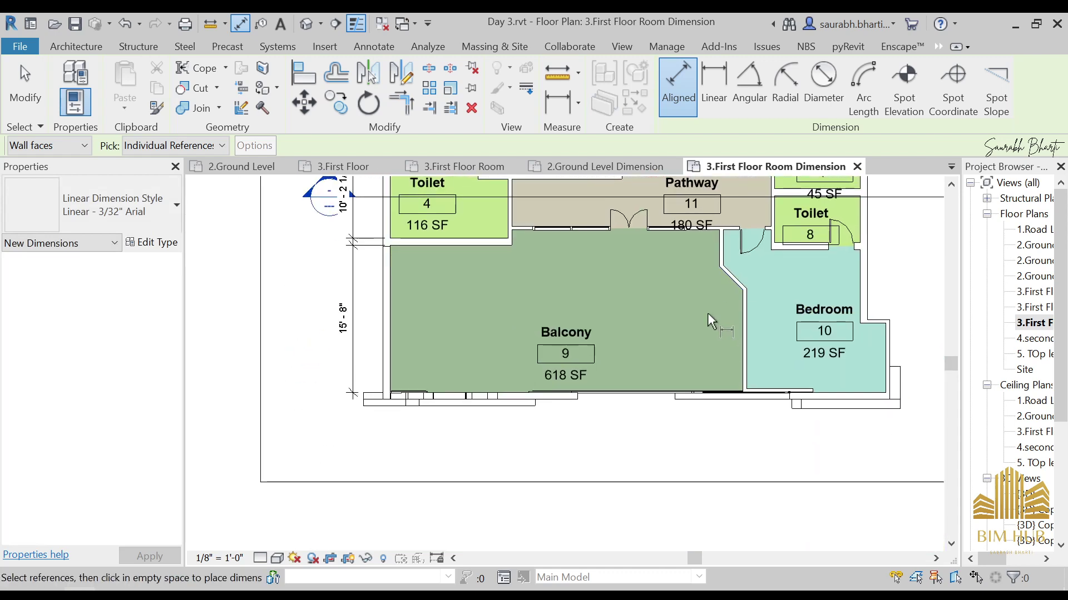
pyautogui.scroll(-2, 706, 311)
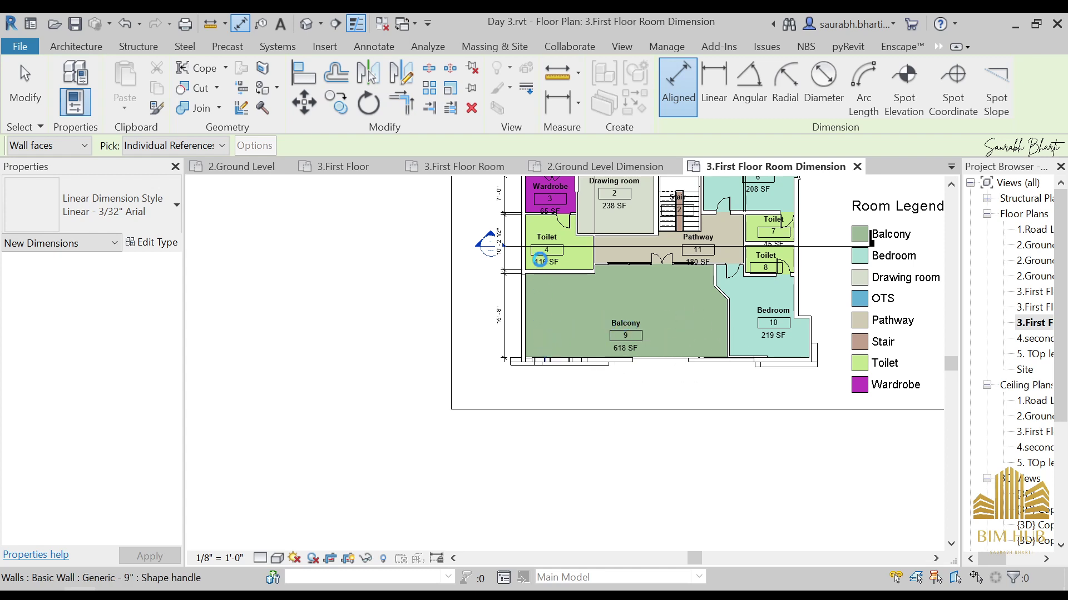
pyautogui.scroll(3, 542, 281)
pyautogui.scroll(-2, 835, 358)
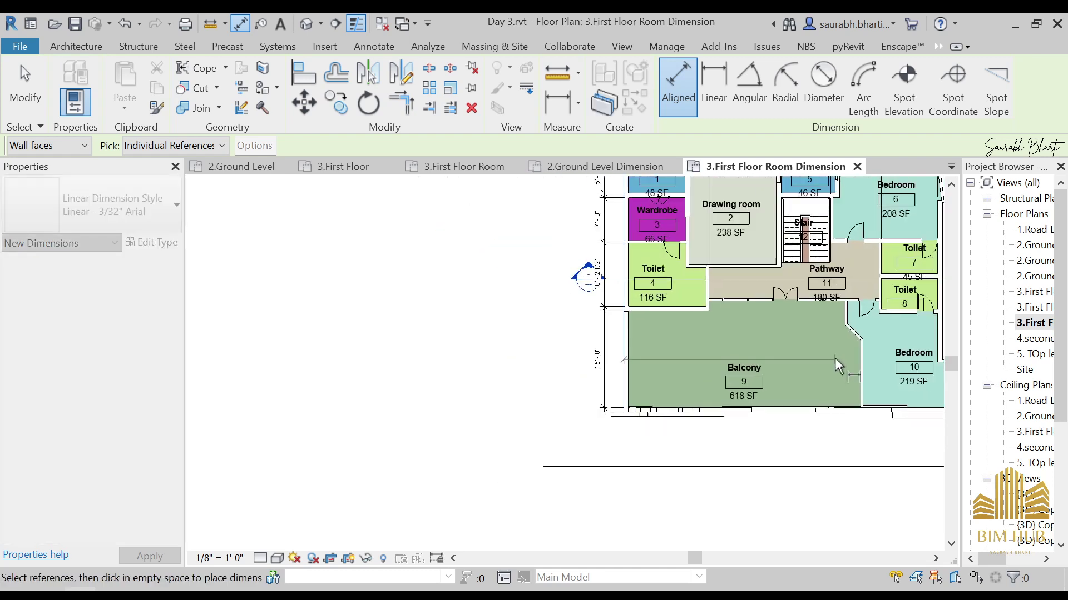
pyautogui.scroll(-2, 835, 358)
pyautogui.scroll(4, 787, 411)
pyautogui.click(787, 411)
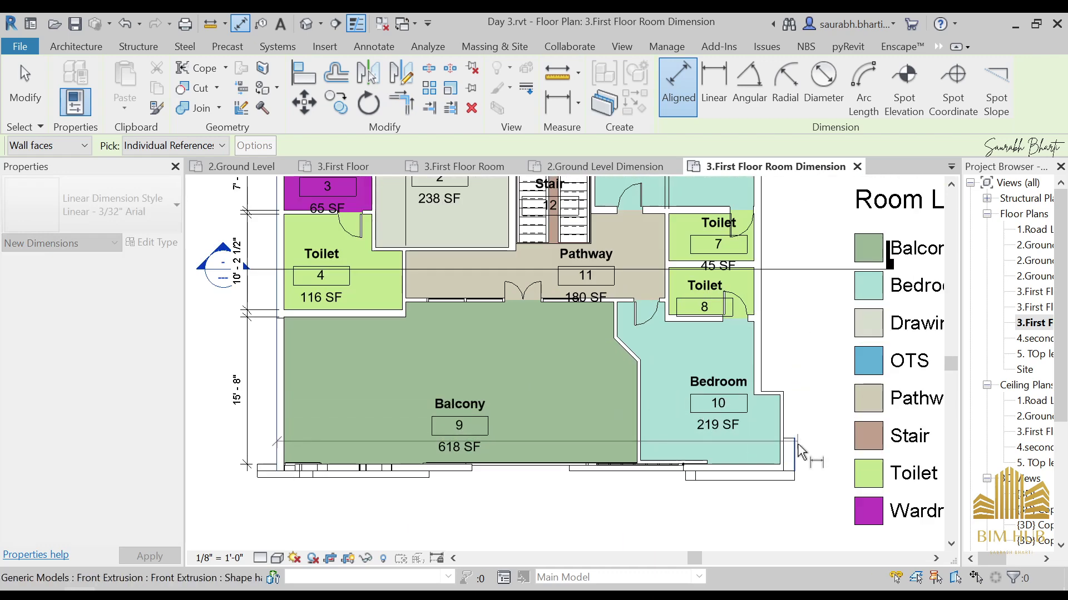
pyautogui.scroll(-2, 806, 441)
pyautogui.moveTo(806, 441); pyautogui.dragTo(821, 420, button='middle')
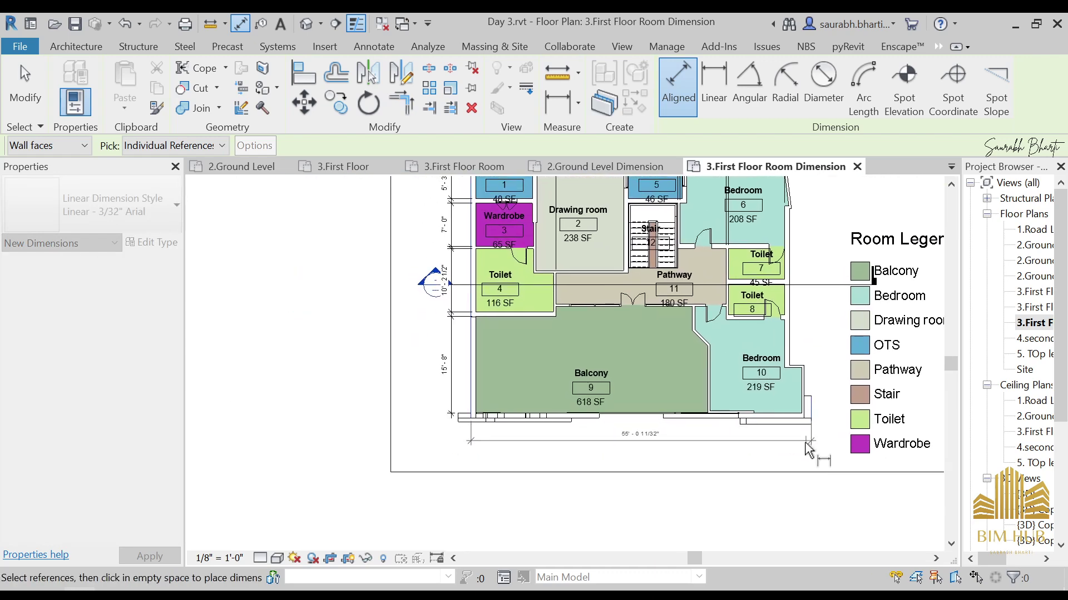
pyautogui.click(808, 453)
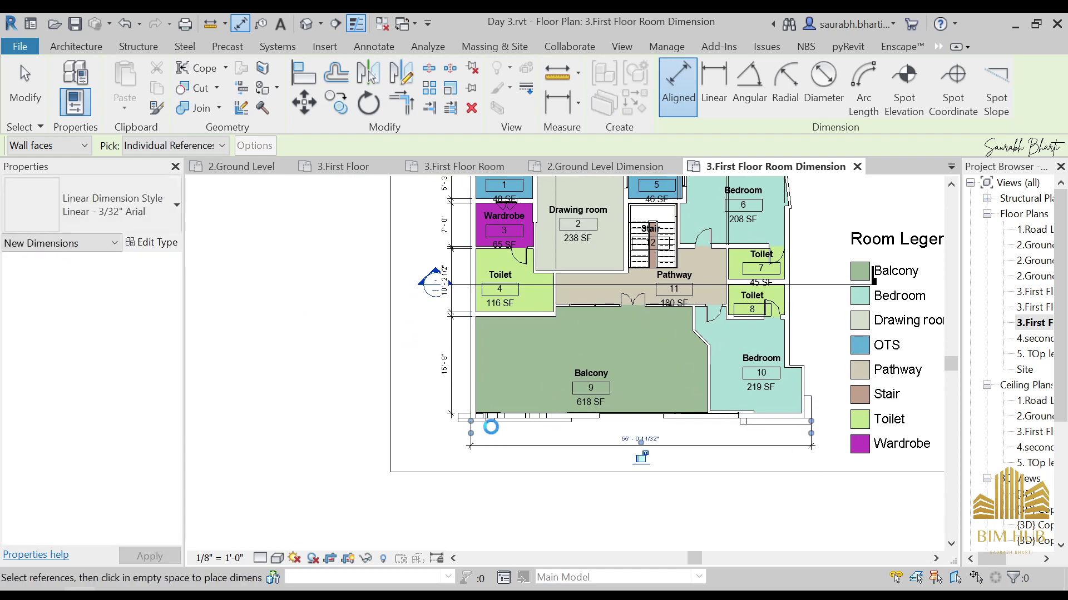
# - Dimension the building's overall depth from the front extrusion's outer edge to the rear outer wall, placing it outside the left-hand room dimensions
pyautogui.scroll(5, 490, 430)
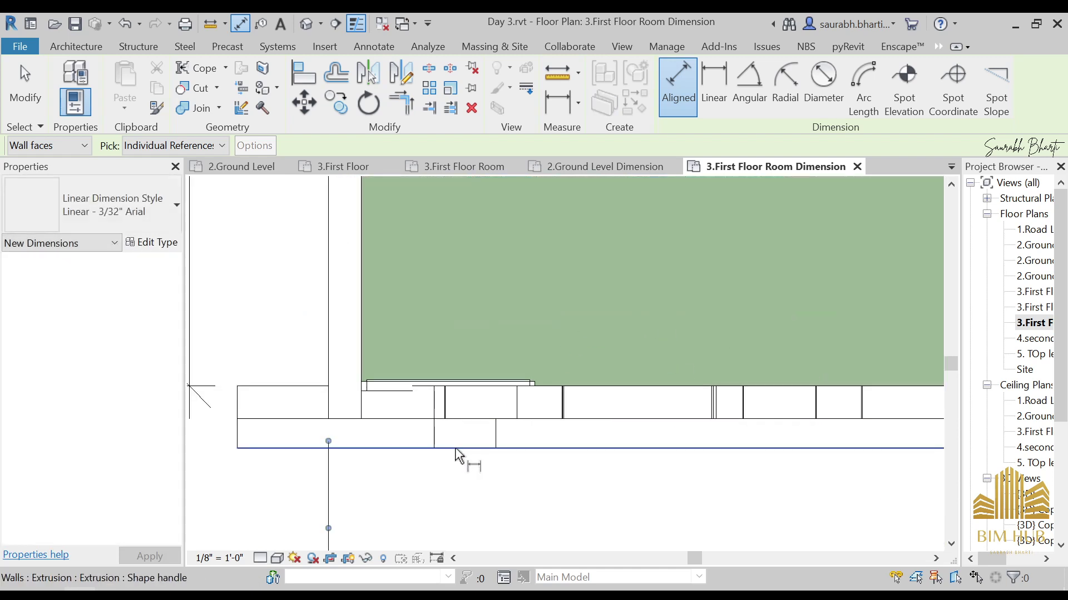
pyautogui.scroll(-6, 452, 441)
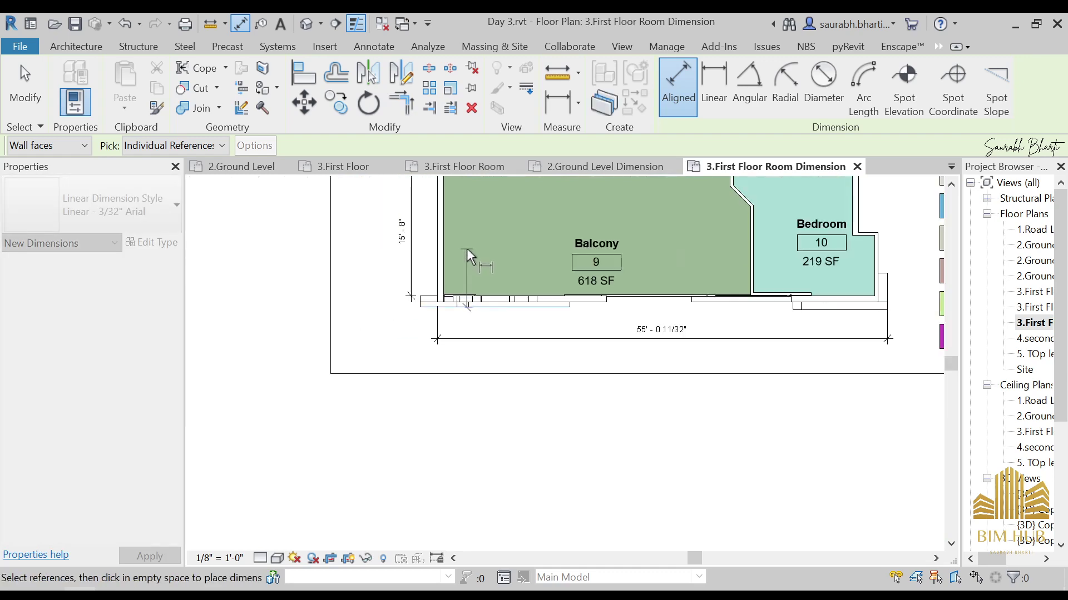
pyautogui.moveTo(467, 256); pyautogui.dragTo(472, 564, button='middle')
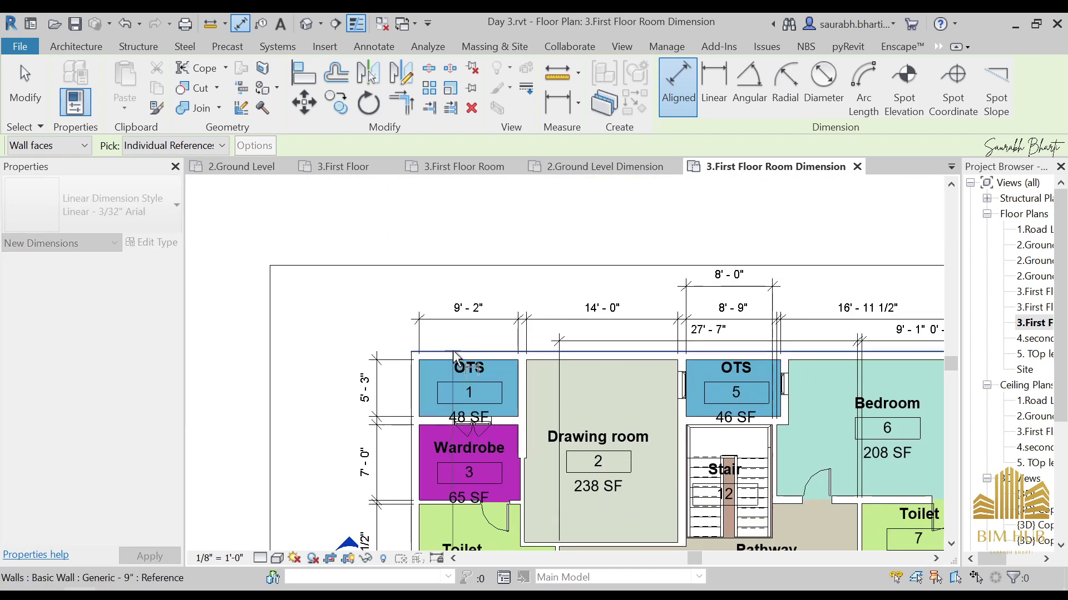
pyautogui.scroll(-3, 422, 389)
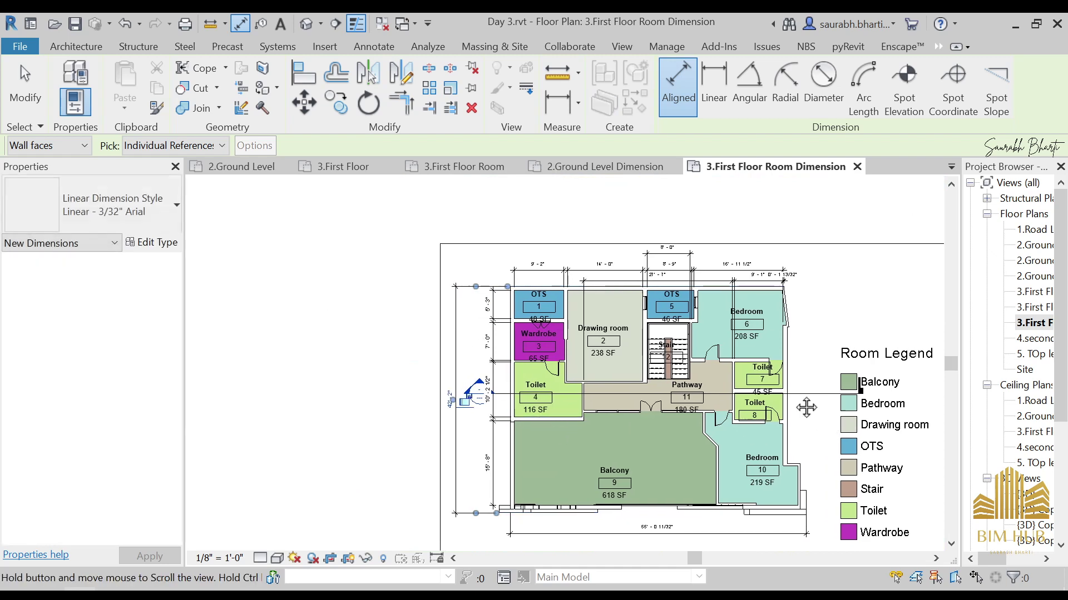
pyautogui.scroll(2, 810, 406)
pyautogui.moveTo(595, 268); pyautogui.dragTo(605, 273, button='middle')
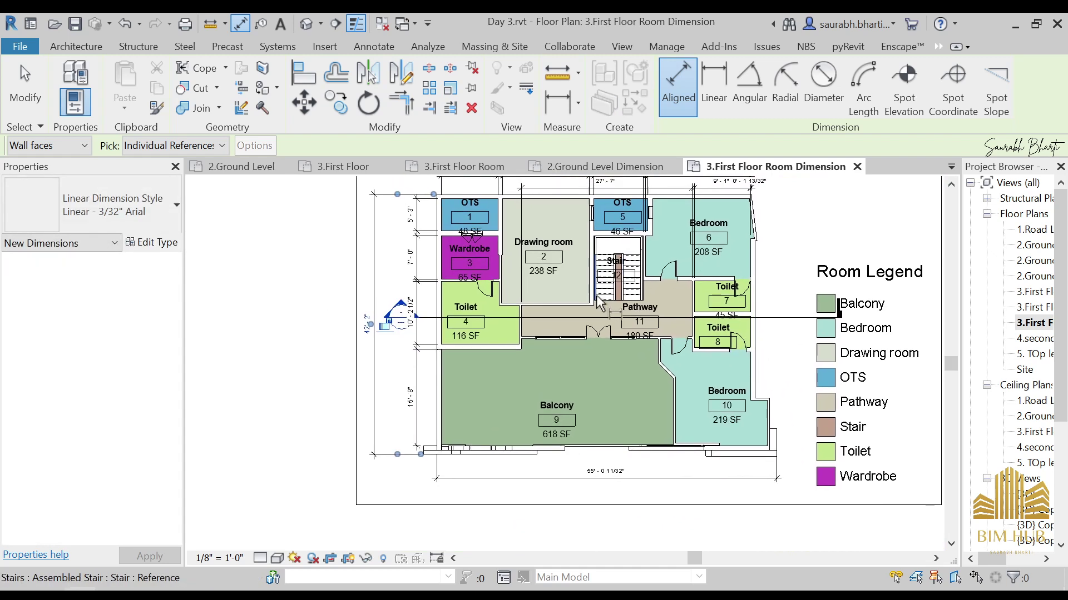
pyautogui.moveTo(607, 328); pyautogui.dragTo(600, 369, button='middle')
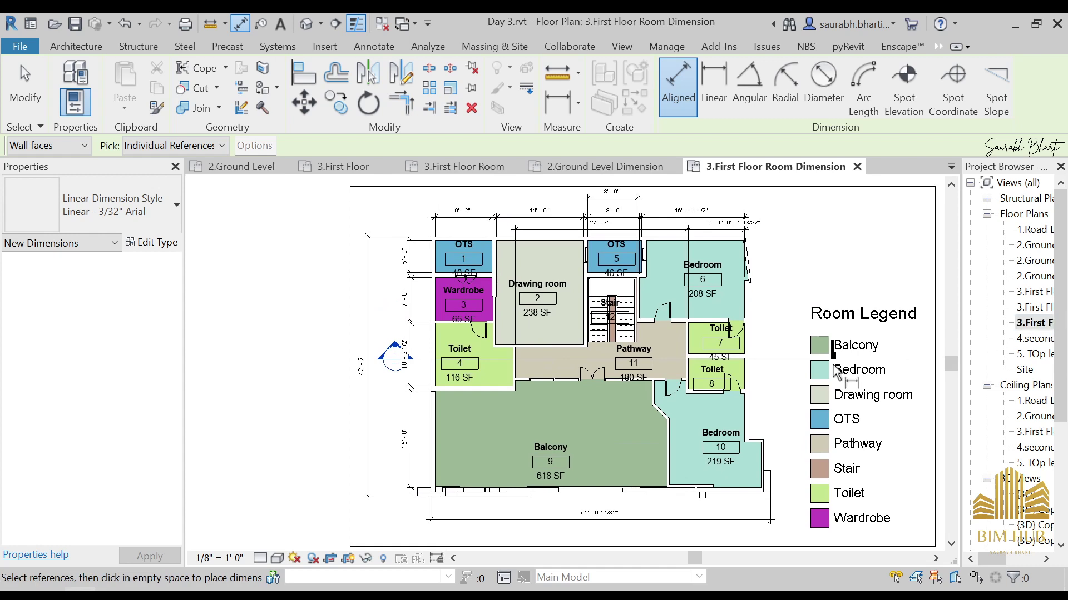
# - Dimension the Pathway's clear depth between its front and rear walls, placing it outside the building beside Toilets 7 and 8
pyautogui.moveTo(592, 457); pyautogui.dragTo(674, 393, button='middle')
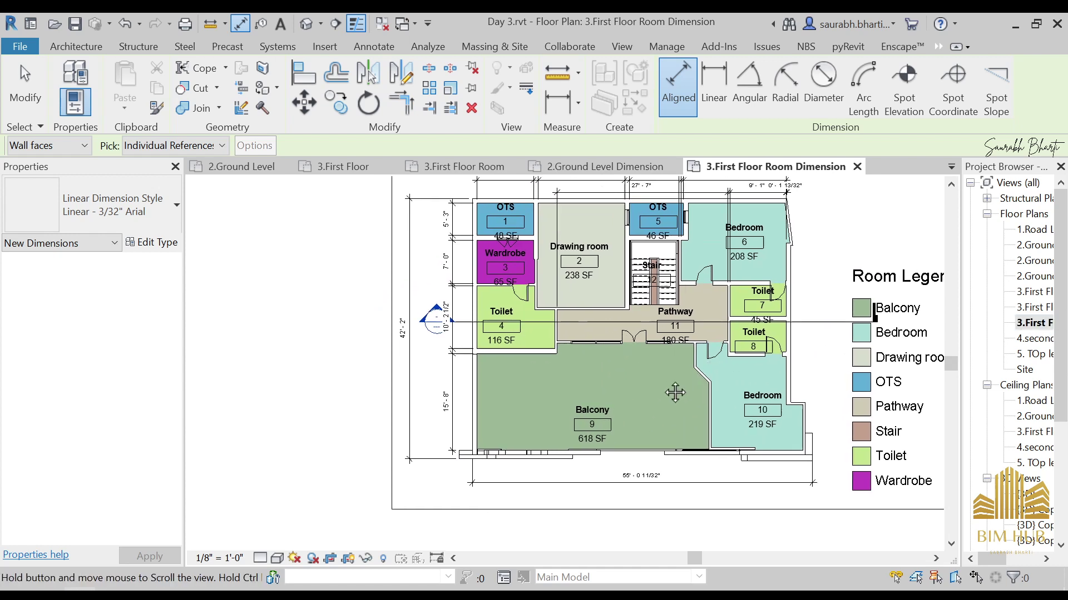
pyautogui.scroll(1, 628, 335)
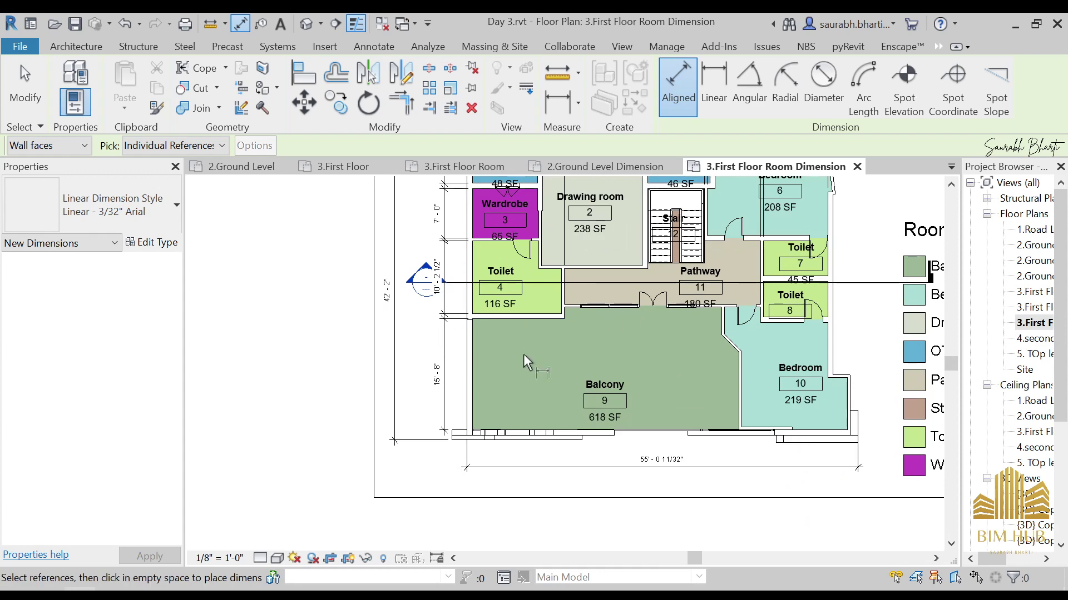
pyautogui.scroll(2, 663, 302)
pyautogui.scroll(-3, 572, 266)
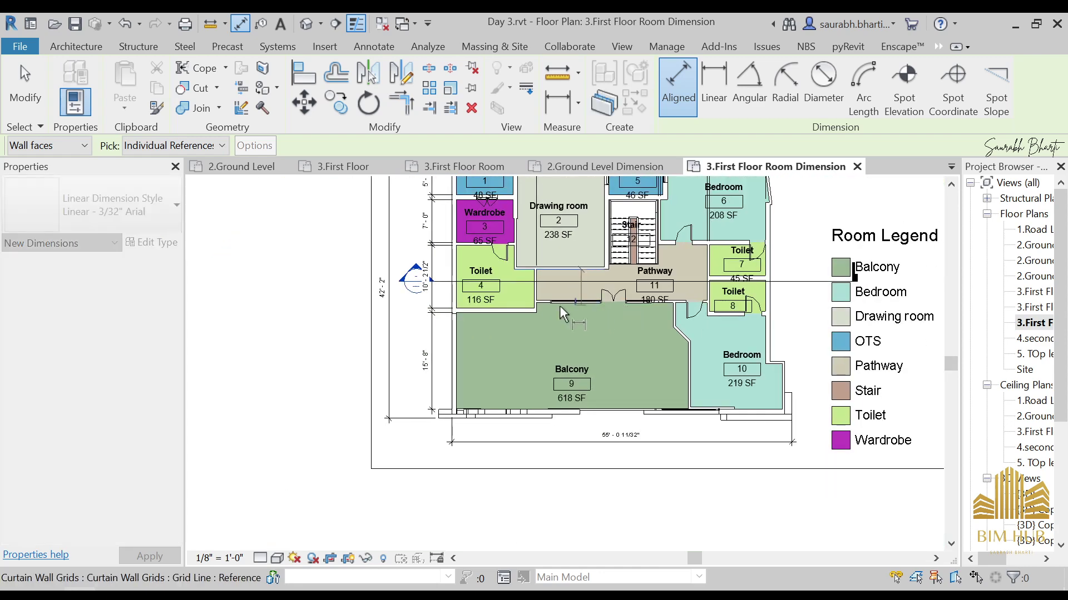
pyautogui.scroll(5, 534, 301)
pyautogui.scroll(-3, 536, 287)
pyautogui.moveTo(751, 289); pyautogui.dragTo(405, 291, button='middle')
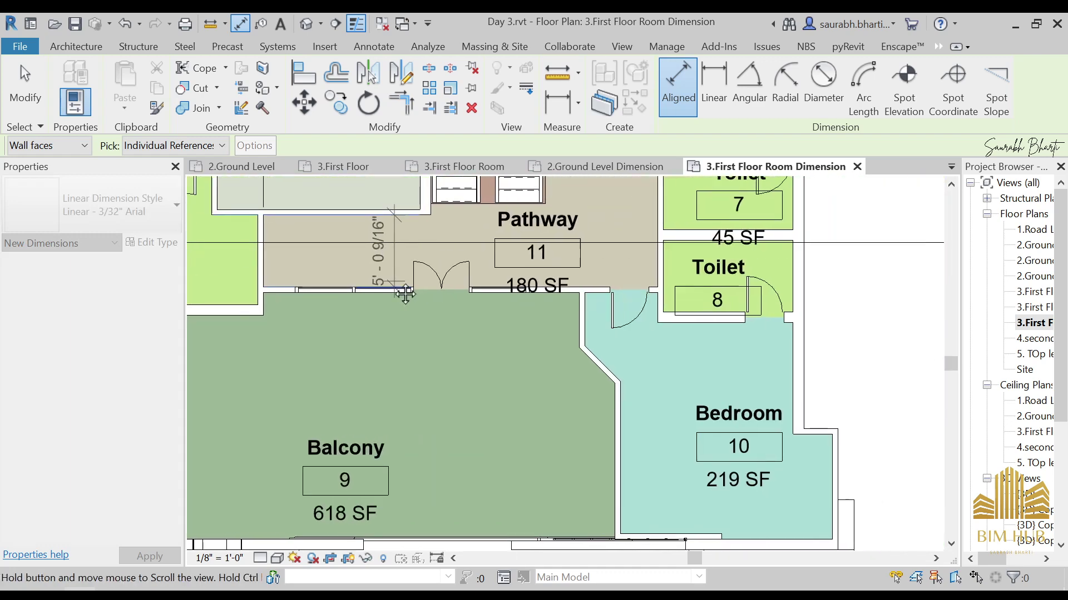
pyautogui.click(891, 294)
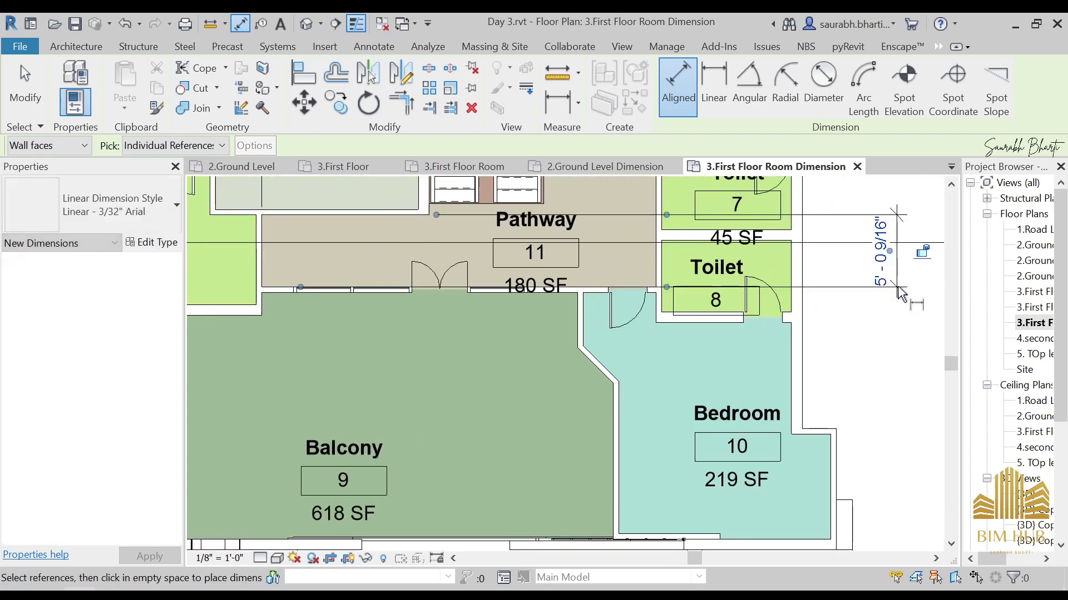
# - Dimension the depth of Toilet 8 between its inner wall faces, placing it just outside the Pathway's depth dimension
pyautogui.scroll(-2, 746, 339)
pyautogui.scroll(4, 648, 303)
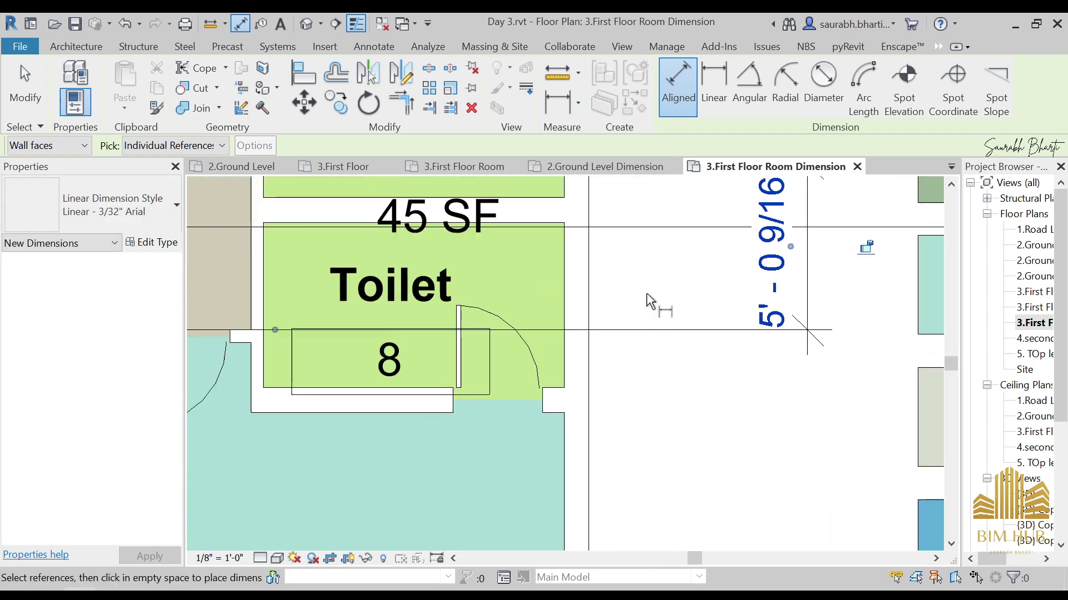
pyautogui.click(558, 234)
pyautogui.click(556, 392)
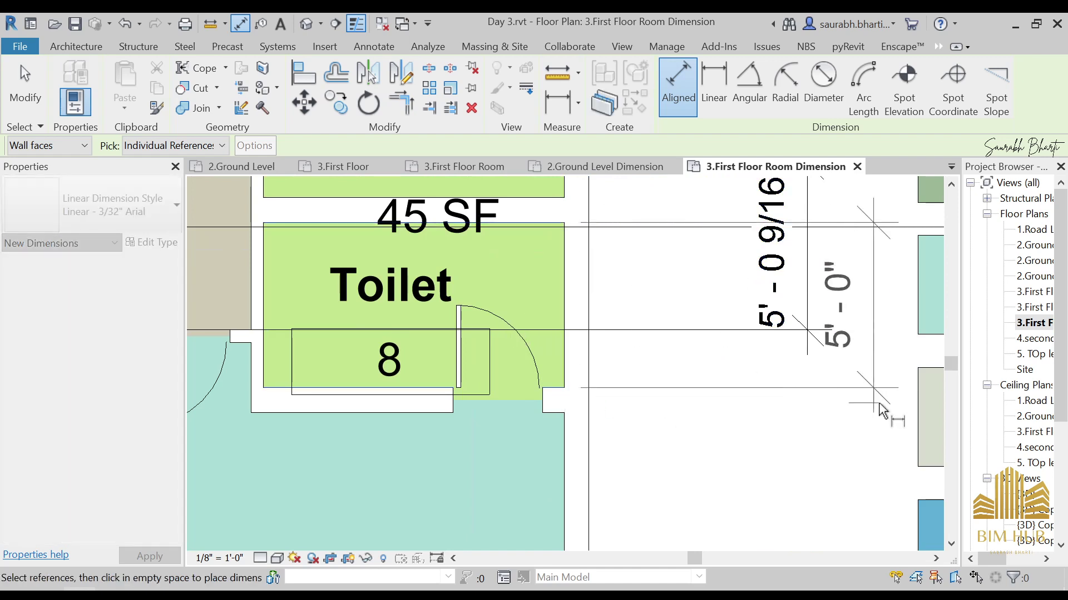
pyautogui.click(806, 336)
# - Dimension the depth of Toilet 7 between its inner wall faces, in line with Toilet 8's depth dimension
pyautogui.scroll(-2, 559, 314)
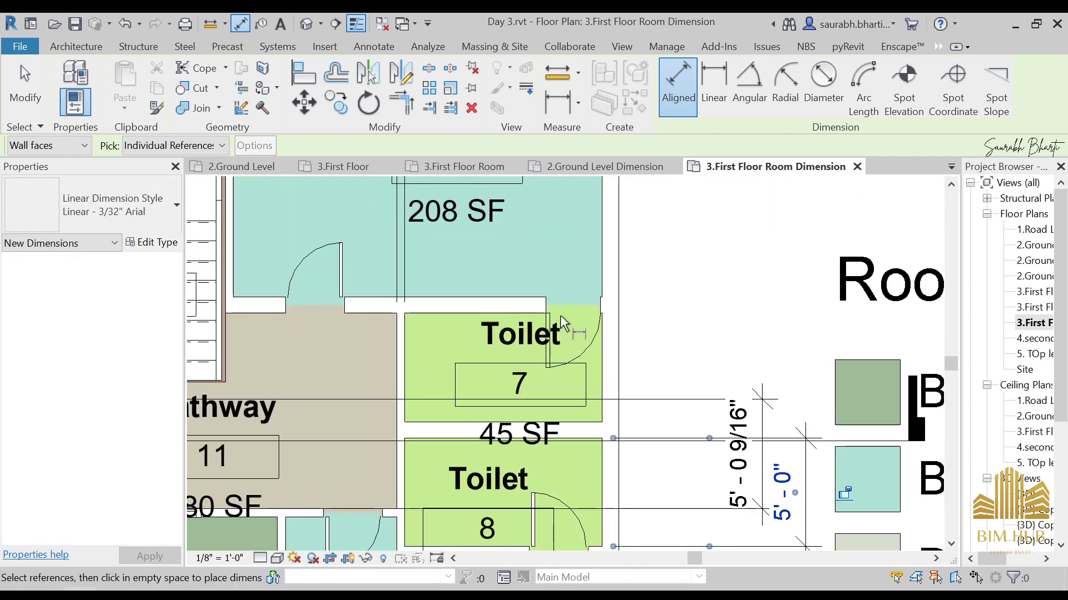
pyautogui.click(521, 318)
pyautogui.click(481, 429)
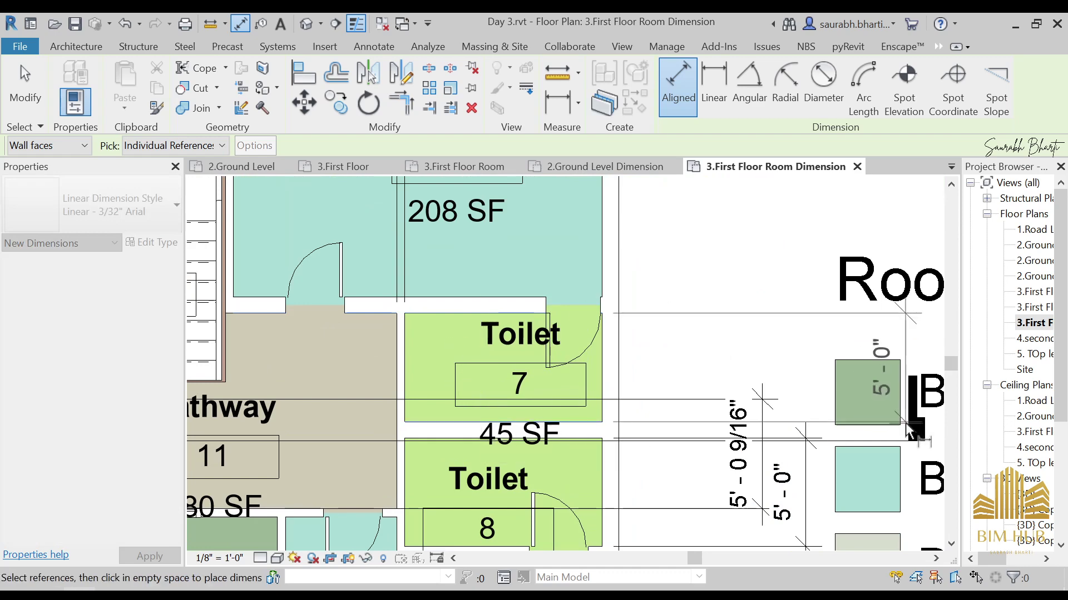
pyautogui.click(800, 412)
pyautogui.scroll(-2, 797, 405)
pyautogui.scroll(-1, 783, 396)
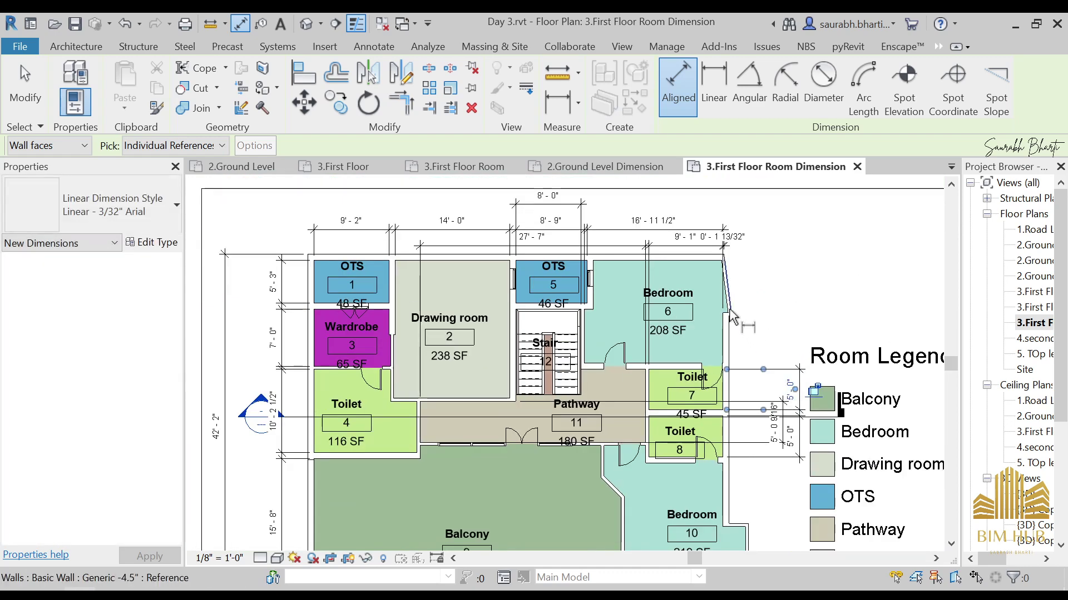
# - Dimension Bedroom 10's depth from the wall below Toilet 8 to its front wall, in line with the toilets' depth dimensions
pyautogui.scroll(1, 734, 320)
pyautogui.moveTo(771, 366); pyautogui.dragTo(789, 214, button='middle')
pyautogui.scroll(4, 729, 422)
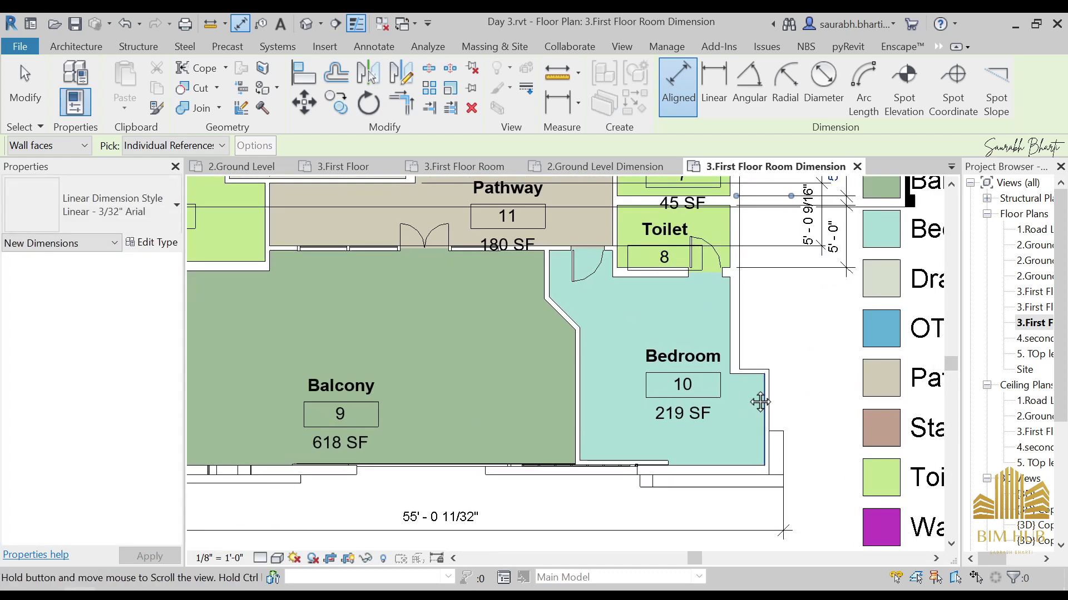
pyautogui.scroll(-2, 719, 355)
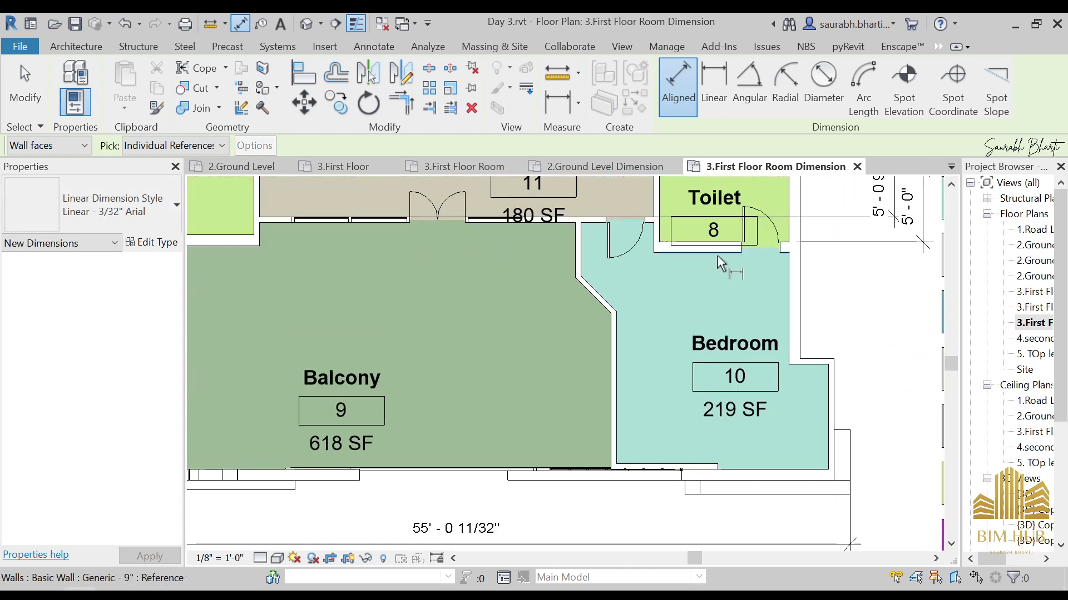
pyautogui.click(716, 253)
pyautogui.click(717, 466)
pyautogui.scroll(-1, 834, 466)
pyautogui.moveTo(807, 466); pyautogui.dragTo(729, 456, button='middle')
pyautogui.click(825, 422)
pyautogui.scroll(2, 818, 362)
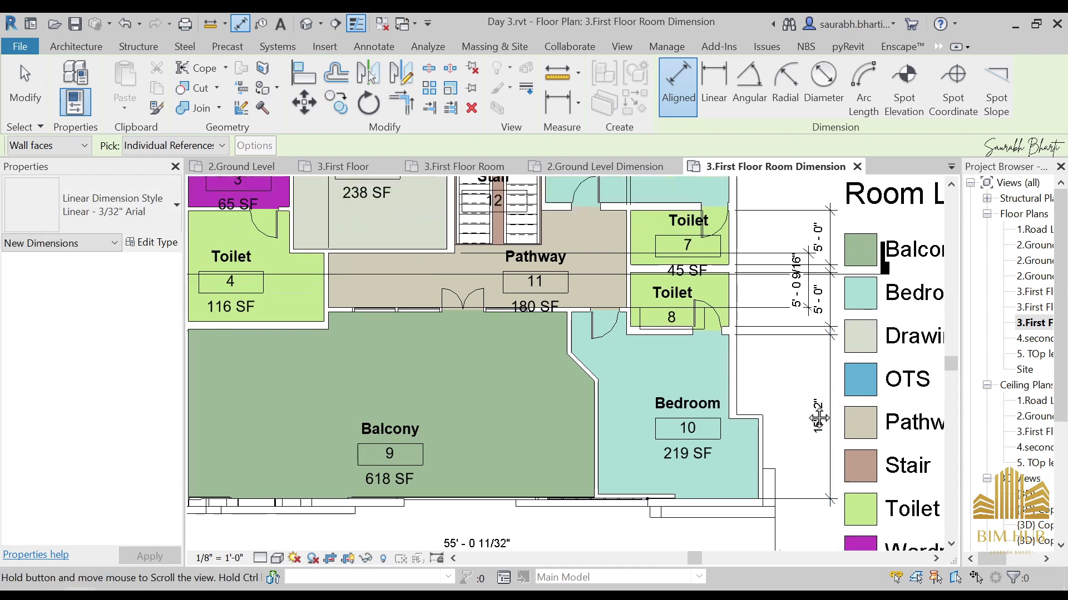
pyautogui.press('Escape')
pyautogui.press('Escape')
# - Move the Pathway's depth dimension closer to the building's side wall, clear of the toilets' dimension line
pyautogui.scroll(2, 813, 361)
pyautogui.click(813, 361)
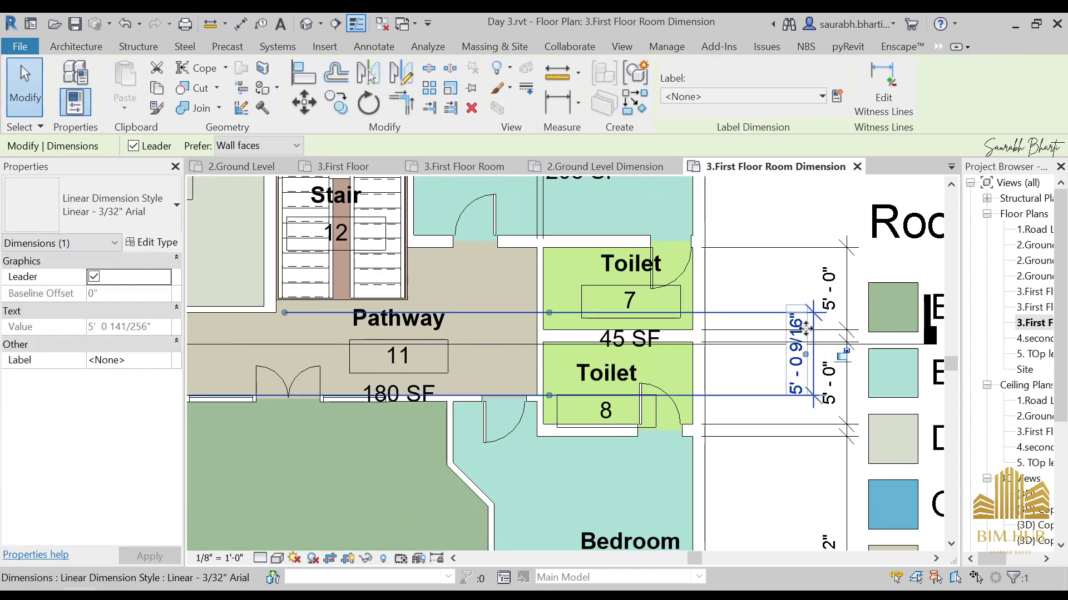
pyautogui.moveTo(806, 329); pyautogui.dragTo(737, 331)
pyautogui.scroll(-1, 754, 348)
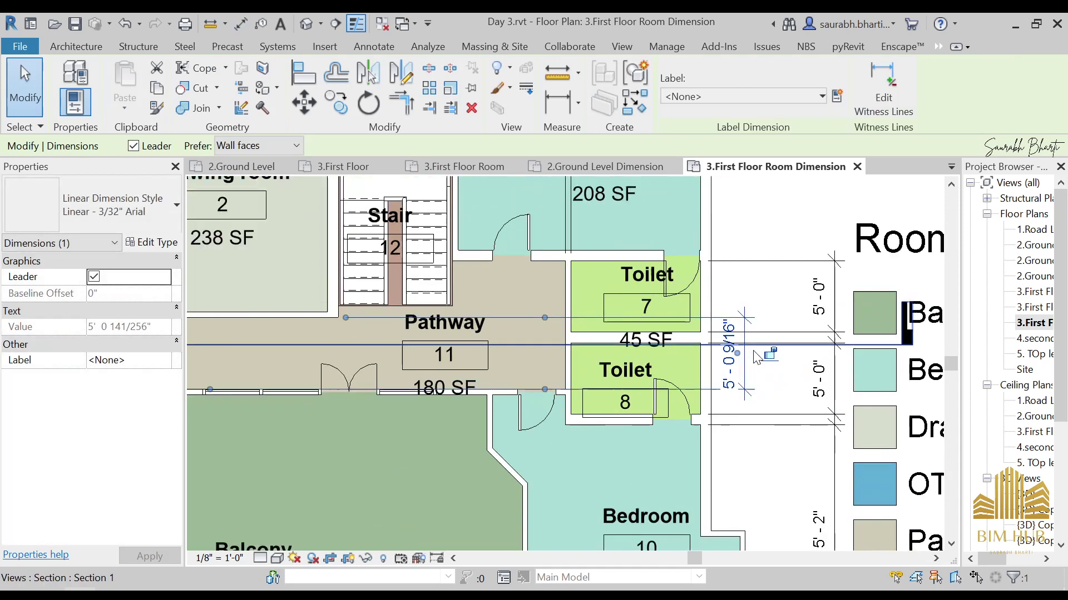
pyautogui.scroll(-2, 753, 353)
pyautogui.click(768, 429)
pyautogui.scroll(2, 748, 337)
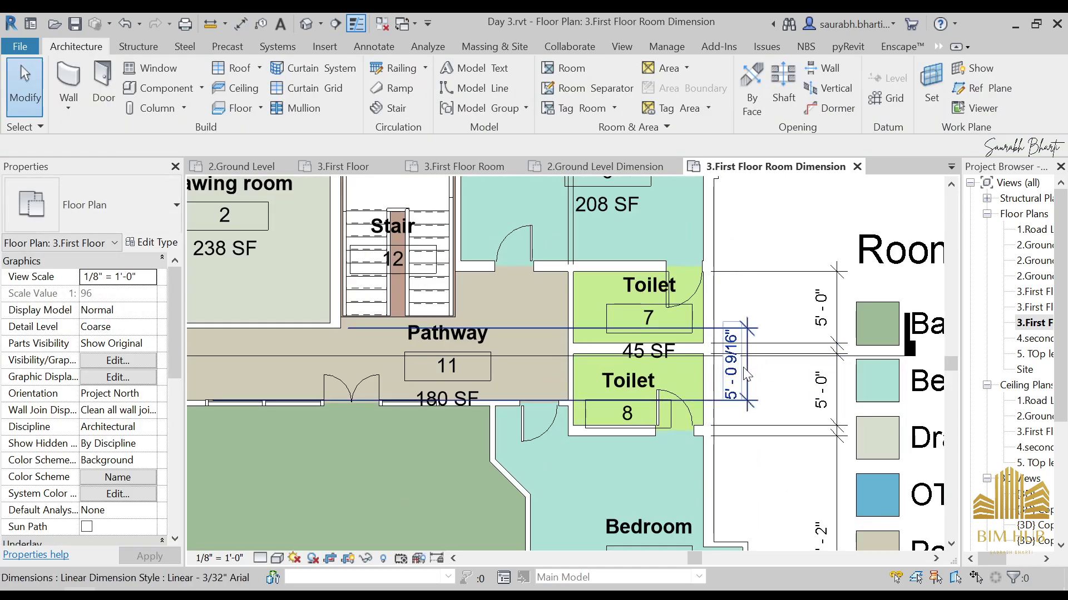
pyautogui.click(746, 375)
pyautogui.scroll(-2, 749, 384)
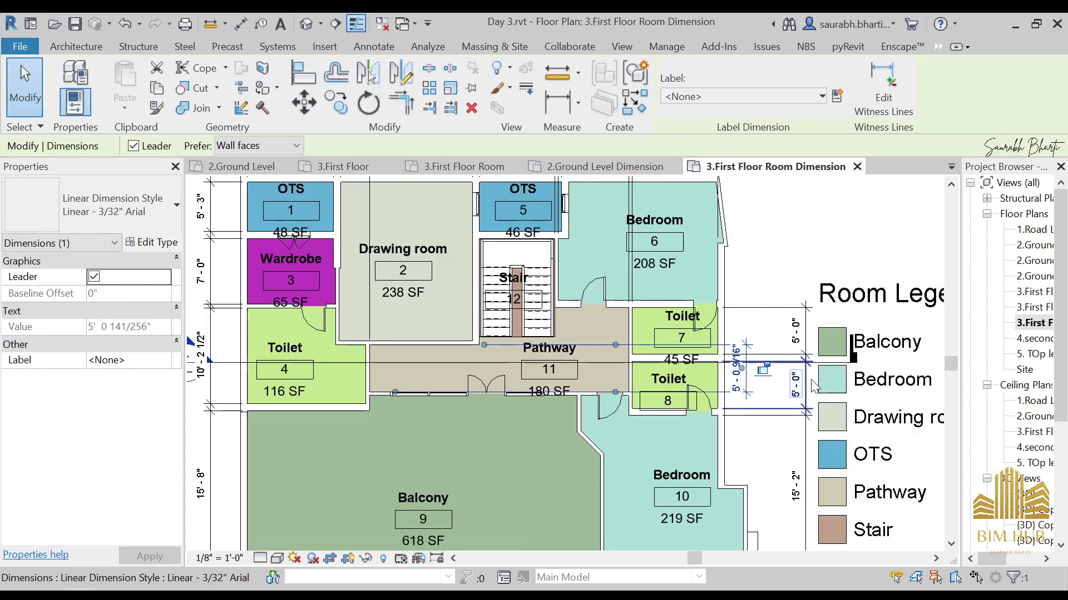
# - Dimension the Balcony's width between its inner side wall faces, placing it below the overall width dimension
pyautogui.scroll(-1, 773, 445)
pyautogui.moveTo(772, 452); pyautogui.dragTo(817, 356, button='middle')
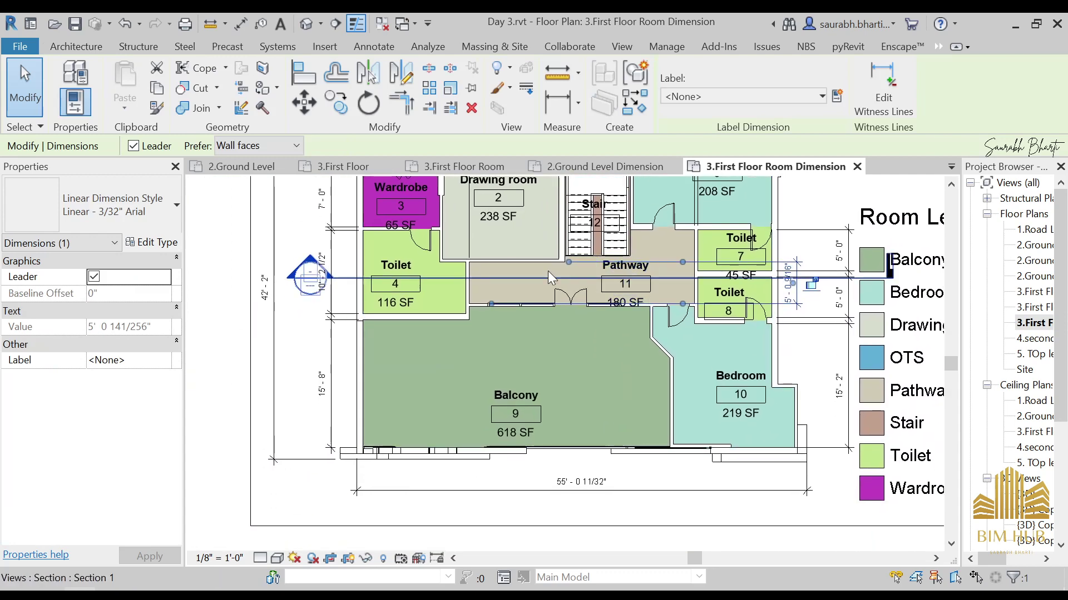
pyautogui.moveTo(495, 439); pyautogui.dragTo(527, 369, button='middle')
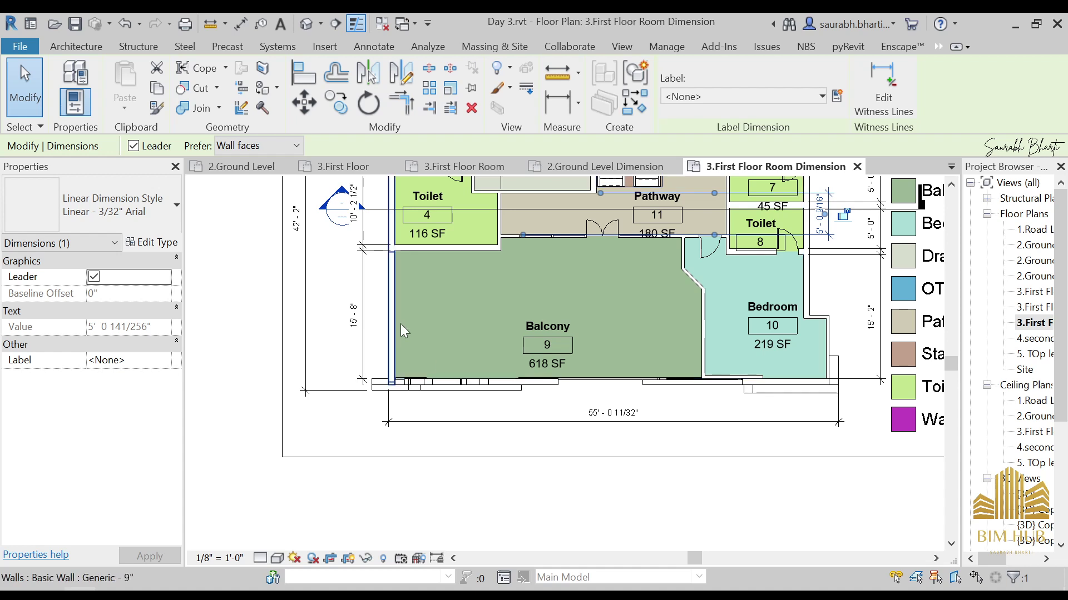
pyautogui.press('d')
pyautogui.press('i')
pyautogui.scroll(1, 399, 335)
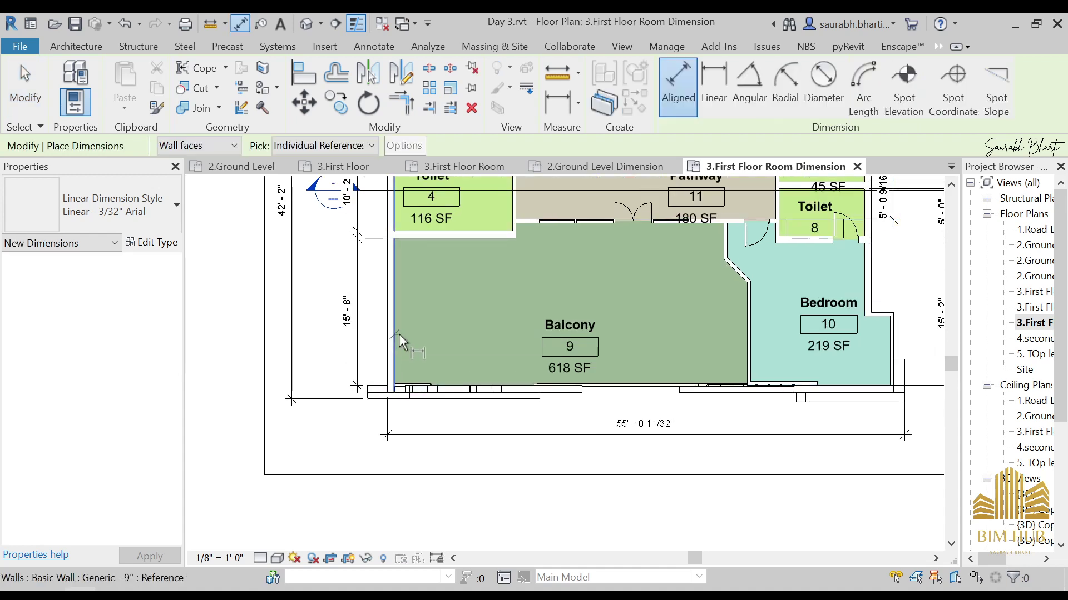
pyautogui.click(397, 334)
pyautogui.click(741, 360)
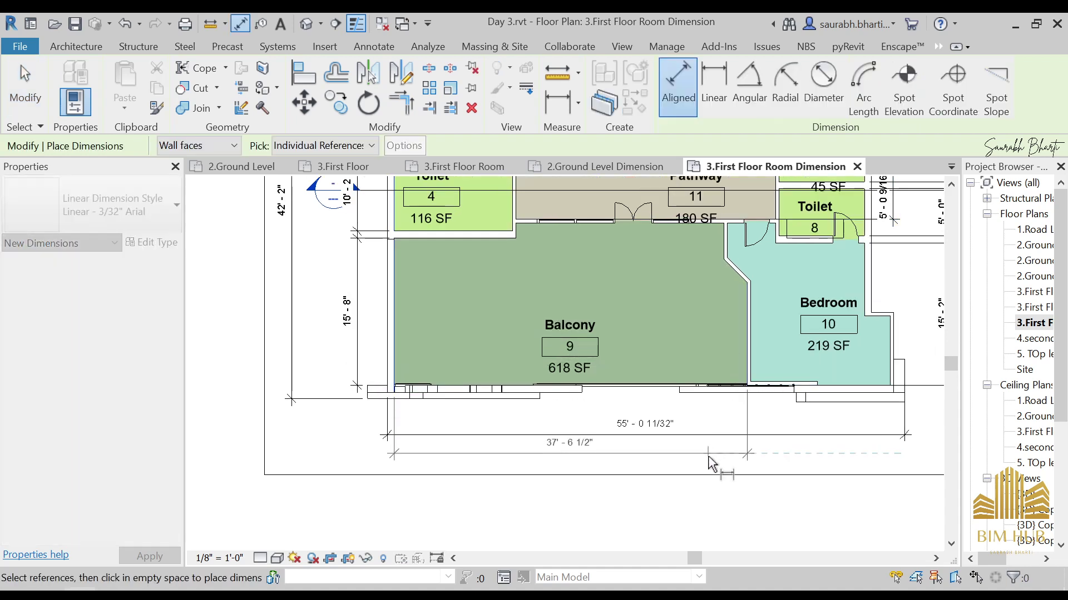
pyautogui.click(703, 472)
# - Dimension Bedroom 10's width between its side walls, in line with the Balcony's width dimension, and end the dimension command
pyautogui.scroll(2, 781, 376)
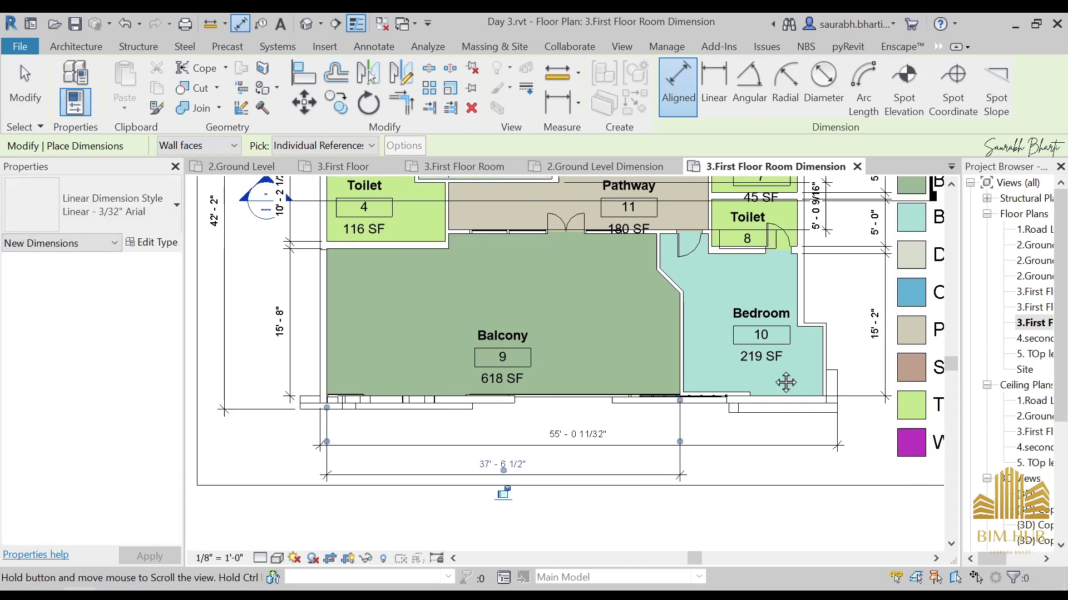
pyautogui.click(671, 363)
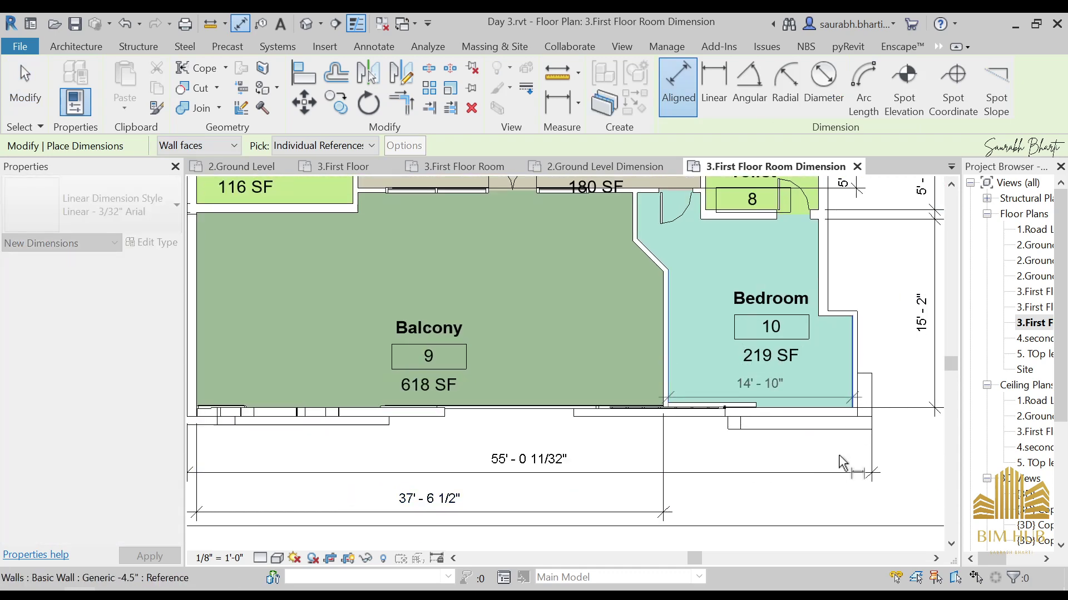
pyautogui.scroll(-3, 842, 463)
pyautogui.scroll(3, 769, 465)
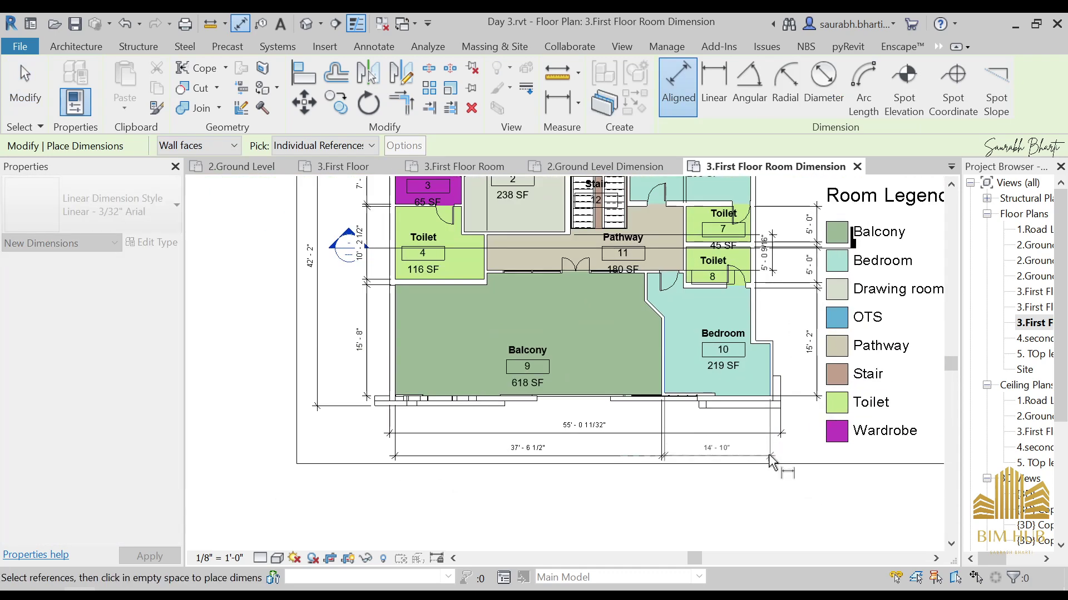
pyautogui.click(770, 461)
pyautogui.moveTo(623, 353); pyautogui.dragTo(709, 436, button='middle')
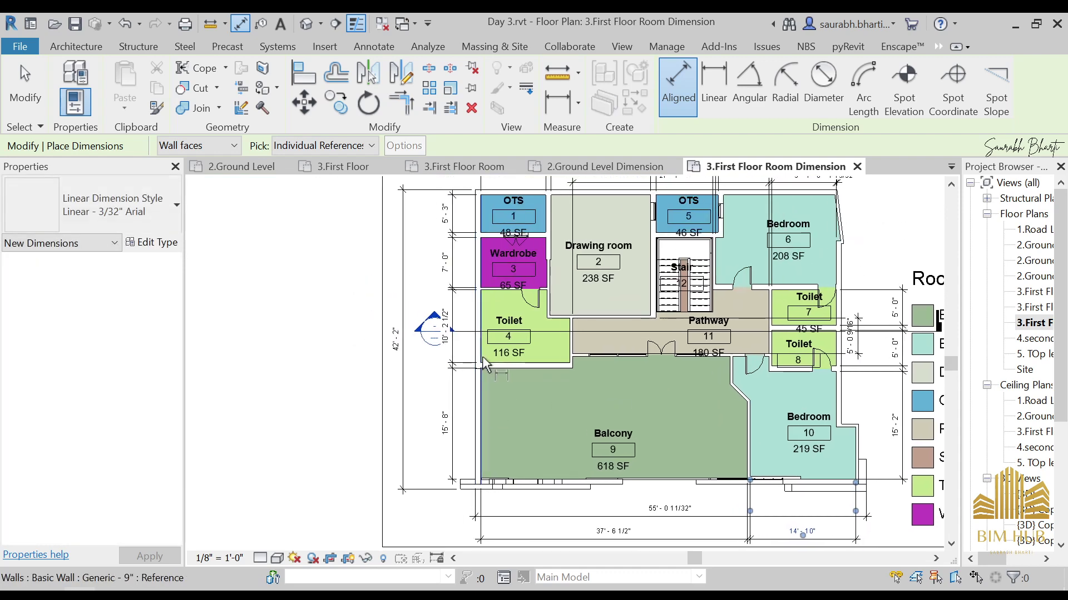
pyautogui.scroll(-2, 469, 335)
pyautogui.press('Escape')
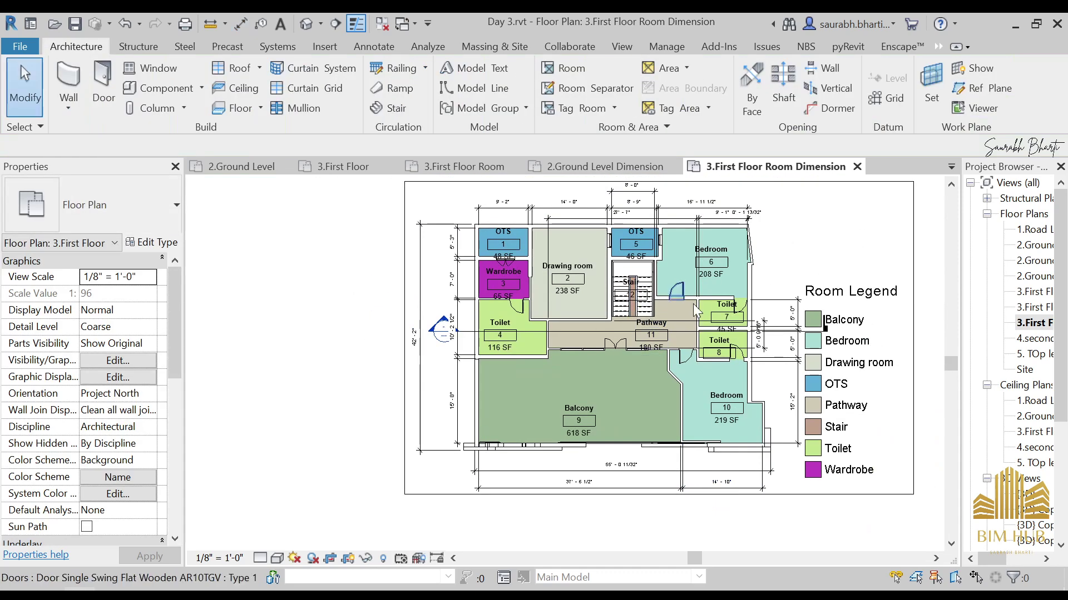
# - Open the 2.Ground Level Dimension floor plan
pyautogui.doubleClick(1033, 247)
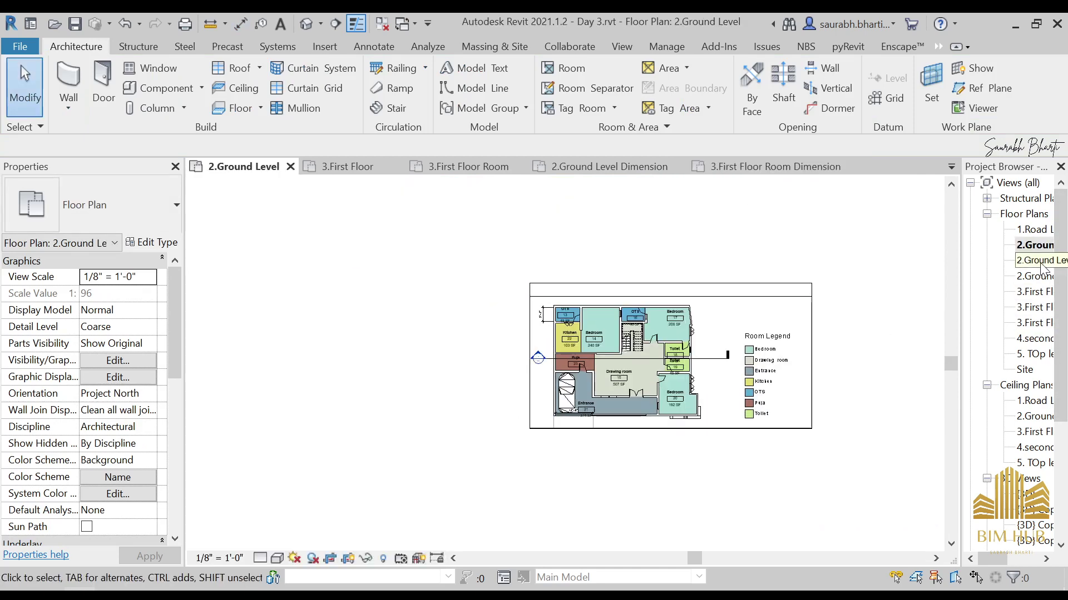
pyautogui.doubleClick(1028, 261)
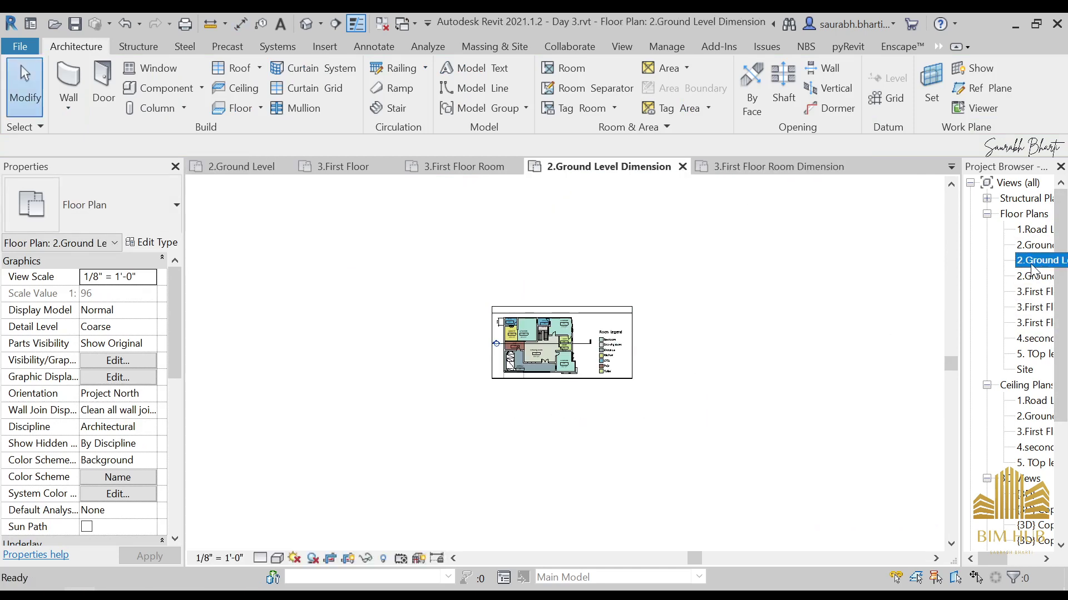
pyautogui.rightClick(1032, 269)
pyautogui.click(918, 462)
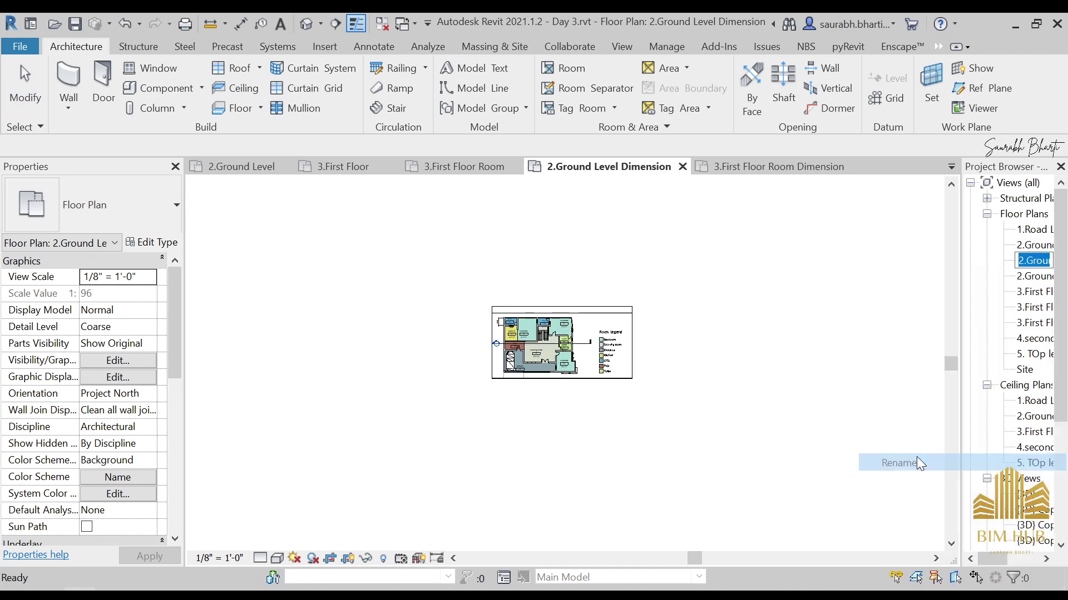
pyautogui.click(1035, 261)
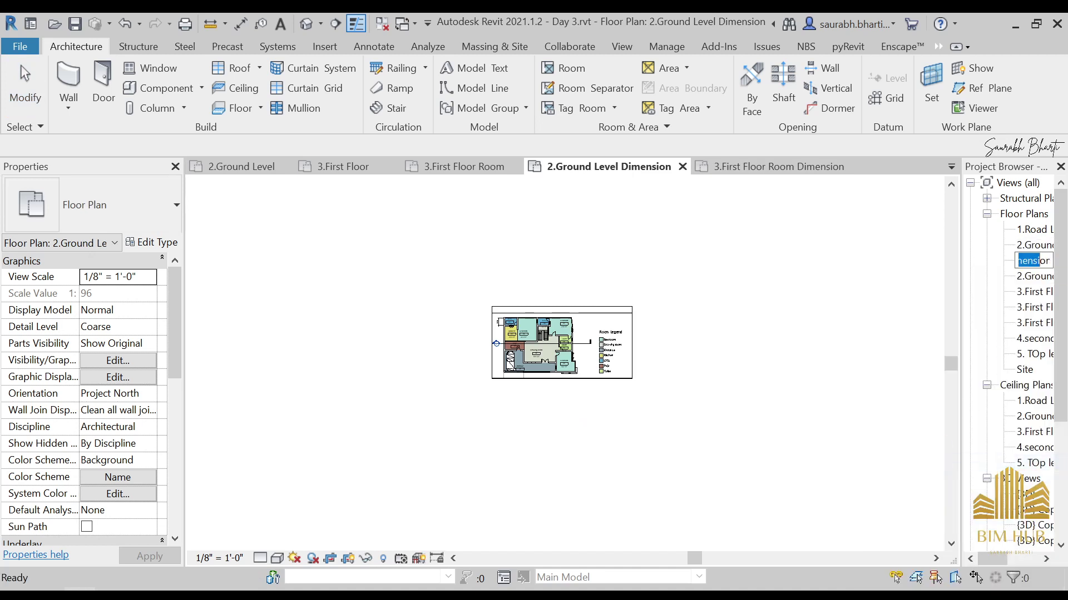
pyautogui.press('Return')
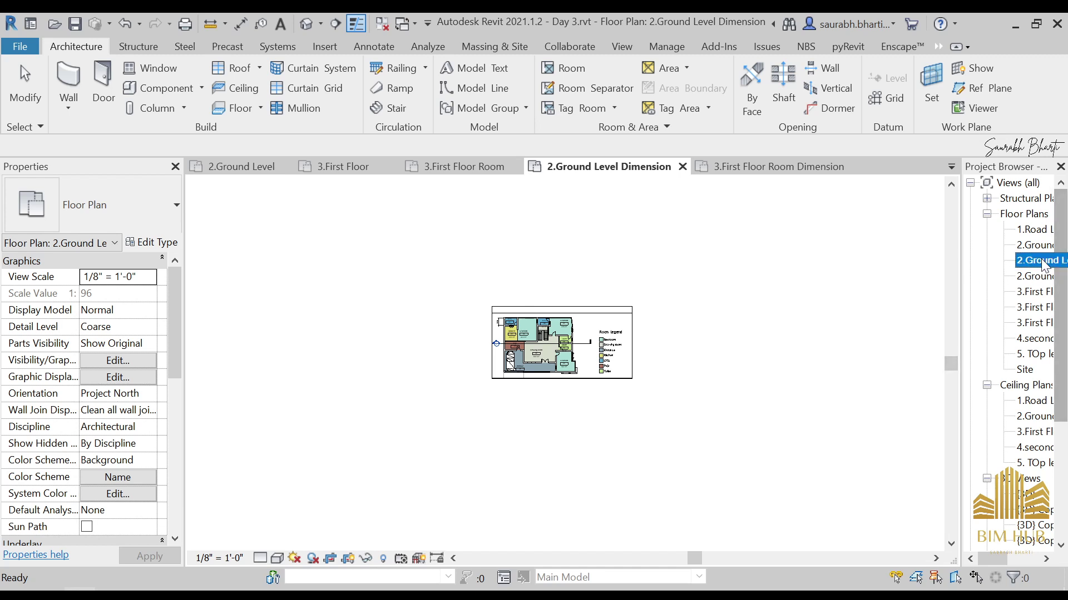
# - Dimension Bedroom 14's width between its side walls, placing the aligned dimension above the ground-level plan's rear wall
pyautogui.scroll(3, 538, 360)
pyautogui.scroll(2, 516, 342)
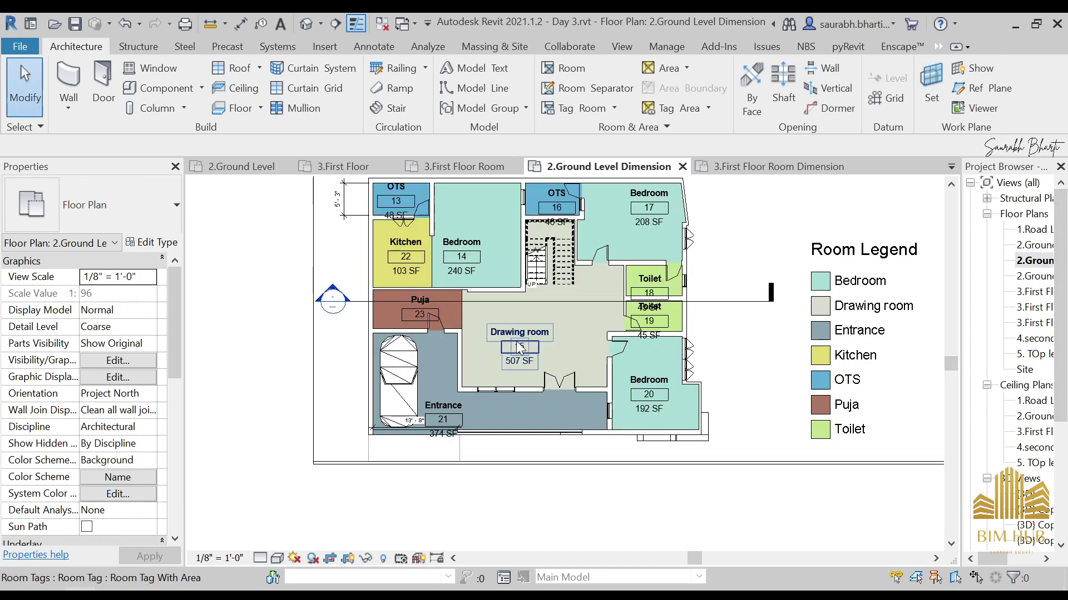
pyautogui.press('d')
pyautogui.press('i')
pyautogui.scroll(2, 393, 275)
pyautogui.moveTo(393, 275); pyautogui.dragTo(444, 463, button='middle')
pyautogui.scroll(2, 445, 214)
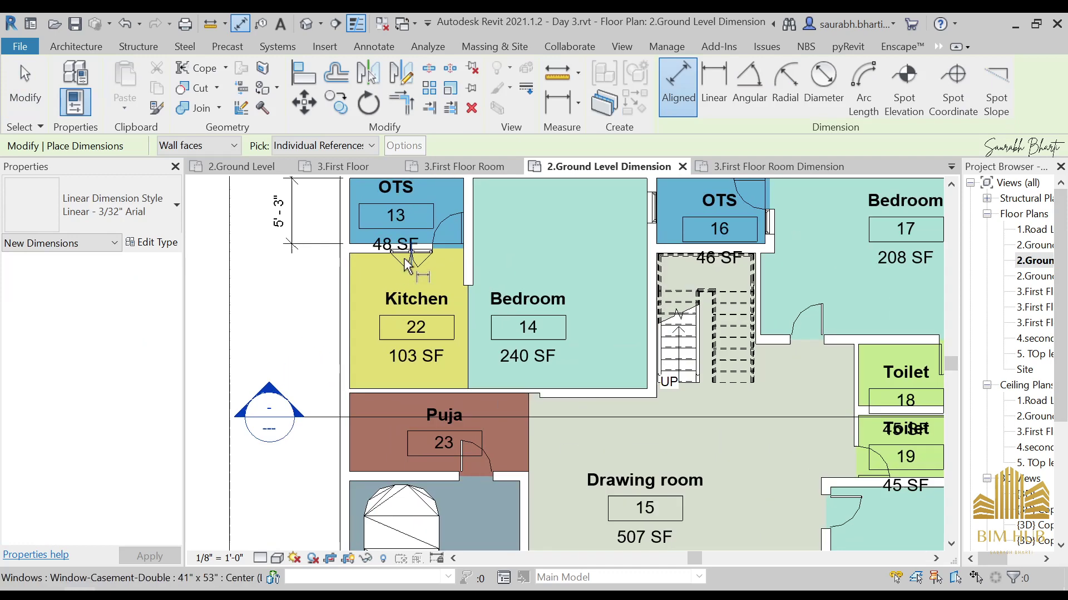
pyautogui.moveTo(467, 190); pyautogui.dragTo(489, 333, button='middle')
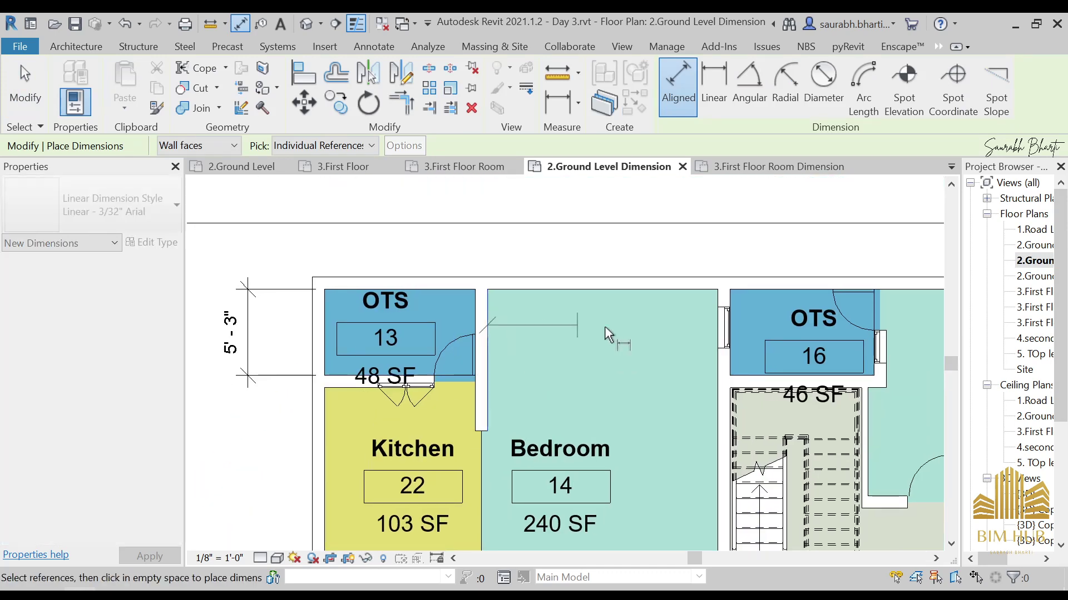
pyautogui.click(713, 329)
pyautogui.click(723, 251)
pyautogui.moveTo(810, 330); pyautogui.dragTo(687, 302, button='middle')
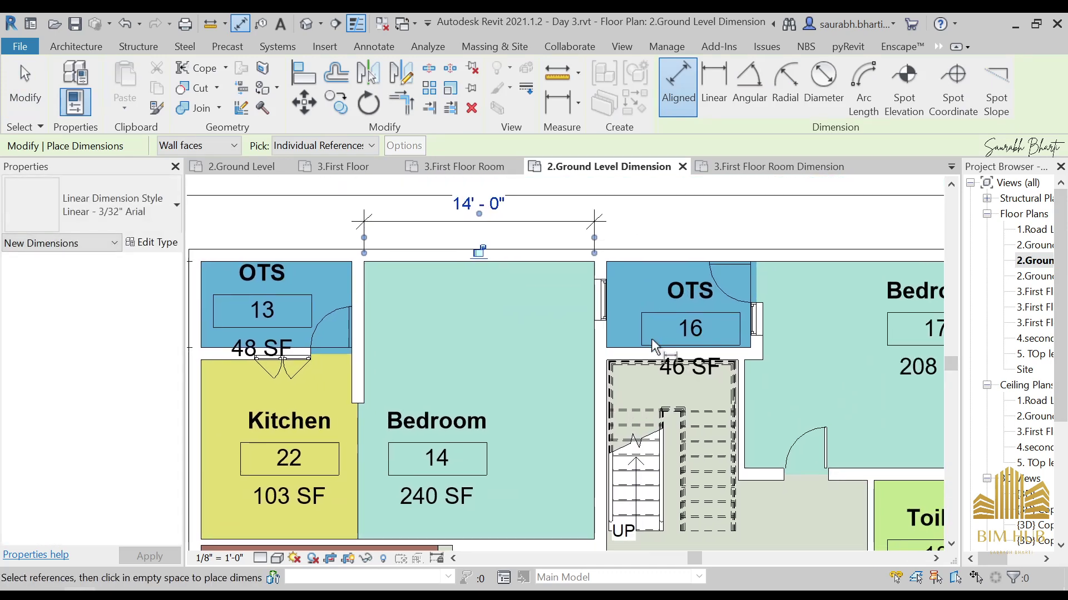
# - Dimension OTS 16's width between its side walls, in line with Bedroom 14's width dimension above the rear wall
pyautogui.click(616, 313)
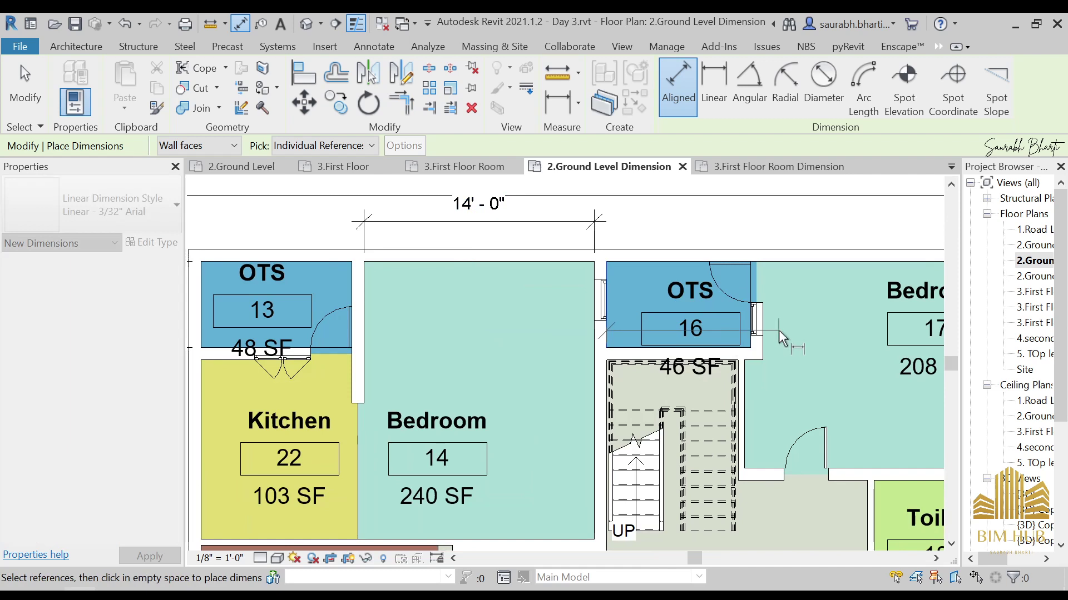
pyautogui.click(751, 303)
pyautogui.click(684, 222)
pyautogui.moveTo(795, 339); pyautogui.dragTo(580, 355, button='middle')
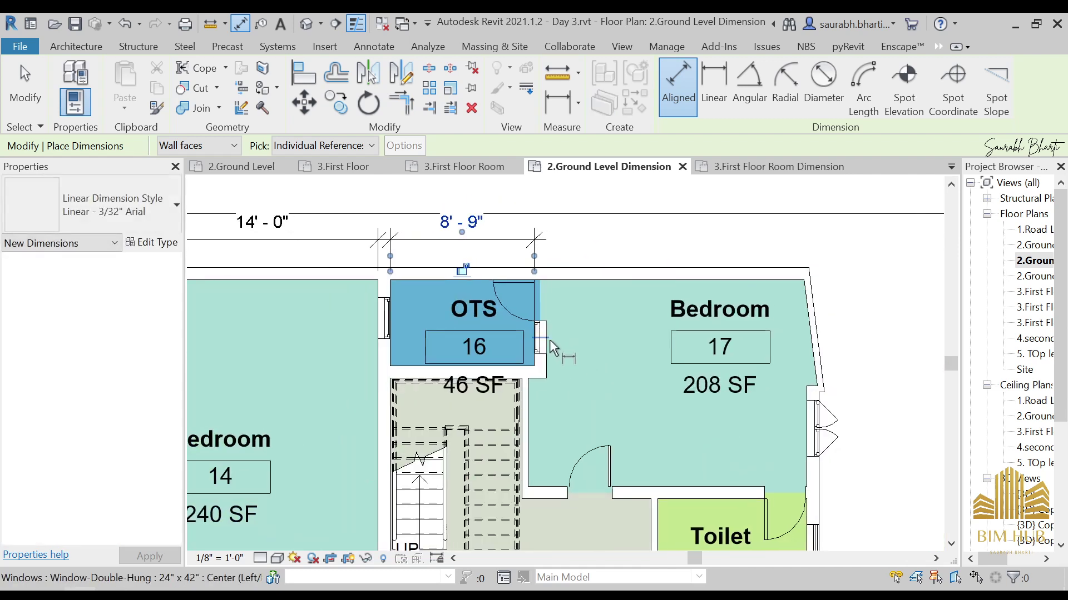
# - Dimension Bedroom 17's width between its side walls, placing the aligned dimension beyond the rear wall beside OTS 16's dimension
pyautogui.click(532, 468)
pyautogui.click(808, 483)
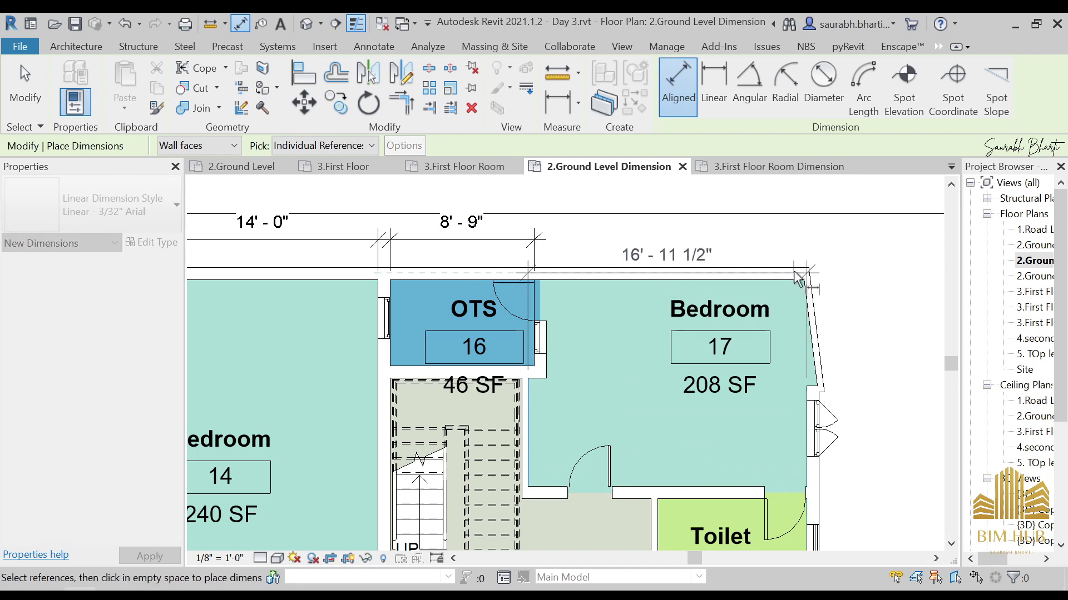
pyautogui.click(800, 253)
pyautogui.scroll(-3, 779, 271)
pyautogui.moveTo(798, 399); pyautogui.dragTo(656, 316, button='middle')
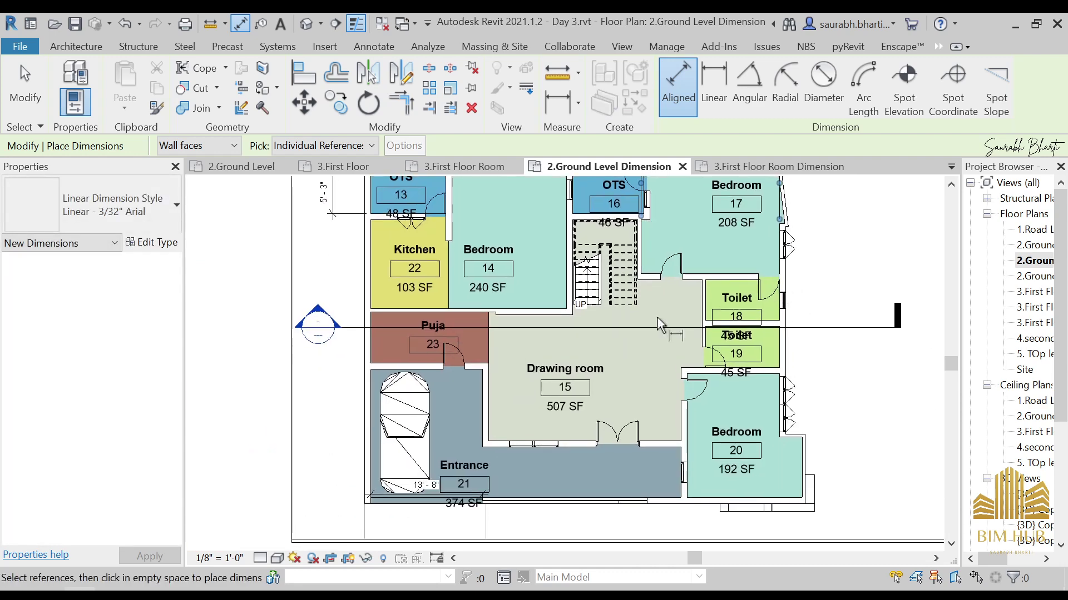
# - Dimension the width between the Kitchen's side walls, placing it above OTS 13 in line with the other rear width dimensions
pyautogui.scroll(2, 495, 341)
pyautogui.click(506, 327)
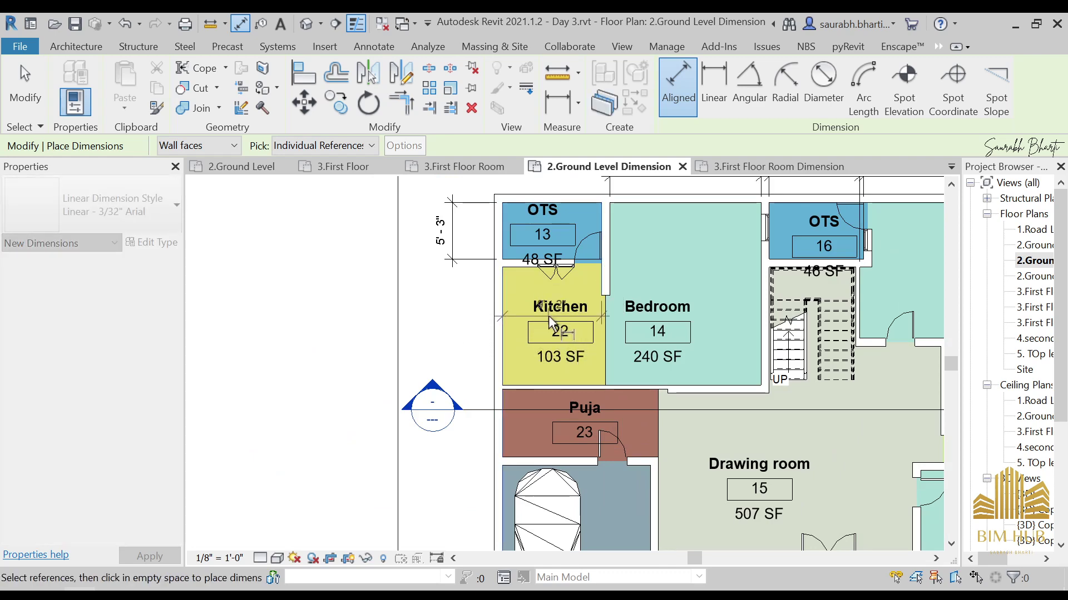
pyautogui.moveTo(548, 315); pyautogui.dragTo(546, 329, button='middle')
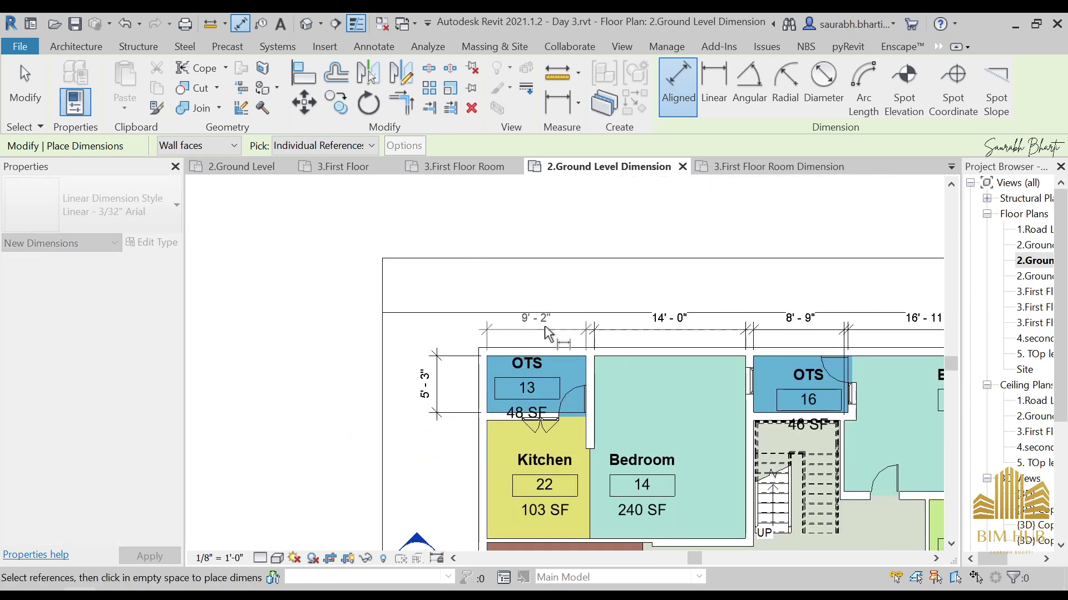
pyautogui.click(548, 333)
pyautogui.scroll(-3, 446, 300)
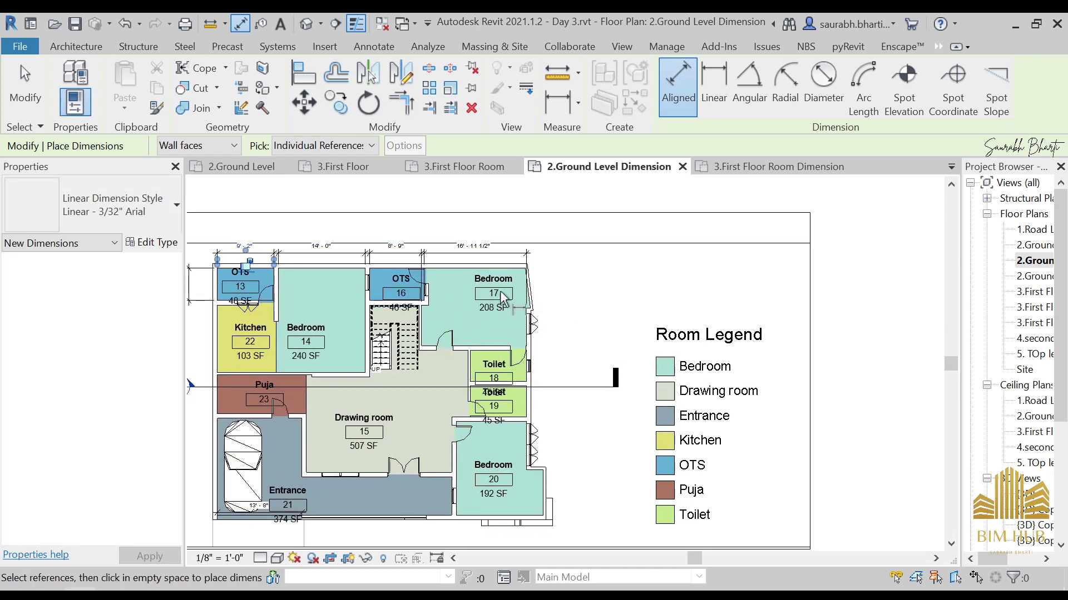
pyautogui.moveTo(499, 290); pyautogui.dragTo(650, 316, button='middle')
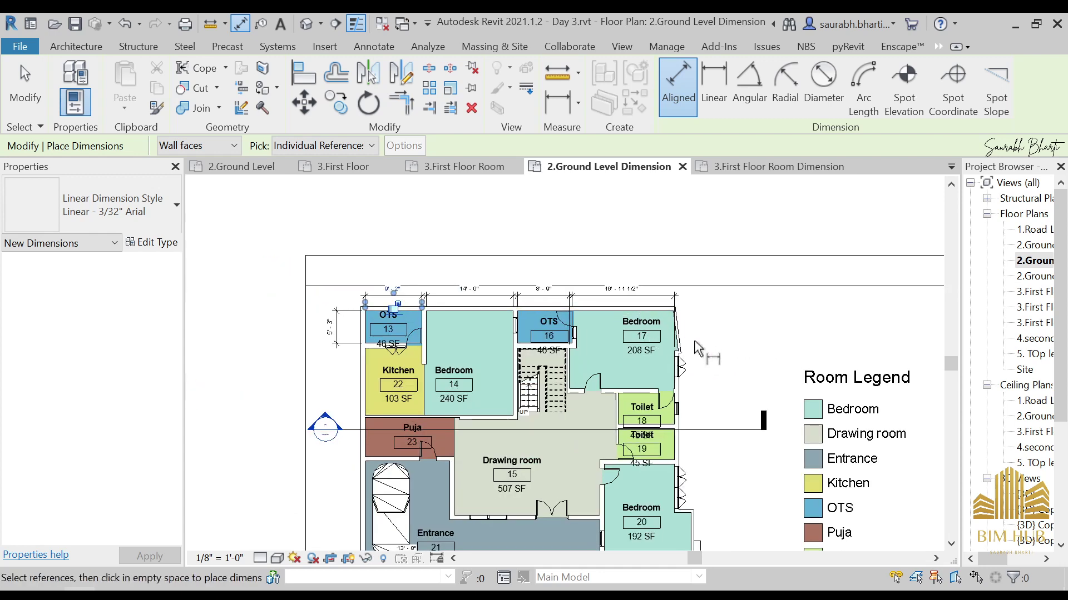
pyautogui.scroll(3, 681, 345)
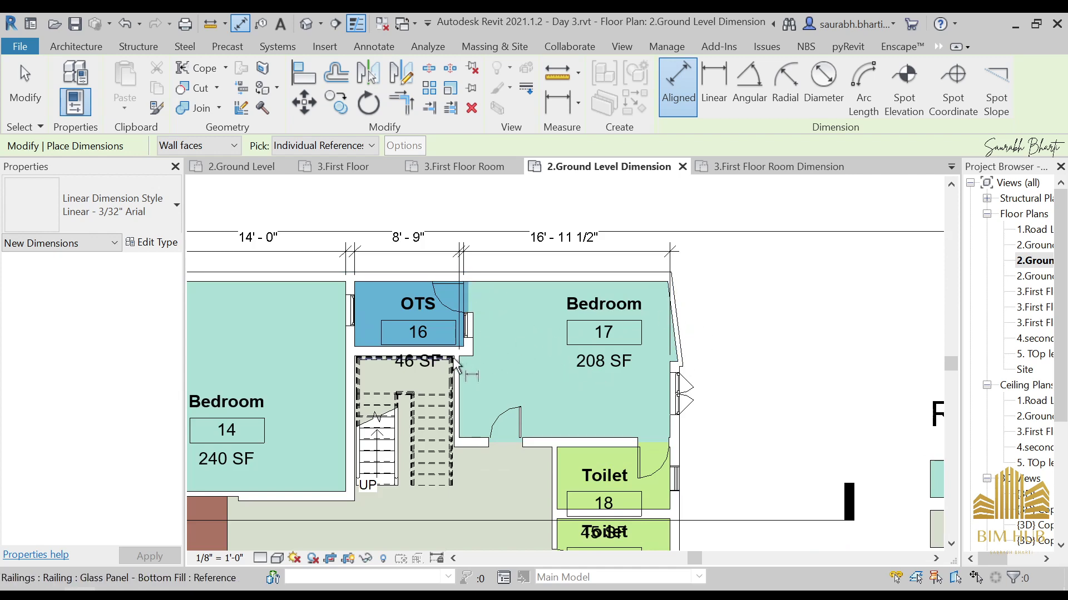
pyautogui.moveTo(532, 332)
pyautogui.mouseDown(button='middle')
pyautogui.moveTo(552, 338)
pyautogui.moveTo(685, 262)
pyautogui.mouseUp(button='middle')
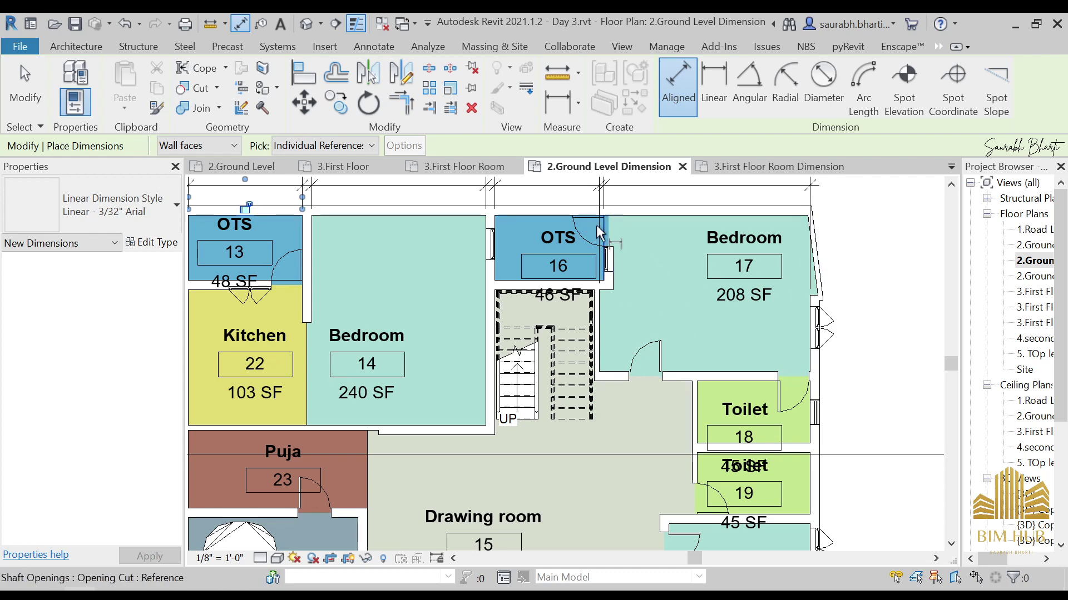
pyautogui.scroll(-4, 688, 282)
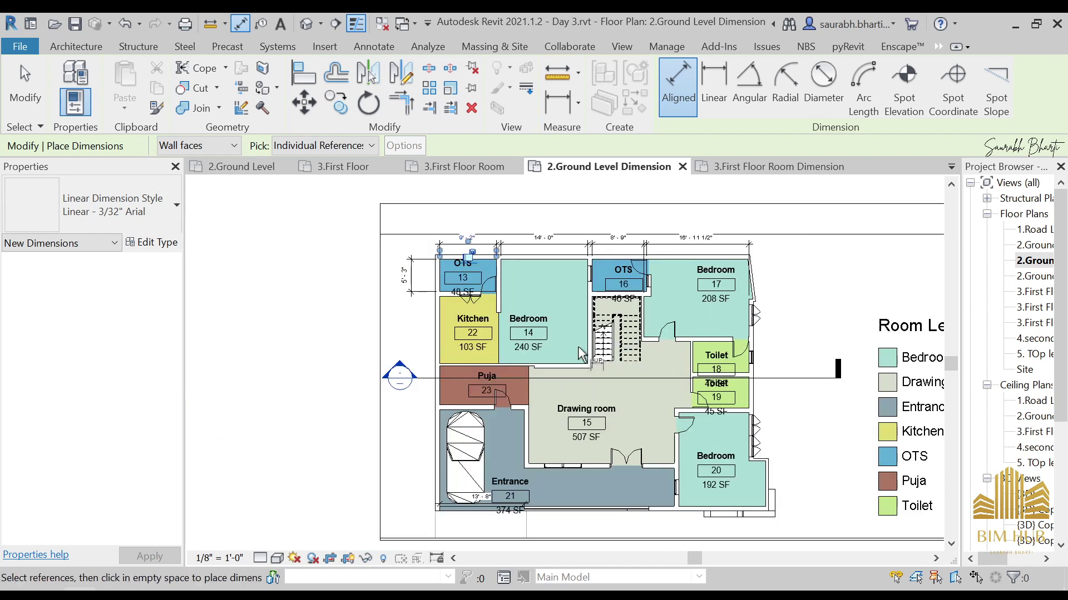
# - Dimension the depths of the Kitchen, Puja and Entrance along the outer side wall, in line with OTS 13's depth dimension
pyautogui.scroll(5, 745, 287)
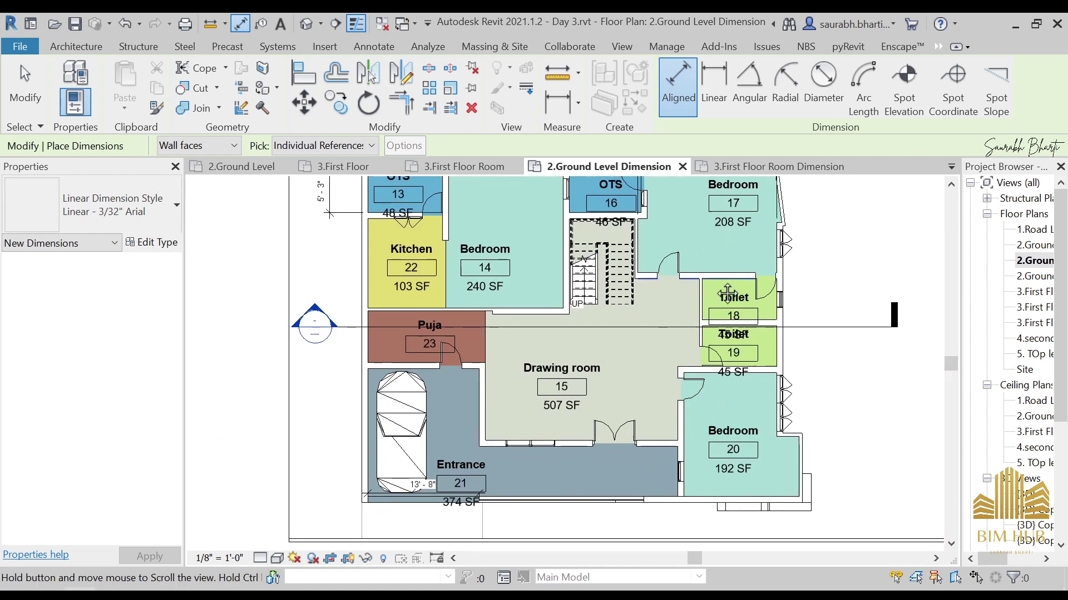
pyautogui.click(378, 219)
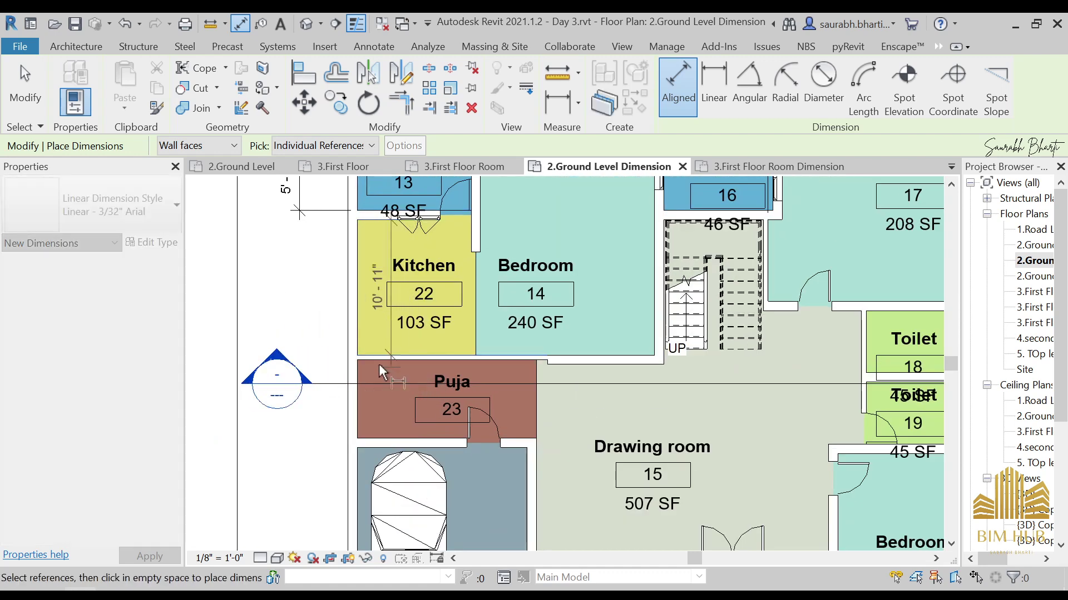
pyautogui.moveTo(373, 441); pyautogui.dragTo(457, 251, button='middle')
pyautogui.click(458, 450)
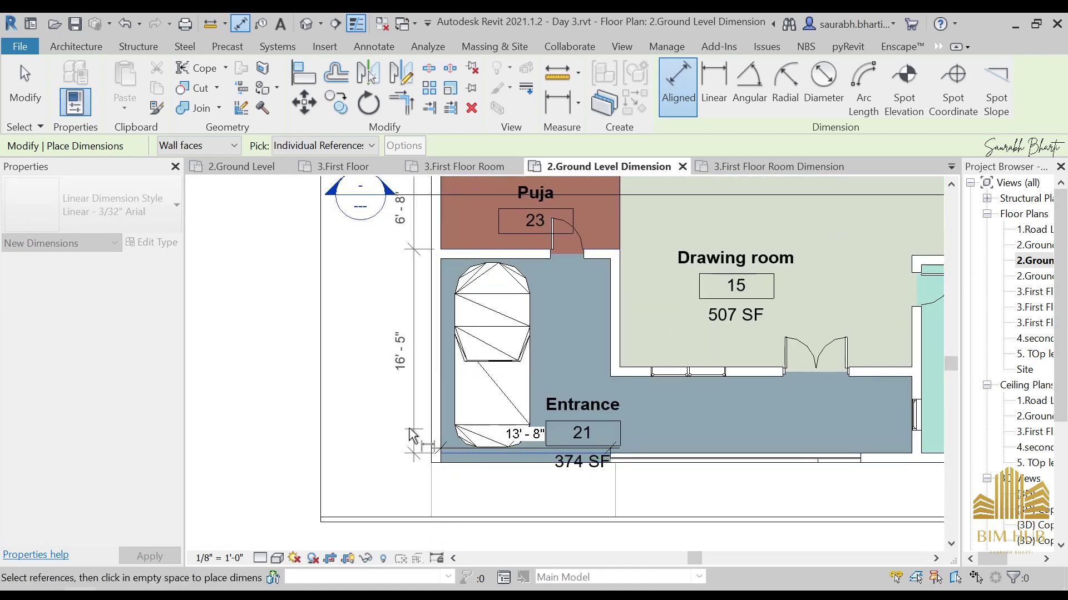
pyautogui.scroll(-3, 410, 437)
pyautogui.click(392, 431)
pyautogui.moveTo(472, 227); pyautogui.dragTo(352, 372, button='middle')
pyautogui.click(314, 356)
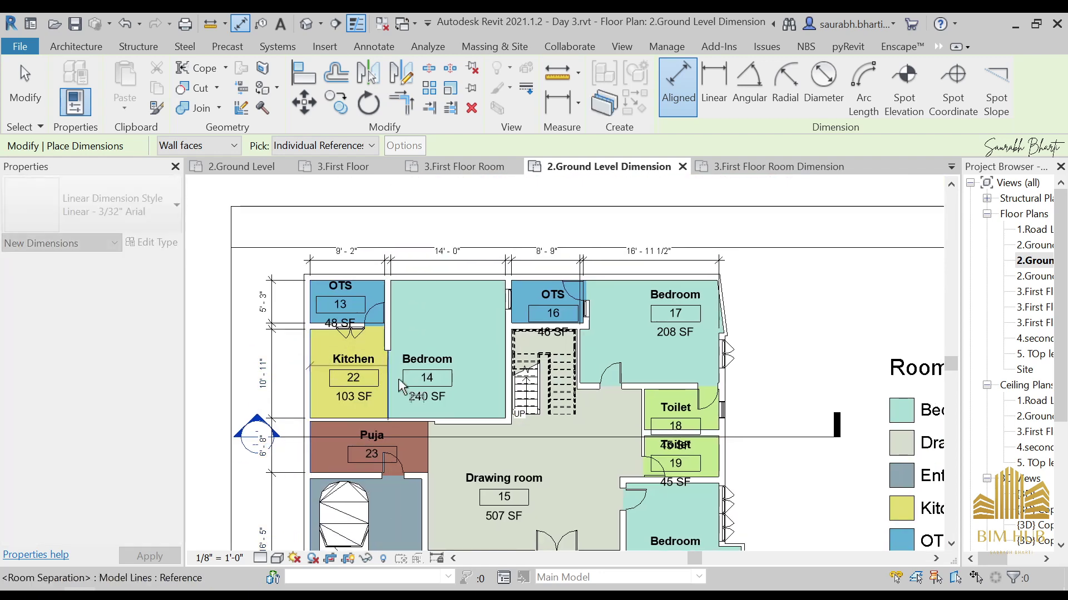
pyautogui.press('Escape')
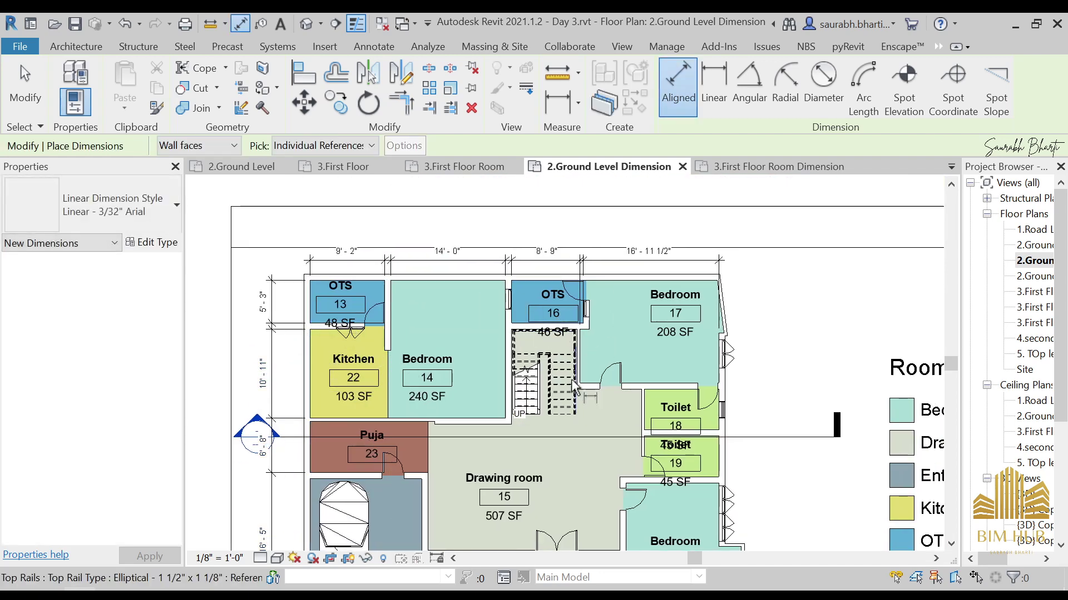
# - Start a continuous aligned dimension across the front rooms, picking the side wall faces of the Entrance's parking area and Drawing room 15
pyautogui.moveTo(581, 392); pyautogui.dragTo(665, 249, button='middle')
pyautogui.click(403, 392)
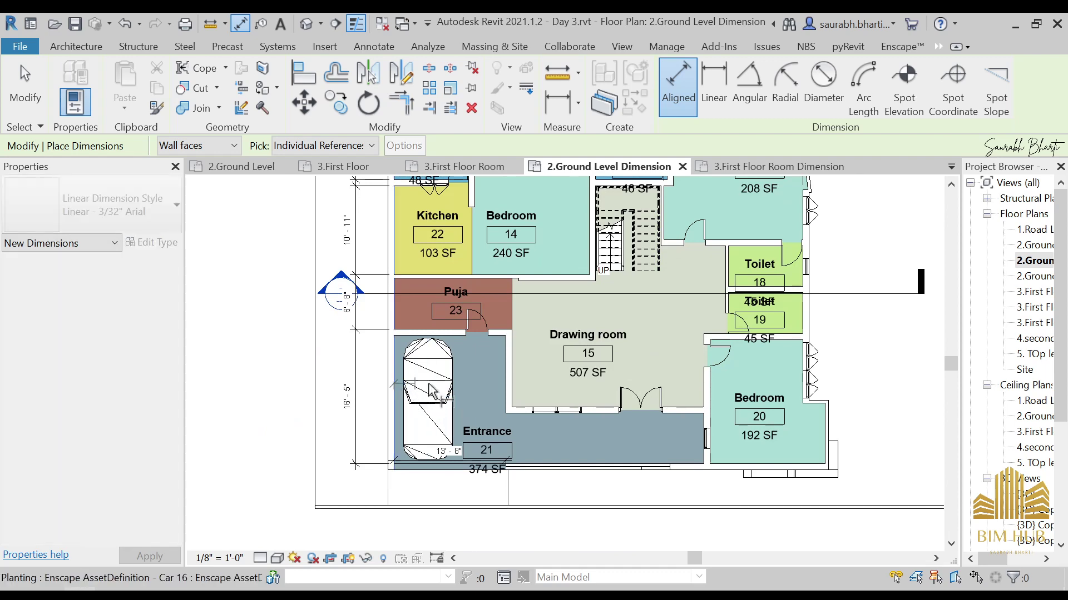
pyautogui.scroll(3, 506, 392)
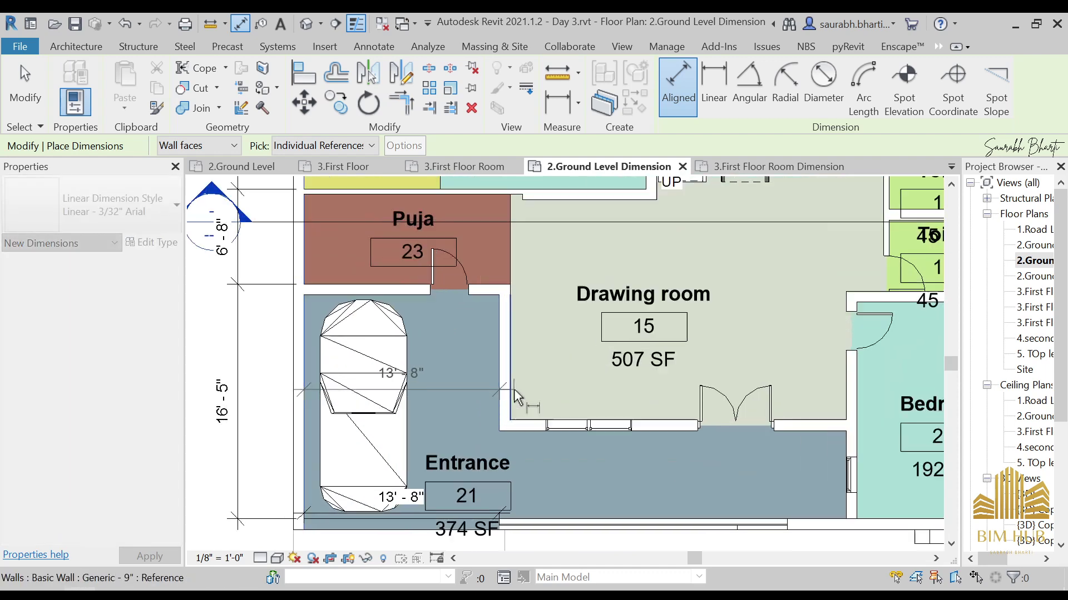
pyautogui.click(515, 396)
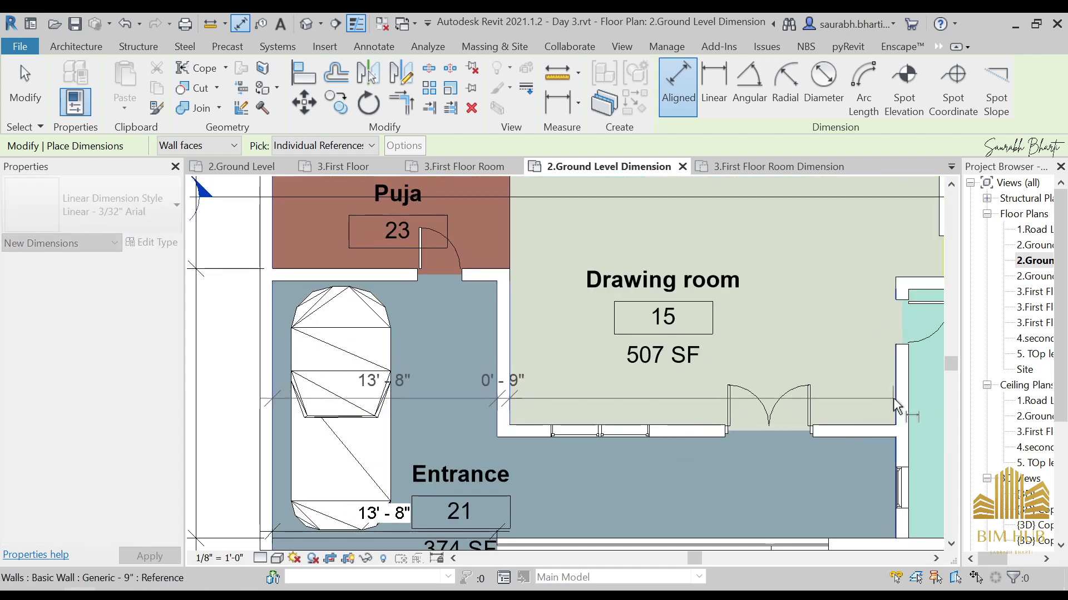
pyautogui.moveTo(901, 410); pyautogui.dragTo(656, 405, button='middle')
pyautogui.click(651, 404)
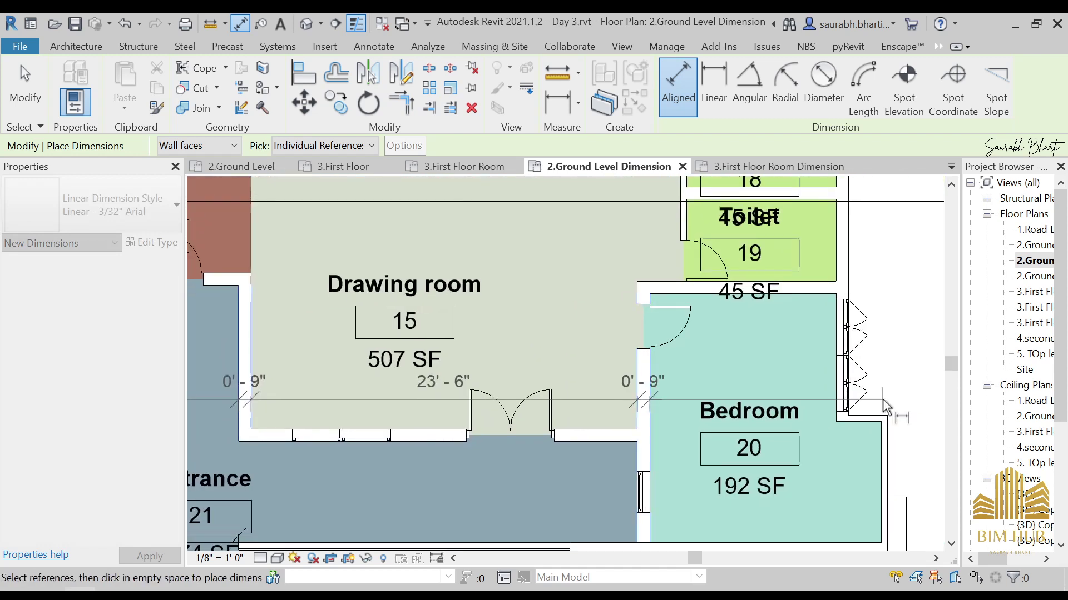
# - Extend the dimension chain across Bedroom 20's wall faces, place it below the front wall, and end the dimension command
pyautogui.click(840, 409)
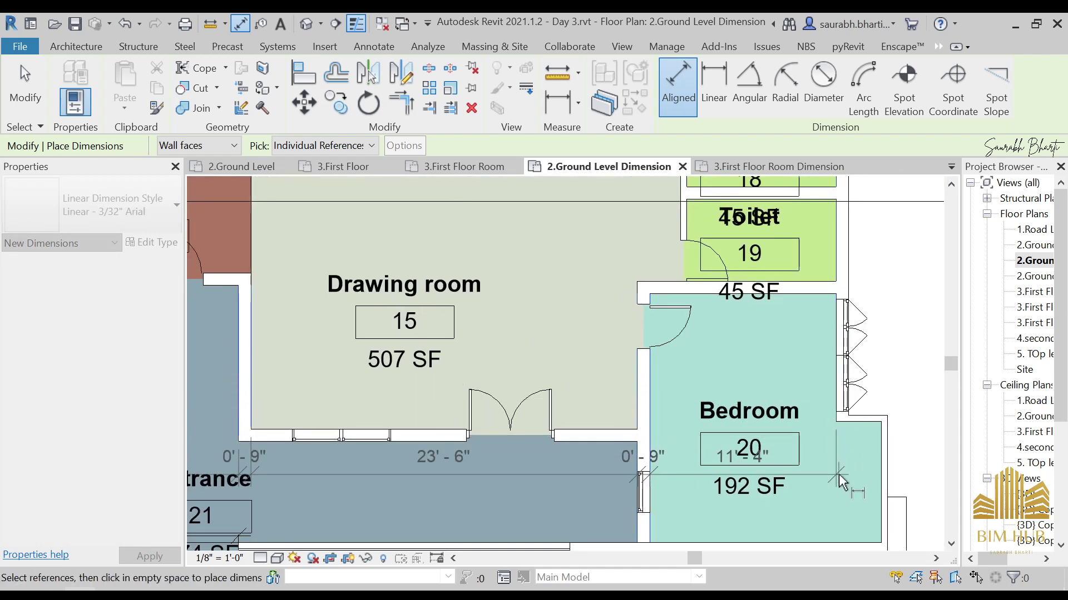
pyautogui.moveTo(839, 472); pyautogui.dragTo(806, 391, button='middle')
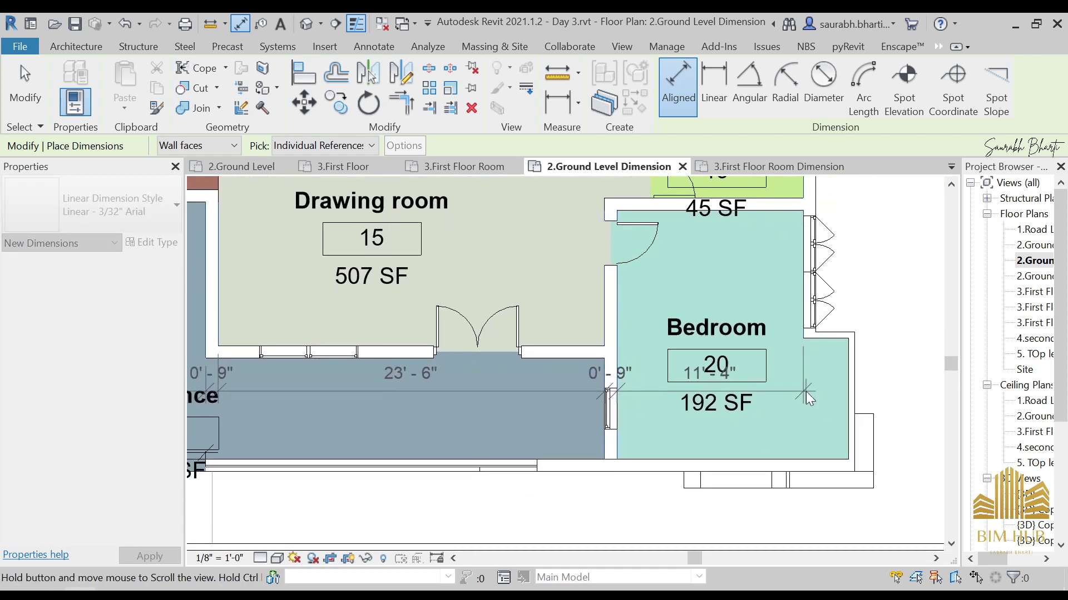
pyautogui.click(848, 411)
pyautogui.scroll(-1, 842, 470)
pyautogui.moveTo(842, 470); pyautogui.dragTo(842, 351, button='middle')
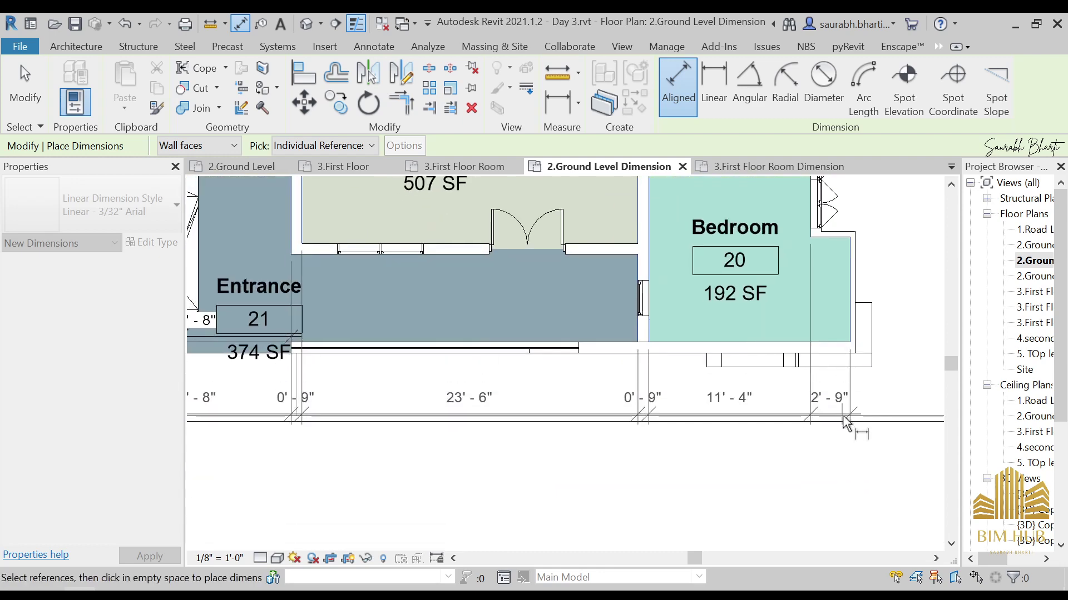
pyautogui.scroll(-2, 843, 470)
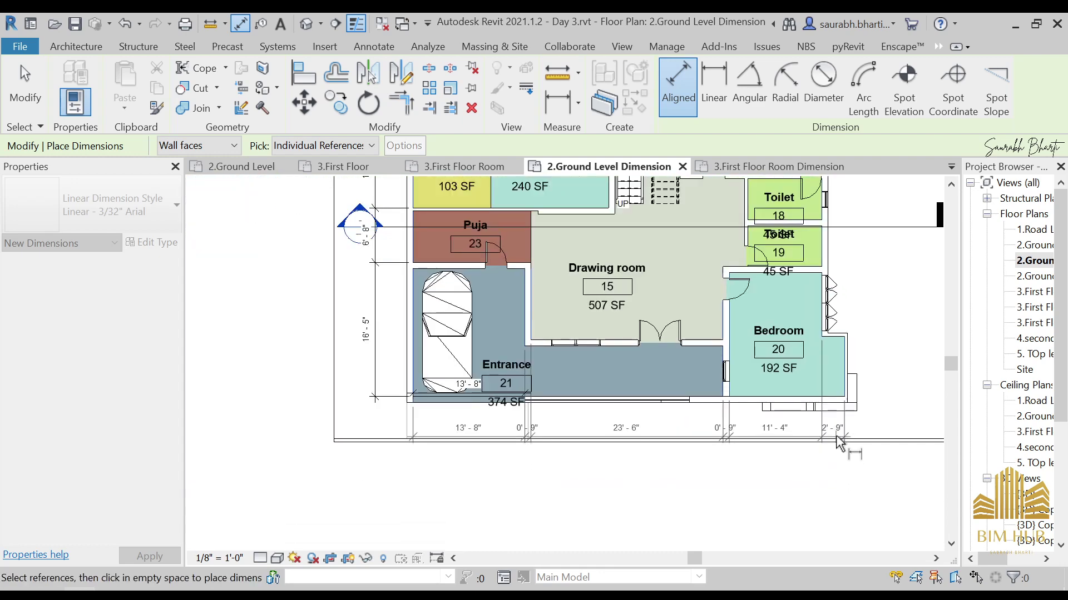
pyautogui.click(840, 437)
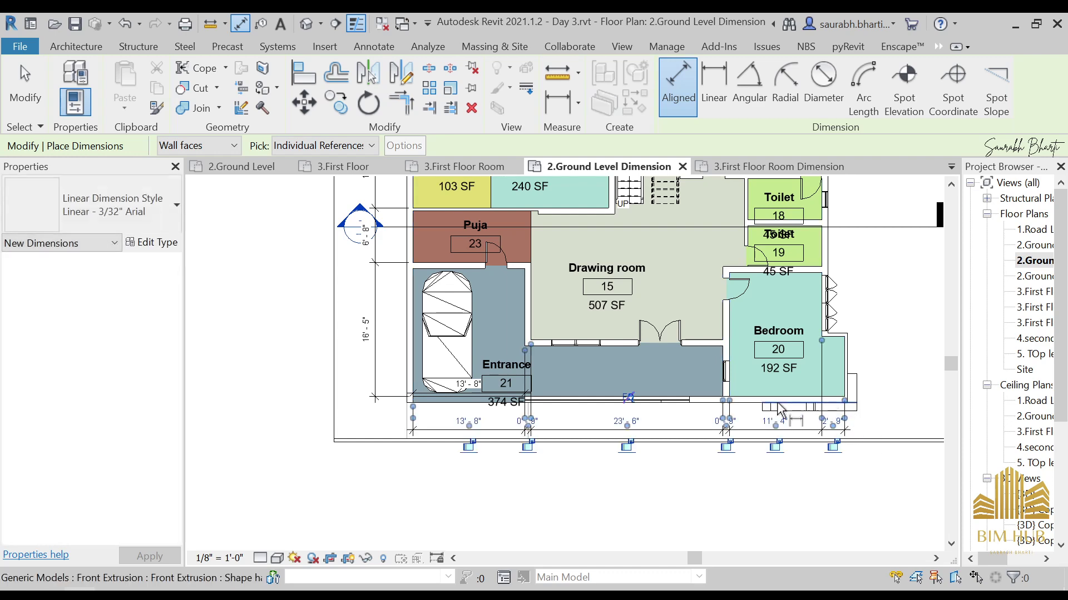
pyautogui.press('Escape')
pyautogui.press('Escape')
pyautogui.scroll(3, 475, 418)
pyautogui.scroll(-5, 585, 431)
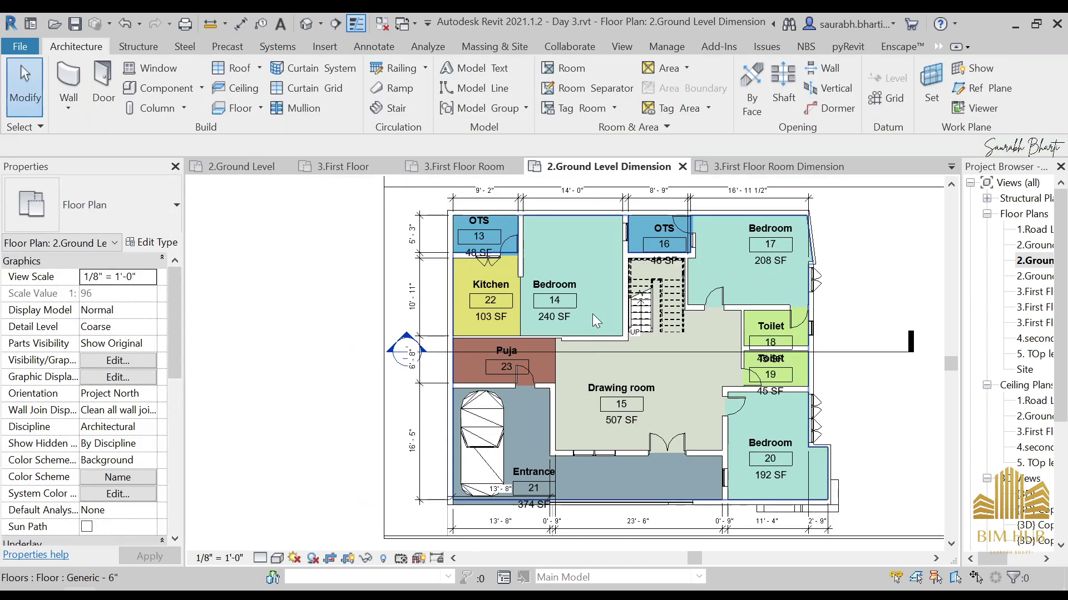
# - Select the four separate room width dimensions above the rear wall and delete them
pyautogui.scroll(2, 437, 338)
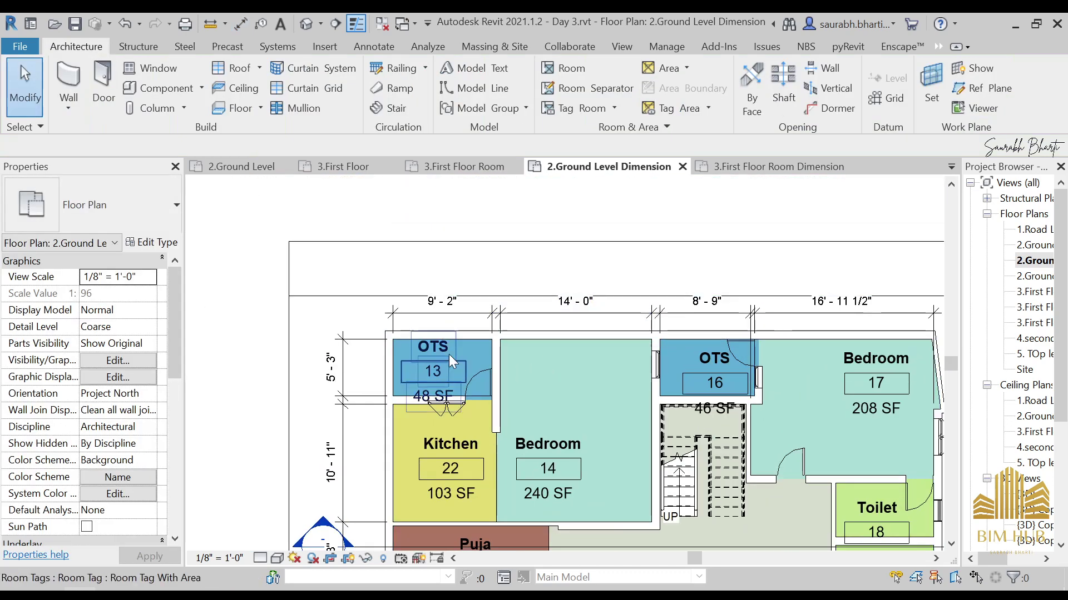
pyautogui.click(508, 315)
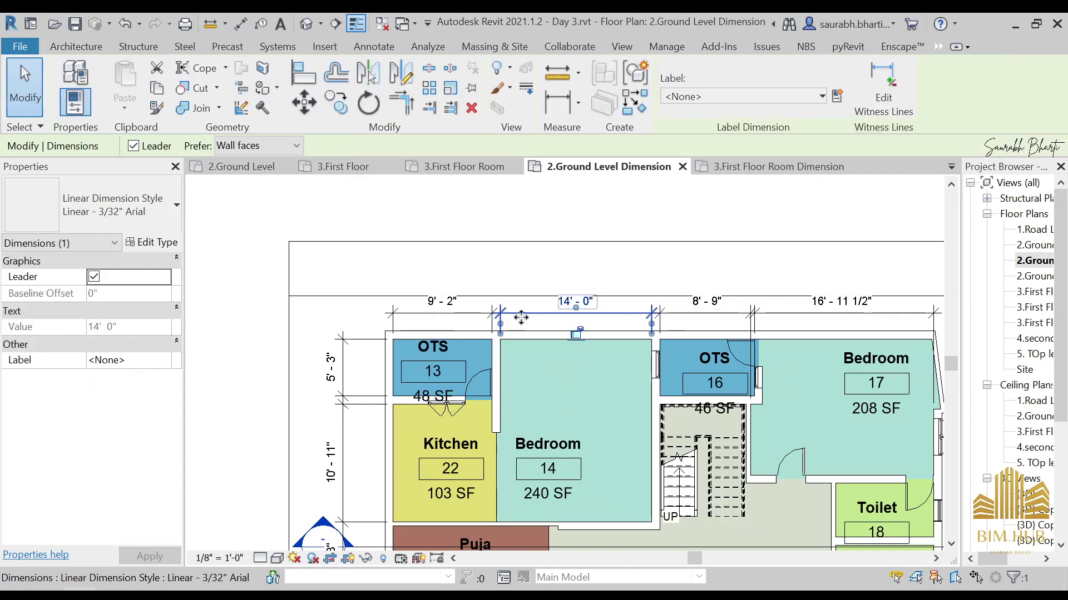
pyautogui.keyDown('ctrl'); pyautogui.click(435, 323); pyautogui.keyUp('ctrl')
pyautogui.keyDown('ctrl'); pyautogui.click(707, 303); pyautogui.keyUp('ctrl')
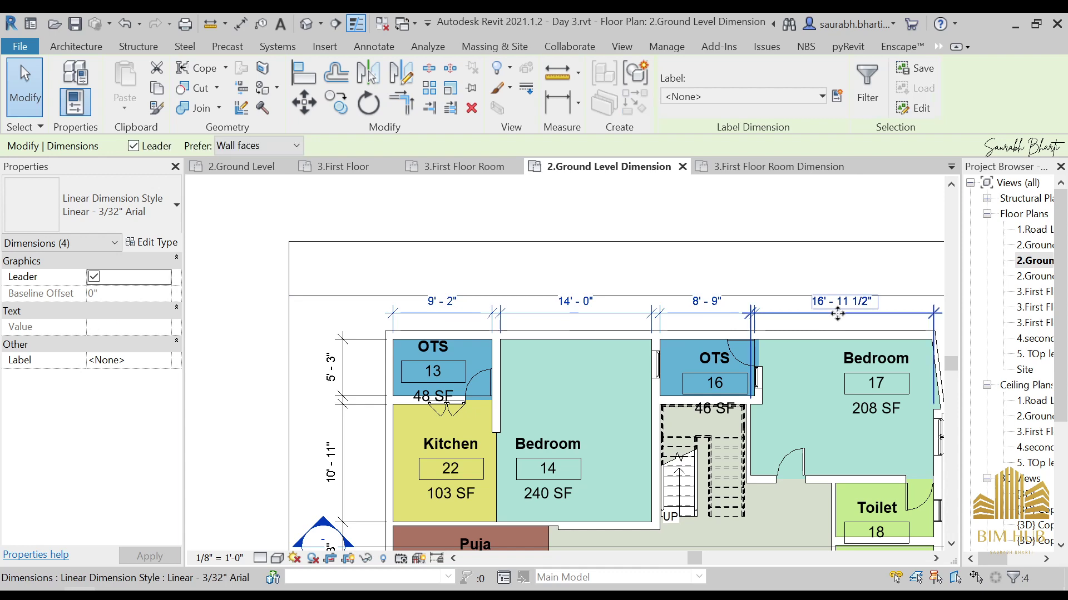
pyautogui.press('Escape')
# - Start a continuous aligned dimension along the rear rooms, picking the side wall faces of OTS 13 and Bedroom 14
pyautogui.moveTo(797, 355); pyautogui.dragTo(756, 345, button='middle')
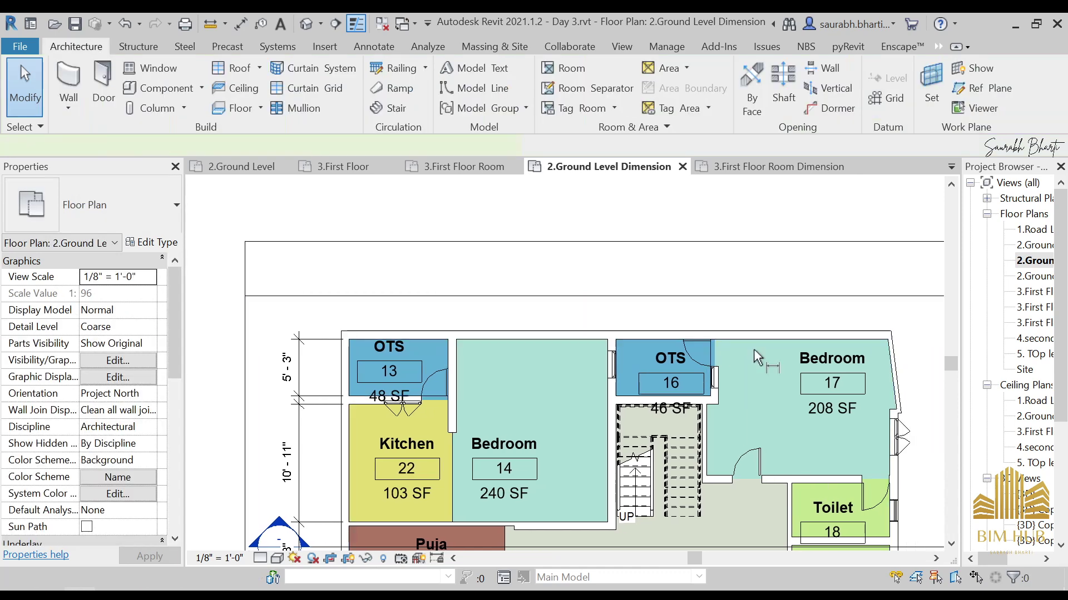
pyautogui.press('d')
pyautogui.press('i')
pyautogui.scroll(2, 312, 345)
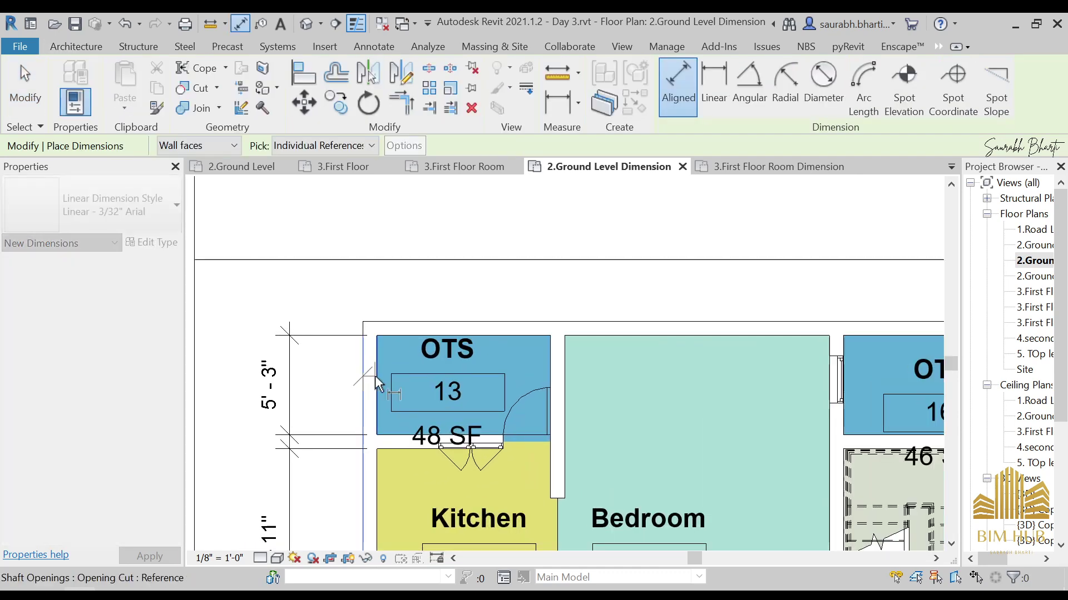
pyautogui.click(378, 383)
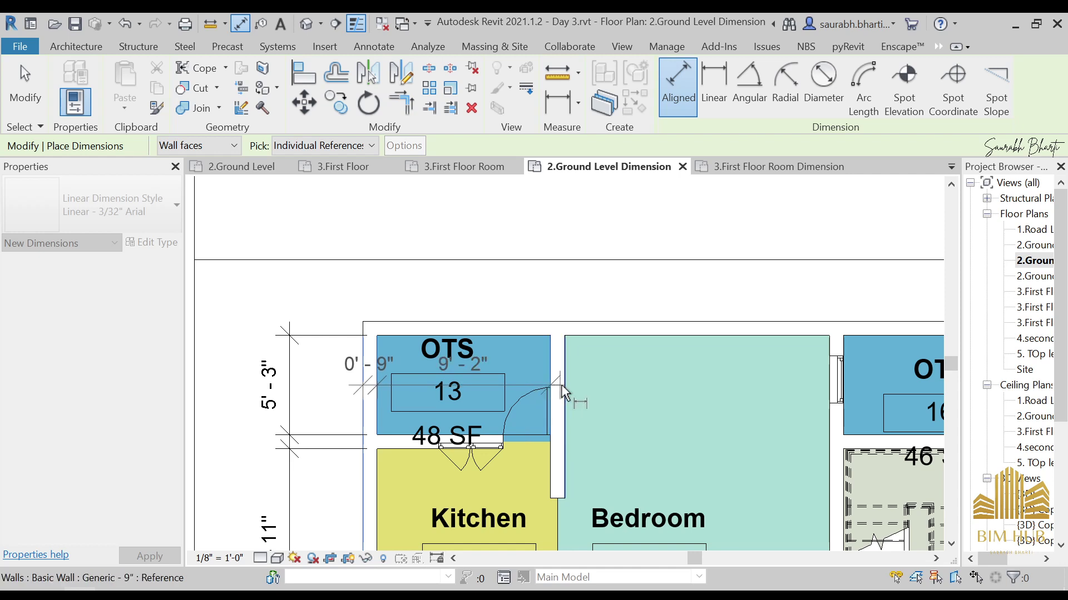
pyautogui.click(564, 391)
pyautogui.click(830, 392)
pyautogui.moveTo(855, 389); pyautogui.dragTo(630, 353, button='middle')
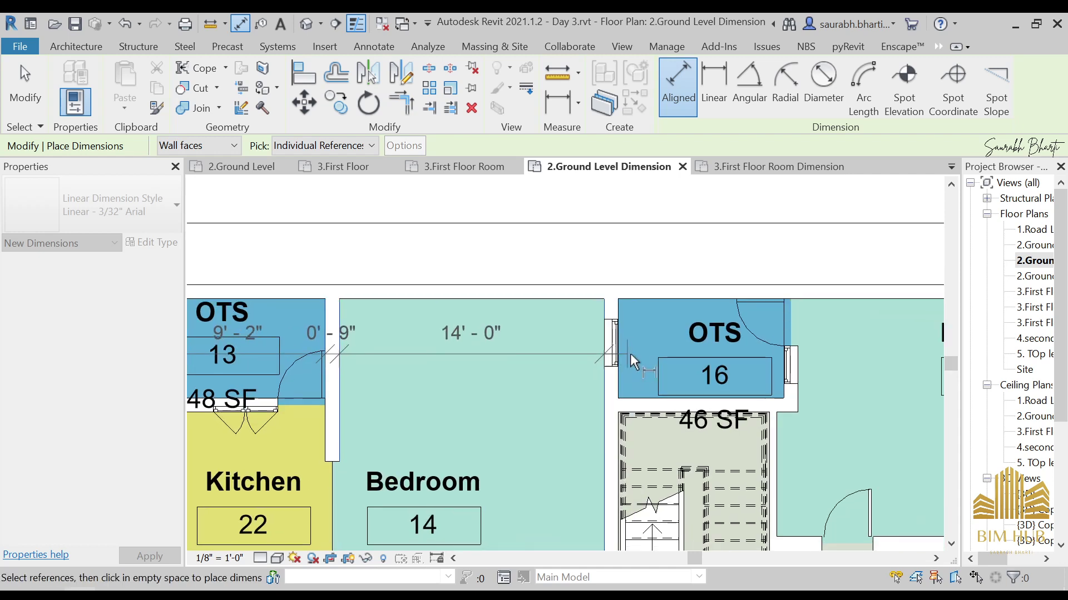
# - Extend the dimension chain across the wall faces of OTS 16 and Bedroom 17, place it above the rear wall, and end the command
pyautogui.click(621, 350)
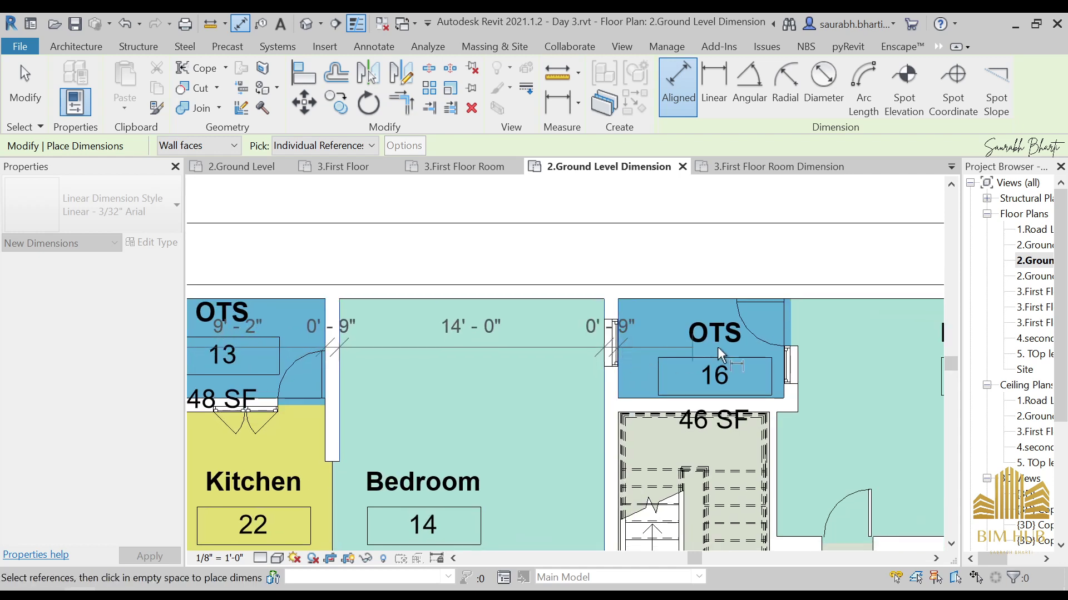
pyautogui.click(792, 353)
pyautogui.click(797, 361)
pyautogui.moveTo(801, 369); pyautogui.dragTo(623, 372, button='middle')
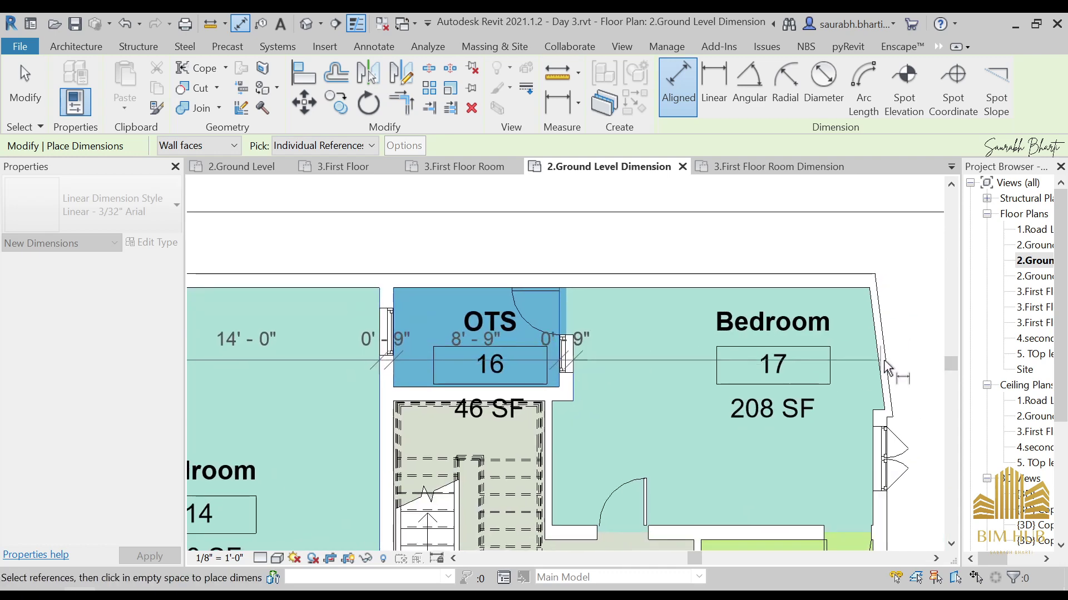
pyautogui.scroll(-3, 870, 270)
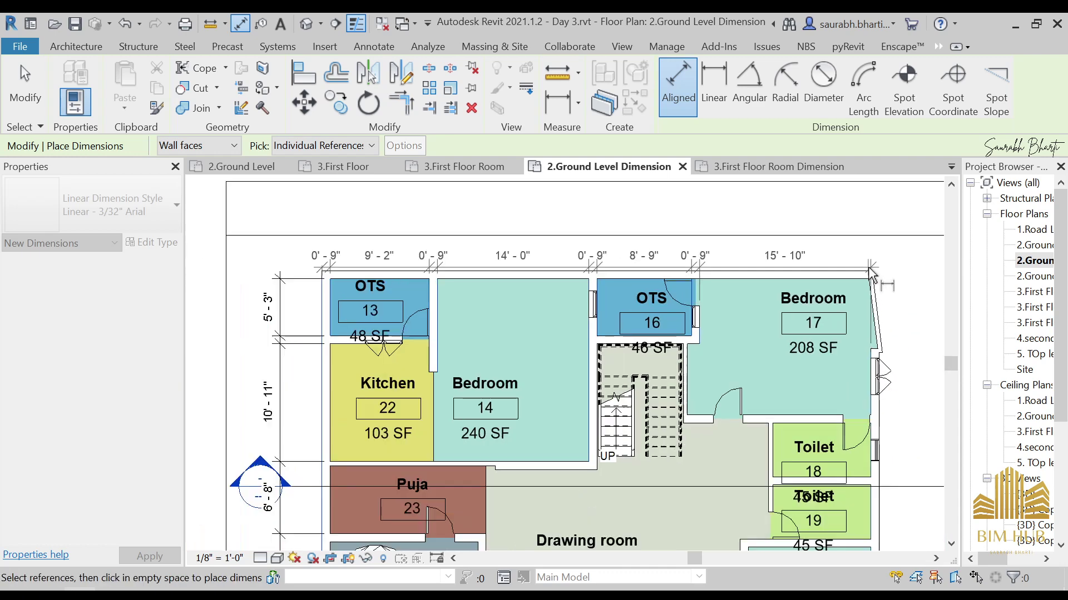
pyautogui.moveTo(871, 272); pyautogui.dragTo(878, 348, button='middle')
pyautogui.click(879, 356)
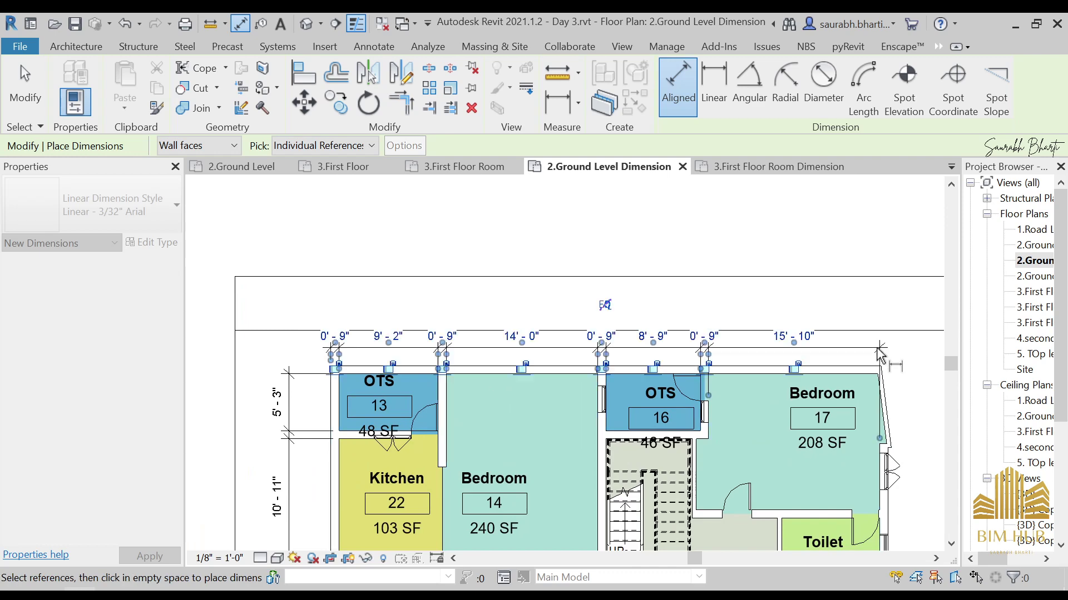
pyautogui.scroll(-2, 757, 319)
pyautogui.press('Escape')
pyautogui.press('Escape')
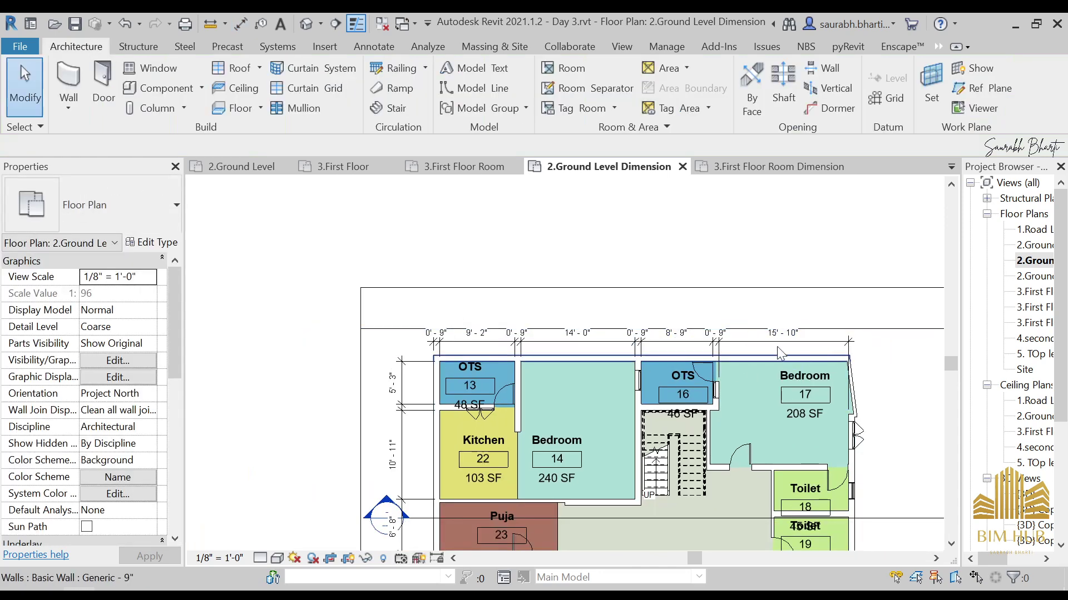
# - Review the dimension chains around the ground floor plan and inspect the Generic -4.5" wall between the Kitchen and Puja
pyautogui.scroll(-2, 776, 346)
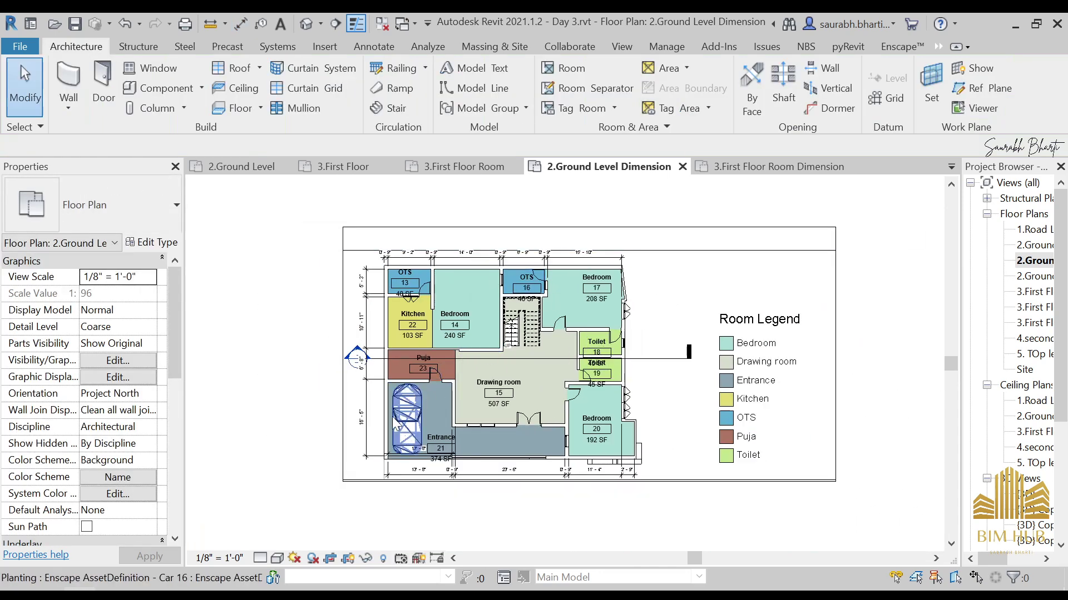
pyautogui.scroll(2, 366, 401)
pyautogui.scroll(-2, 531, 408)
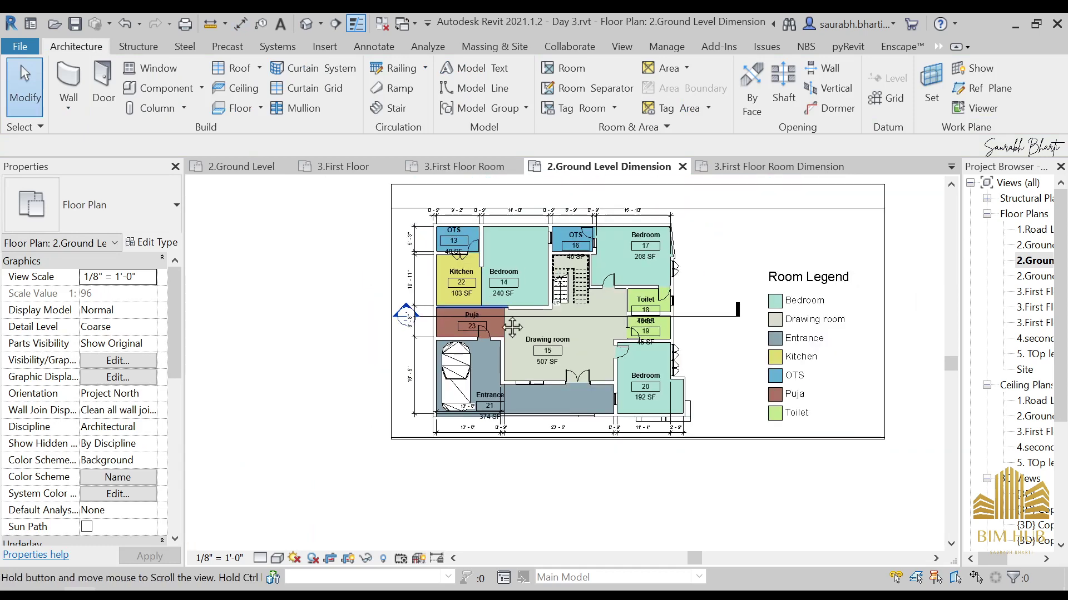
pyautogui.scroll(1, 431, 356)
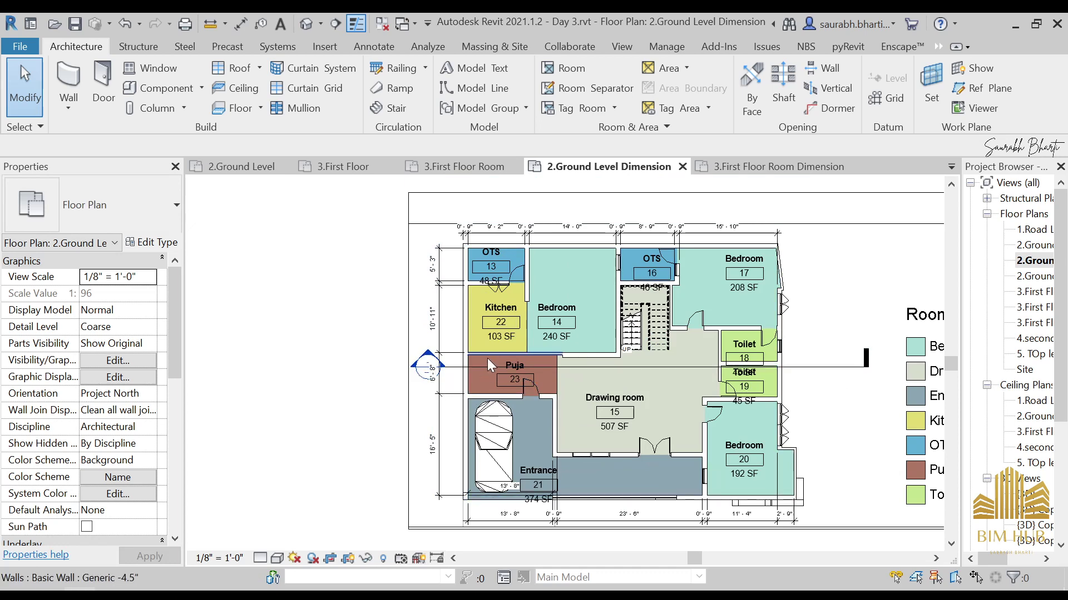
pyautogui.scroll(3, 487, 360)
pyautogui.click(518, 351)
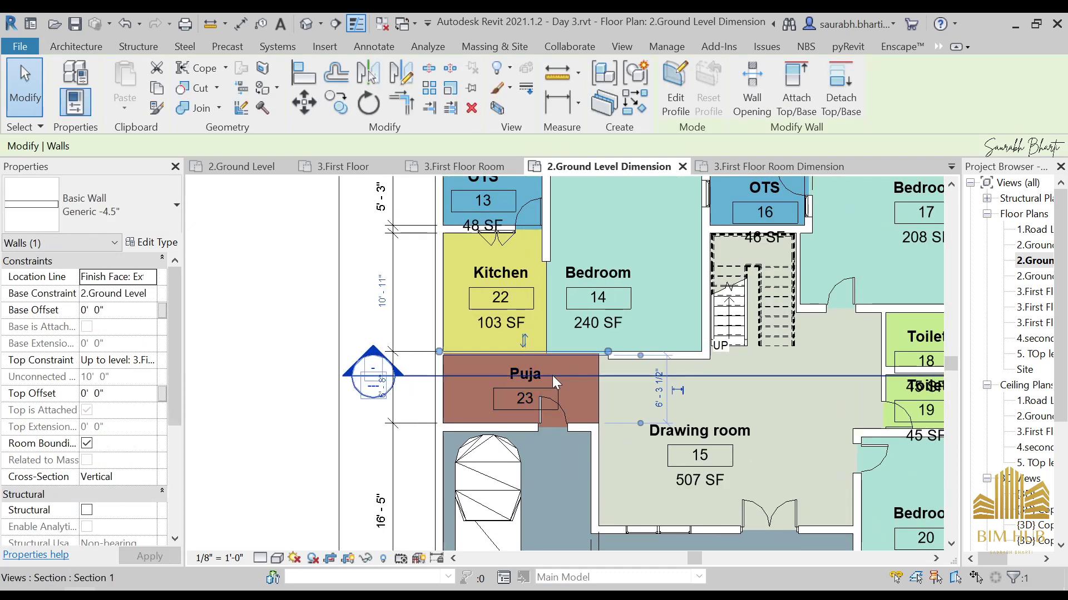
pyautogui.scroll(2, 552, 375)
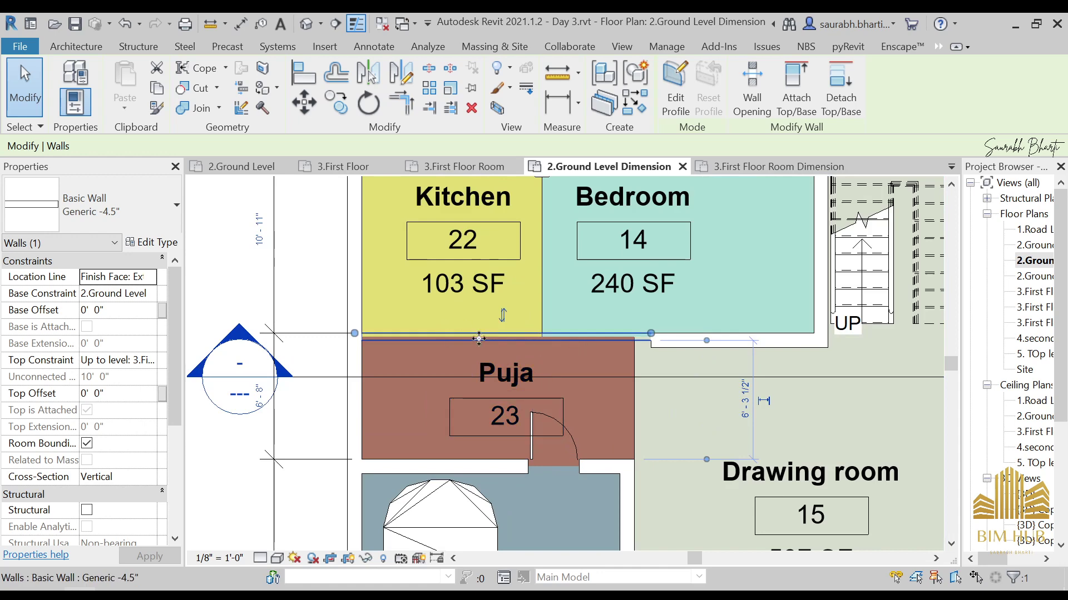
pyautogui.scroll(-3, 479, 338)
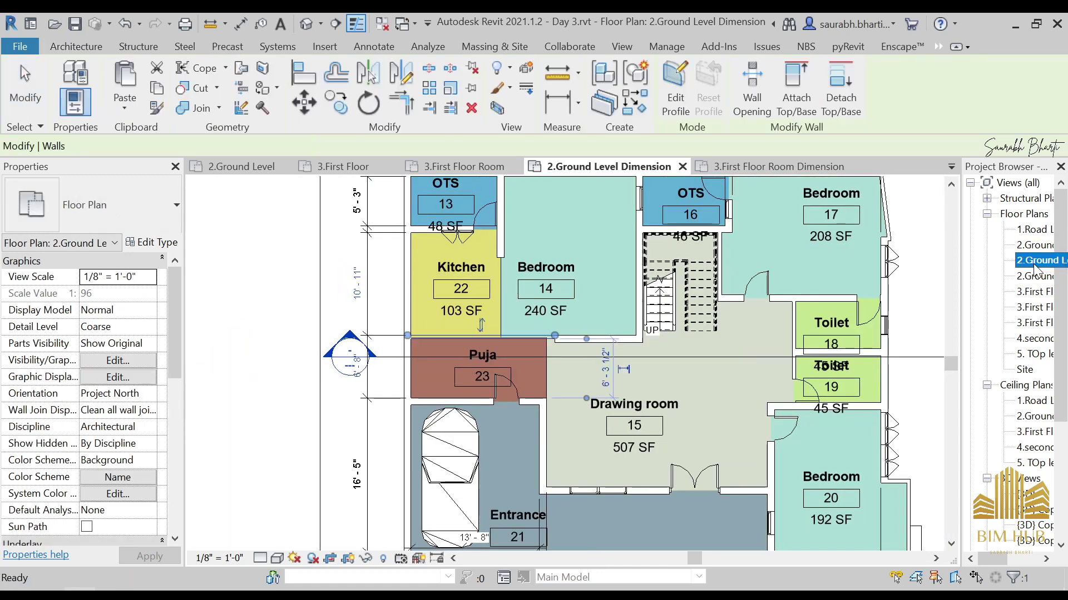
pyautogui.press('Escape')
# - Open the default 3D view, orient it to the left side of the house, and enable its section box
pyautogui.click(304, 25)
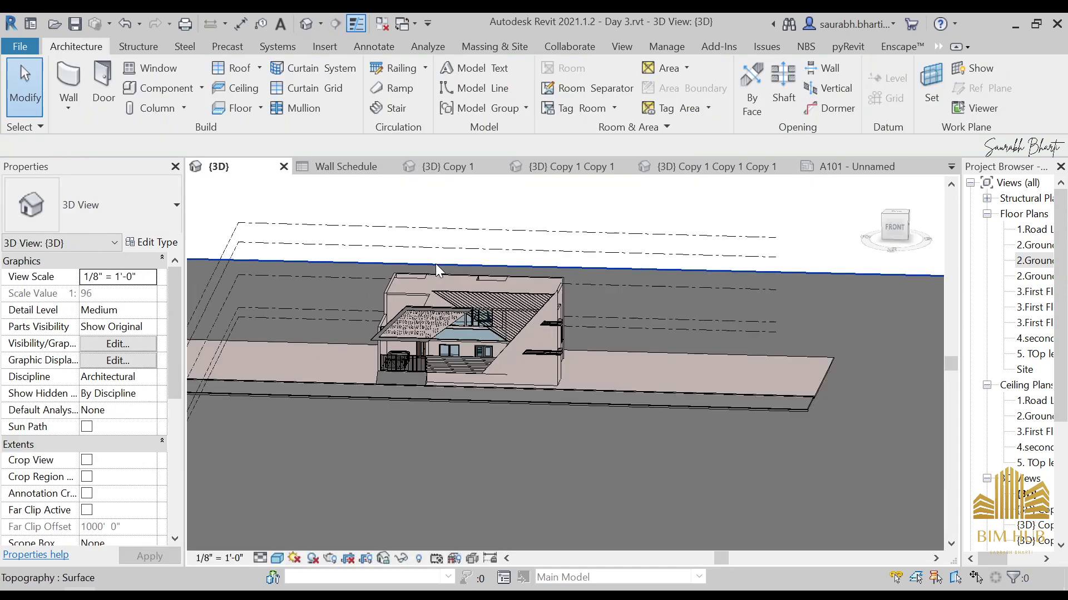
pyautogui.moveTo(912, 244); pyautogui.dragTo(869, 249)
pyautogui.click(895, 226)
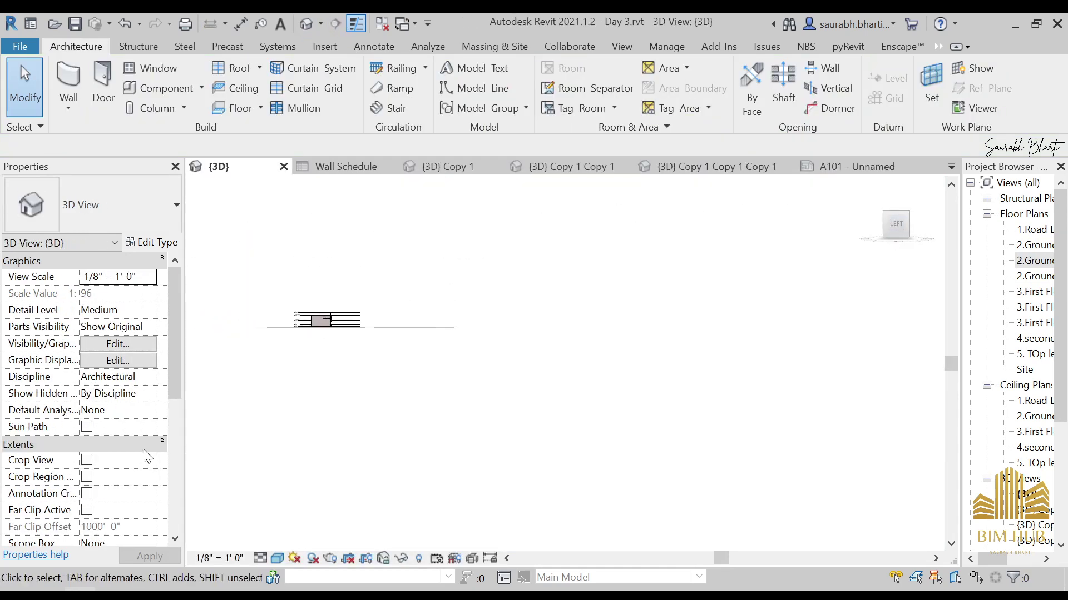
pyautogui.scroll(-5, 102, 391)
pyautogui.click(86, 344)
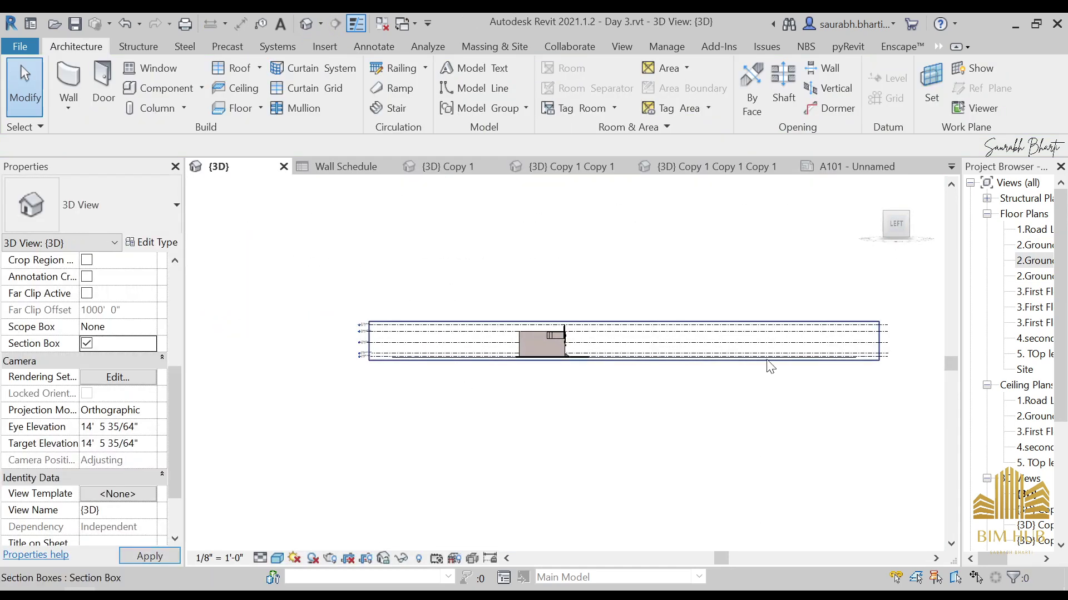
# - Pull the front face of the section box back into the house to expose the interior walls behind the Puja room
pyautogui.click(878, 343)
pyautogui.moveTo(879, 341); pyautogui.dragTo(637, 343)
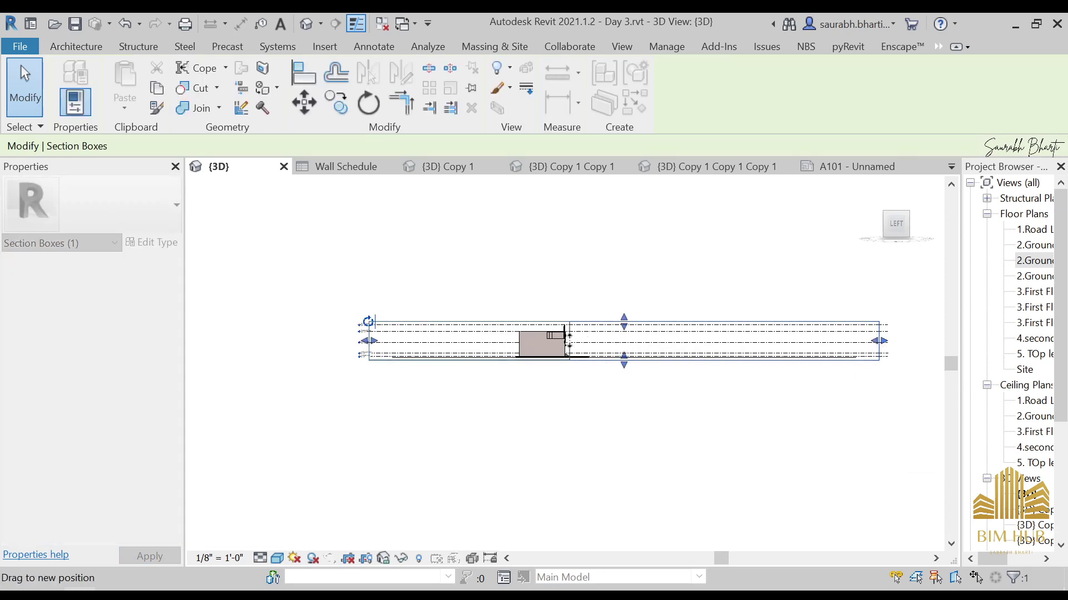
pyautogui.moveTo(558, 343); pyautogui.dragTo(560, 342)
pyautogui.keyDown('shift'); pyautogui.moveTo(651, 429); pyautogui.dragTo(683, 387, button='middle'); pyautogui.keyUp('shift')
pyautogui.click(895, 229)
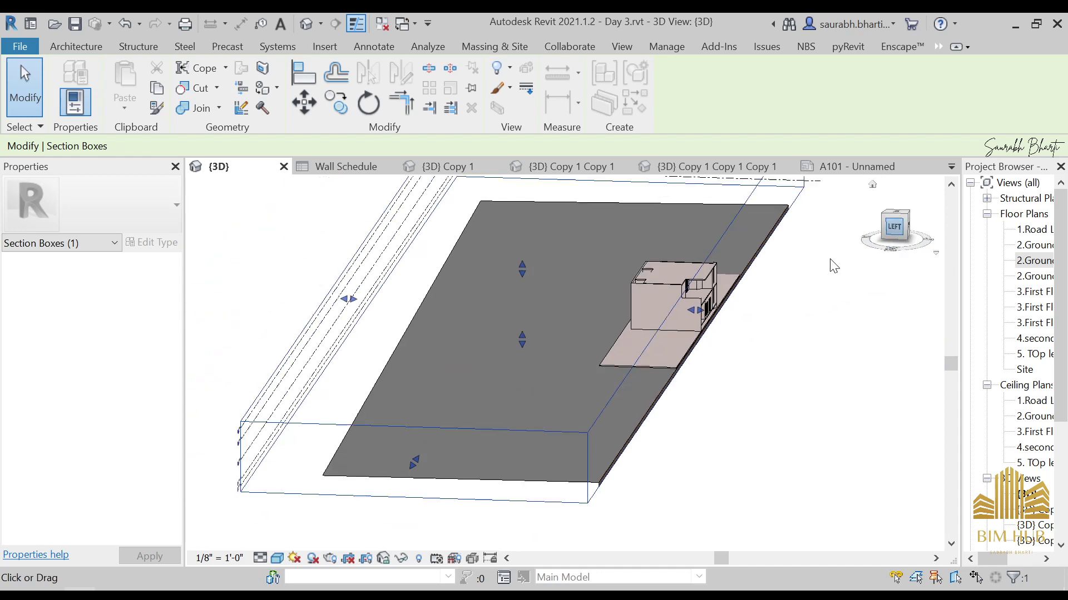
pyautogui.moveTo(856, 306); pyautogui.dragTo(662, 360, button='middle')
pyautogui.scroll(5, 662, 360)
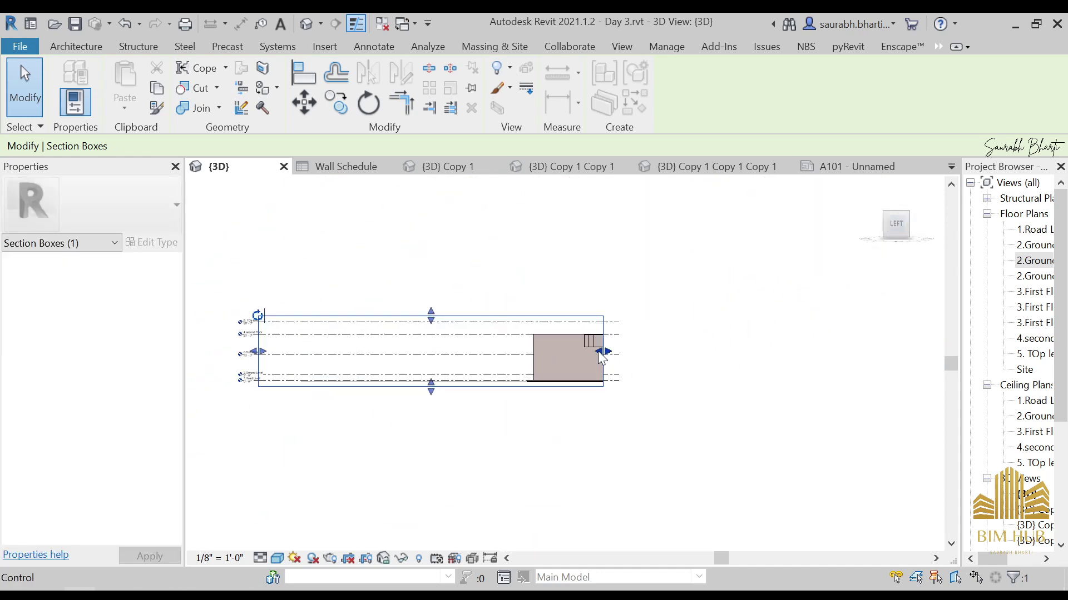
pyautogui.moveTo(605, 351); pyautogui.dragTo(584, 351)
pyautogui.keyDown('shift'); pyautogui.moveTo(631, 412); pyautogui.dragTo(475, 388, button='middle'); pyautogui.keyUp('shift')
pyautogui.scroll(5, 512, 393)
pyautogui.scroll(-5, 512, 393)
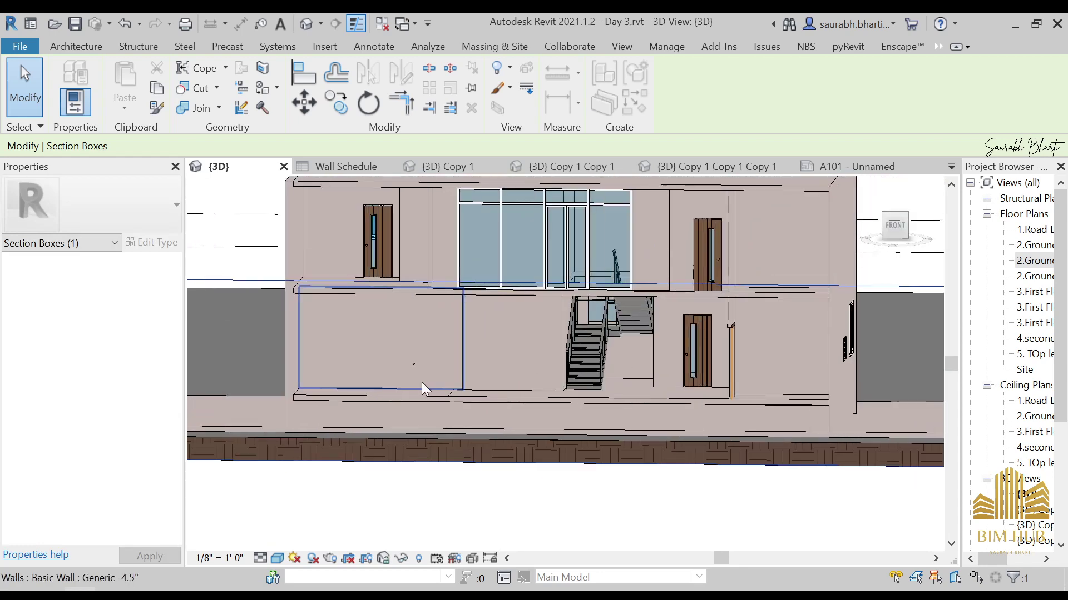
# - Open the profile of the exposed ground-floor Generic -4.5" wall between the Kitchen and Puja for editing
pyautogui.click(423, 385)
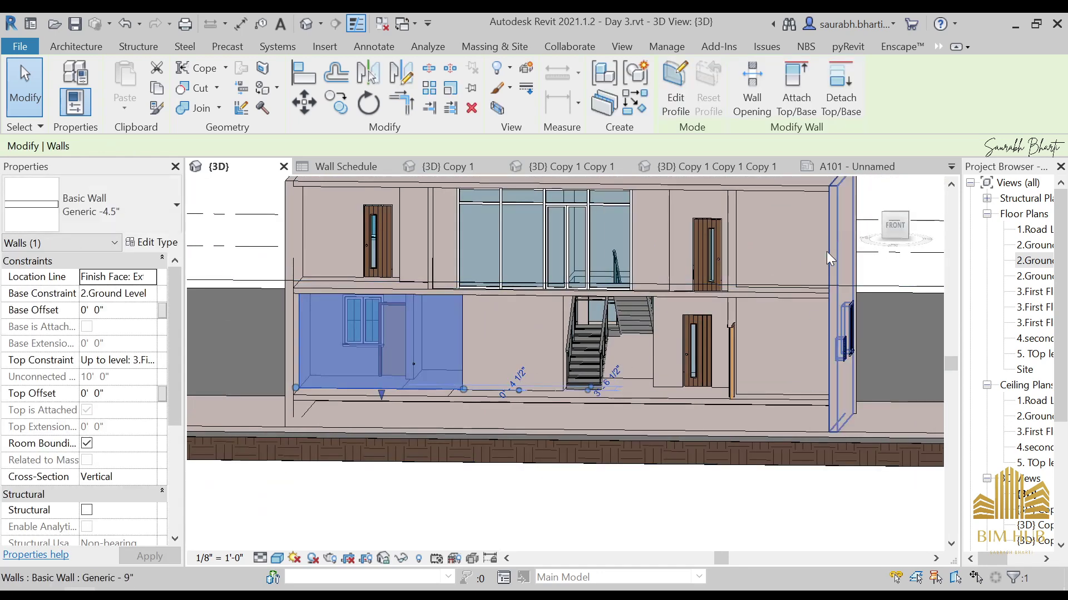
pyautogui.click(895, 227)
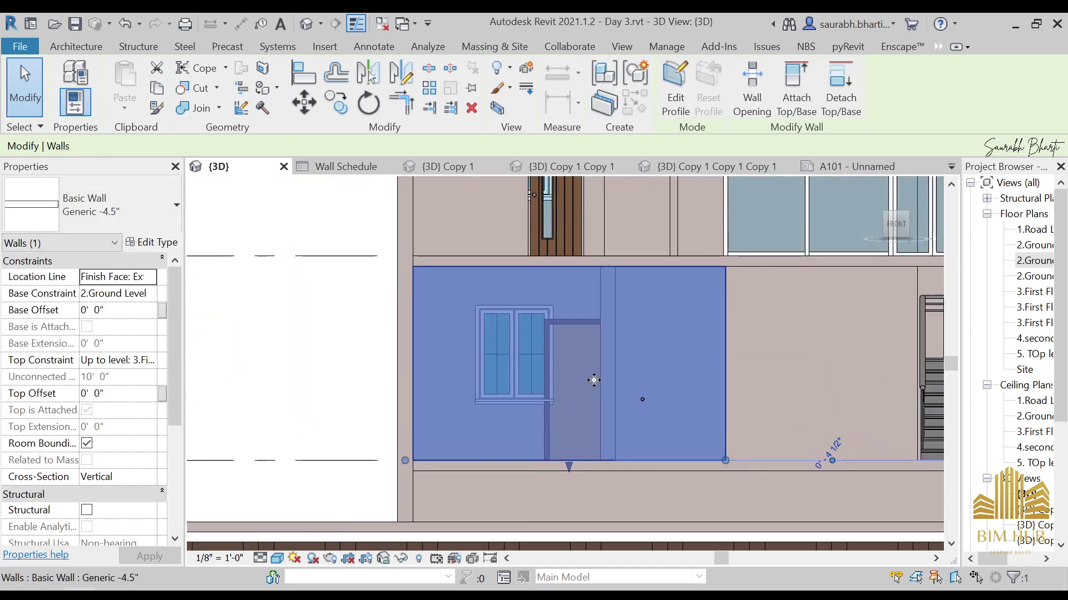
pyautogui.click(677, 109)
pyautogui.click(638, 319)
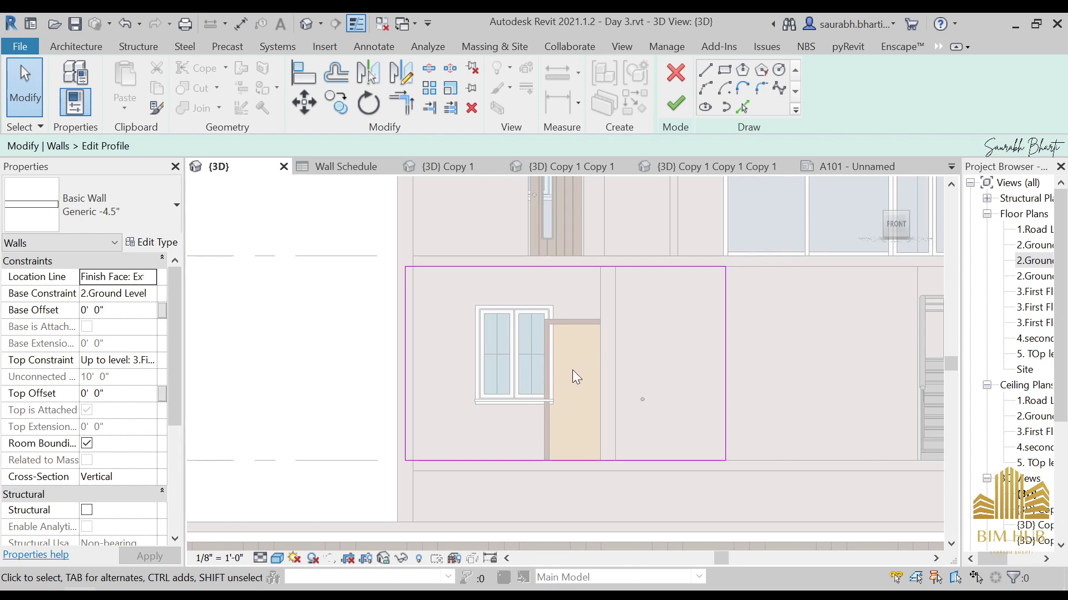
pyautogui.click(896, 224)
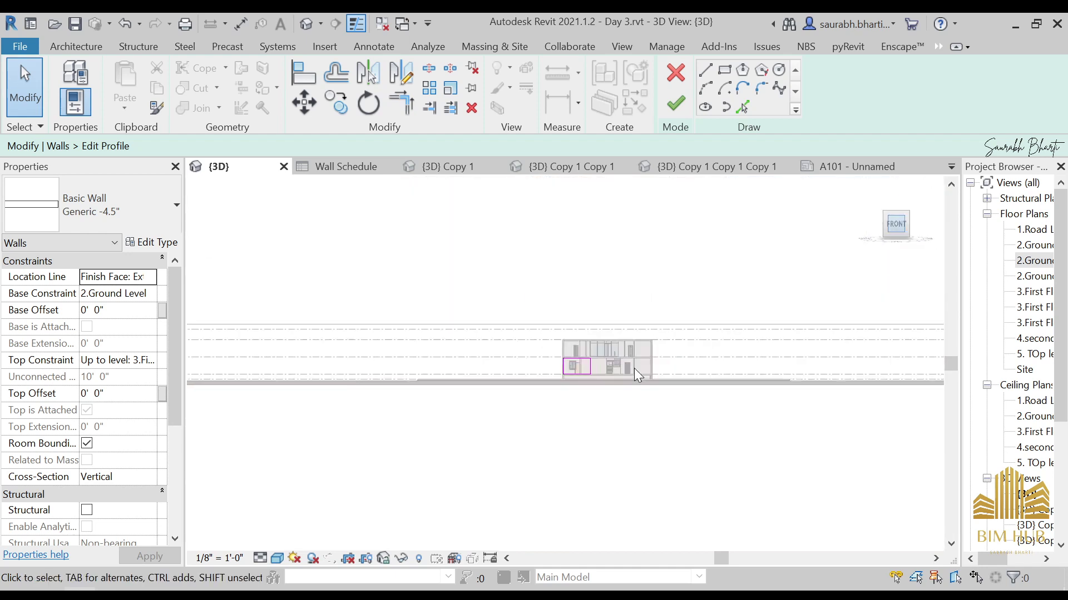
pyautogui.scroll(8, 593, 259)
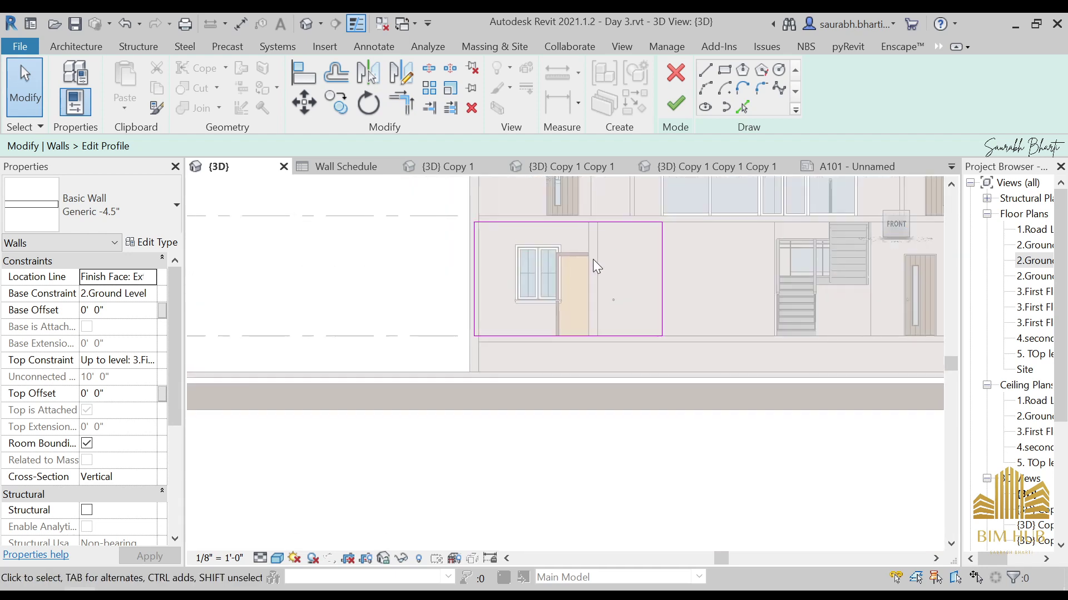
pyautogui.moveTo(482, 282); pyautogui.dragTo(487, 311, button='middle')
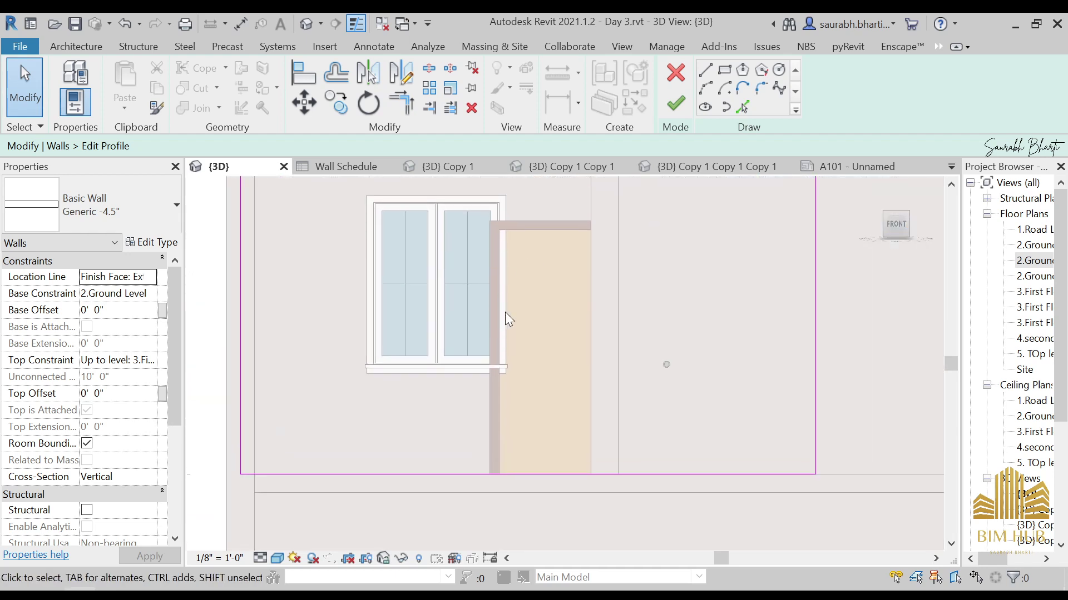
# - Sketch a horizontal line about 15' - 8" long across the lower part of the wall profile, from one side edge to the other
pyautogui.click(707, 78)
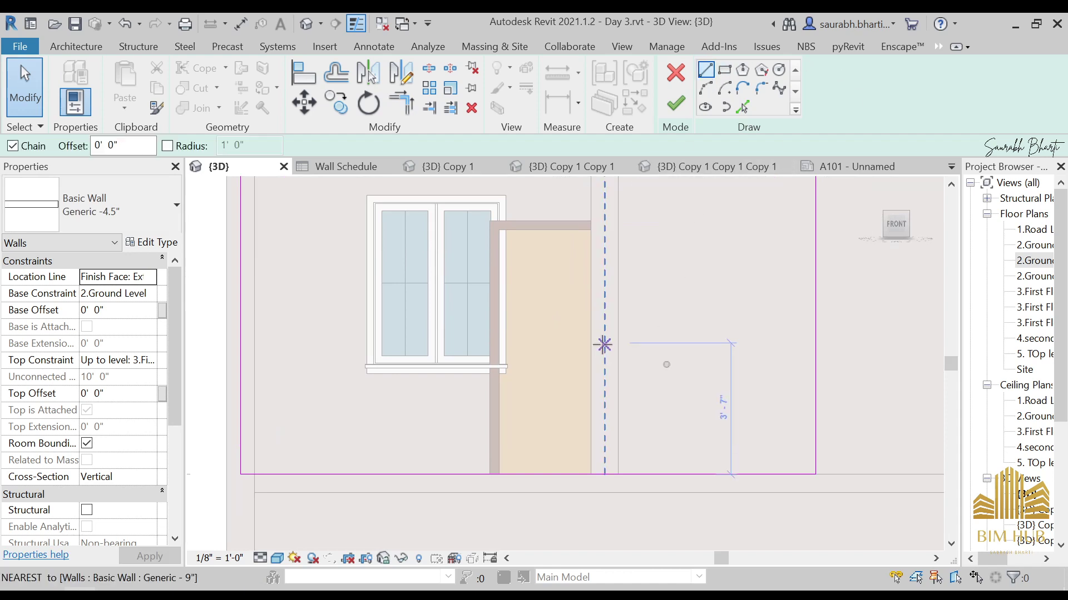
pyautogui.moveTo(459, 442); pyautogui.dragTo(519, 467, button='middle')
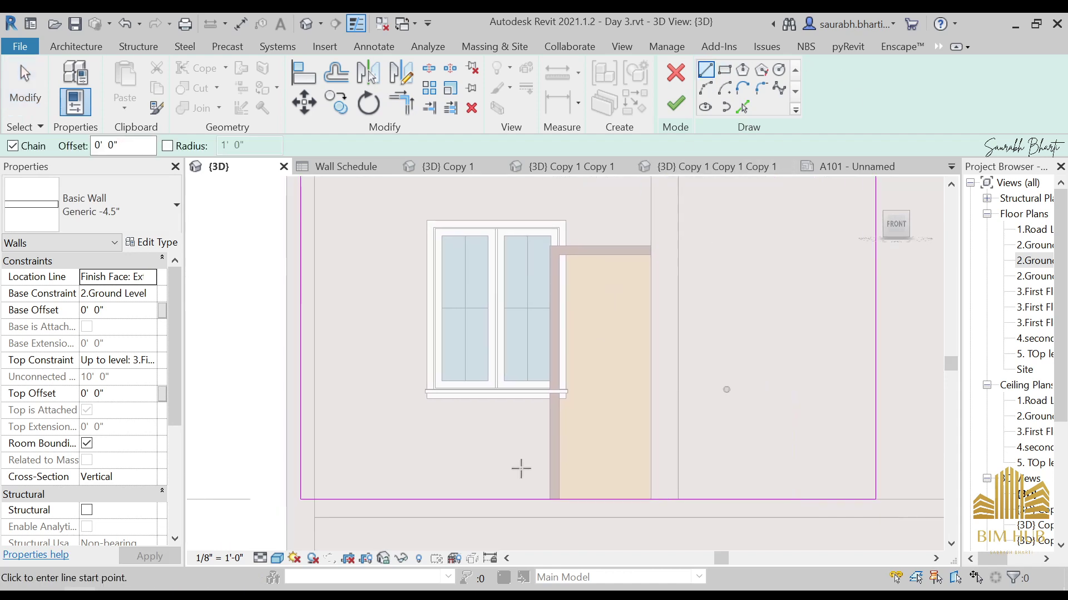
pyautogui.click(415, 498)
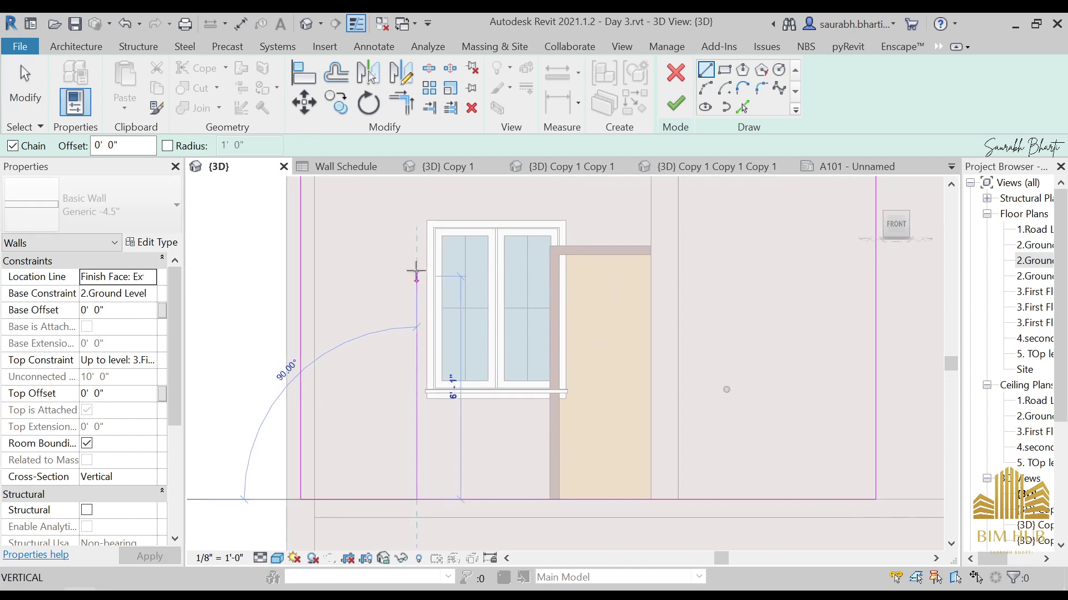
pyautogui.press('Escape')
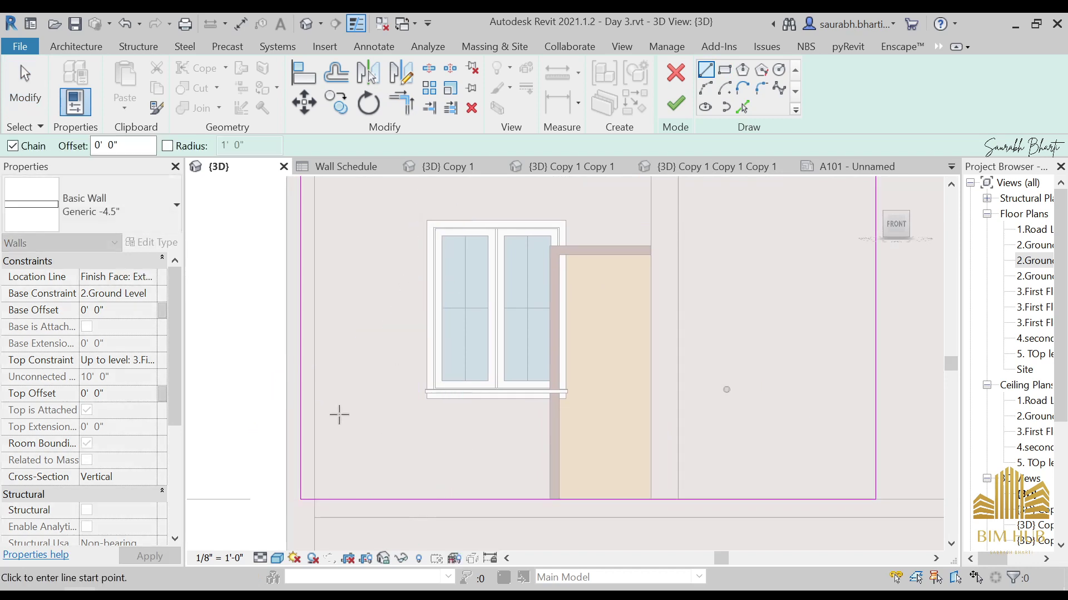
pyautogui.click(300, 430)
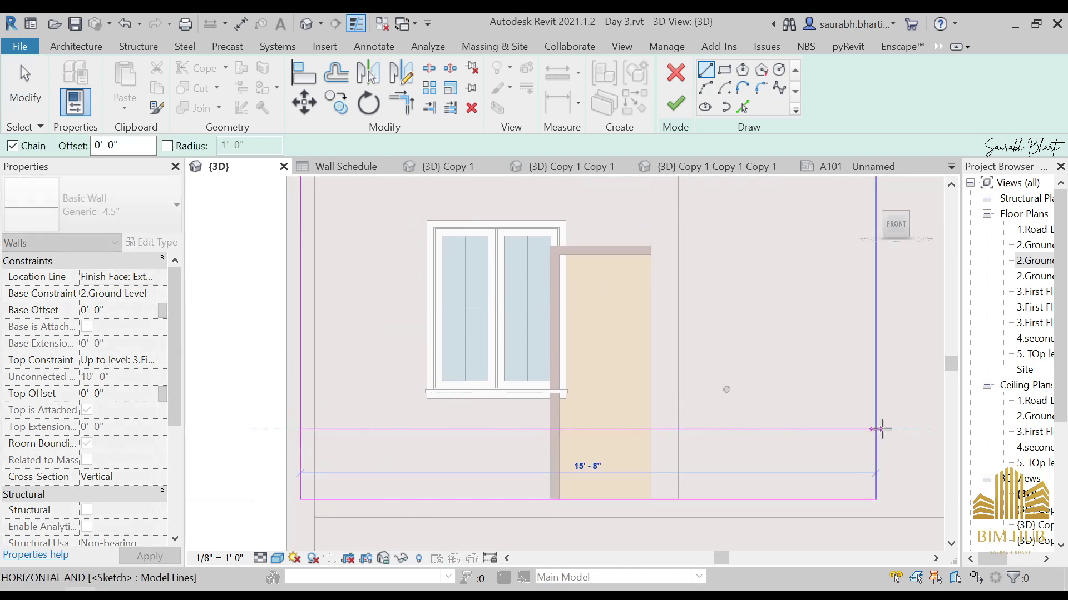
pyautogui.click(876, 429)
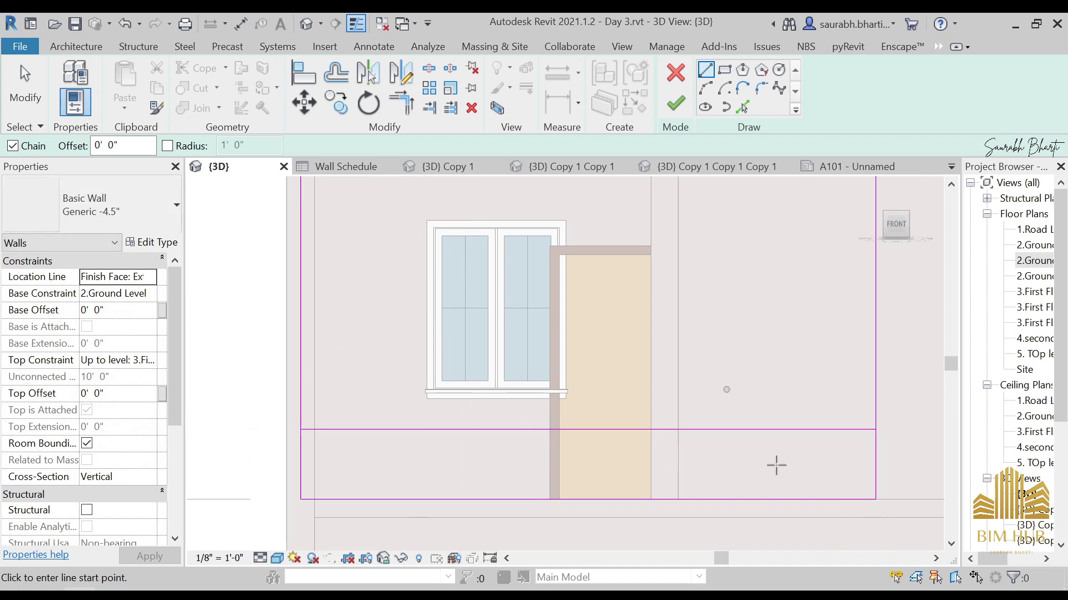
# - Sketch a vertical line upward from the midpoint of the horizontal line in the wall profile and end the Line tool
pyautogui.click(588, 429)
pyautogui.click(587, 223)
pyautogui.press('Escape')
pyautogui.press('Escape')
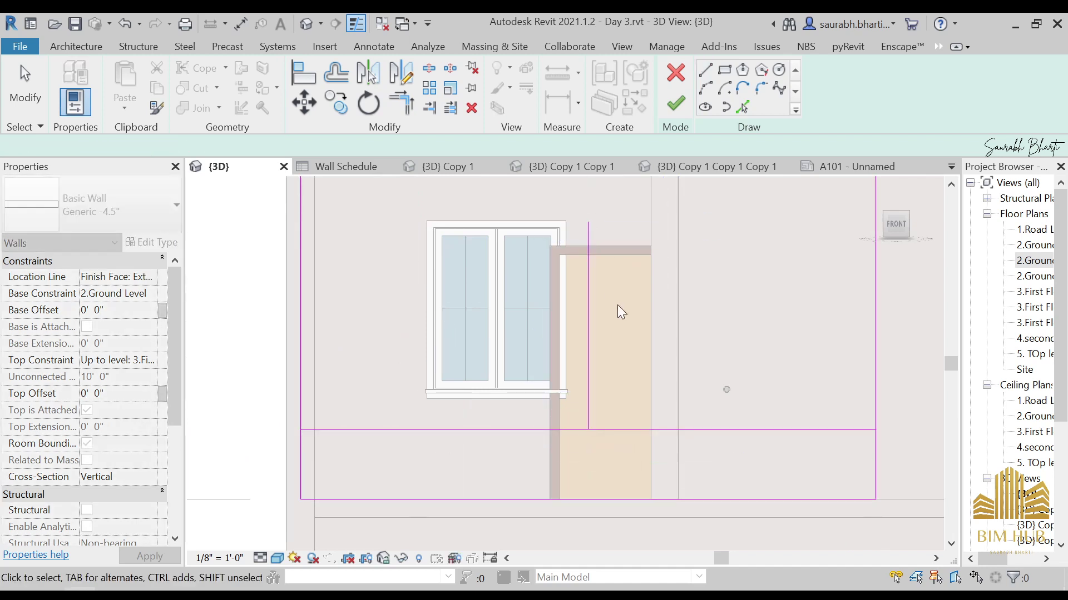
# - Extend the vertical sketch line down to the bottom edge of the wall profile
pyautogui.click(590, 373)
pyautogui.moveTo(588, 429); pyautogui.dragTo(588, 499)
pyautogui.press('Escape')
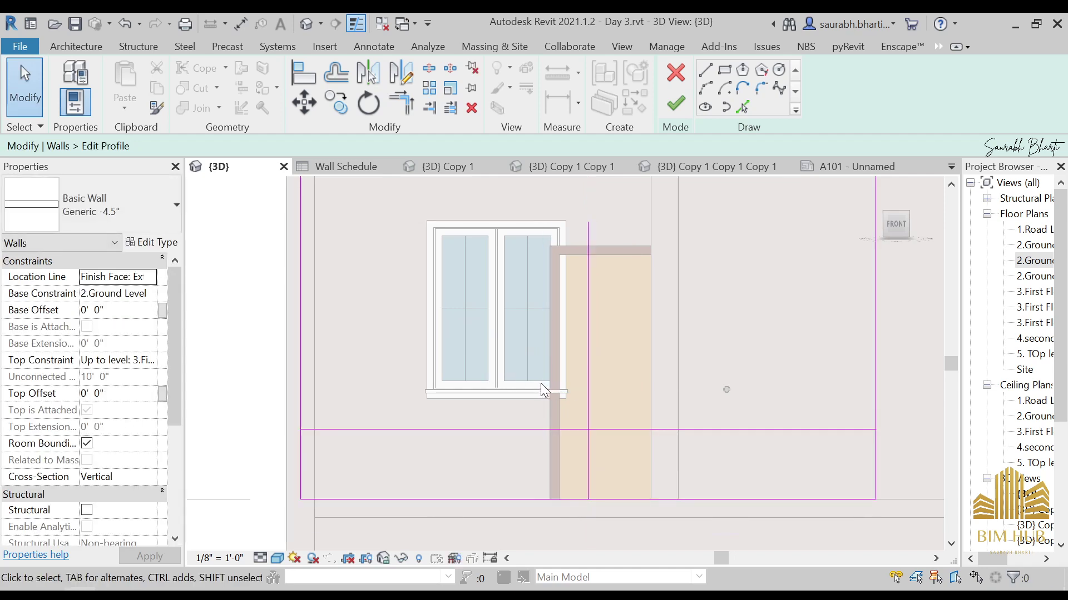
# - Offset copies of the vertical centre line by 2' 0" to both sides in the wall profile
pyautogui.press('o')
pyautogui.press('f')
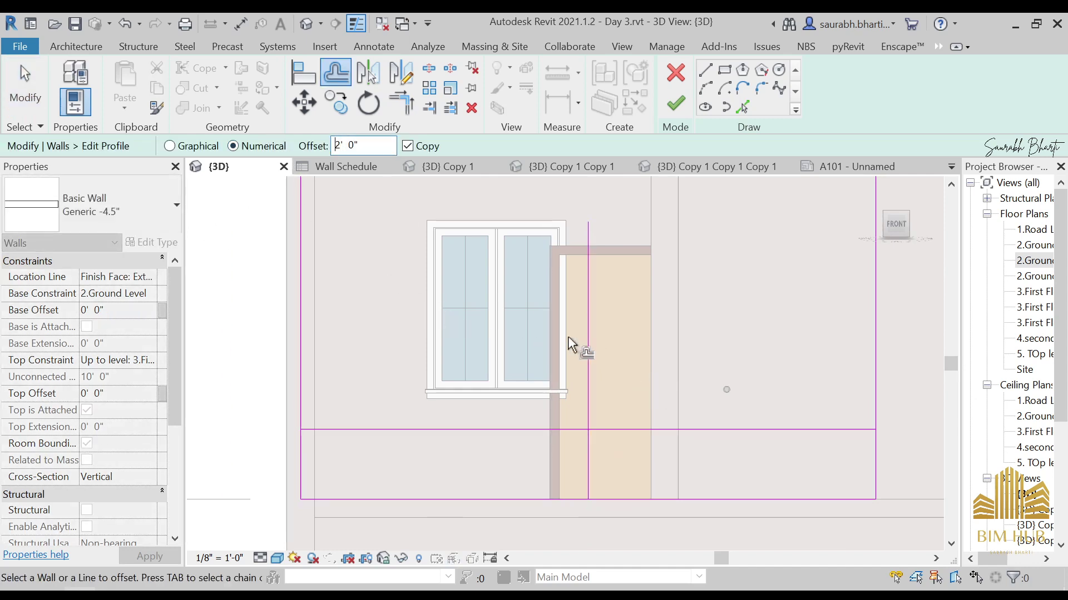
pyautogui.click(586, 334)
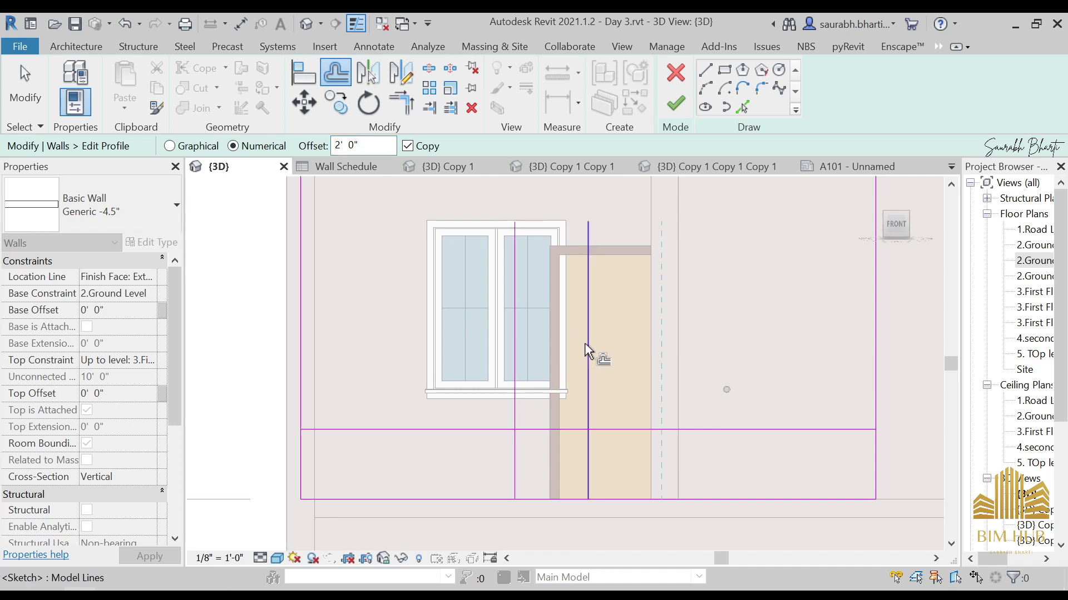
pyautogui.click(590, 341)
pyautogui.press('Escape')
# - Delete the horizontal guide line and the vertical centre line from the wall profile sketch
pyautogui.click(545, 431)
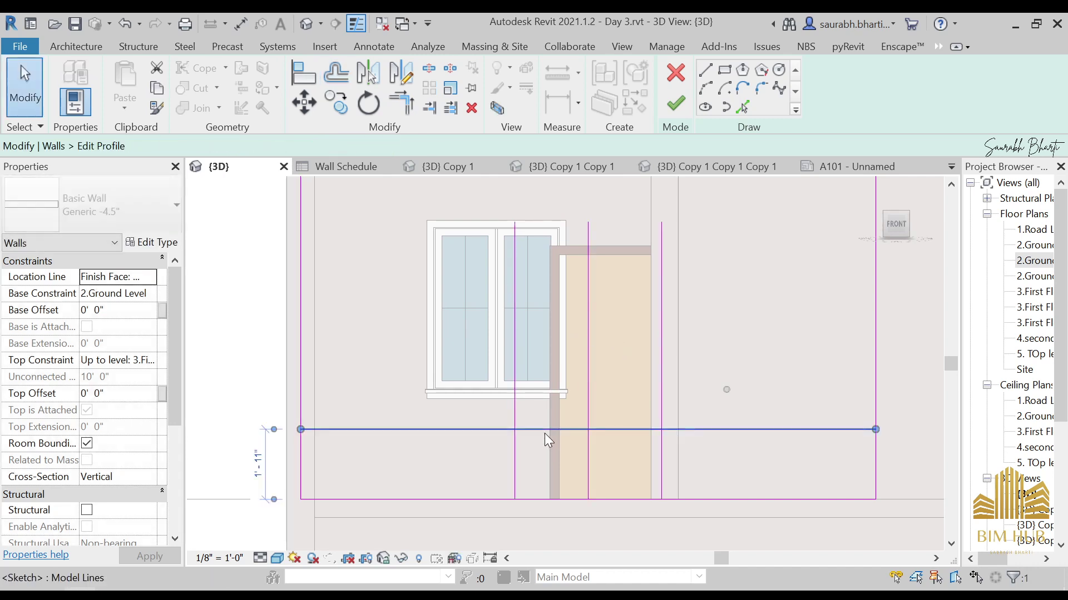
pyautogui.press('Delete')
pyautogui.click(589, 389)
pyautogui.press('Delete')
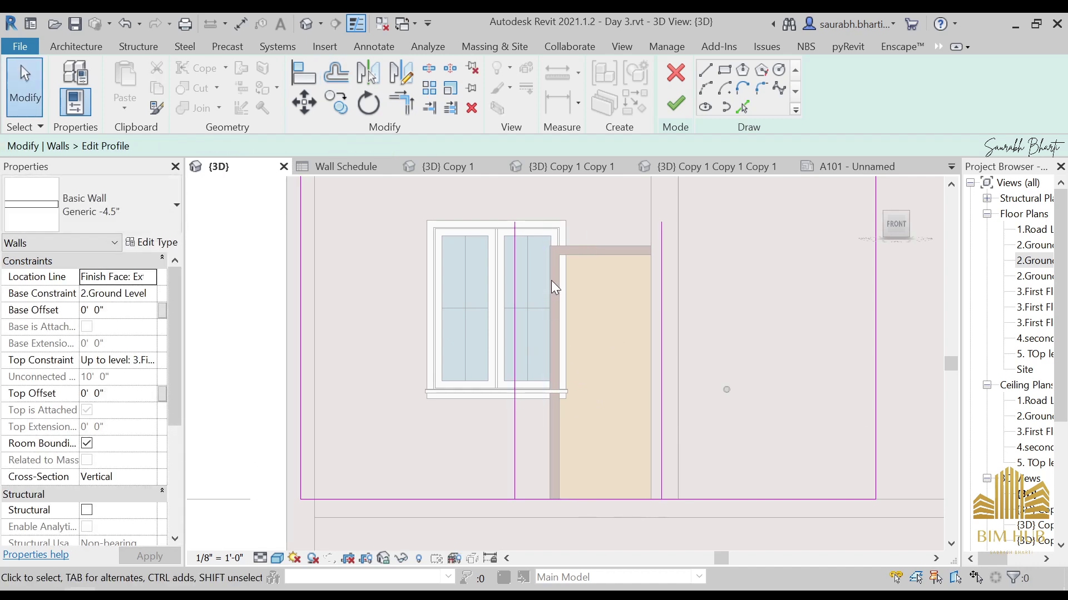
# - Set the length of both offset vertical lines to 6' 0"
pyautogui.scroll(-2, 551, 280)
pyautogui.click(523, 269)
pyautogui.click(523, 267)
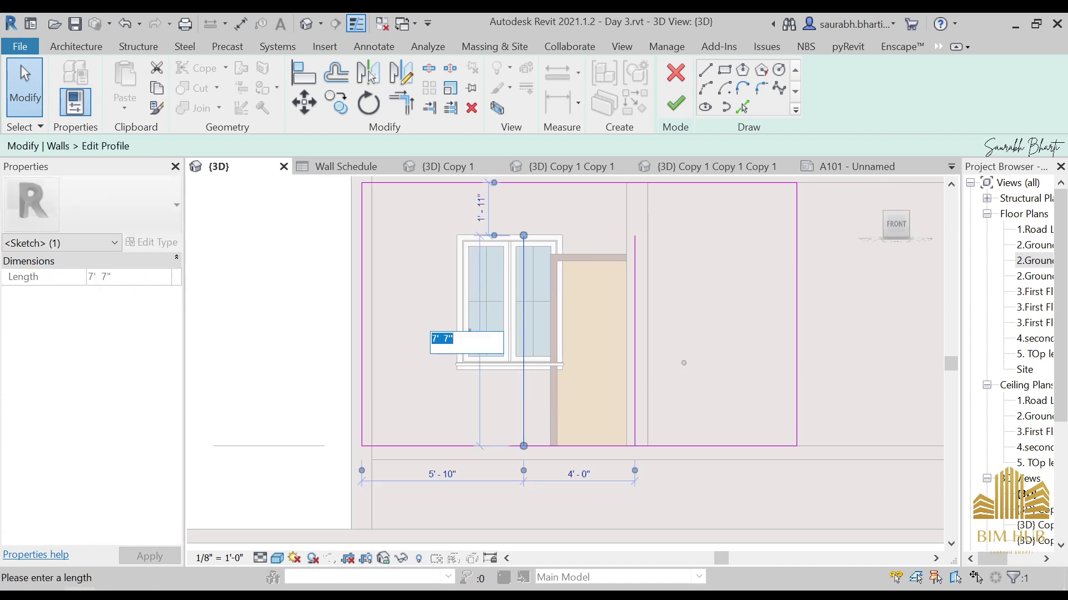
pyautogui.press('Return')
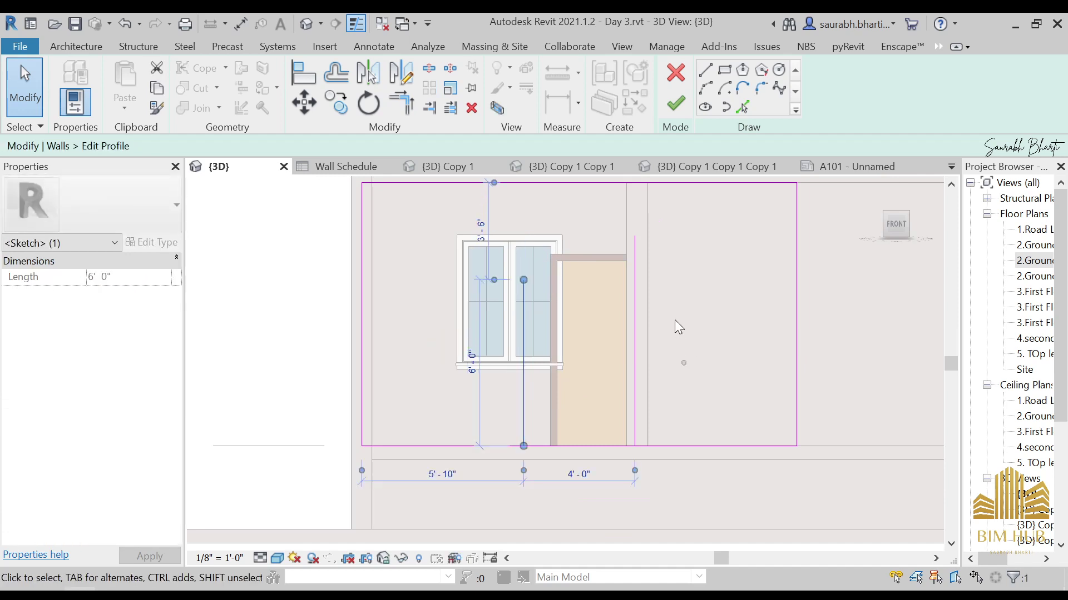
pyautogui.click(635, 309)
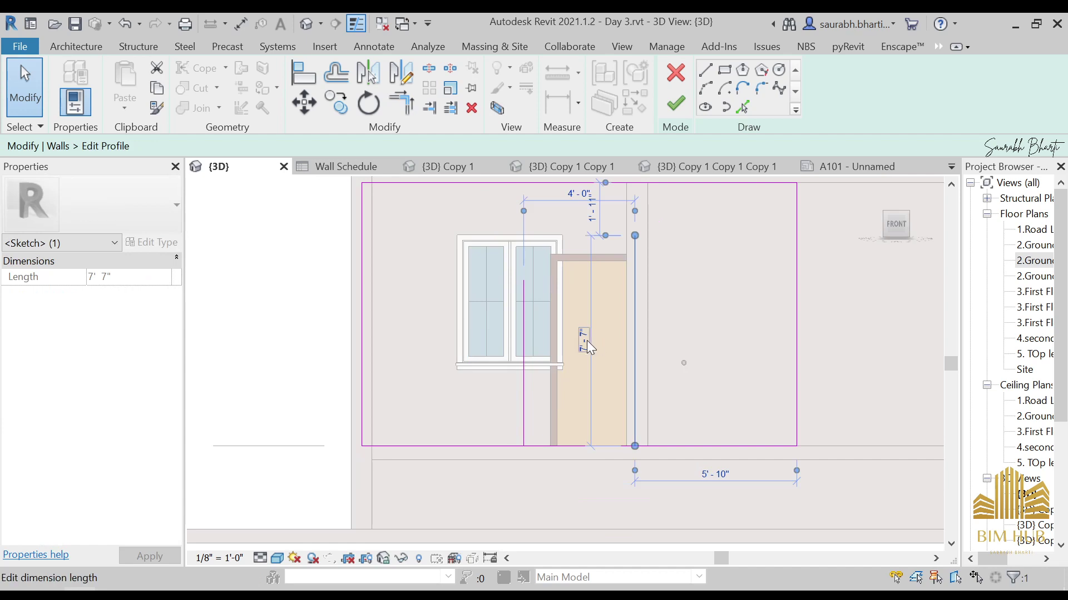
pyautogui.press('Return')
pyautogui.moveTo(607, 311); pyautogui.dragTo(602, 320, button='middle')
pyautogui.press('Escape')
# - Sketch a semicircular arc of 2' 0" radius joining the upper ends of the two vertical lines
pyautogui.scroll(1, 586, 315)
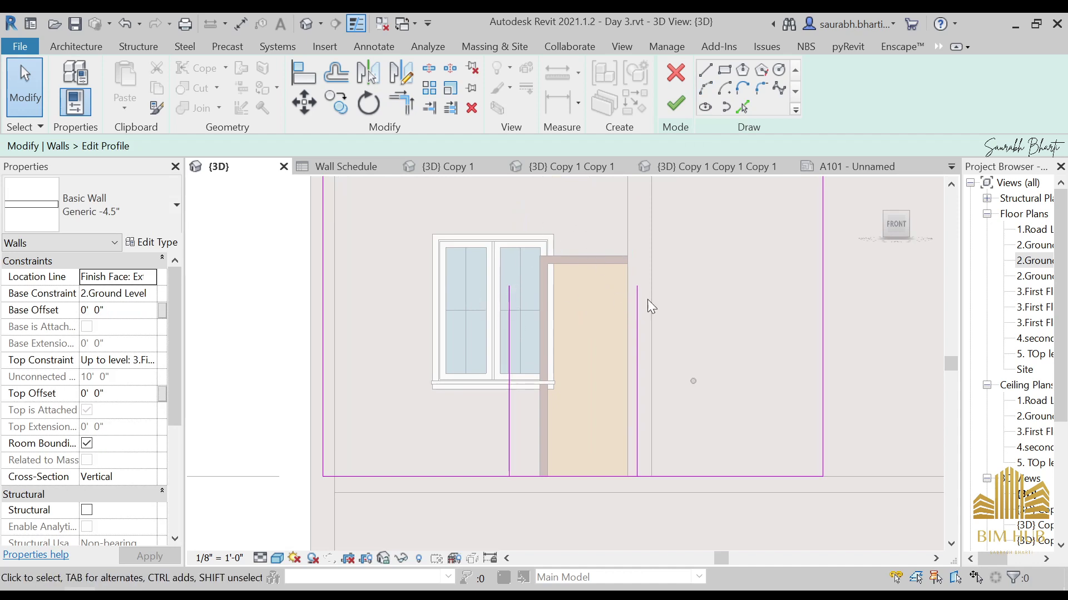
pyautogui.moveTo(597, 304); pyautogui.dragTo(580, 338, button='middle')
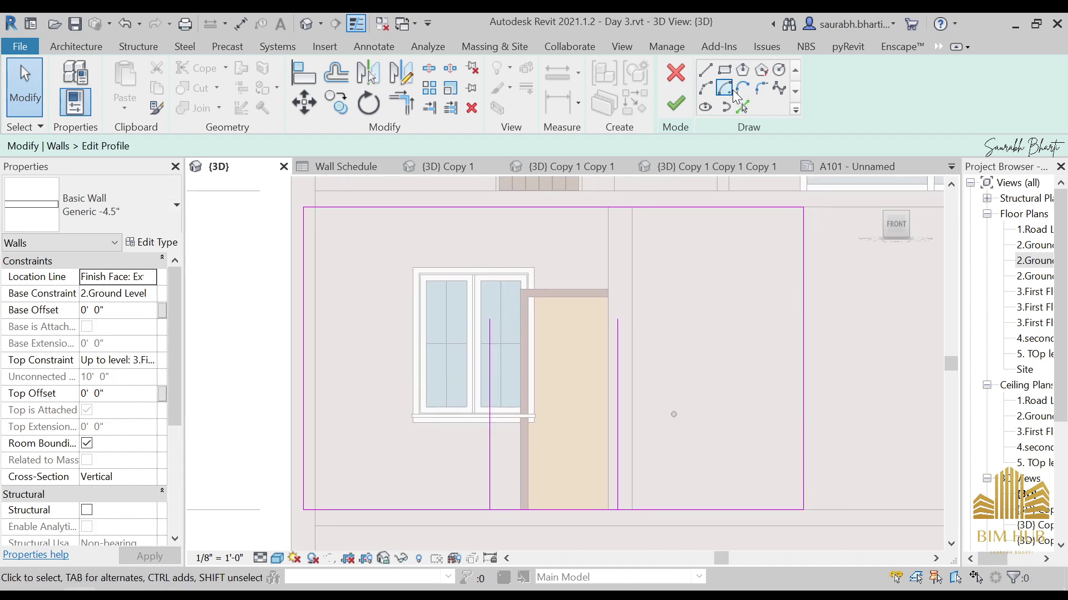
pyautogui.click(711, 92)
pyautogui.click(489, 318)
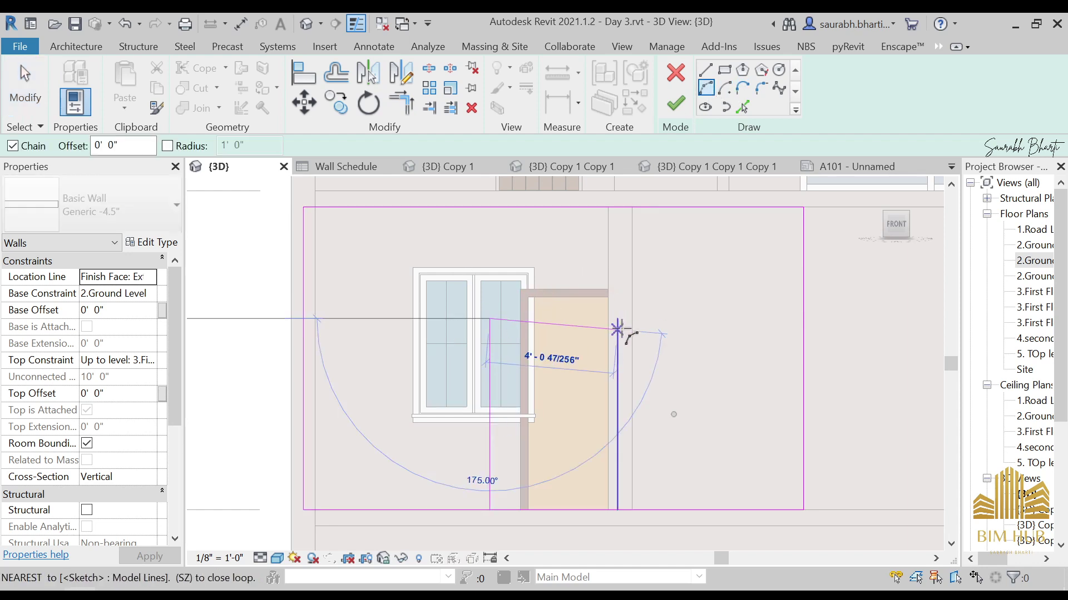
pyautogui.click(617, 318)
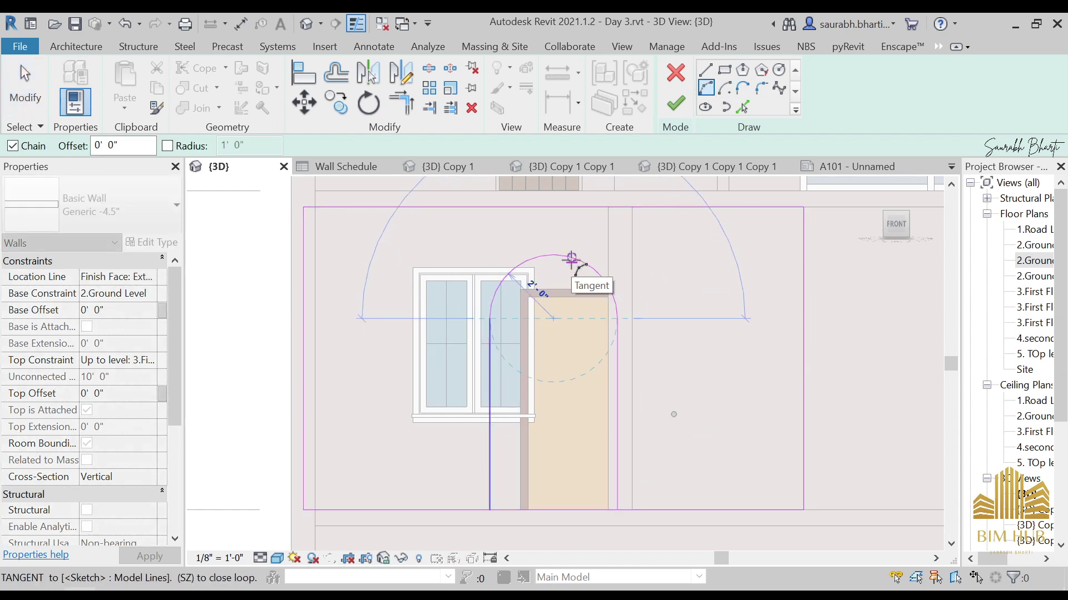
pyautogui.press('Escape')
pyautogui.press('Escape')
# - Split the profile's bottom line between the arch legs and trim both parts to the legs, leaving the arched opening open at the base
pyautogui.scroll(-3, 545, 374)
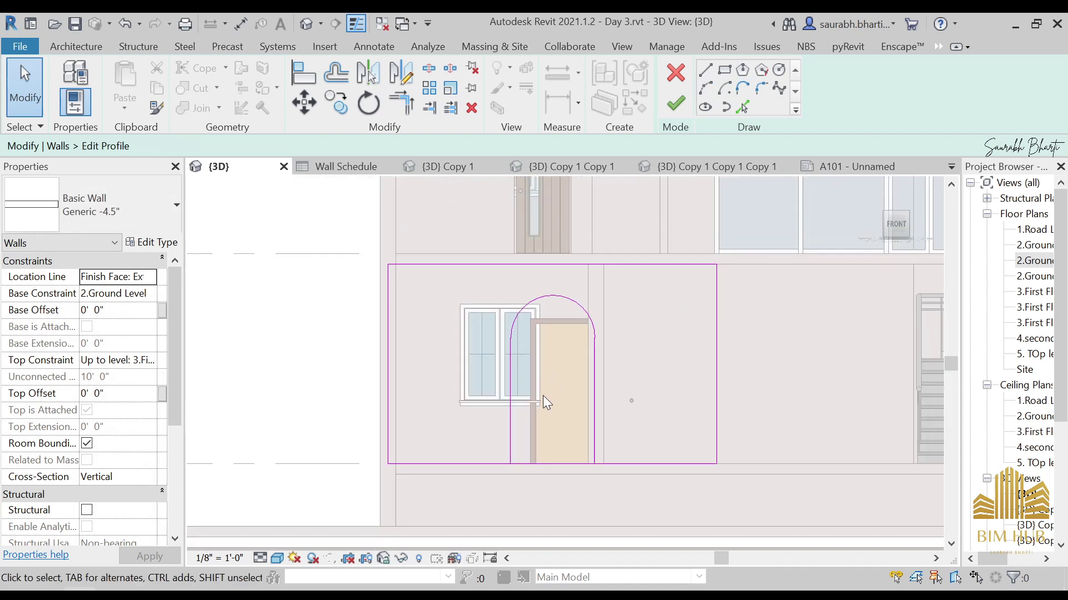
pyautogui.press('s')
pyautogui.press('l')
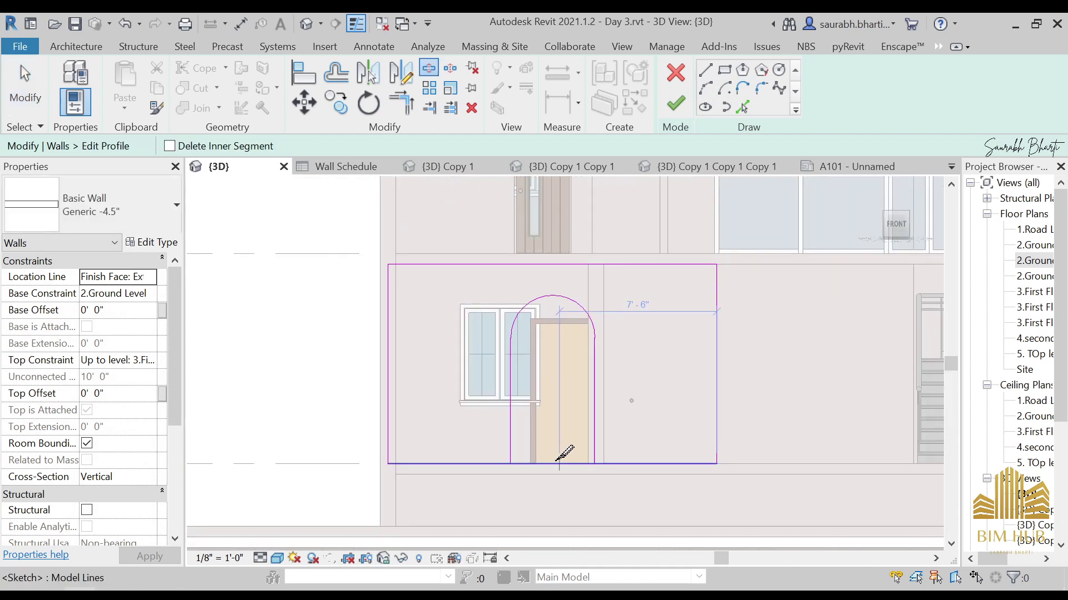
pyautogui.click(545, 463)
pyautogui.press('Escape')
pyautogui.press('t')
pyautogui.press('r')
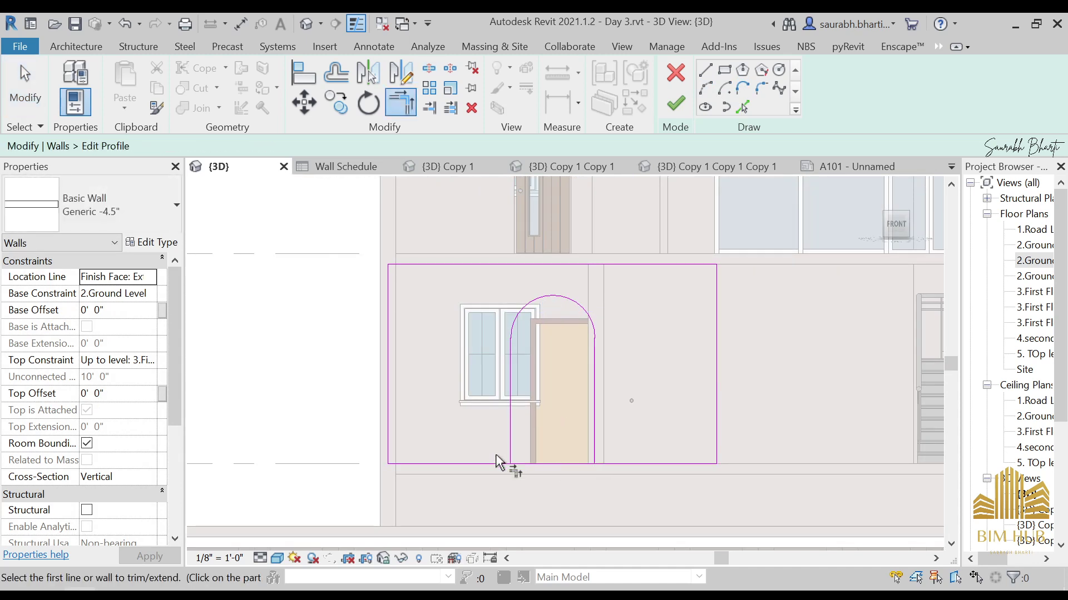
pyautogui.click(495, 463)
pyautogui.click(511, 439)
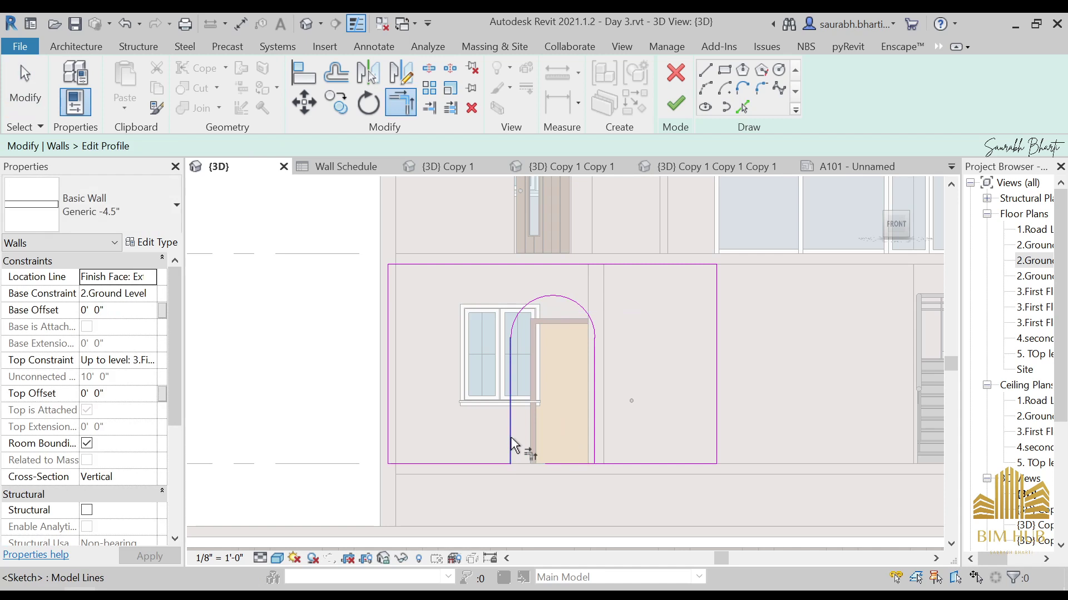
pyautogui.click(617, 461)
pyautogui.click(610, 465)
pyautogui.scroll(-3, 556, 423)
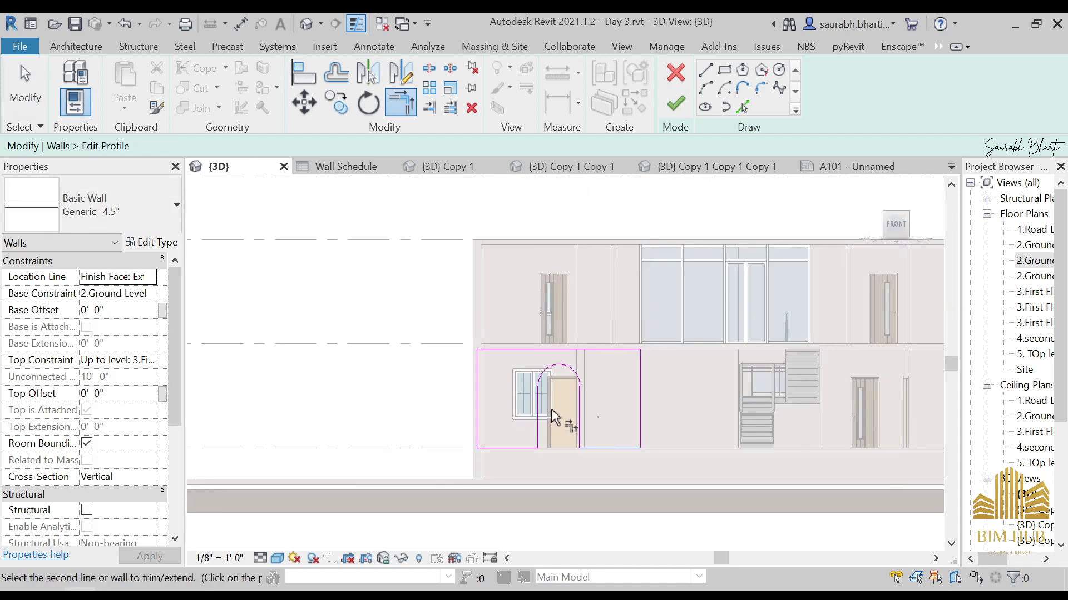
pyautogui.scroll(3, 552, 414)
pyautogui.press('Escape')
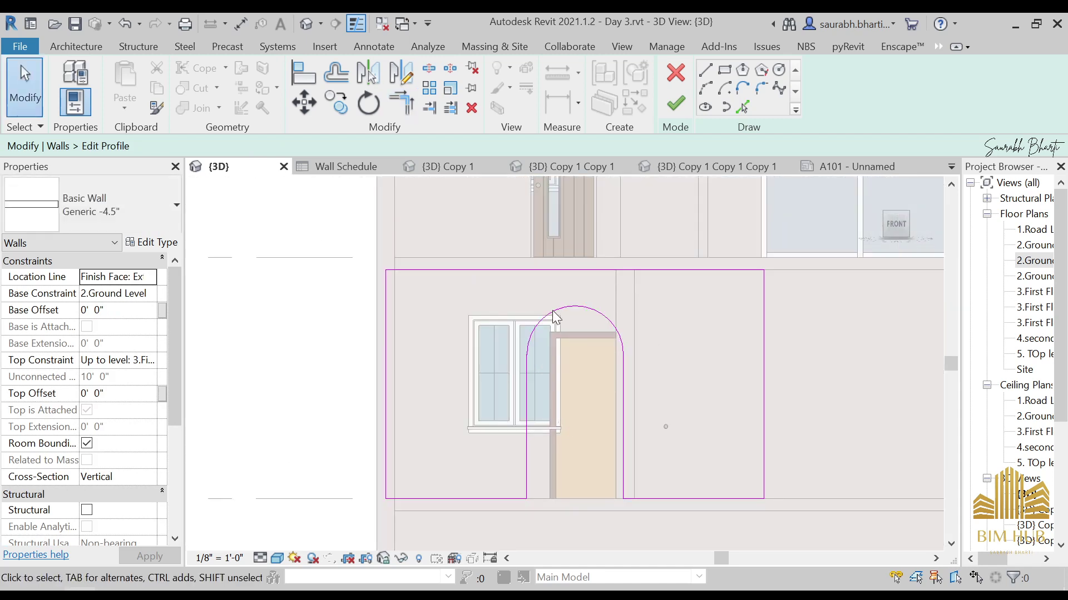
# - Finish the wall profile edit and delete the redundant room in the merged enclosed region
pyautogui.scroll(1, 592, 361)
pyautogui.scroll(-3, 534, 355)
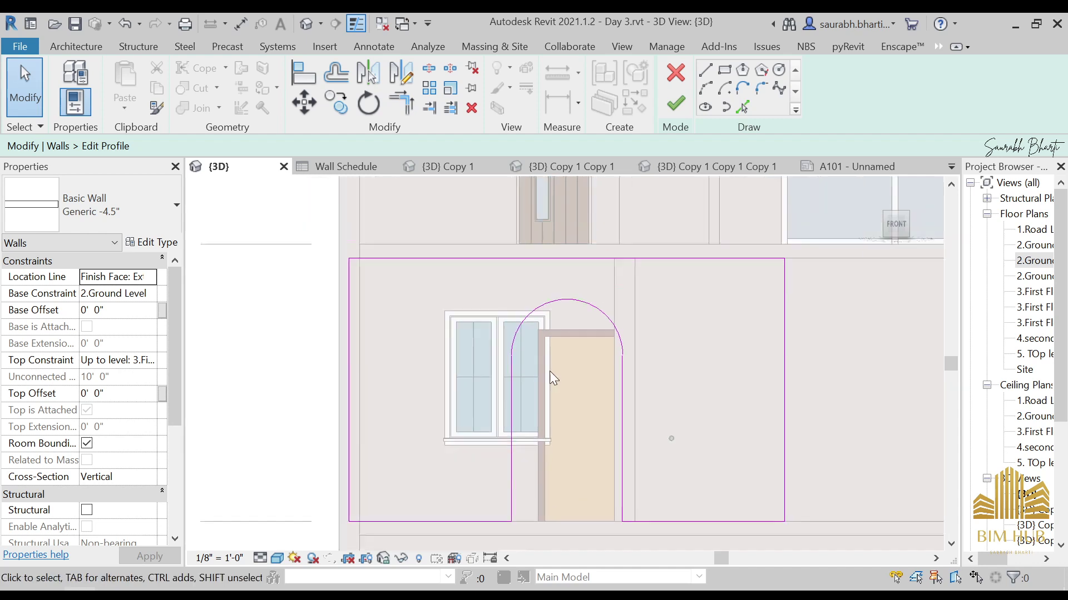
pyautogui.scroll(2, 569, 381)
pyautogui.moveTo(517, 395); pyautogui.dragTo(482, 362, button='middle')
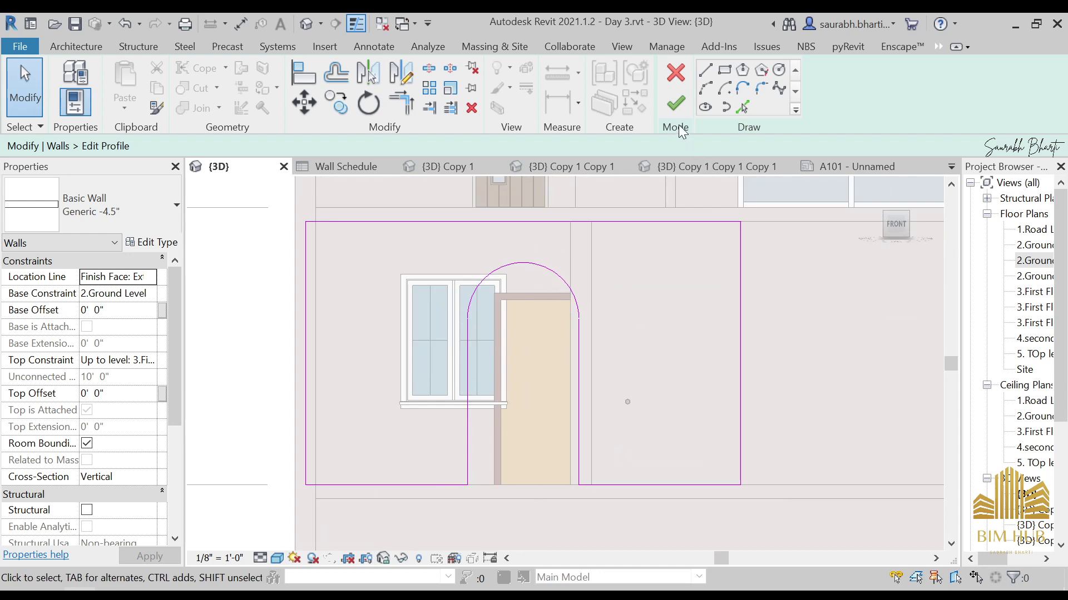
pyautogui.click(677, 105)
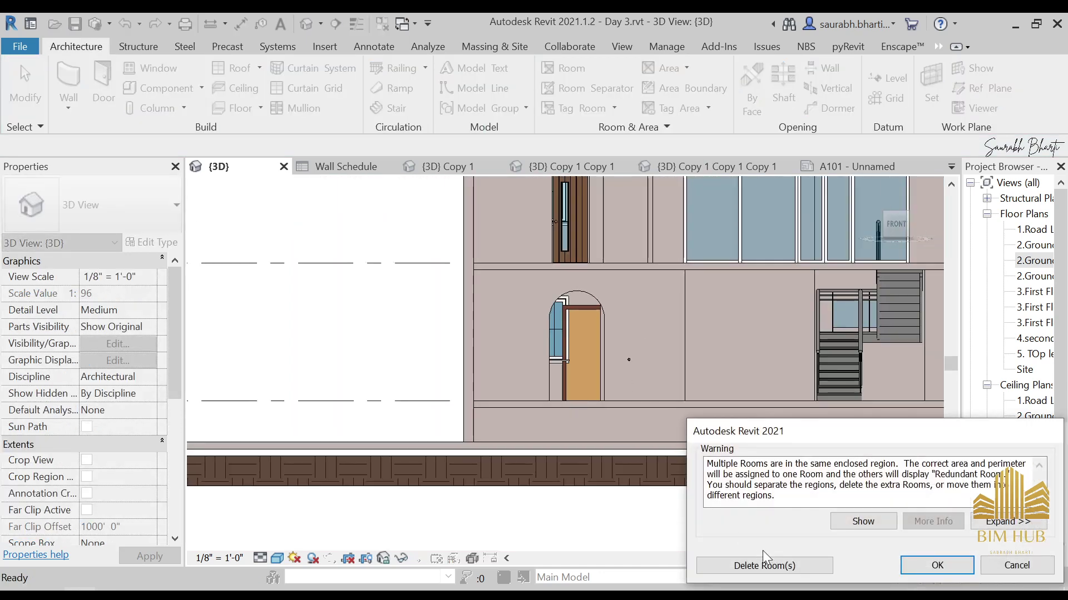
pyautogui.click(767, 569)
# - Examine the new arched opening from an angle and check the stray door element beside it
pyautogui.keyDown('shift'); pyautogui.moveTo(599, 419); pyautogui.dragTo(622, 476, button='middle'); pyautogui.keyUp('shift')
pyautogui.press('Escape')
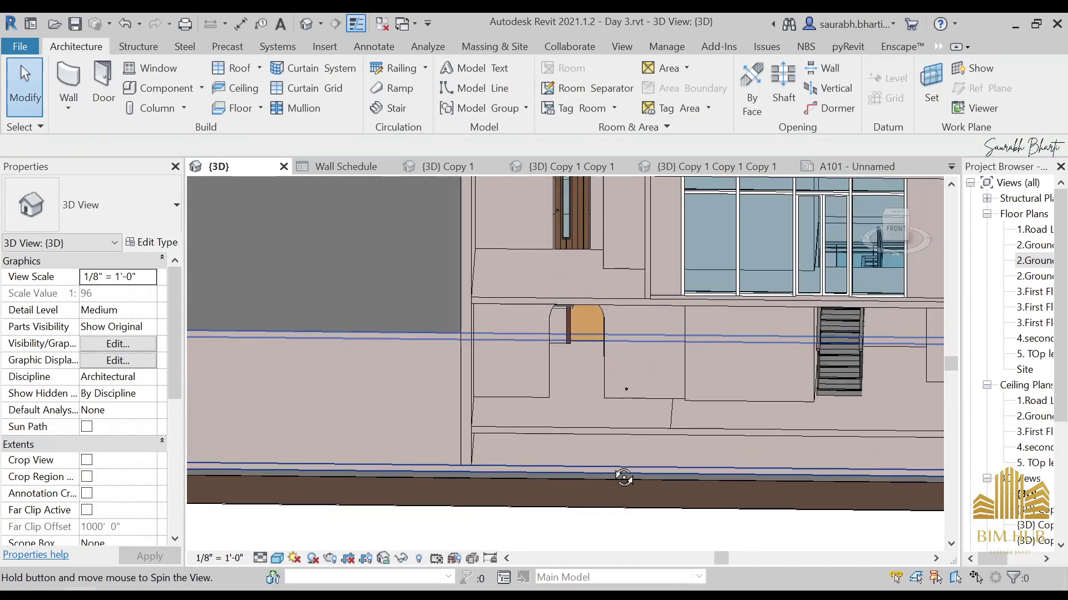
pyautogui.scroll(3, 632, 391)
pyautogui.scroll(2, 632, 392)
pyautogui.scroll(-2, 619, 393)
pyautogui.scroll(5, 633, 385)
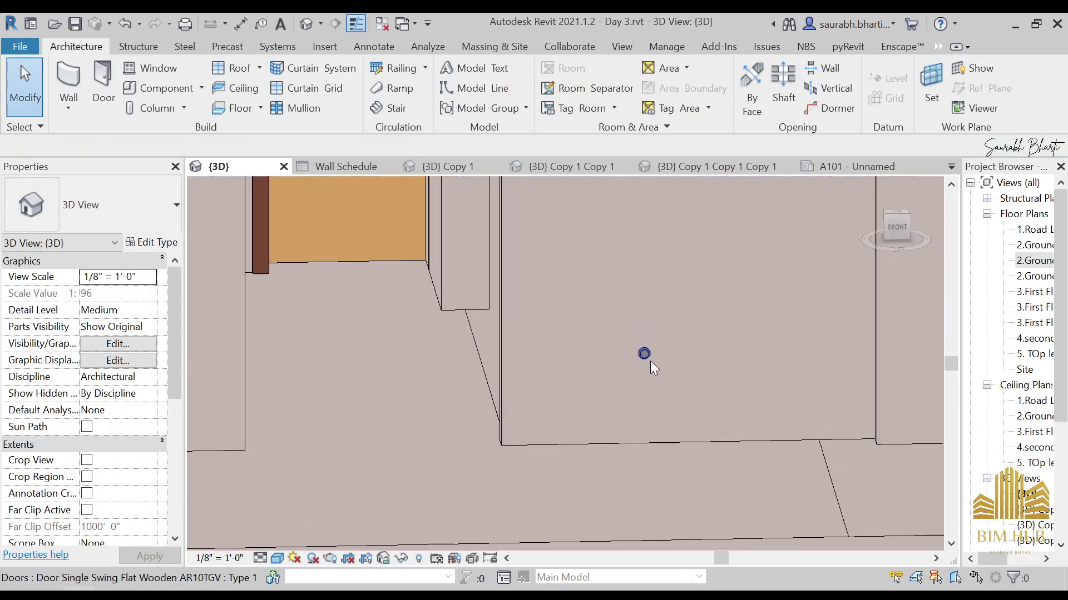
pyautogui.click(639, 349)
pyautogui.scroll(-5, 631, 372)
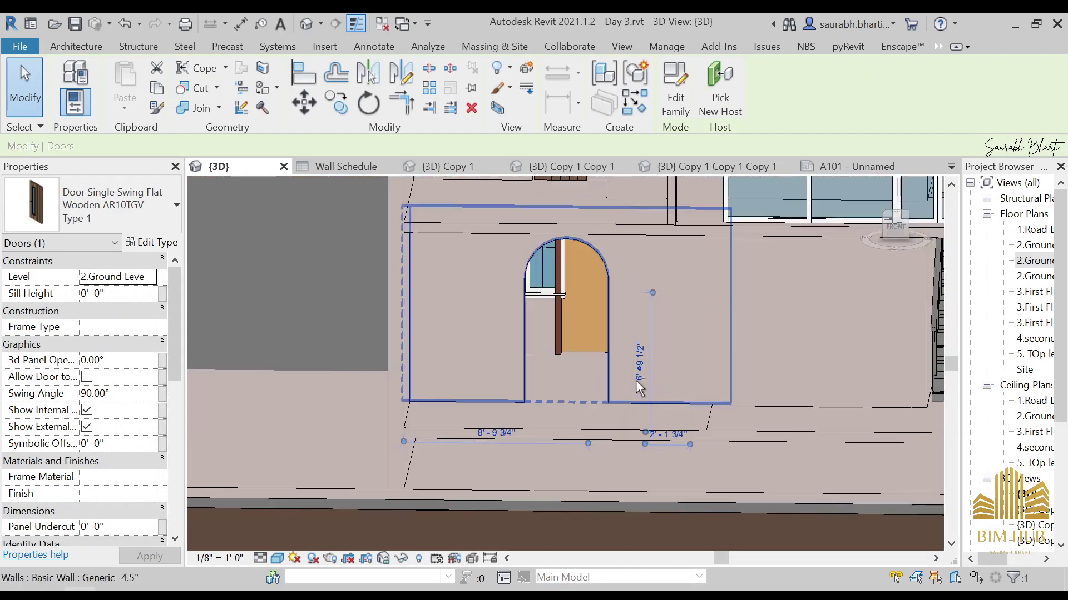
pyautogui.press('Escape')
# - Change the Single-Flush door behind the arched opening to the type Door 36" x 84" 3
pyautogui.click(564, 362)
pyautogui.keyDown('shift'); pyautogui.moveTo(564, 361); pyautogui.dragTo(889, 248, button='middle'); pyautogui.keyUp('shift')
pyautogui.scroll(4, 856, 242)
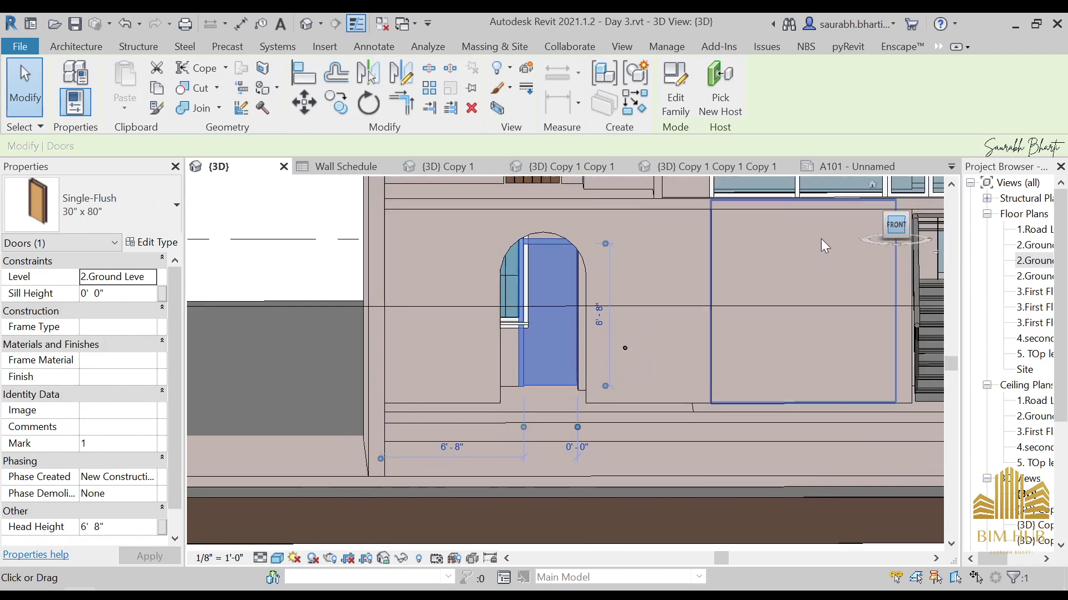
pyautogui.scroll(-3, 523, 315)
pyautogui.click(92, 204)
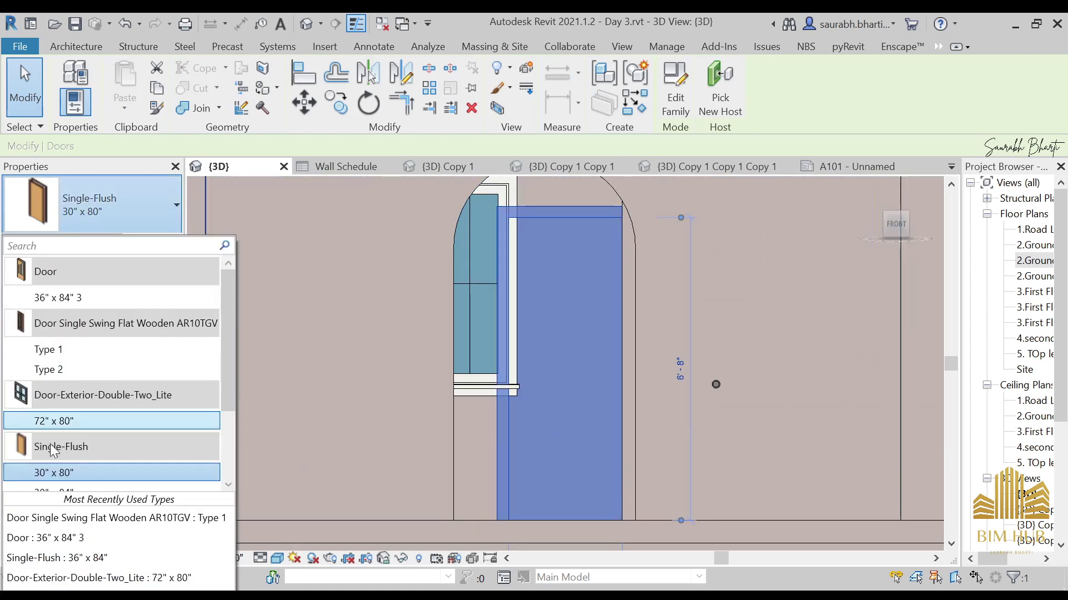
pyautogui.scroll(-3, 66, 469)
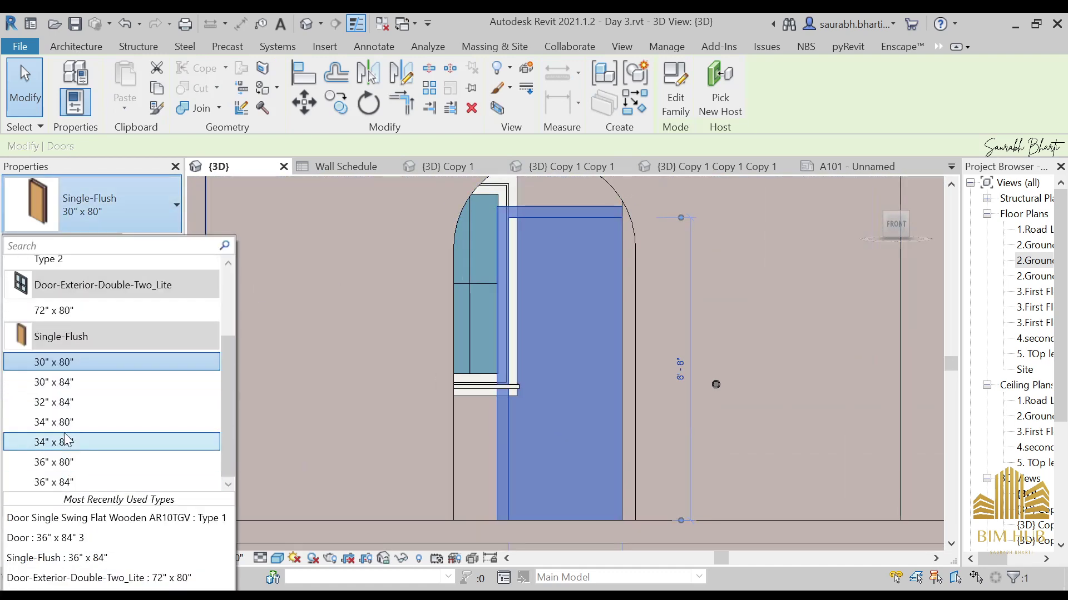
pyautogui.click(111, 537)
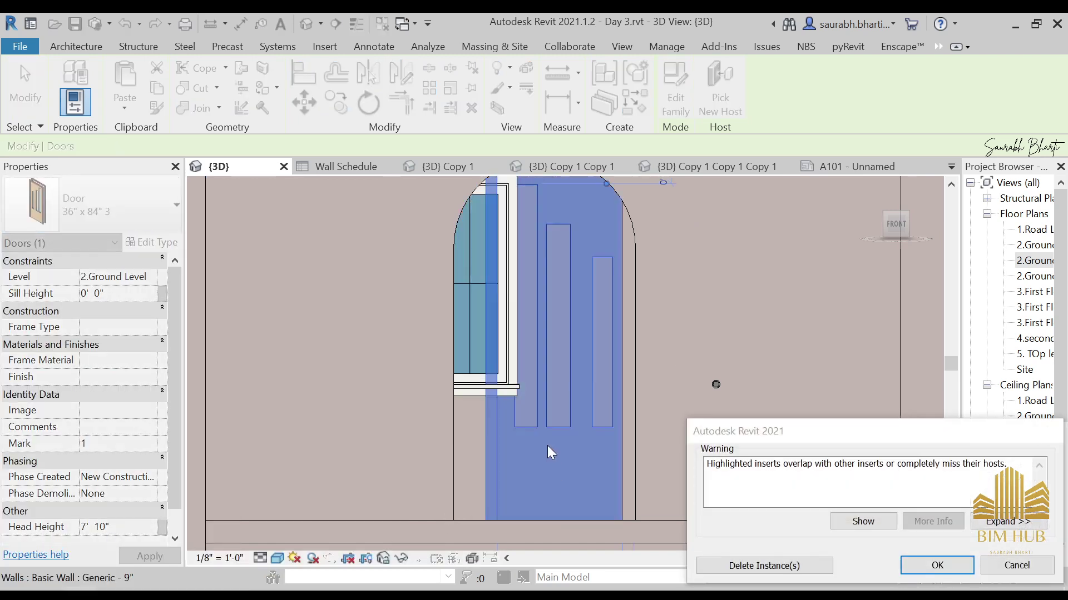
# - Delete the window behind the arch that overlaps the enlarged door
pyautogui.scroll(-3, 535, 382)
pyautogui.scroll(3, 532, 395)
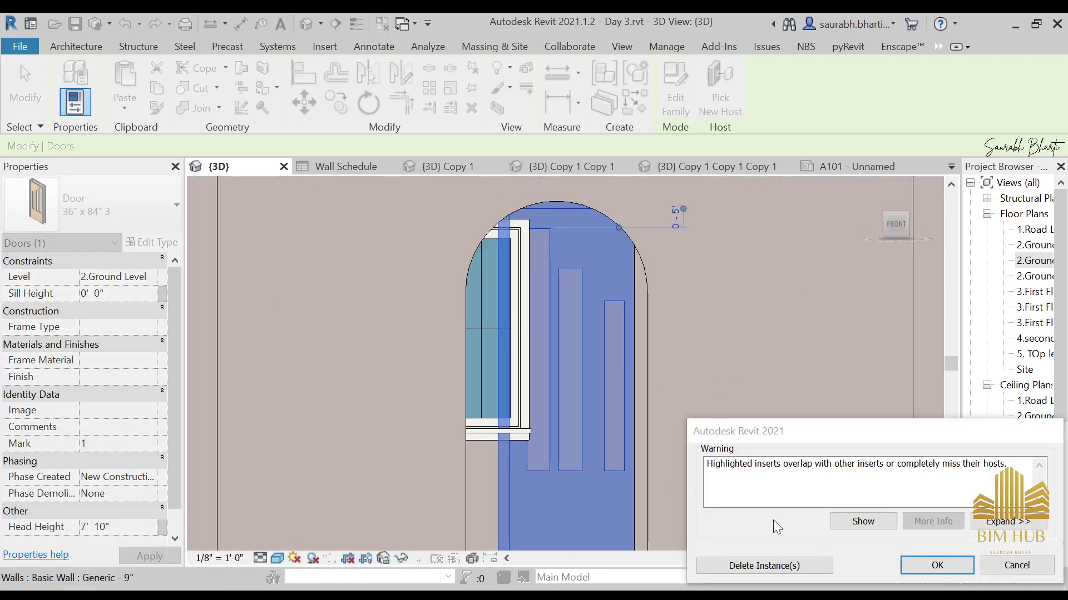
pyautogui.click(750, 566)
pyautogui.scroll(-4, 638, 422)
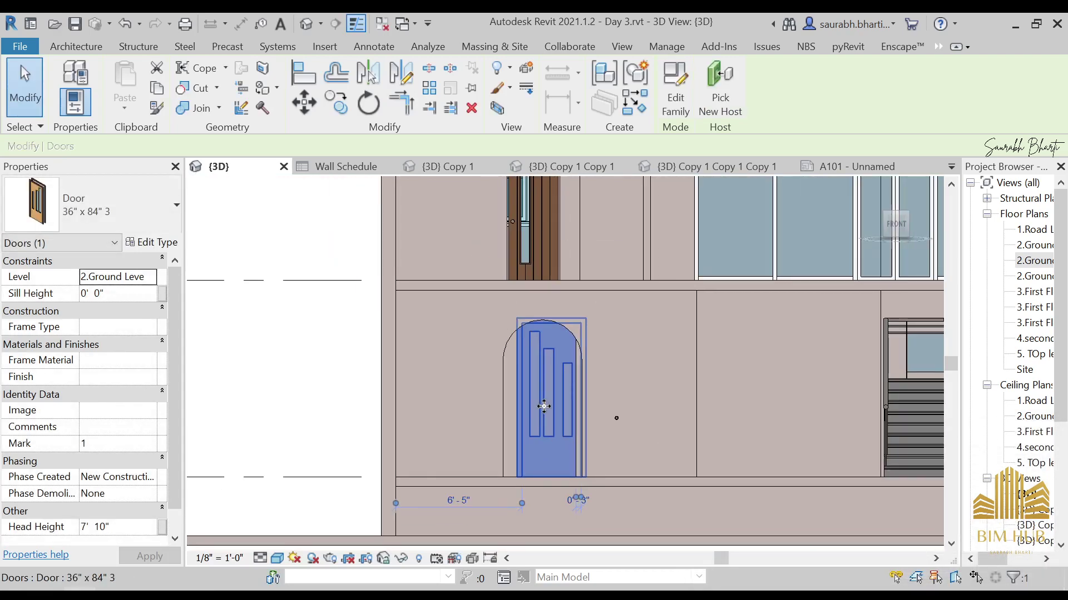
pyautogui.keyDown('shift'); pyautogui.moveTo(615, 420); pyautogui.dragTo(536, 392, button='middle'); pyautogui.keyUp('shift')
# - In the 2.Ground Level Dimension plan, place a Window-Casement-Double 34" x 36" in the wall between the Kitchen and OTS 13
pyautogui.doubleClick(1034, 260)
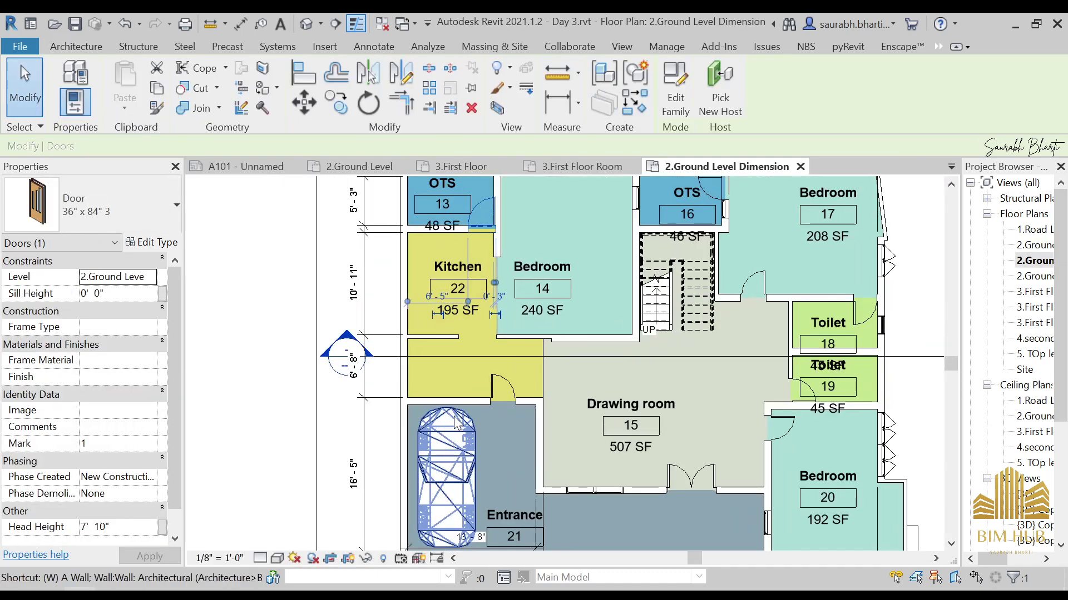
pyautogui.press('w')
pyautogui.press('n')
pyautogui.scroll(2, 458, 411)
pyautogui.scroll(-2, 463, 392)
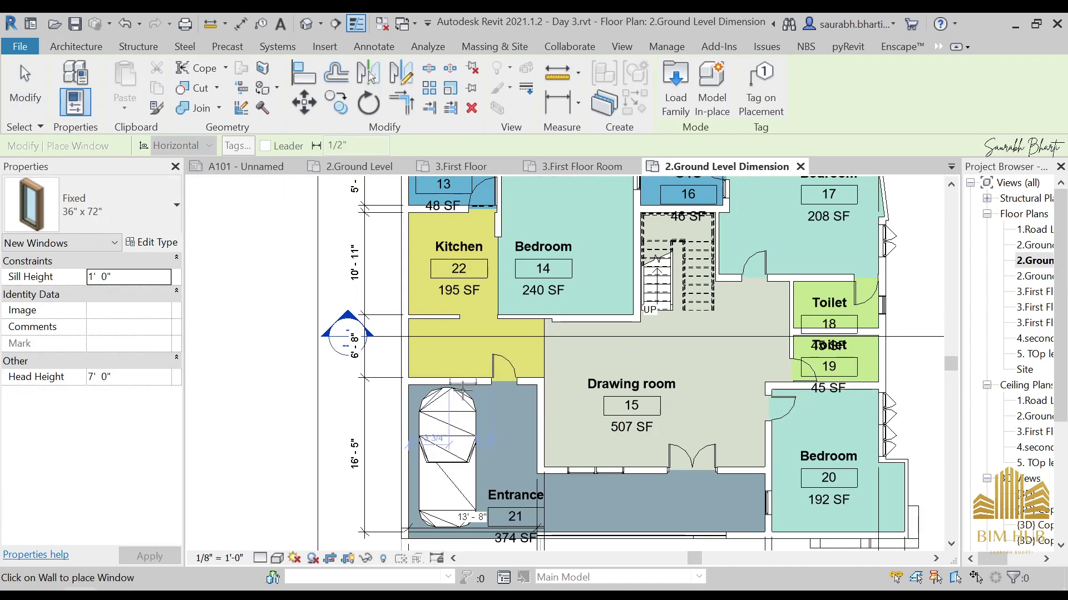
pyautogui.moveTo(481, 399); pyautogui.dragTo(507, 414, button='middle')
pyautogui.scroll(5, 469, 338)
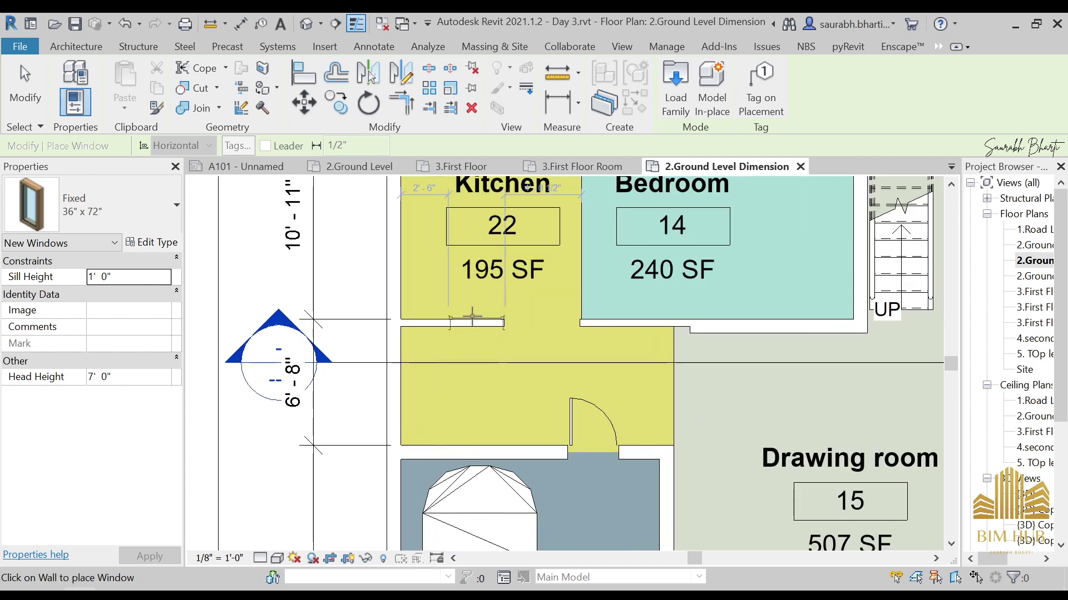
pyautogui.scroll(-4, 497, 358)
pyautogui.moveTo(460, 269); pyautogui.dragTo(469, 453, button='middle')
pyautogui.scroll(3, 475, 320)
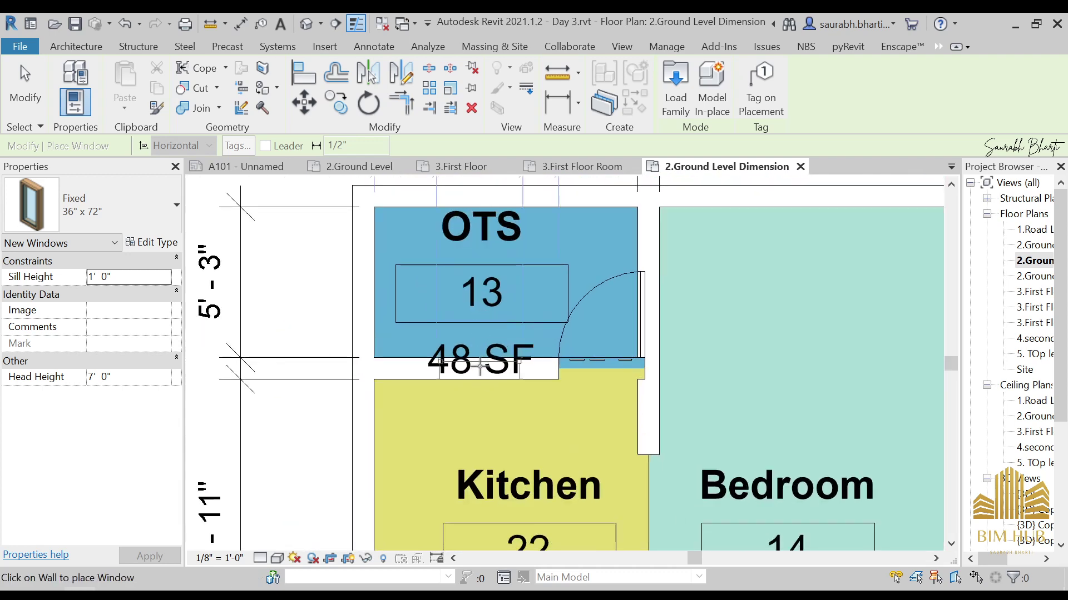
pyautogui.click(100, 205)
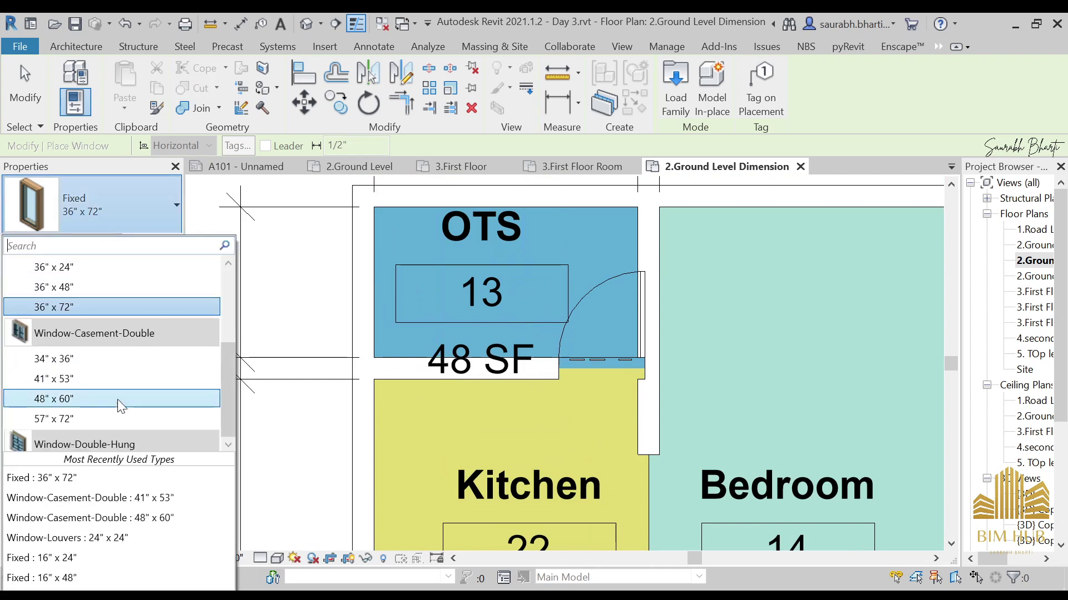
pyautogui.click(84, 359)
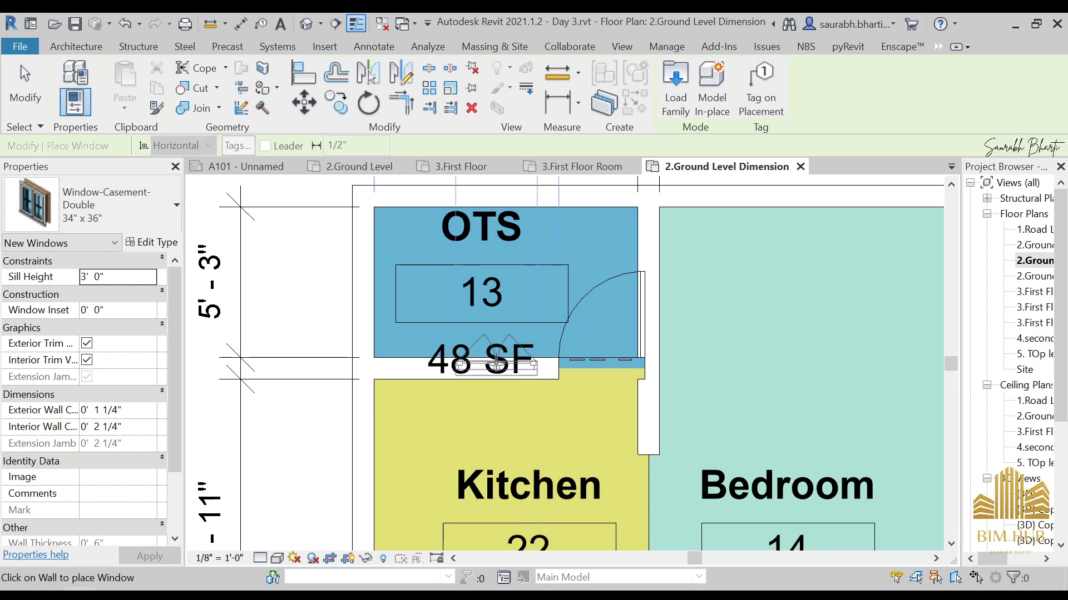
pyautogui.click(439, 376)
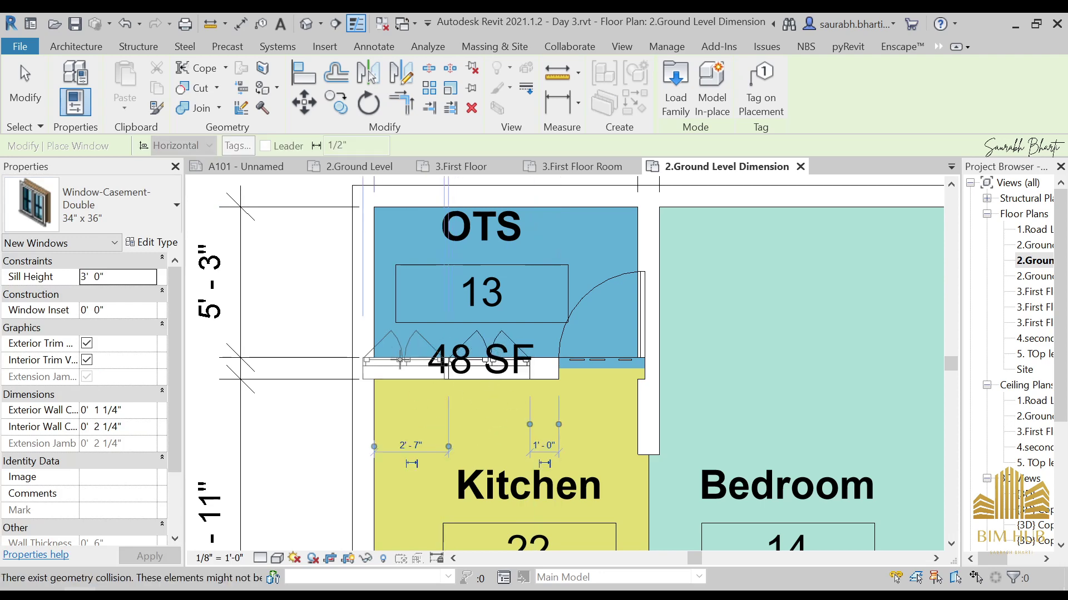
pyautogui.press('Escape')
pyautogui.press('Escape')
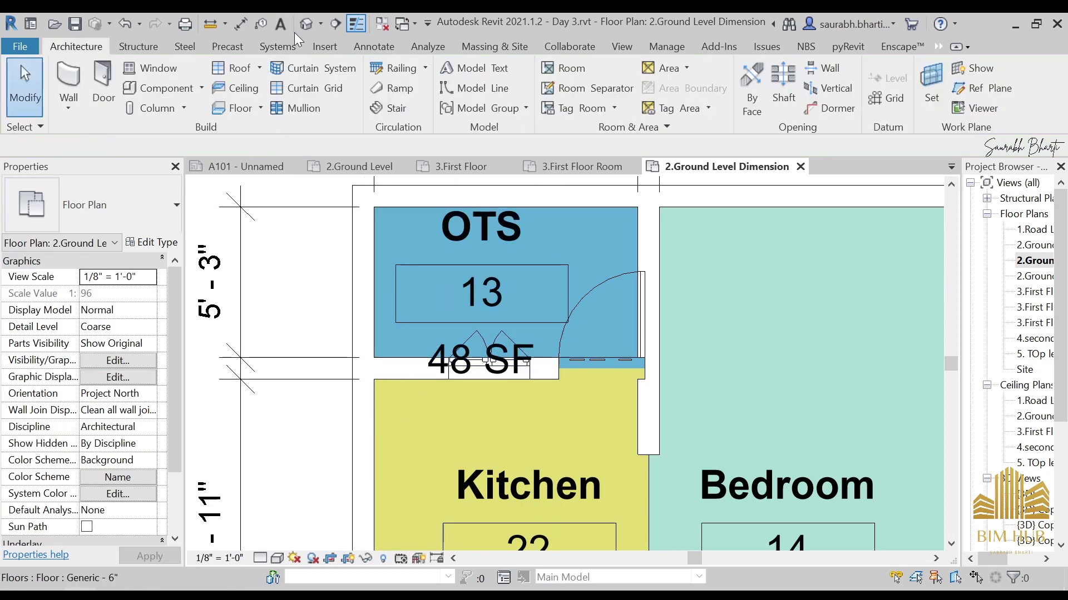
# - In the 3D view, change all instances of the Single-Flush 30" x 80" door to the type Door 36" x 84" 3
pyautogui.click(306, 24)
pyautogui.keyDown('shift'); pyautogui.moveTo(441, 245); pyautogui.dragTo(512, 351, button='middle'); pyautogui.keyUp('shift')
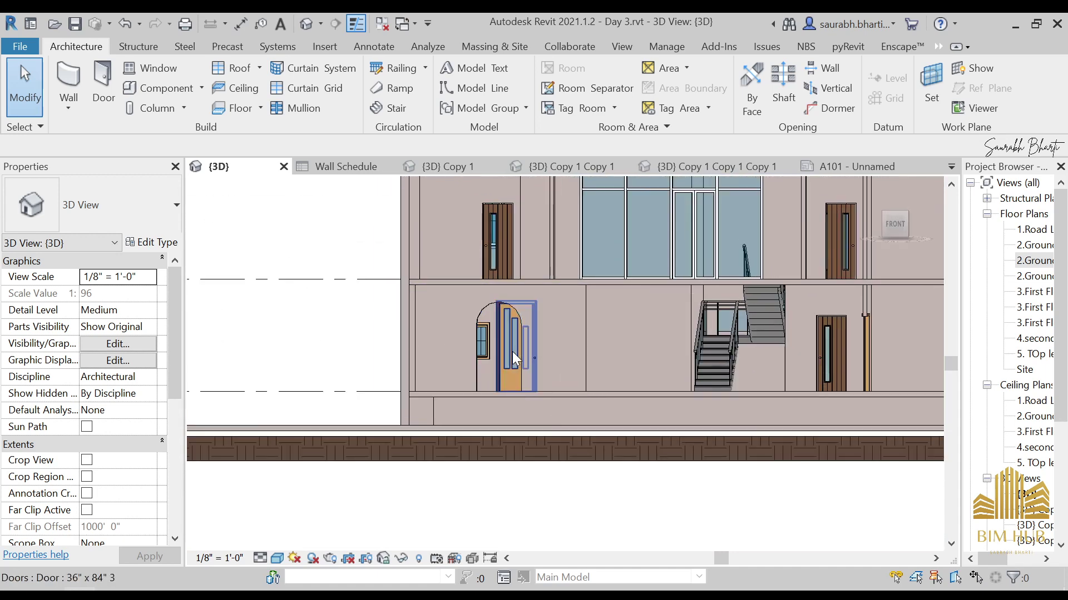
pyautogui.scroll(6, 512, 351)
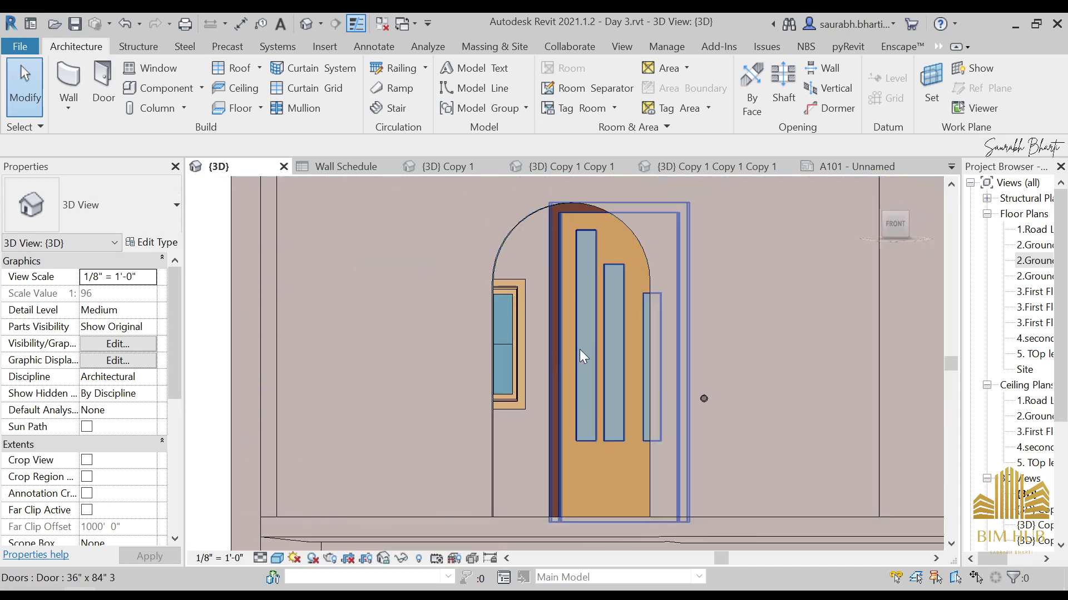
pyautogui.scroll(-8, 580, 349)
pyautogui.keyDown('shift'); pyautogui.moveTo(588, 329); pyautogui.dragTo(619, 359, button='middle'); pyautogui.keyUp('shift')
pyautogui.scroll(3, 689, 289)
pyautogui.click(695, 274)
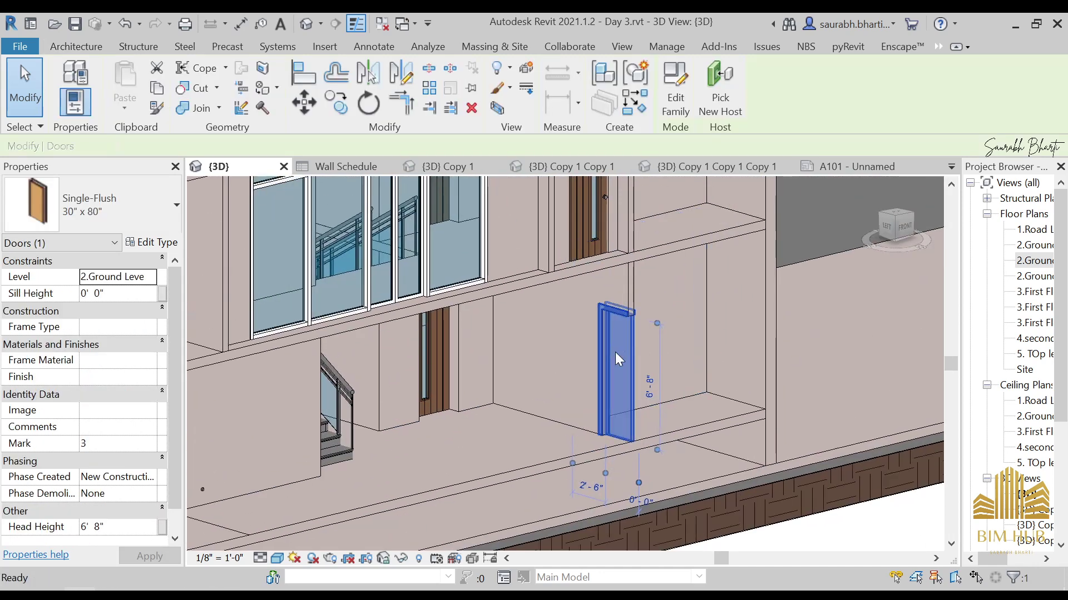
pyautogui.press('s')
pyautogui.press('a')
pyautogui.click(111, 217)
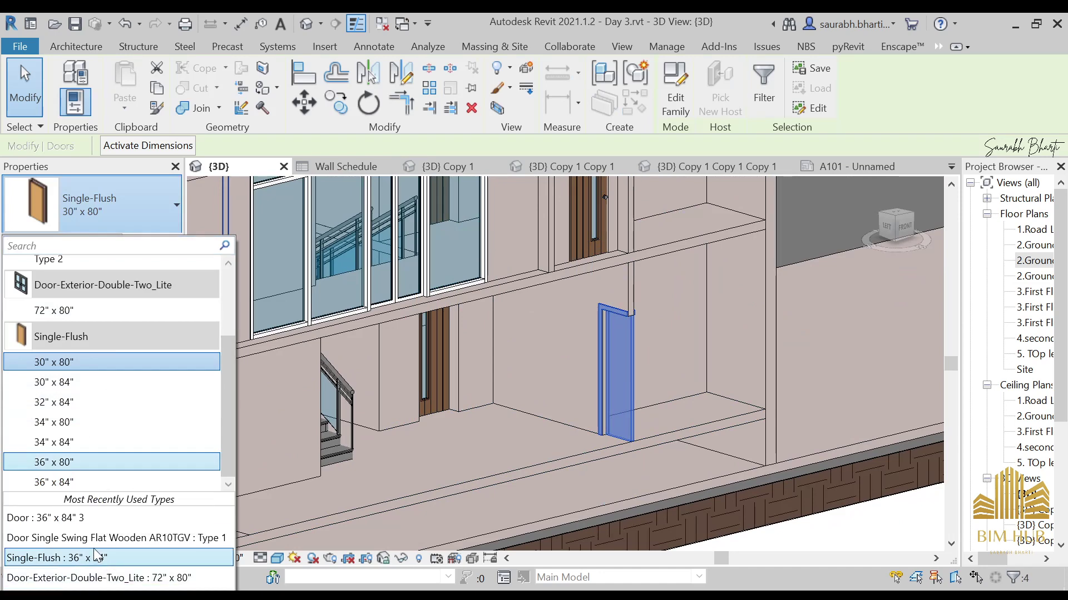
pyautogui.click(93, 518)
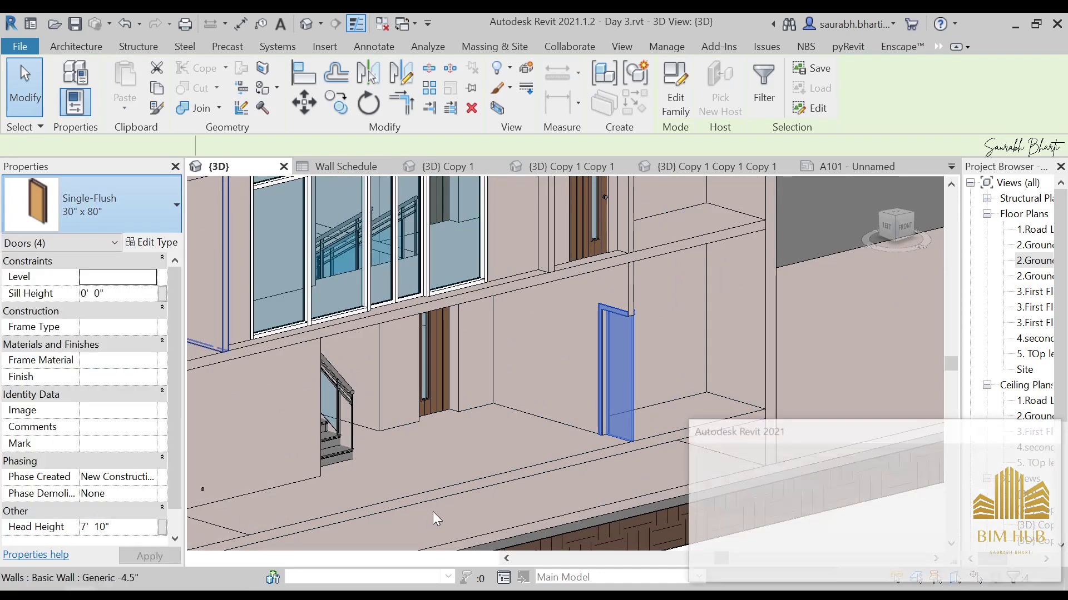
pyautogui.click(792, 565)
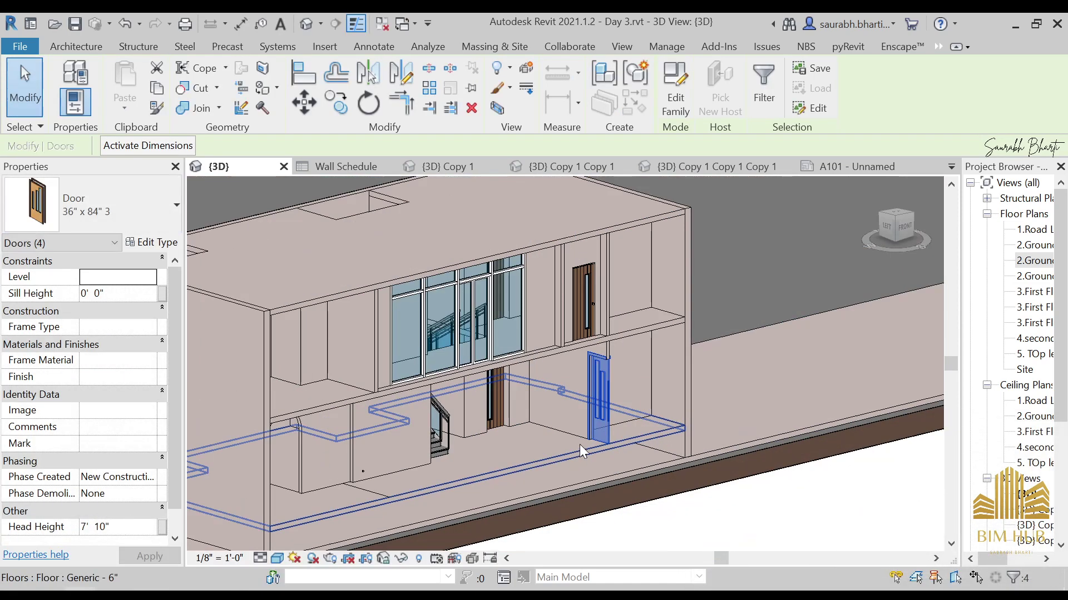
# - Lower the section box's top to cut through the upper floor and inspect the replaced ground floor doors
pyautogui.keyDown('shift'); pyautogui.moveTo(579, 445); pyautogui.dragTo(243, 463, button='middle'); pyautogui.keyUp('shift')
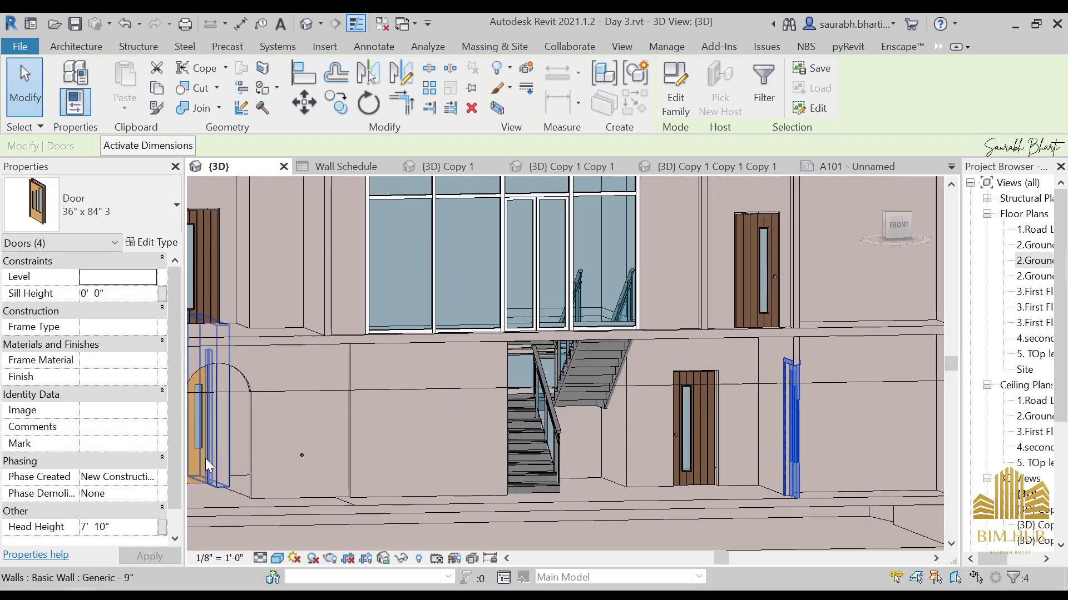
pyautogui.scroll(-3, 205, 458)
pyautogui.keyDown('shift'); pyautogui.moveTo(301, 440); pyautogui.dragTo(855, 300, button='middle'); pyautogui.keyUp('shift')
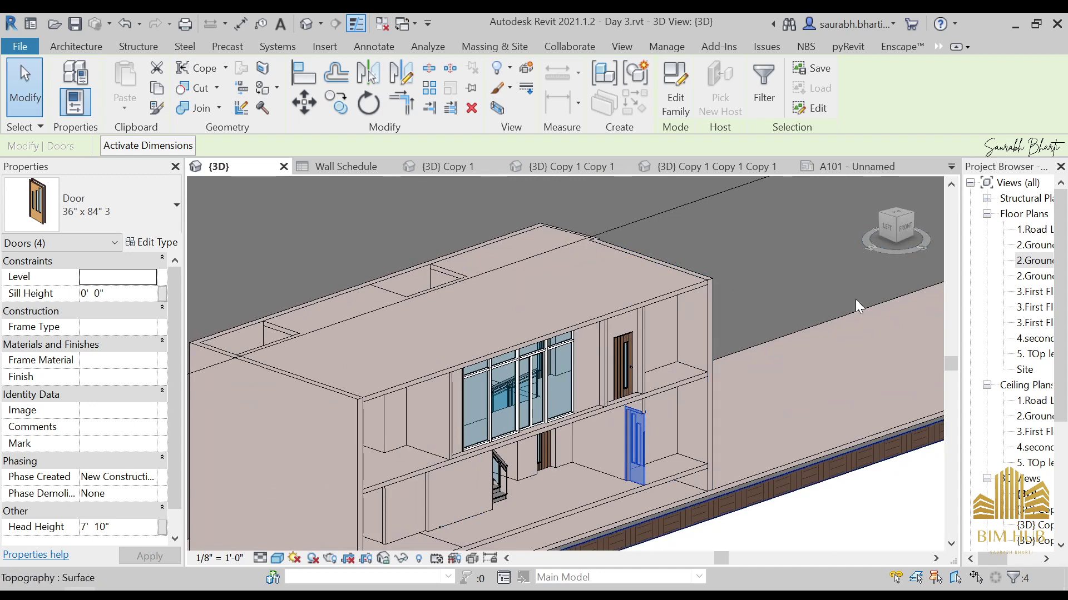
pyautogui.click(894, 239)
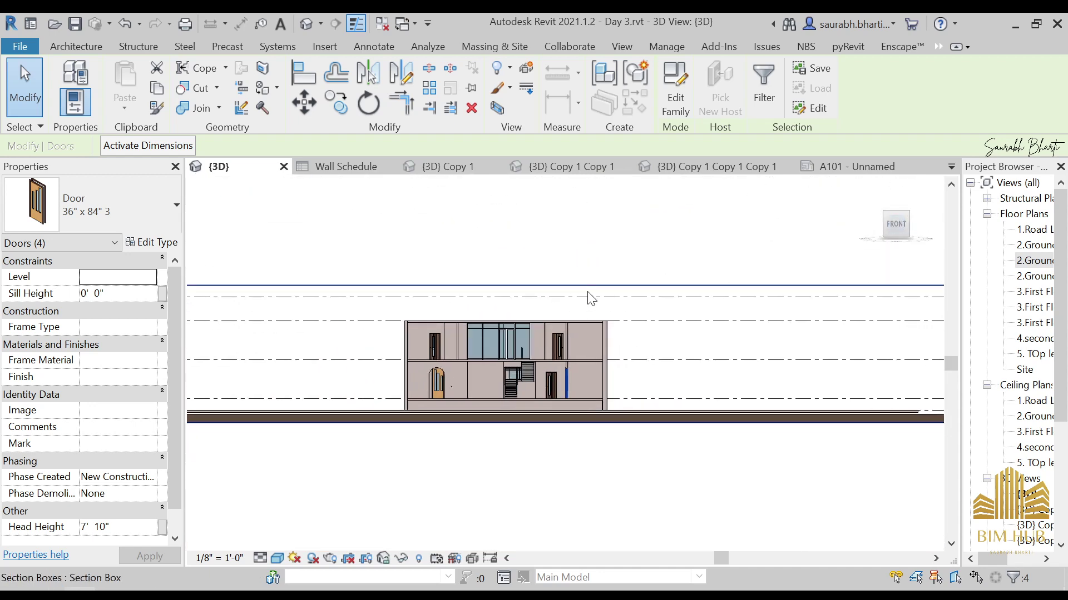
pyautogui.click(602, 293)
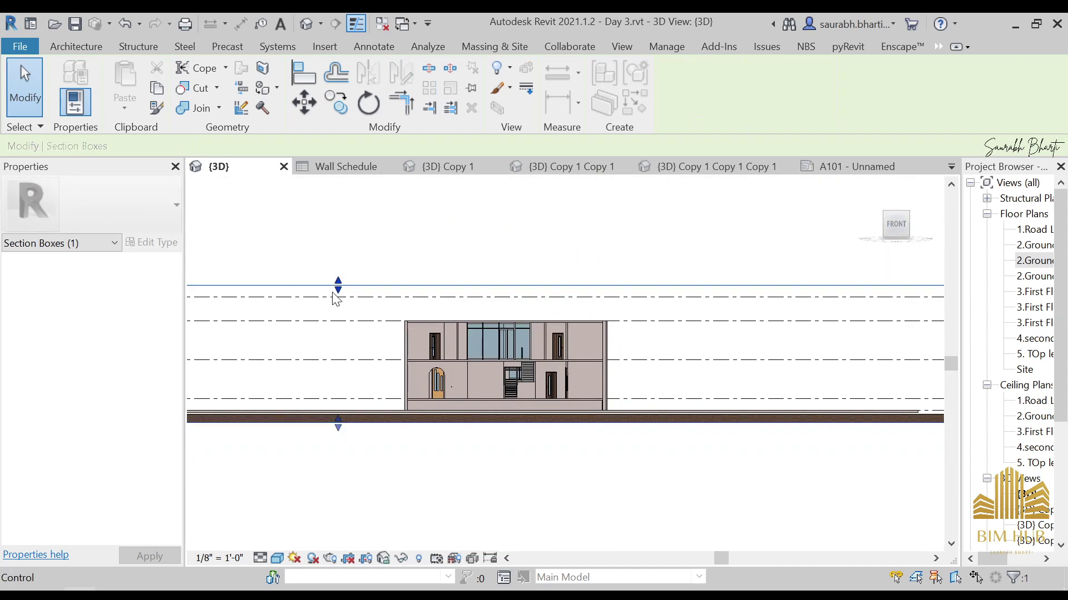
pyautogui.moveTo(334, 321); pyautogui.dragTo(336, 334)
pyautogui.keyDown('shift'); pyautogui.moveTo(450, 293); pyautogui.dragTo(214, 306, button='middle'); pyautogui.keyUp('shift')
pyautogui.moveTo(487, 536); pyautogui.dragTo(458, 423, button='middle')
pyautogui.keyDown('shift'); pyautogui.moveTo(459, 422); pyautogui.dragTo(469, 381, button='middle'); pyautogui.keyUp('shift')
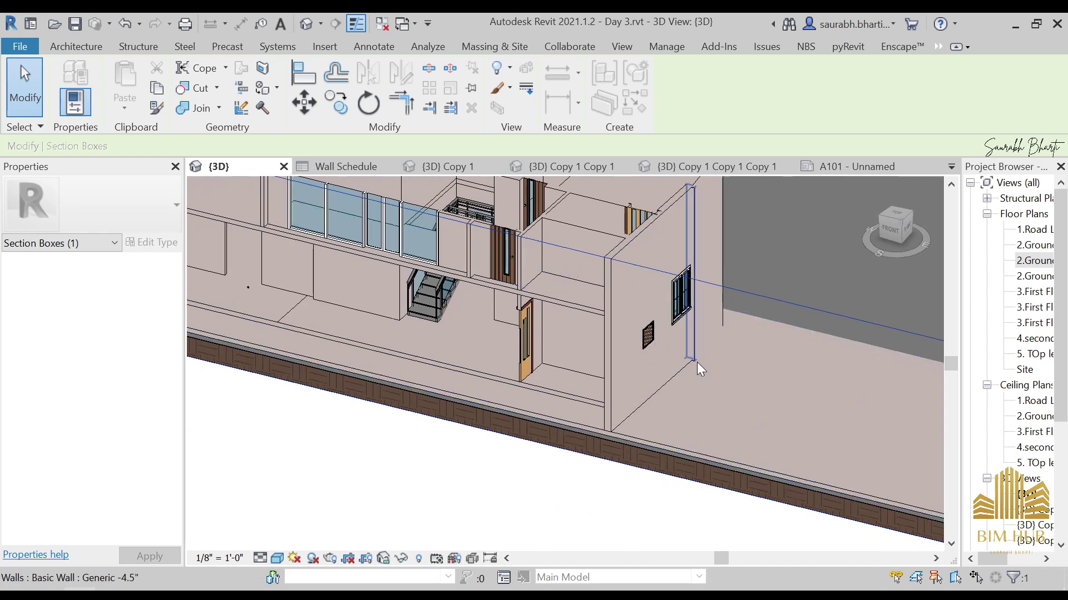
pyautogui.scroll(5, 662, 341)
pyautogui.scroll(-5, 625, 322)
pyautogui.keyDown('shift'); pyautogui.moveTo(519, 350); pyautogui.dragTo(563, 356, button='middle'); pyautogui.keyUp('shift')
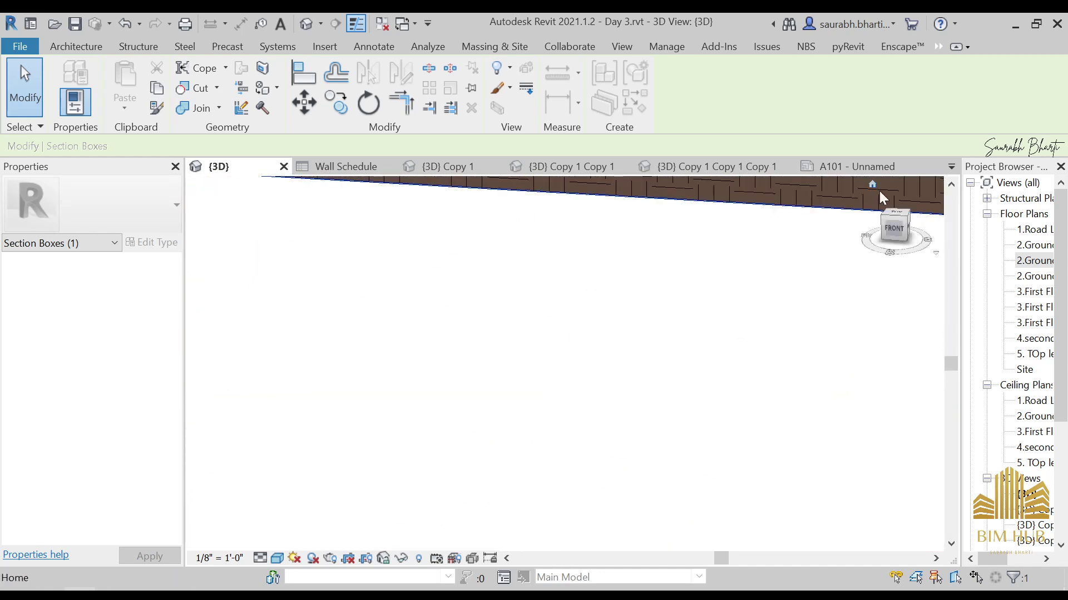
# - Stretch the section box in the 3D view to take in the front of the house and the road
pyautogui.click(896, 229)
pyautogui.scroll(-5, 645, 370)
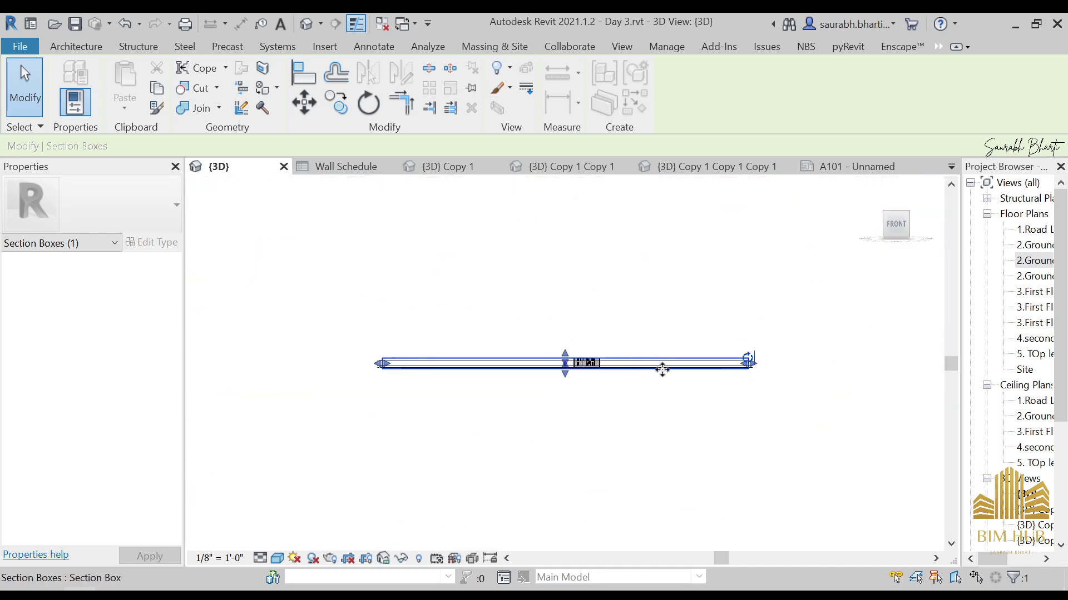
pyautogui.scroll(4, 664, 367)
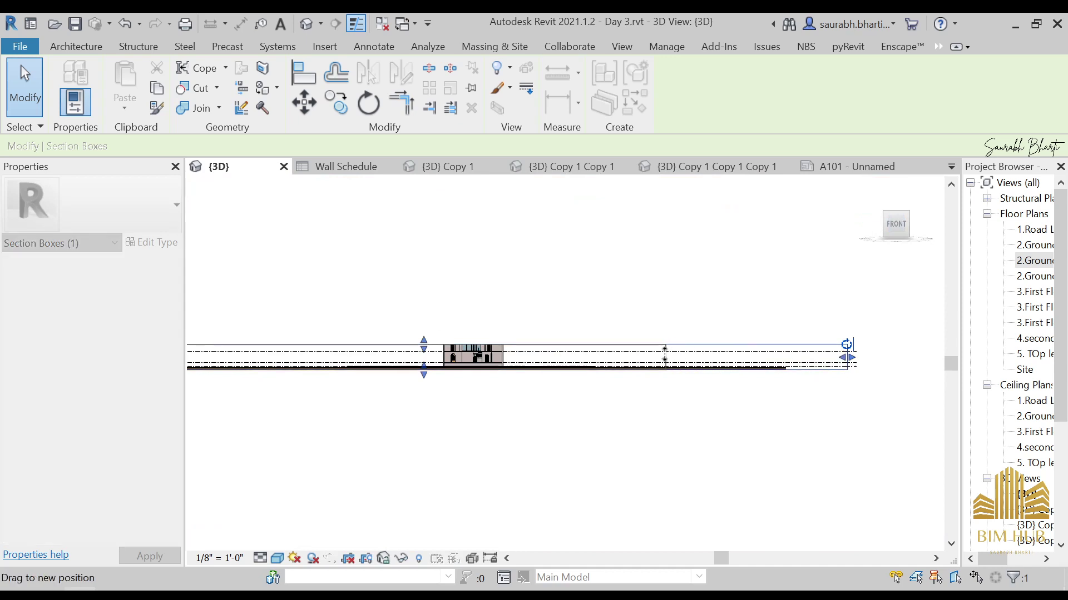
pyautogui.moveTo(625, 361); pyautogui.dragTo(686, 398, button='middle')
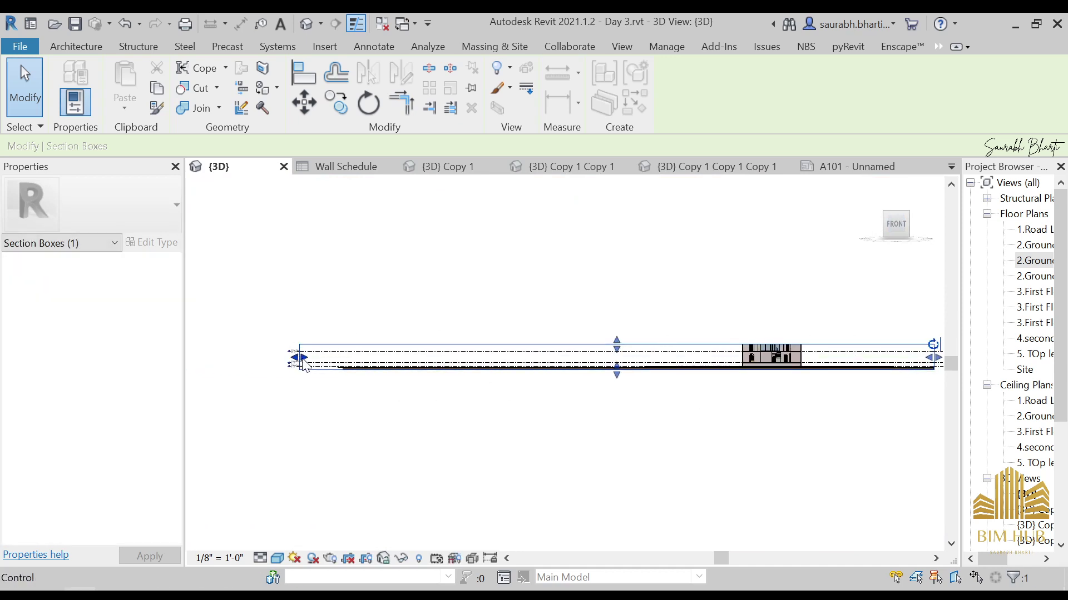
pyautogui.keyDown('shift'); pyautogui.moveTo(619, 356); pyautogui.dragTo(713, 384, button='middle'); pyautogui.keyUp('shift')
pyautogui.moveTo(713, 384); pyautogui.dragTo(601, 408)
pyautogui.scroll(-3, 631, 420)
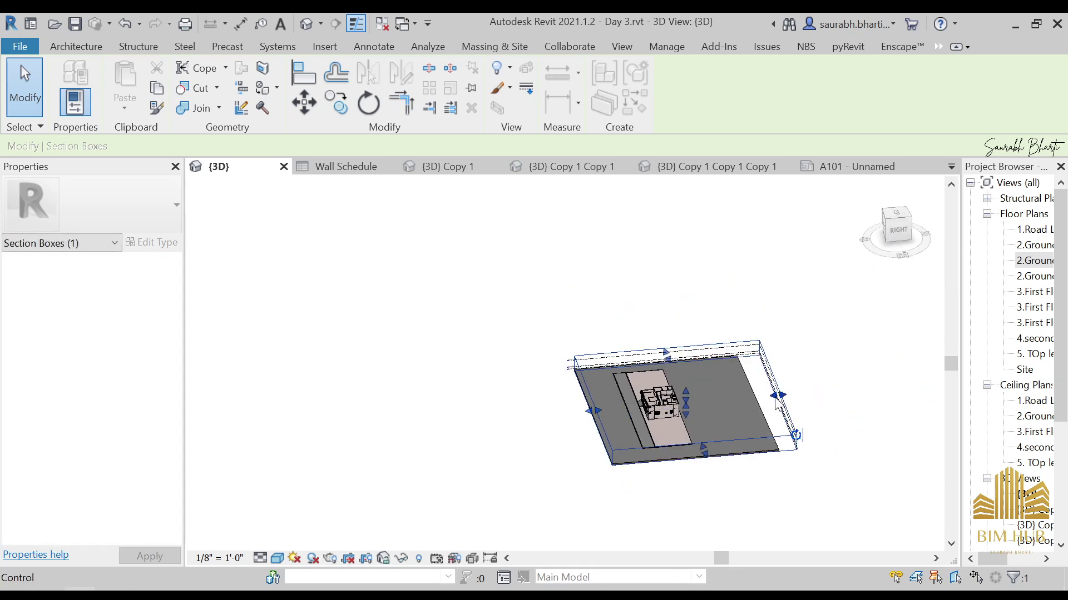
pyautogui.moveTo(778, 397); pyautogui.dragTo(702, 404)
# - Turn off the section box of the 3D view to display the whole house and site
pyautogui.scroll(3, 584, 415)
pyautogui.keyDown('shift'); pyautogui.moveTo(588, 422); pyautogui.dragTo(708, 332, button='middle'); pyautogui.keyUp('shift')
pyautogui.scroll(5, 721, 386)
pyautogui.scroll(-5, 707, 328)
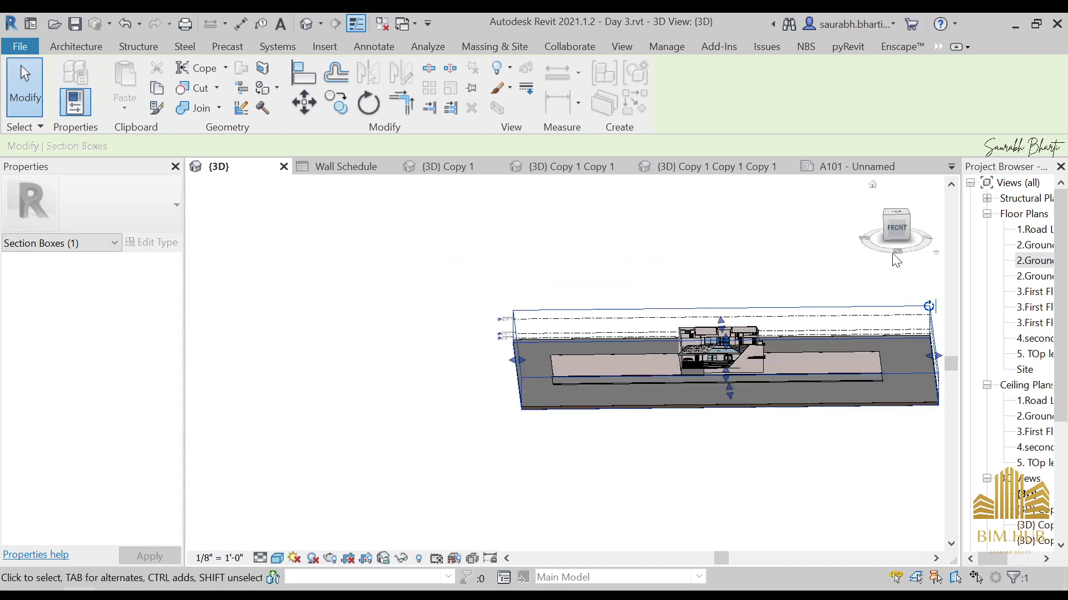
pyautogui.click(572, 241)
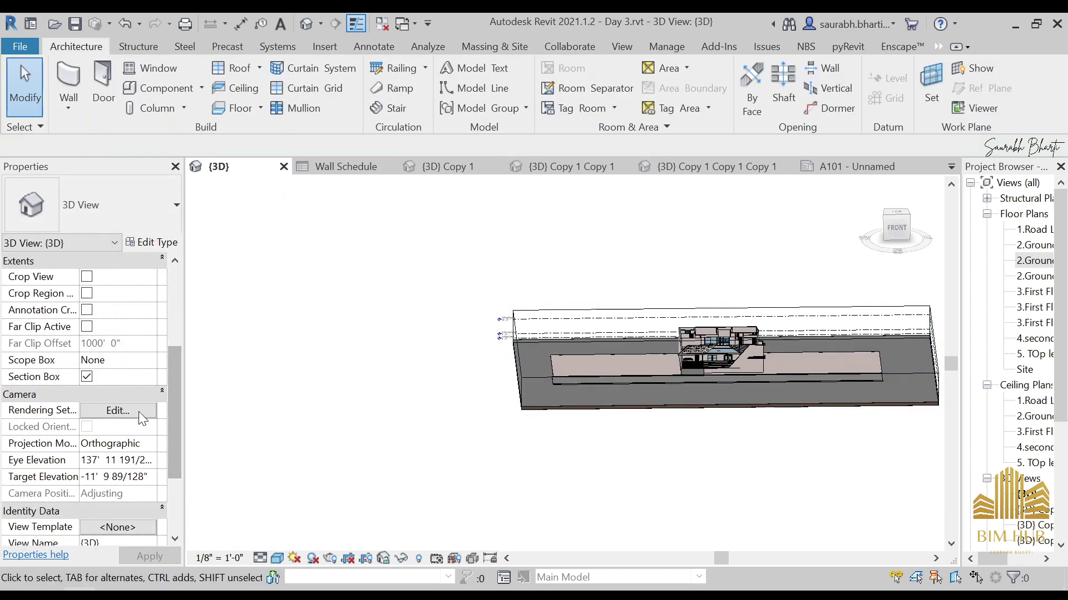
pyautogui.keyDown('shift'); pyautogui.moveTo(538, 424); pyautogui.dragTo(567, 445, button='middle'); pyautogui.keyUp('shift')
# - Look through the ground level plans and open the 2.Ground Level Room floor plan with the full site in view
pyautogui.doubleClick(1030, 260)
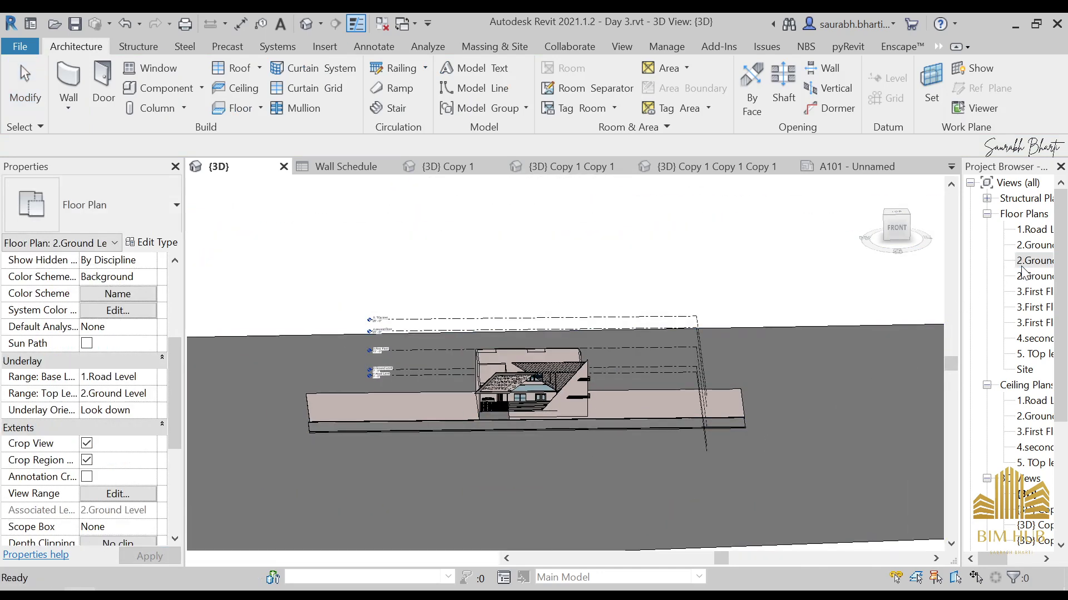
pyautogui.scroll(-2, 418, 382)
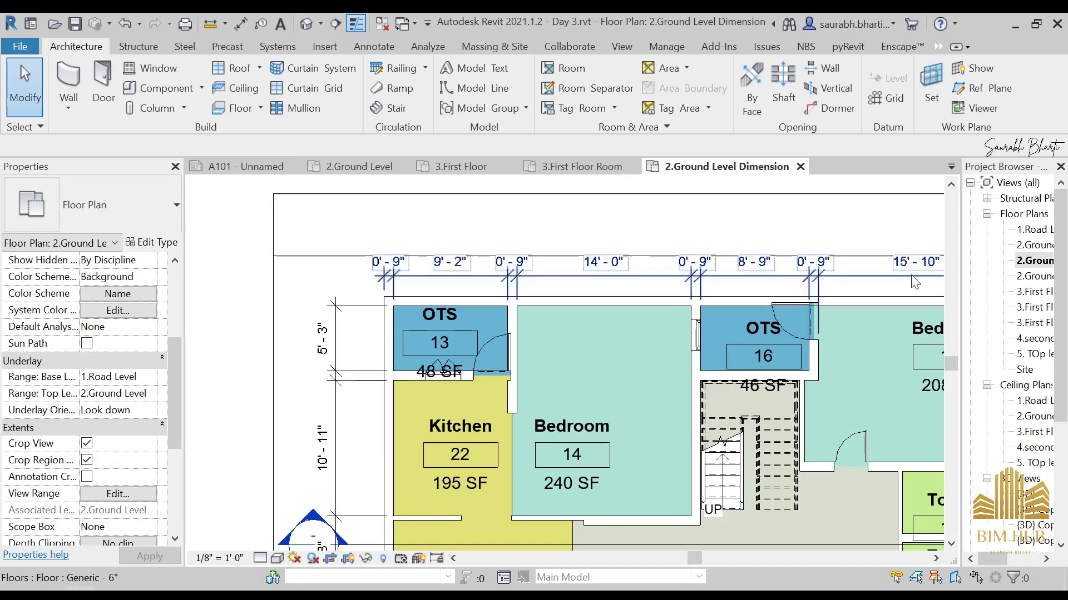
pyautogui.doubleClick(1030, 246)
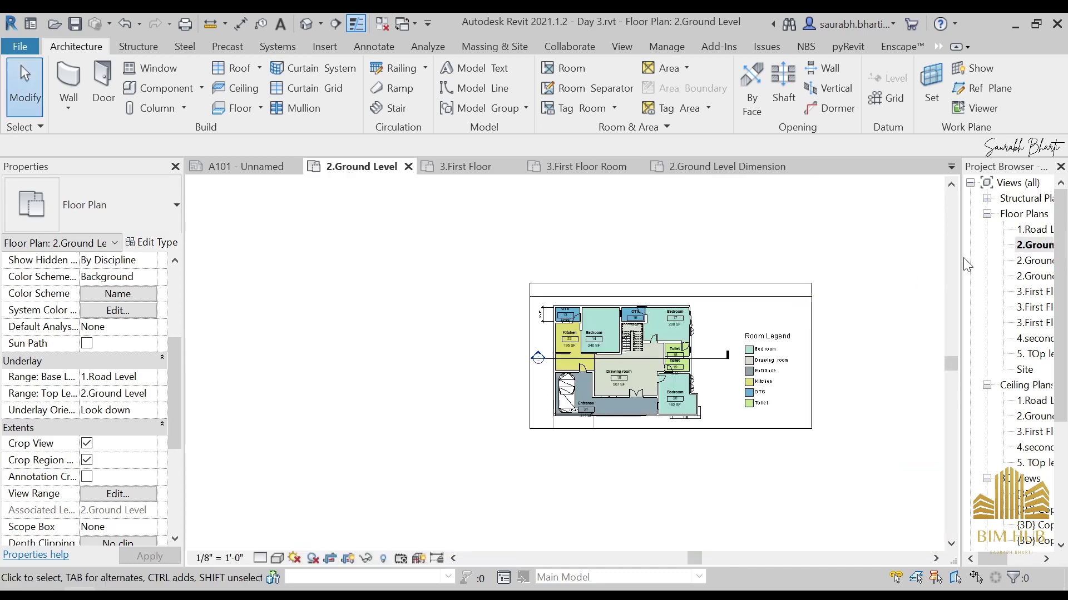
pyautogui.doubleClick(1036, 262)
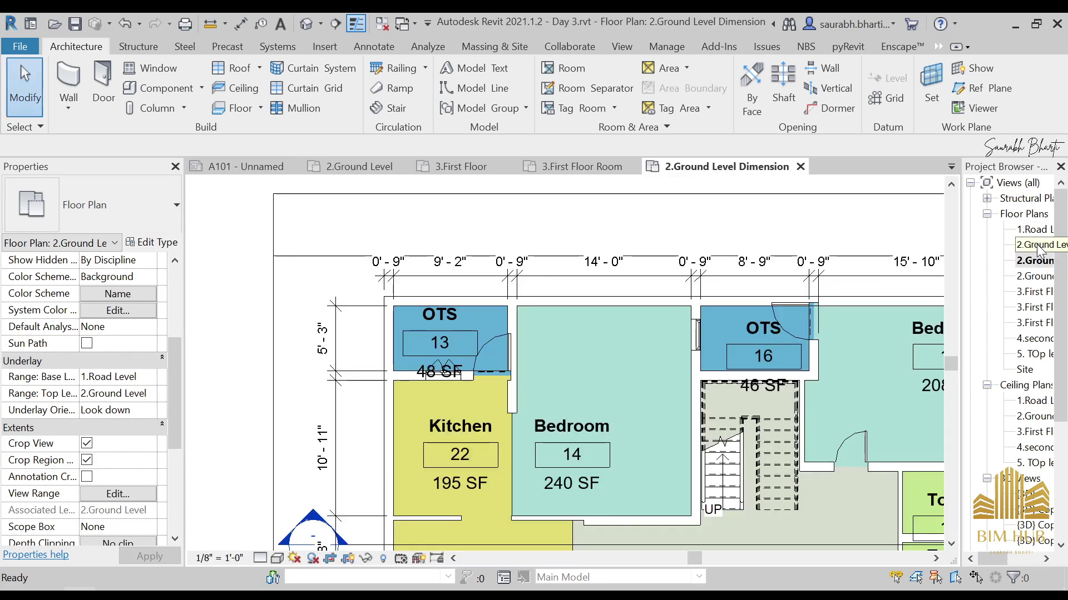
pyautogui.doubleClick(1037, 277)
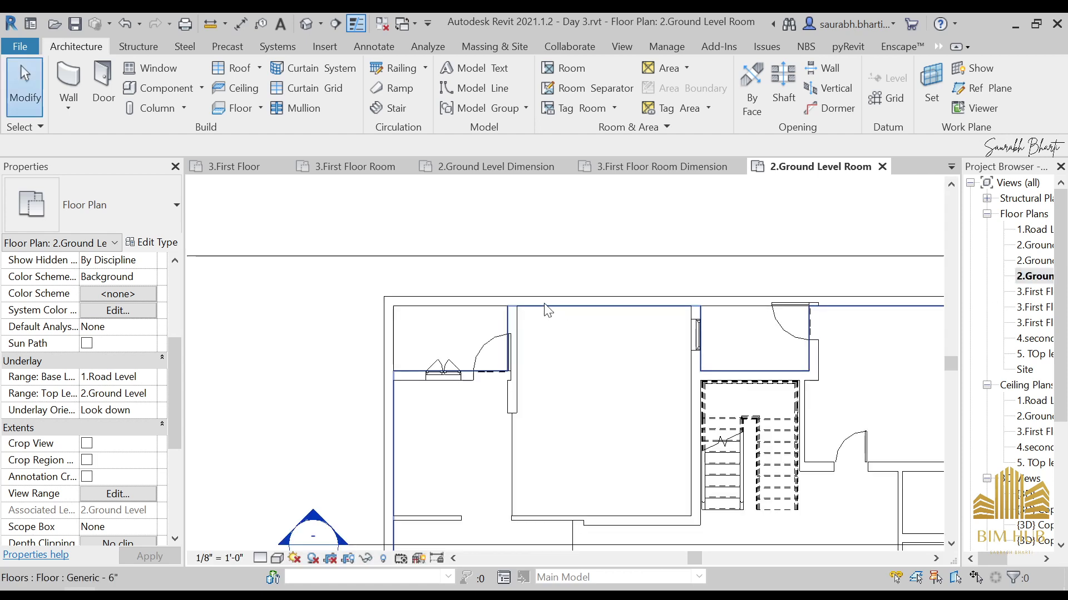
pyautogui.scroll(-5, 585, 373)
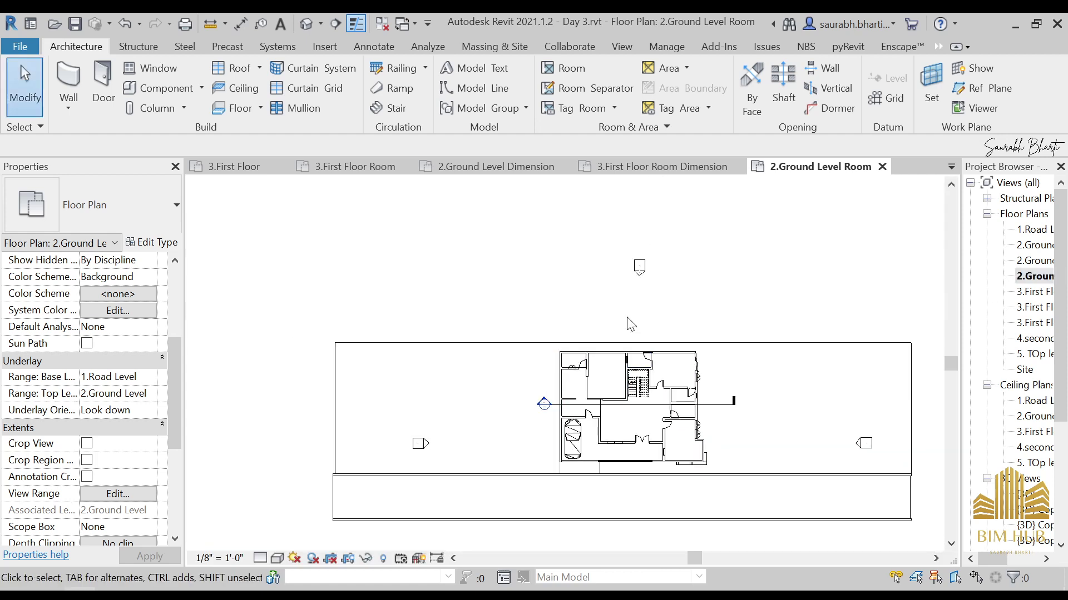
# - Draw a building section diagonally across the house, from outside the car porch corner to the opposite rear corner
pyautogui.click(335, 24)
pyautogui.moveTo(602, 393); pyautogui.dragTo(479, 368, button='middle')
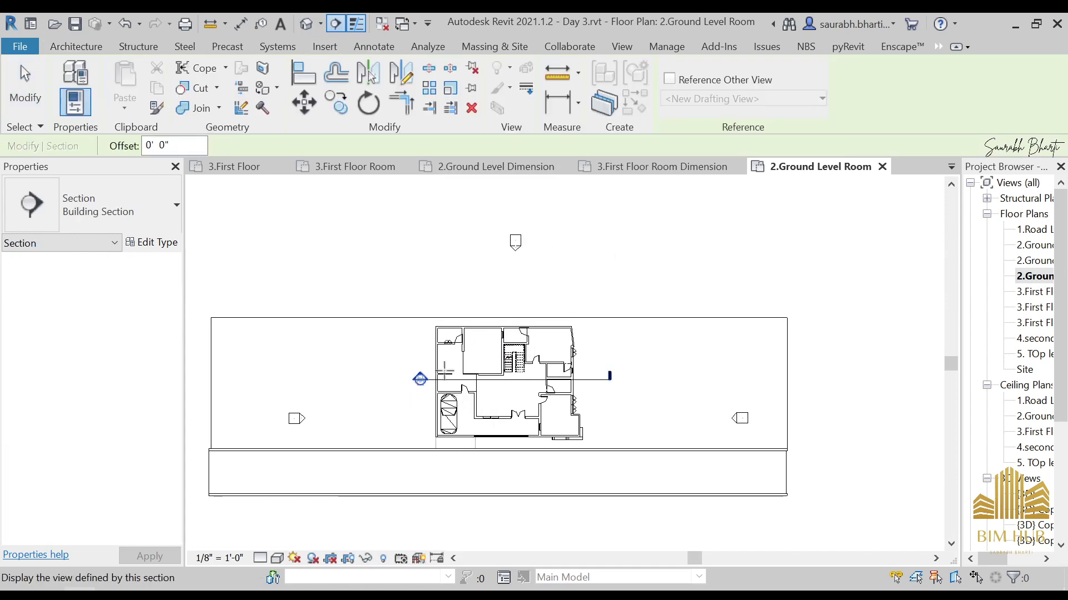
pyautogui.scroll(3, 496, 383)
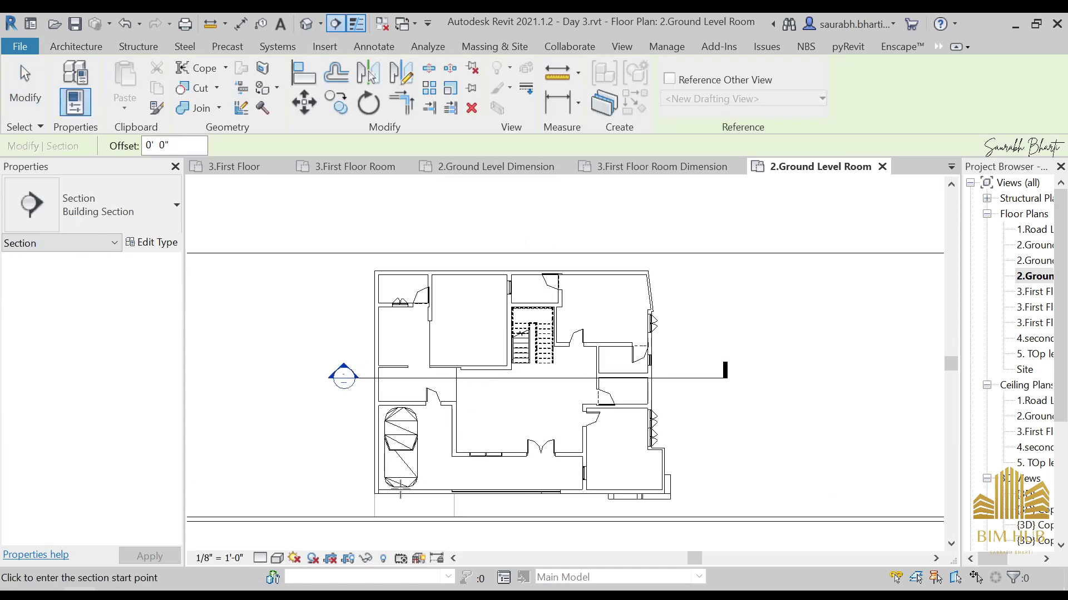
pyautogui.click(359, 505)
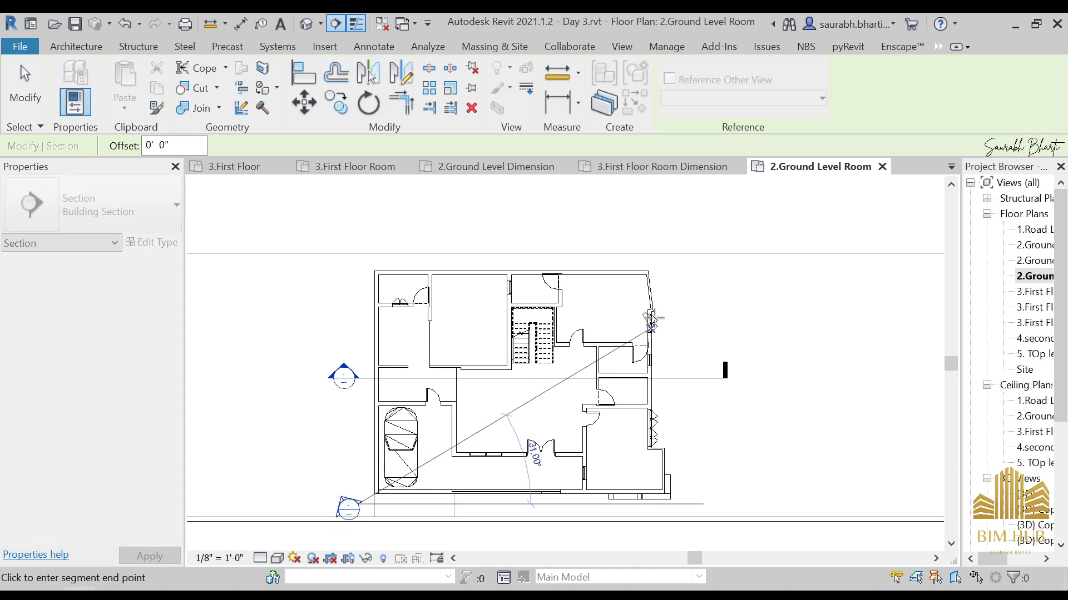
pyautogui.click(657, 271)
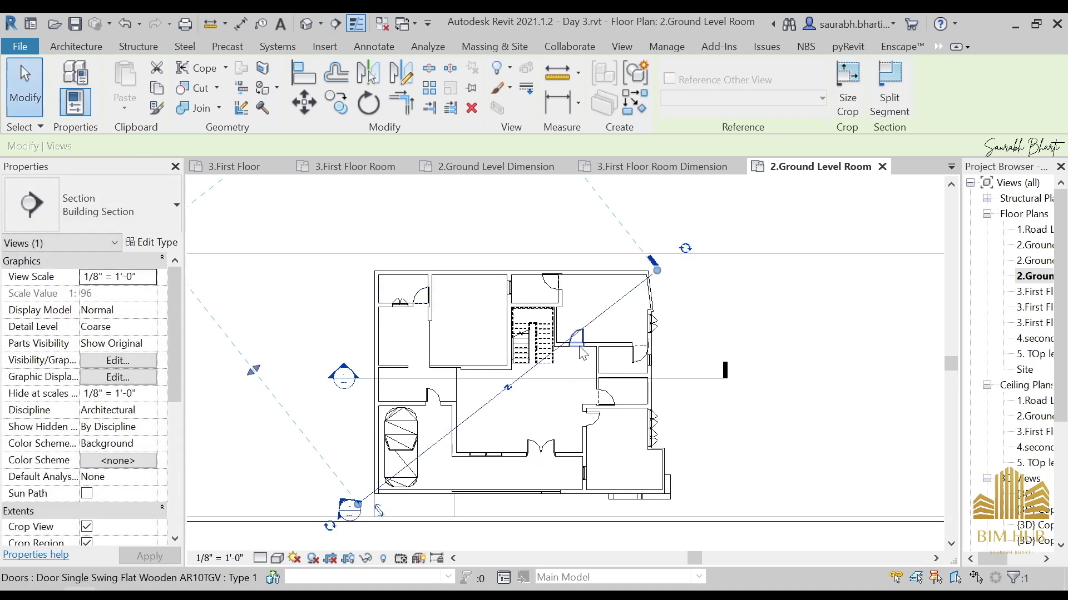
pyautogui.press('Escape')
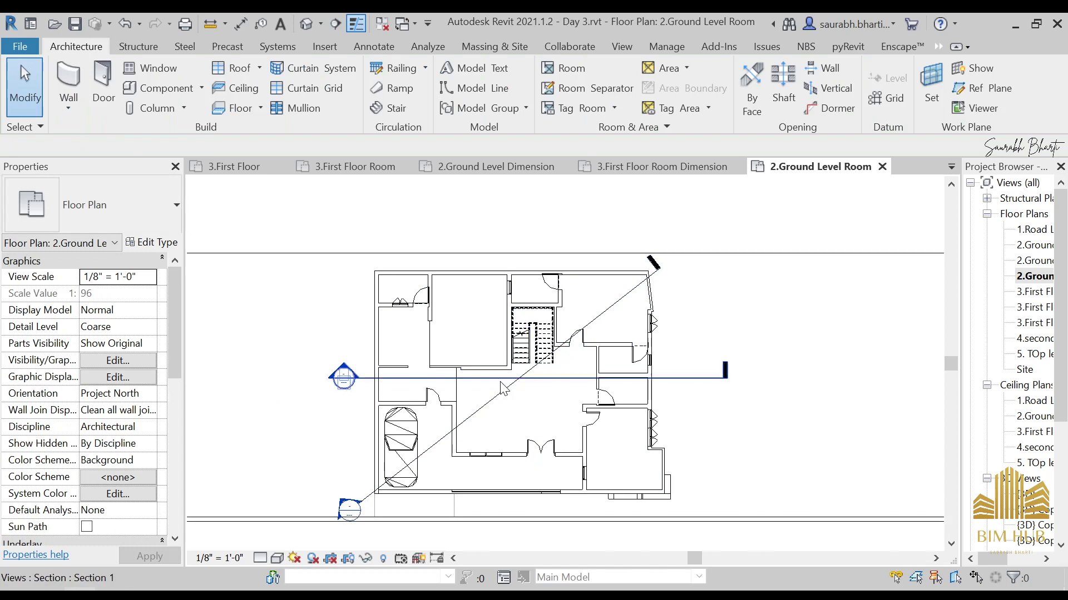
# - Split the diagonal section line near its middle and offset the segment on the car porch side towards the front entrance
pyautogui.click(502, 394)
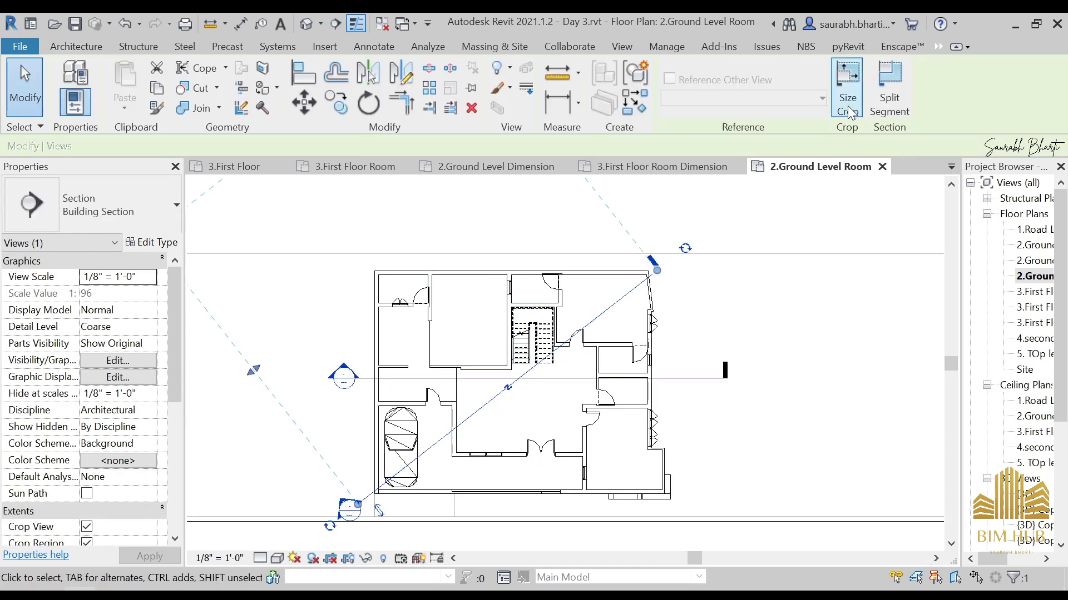
pyautogui.click(878, 79)
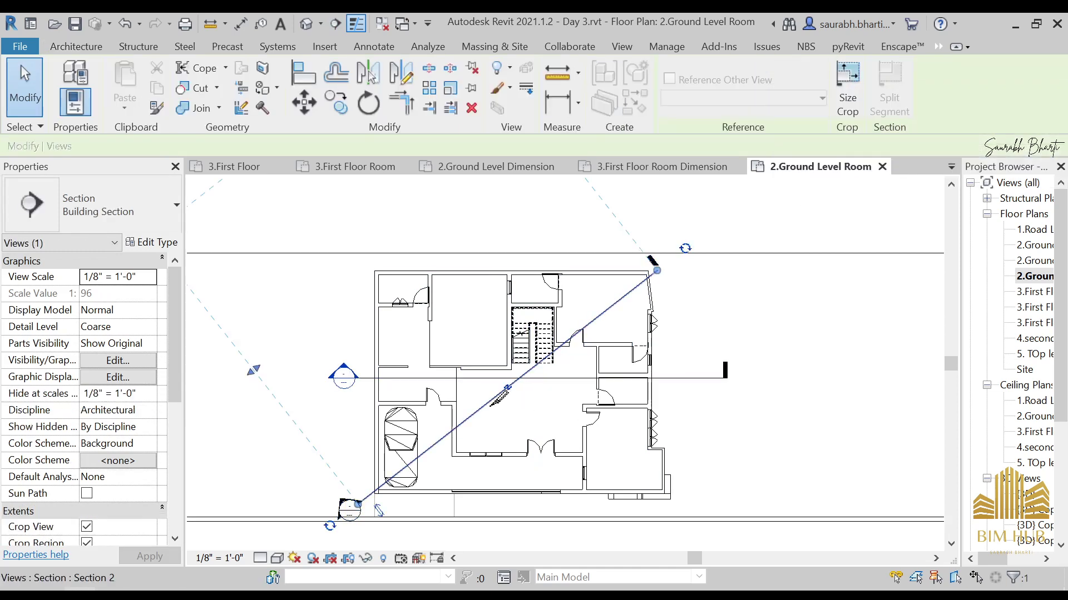
pyautogui.click(488, 402)
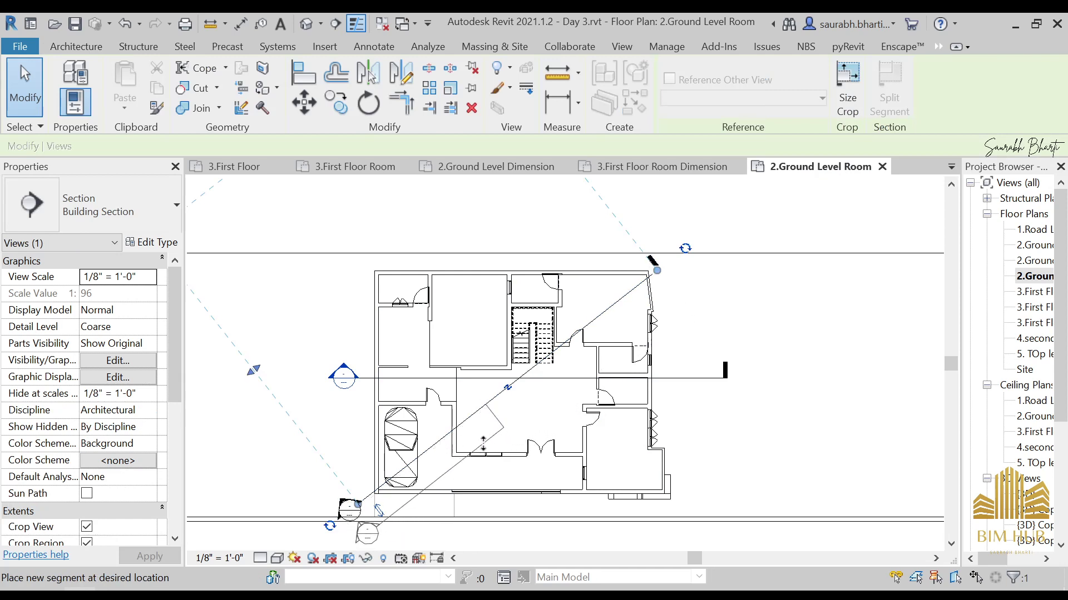
pyautogui.click(481, 448)
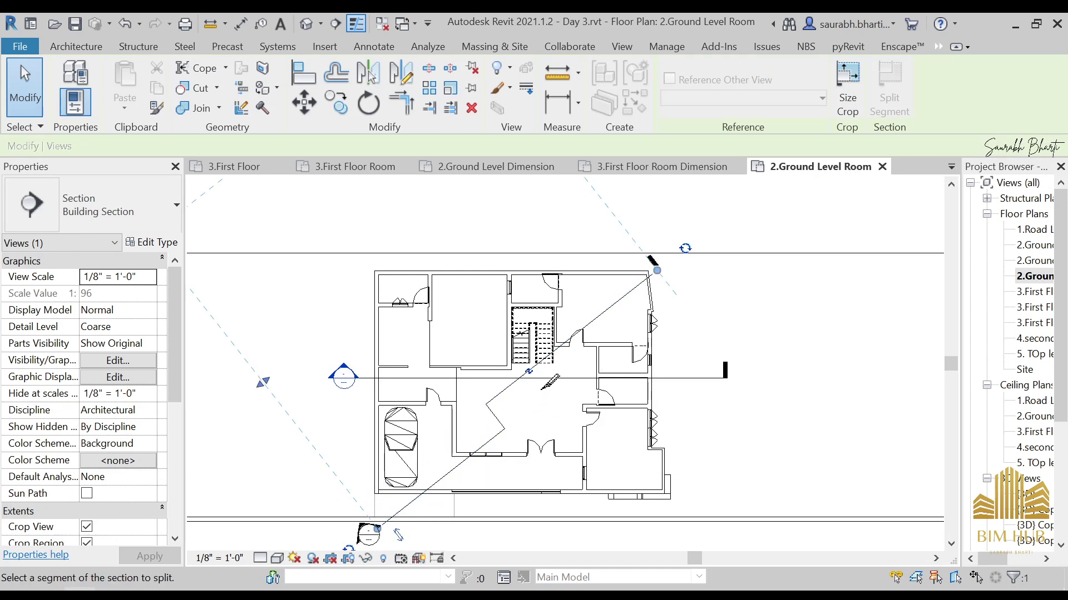
pyautogui.press('Escape')
pyautogui.press('Escape')
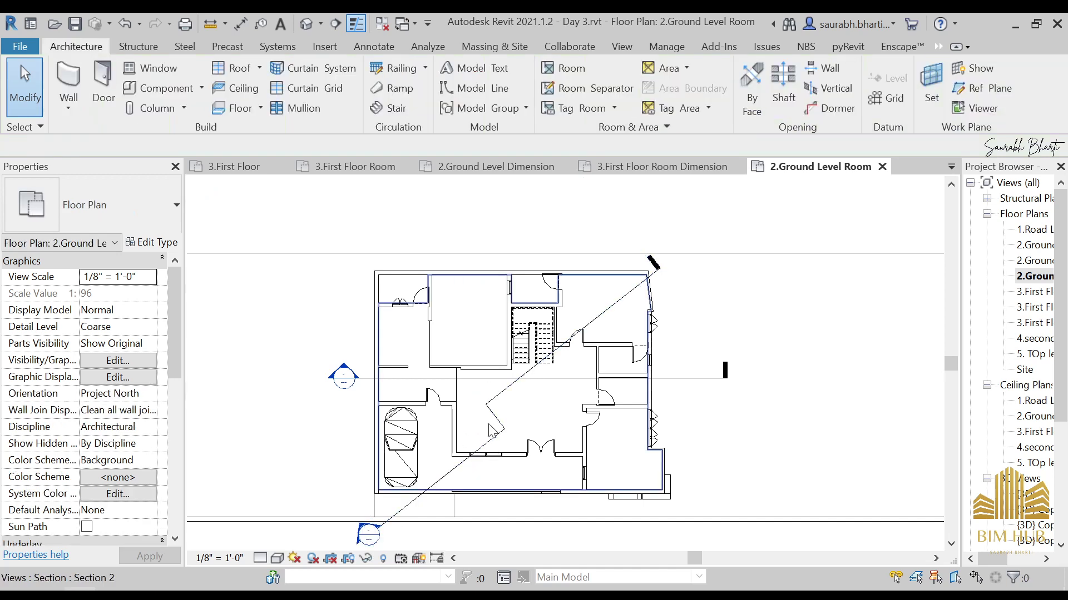
# - Shift the jog of the split diagonal section along the line, closer to the staircase
pyautogui.scroll(3, 470, 412)
pyautogui.click(498, 433)
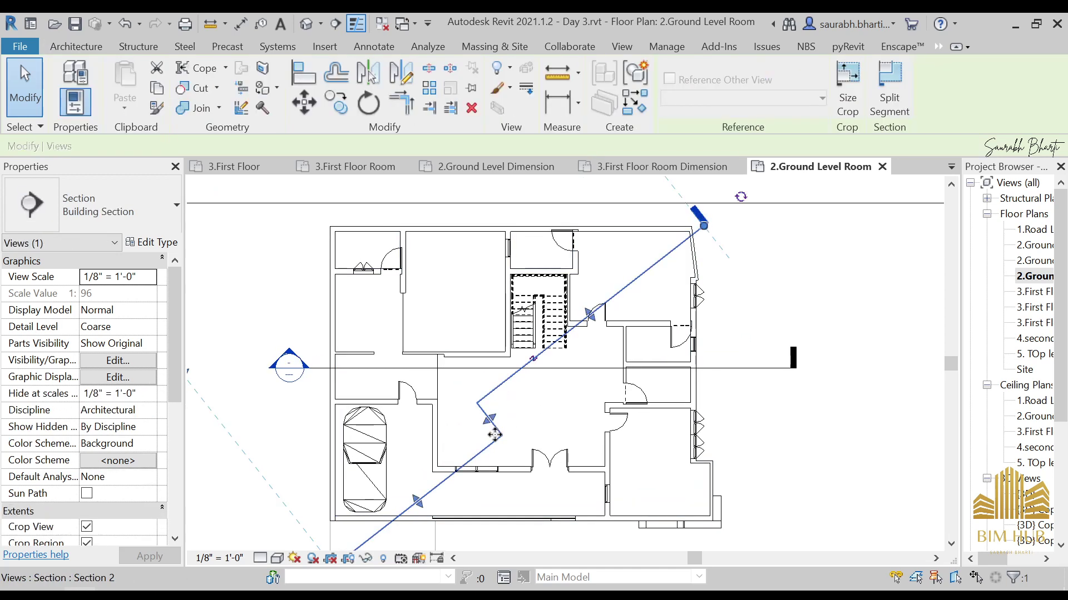
pyautogui.moveTo(499, 425); pyautogui.dragTo(524, 395)
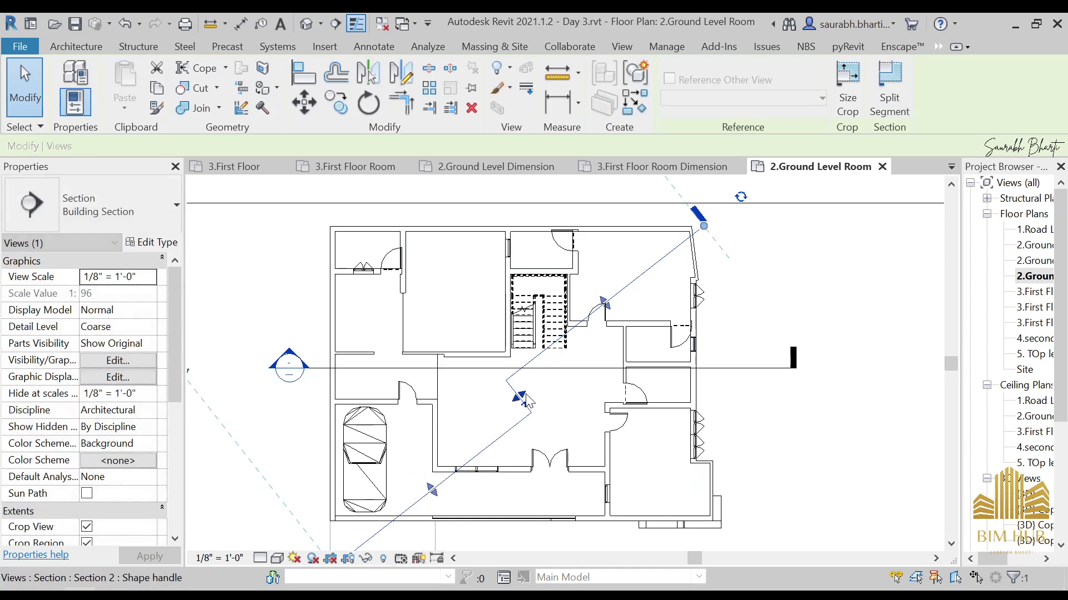
pyautogui.scroll(2, 522, 389)
pyautogui.scroll(-4, 522, 389)
pyautogui.press('Escape')
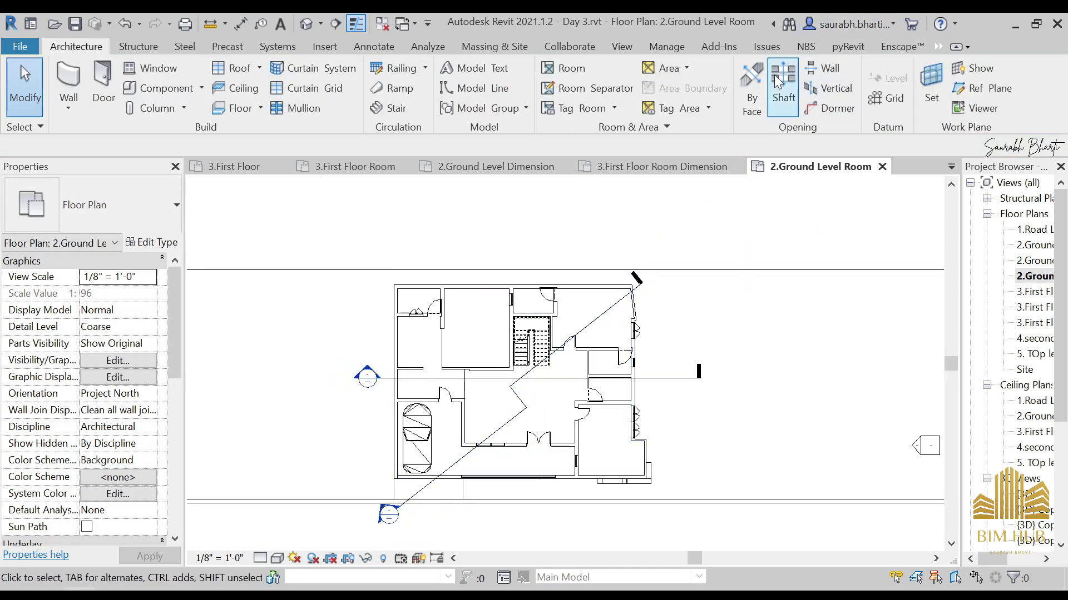
# - View the crop region size settings of the split diagonal section and leave them without changes
pyautogui.click(521, 401)
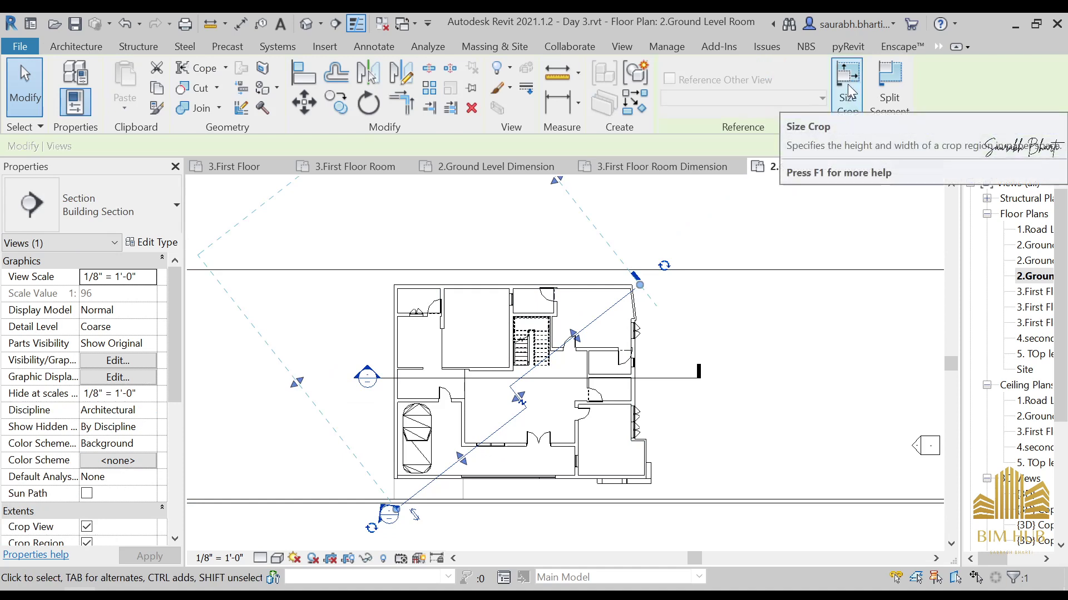
pyautogui.click(848, 104)
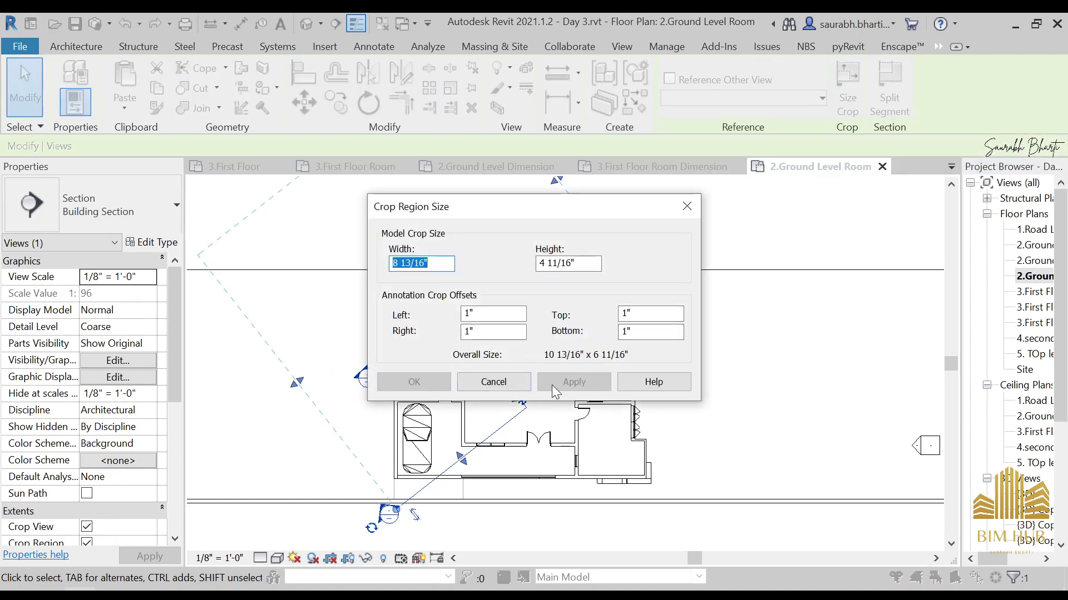
pyautogui.click(495, 385)
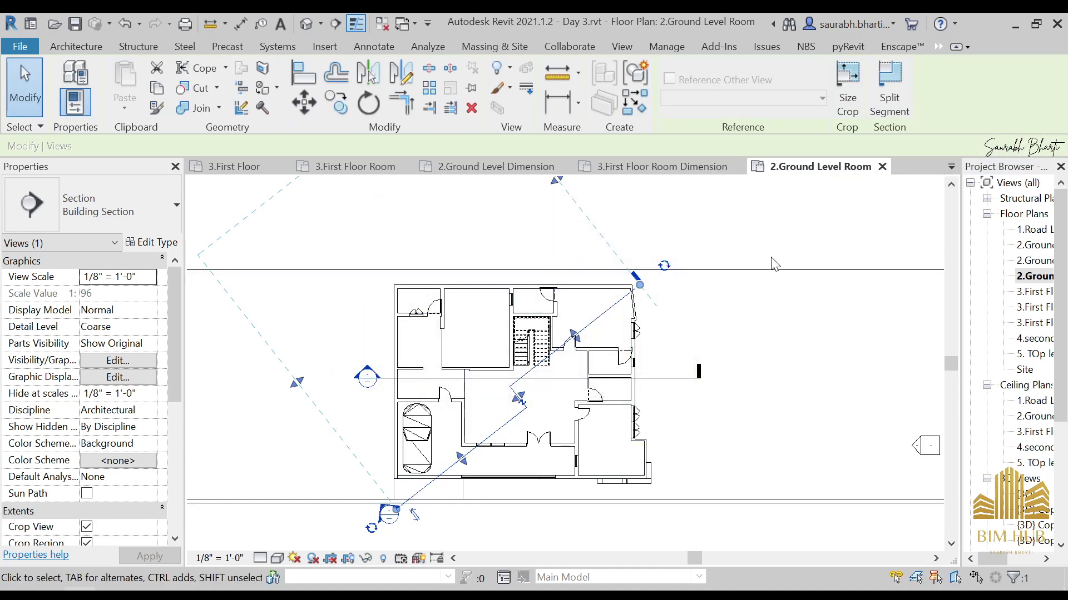
# - Change the split diagonal section's type to Wall Section
pyautogui.click(133, 208)
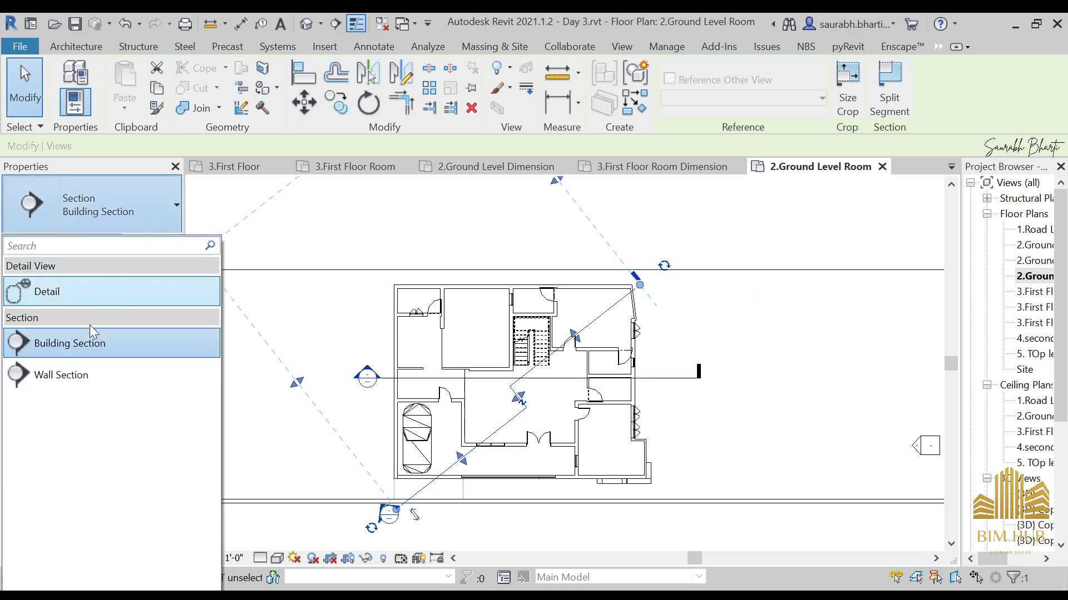
pyautogui.click(122, 371)
pyautogui.click(364, 407)
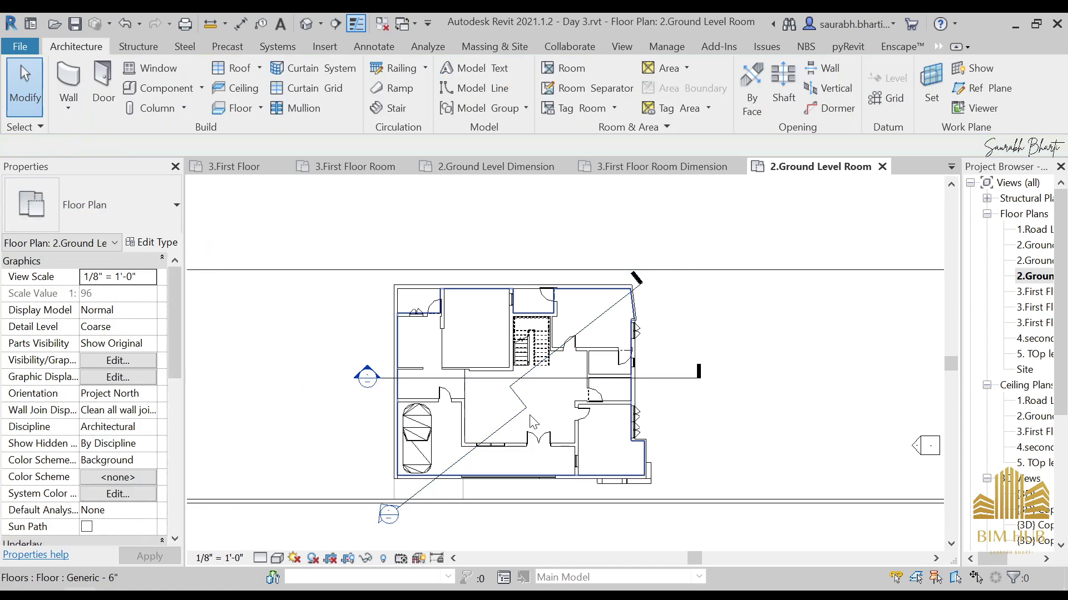
# - Set the split diagonal section's type back to Building Section
pyautogui.click(434, 473)
pyautogui.click(120, 197)
pyautogui.click(69, 342)
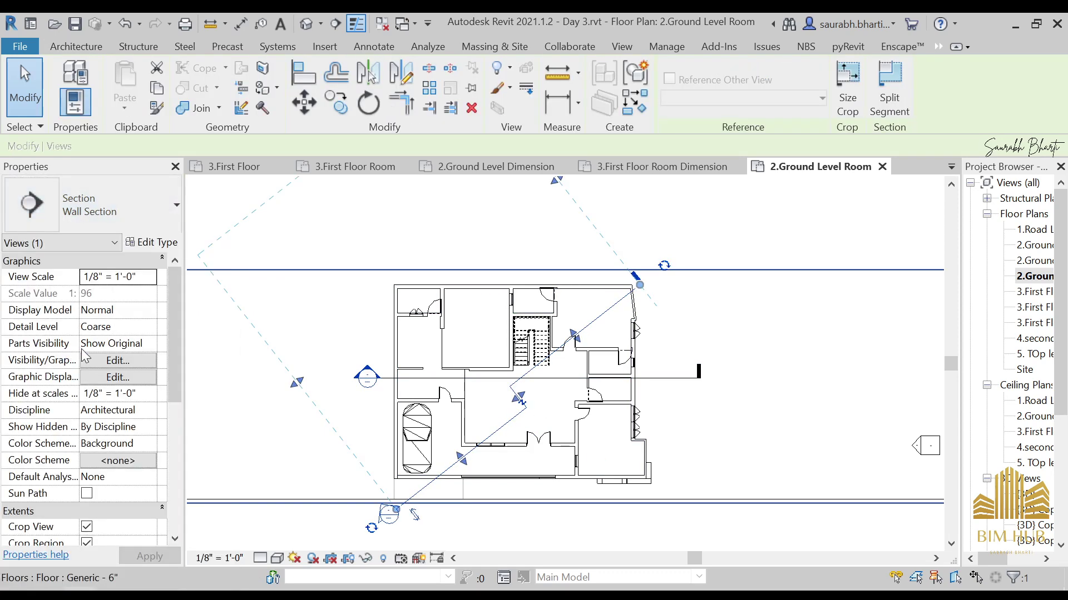
pyautogui.click(311, 356)
# - Review the split diagonal section's crop size settings again, then its view extents over the site
pyautogui.click(531, 379)
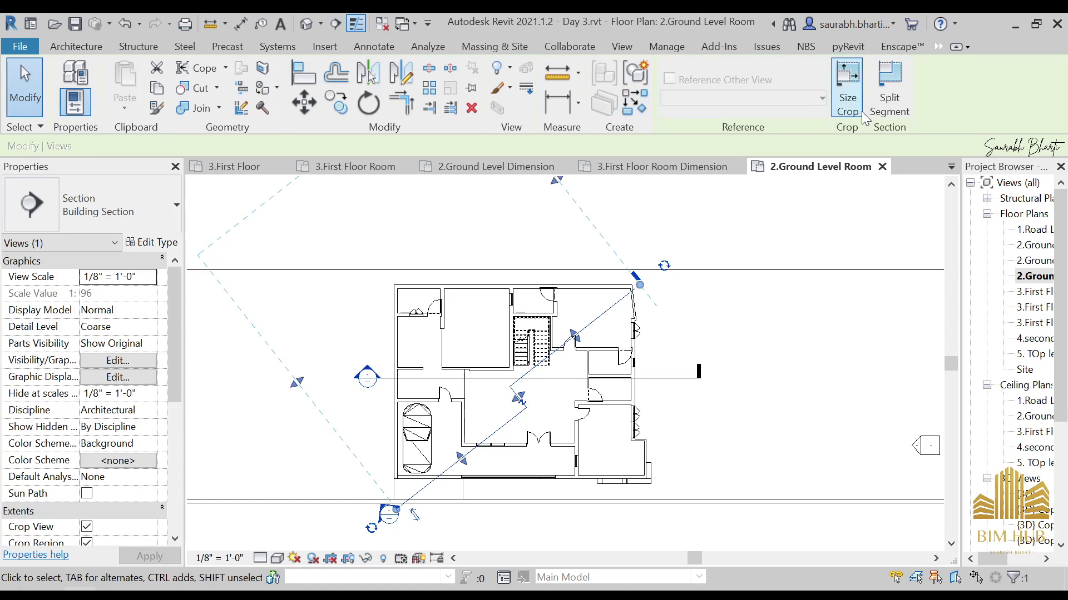
pyautogui.click(847, 92)
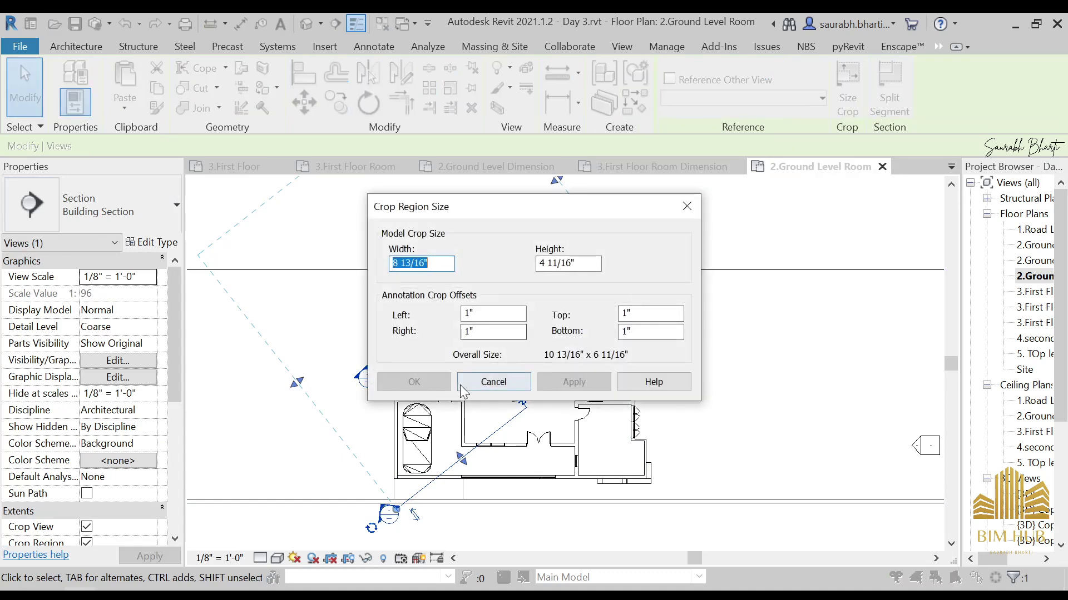
pyautogui.click(503, 385)
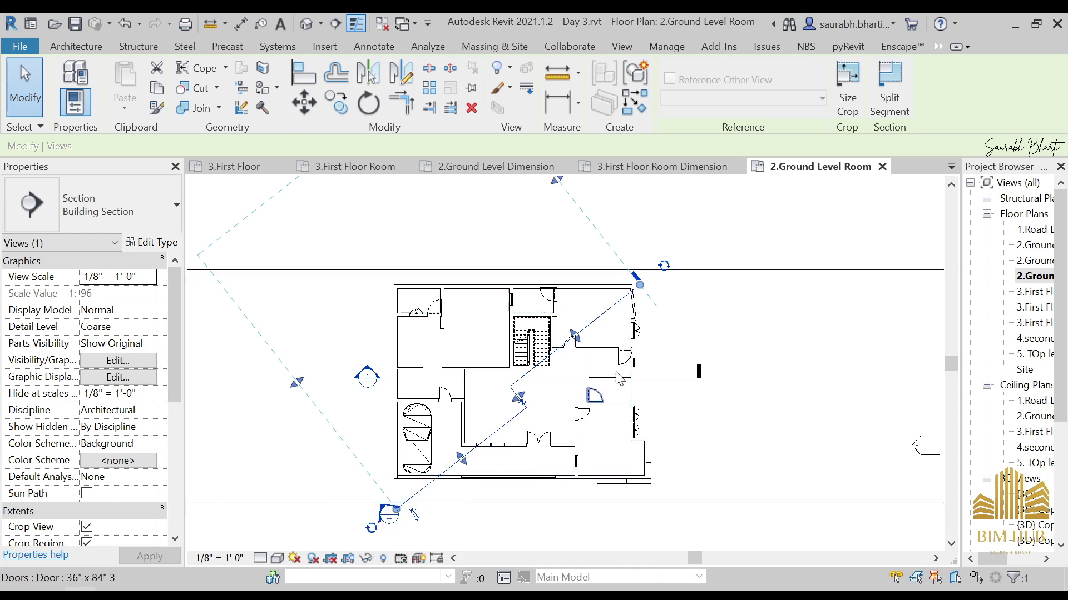
pyautogui.scroll(-3, 581, 332)
pyautogui.scroll(1, 583, 303)
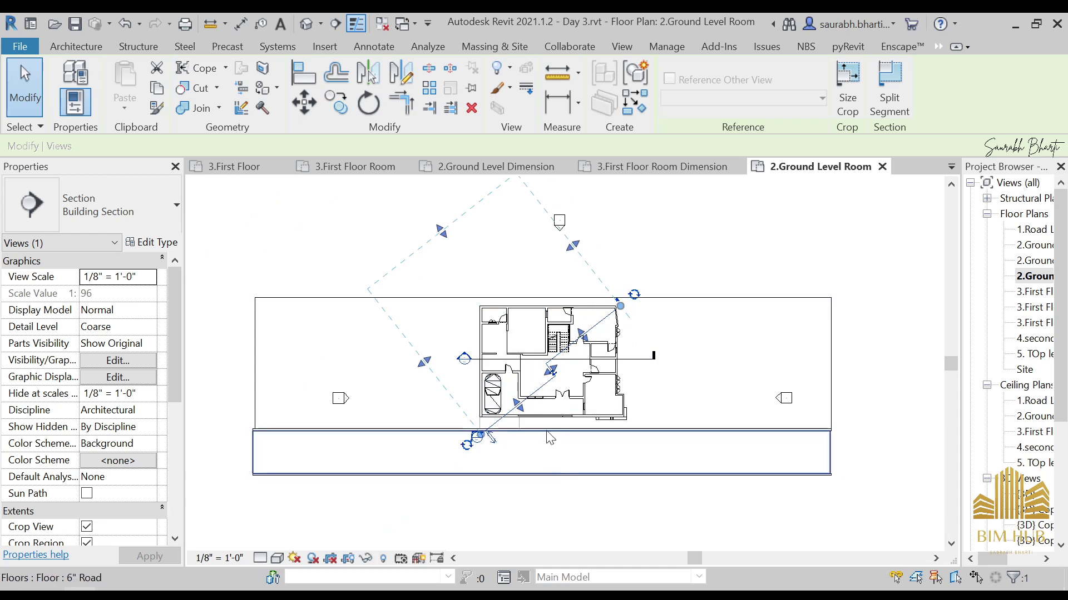
pyautogui.scroll(2, 596, 355)
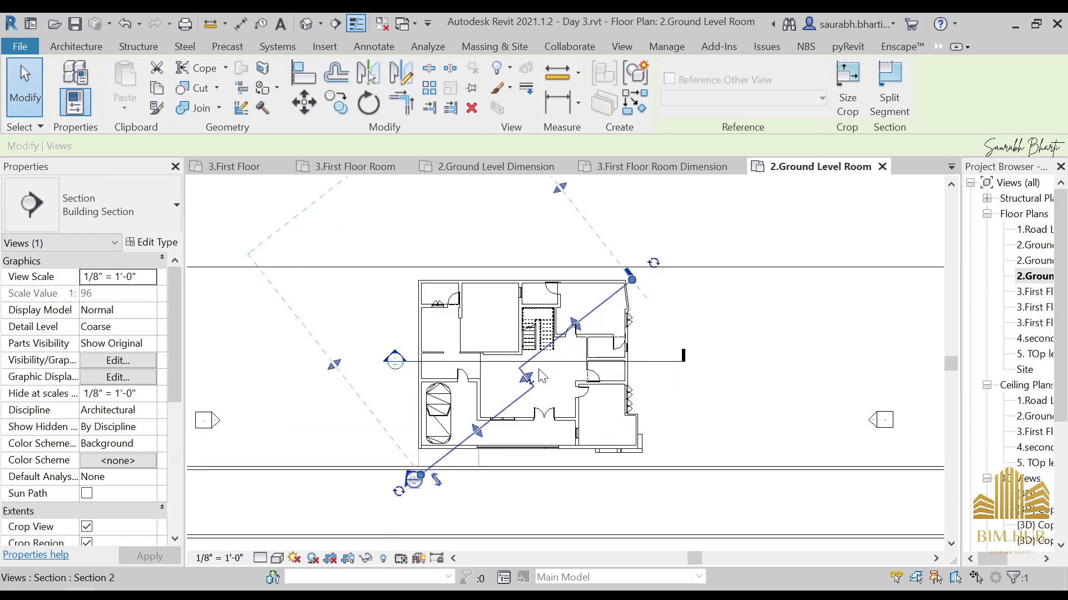
# - Look through the section types available for the horizontal section, keep Building Section and deselect it
pyautogui.click(132, 216)
pyautogui.click(350, 363)
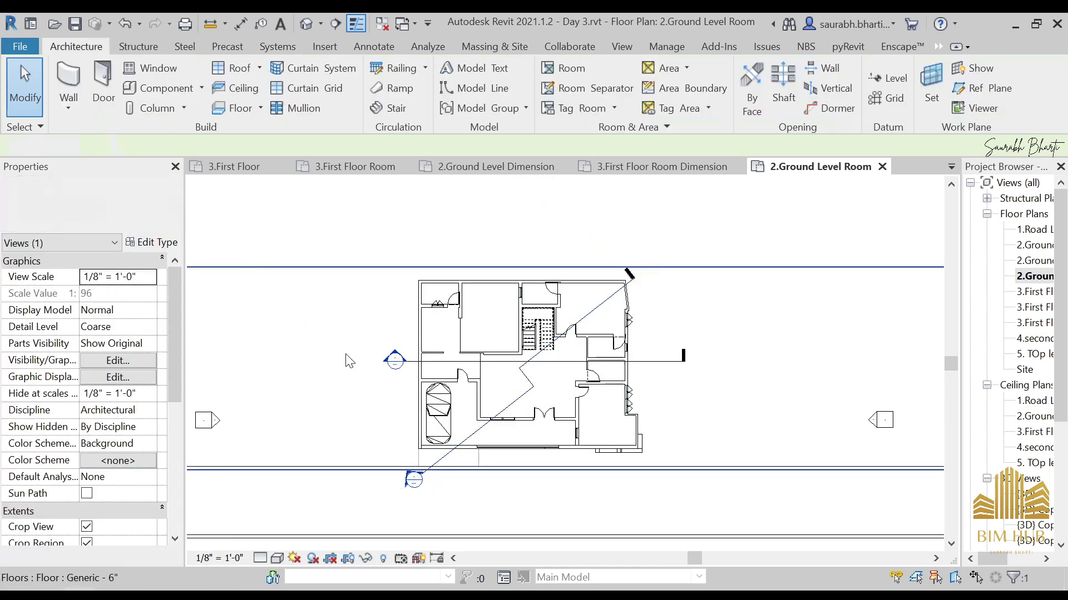
pyautogui.click(576, 364)
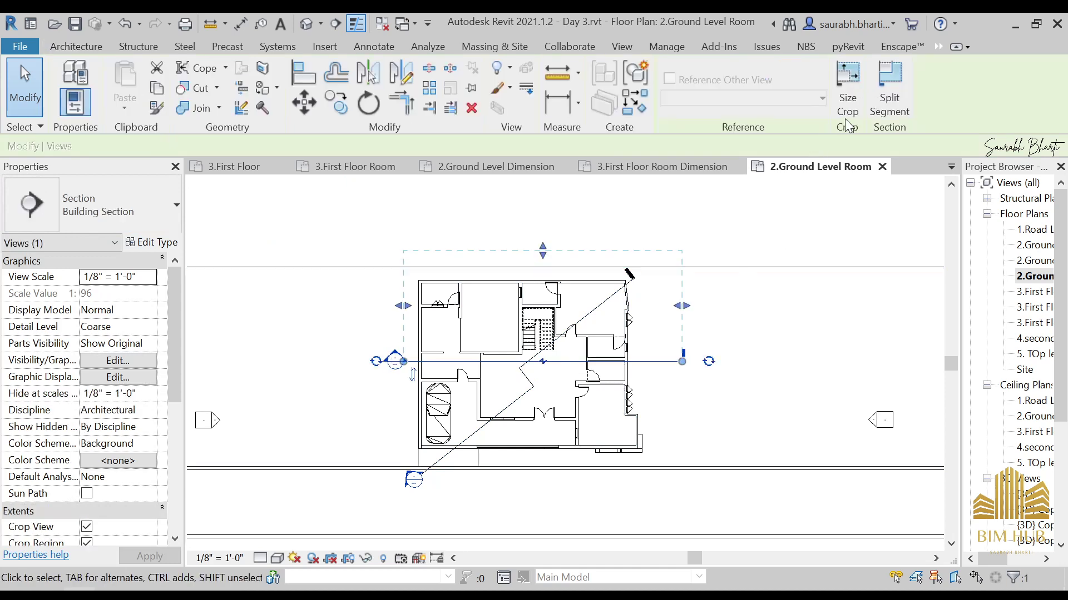
pyautogui.click(132, 216)
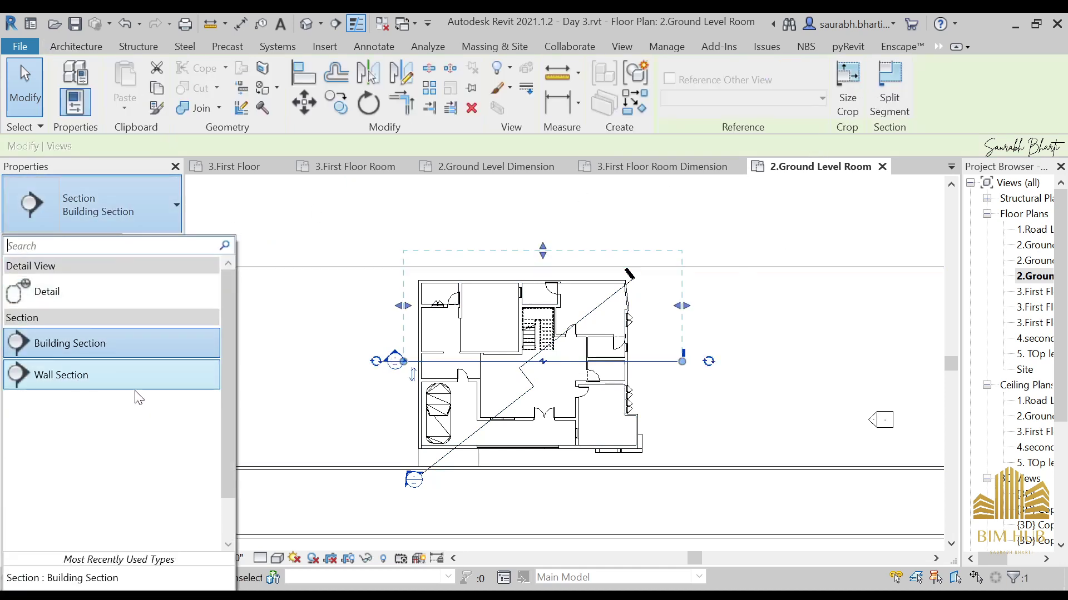
pyautogui.scroll(3, 503, 362)
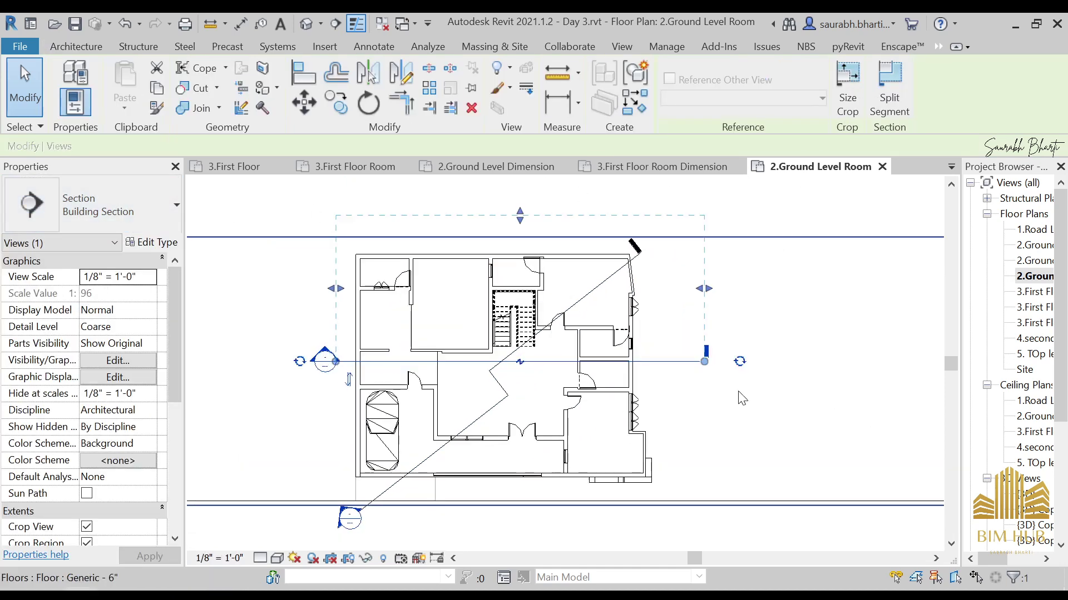
pyautogui.click(743, 340)
pyautogui.press('Escape')
pyautogui.scroll(-5, 449, 379)
pyautogui.scroll(2, 449, 379)
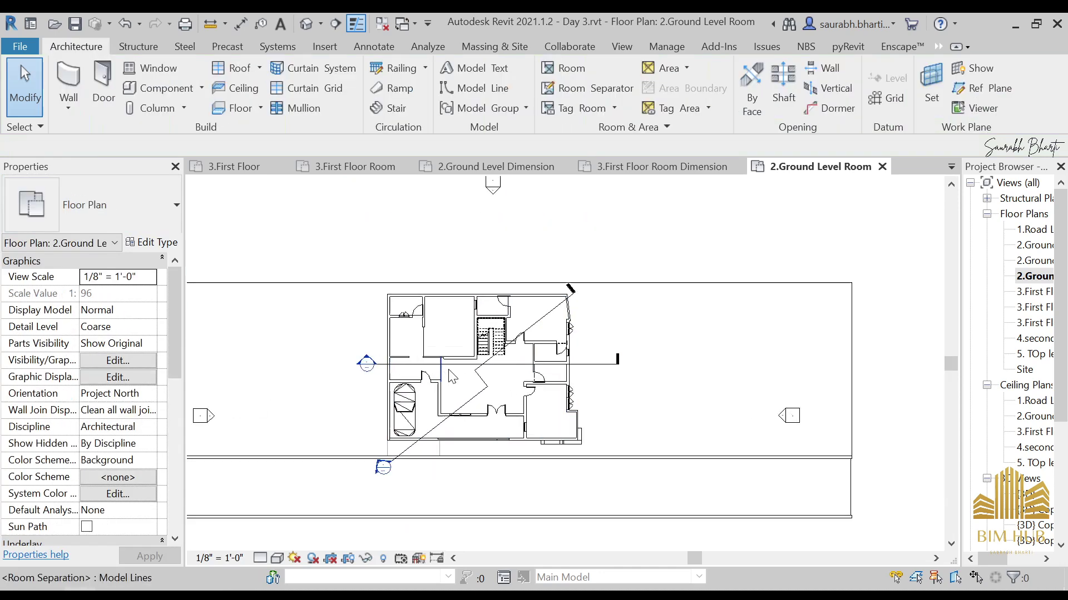
# - Draw another building section diagonally from beyond the front corner opposite the car porch to the rear corner on the car porch side
pyautogui.click(335, 25)
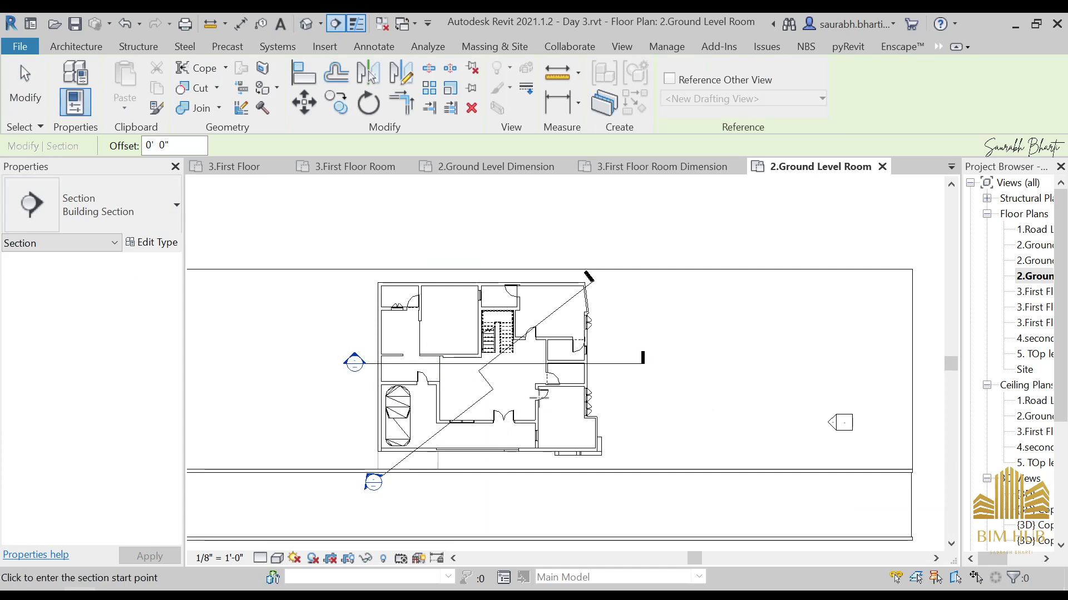
pyautogui.click(624, 461)
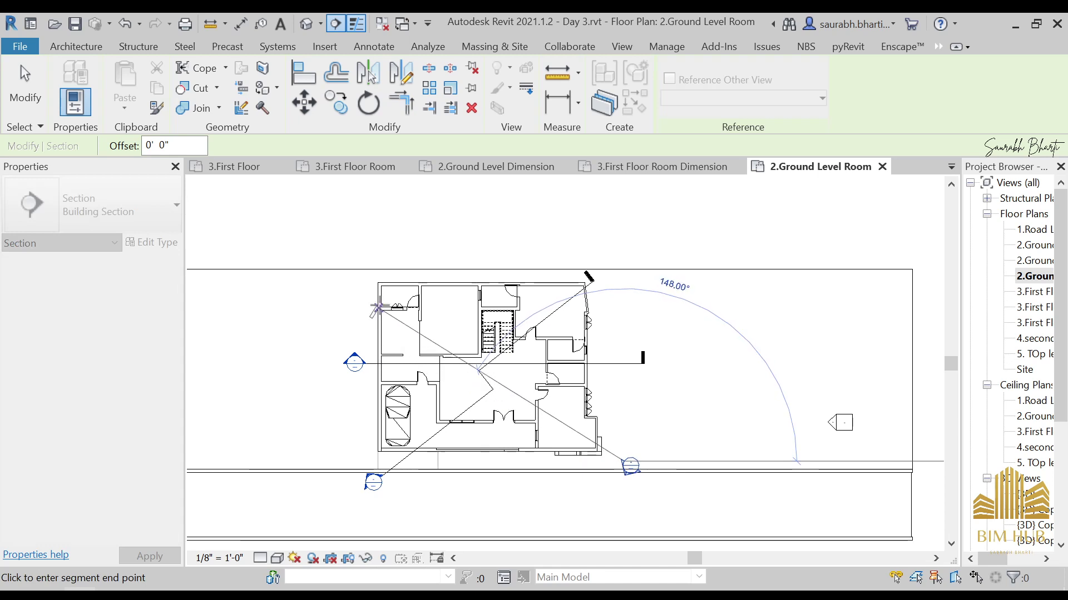
pyautogui.click(366, 290)
pyautogui.press('Escape')
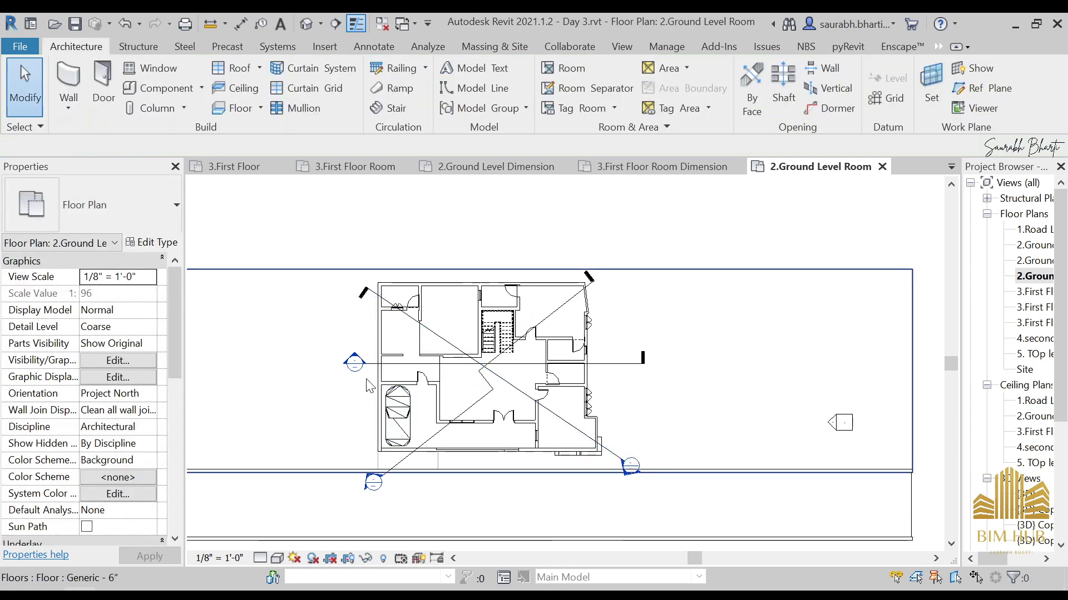
# - Inspect the Section 1 view of the horizontal section, then return to the 2.Ground Level Room plan
pyautogui.doubleClick(354, 364)
pyautogui.scroll(2, 404, 318)
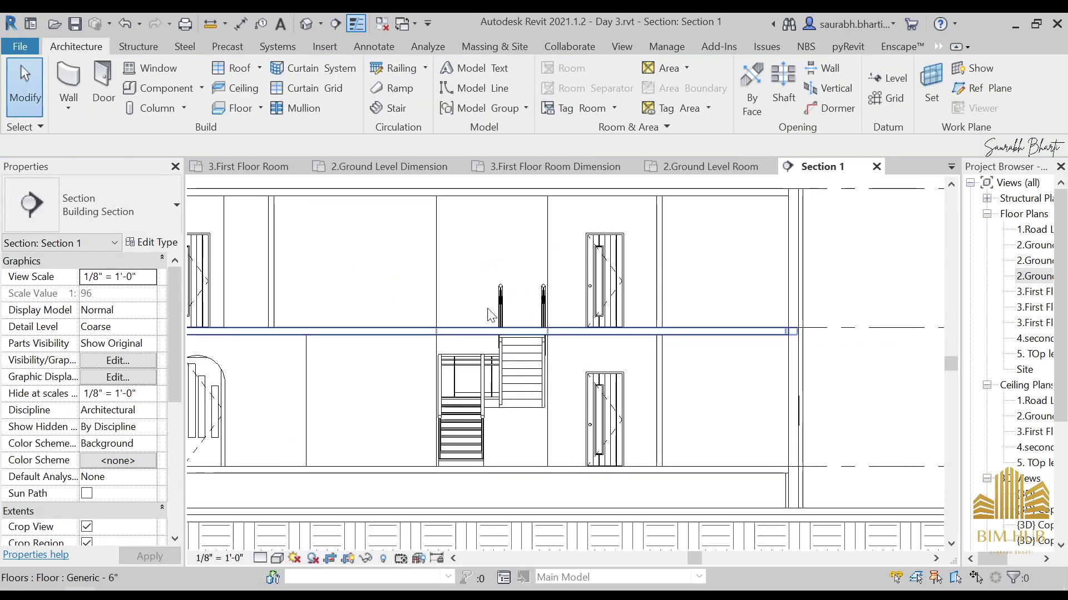
pyautogui.scroll(-2, 404, 319)
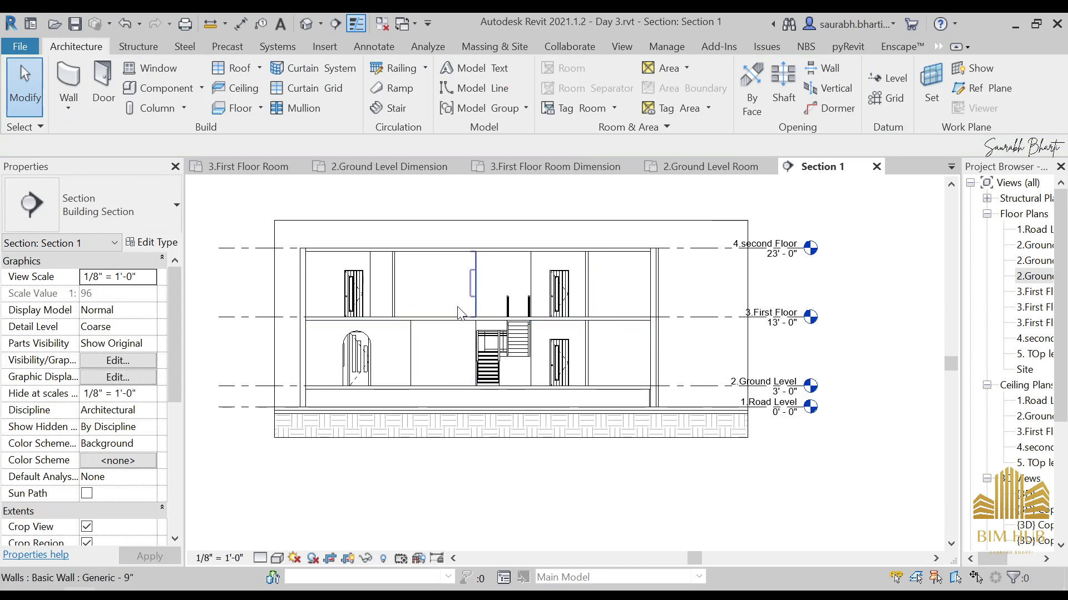
pyautogui.doubleClick(1032, 279)
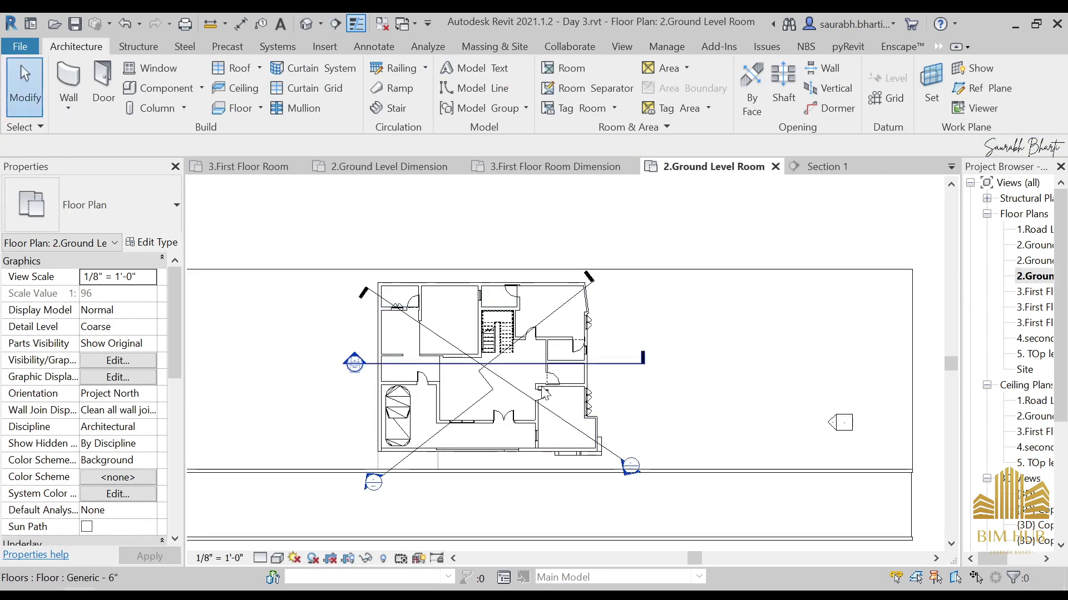
# - Inspect the Section 3 view of the unsplit diagonal section, then return to the 2.Ground Level Room plan
pyautogui.doubleClick(632, 471)
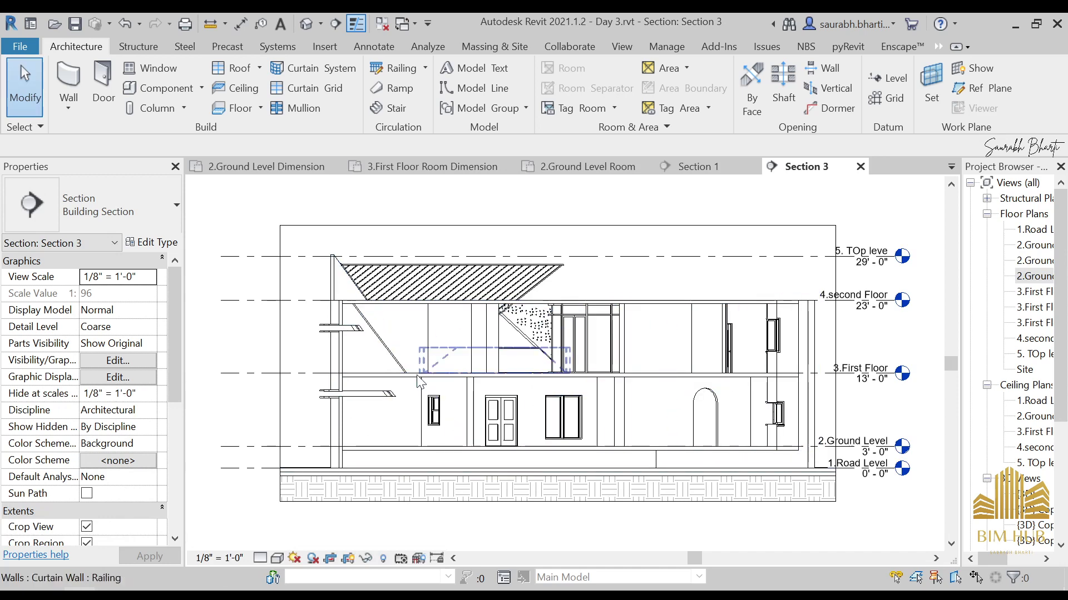
pyautogui.scroll(4, 526, 334)
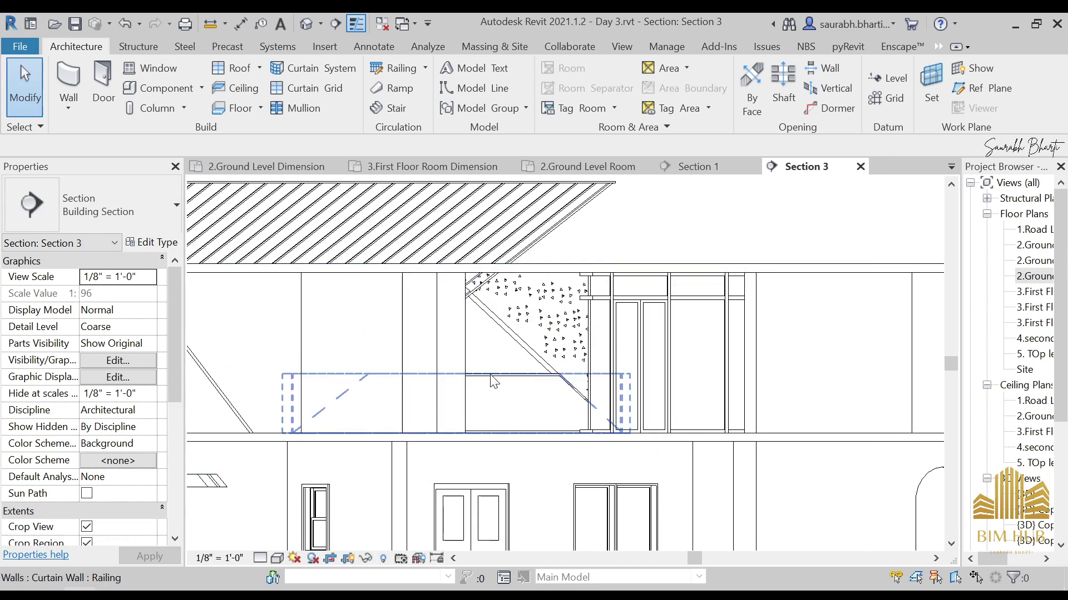
pyautogui.scroll(-4, 556, 368)
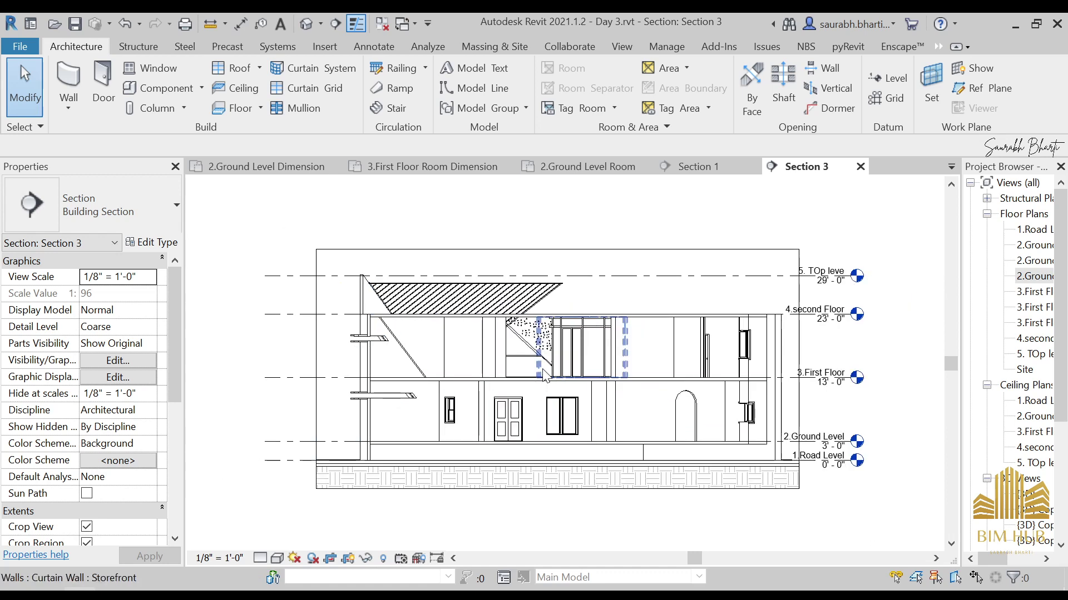
pyautogui.scroll(3, 489, 378)
pyautogui.scroll(-3, 514, 471)
pyautogui.scroll(-2, 484, 456)
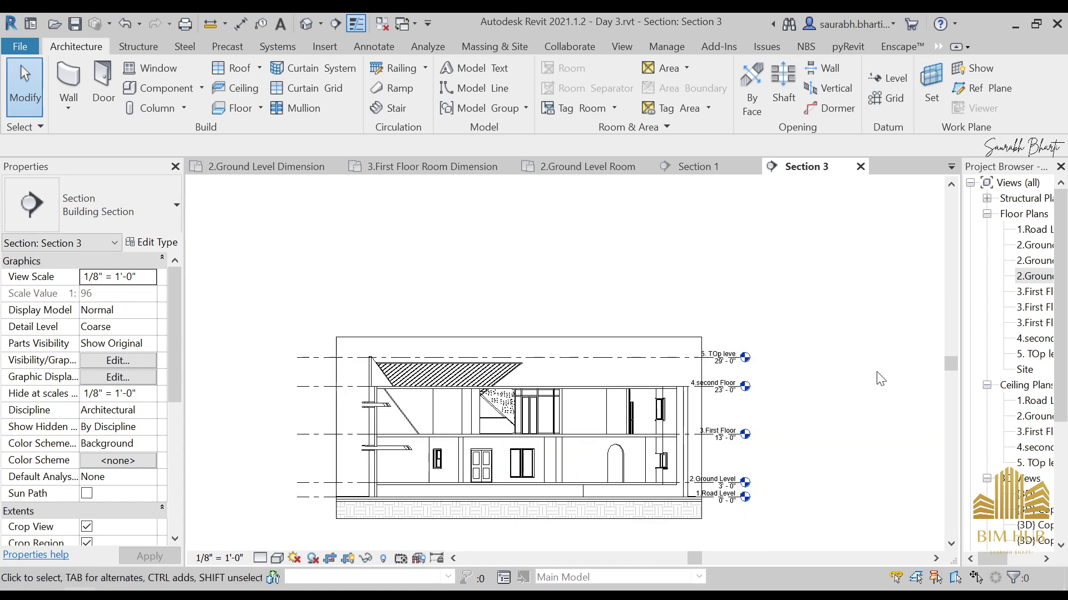
pyautogui.doubleClick(1039, 276)
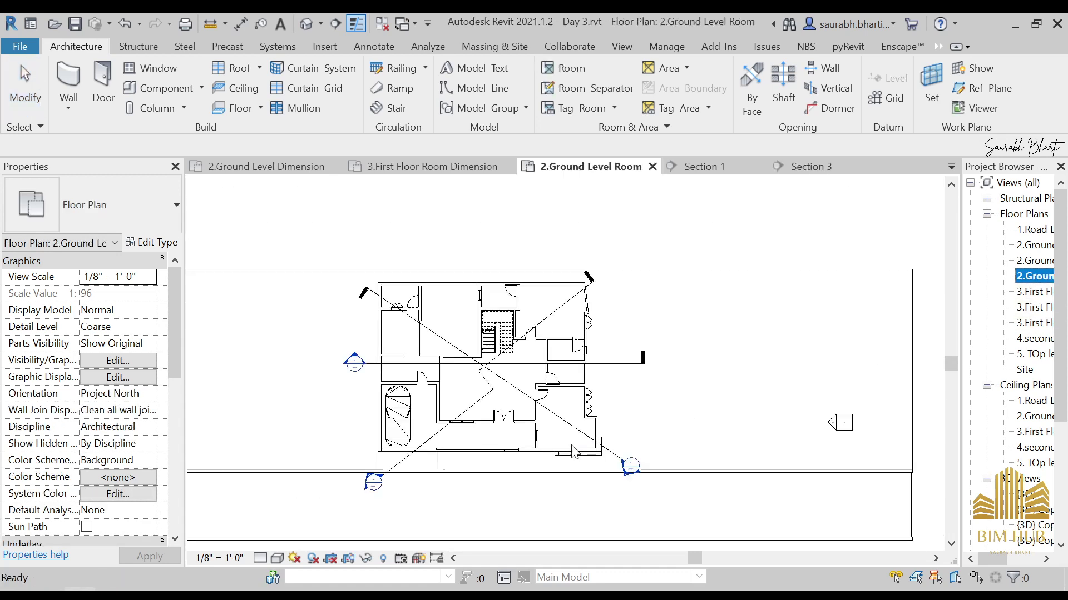
# - Inspect the Section 2 view of the split diagonal section around the staircase, then return to the 2.Ground Level Room plan
pyautogui.click(638, 475)
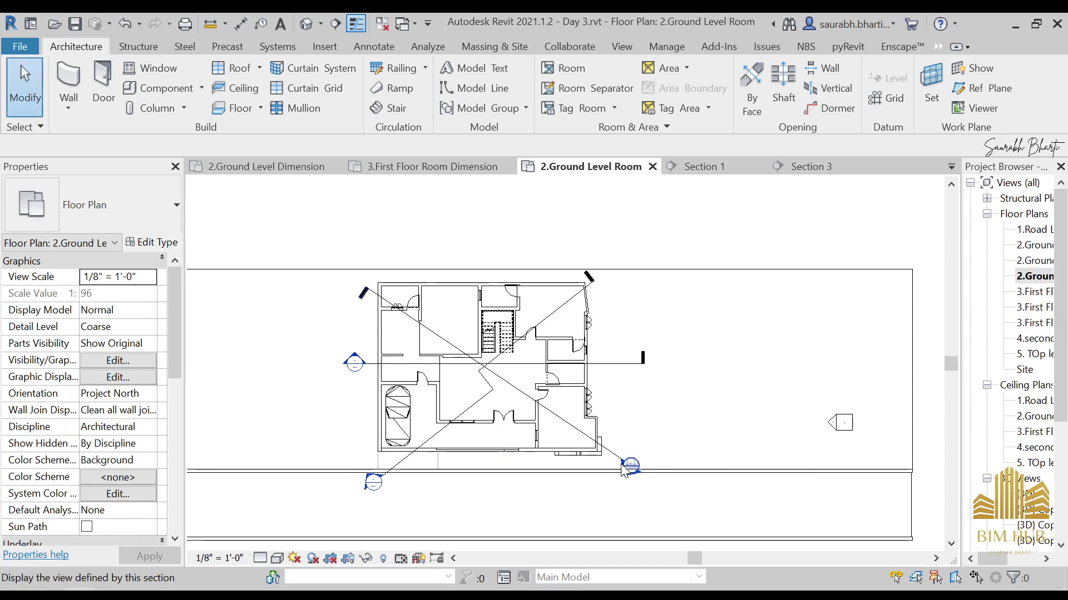
pyautogui.doubleClick(373, 483)
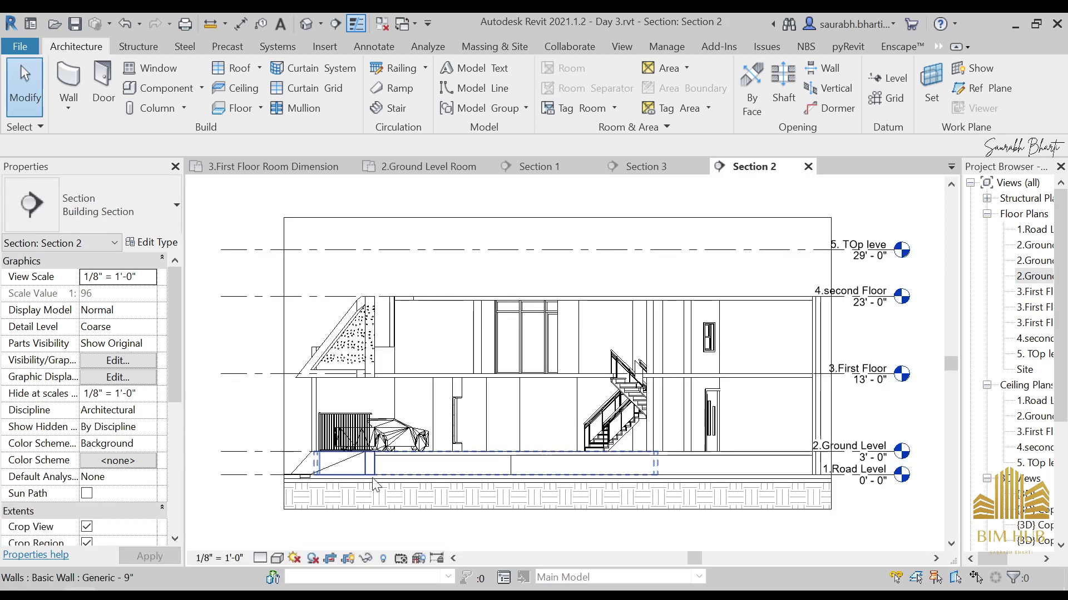
pyautogui.scroll(1, 684, 401)
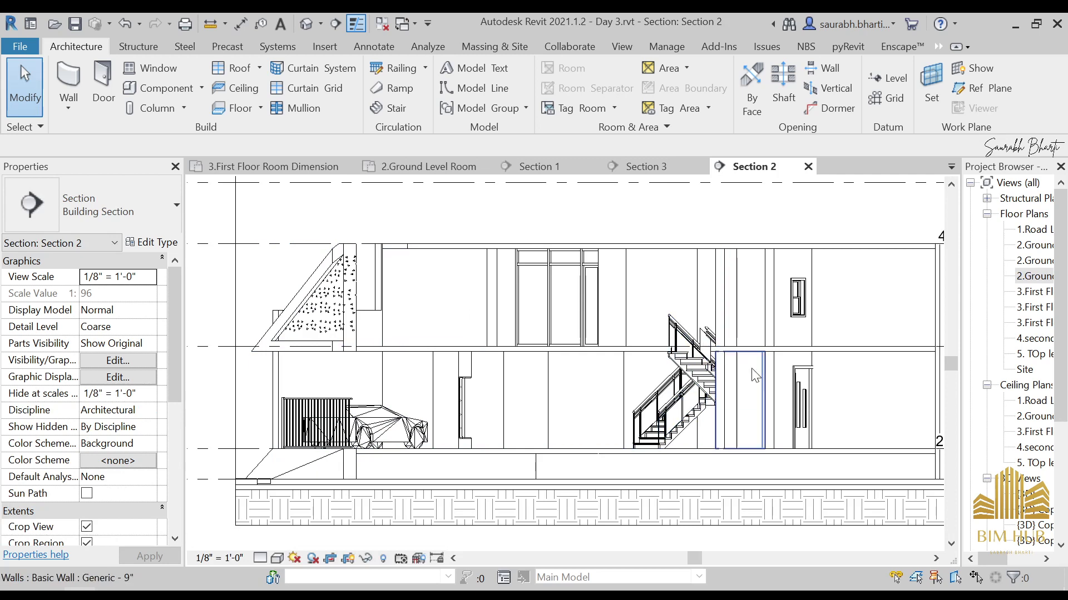
pyautogui.scroll(2, 698, 395)
pyautogui.scroll(1, 698, 392)
pyautogui.scroll(-2, 549, 372)
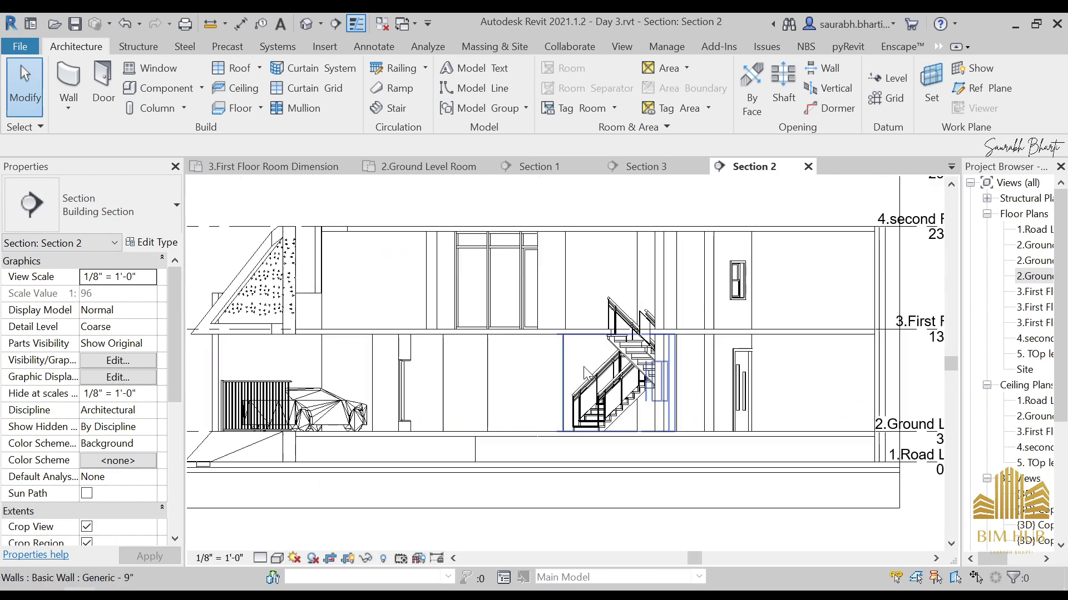
pyautogui.scroll(-2, 549, 372)
pyautogui.doubleClick(1034, 275)
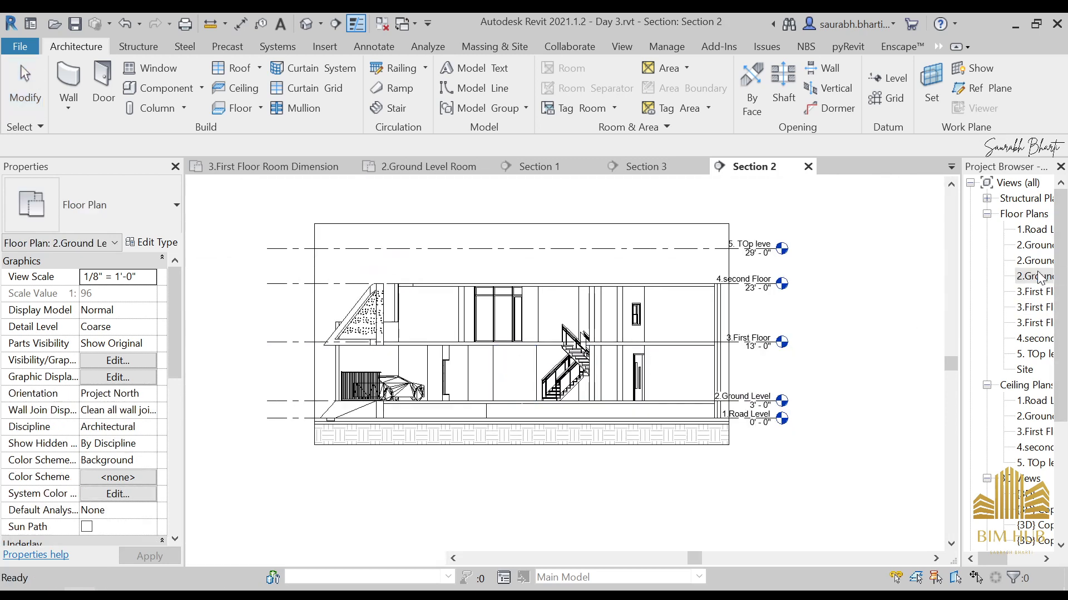
# - Draw a vertical building section along the staircase's edge, from behind the house to just beyond its front wall
pyautogui.scroll(-2, 680, 376)
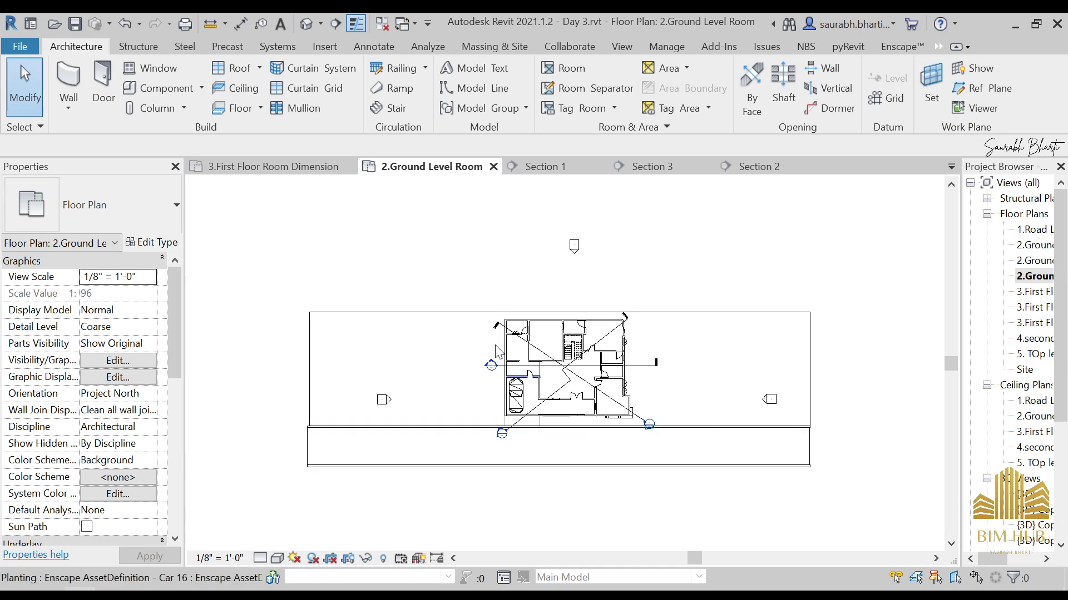
pyautogui.click(335, 24)
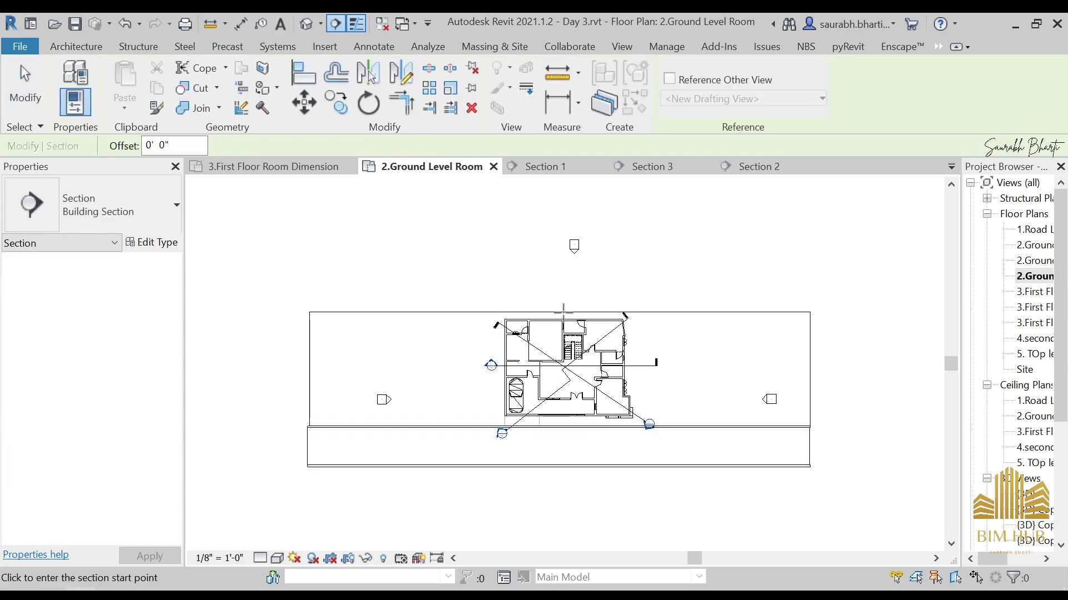
pyautogui.click(564, 276)
pyautogui.click(563, 436)
pyautogui.press('Escape')
pyautogui.press('Escape')
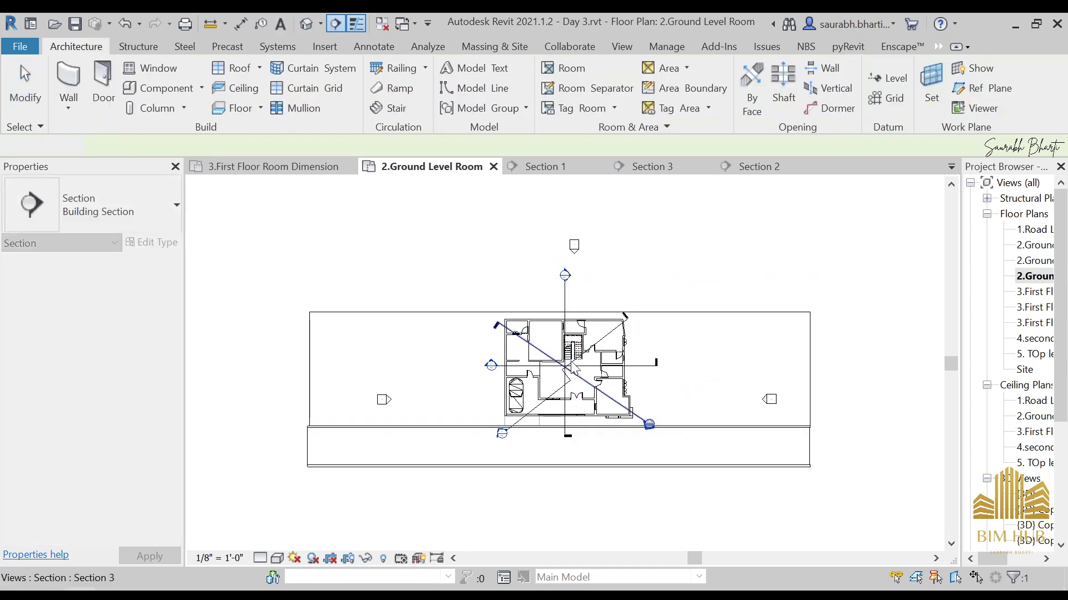
# - Shorten both ends of the vertical section line so they sit just beyond the rear and front walls, and deselect it
pyautogui.scroll(3, 567, 261)
pyautogui.click(563, 310)
pyautogui.moveTo(564, 311); pyautogui.dragTo(562, 356)
pyautogui.moveTo(593, 456); pyautogui.dragTo(619, 343, button='middle')
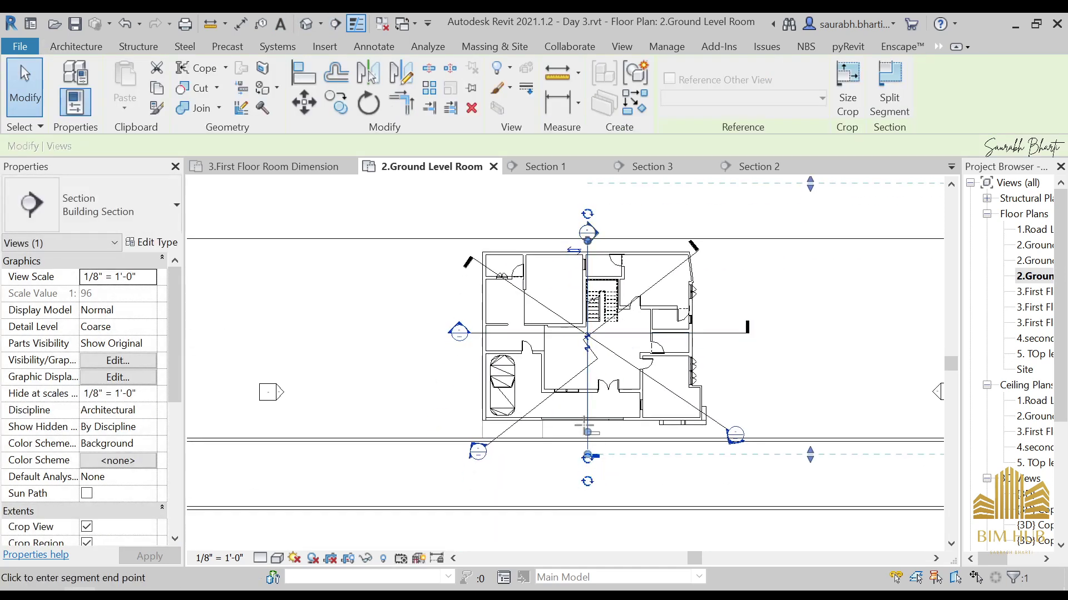
pyautogui.moveTo(584, 427); pyautogui.dragTo(588, 425)
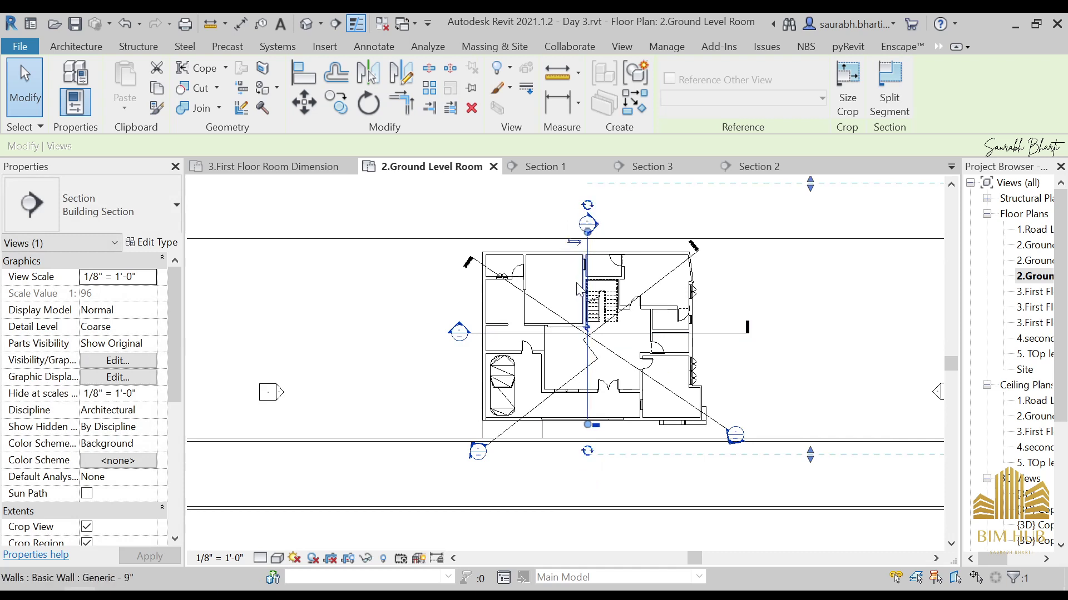
pyautogui.press('Escape')
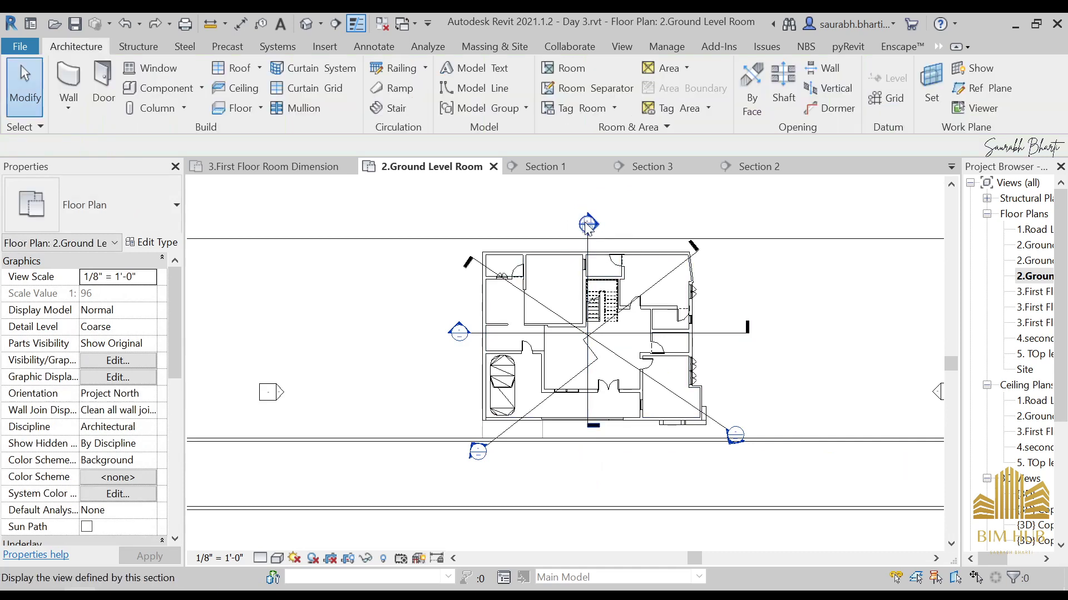
# - Inspect the staircase and the crossing section marker in the Section 4 view, then return to the 2.Ground Level Room plan
pyautogui.doubleClick(588, 224)
pyautogui.scroll(4, 558, 441)
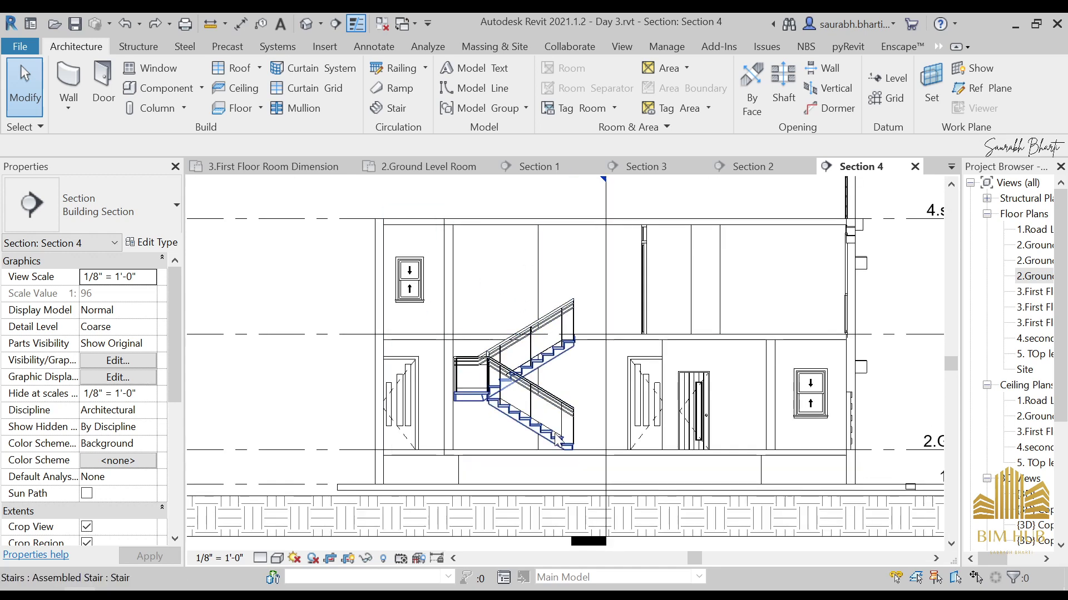
pyautogui.scroll(-4, 556, 441)
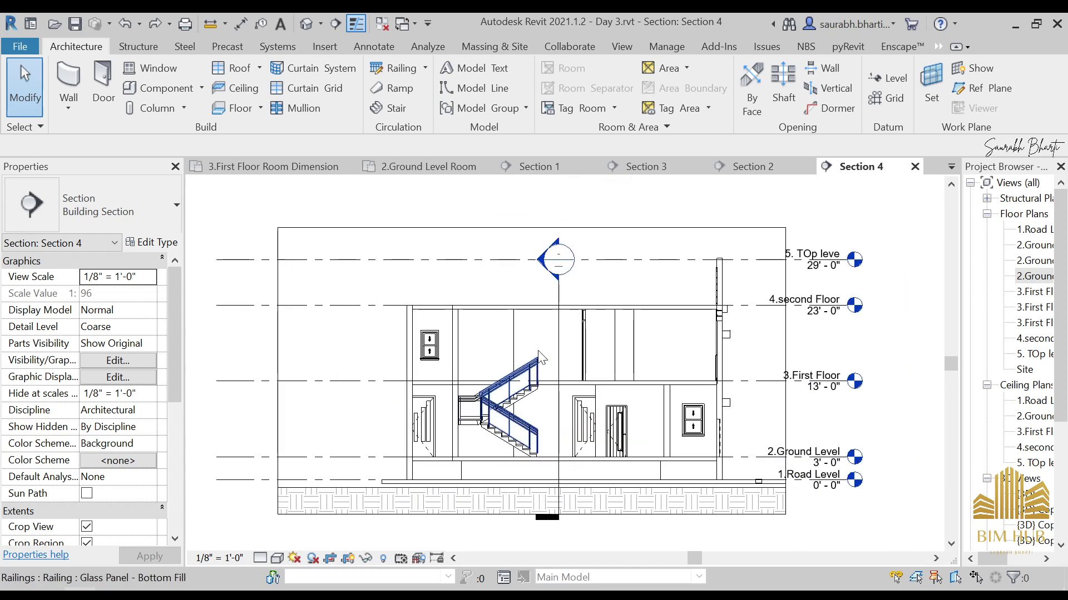
pyautogui.click(559, 281)
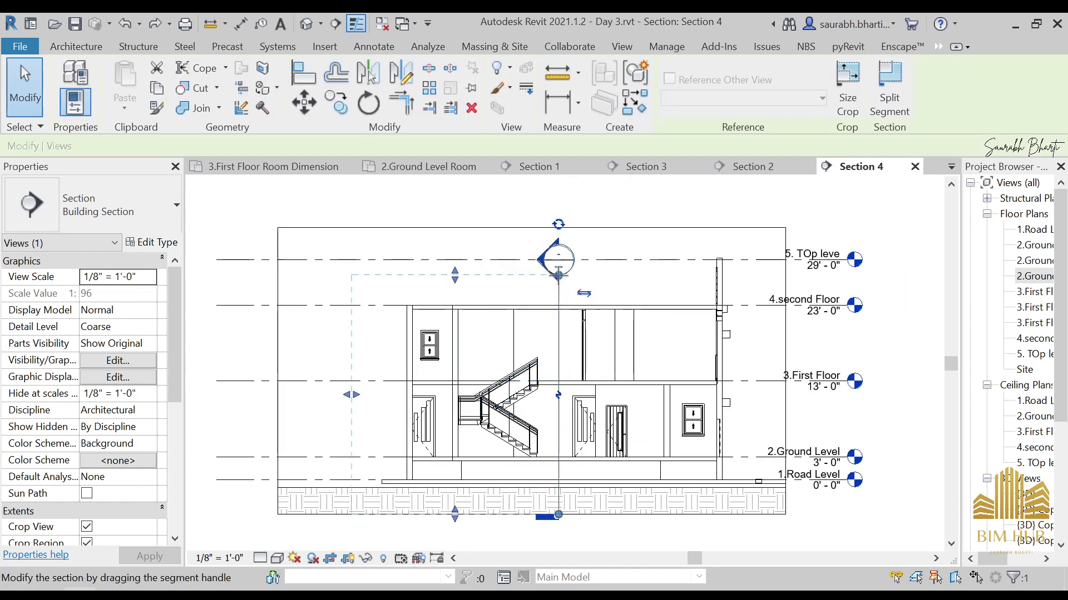
pyautogui.press('Escape')
pyautogui.scroll(-2, 559, 297)
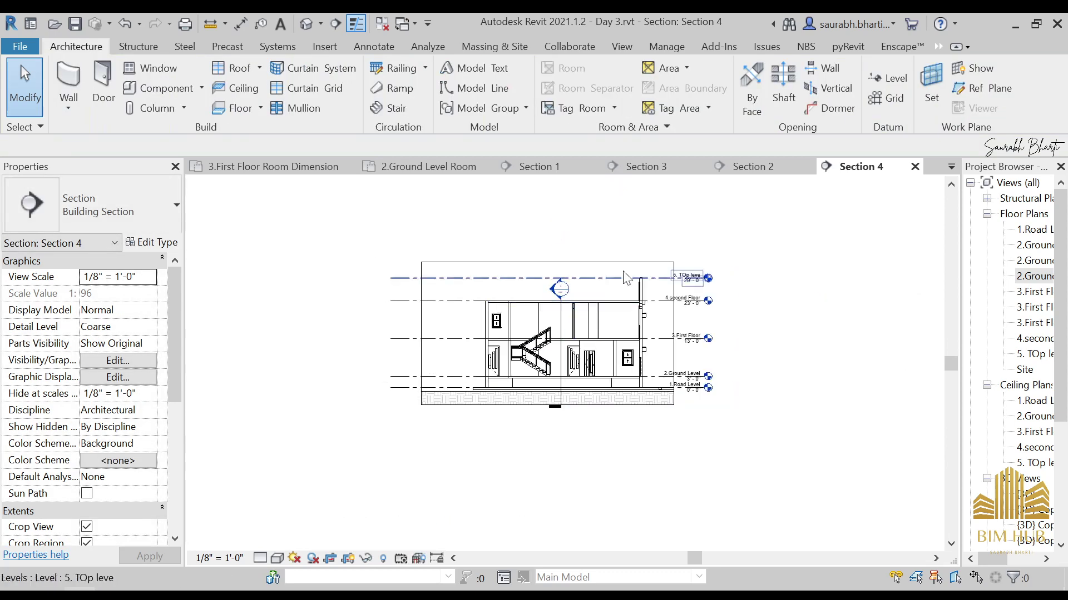
pyautogui.doubleClick(1027, 275)
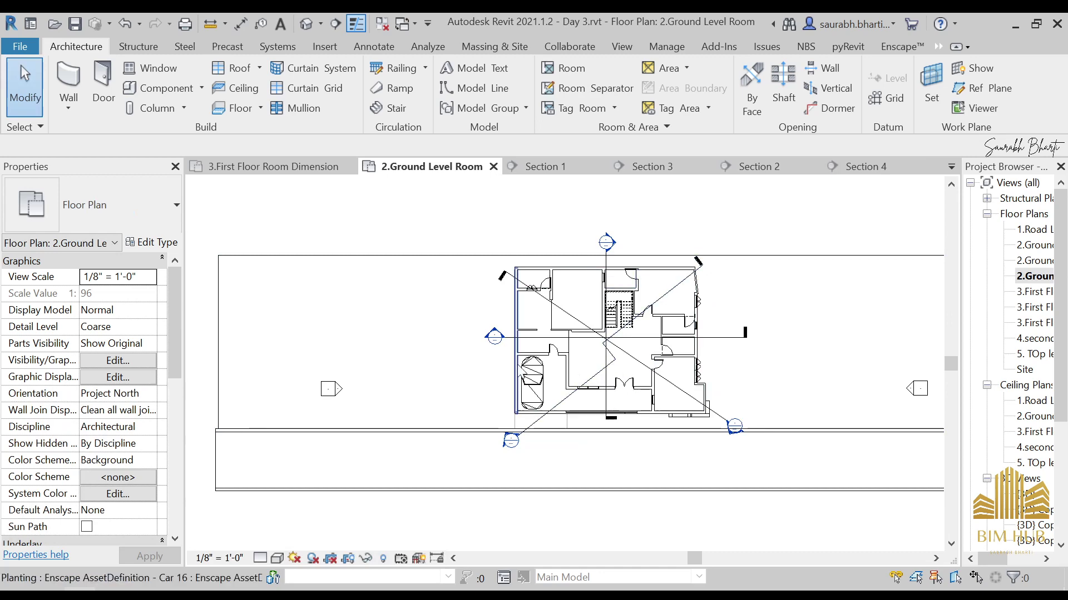
# - Delete the unsplit diagonal section, Section 3, from the ground floor plan
pyautogui.scroll(1, 495, 341)
pyautogui.click(752, 424)
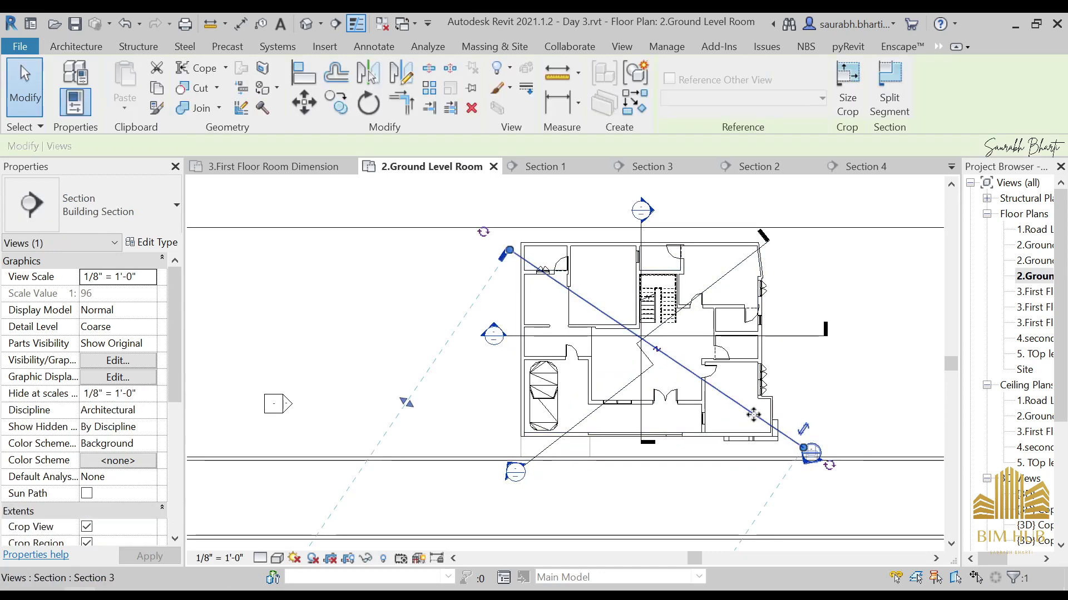
pyautogui.press('Delete')
pyautogui.click(596, 362)
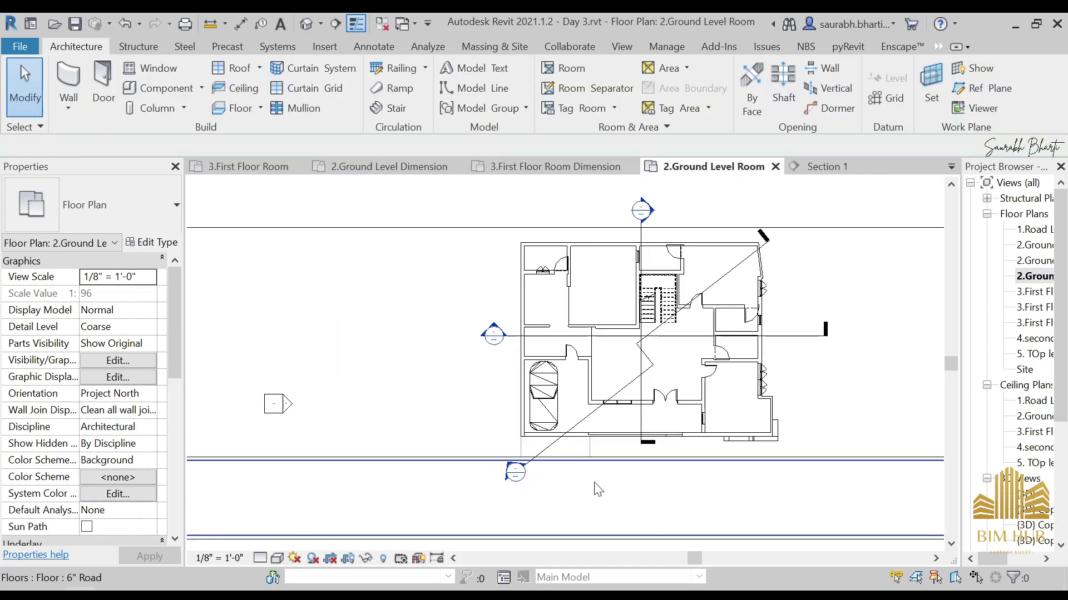
# - Check the Section 1 view of the horizontal section, then return to the 2.Ground Level Room plan
pyautogui.doubleClick(619, 339)
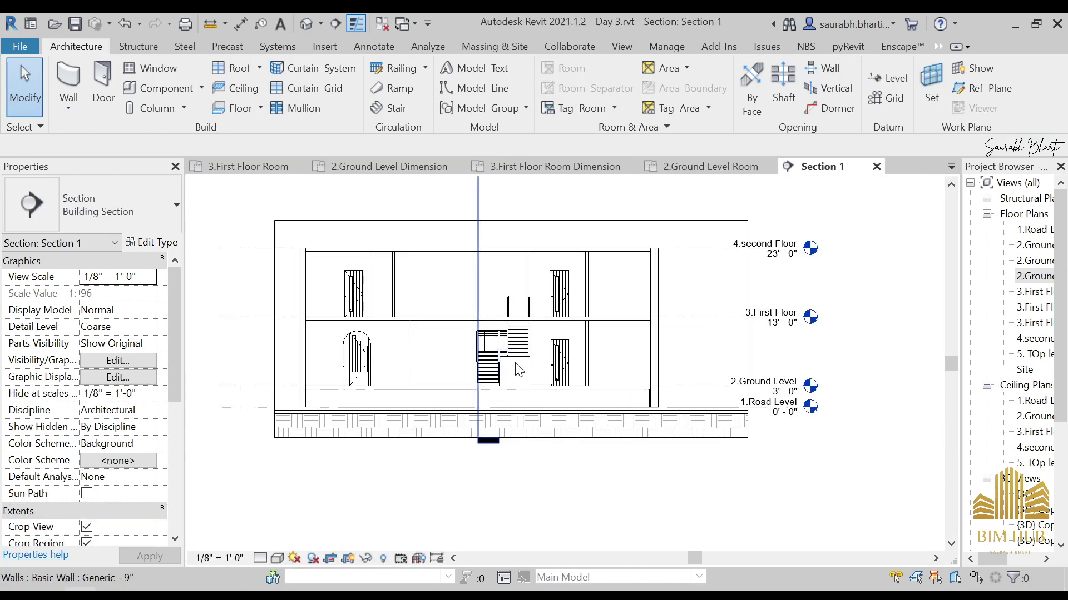
pyautogui.doubleClick(1025, 276)
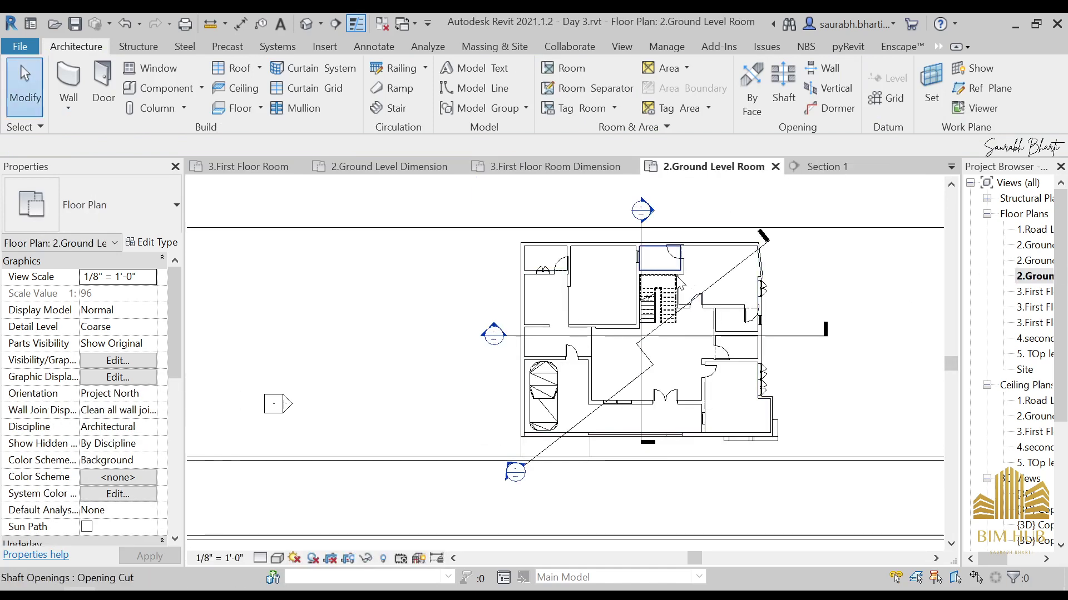
pyautogui.scroll(-4, 1033, 451)
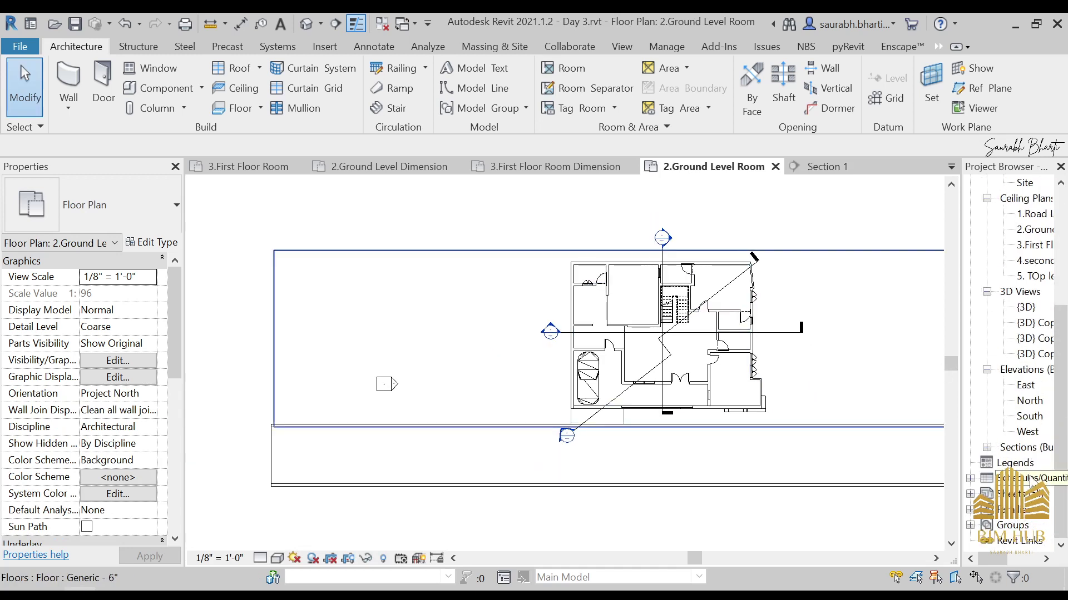
# - Rename the unnamed sheet A101 as Floor Plan
pyautogui.click(1009, 494)
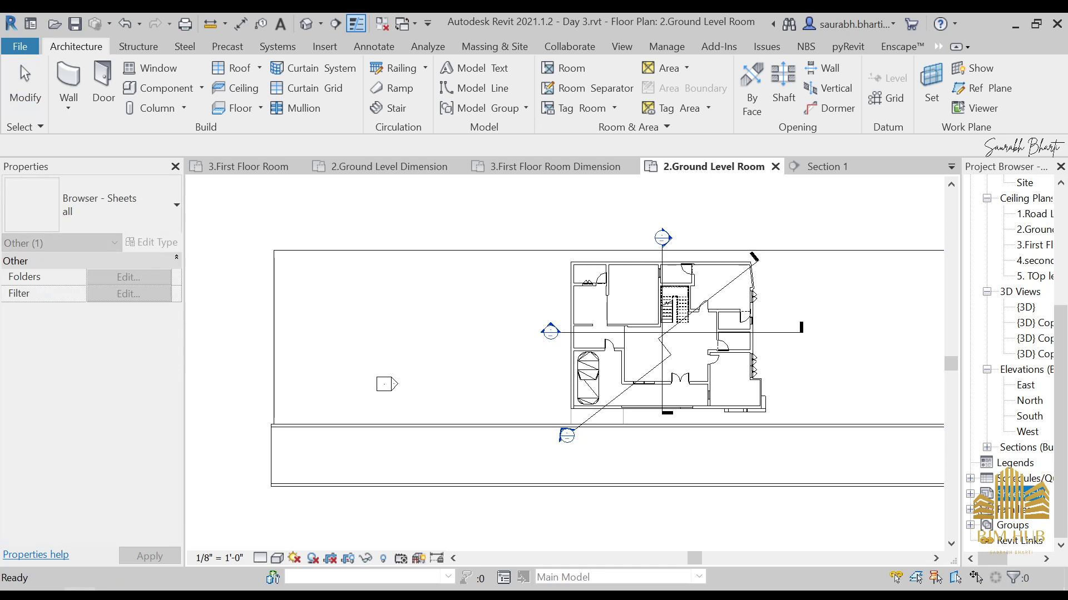
pyautogui.click(1038, 511)
pyautogui.rightClick(1040, 519)
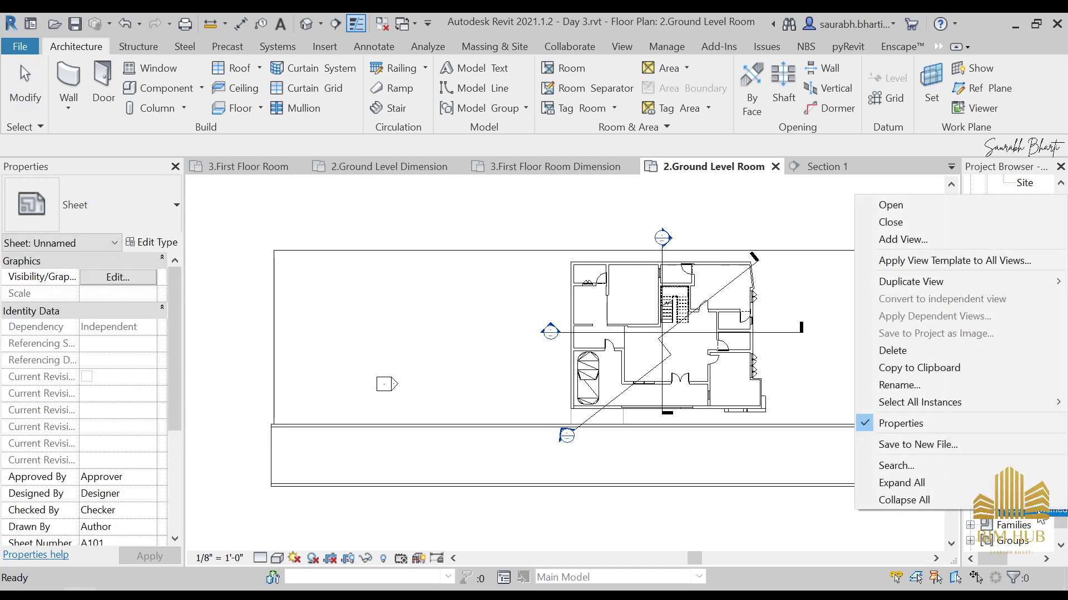
pyautogui.press('Escape')
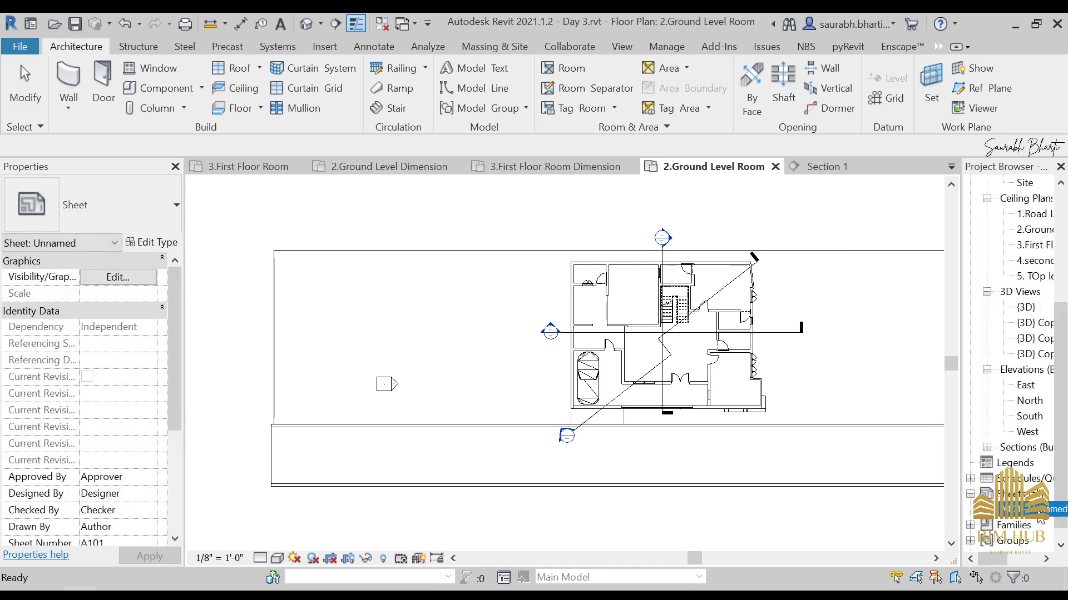
pyautogui.press('F2')
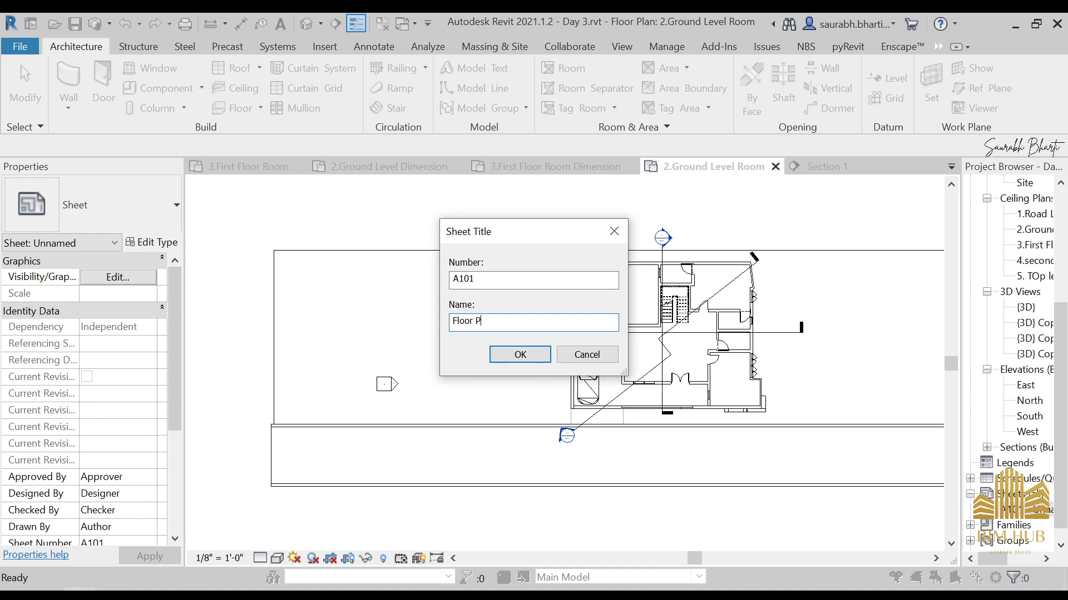
pyautogui.write('n')
pyautogui.press('Return')
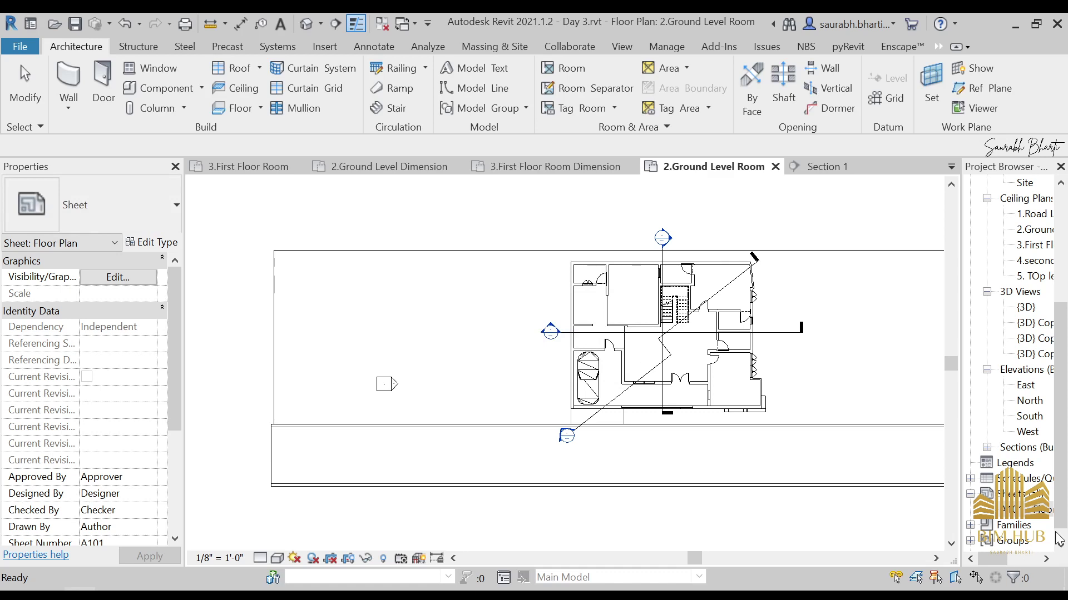
# - View the A101 - Floor Plan sheet, then reopen the 2.Ground Level Room plan
pyautogui.doubleClick(1038, 510)
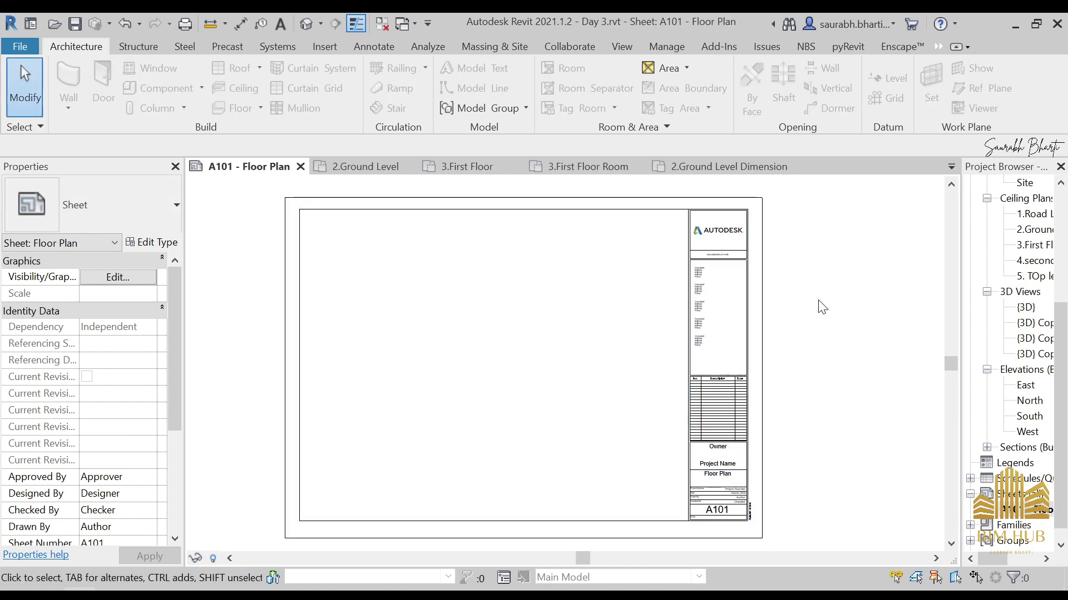
pyautogui.scroll(4, 1054, 278)
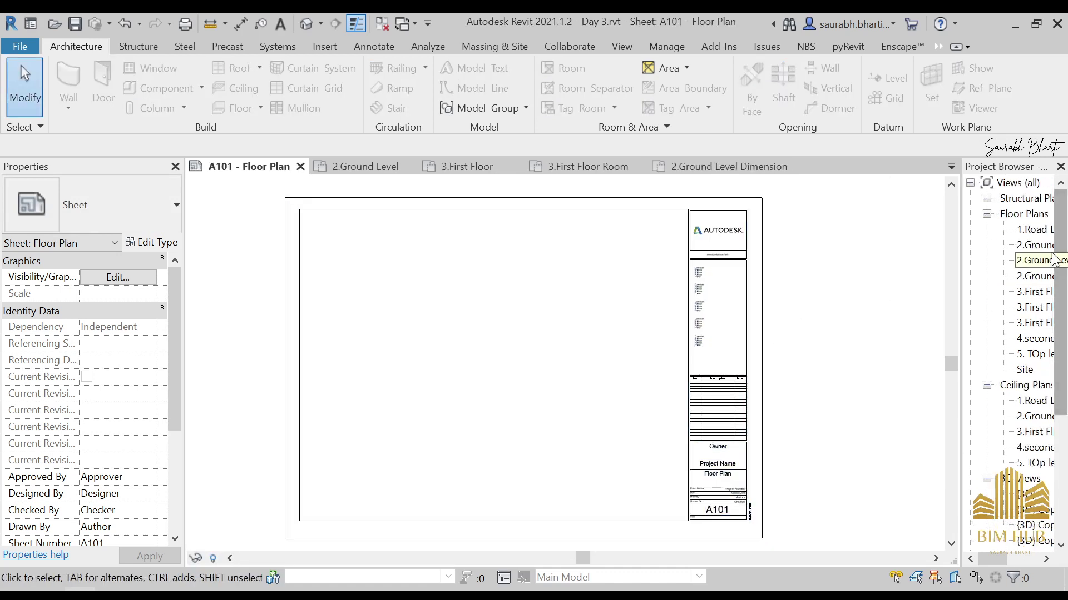
pyautogui.click(1040, 261)
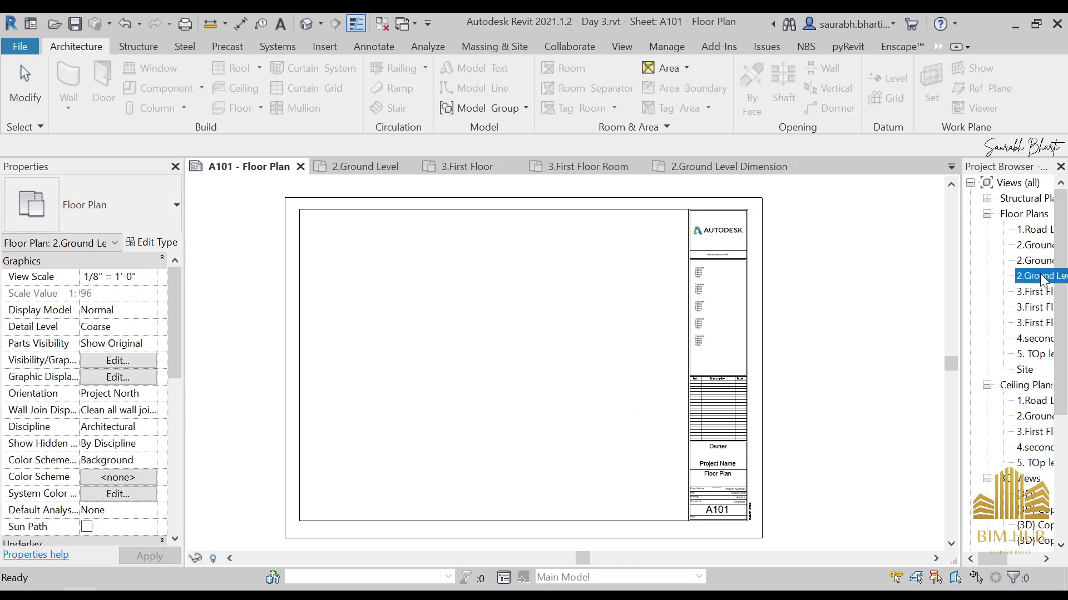
pyautogui.doubleClick(1041, 276)
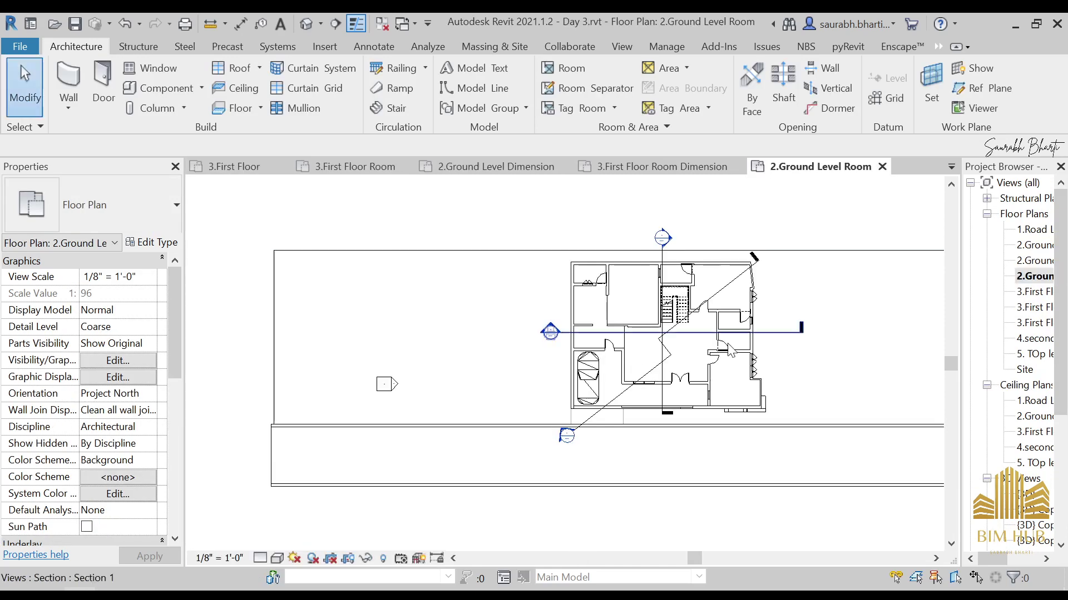
# - Review the 2.Ground Level Dimension plan with its room legend, then reopen the 2.Ground Level Room plan
pyautogui.doubleClick(1031, 261)
pyautogui.scroll(-3, 711, 306)
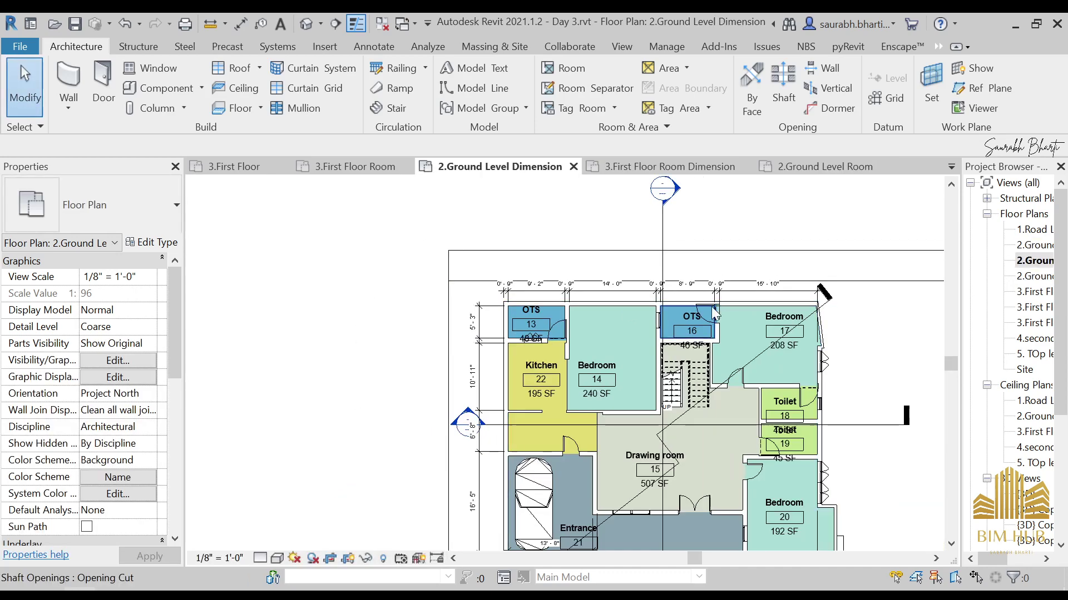
pyautogui.scroll(-3, 741, 342)
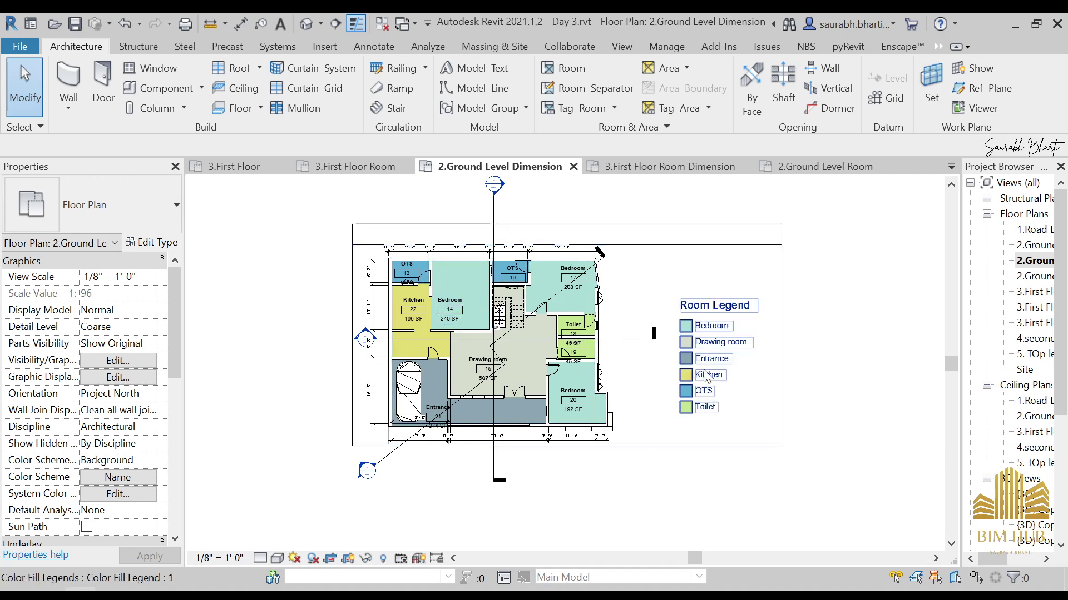
pyautogui.scroll(-3, 1036, 478)
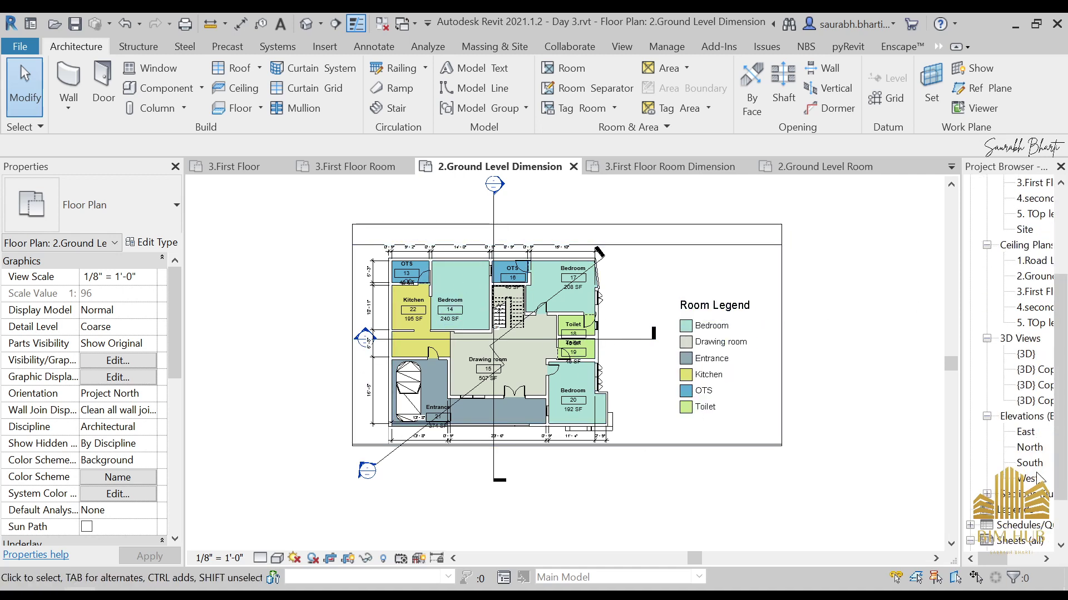
pyautogui.scroll(3, 1009, 457)
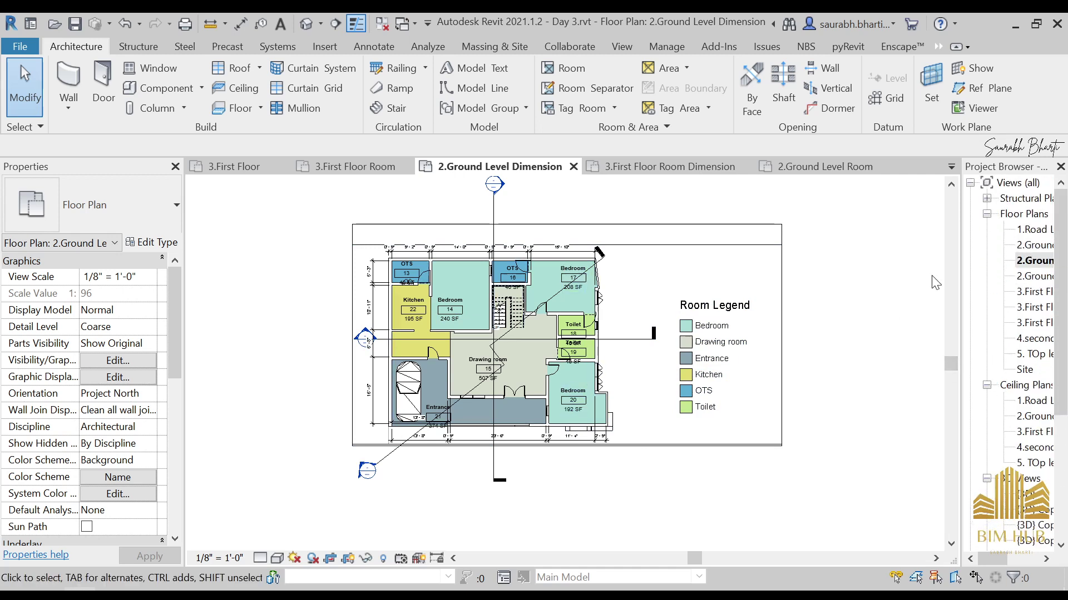
pyautogui.doubleClick(1035, 276)
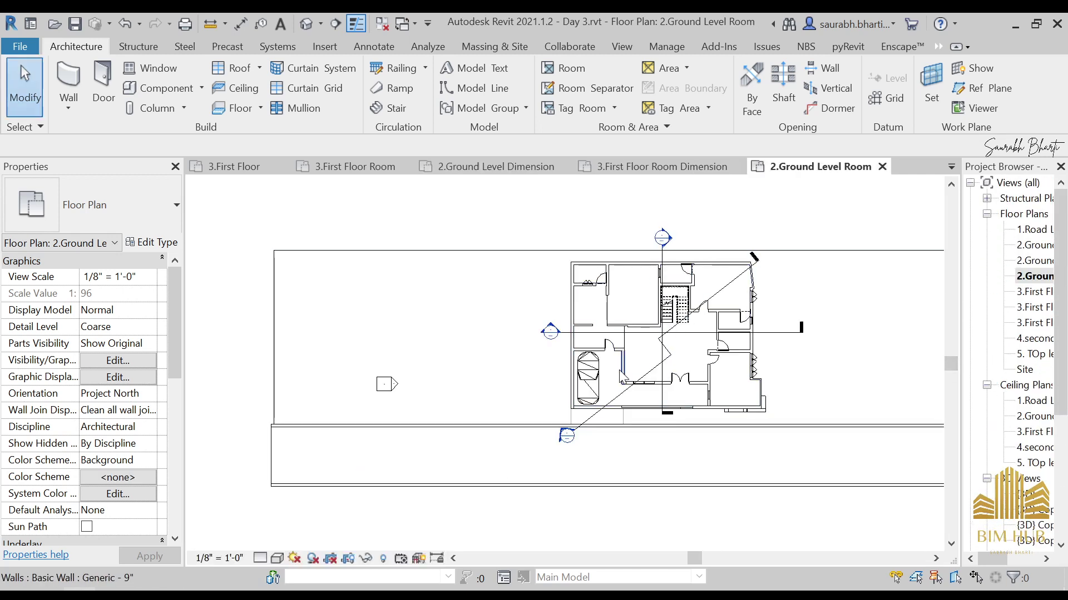
# - Open sheet A101 - Floor Plan and place the 2.Ground Level Dimension view in the sheet's upper-left area
pyautogui.scroll(-4, 1021, 344)
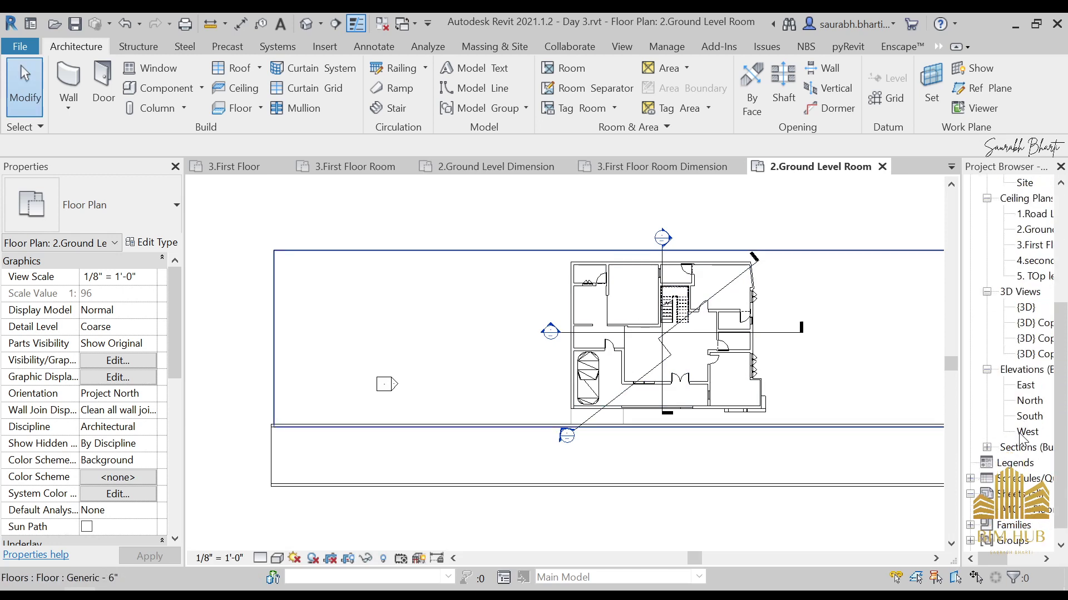
pyautogui.doubleClick(1031, 510)
pyautogui.scroll(5, 1041, 261)
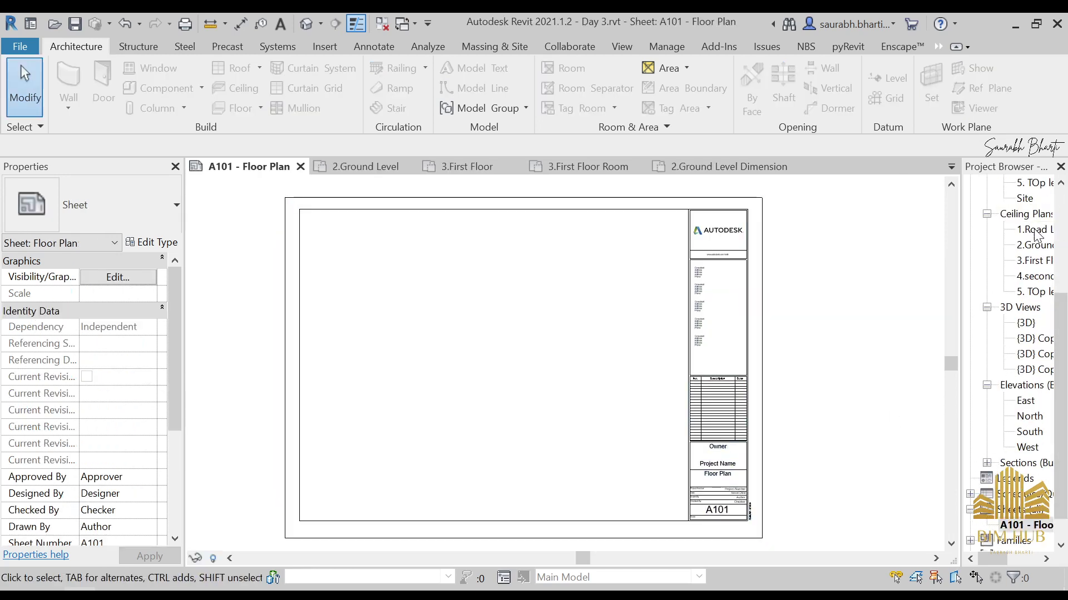
pyautogui.click(1040, 260)
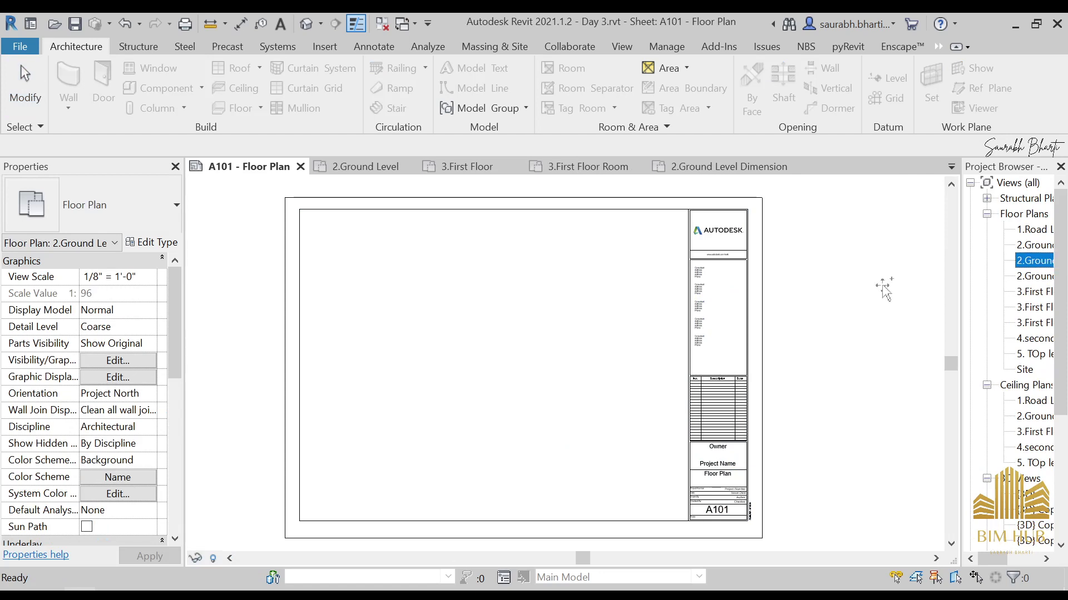
pyautogui.moveTo(501, 291); pyautogui.dragTo(481, 300)
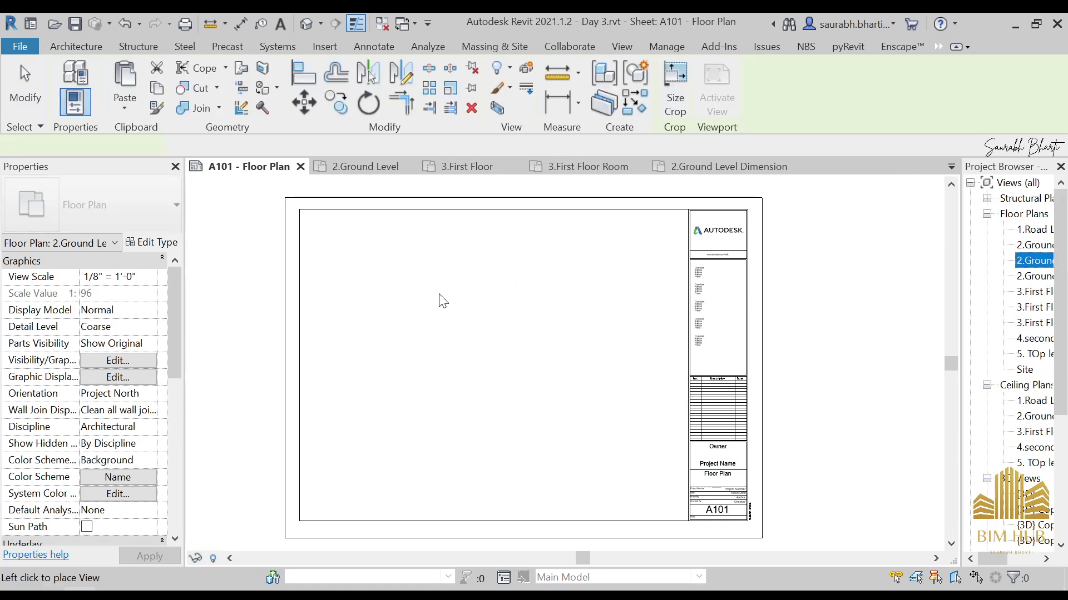
pyautogui.click(388, 287)
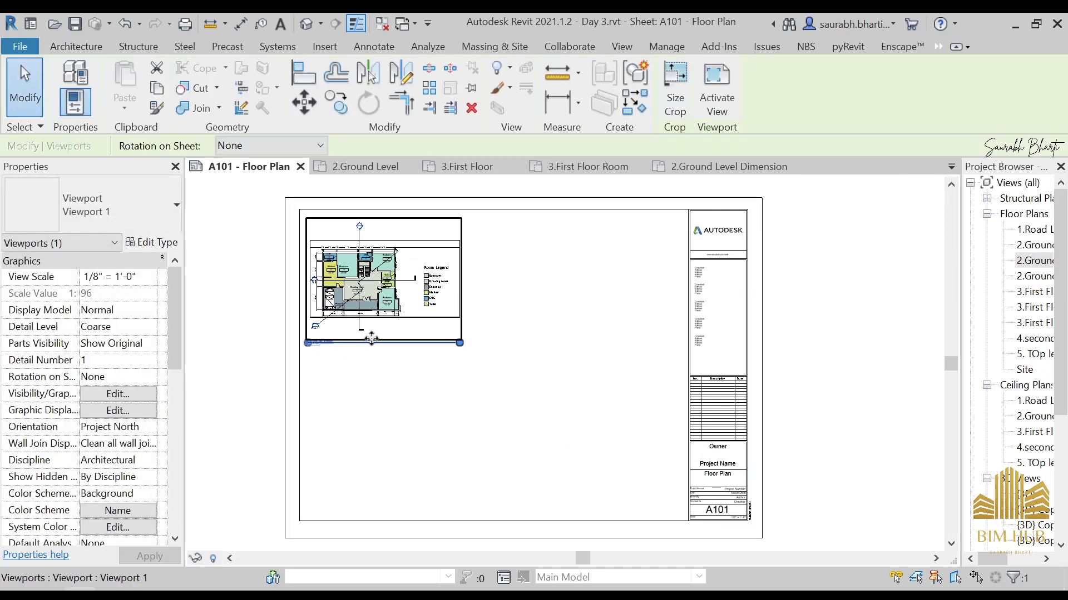
pyautogui.press('Escape')
# - Inspect the section lines in the placed viewport, then open its source view, 2.Ground Level Dimension
pyautogui.scroll(3, 355, 240)
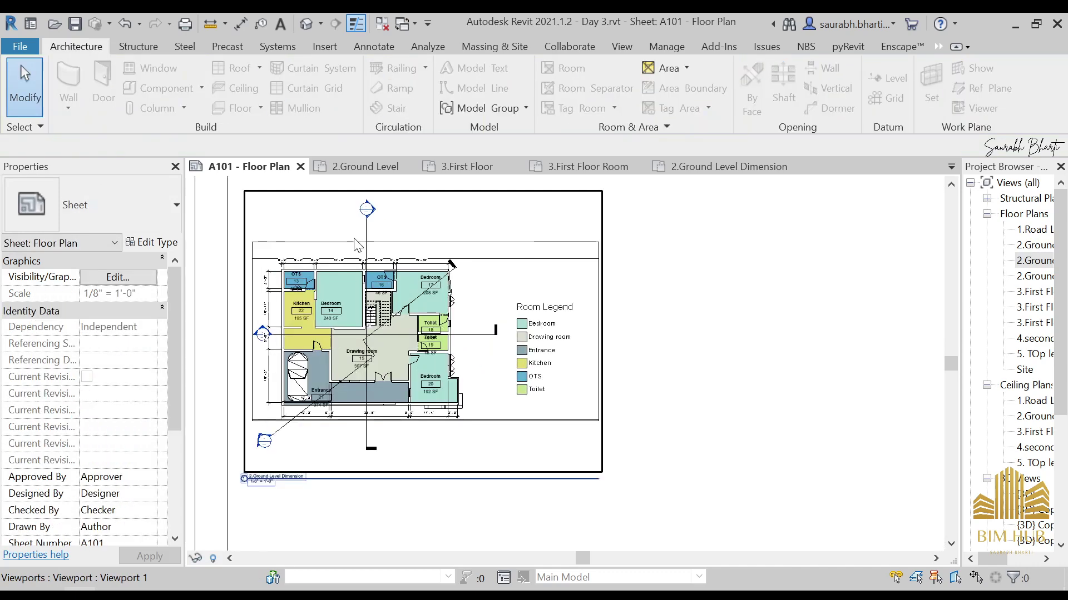
pyautogui.click(362, 239)
pyautogui.scroll(3, 359, 228)
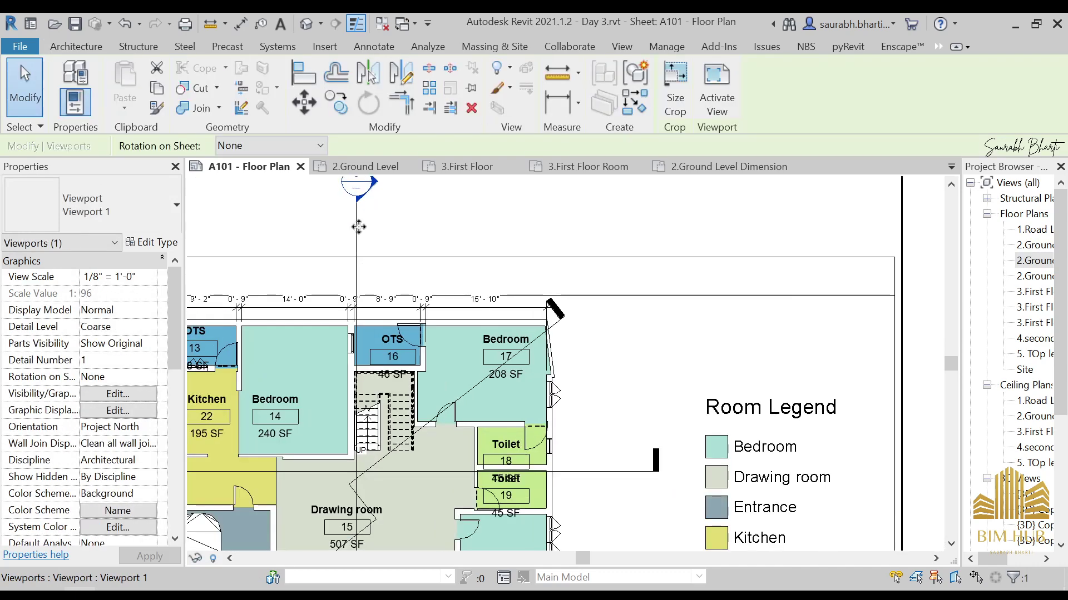
pyautogui.press('Escape')
pyautogui.doubleClick(359, 235)
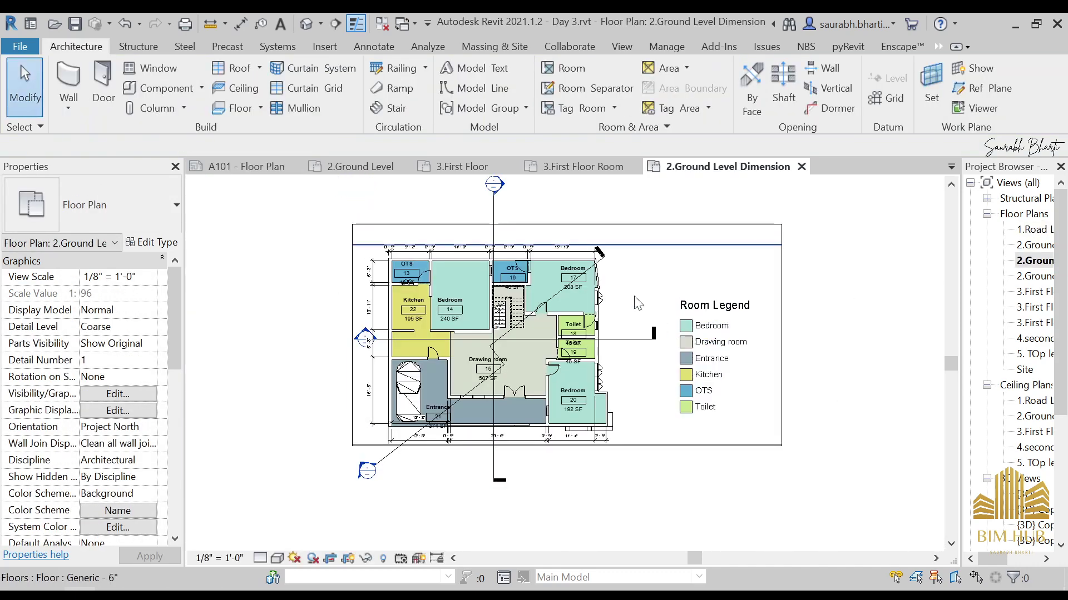
# - Temporarily hide the vertical, horizontal and diagonal section lines in the 2.Ground Level Dimension plan
pyautogui.click(494, 216)
pyautogui.click(501, 339)
pyautogui.keyDown('ctrl'); pyautogui.click(494, 233); pyautogui.keyUp('ctrl')
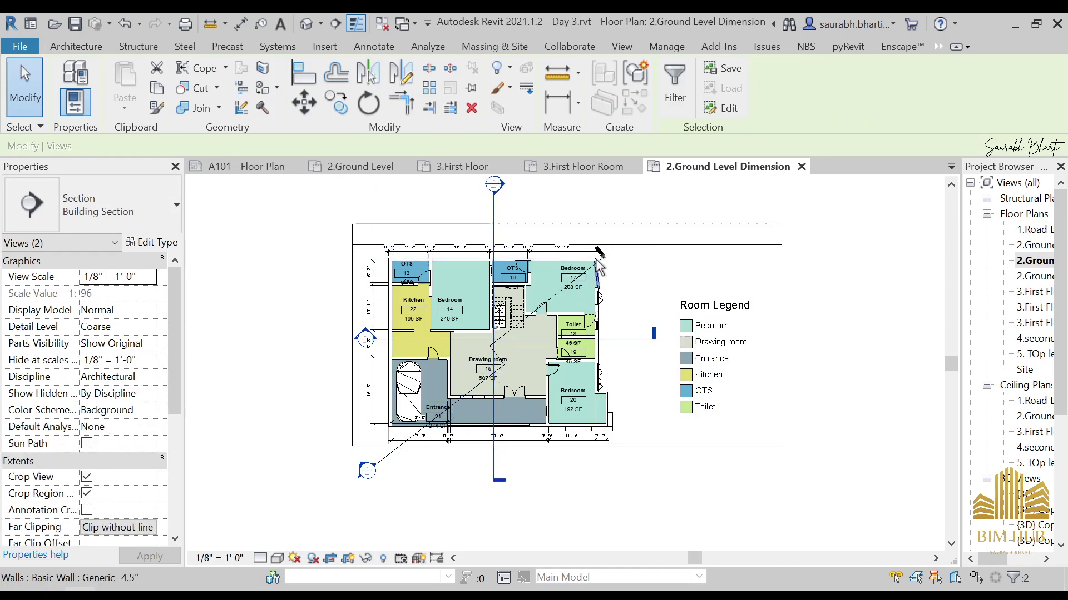
pyautogui.scroll(3, 427, 441)
pyautogui.keyDown('ctrl'); pyautogui.click(346, 468); pyautogui.keyUp('ctrl')
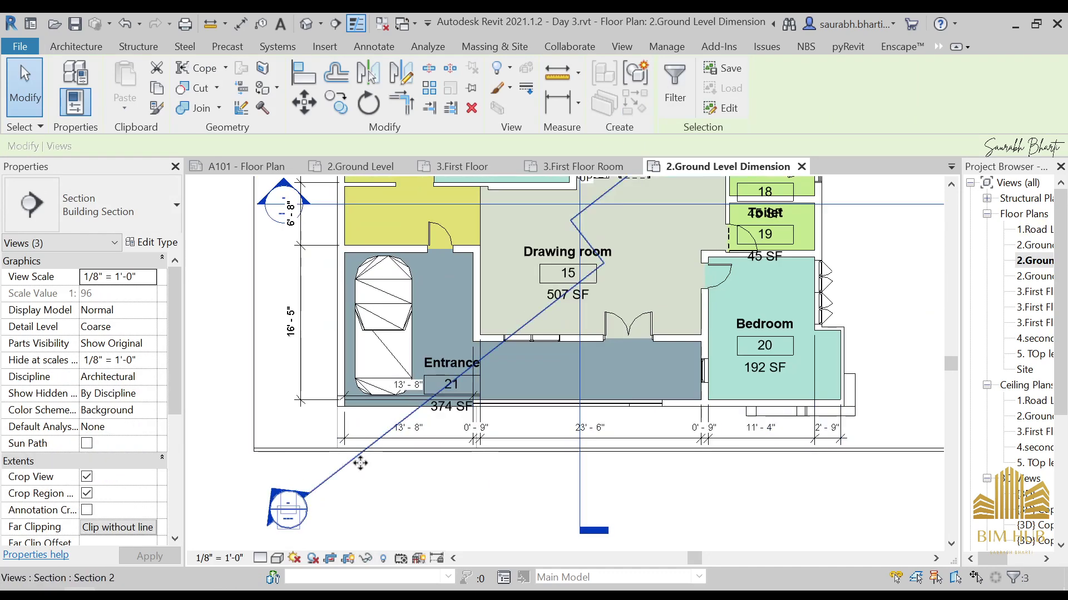
pyautogui.press('h')
pyautogui.press('h')
pyautogui.scroll(-4, 741, 360)
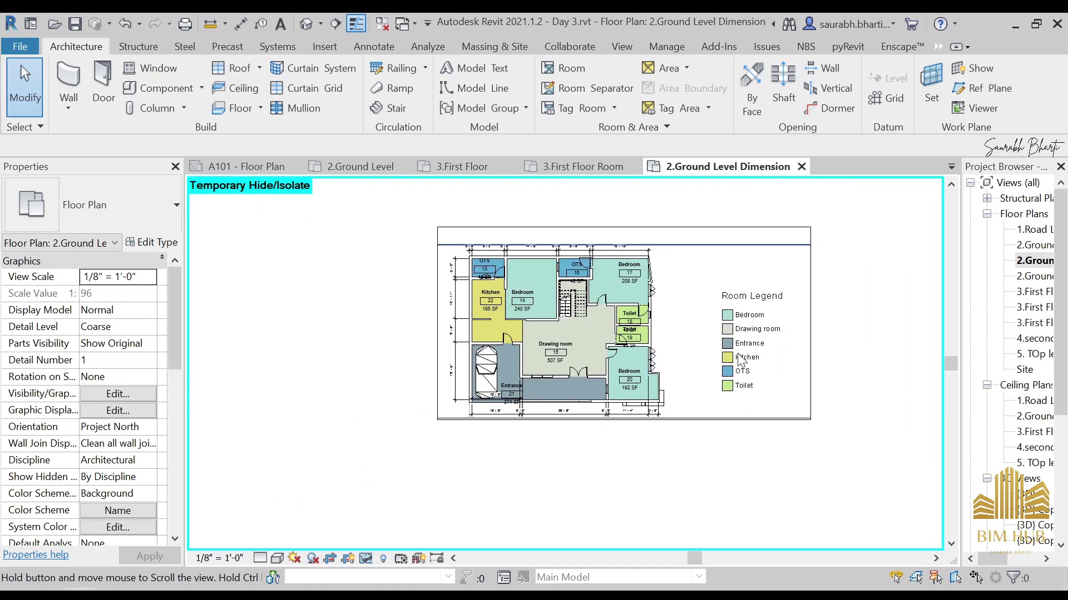
# - Turn on Annotation Crop for the 2.Ground Level Dimension view
pyautogui.scroll(2, 741, 360)
pyautogui.click(345, 350)
pyautogui.press('Escape')
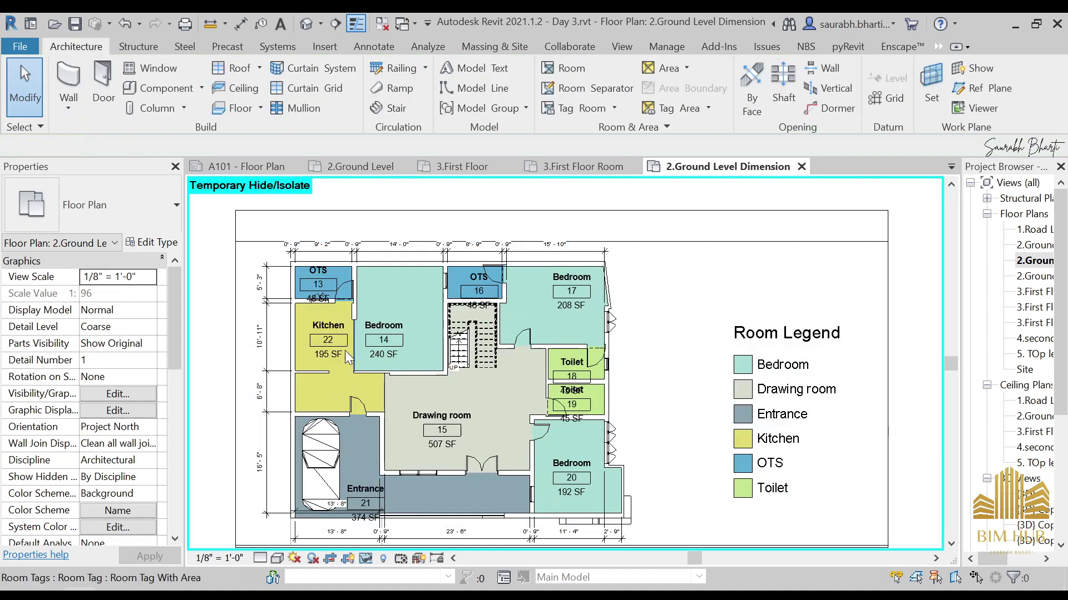
pyautogui.scroll(-5, 72, 416)
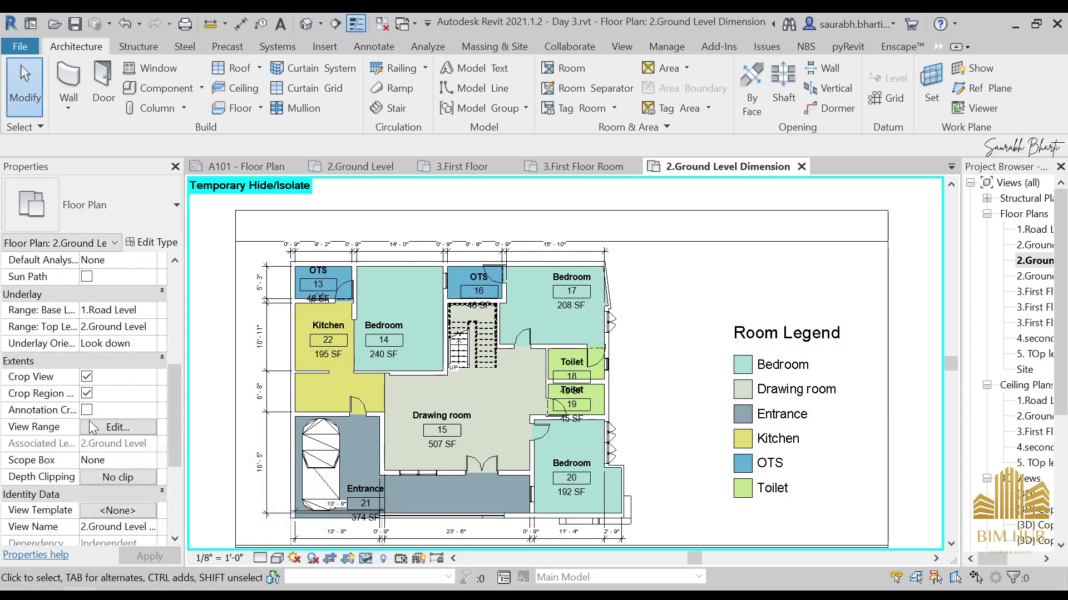
pyautogui.scroll(-3, 389, 381)
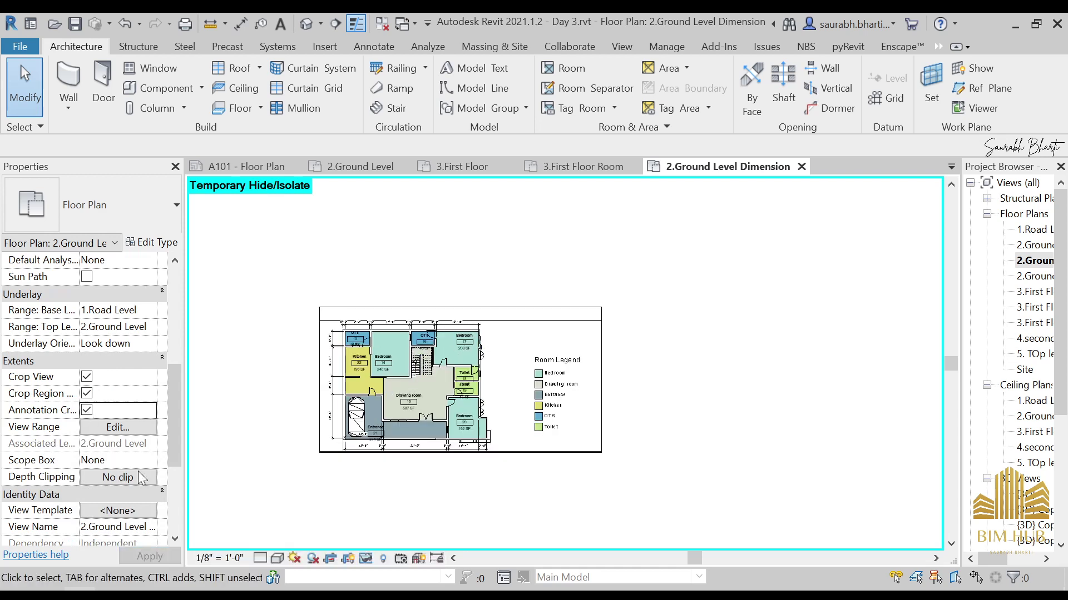
pyautogui.click(356, 389)
pyautogui.scroll(2, 302, 392)
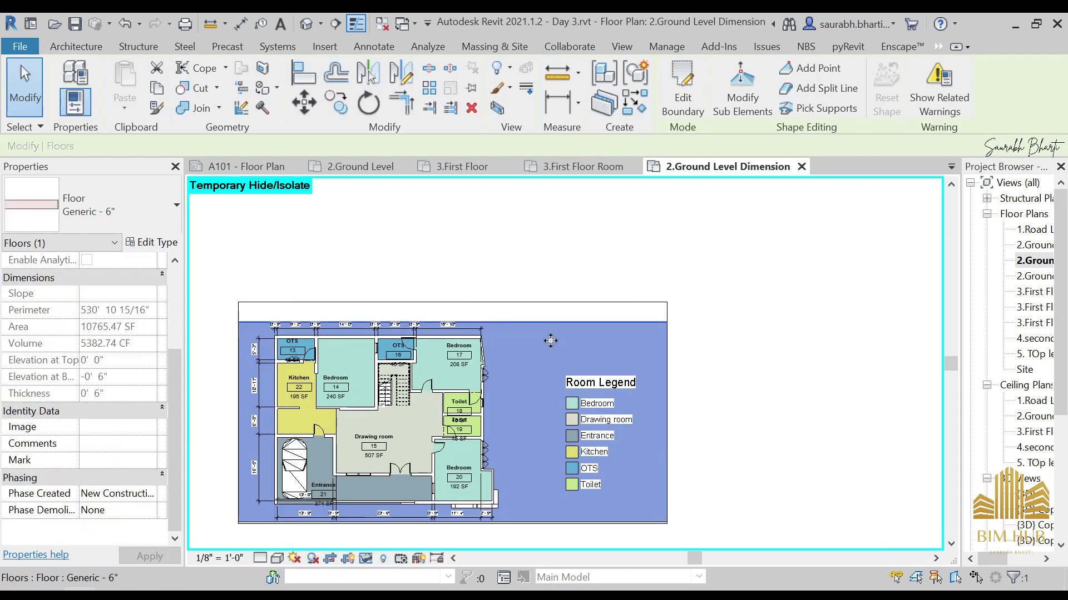
pyautogui.press('Escape')
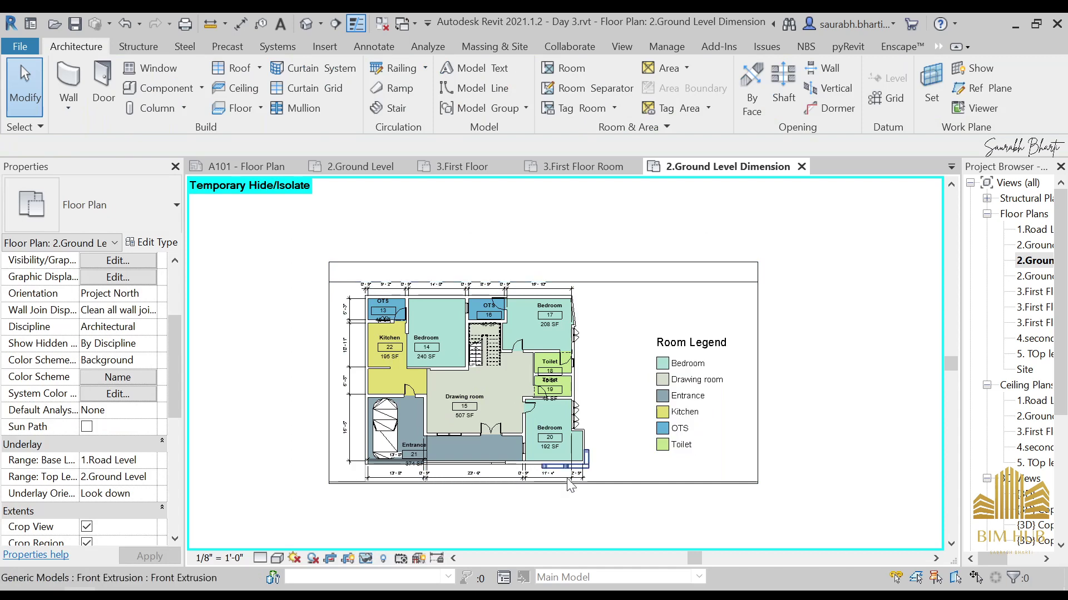
# - Select the plan's crop region and bring the upper annotation crop boundary closer to the model crop
pyautogui.scroll(-1, 581, 453)
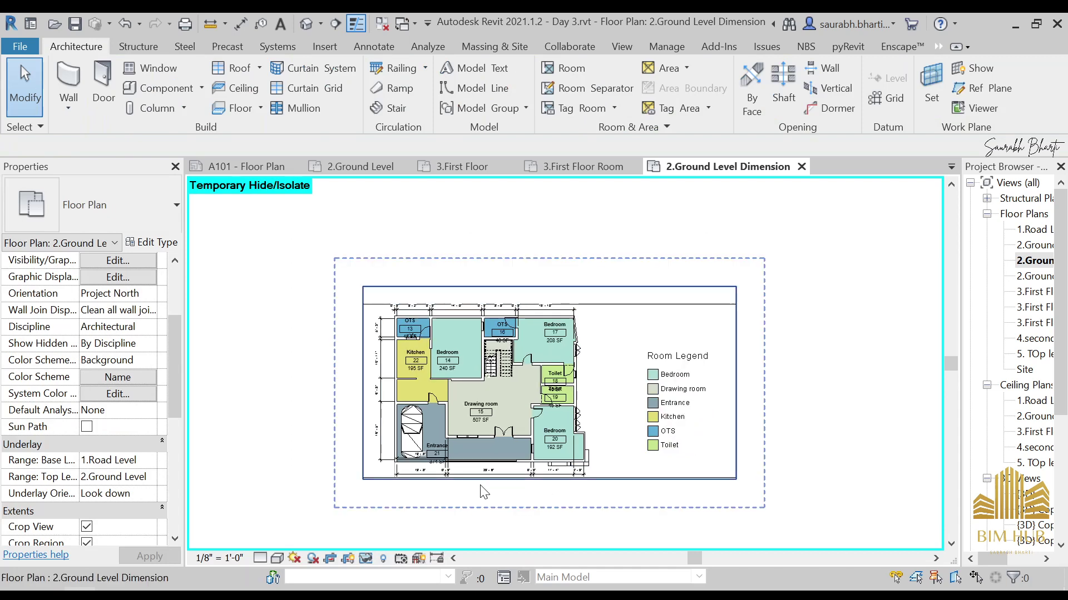
pyautogui.click(479, 484)
pyautogui.moveTo(547, 260)
pyautogui.mouseDown()
pyautogui.moveTo(541, 326)
pyautogui.moveTo(541, 271)
pyautogui.mouseUp()
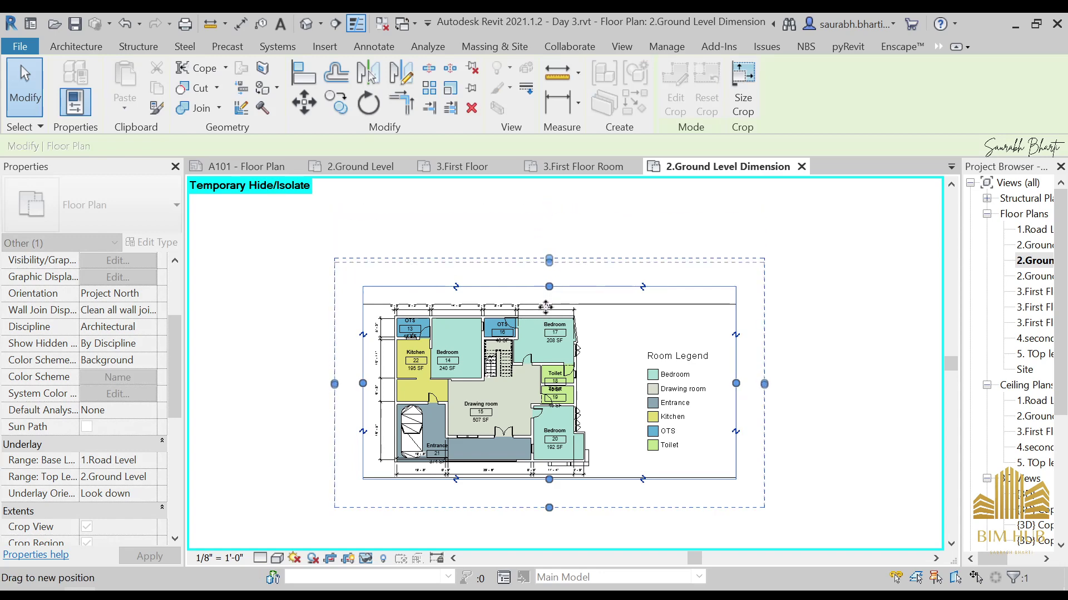
pyautogui.moveTo(511, 304); pyautogui.dragTo(469, 317)
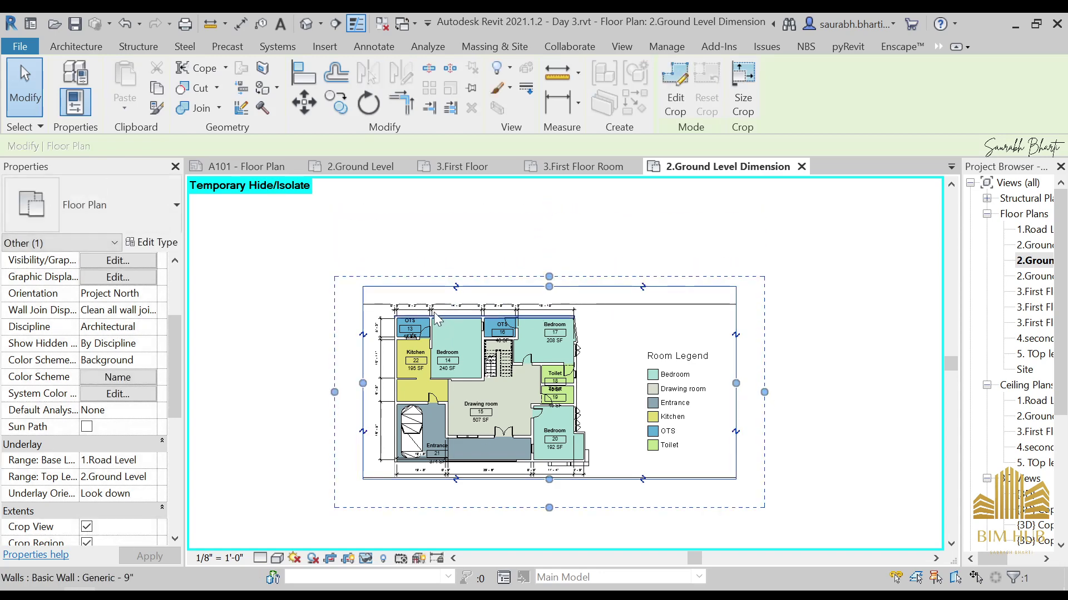
# - Try lowering the upper model crop edge into the upper rooms while keeping the annotation crop boundary above the dimensions
pyautogui.scroll(3, 550, 283)
pyautogui.moveTo(552, 282)
pyautogui.mouseDown()
pyautogui.moveTo(551, 360)
pyautogui.moveTo(552, 273)
pyautogui.mouseUp()
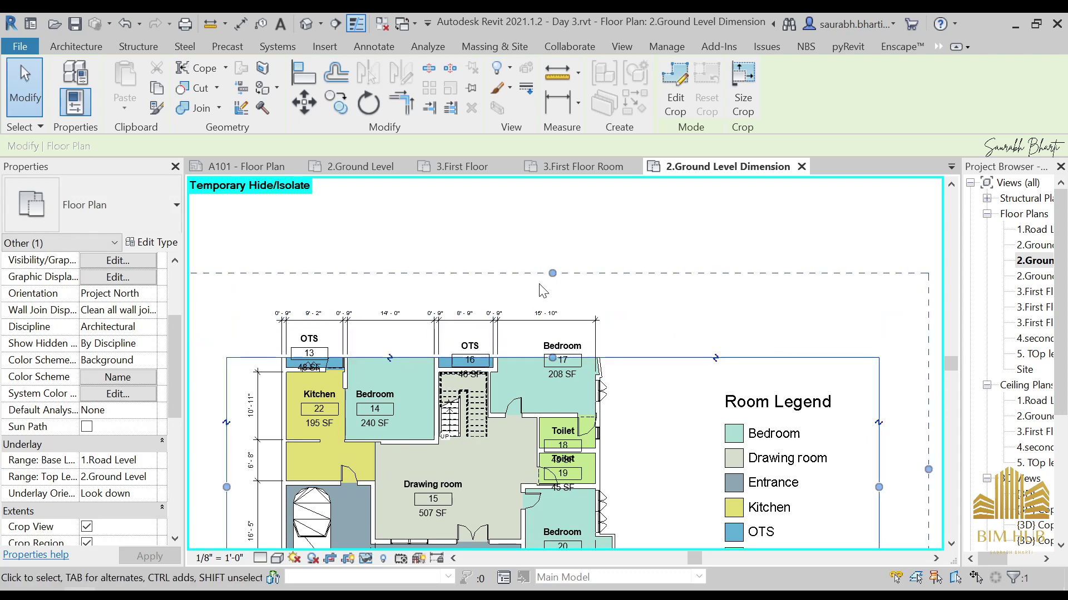
pyautogui.scroll(2, 533, 345)
pyautogui.moveTo(559, 360); pyautogui.dragTo(559, 378)
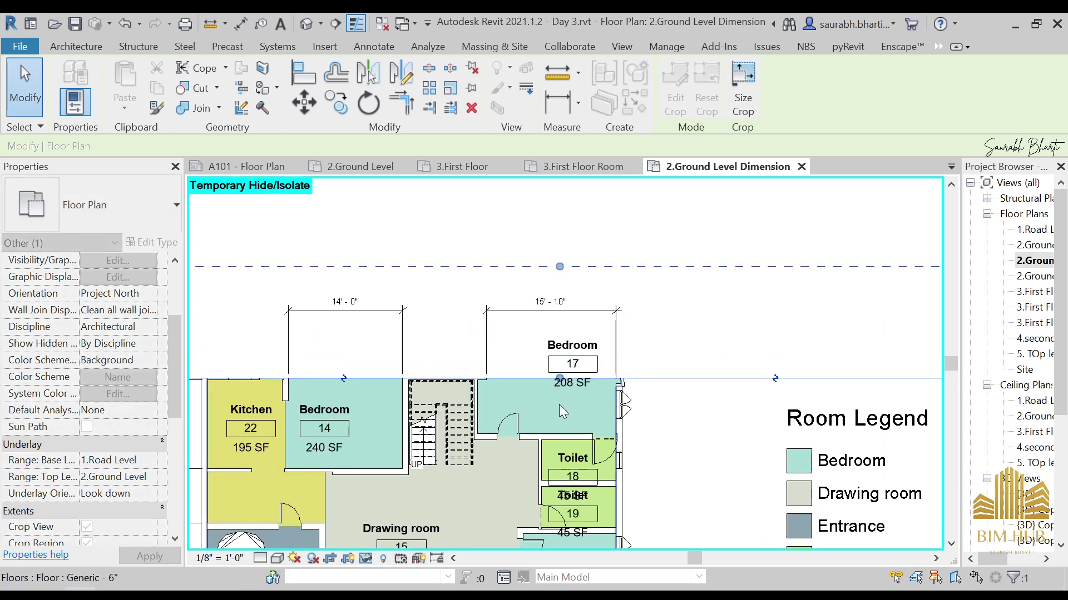
pyautogui.scroll(-2, 584, 344)
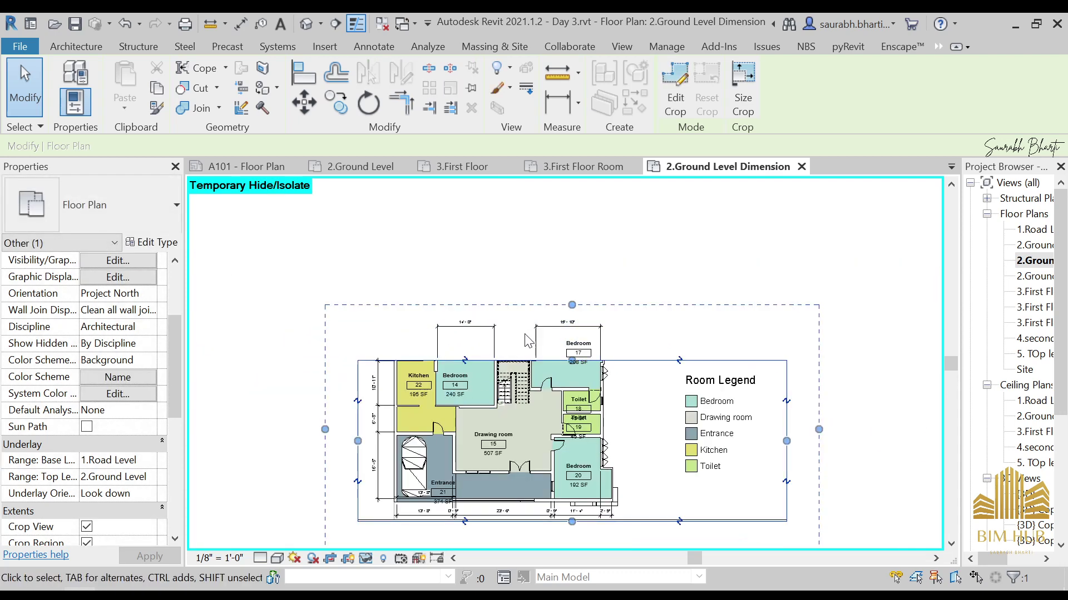
pyautogui.moveTo(571, 305); pyautogui.dragTo(571, 290)
pyautogui.scroll(2, 571, 356)
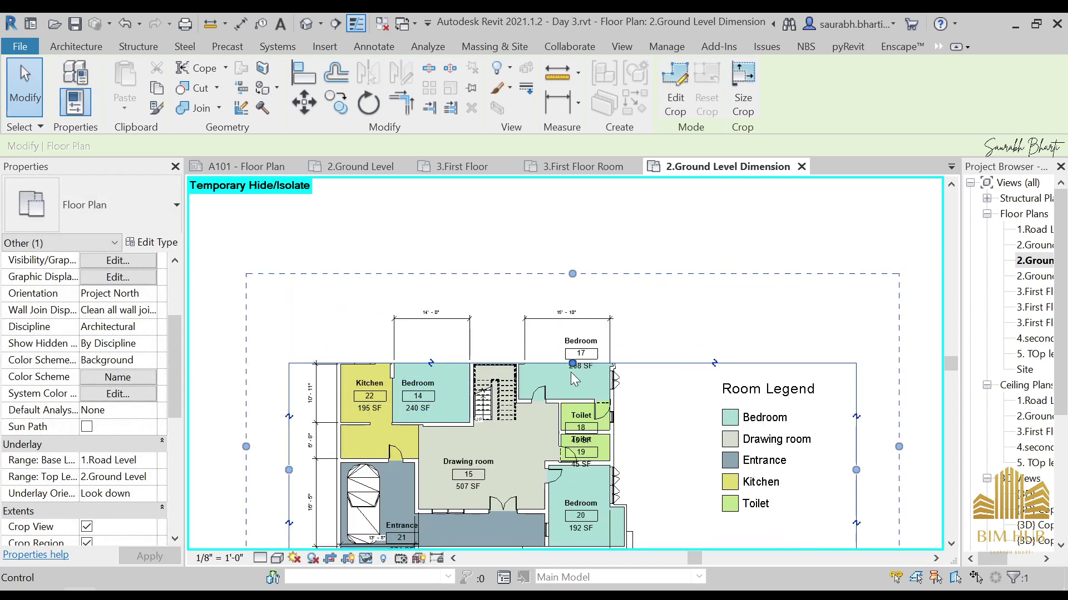
pyautogui.moveTo(573, 364); pyautogui.dragTo(573, 363)
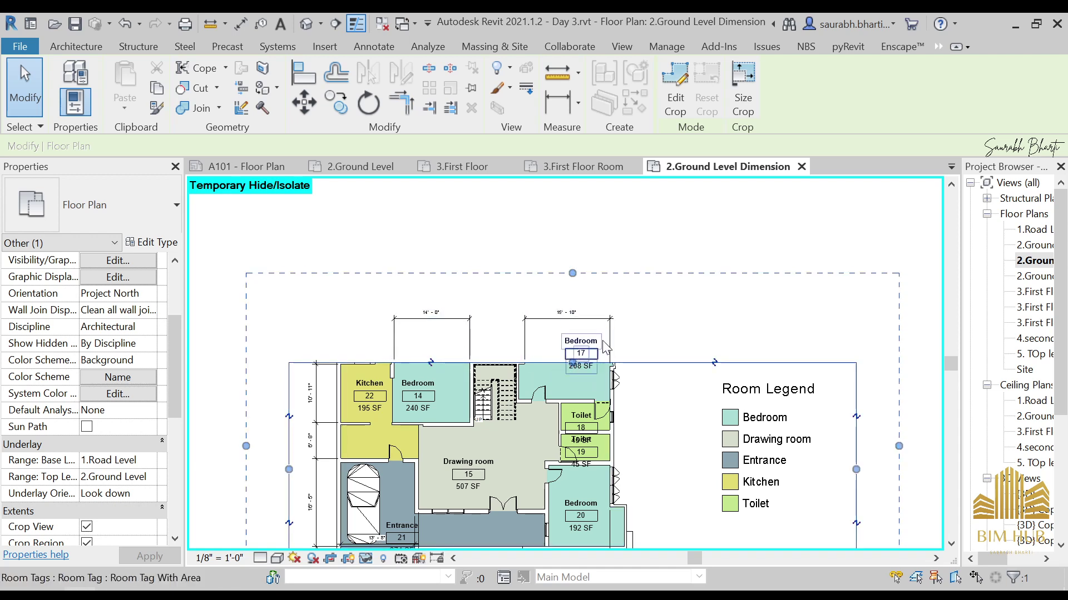
# - Set the upper model crop edge just above the house's rear wall and tighten the upper and lower annotation crop boundaries
pyautogui.moveTo(572, 363); pyautogui.dragTo(572, 318)
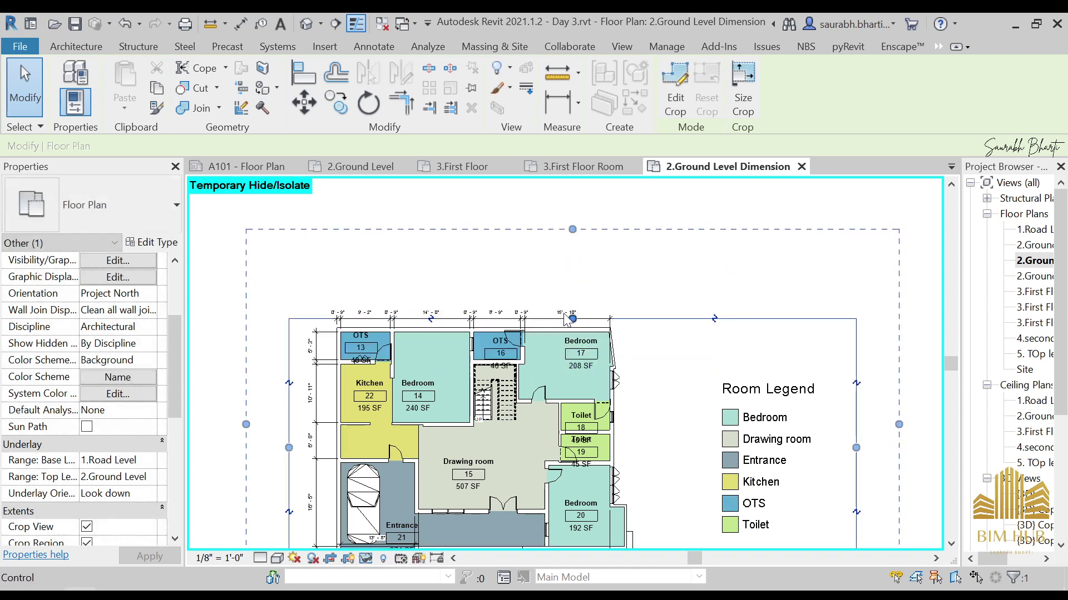
pyautogui.moveTo(572, 231)
pyautogui.mouseDown()
pyautogui.moveTo(567, 288)
pyautogui.moveTo(544, 300)
pyautogui.mouseUp()
pyautogui.scroll(-3, 526, 264)
pyautogui.scroll(2, 543, 403)
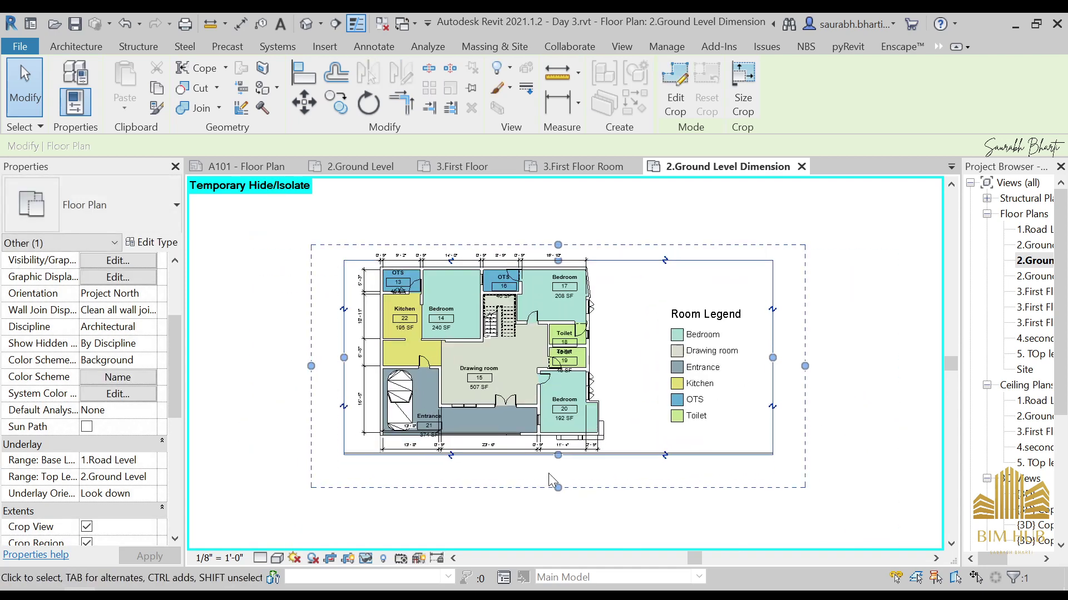
pyautogui.moveTo(559, 489); pyautogui.dragTo(560, 461)
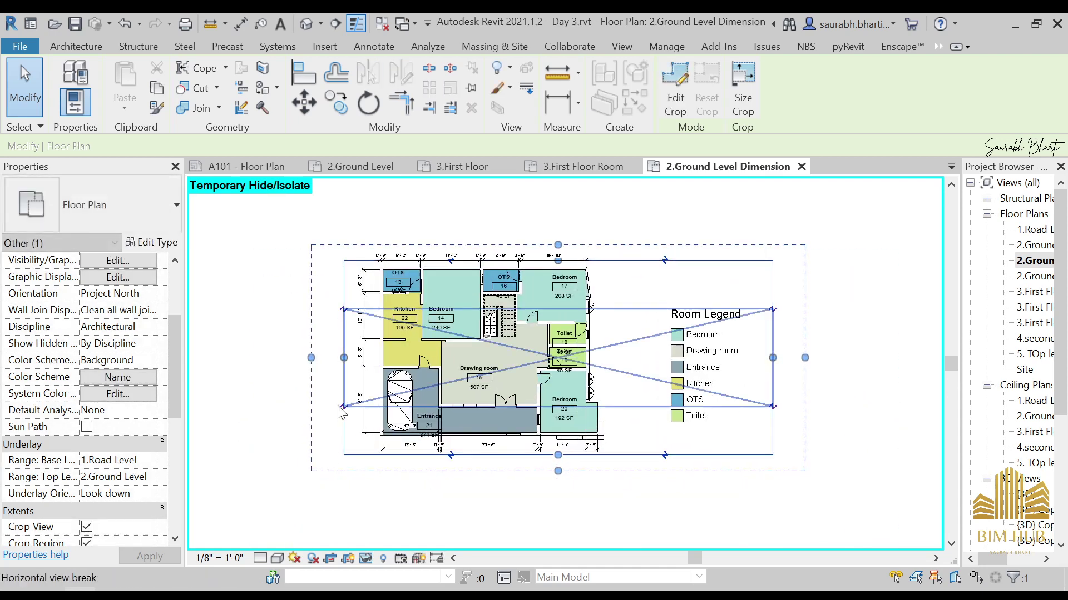
# - Reselect the crop region and tighten the left annotation crop boundary towards the model crop edge
pyautogui.scroll(2, 325, 367)
pyautogui.click(303, 343)
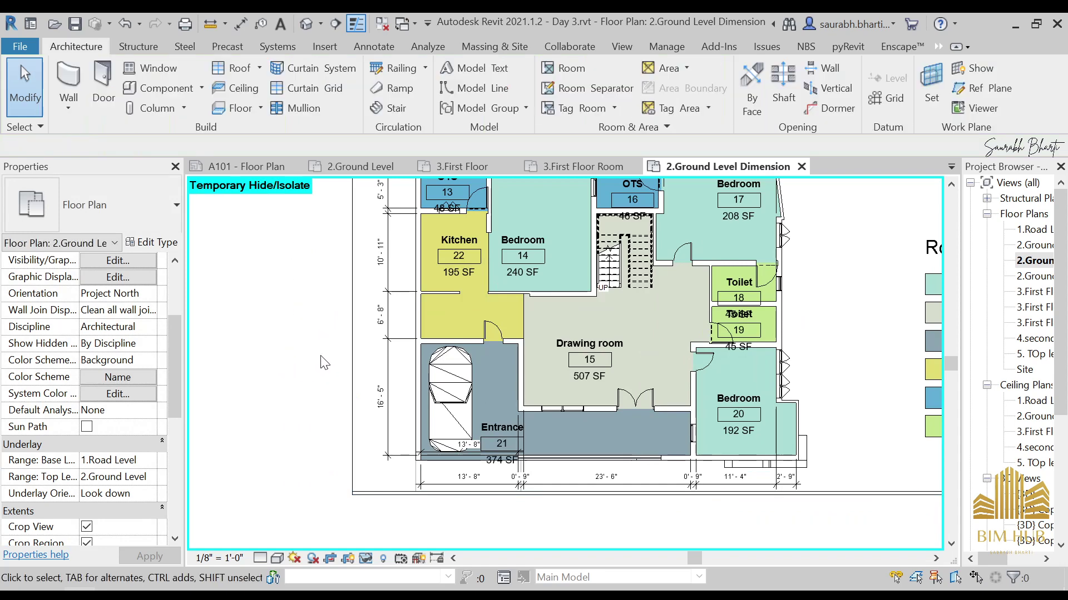
pyautogui.scroll(-3, 339, 423)
pyautogui.scroll(1, 344, 473)
pyautogui.click(328, 441)
pyautogui.scroll(1, 343, 396)
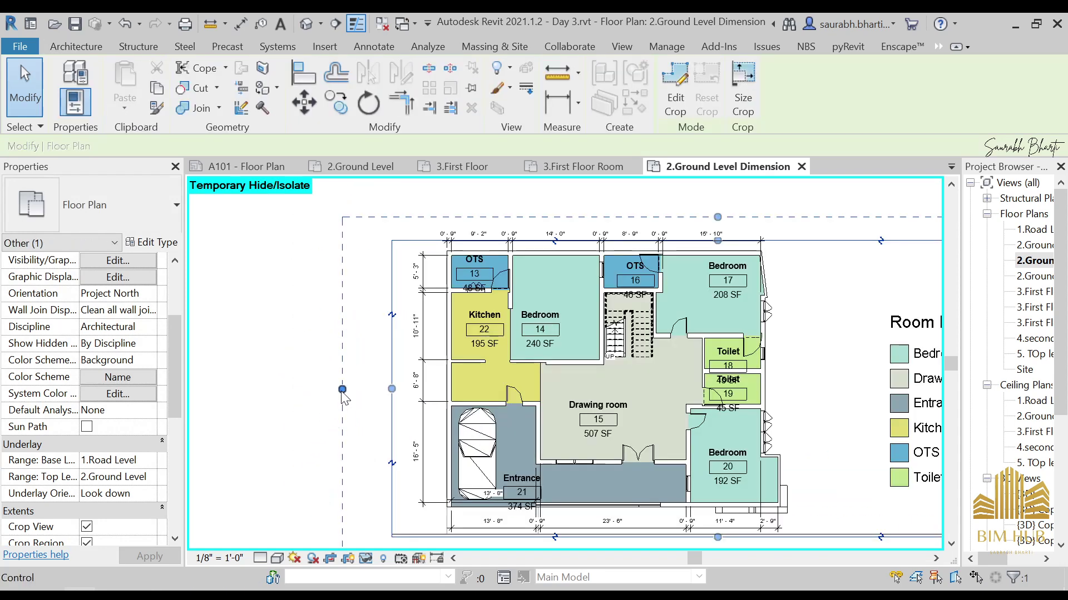
pyautogui.moveTo(342, 389); pyautogui.dragTo(392, 397)
pyautogui.scroll(-3, 392, 397)
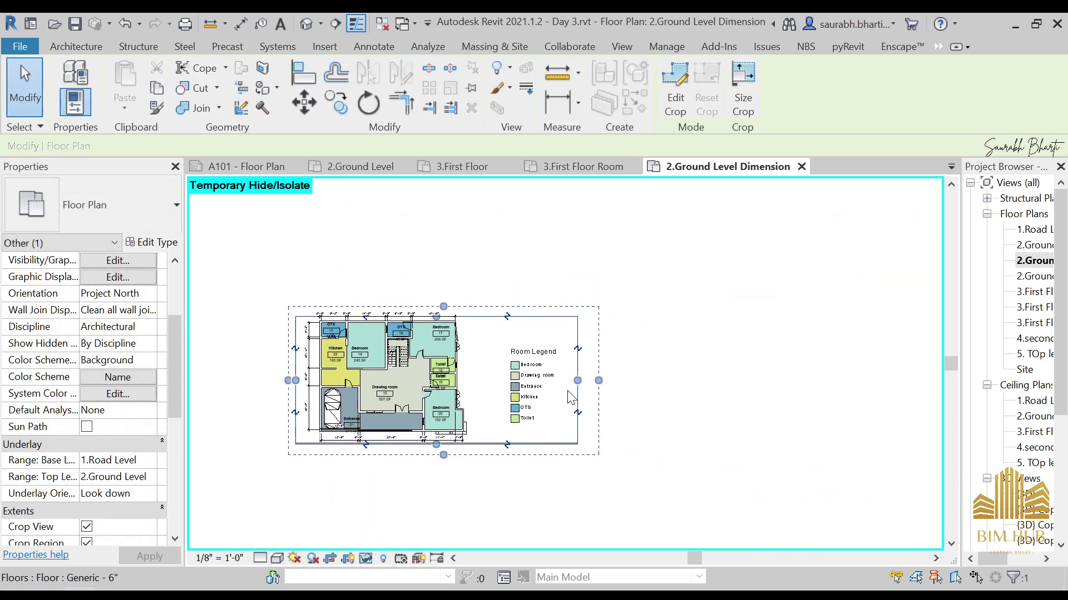
# - Tighten the right annotation crop boundary towards the model crop edge of the ground level dimension plan and deselect the crop region
pyautogui.moveTo(602, 381); pyautogui.dragTo(589, 379)
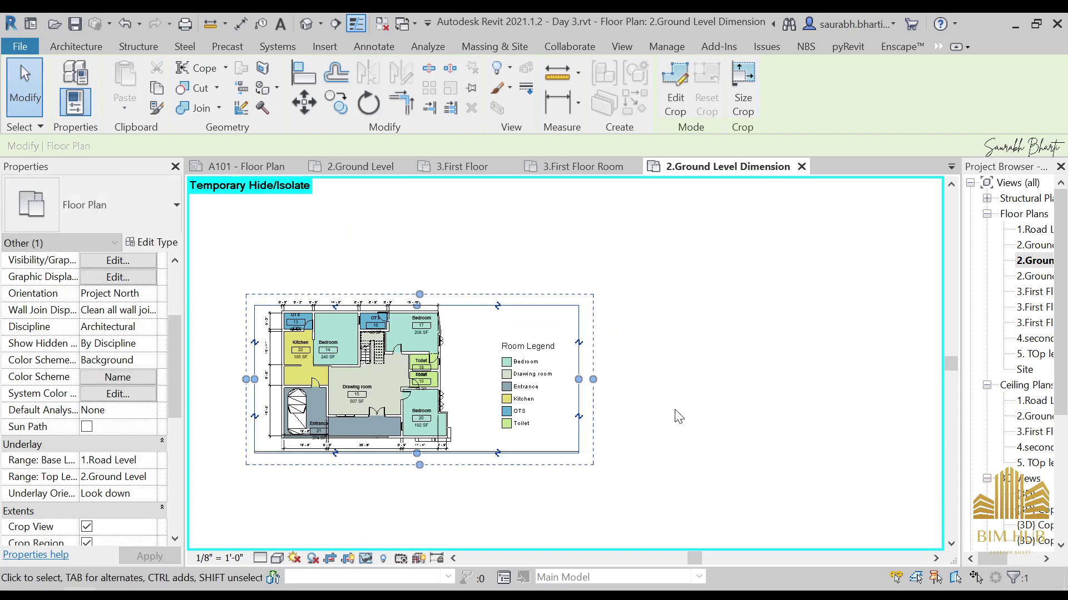
pyautogui.moveTo(675, 412); pyautogui.dragTo(715, 393, button='middle')
pyautogui.scroll(1, 655, 368)
pyautogui.moveTo(655, 368); pyautogui.dragTo(668, 371)
pyautogui.scroll(-2, 734, 336)
pyautogui.click(737, 347)
pyautogui.scroll(2, 485, 325)
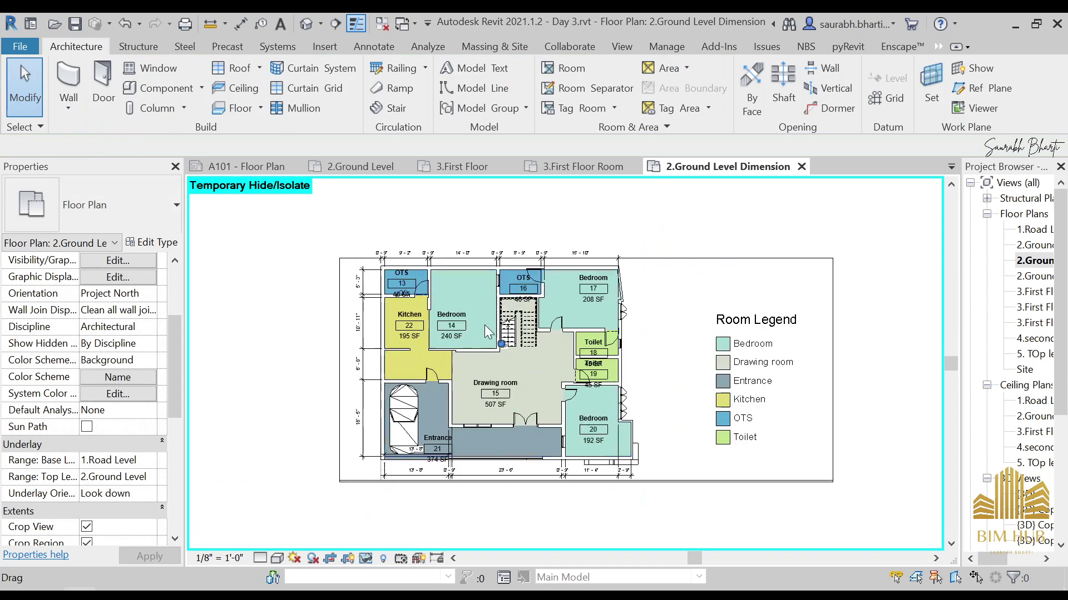
pyautogui.scroll(-3, 322, 300)
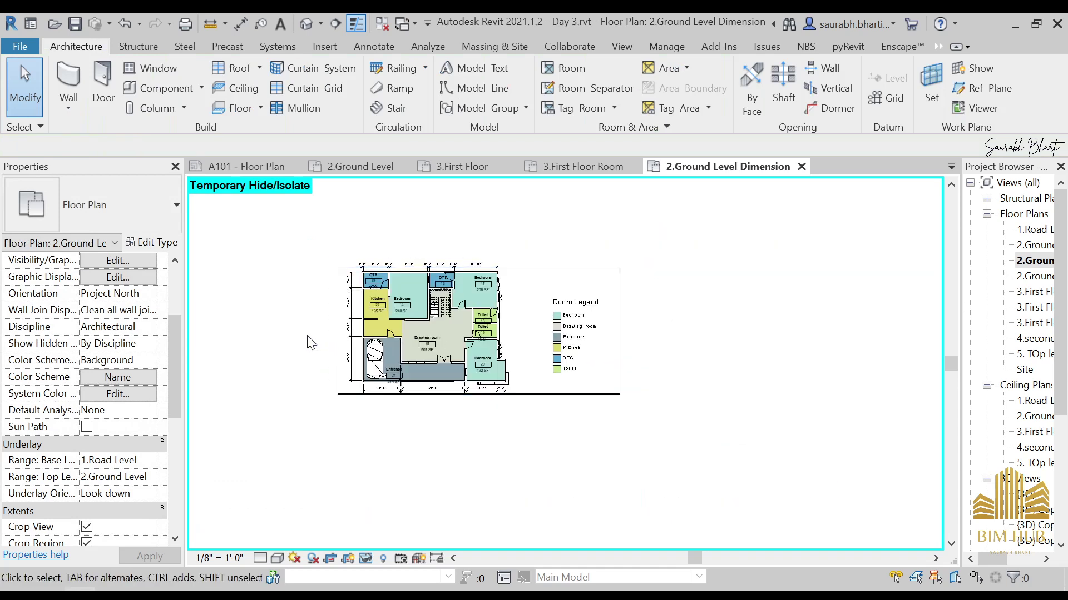
pyautogui.click(336, 334)
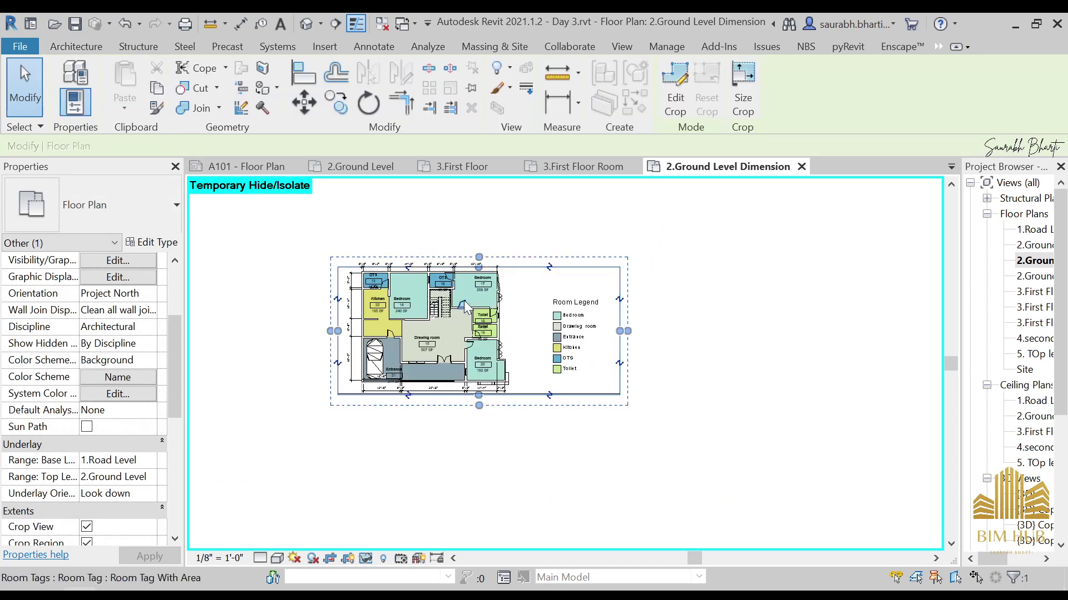
pyautogui.press('Escape')
# - Return to sheet A101 - Floor Plan and place the 3.First Floor Room plan beside the ground level dimension plan, on its right
pyautogui.scroll(-5, 1020, 389)
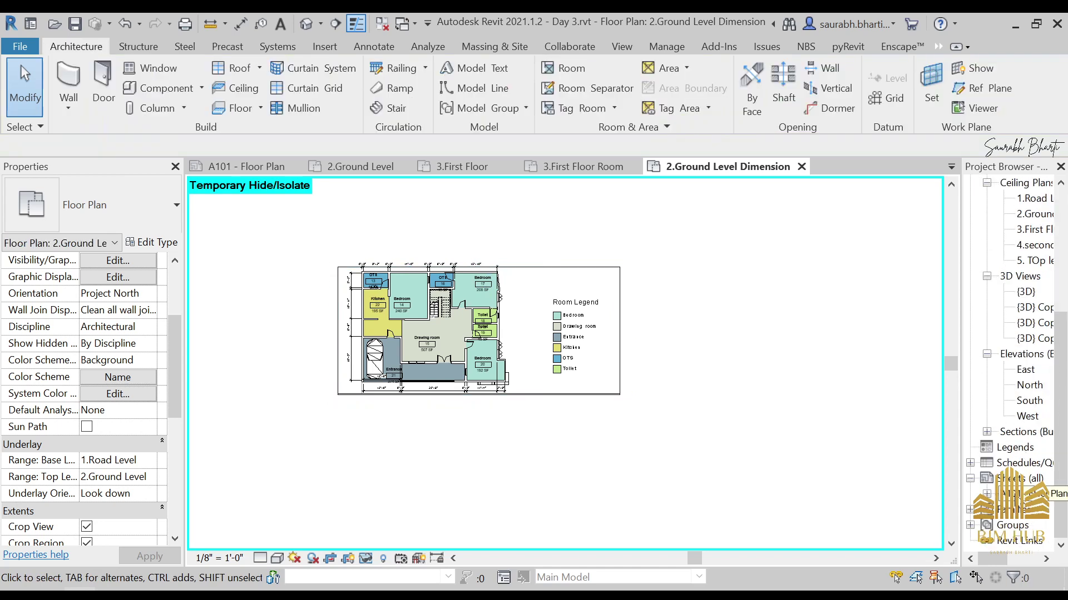
pyautogui.doubleClick(1017, 493)
pyautogui.scroll(-3, 555, 402)
pyautogui.moveTo(515, 357); pyautogui.dragTo(455, 287, button='middle')
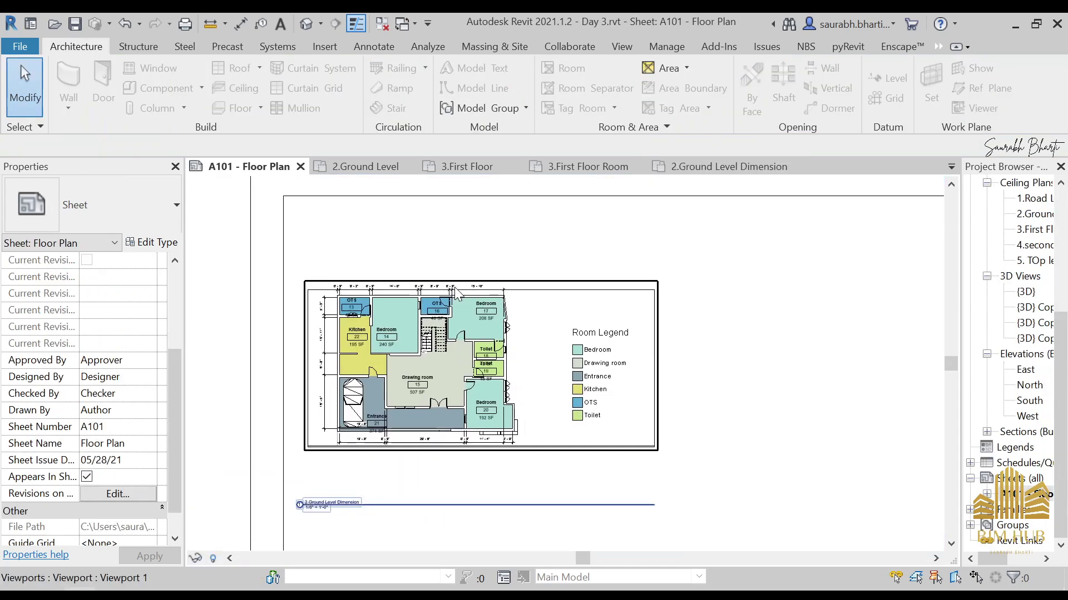
pyautogui.scroll(-2, 455, 287)
pyautogui.moveTo(556, 333); pyautogui.dragTo(439, 334, button='middle')
pyautogui.scroll(4, 1036, 285)
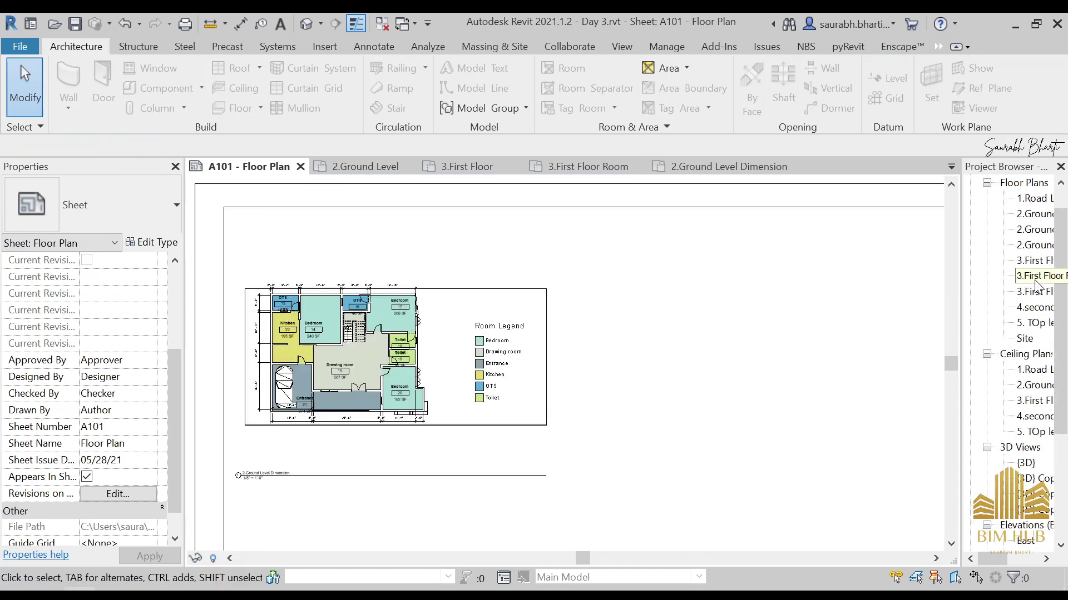
pyautogui.scroll(1, 1036, 289)
pyautogui.click(1026, 294)
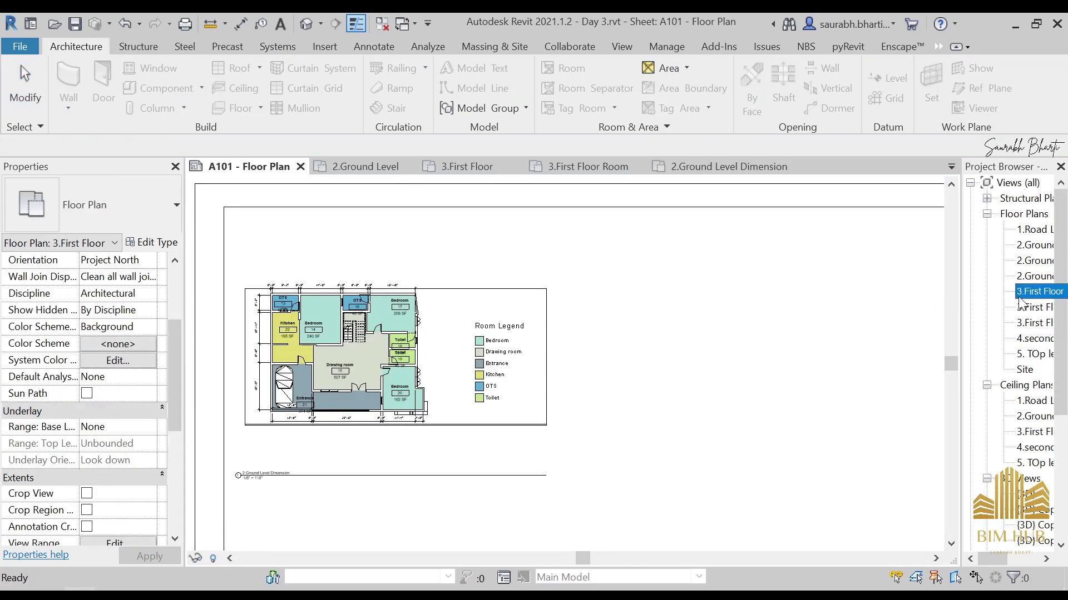
pyautogui.click(726, 338)
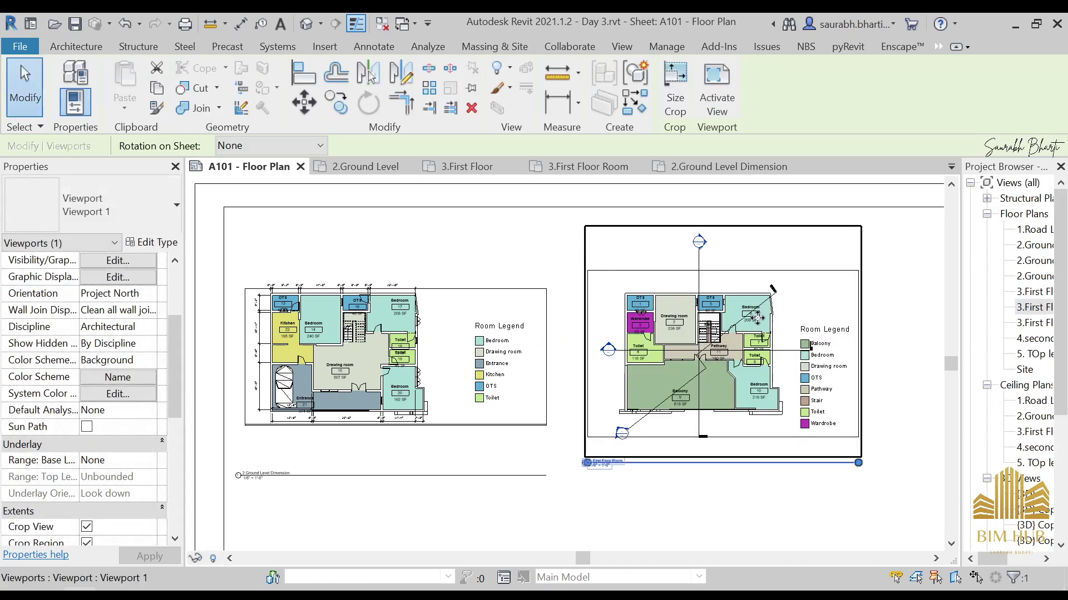
pyautogui.press('Escape')
# - Open the 3.First Floor Room plan and temporarily hide its vertical, horizontal and diagonal section lines
pyautogui.doubleClick(1033, 307)
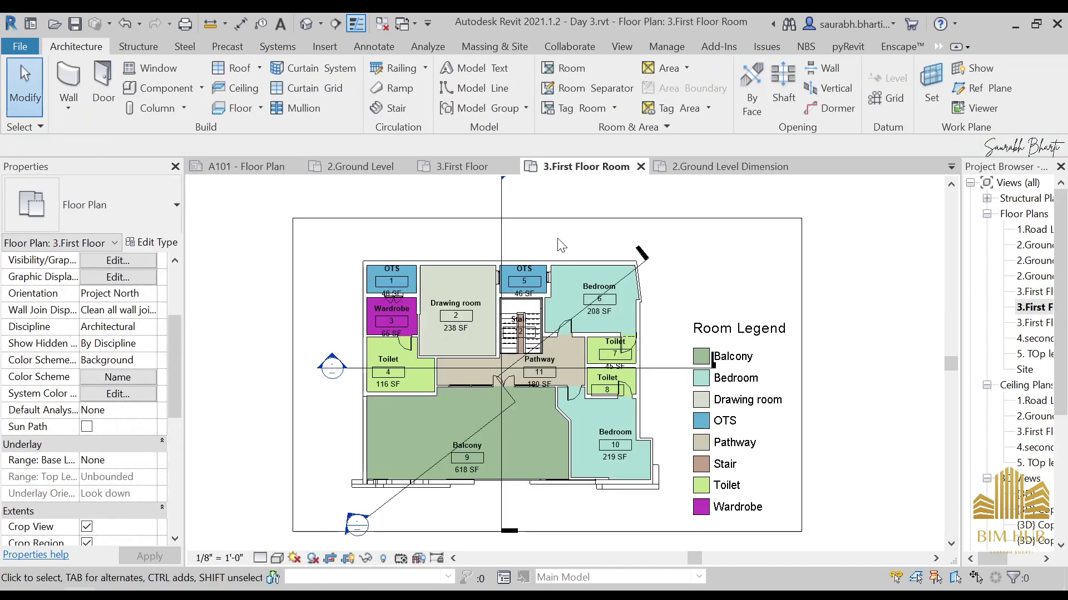
pyautogui.click(501, 247)
pyautogui.keyDown('ctrl'); pyautogui.click(388, 503); pyautogui.keyUp('ctrl')
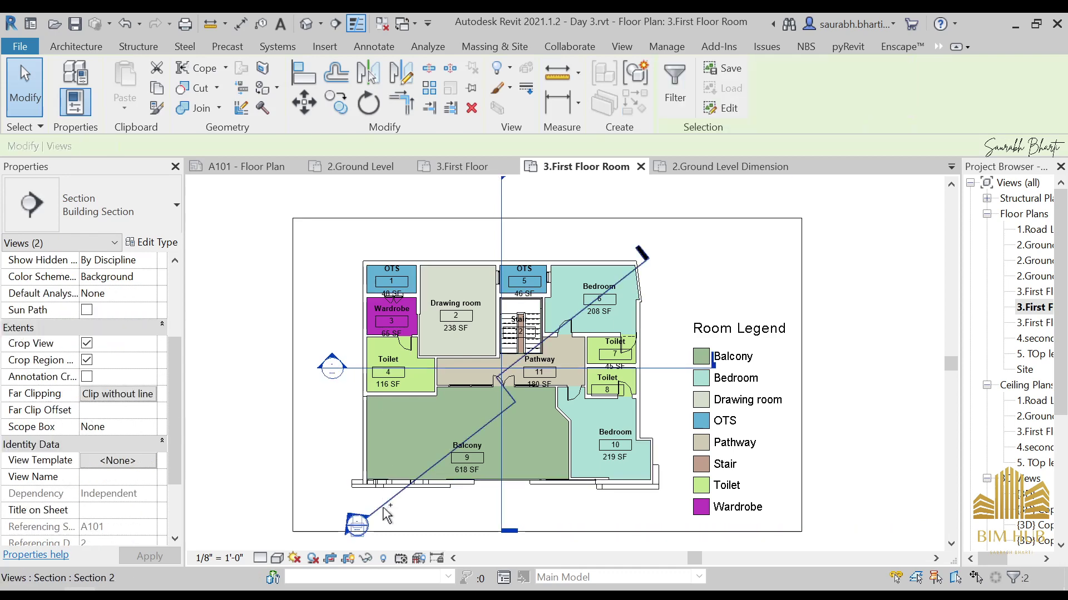
pyautogui.keyDown('ctrl'); pyautogui.click(543, 521); pyautogui.keyUp('ctrl')
pyautogui.press('h')
pyautogui.press('h')
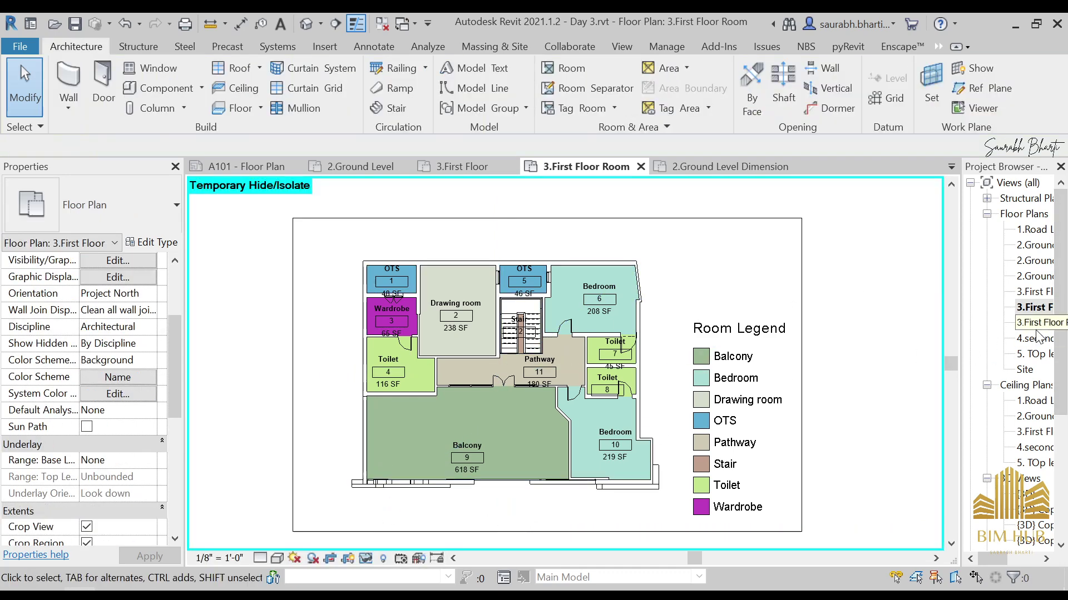
pyautogui.scroll(-4, 1043, 476)
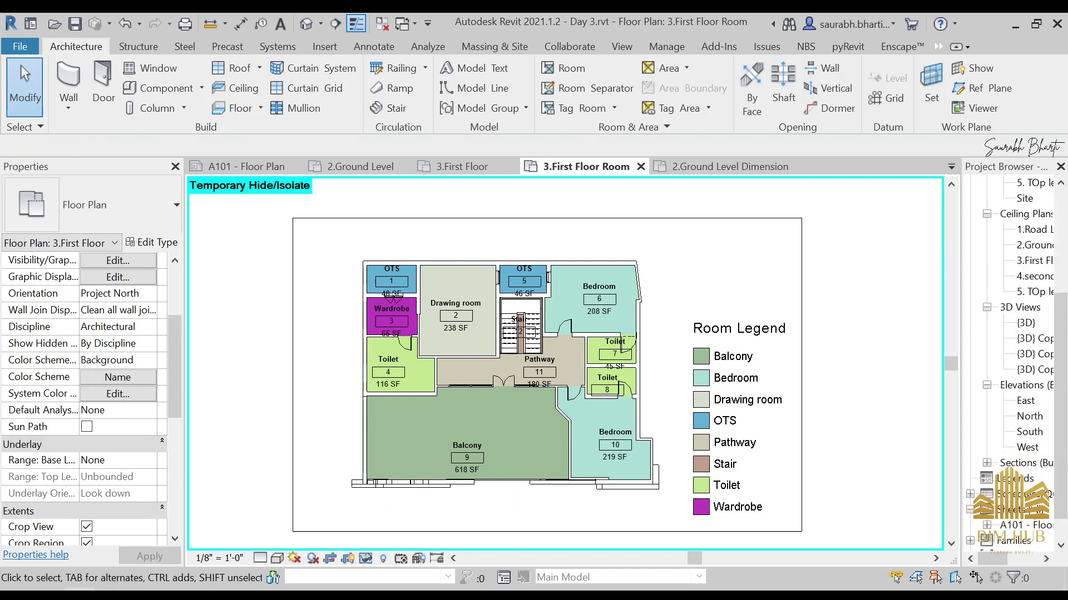
# - Open sheet A101 - Floor Plan and delete the first floor plan viewport beside the ground level plan
pyautogui.doubleClick(1028, 515)
pyautogui.doubleClick(1029, 525)
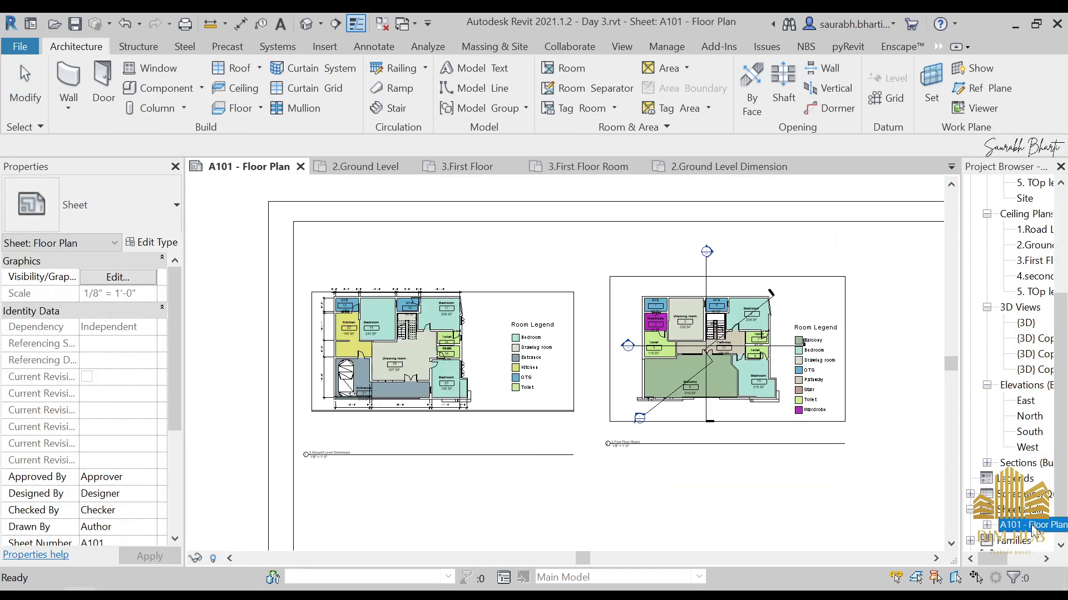
pyautogui.click(805, 387)
pyautogui.press('Delete')
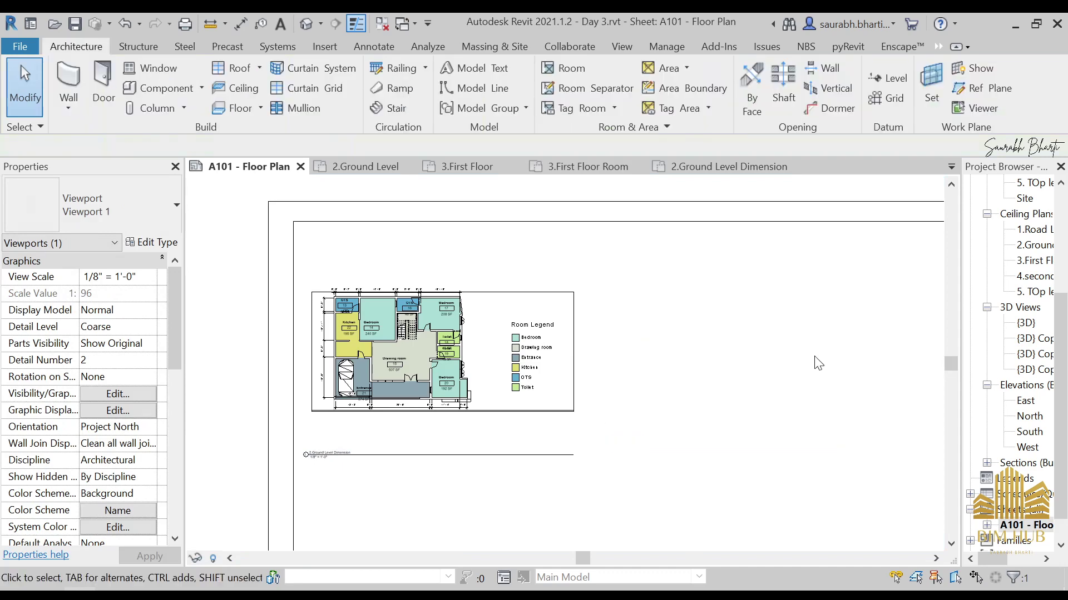
# - Place the 3.First Floor Room Dimension view on the sheet, aligned beside the ground level plan
pyautogui.scroll(4, 1032, 286)
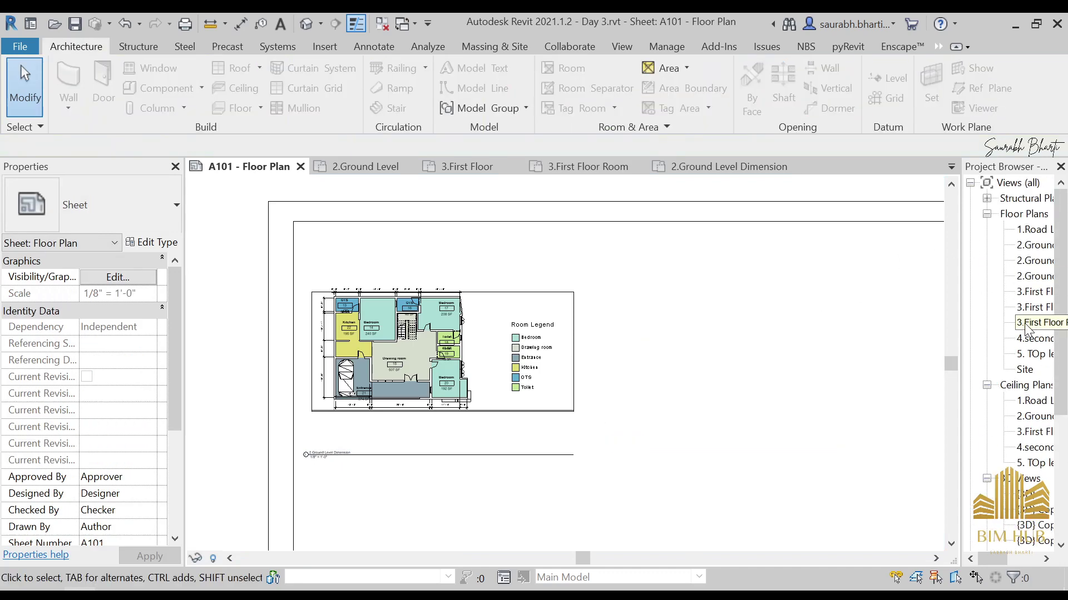
pyautogui.click(1033, 325)
pyautogui.moveTo(797, 332); pyautogui.dragTo(731, 360)
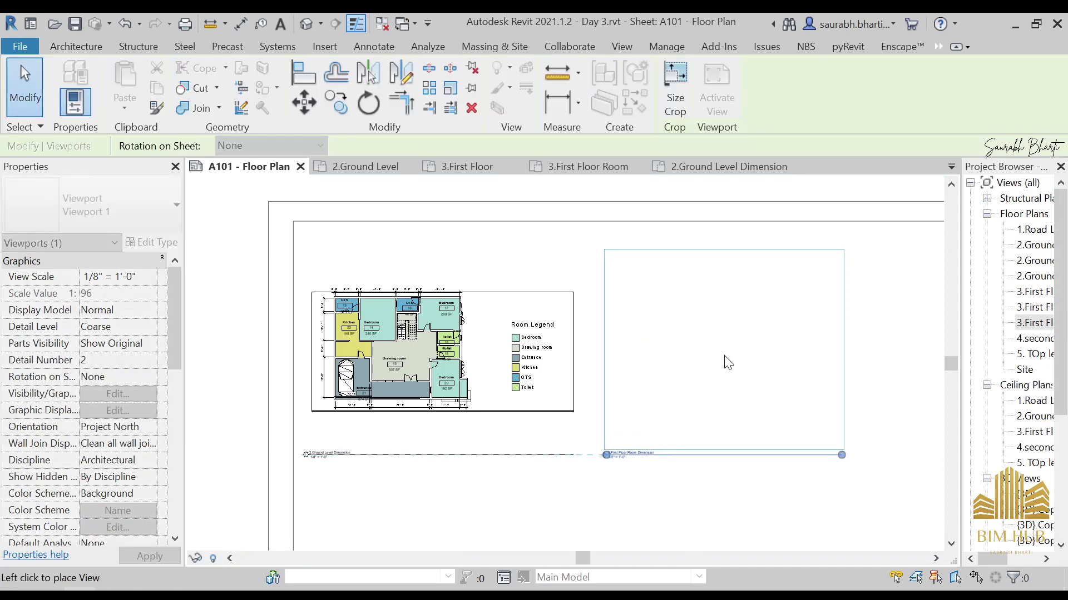
pyautogui.click(728, 362)
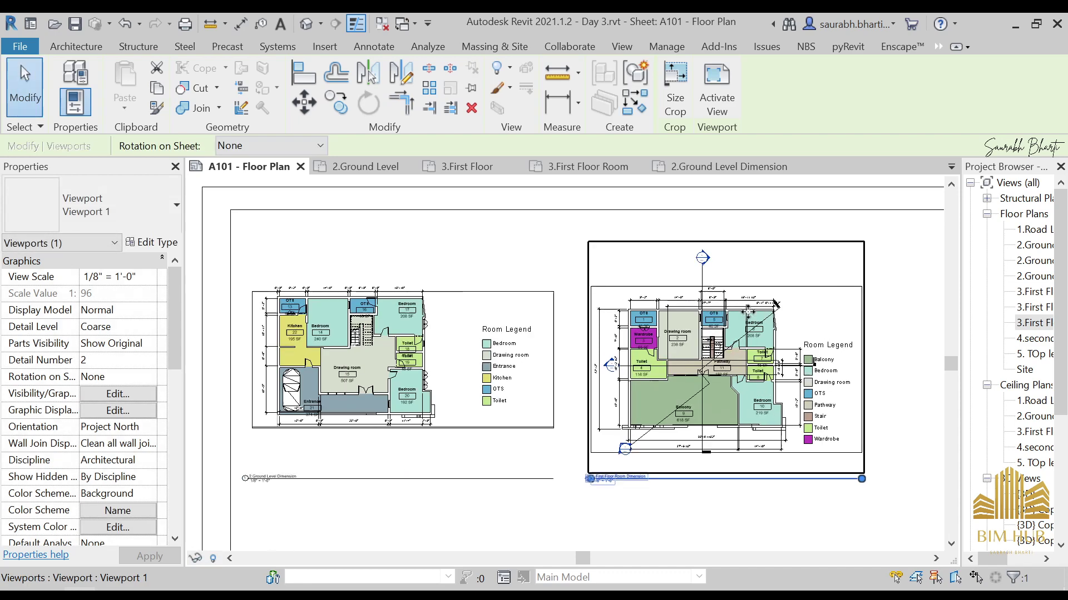
# - In the 3.First Floor Room Dimension view, temporarily hide the vertical and the diagonal section lines
pyautogui.doubleClick(1033, 323)
pyautogui.scroll(-3, 717, 228)
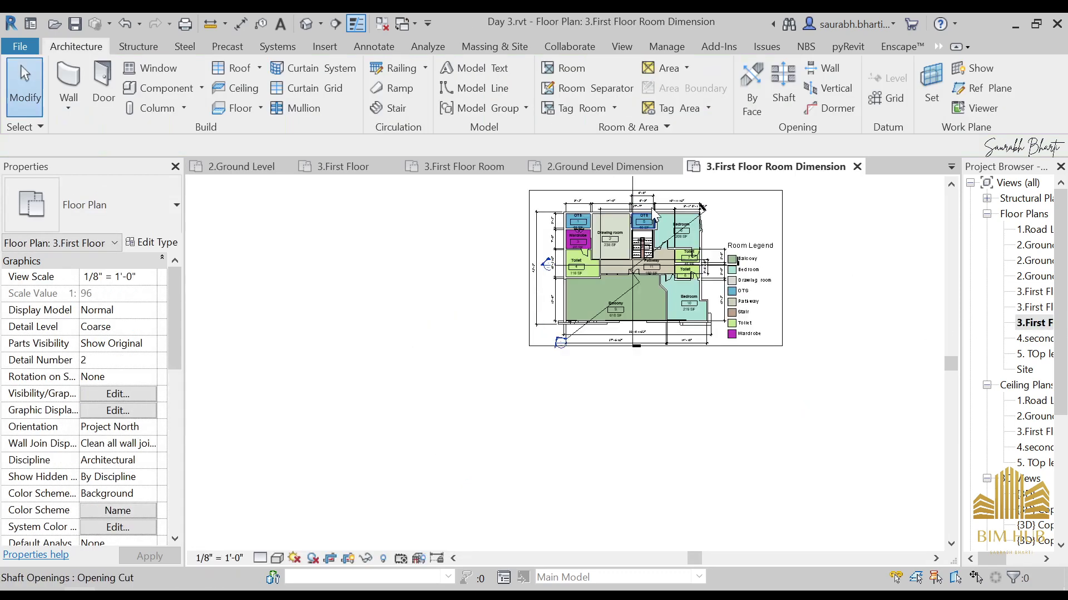
pyautogui.click(622, 214)
pyautogui.scroll(3, 654, 259)
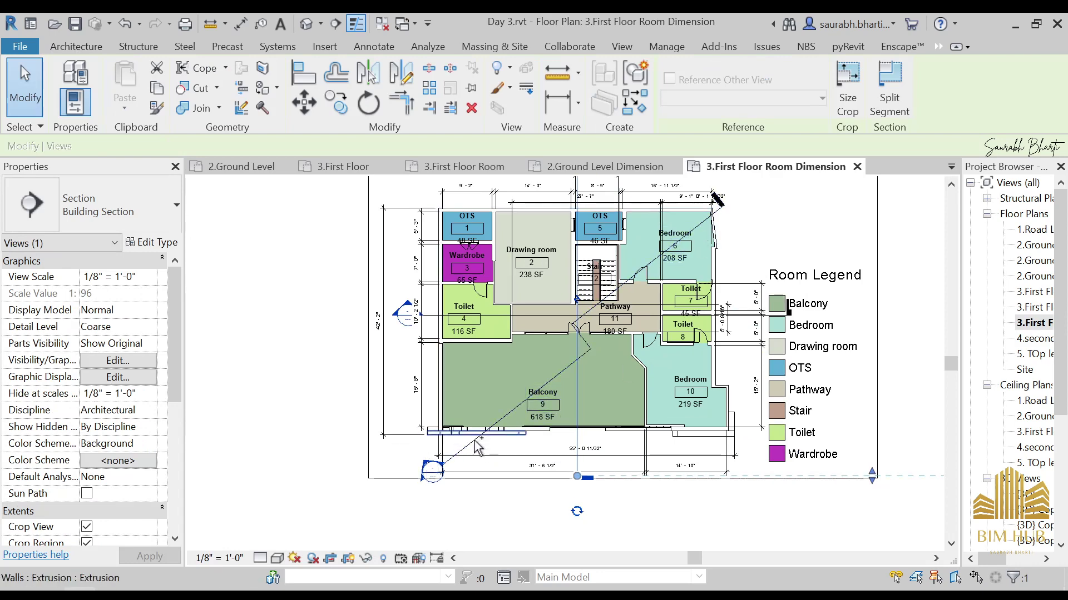
pyautogui.click(452, 457)
pyautogui.scroll(3, 470, 444)
pyautogui.press('Escape')
pyautogui.click(470, 450)
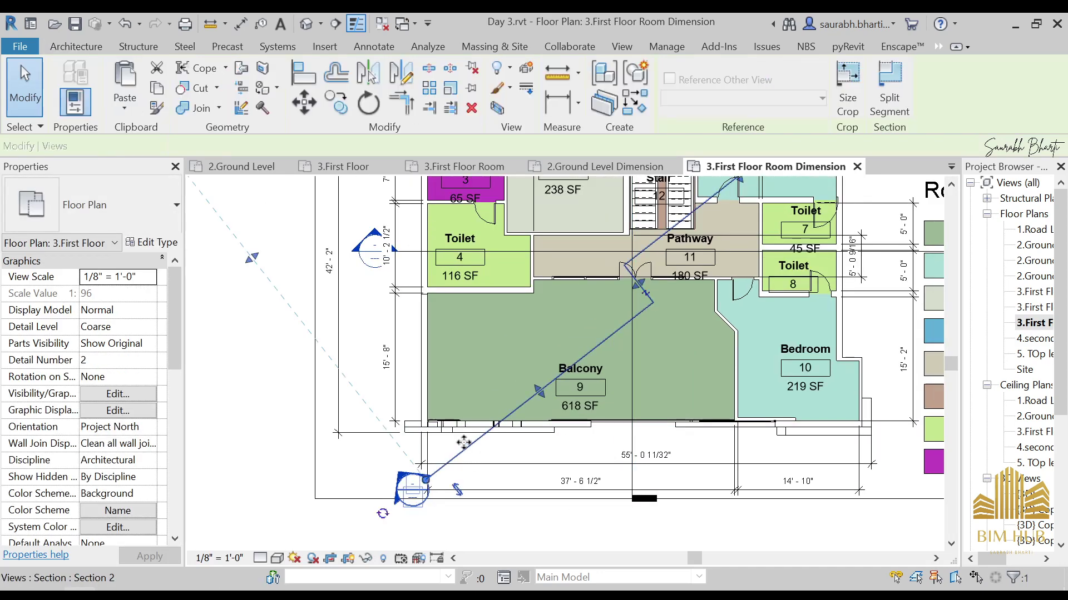
pyautogui.scroll(-4, 501, 361)
pyautogui.keyDown('ctrl'); pyautogui.click(537, 266); pyautogui.keyUp('ctrl')
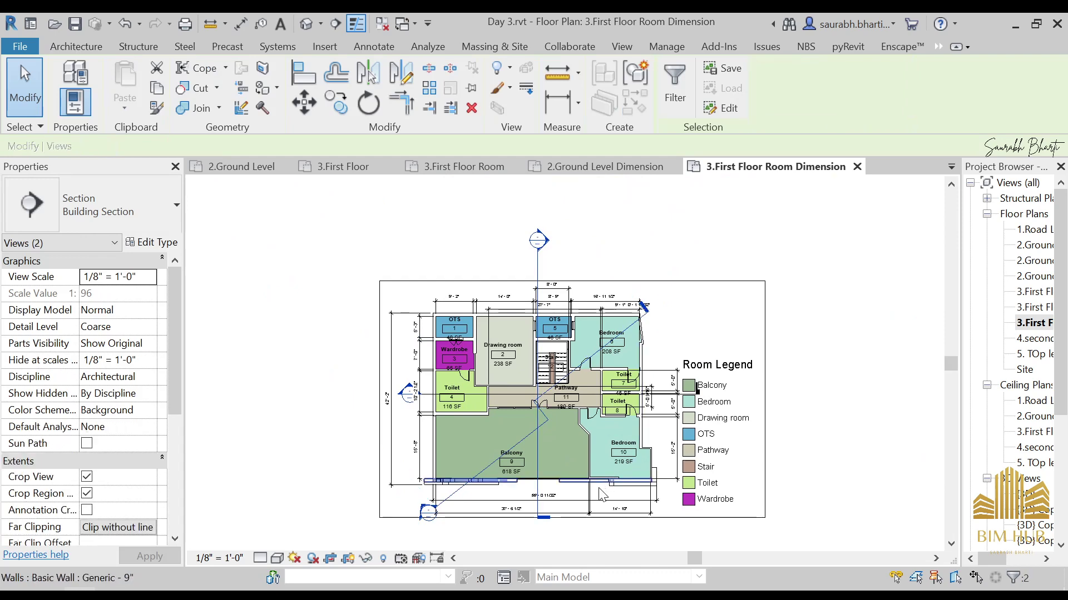
pyautogui.press('h')
pyautogui.press('h')
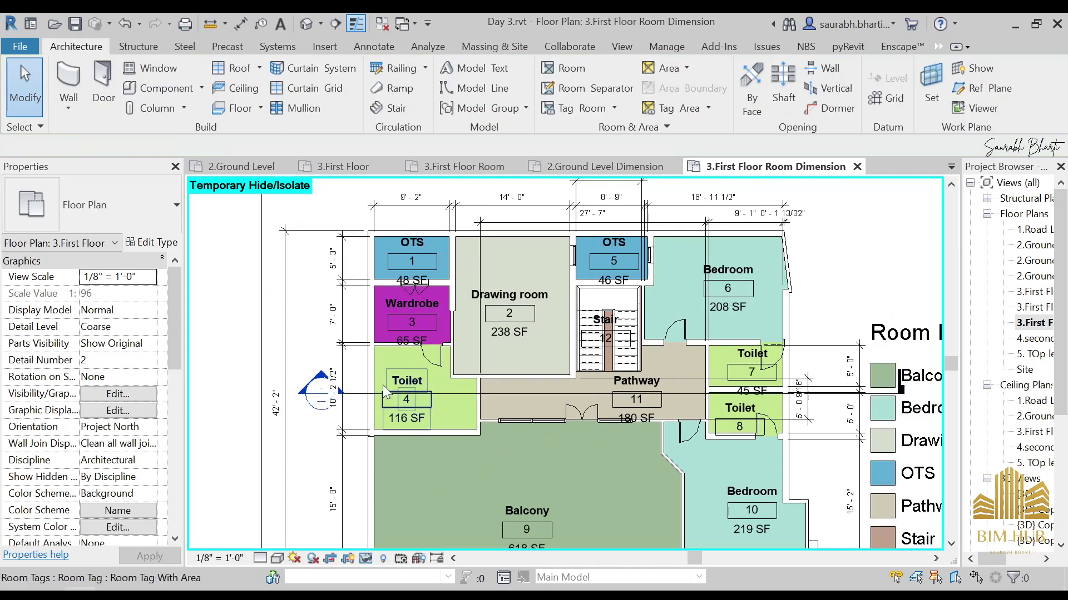
# - Temporarily hide the horizontal section line crossing the toilet and pathway in the first floor dimension plan
pyautogui.scroll(5, 411, 389)
pyautogui.click(404, 412)
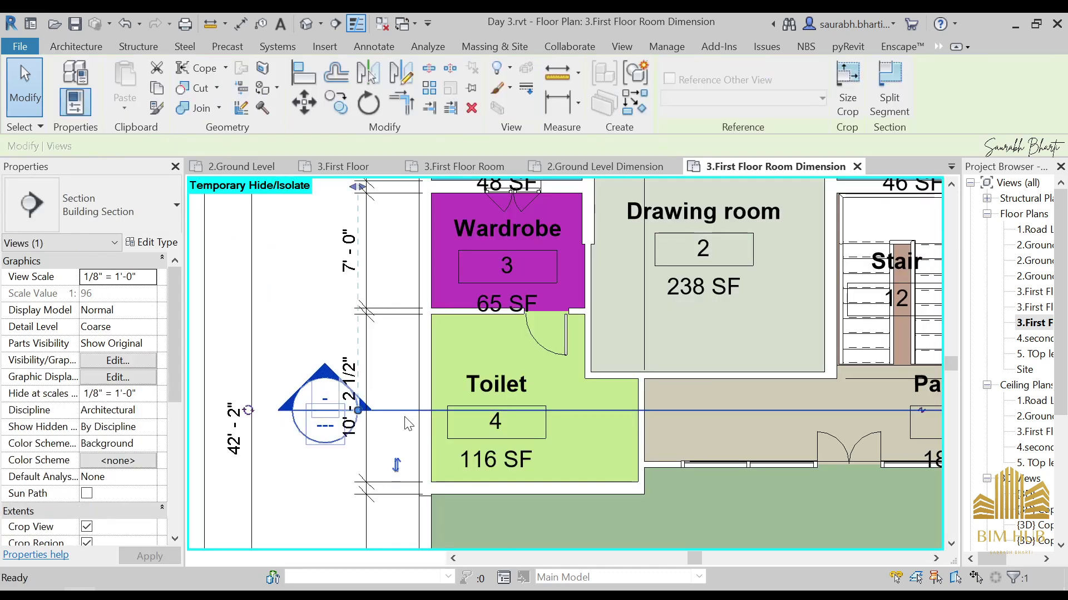
pyautogui.press('Escape')
pyautogui.scroll(-3, 412, 416)
pyautogui.scroll(-3, 579, 356)
pyautogui.scroll(-5, 1043, 380)
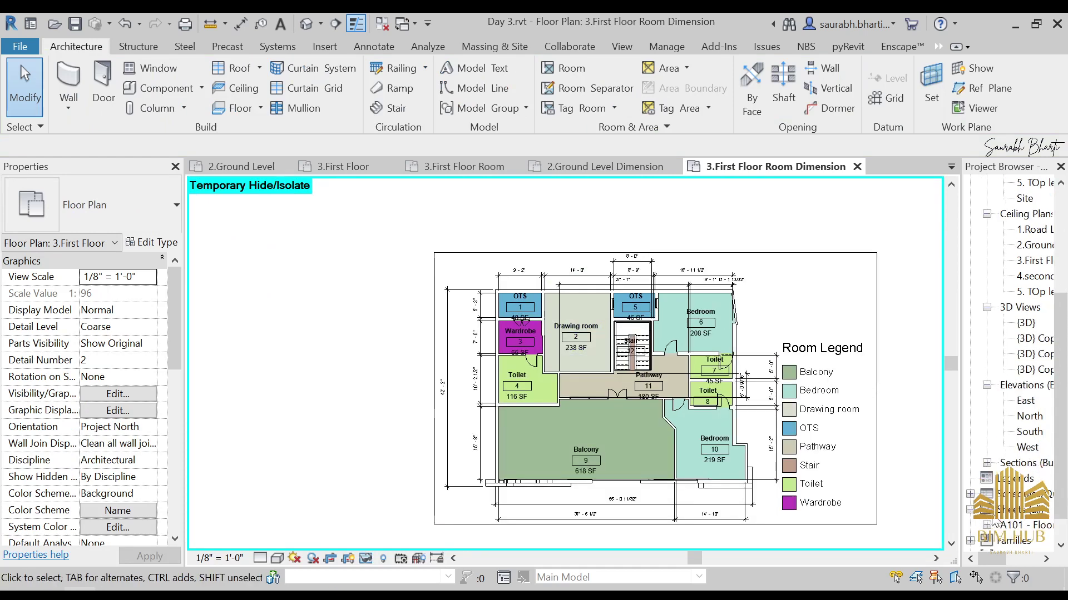
pyautogui.rightClick(1004, 513)
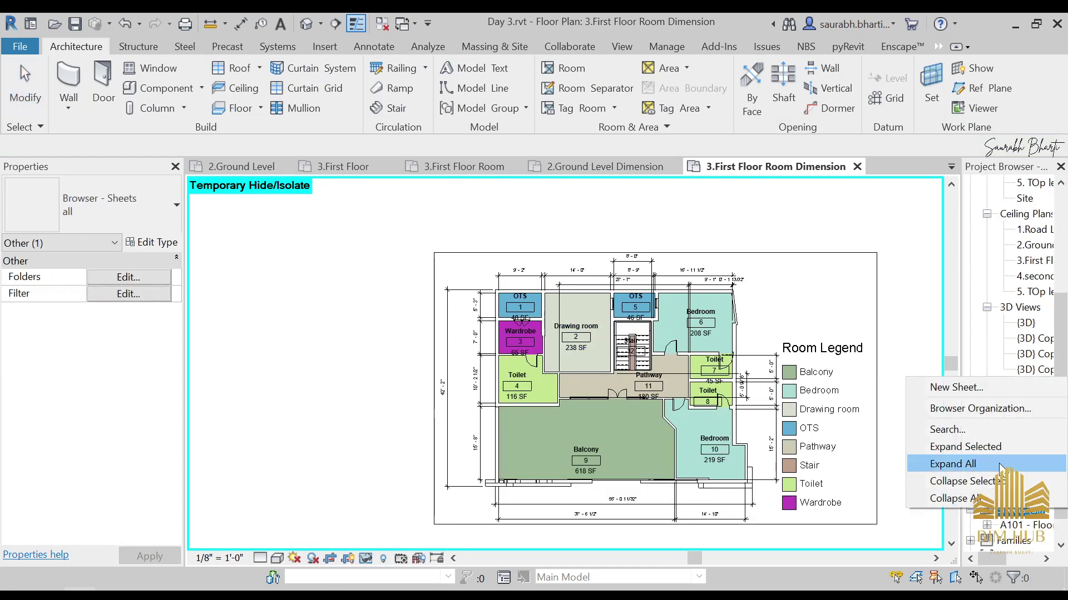
pyautogui.click(961, 384)
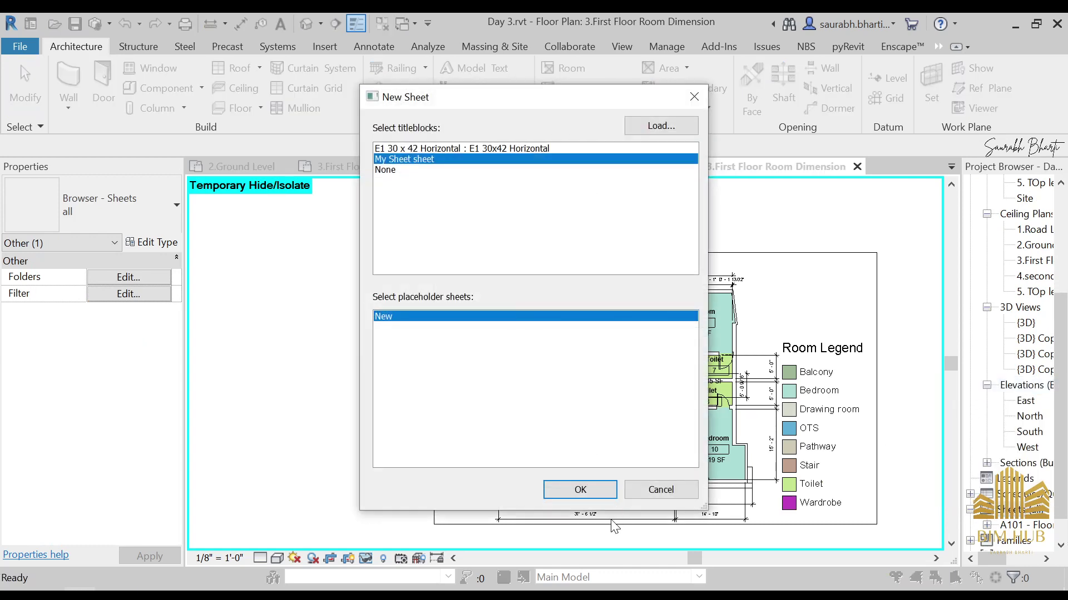
pyautogui.click(660, 489)
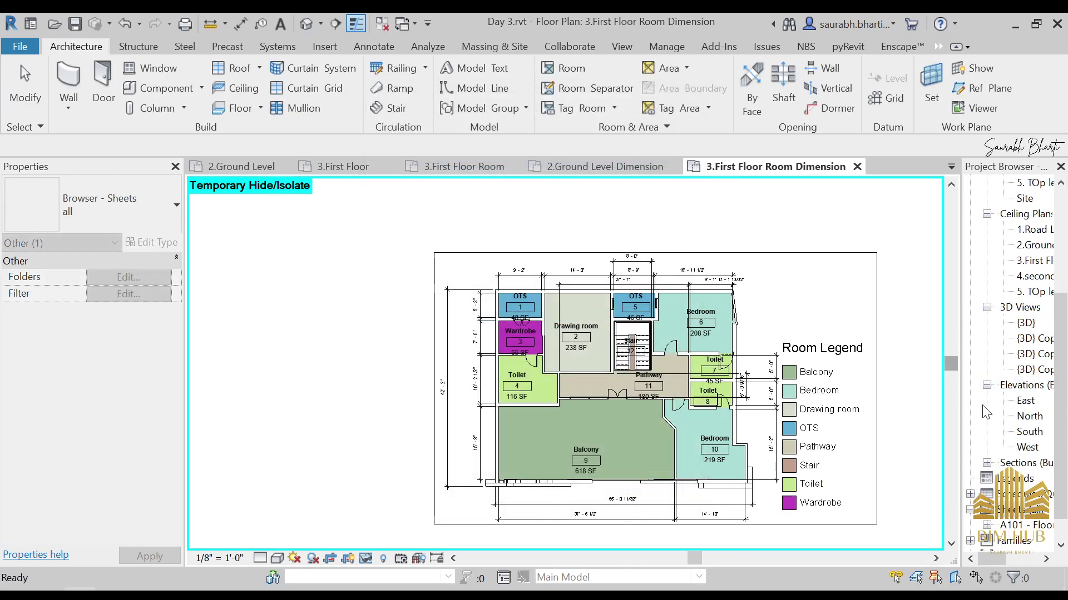
pyautogui.scroll(-4, 559, 347)
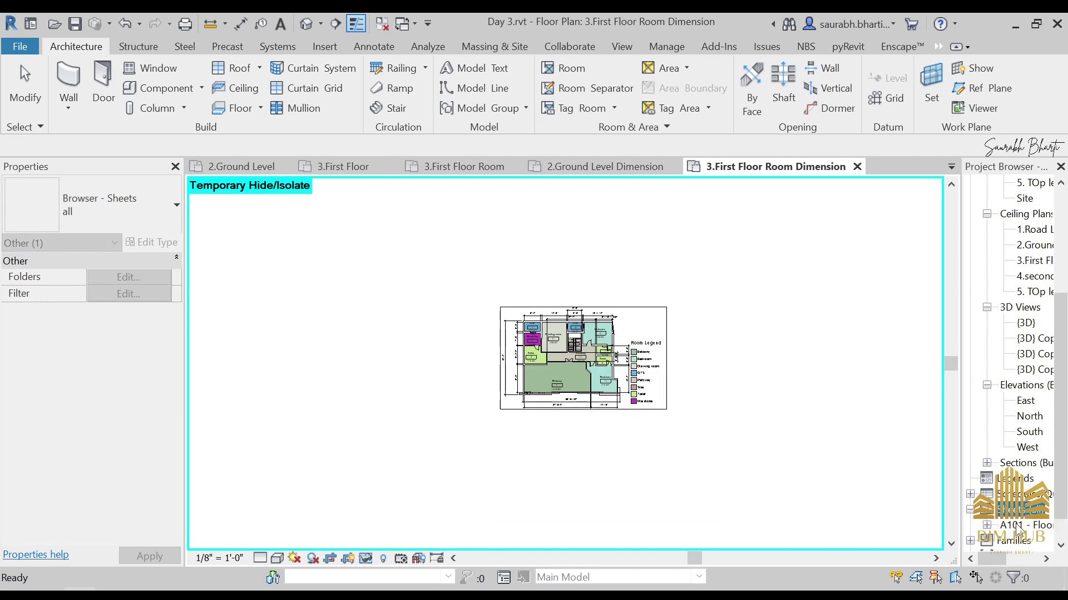
# - Return to sheet A101 and place the Section 1 view below the ground level plan
pyautogui.doubleClick(1015, 526)
pyautogui.scroll(-5, 572, 328)
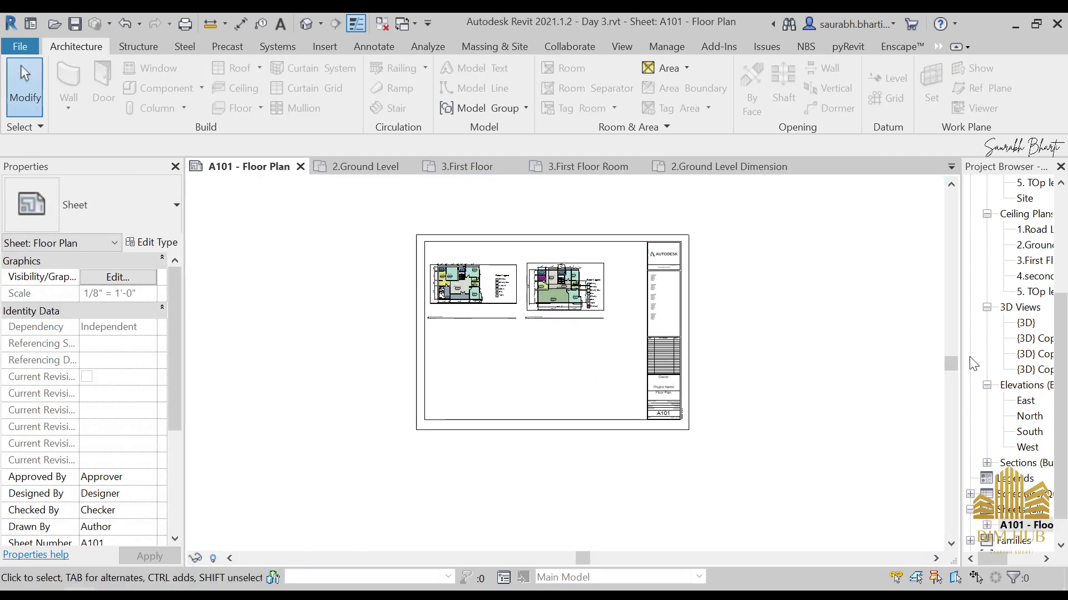
pyautogui.scroll(2, 973, 364)
pyautogui.scroll(2, 773, 360)
pyautogui.scroll(2, 1015, 354)
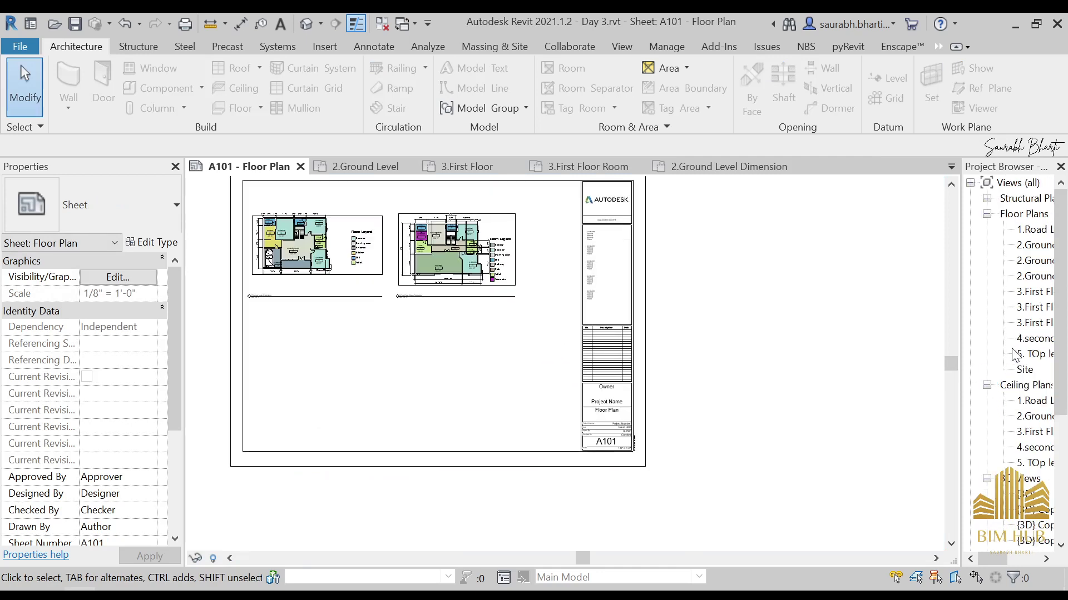
pyautogui.scroll(1, 890, 358)
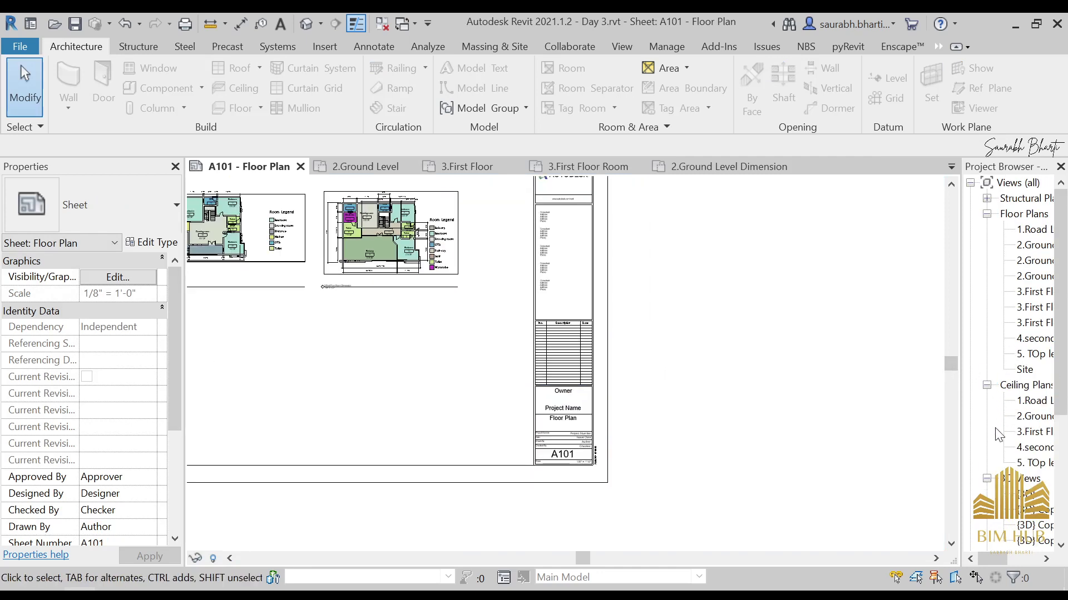
pyautogui.scroll(-4, 1001, 439)
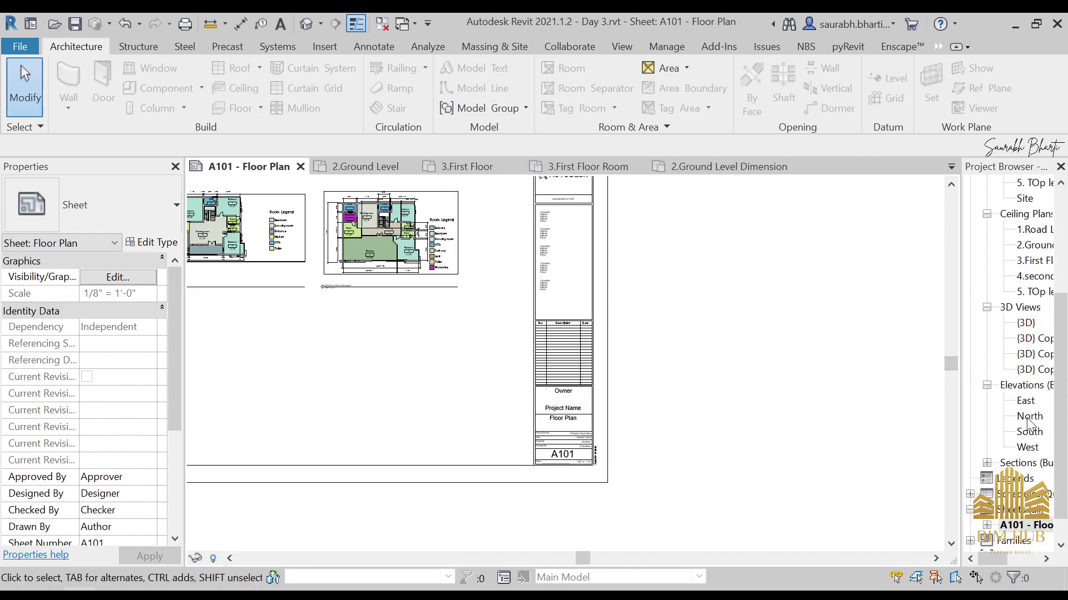
pyautogui.scroll(-1, 1025, 421)
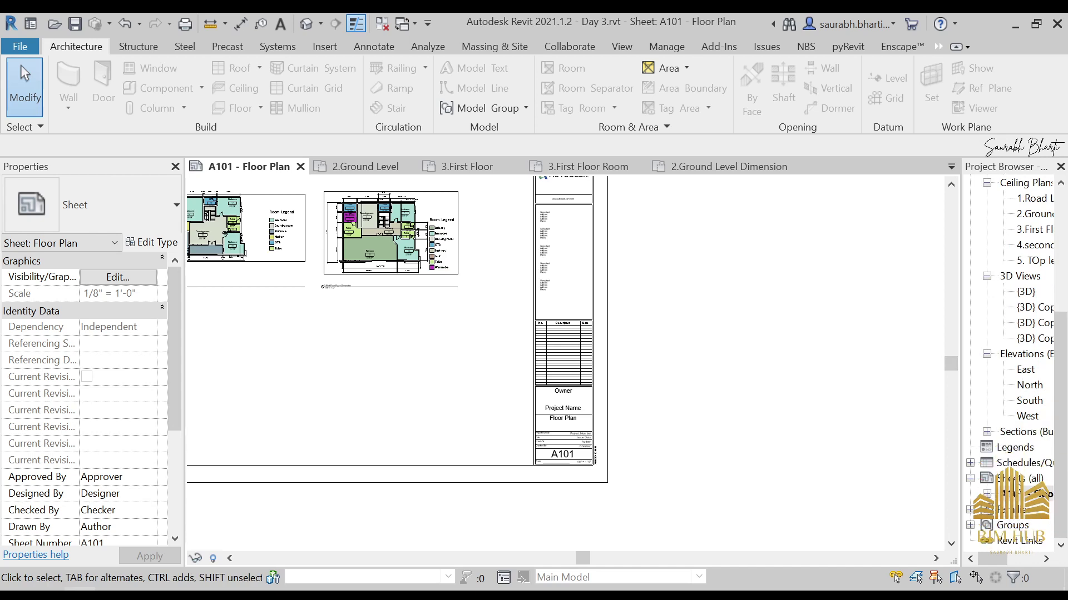
pyautogui.click(986, 432)
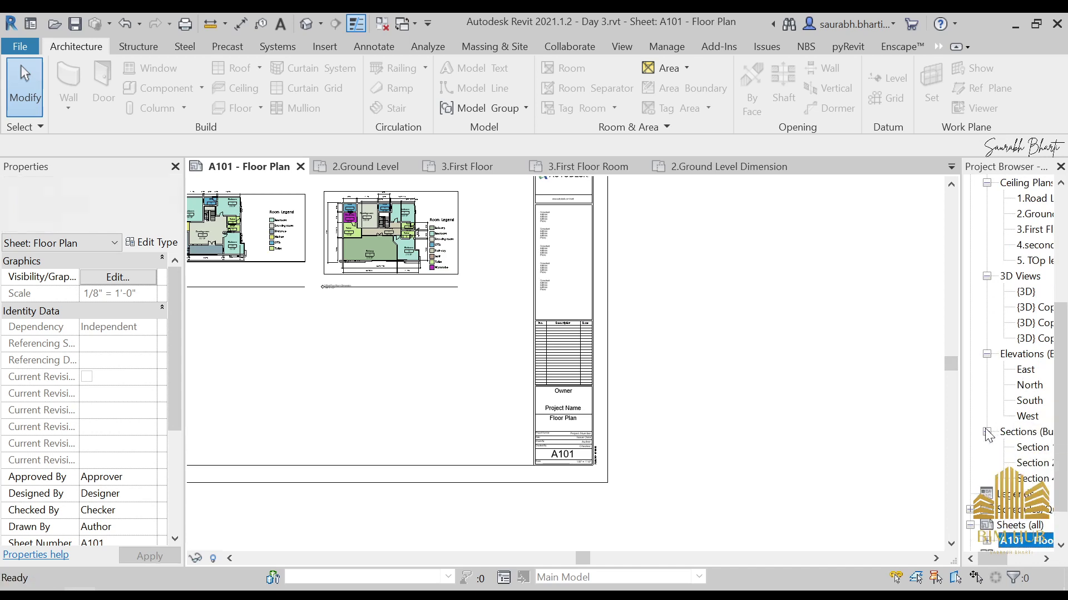
pyautogui.click(1031, 447)
pyautogui.moveTo(349, 377); pyautogui.dragTo(689, 388)
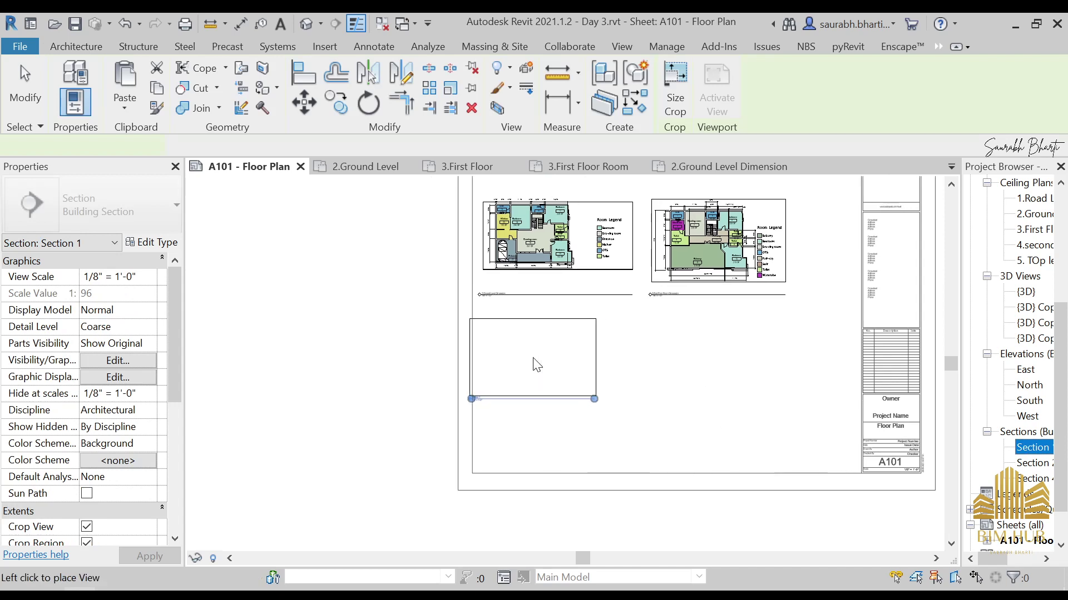
pyautogui.click(561, 366)
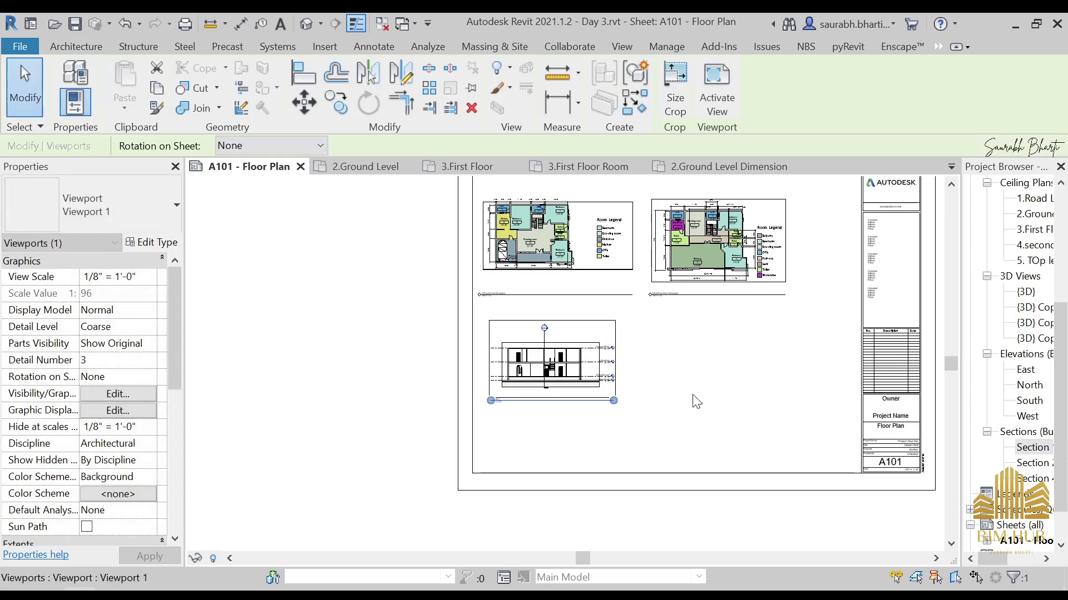
# - Place Section 2 on the sheet below the first floor plan and Section 4 centred beneath the two sections
pyautogui.moveTo(1025, 466); pyautogui.dragTo(762, 390)
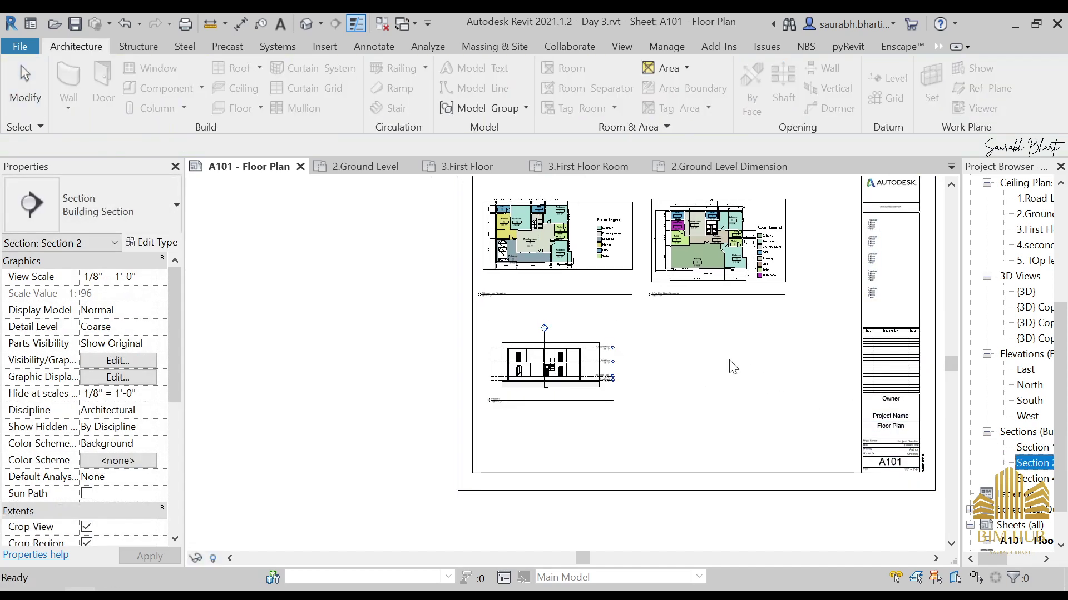
pyautogui.click(713, 363)
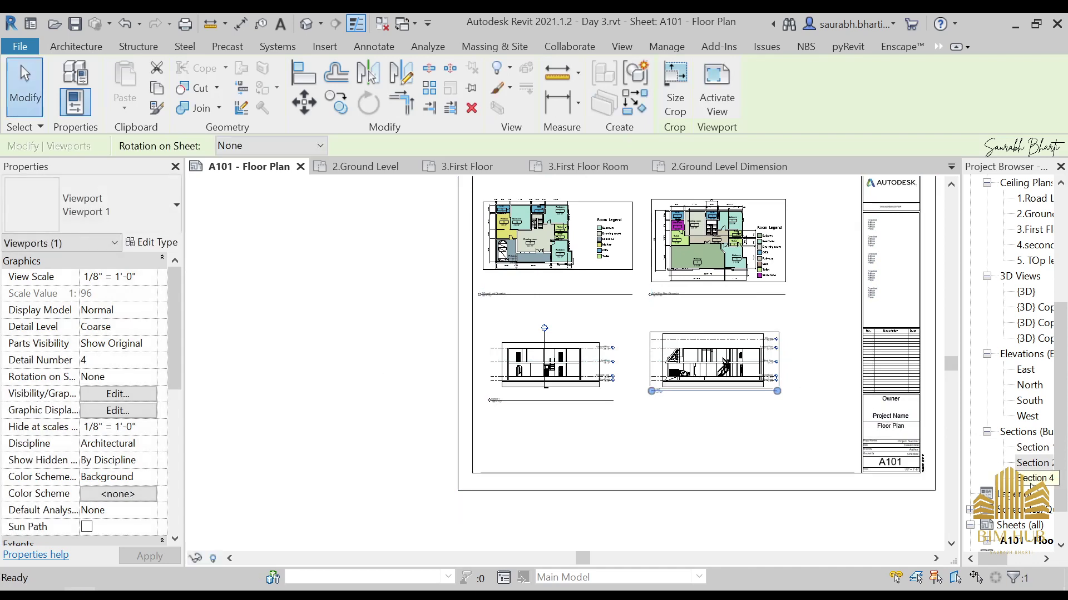
pyautogui.moveTo(1030, 480); pyautogui.dragTo(626, 447)
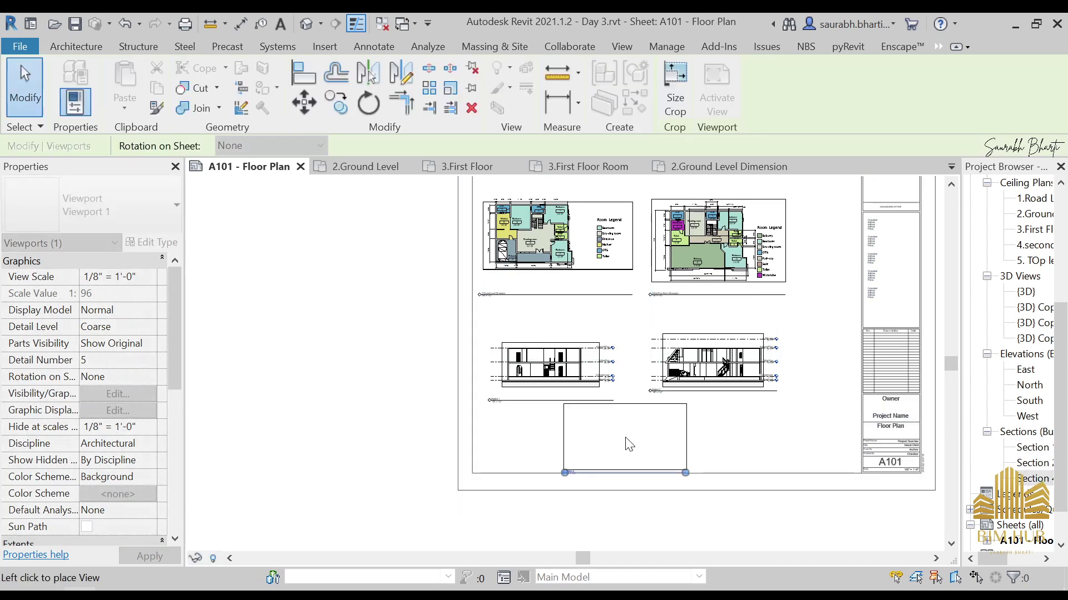
pyautogui.click(648, 441)
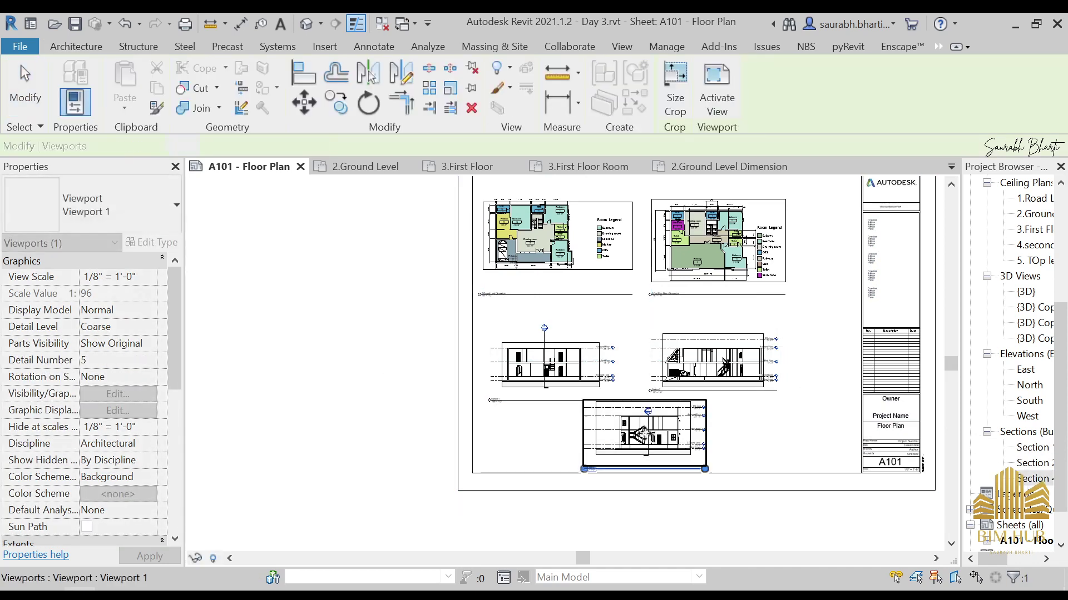
pyautogui.press('Escape')
pyautogui.scroll(3, 648, 440)
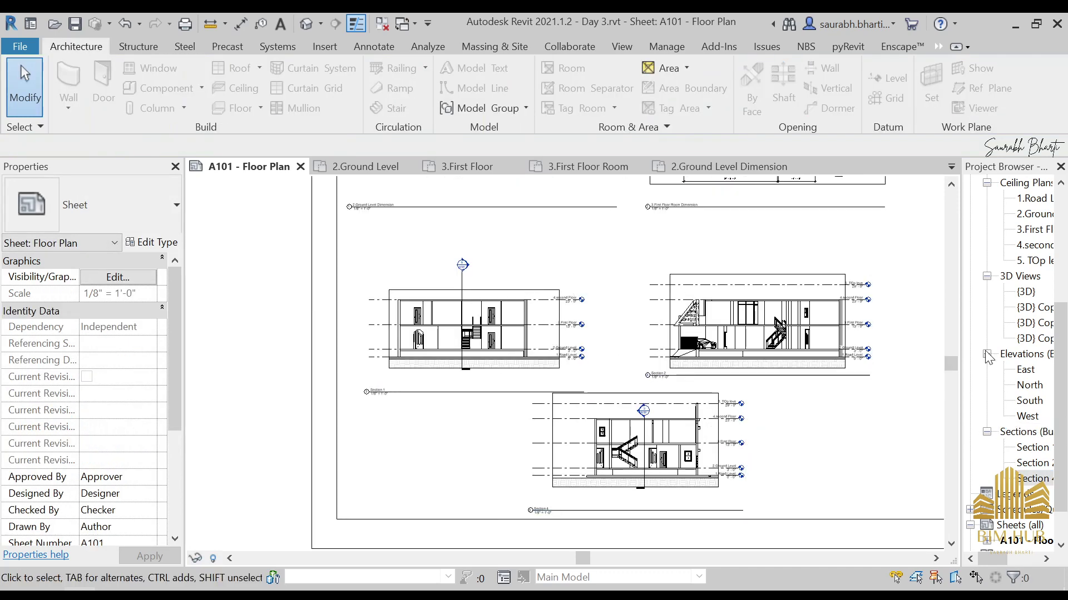
# - Open the Section 1 view, saving the project, and set its visual style to Realistic
pyautogui.doubleClick(1032, 447)
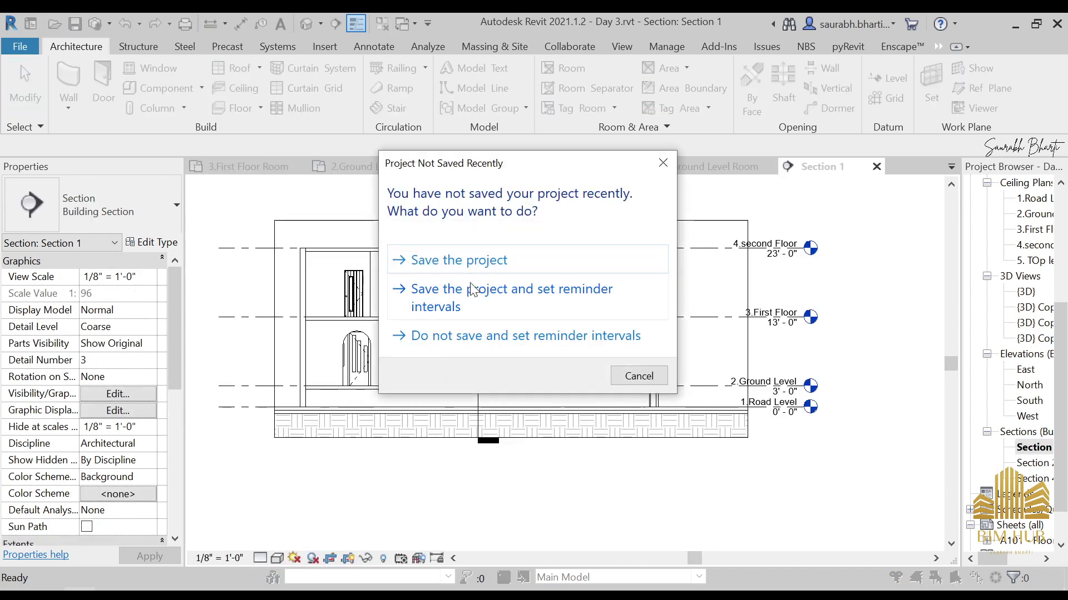
pyautogui.click(478, 268)
pyautogui.click(277, 558)
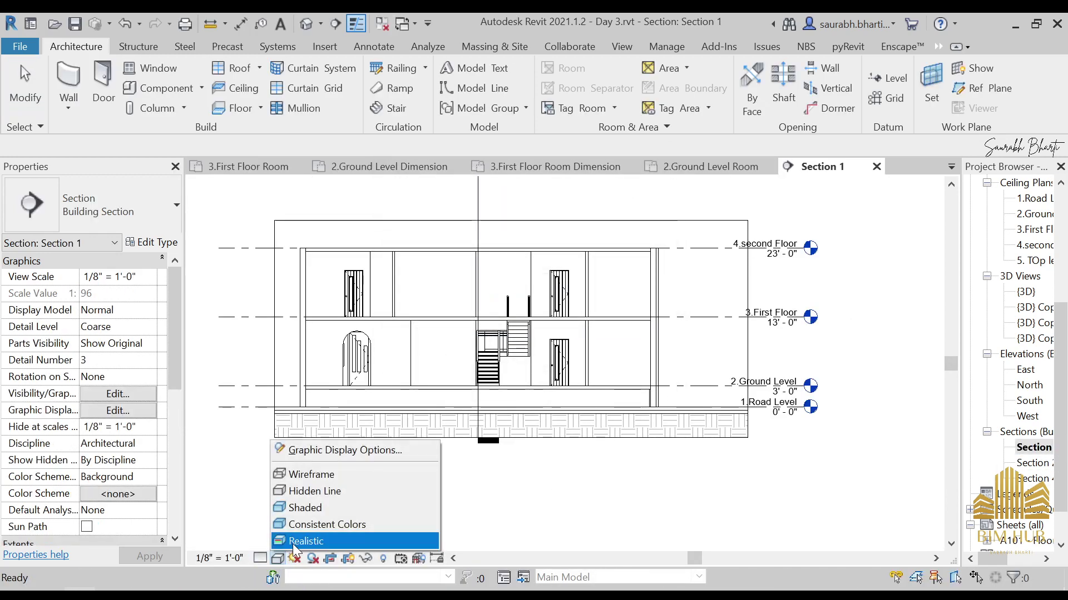
pyautogui.click(306, 541)
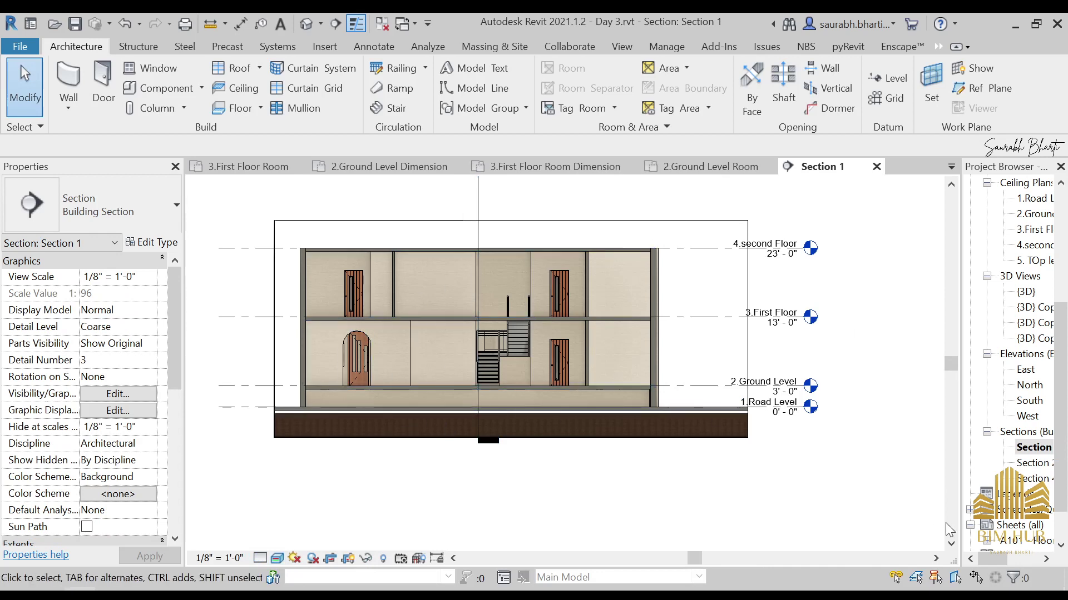
# - Open the Section 2 view and set its visual style to Realistic
pyautogui.doubleClick(1029, 464)
pyautogui.click(277, 559)
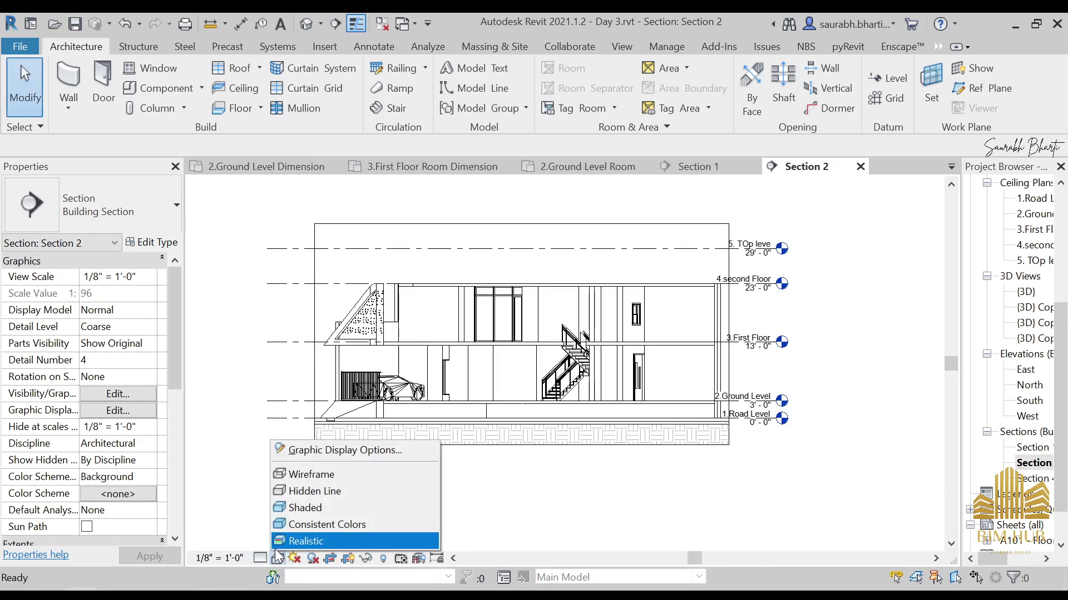
pyautogui.click(308, 541)
# - Open the Section 4 view and set its visual style to Realistic
pyautogui.click(1035, 478)
pyautogui.doubleClick(1036, 478)
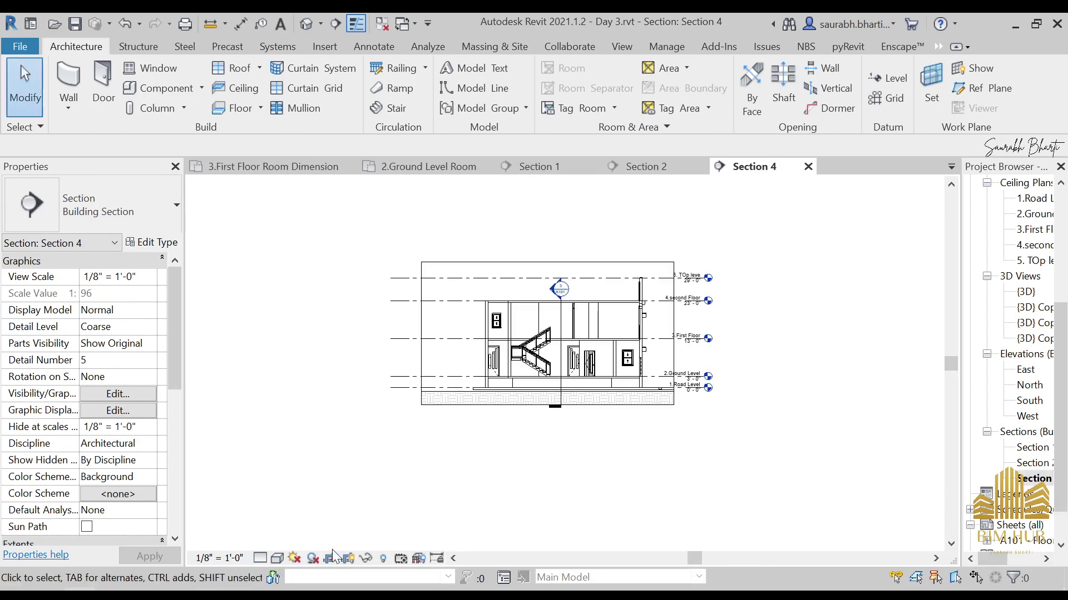
pyautogui.click(277, 559)
pyautogui.click(309, 541)
pyautogui.scroll(-1, 1012, 361)
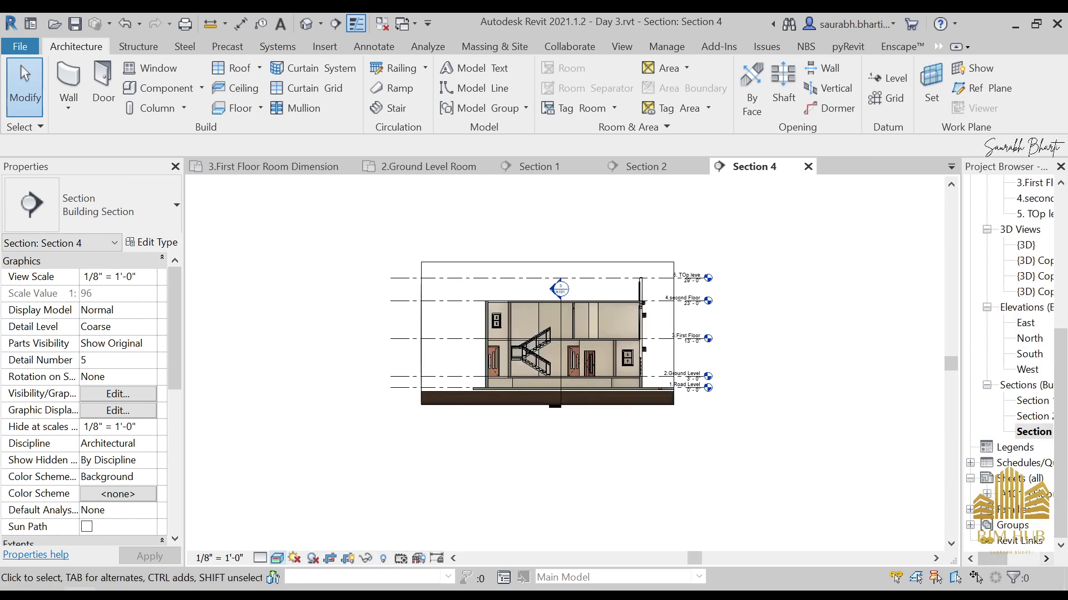
# - Return to sheet A101 and examine the Realistic sections up close, checking the materials, stairs and levels
pyautogui.doubleClick(1006, 494)
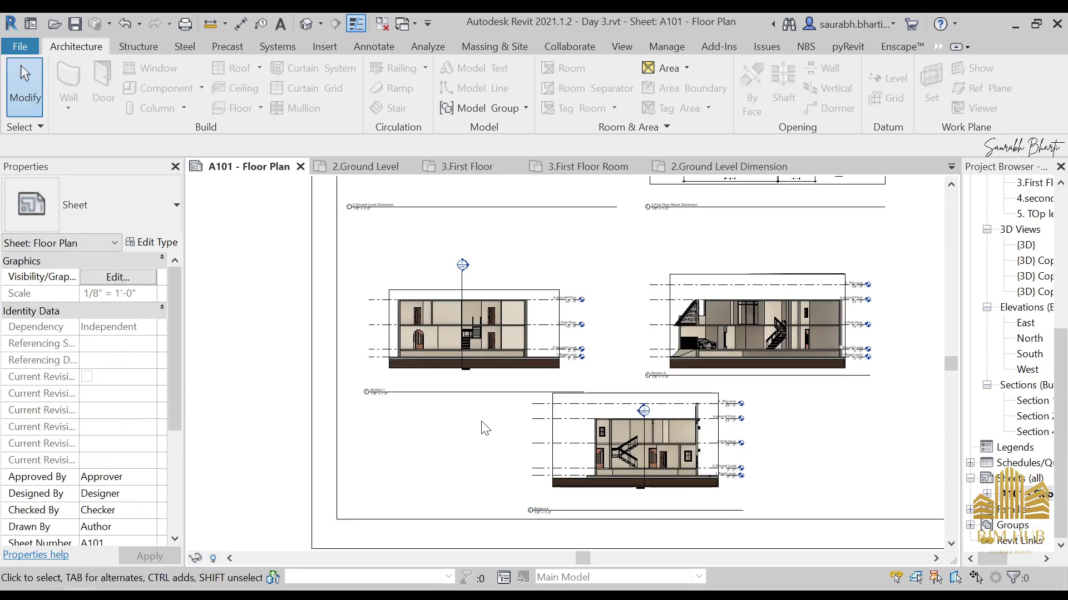
pyautogui.scroll(3, 658, 450)
pyautogui.scroll(4, 660, 452)
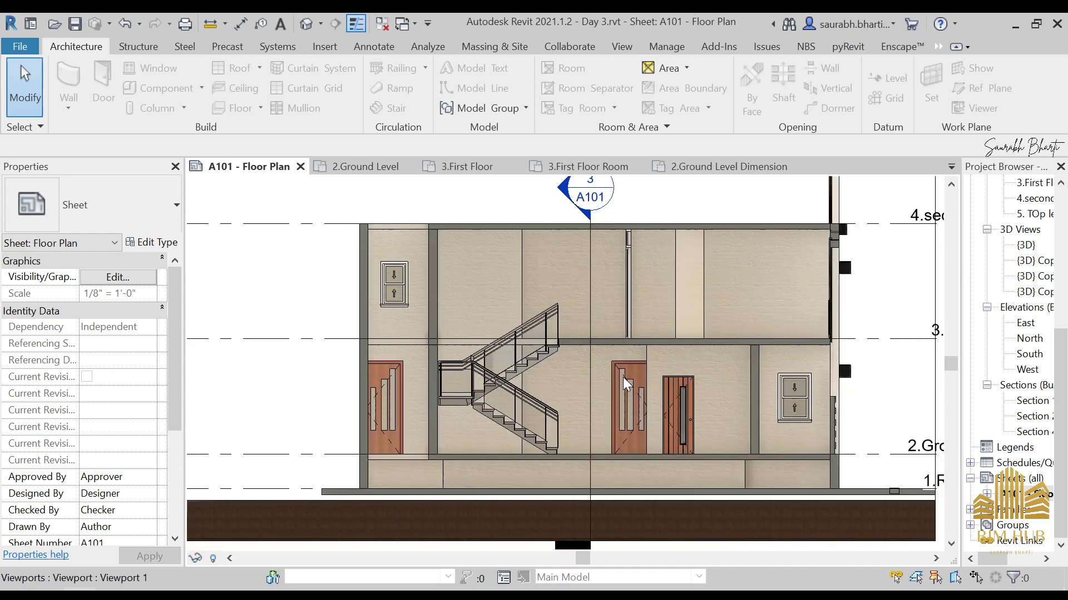
pyautogui.scroll(-4, 612, 278)
pyautogui.scroll(2, 646, 308)
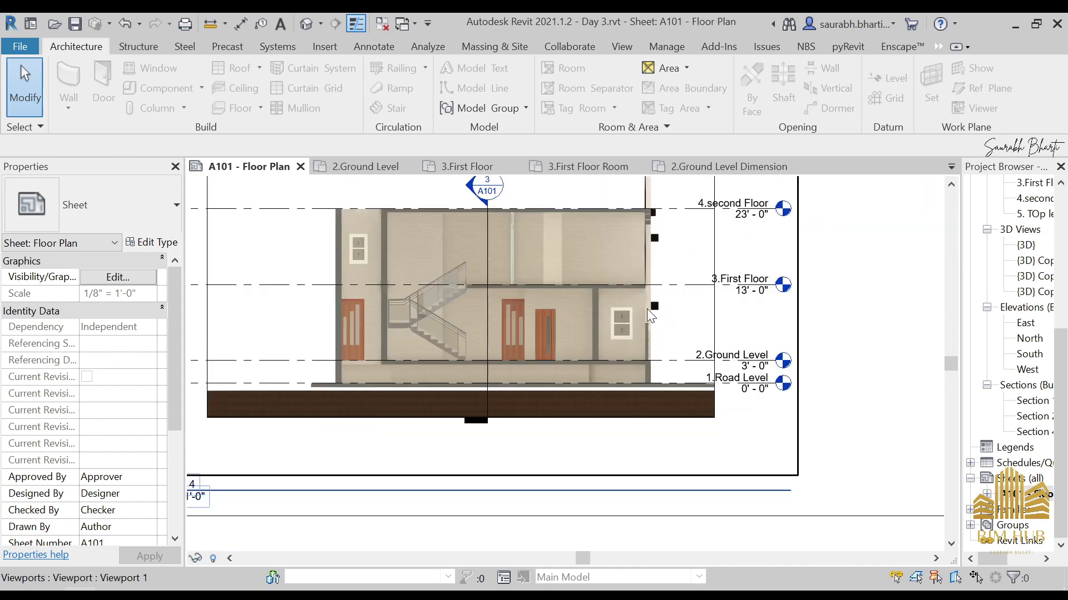
pyautogui.scroll(-2, 582, 315)
pyautogui.moveTo(582, 315); pyautogui.dragTo(601, 389, button='middle')
pyautogui.scroll(5, 651, 444)
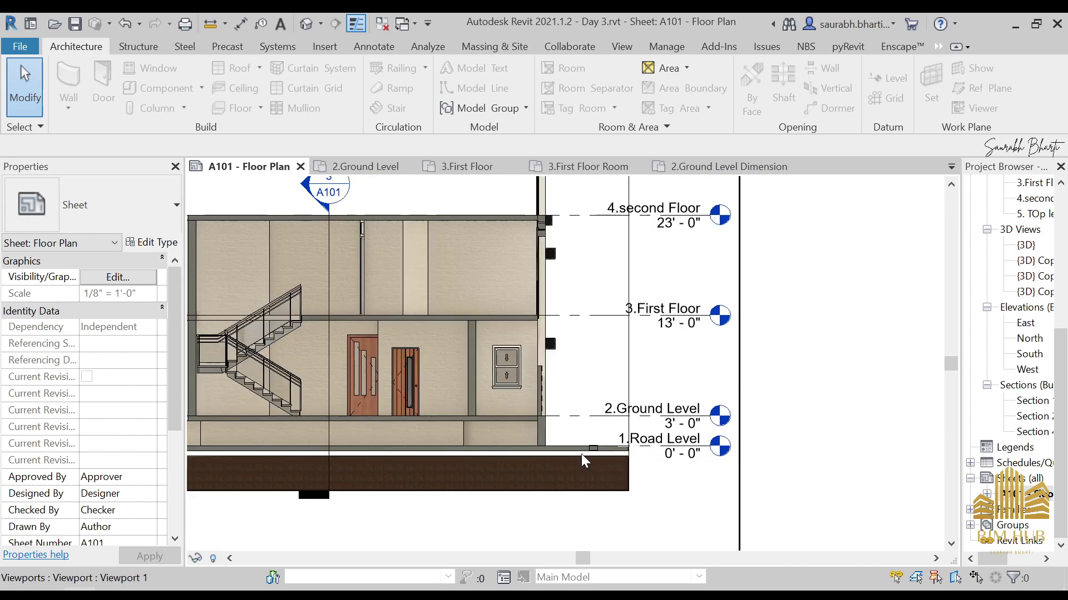
pyautogui.scroll(2, 581, 454)
pyautogui.scroll(-5, 621, 321)
pyautogui.moveTo(471, 334); pyautogui.dragTo(535, 439, button='middle')
pyautogui.scroll(-2, 535, 408)
pyautogui.scroll(2, 593, 339)
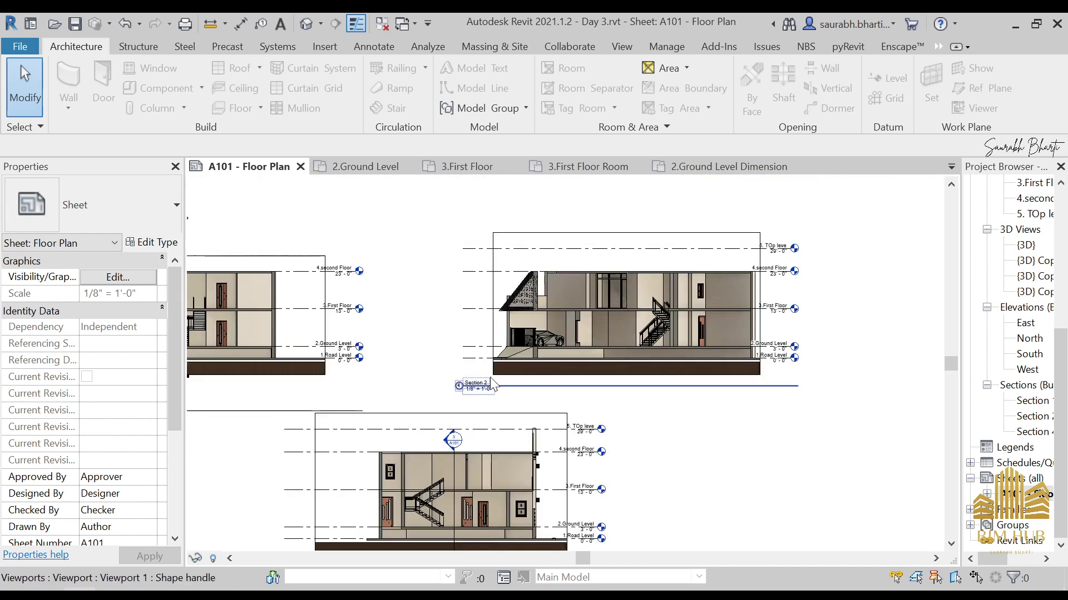
# - Move the Section 4 viewport directly beneath Section 1, leaving the space below Section 2 free
pyautogui.scroll(-5, 552, 318)
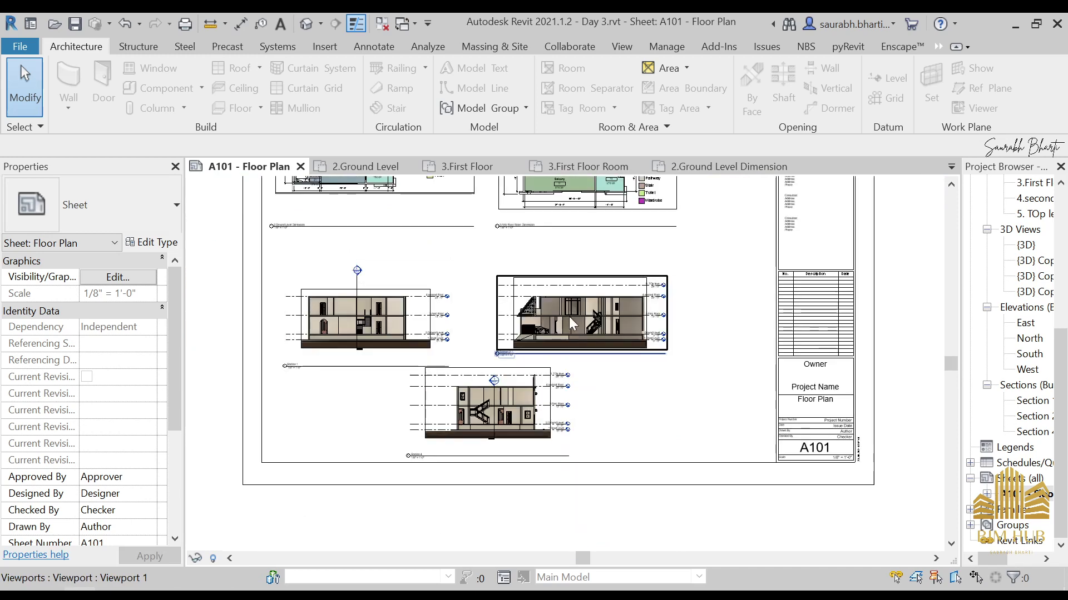
pyautogui.click(462, 415)
pyautogui.moveTo(463, 414); pyautogui.dragTo(338, 414)
# - Open the 2.Ground Level floor plan and draw a horizontal section line in front of the entrance, outside the plan's crop boundary
pyautogui.scroll(5, 994, 266)
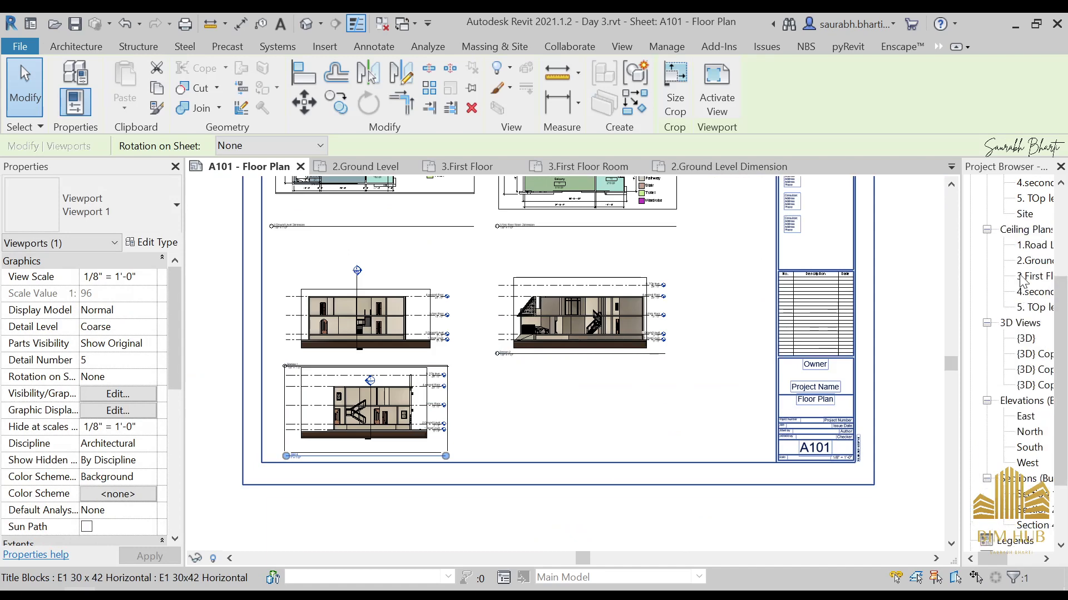
pyautogui.scroll(2, 1023, 261)
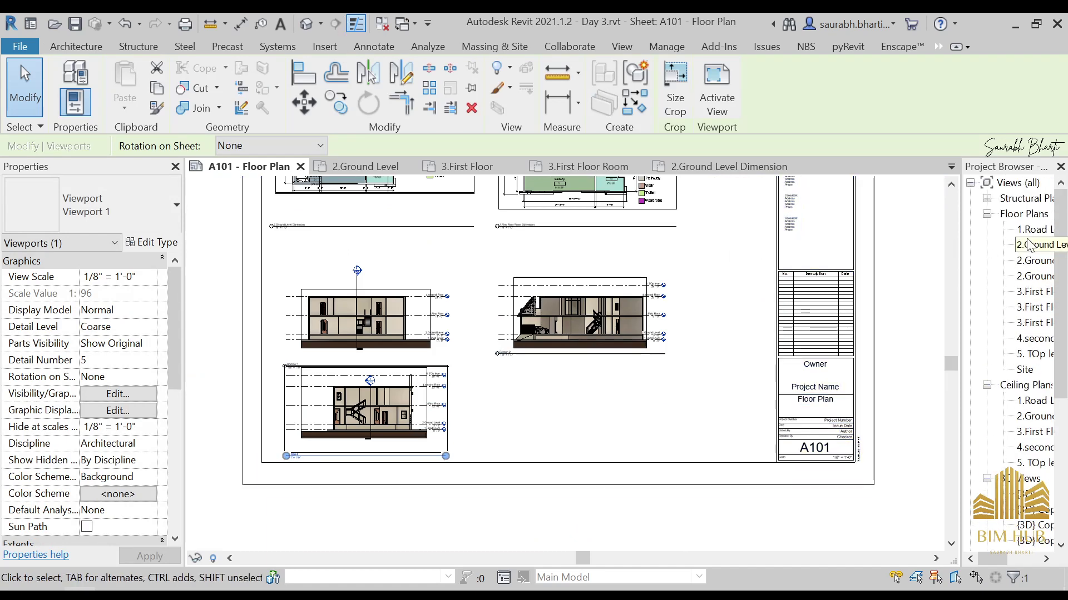
pyautogui.doubleClick(1033, 245)
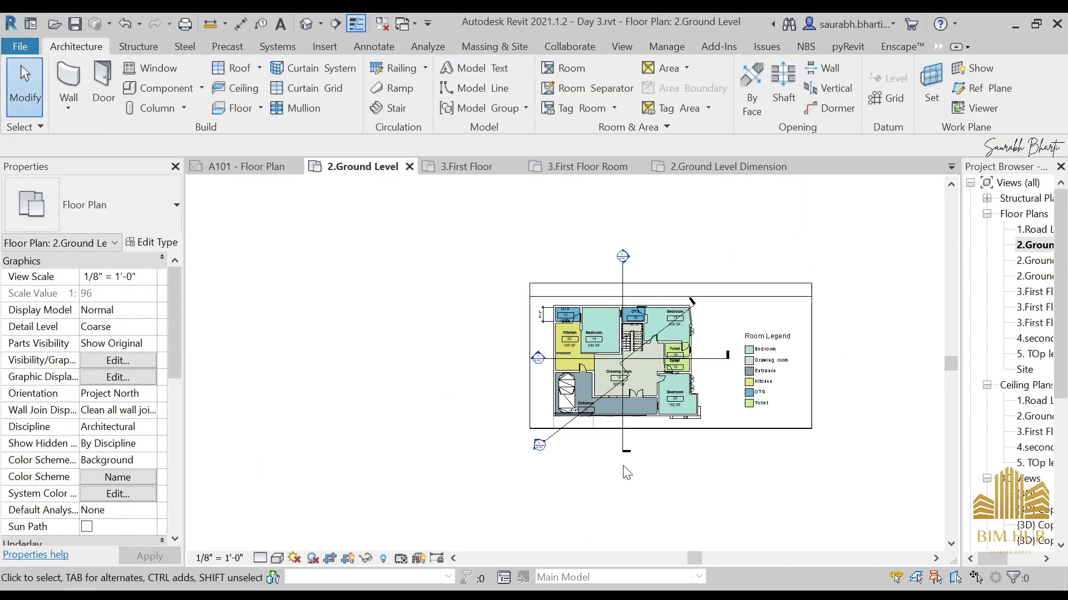
pyautogui.click(335, 24)
pyautogui.scroll(3, 613, 495)
pyautogui.click(434, 374)
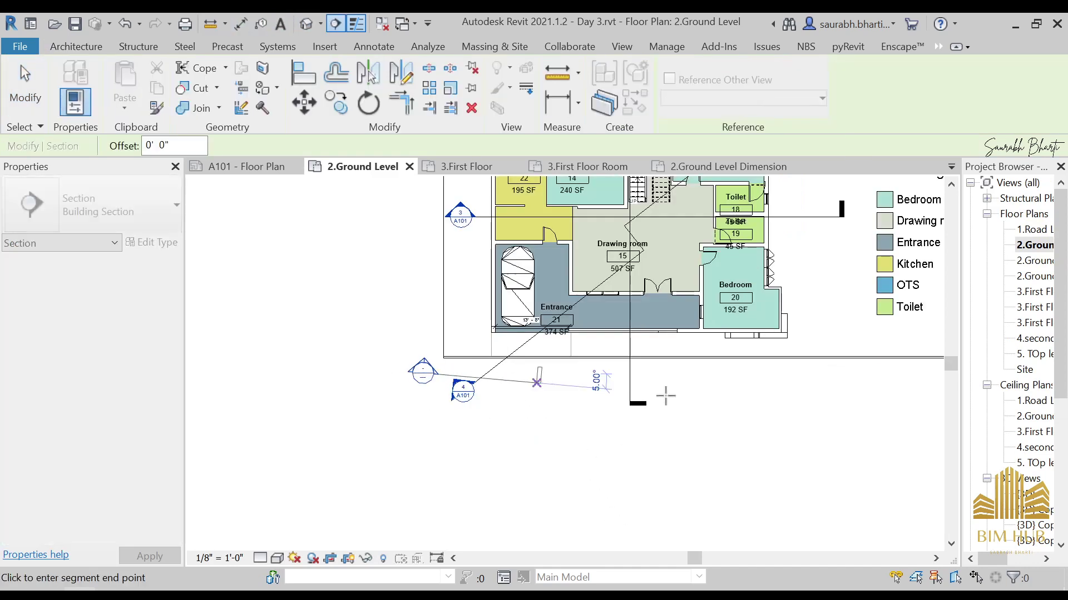
pyautogui.moveTo(665, 393); pyautogui.dragTo(803, 388, button='middle')
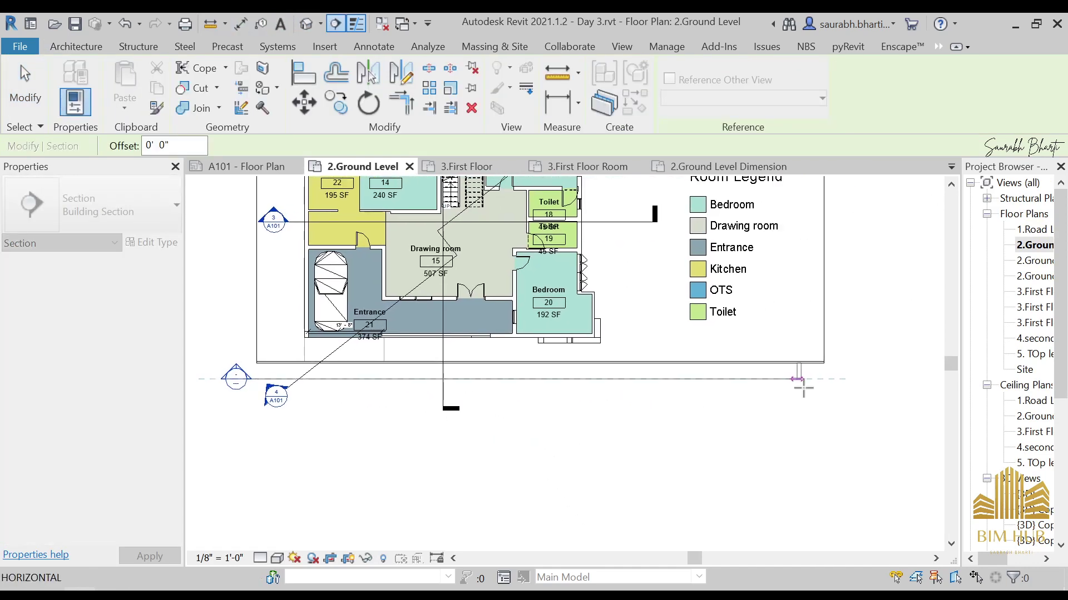
pyautogui.click(613, 379)
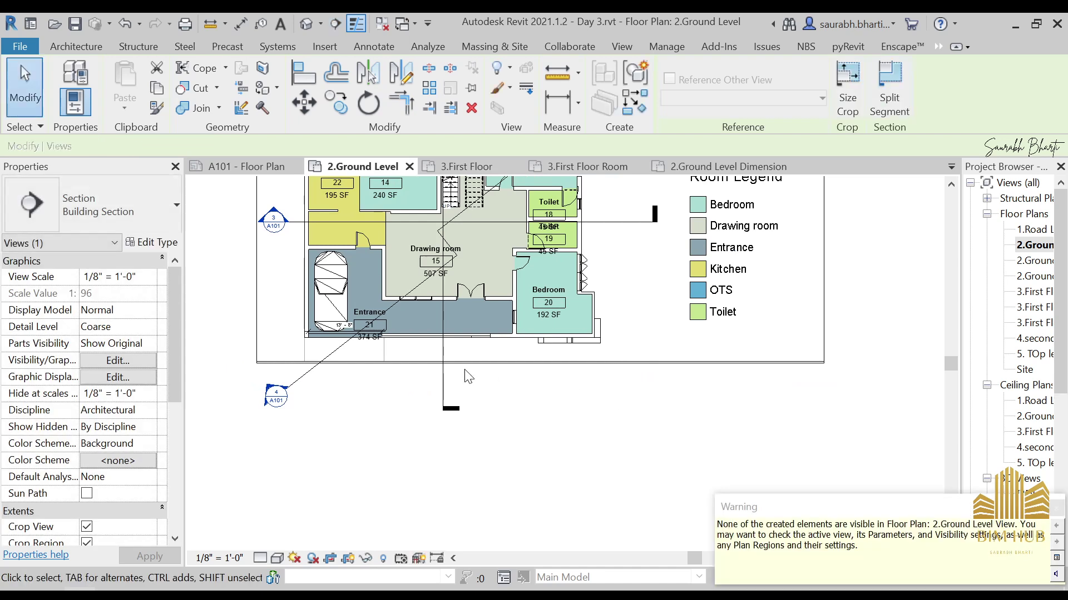
# - Draw another horizontal section line in front of the entrance, just inside the crop boundary, and open its view
pyautogui.click(335, 23)
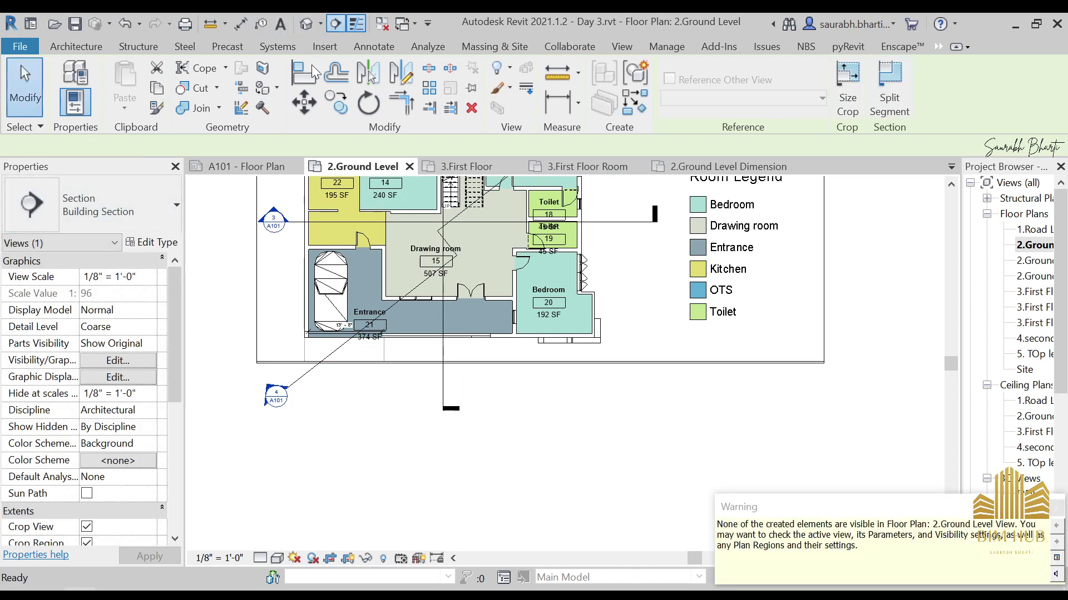
pyautogui.click(257, 354)
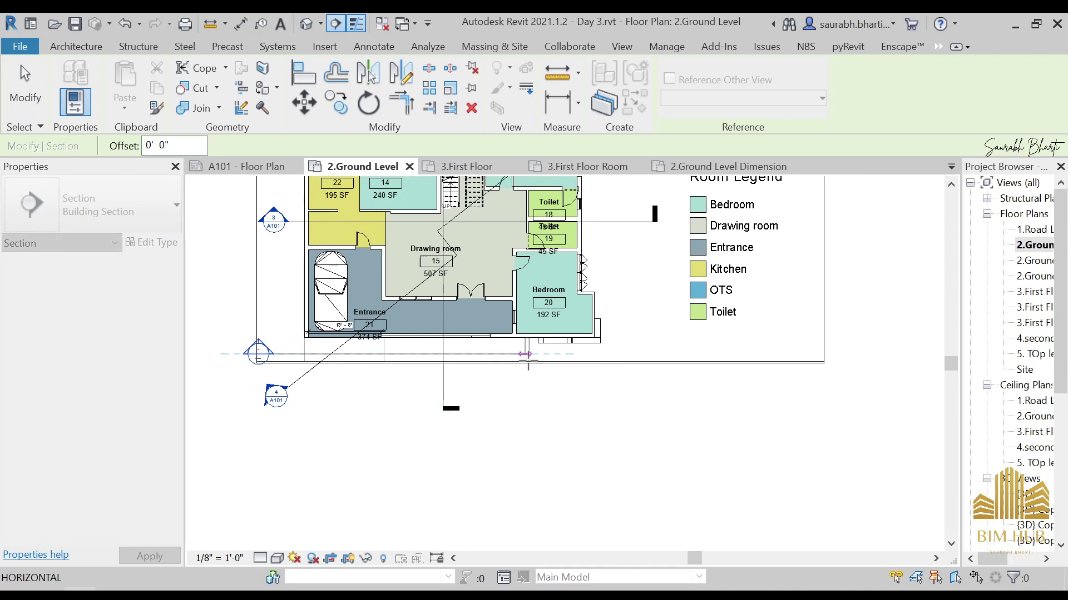
pyautogui.click(615, 354)
pyautogui.press('Escape')
pyautogui.press('Escape')
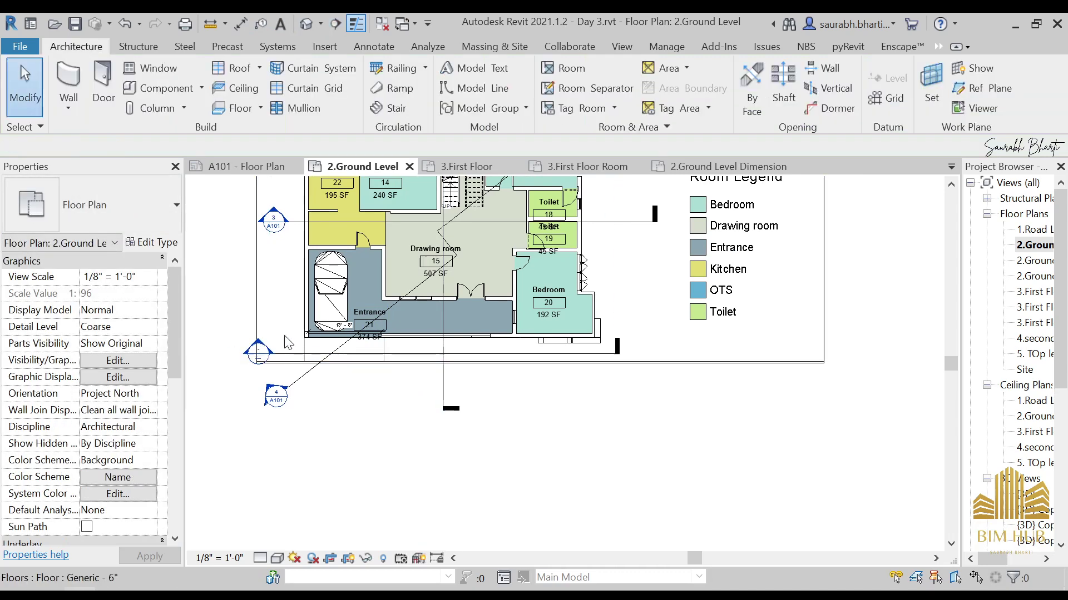
pyautogui.doubleClick(258, 353)
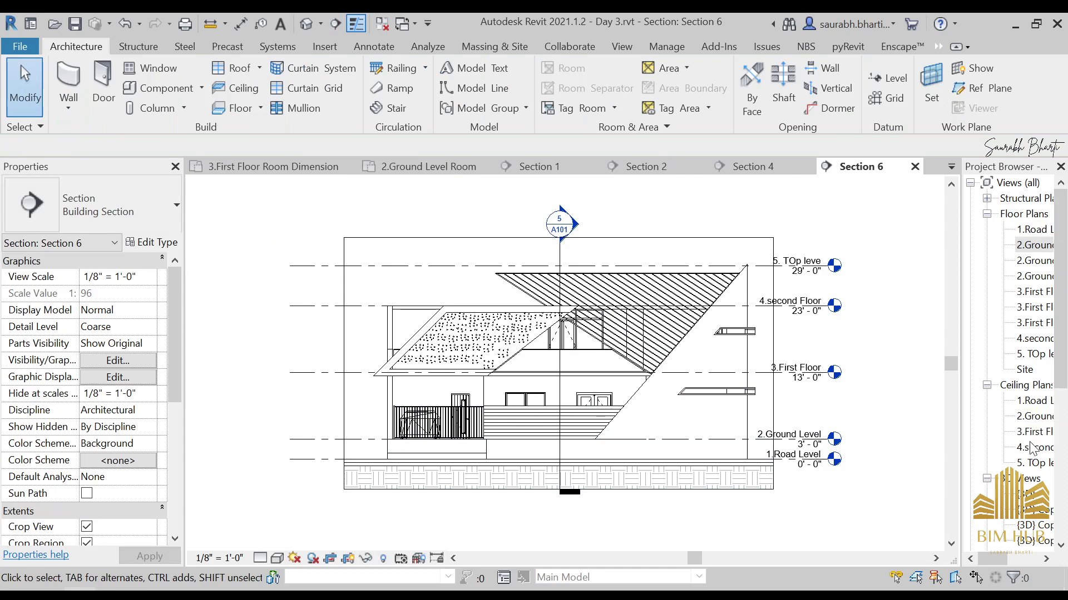
pyautogui.scroll(-3, 1032, 447)
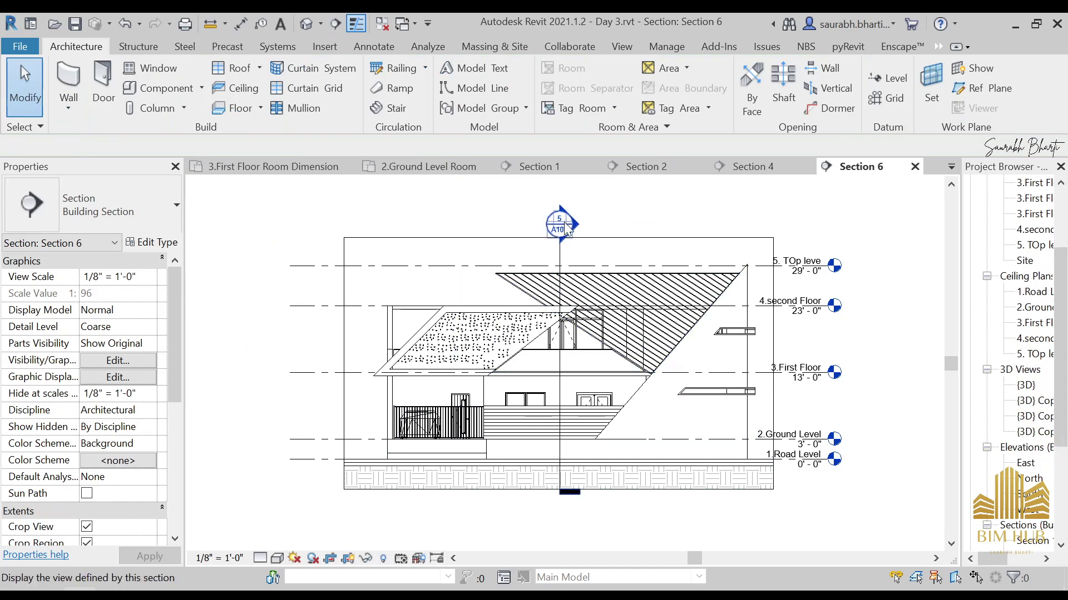
pyautogui.scroll(3, 565, 228)
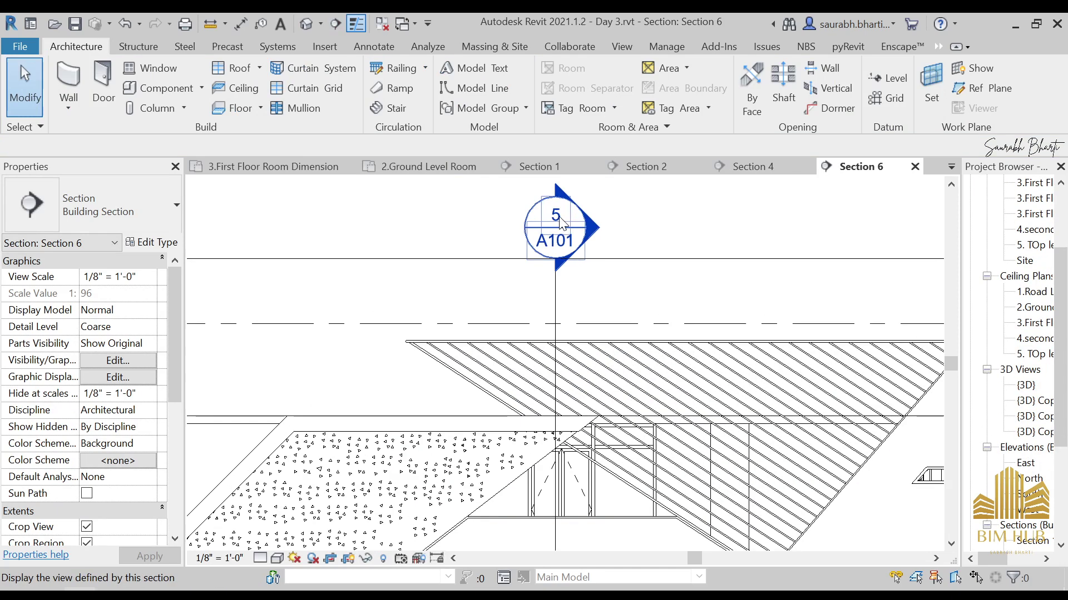
pyautogui.scroll(2, 563, 252)
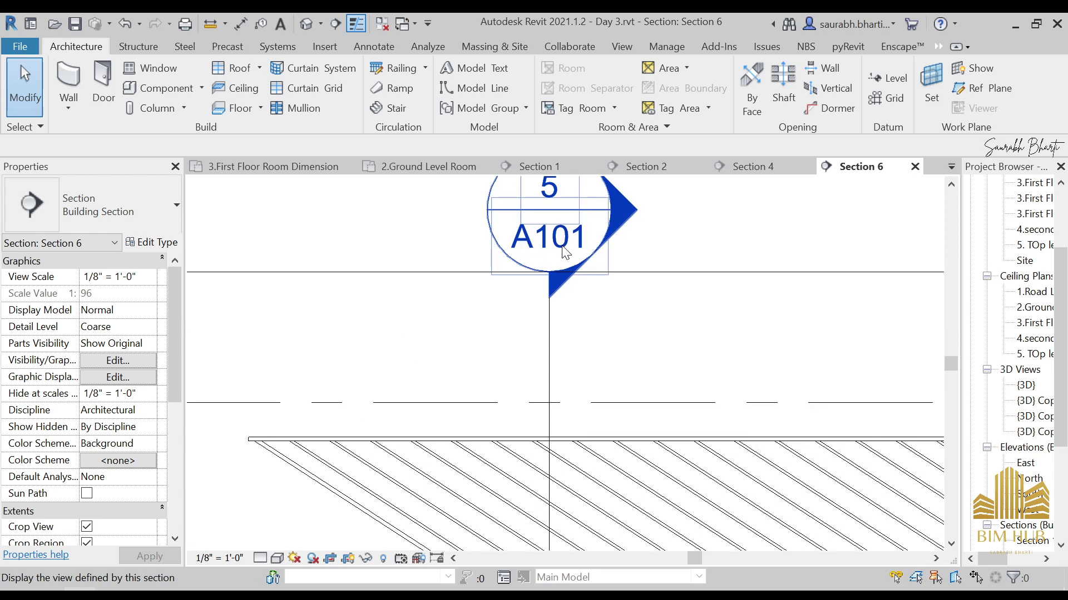
pyautogui.scroll(-2, 553, 239)
pyautogui.scroll(2, 552, 235)
pyautogui.rightClick(552, 235)
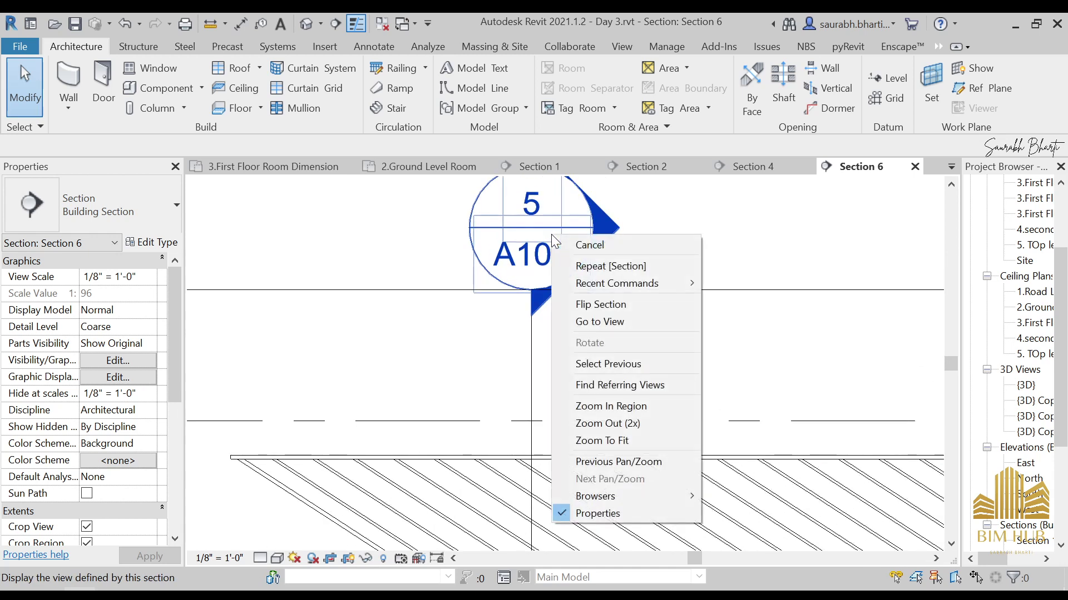
pyautogui.click(624, 460)
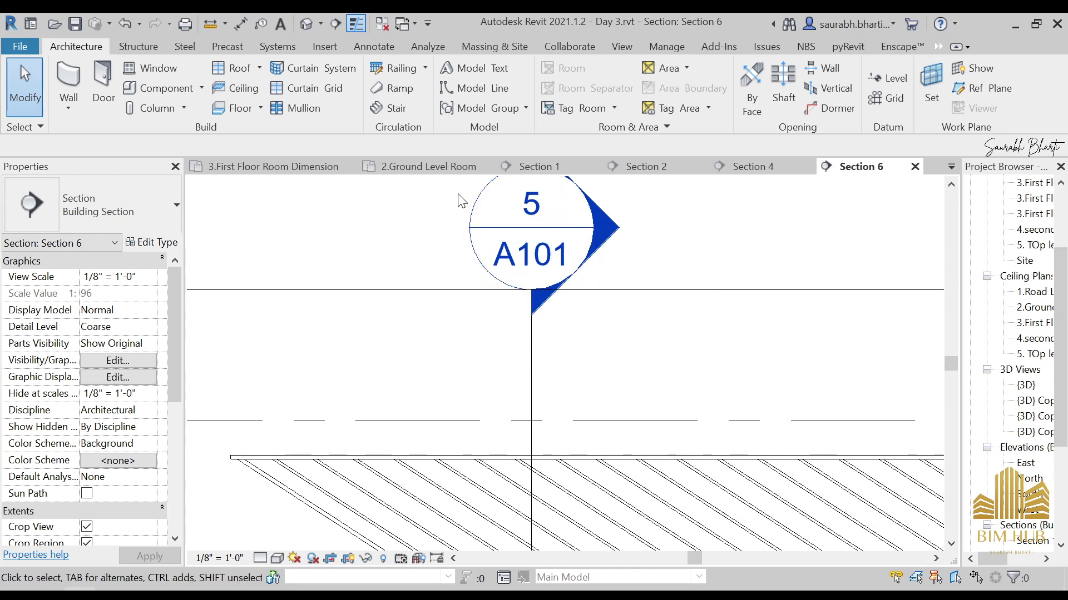
# - Rename the Section 6 view as Front View
pyautogui.scroll(-5, 1033, 469)
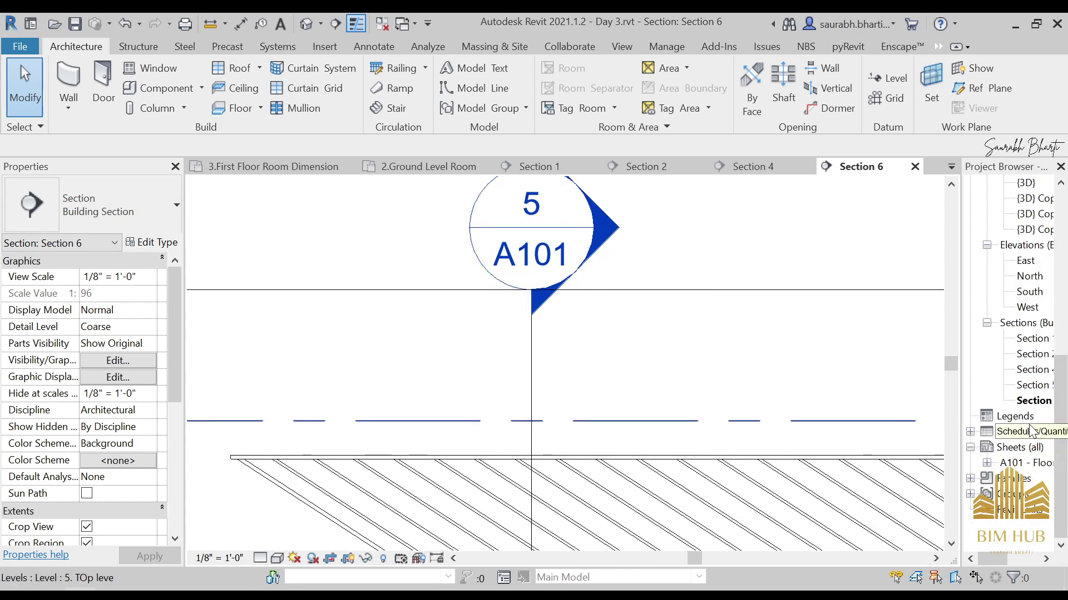
pyautogui.click(1033, 398)
pyautogui.rightClick(1033, 398)
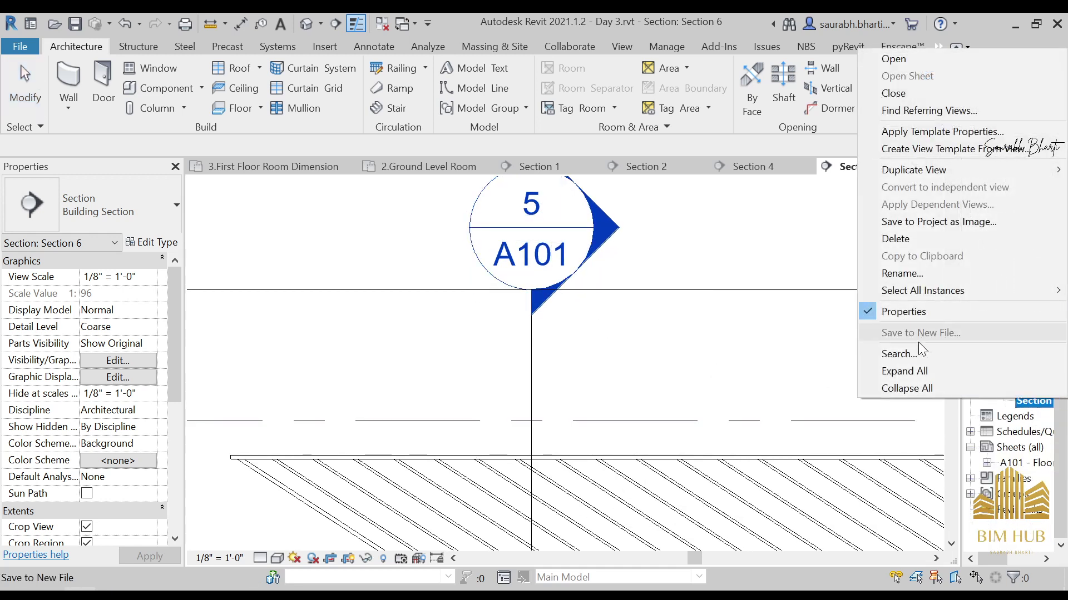
pyautogui.click(902, 273)
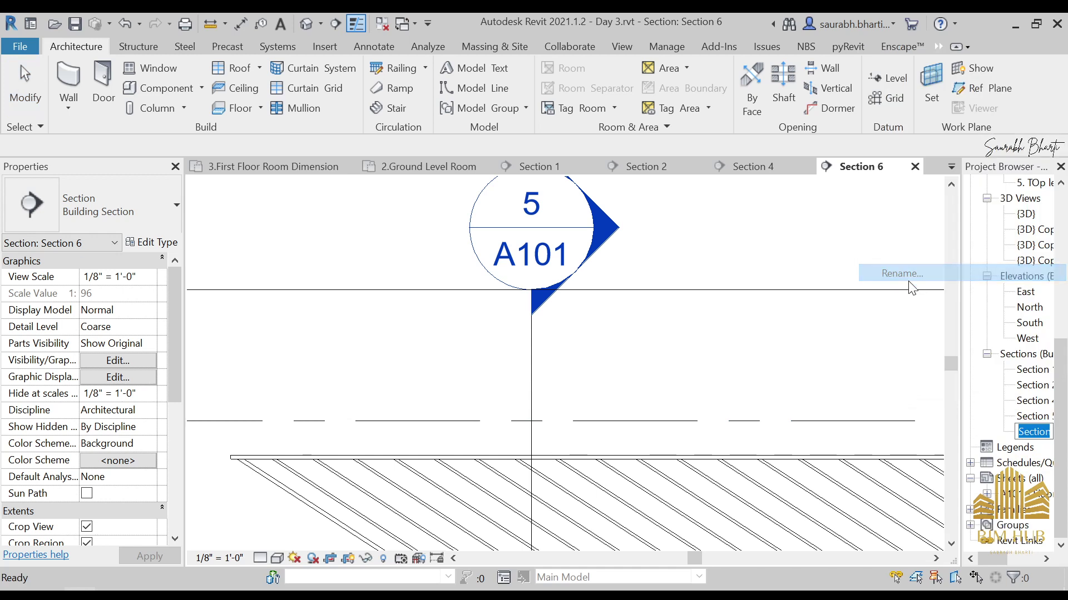
pyautogui.write('Front View')
pyautogui.click(985, 417)
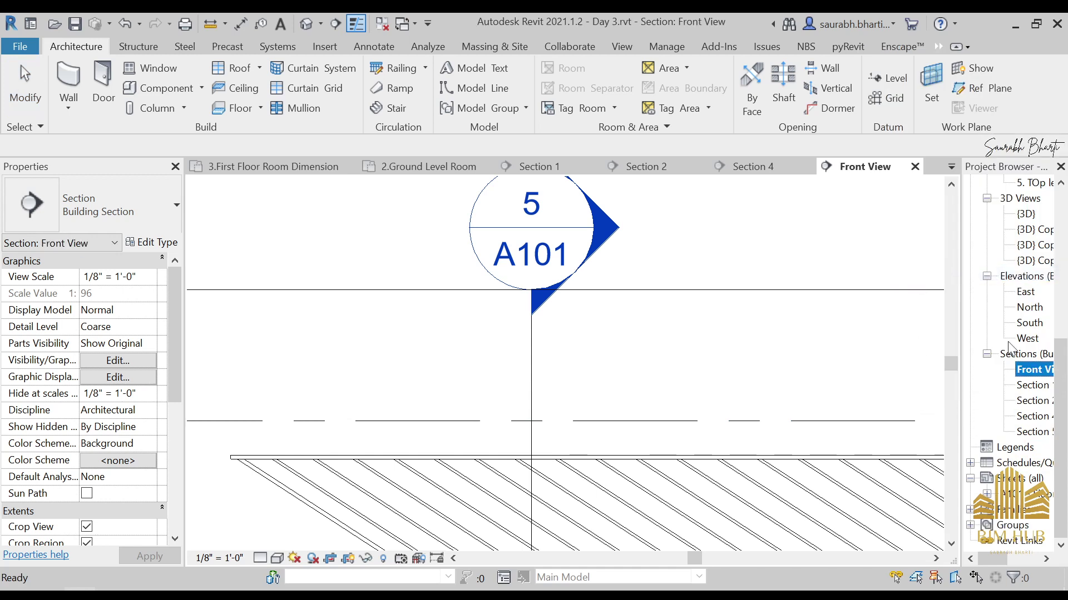
# - Set the visual style of Front View to Realistic
pyautogui.press('z')
pyautogui.press('f')
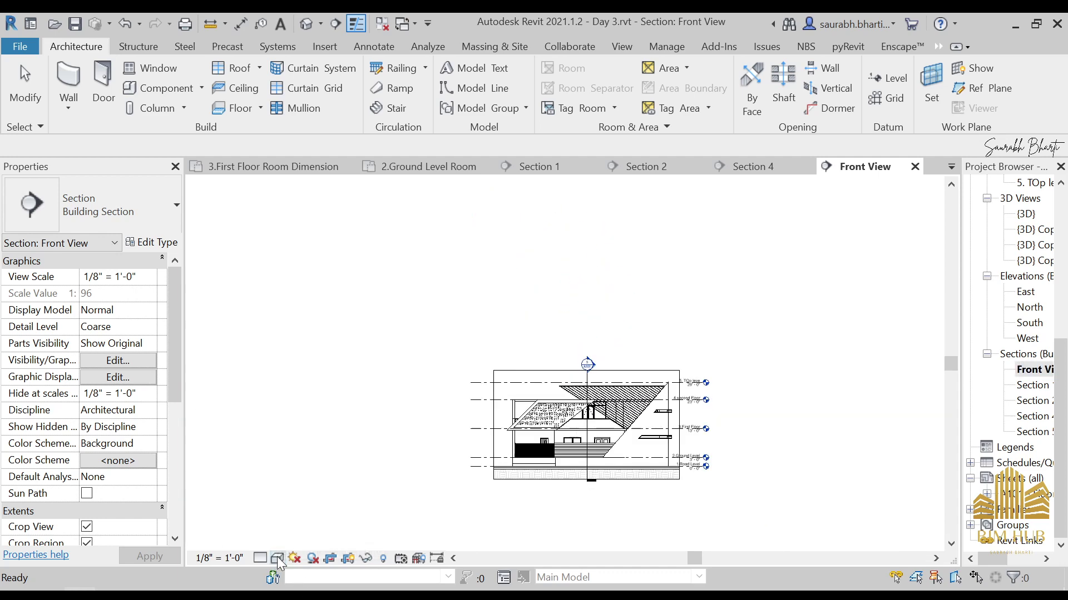
pyautogui.click(277, 558)
pyautogui.click(311, 538)
# - Place Front View on sheet A101 below Section 2, aligned with Section 4
pyautogui.scroll(3, 567, 437)
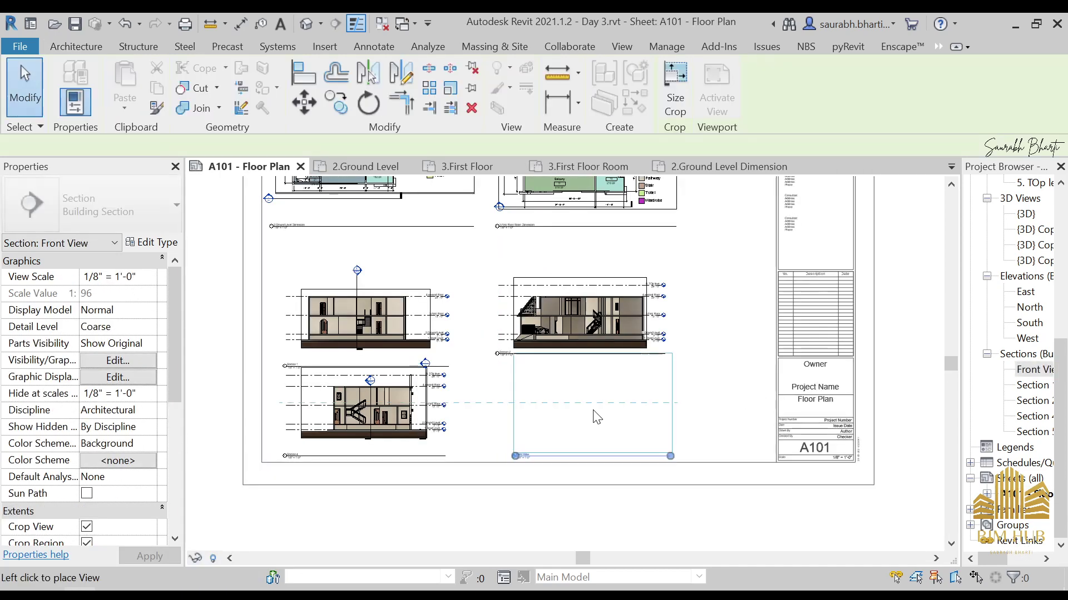
pyautogui.click(590, 420)
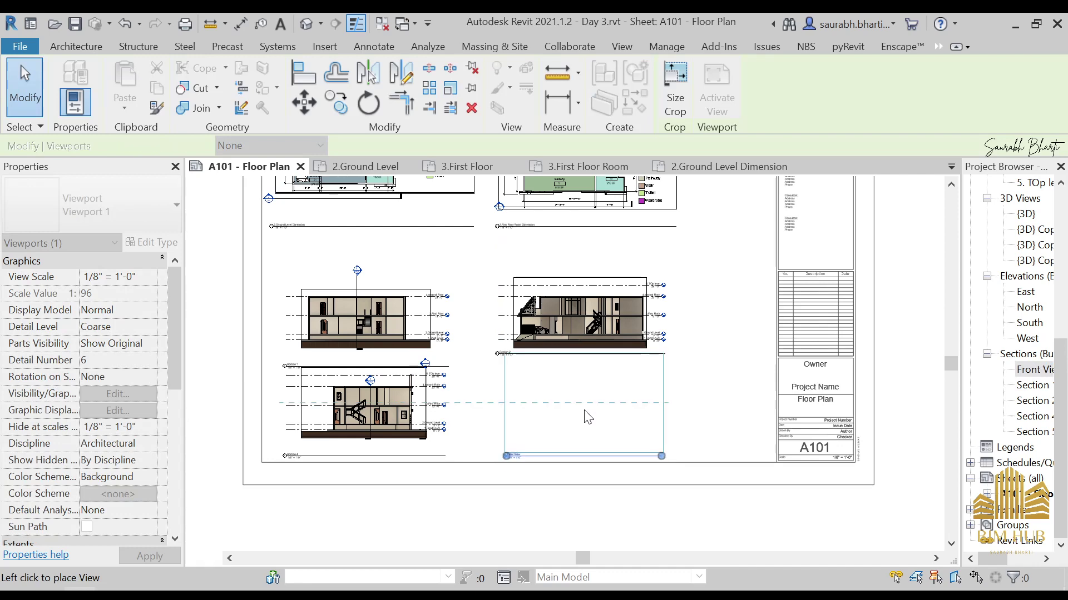
pyautogui.press('Escape')
# - Review the sheet A101 layout, examining Front View, the coloured floor plans with their dimensions, and the sections
pyautogui.scroll(5, 589, 409)
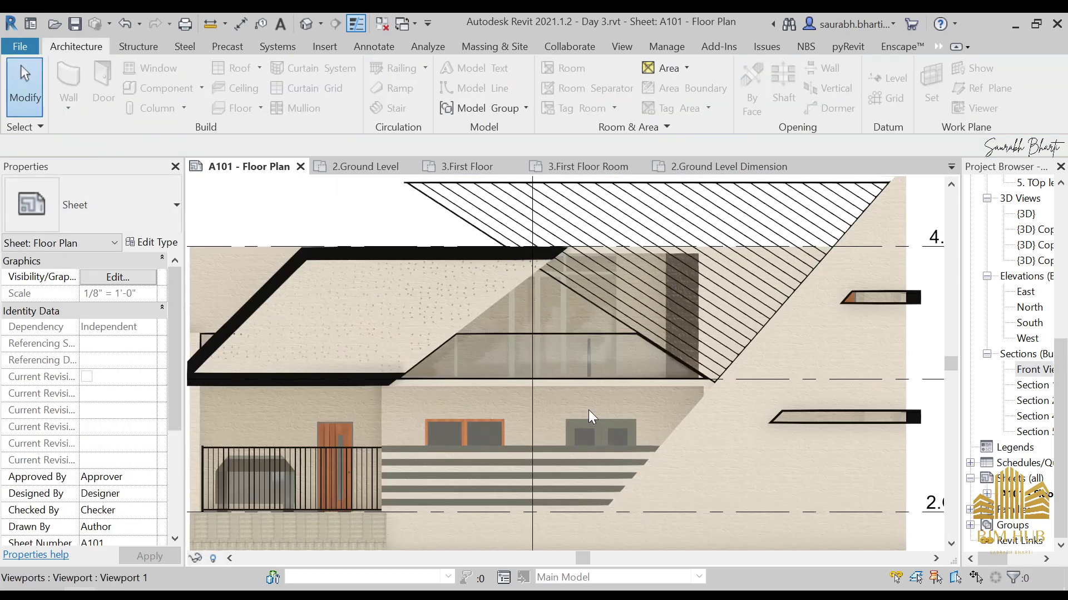
pyautogui.scroll(-4, 584, 418)
pyautogui.scroll(2, 586, 333)
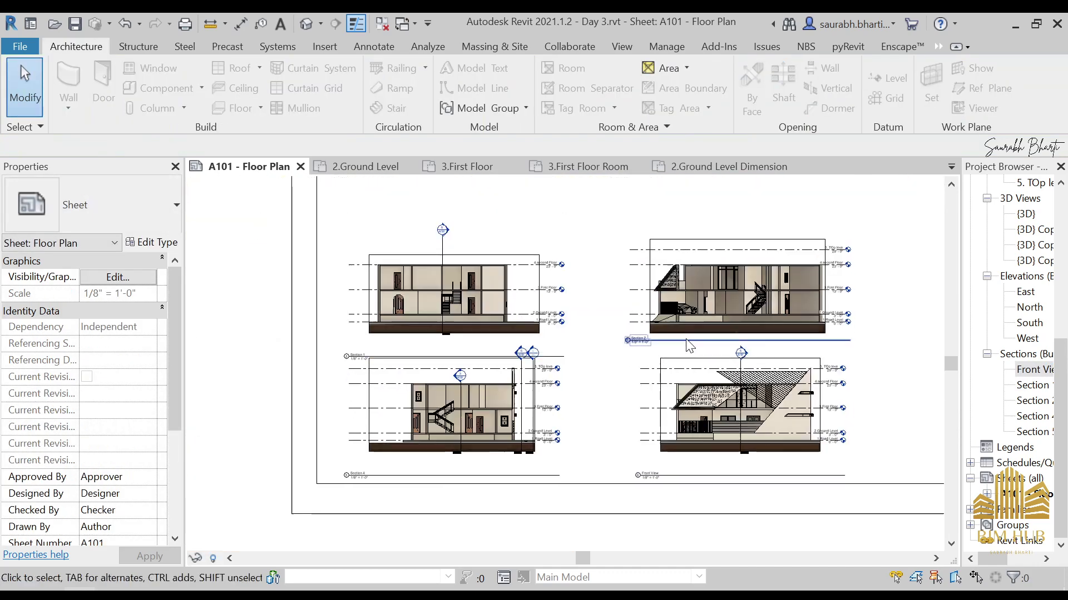
pyautogui.scroll(-3, 591, 420)
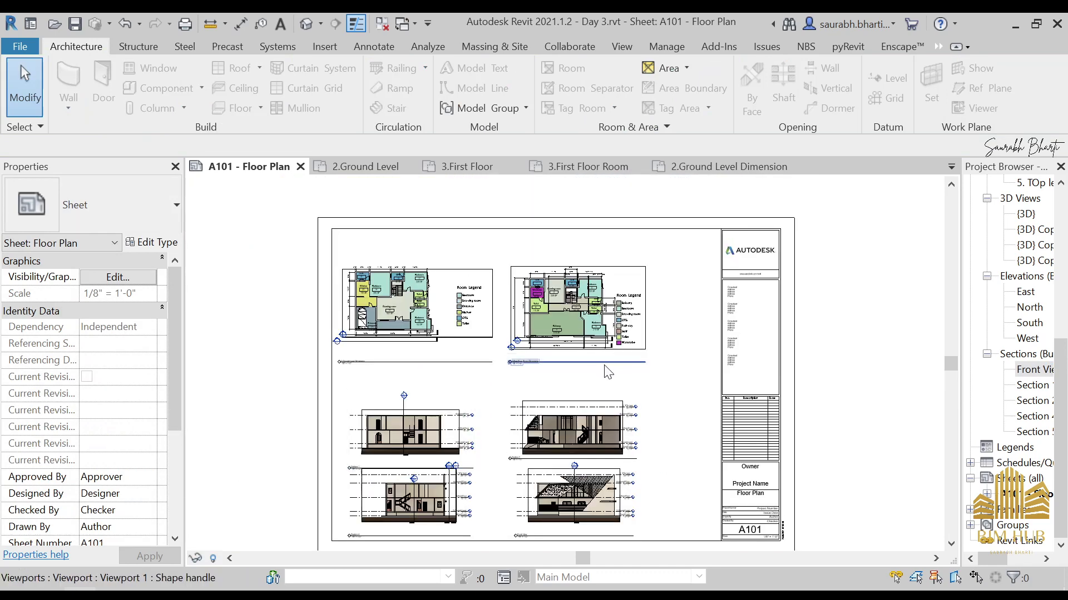
pyautogui.scroll(6, 370, 314)
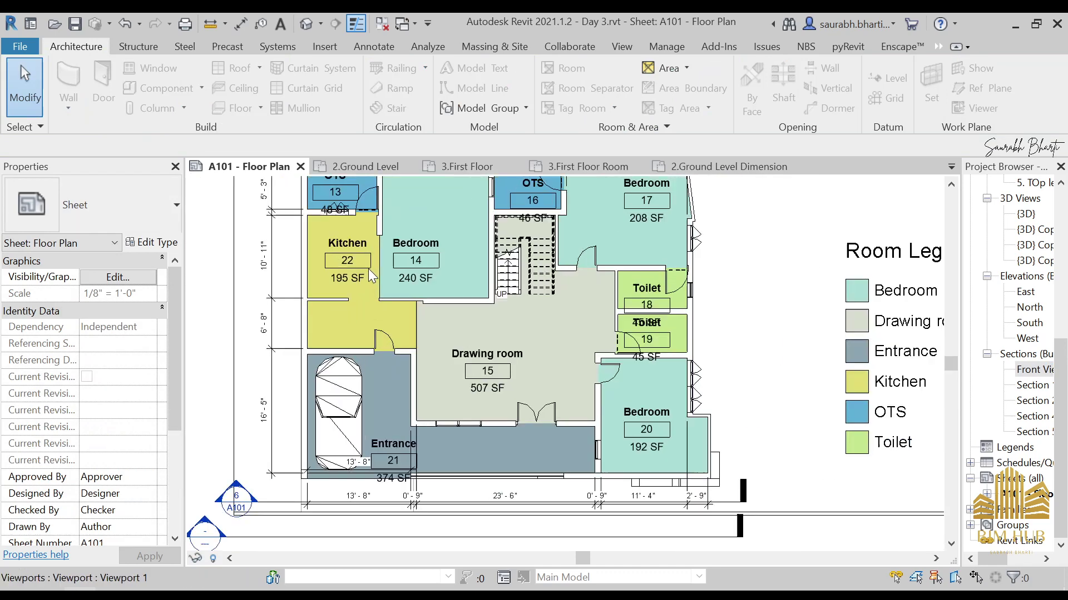
pyautogui.scroll(-3, 259, 351)
pyautogui.scroll(-4, 455, 252)
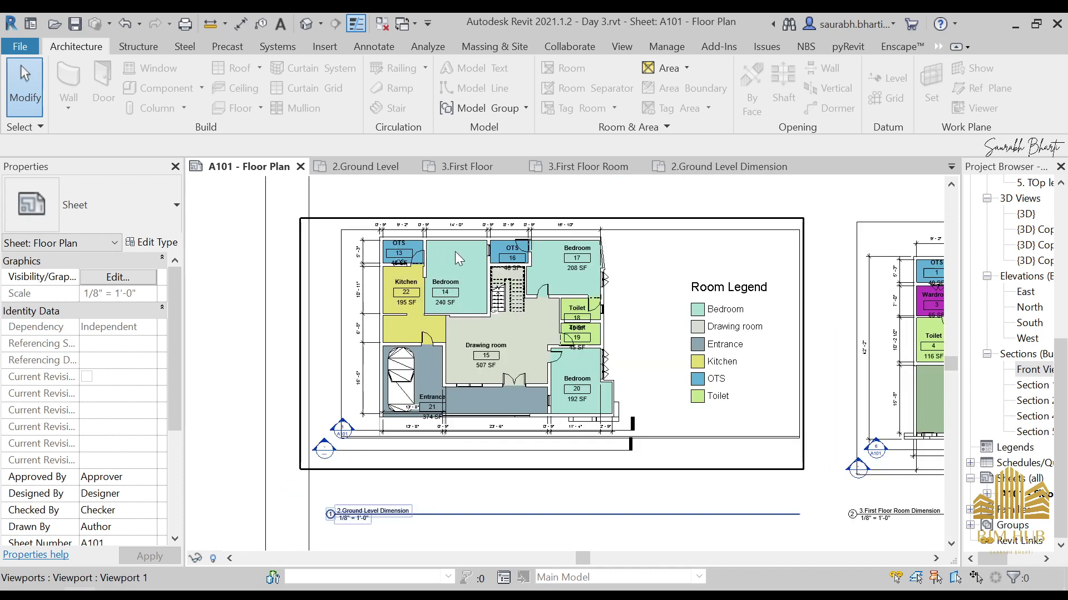
pyautogui.scroll(3, 496, 256)
pyautogui.scroll(-5, 497, 256)
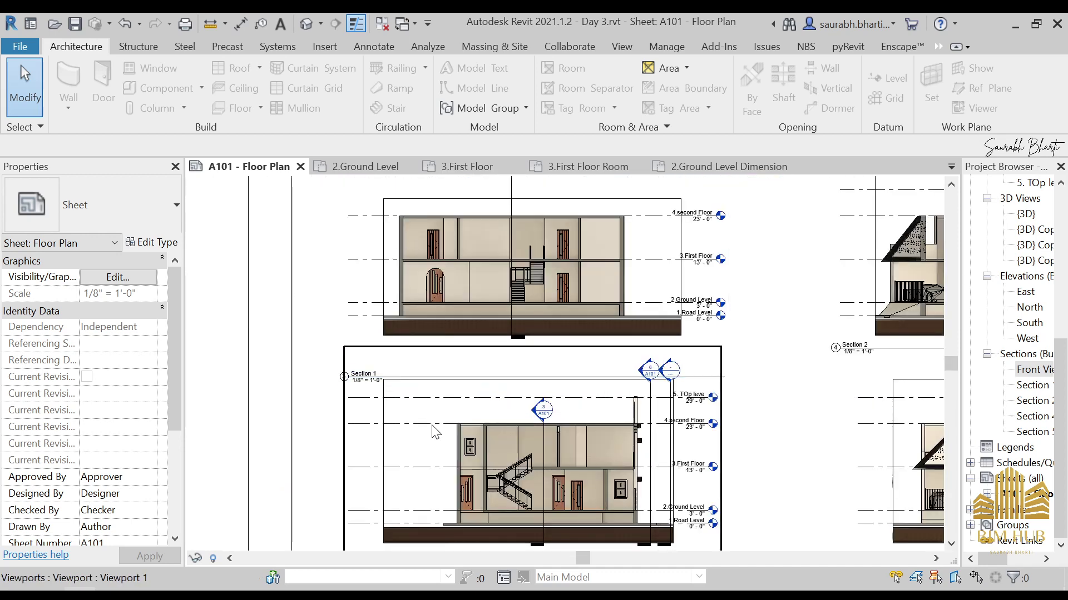
pyautogui.moveTo(638, 446); pyautogui.dragTo(559, 382, button='middle')
pyautogui.scroll(1, 595, 286)
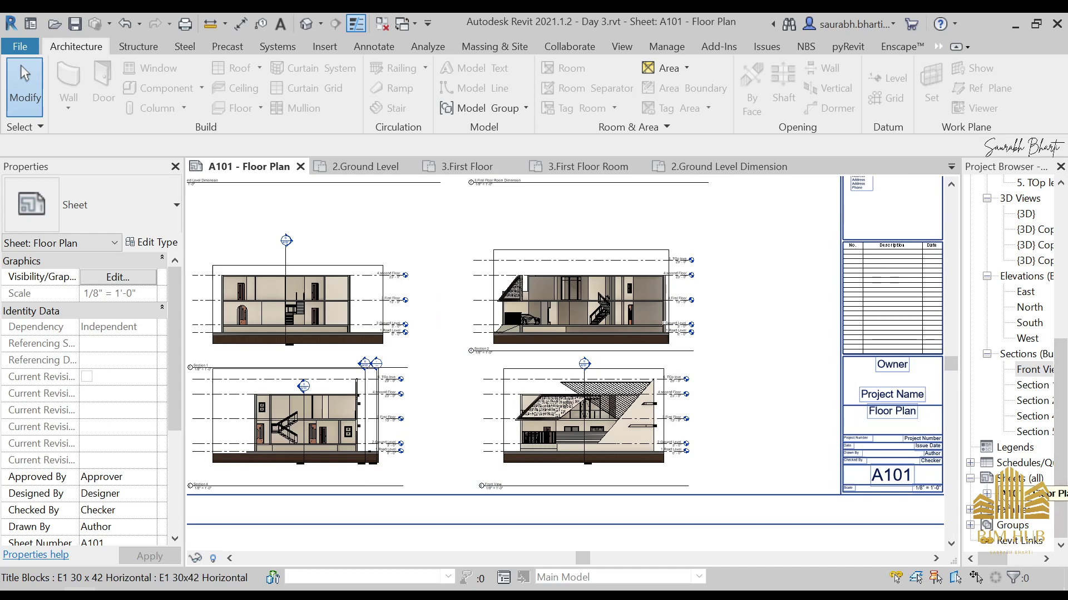
# - Create a new sheet using the My Sheet sheet title block
pyautogui.rightClick(1012, 489)
pyautogui.press('Escape')
pyautogui.rightClick(1020, 478)
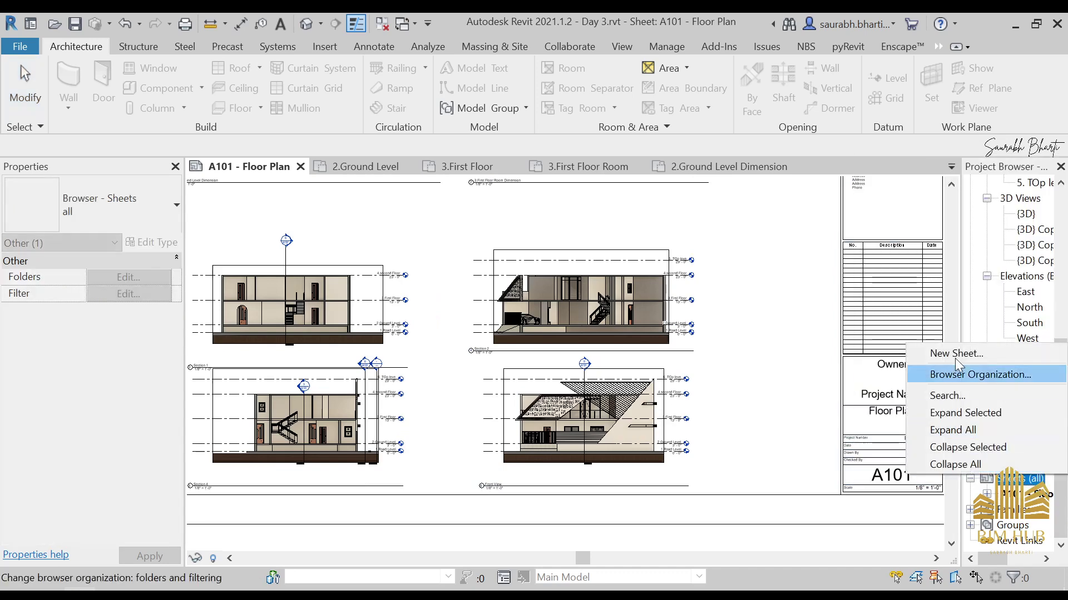
pyautogui.click(948, 354)
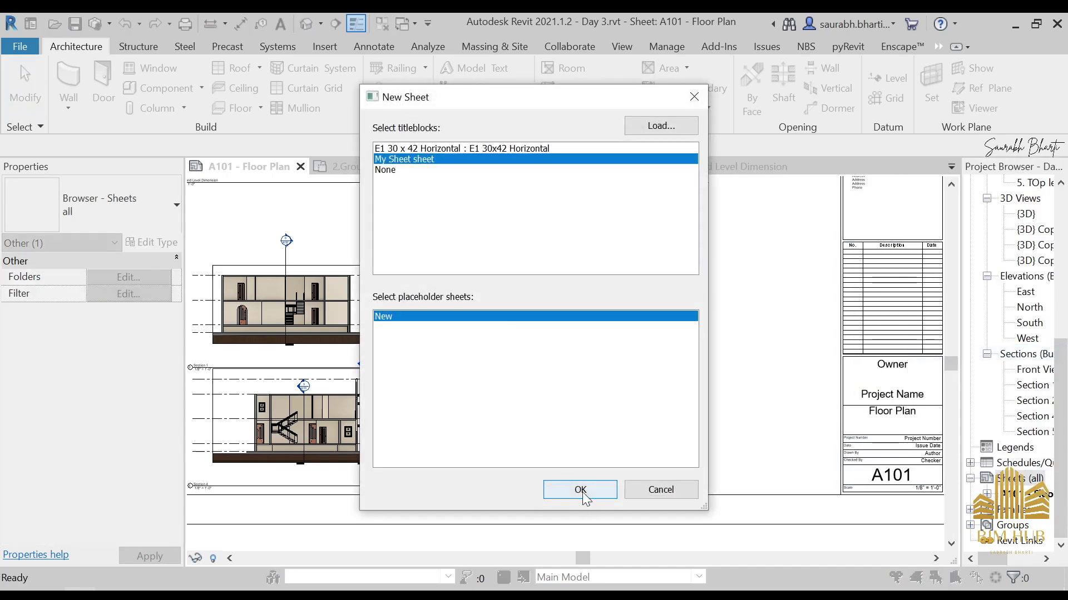
pyautogui.click(580, 489)
# - Rename sheet A102 as Schedule
pyautogui.rightClick(1017, 509)
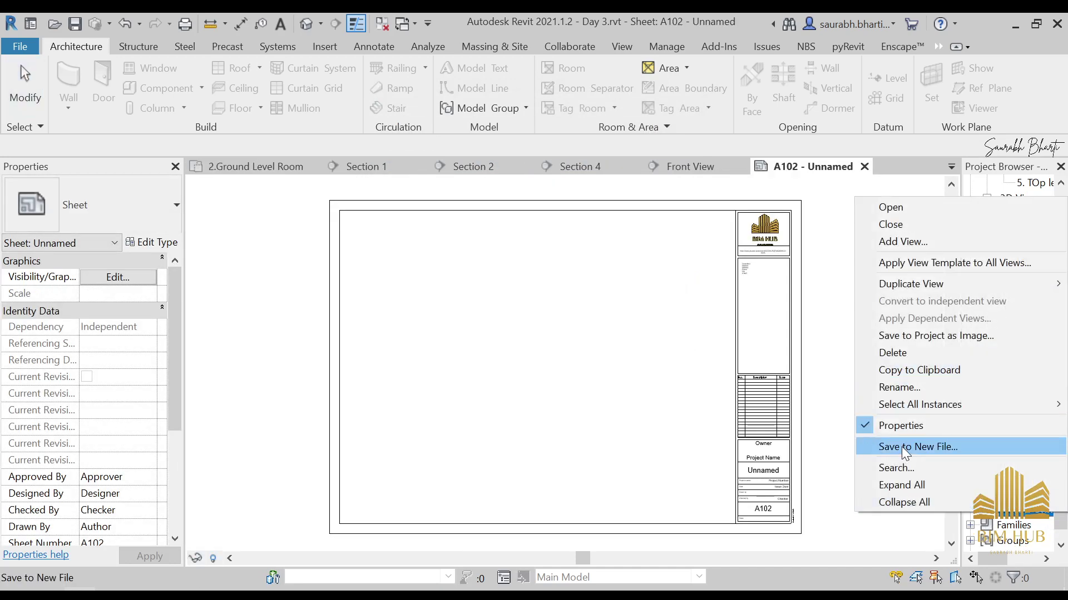
pyautogui.click(899, 387)
pyautogui.click(534, 322)
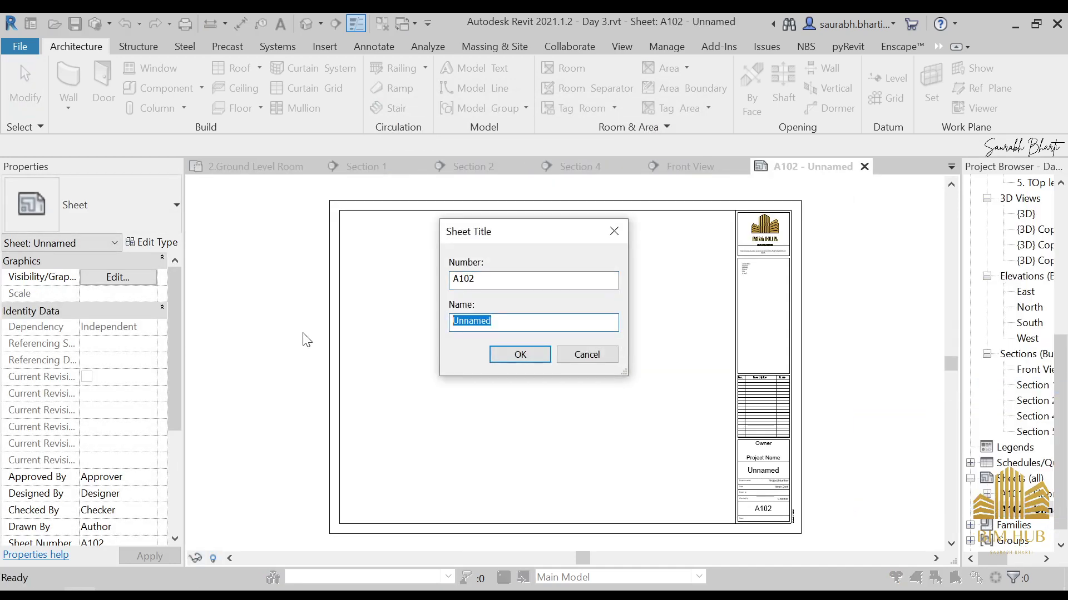
pyautogui.write('Schedule')
pyautogui.press('Return')
# - Place the Door Schedule in the upper-left corner of sheet A102
pyautogui.scroll(4, 1035, 376)
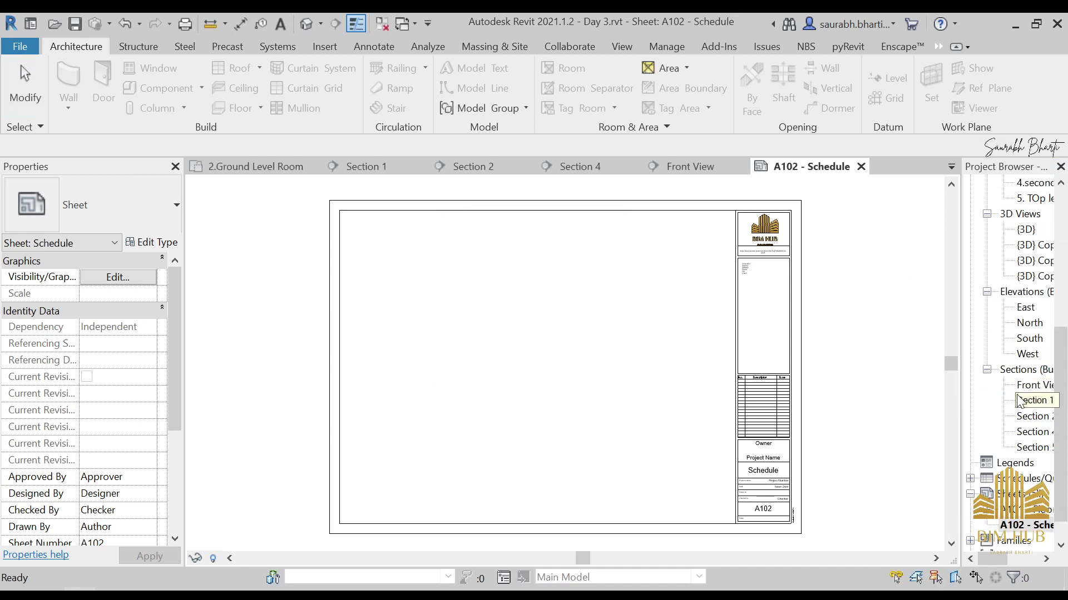
pyautogui.scroll(-2, 1028, 450)
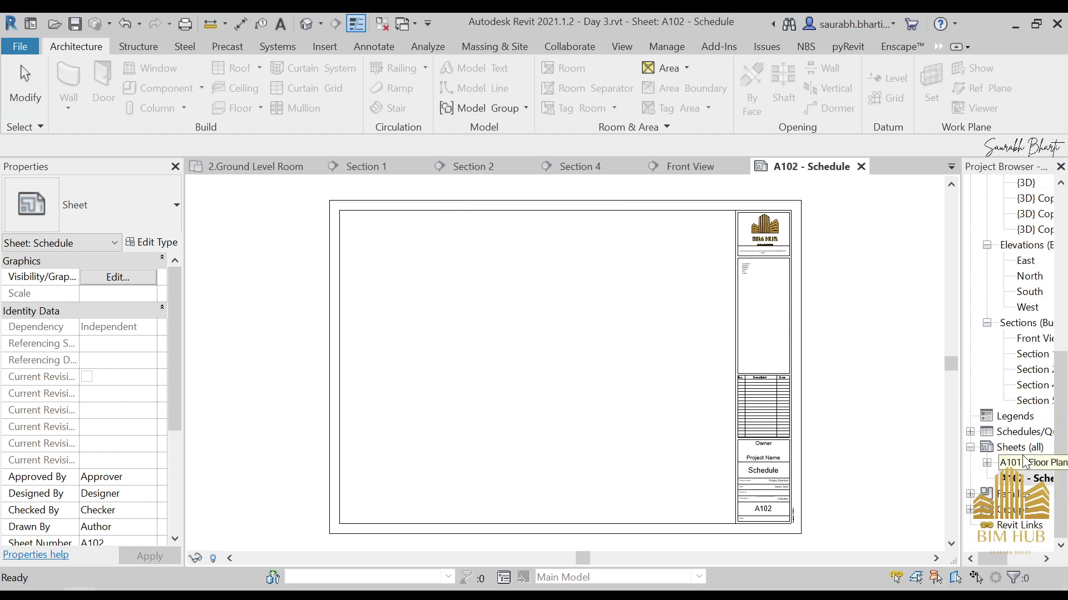
pyautogui.click(970, 433)
pyautogui.moveTo(1023, 447); pyautogui.dragTo(841, 415)
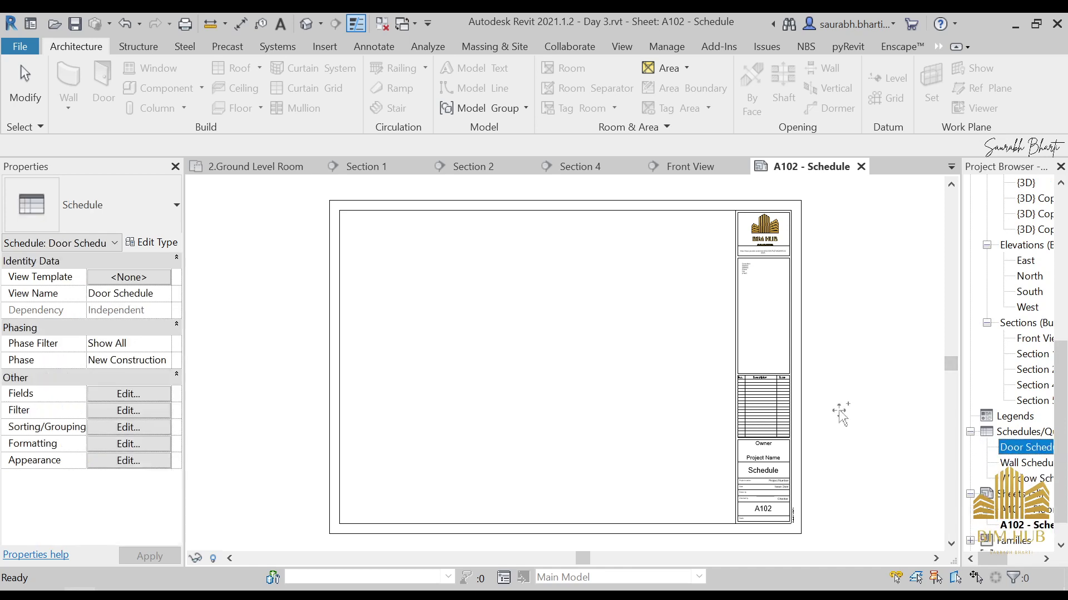
pyautogui.moveTo(430, 269); pyautogui.dragTo(415, 267)
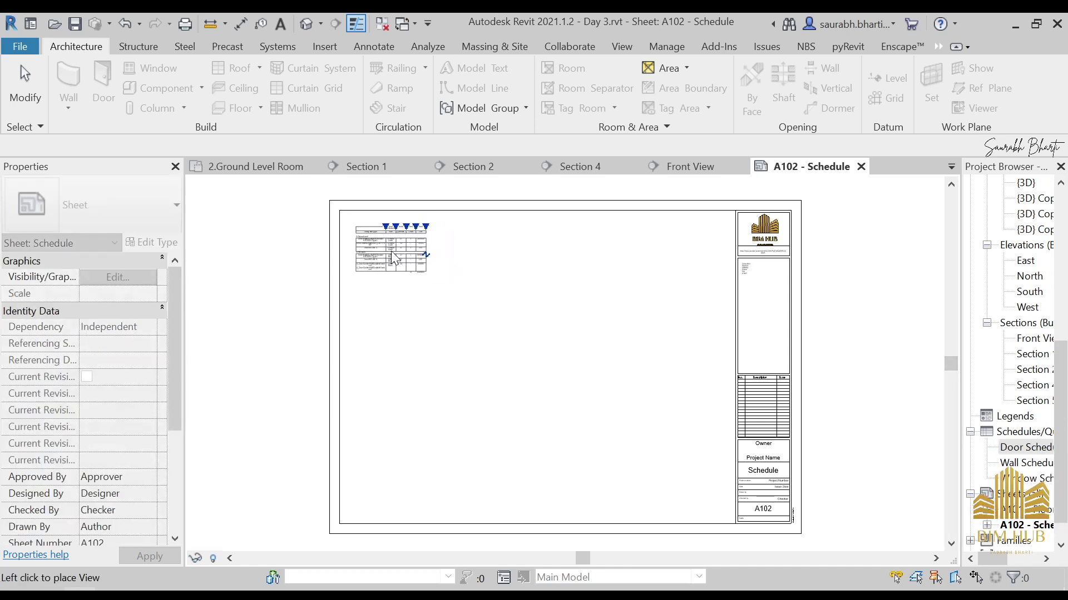
pyautogui.click(392, 259)
# - Place the Wall Schedule below the Door Schedule on sheet A102, and the Window Schedule to the right of the Door Schedule
pyautogui.moveTo(1008, 467); pyautogui.dragTo(519, 253)
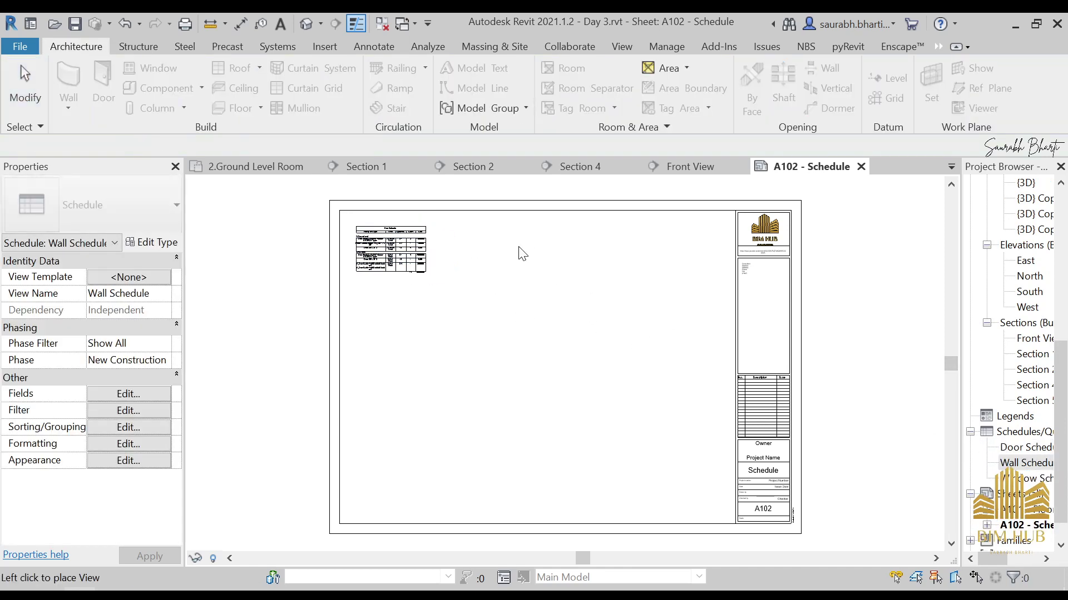
pyautogui.click(388, 338)
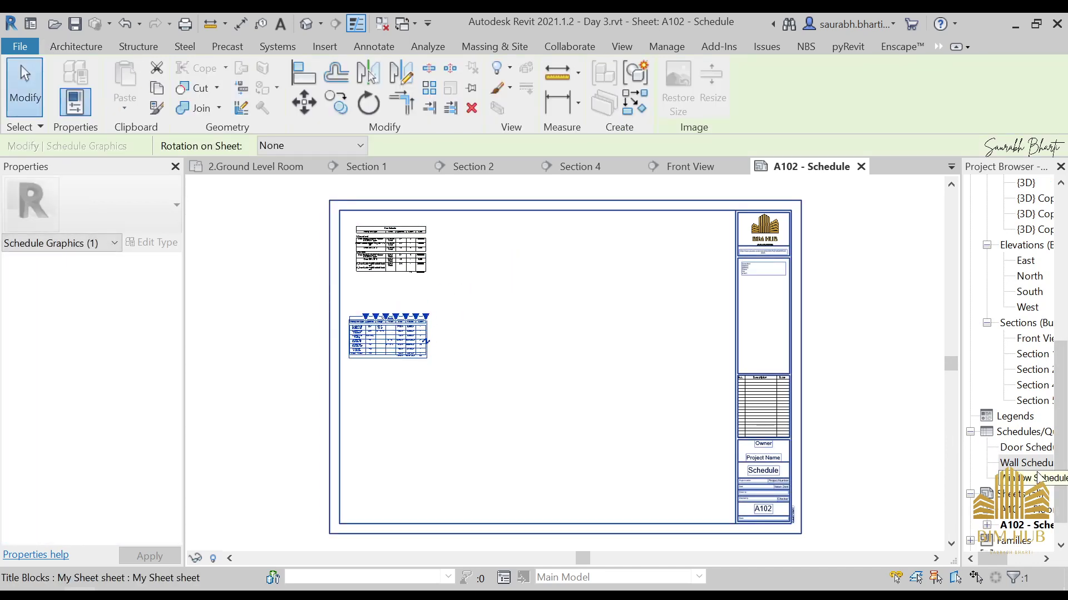
pyautogui.moveTo(1033, 478); pyautogui.dragTo(536, 272)
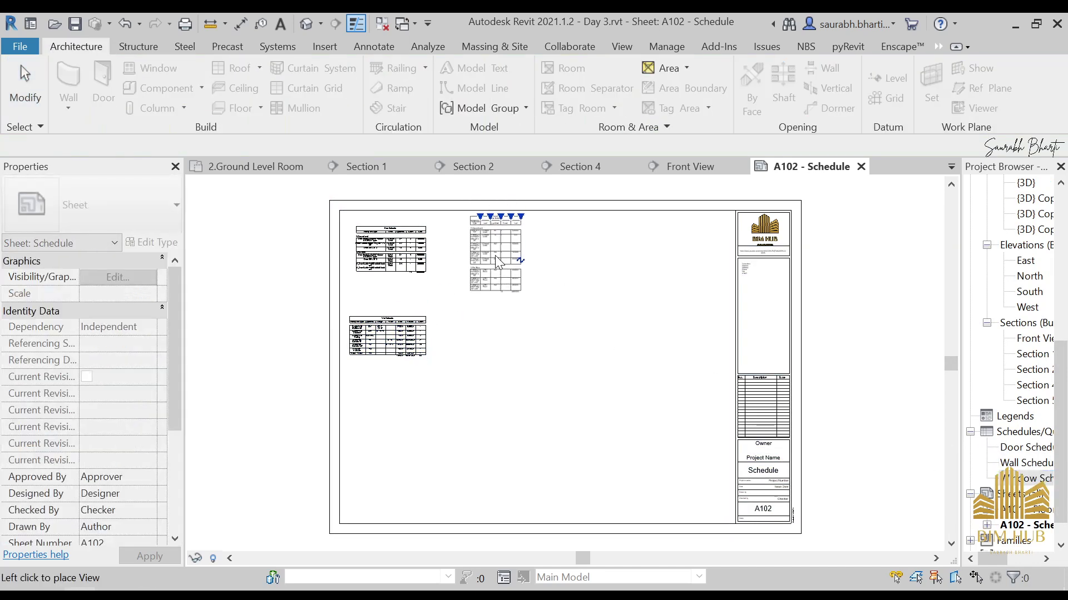
pyautogui.click(478, 268)
pyautogui.press('Escape')
# - Review the door, window and wall schedules up close and their overall arrangement on sheet A102
pyautogui.scroll(4, 378, 237)
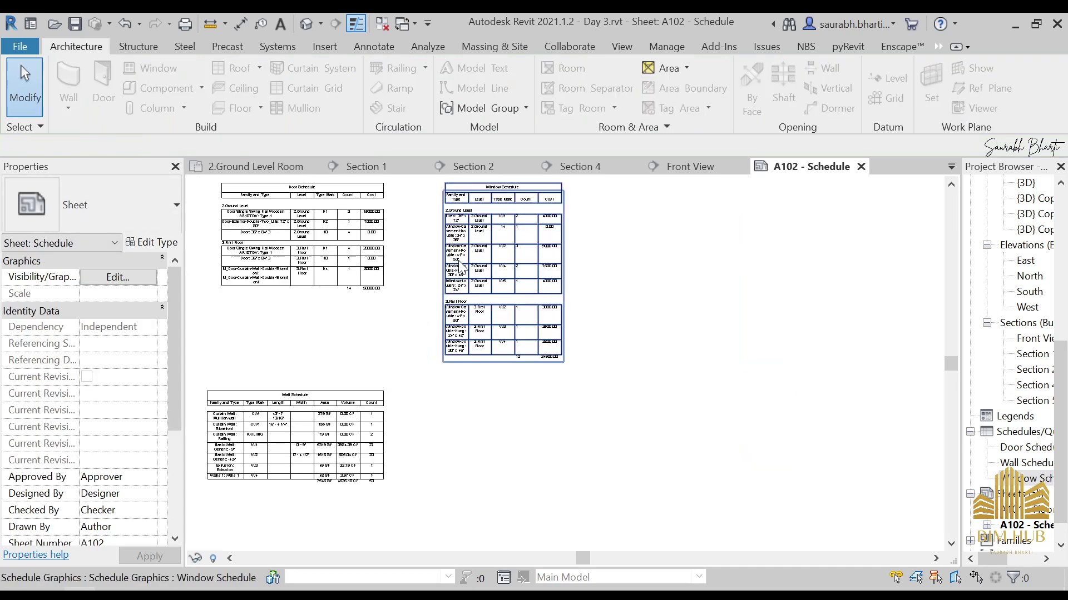
pyautogui.scroll(2, 587, 273)
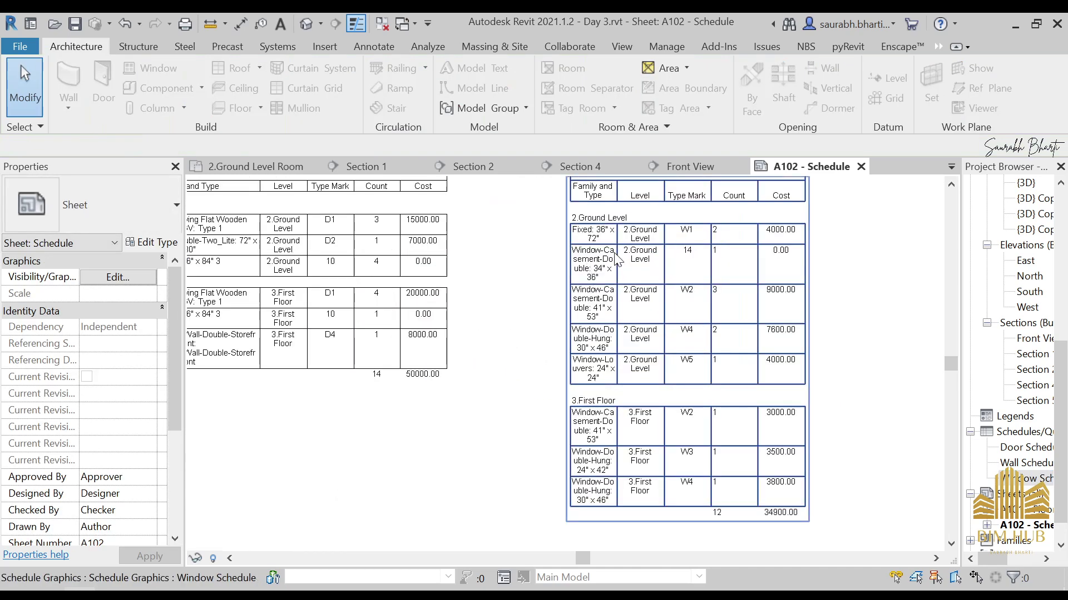
pyautogui.moveTo(640, 271); pyautogui.dragTo(662, 299, button='middle')
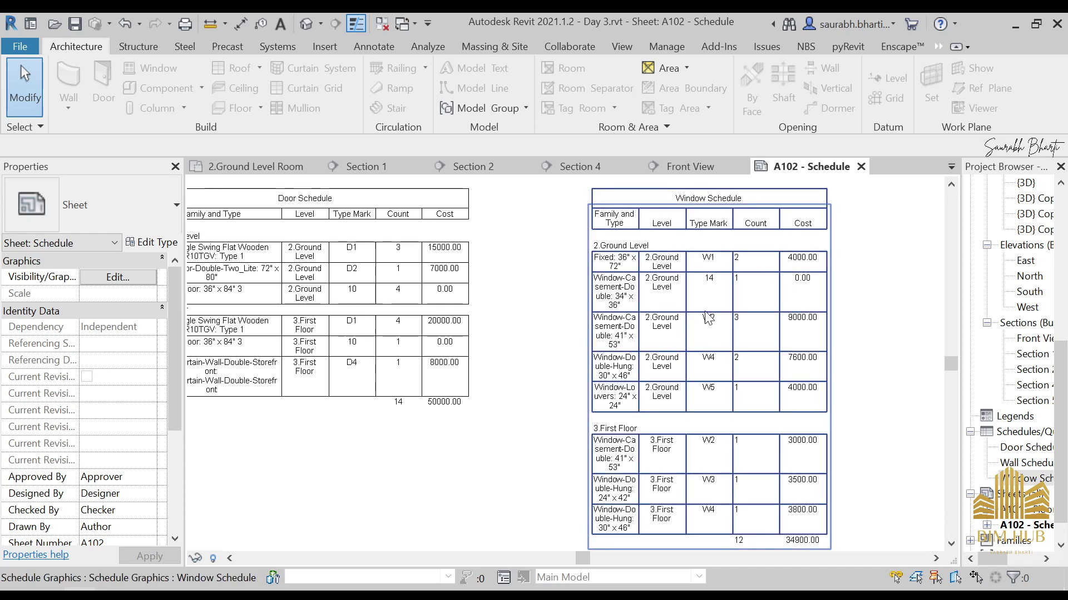
pyautogui.scroll(-2, 708, 318)
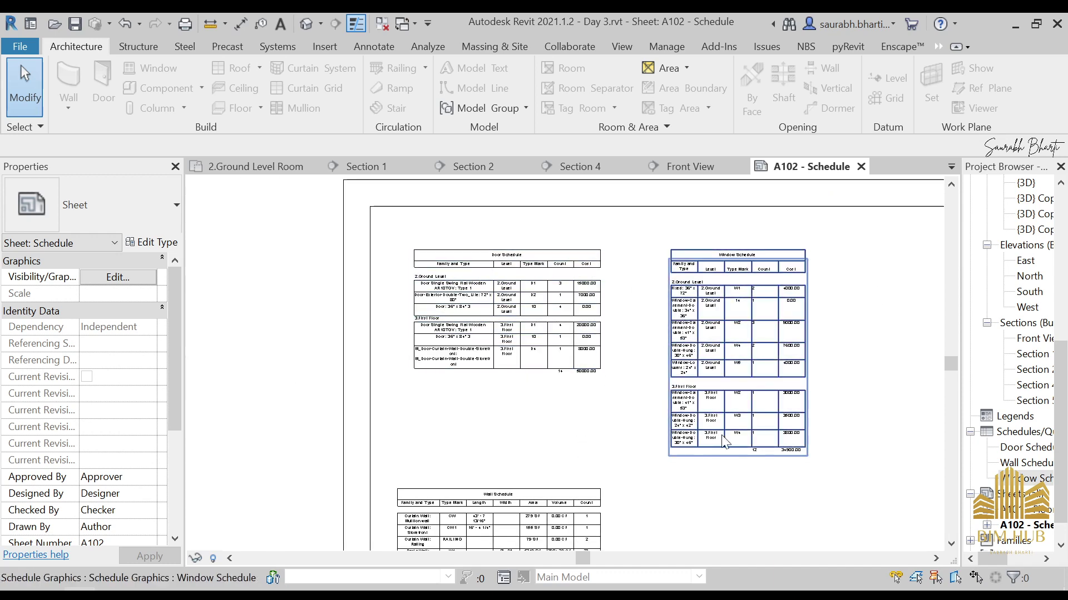
pyautogui.moveTo(725, 442); pyautogui.dragTo(662, 298, button='middle')
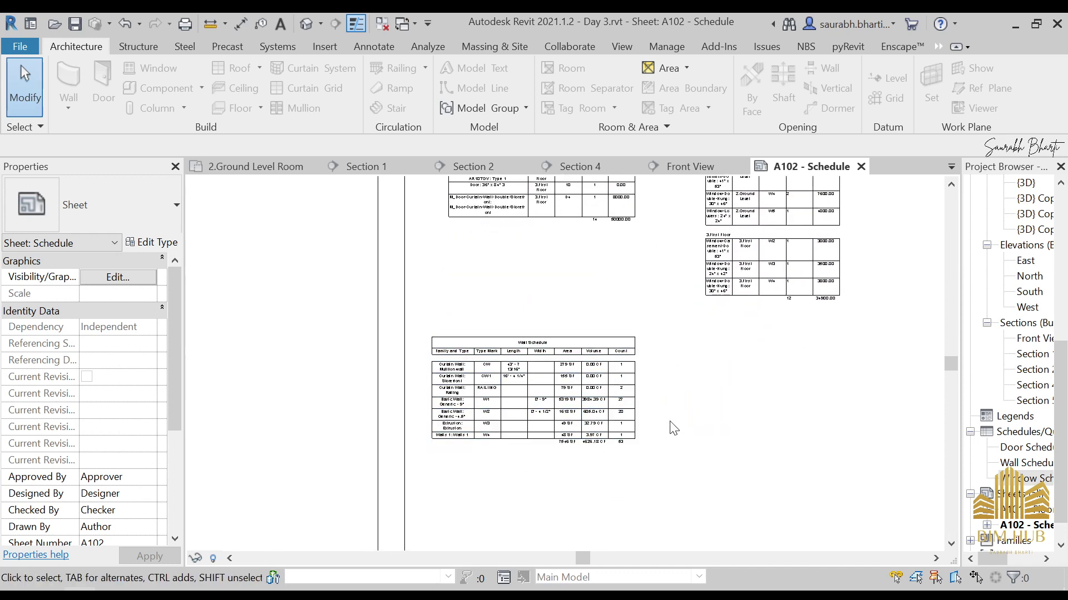
pyautogui.scroll(2, 674, 429)
pyautogui.scroll(2, 686, 310)
pyautogui.moveTo(686, 310); pyautogui.dragTo(562, 365, button='middle')
pyautogui.scroll(-3, 719, 331)
pyautogui.scroll(-3, 719, 331)
pyautogui.scroll(-2, 586, 373)
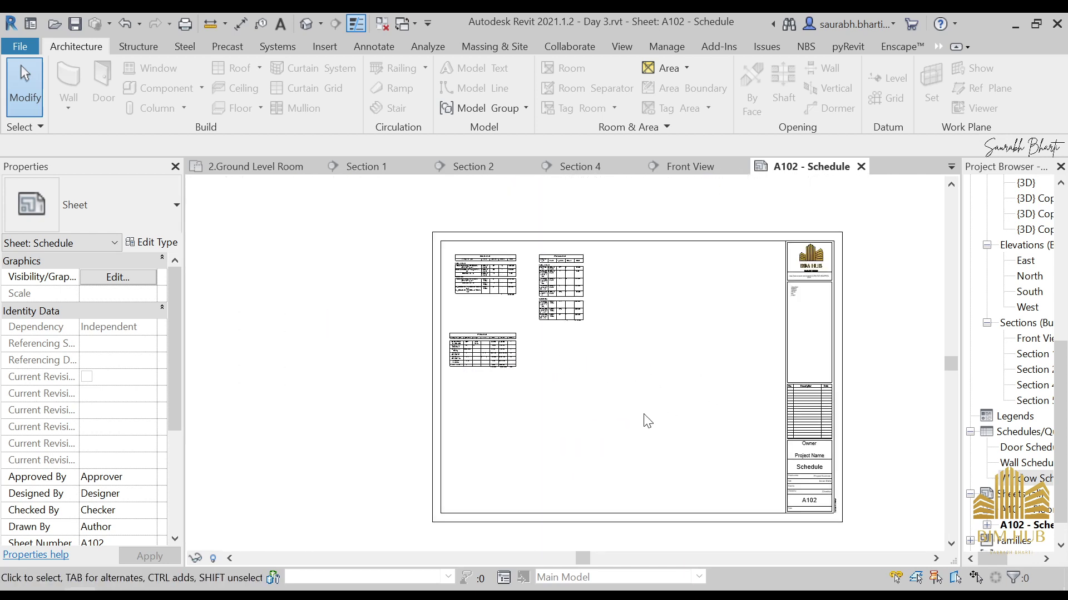
pyautogui.scroll(-1, 647, 420)
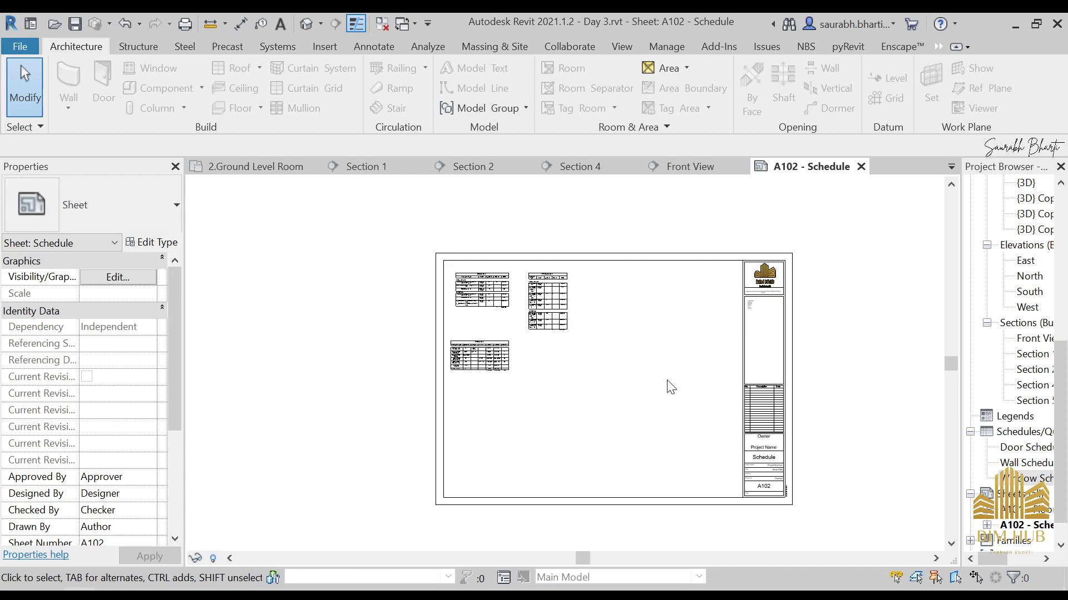
pyautogui.scroll(2, 645, 376)
pyautogui.scroll(-1, 1031, 438)
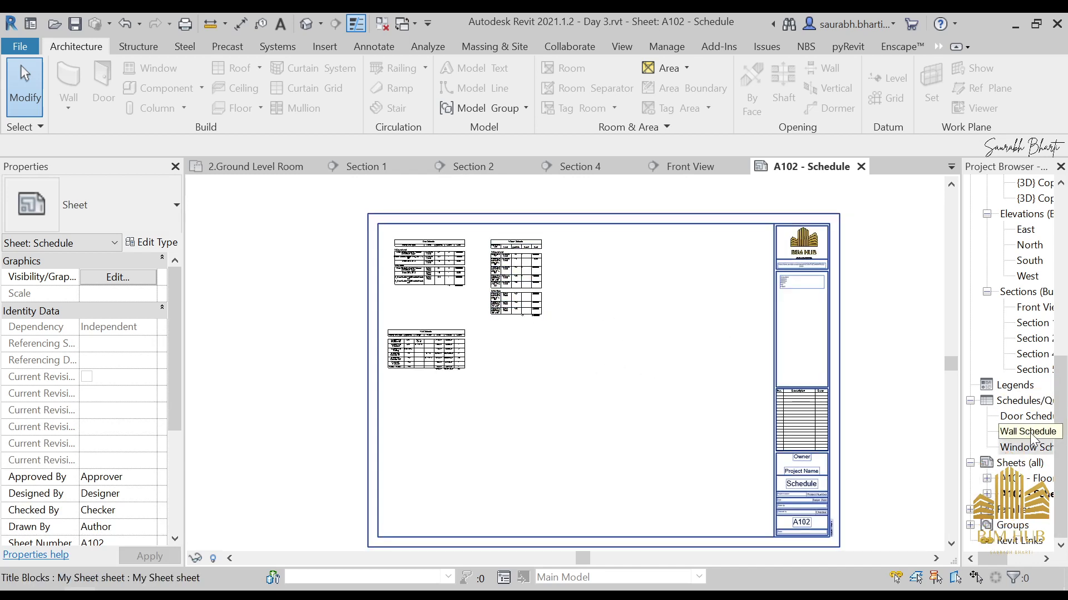
pyautogui.scroll(-2, 545, 333)
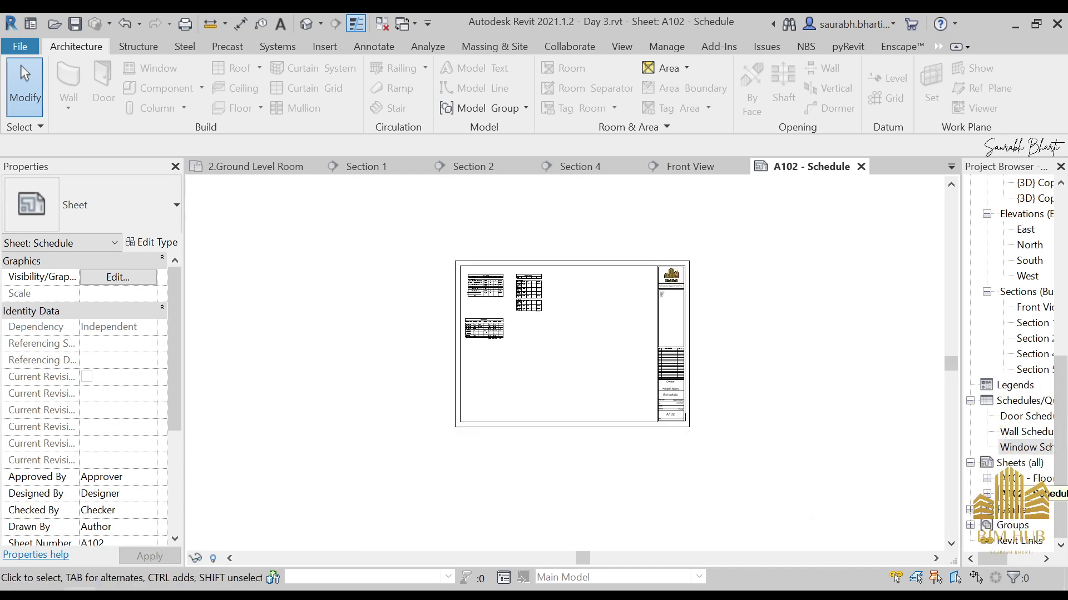
# - Open the default 3D view and examine the house, road and surrounding topography
pyautogui.click(1009, 447)
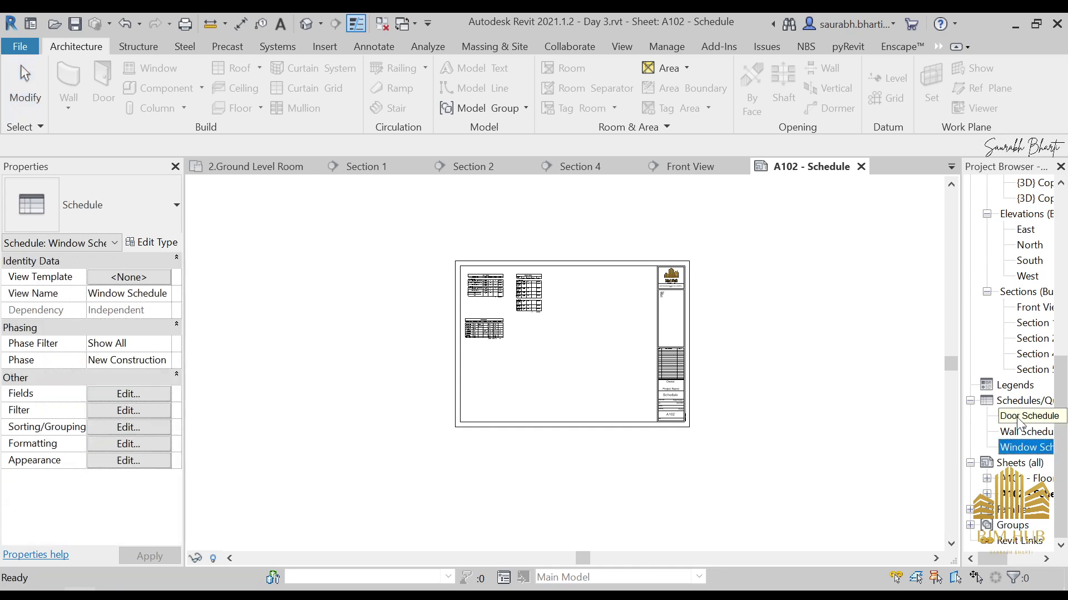
pyautogui.click(970, 401)
pyautogui.scroll(5, 1025, 364)
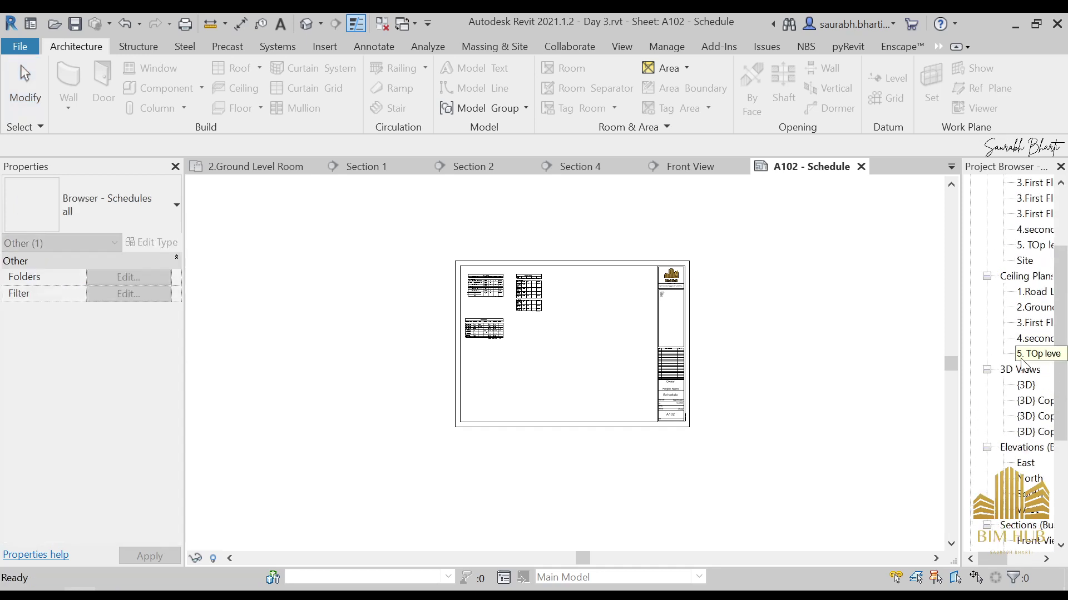
pyautogui.scroll(1, 1025, 364)
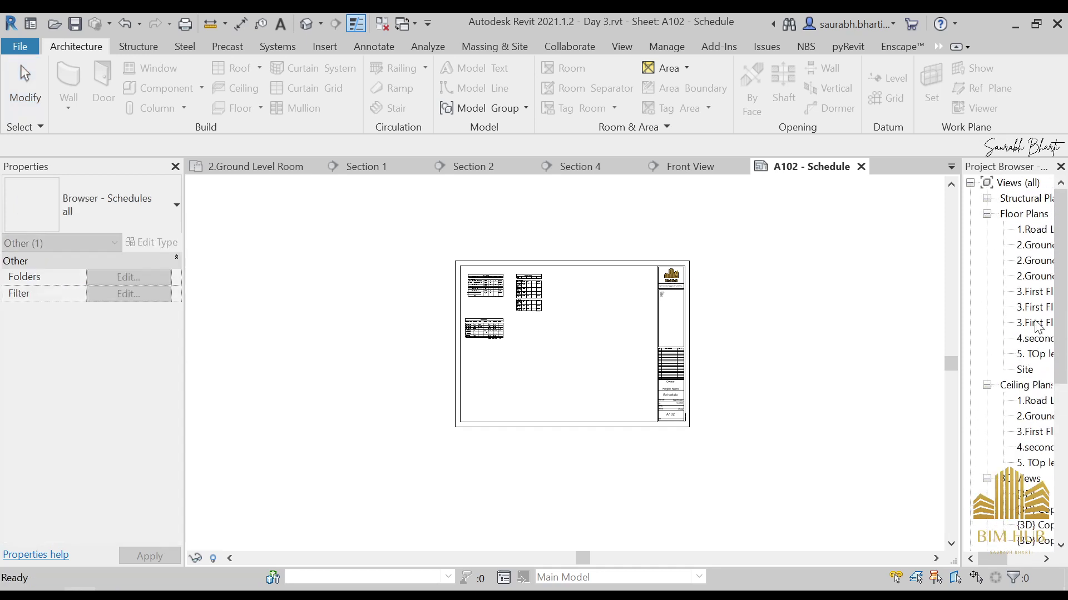
pyautogui.click(987, 215)
pyautogui.click(309, 25)
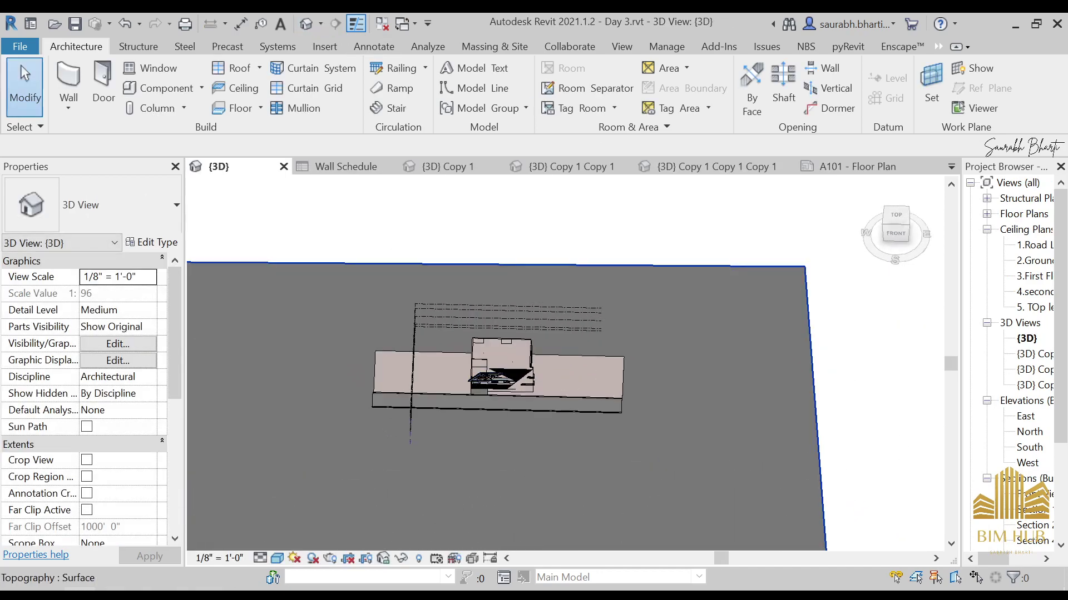
pyautogui.hotkey('alt', 'Tab')
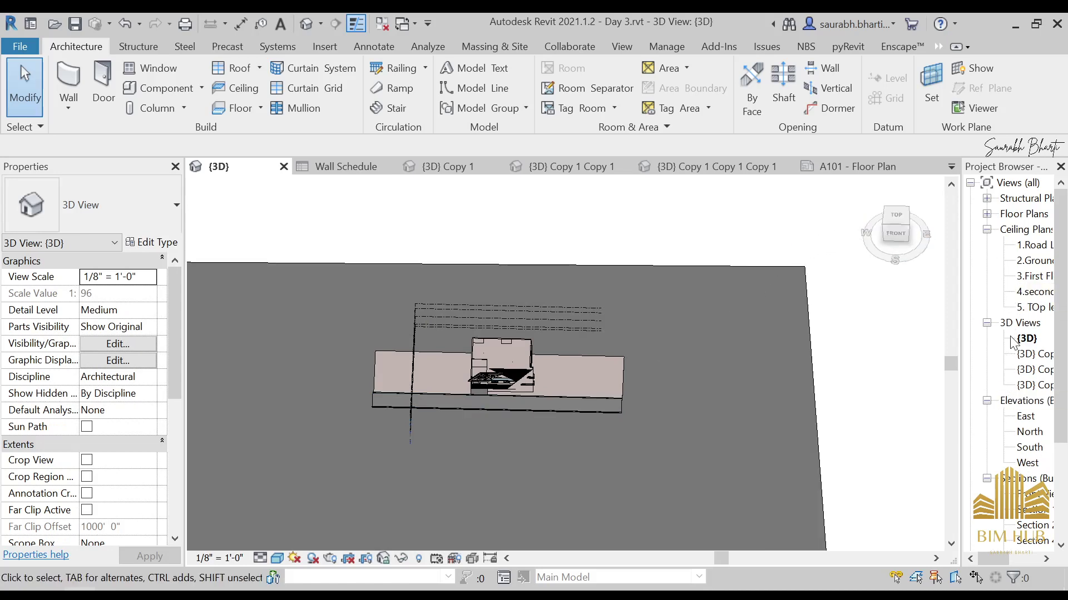
pyautogui.keyDown('shift'); pyautogui.moveTo(752, 374); pyautogui.dragTo(782, 452, button='middle'); pyautogui.keyUp('shift')
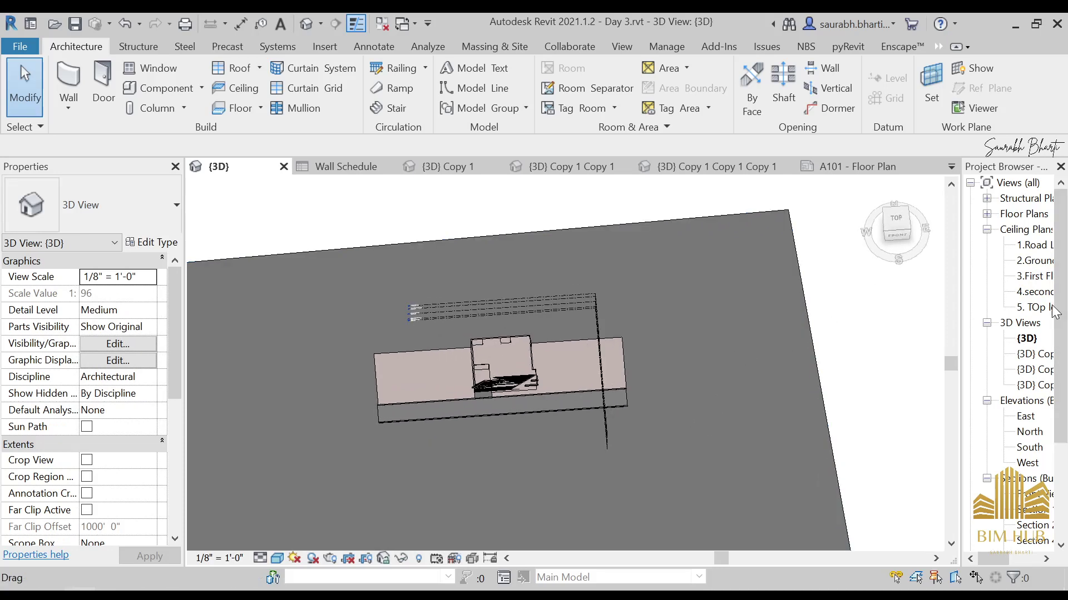
# - Open the Site floor plan at the house and road area
pyautogui.click(987, 214)
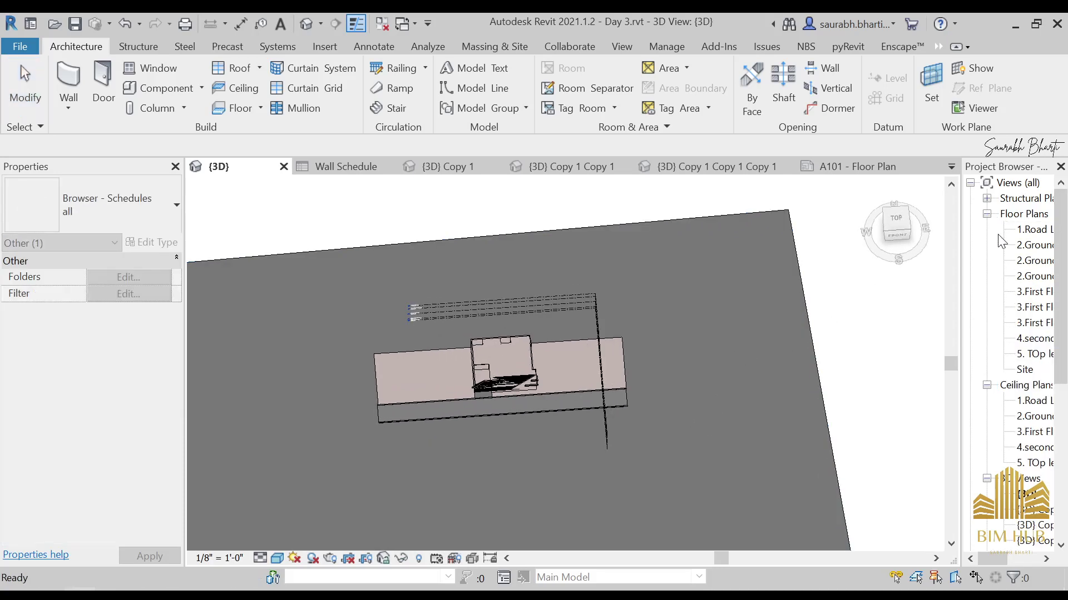
pyautogui.doubleClick(1025, 369)
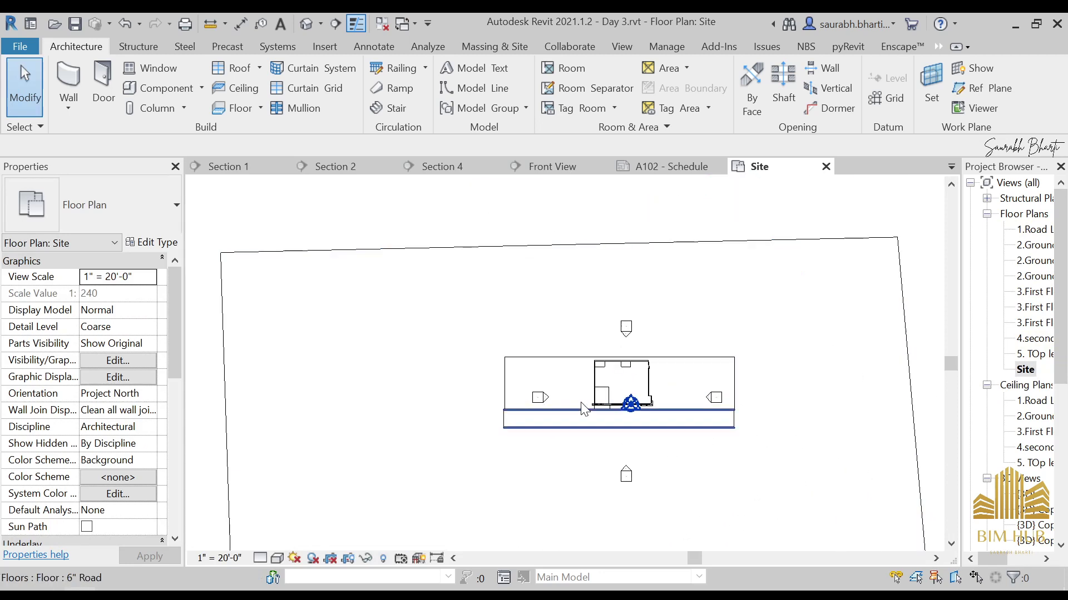
pyautogui.scroll(3, 573, 372)
# - Pick the Chestnut 02 tree from the Vegetation category of the Enscape Asset Library
pyautogui.click(892, 48)
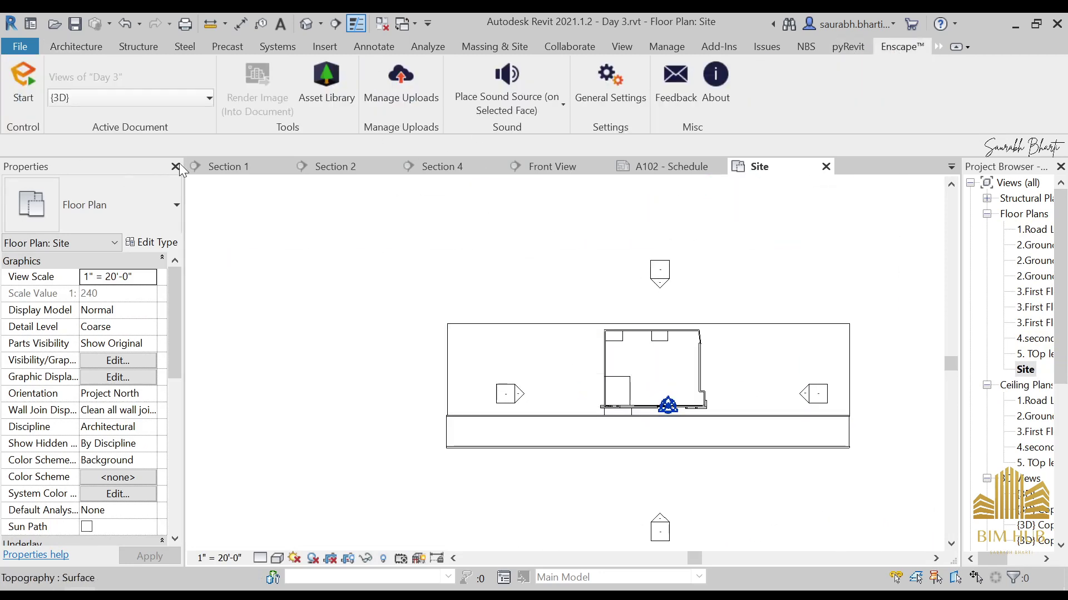
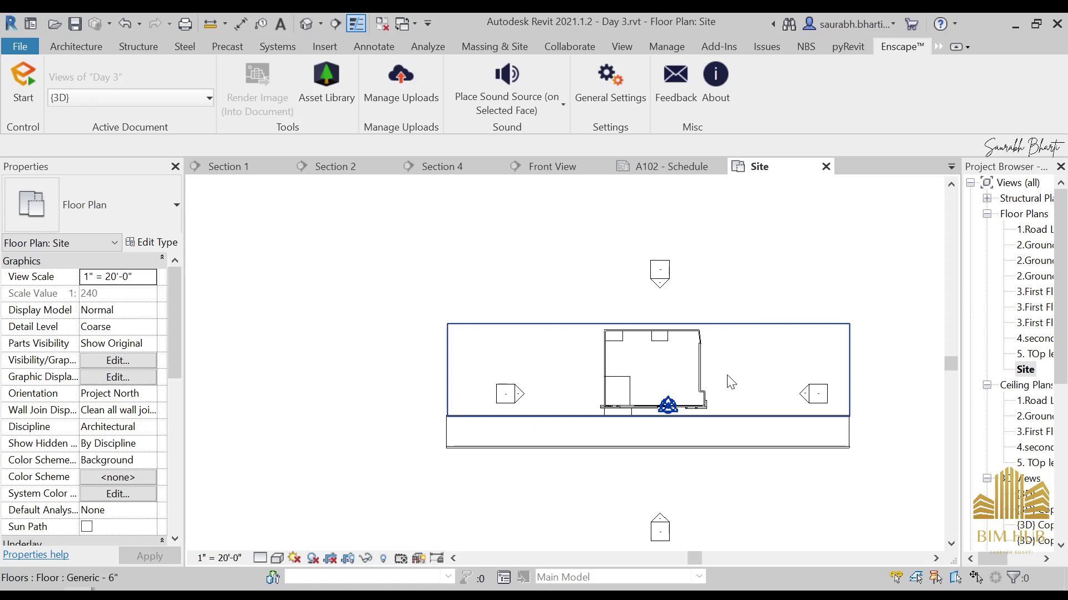
pyautogui.scroll(2, 730, 382)
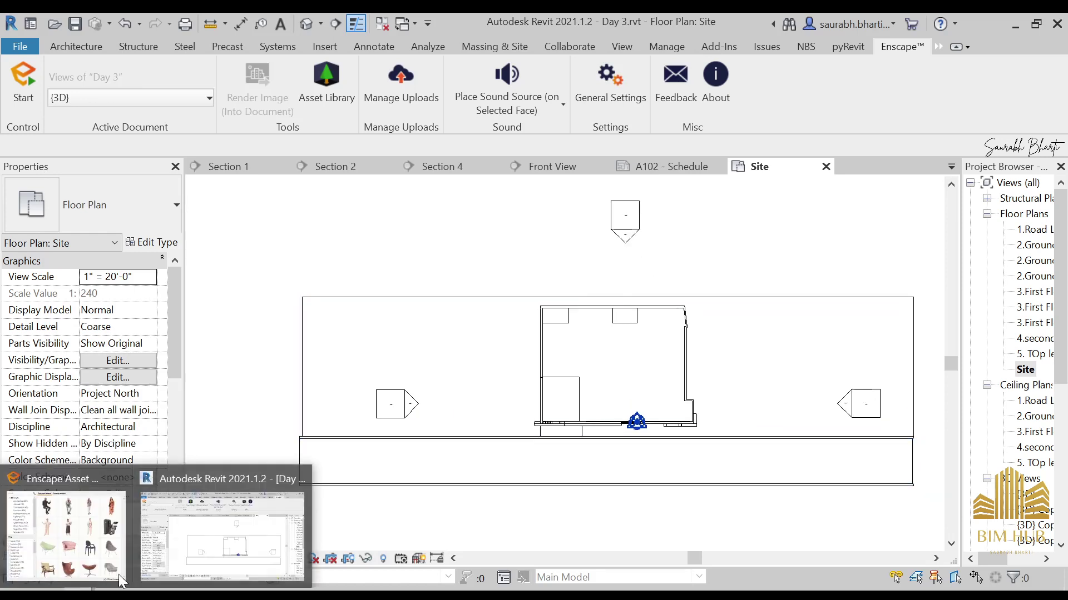
pyautogui.click(112, 556)
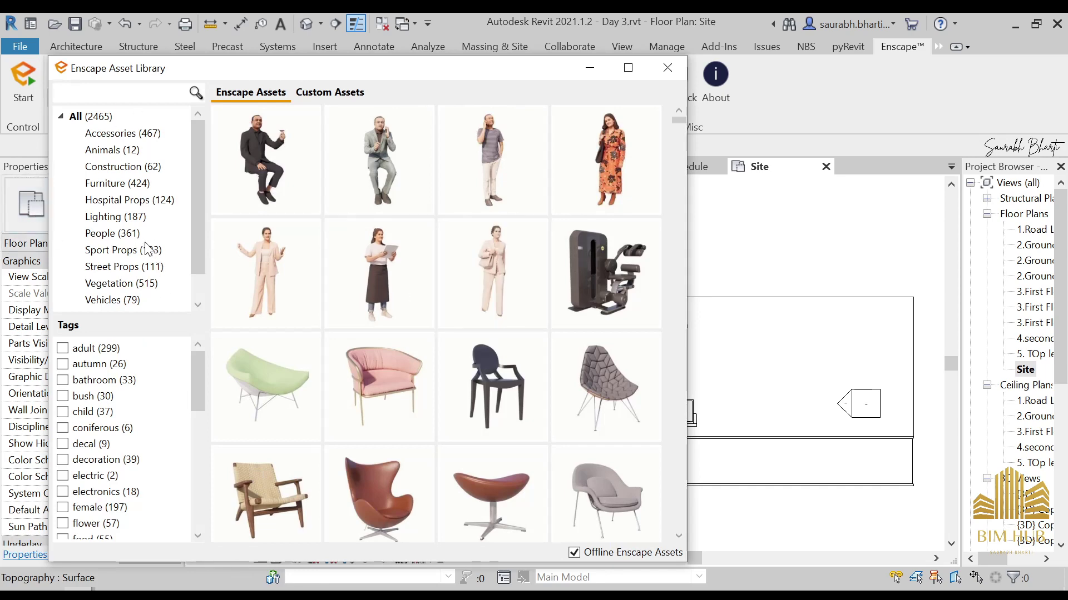
pyautogui.click(134, 285)
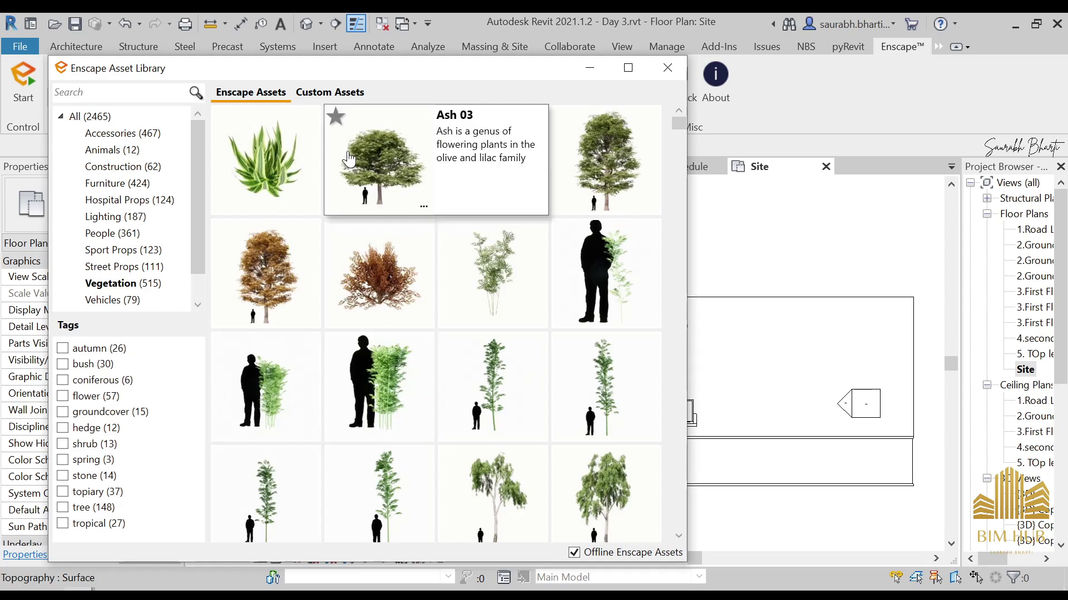
pyautogui.moveTo(581, 164)
pyautogui.scroll(-10, 484, 285)
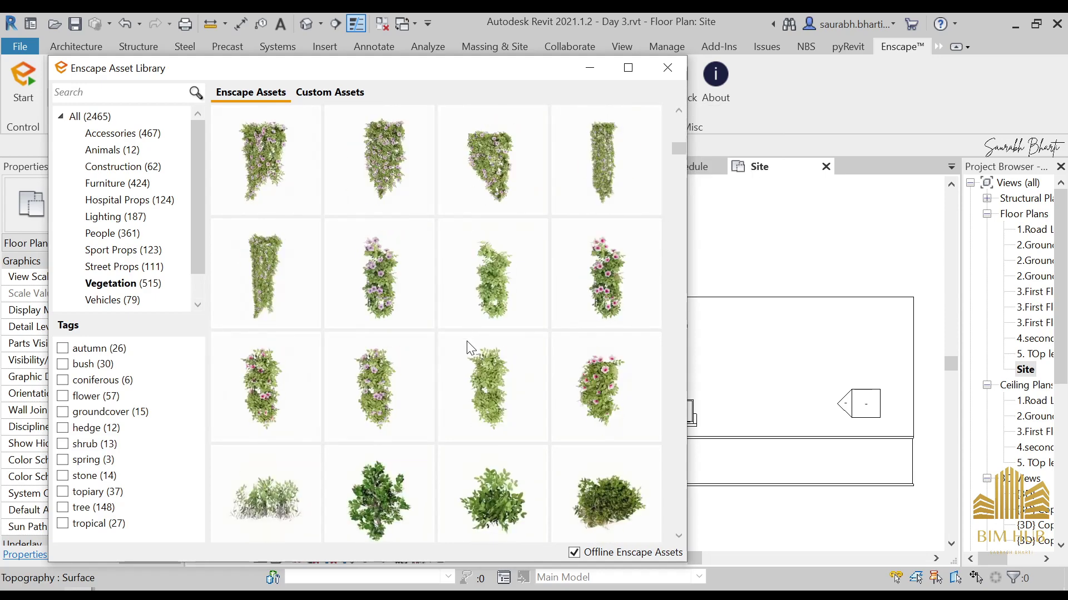
pyautogui.scroll(5, 463, 354)
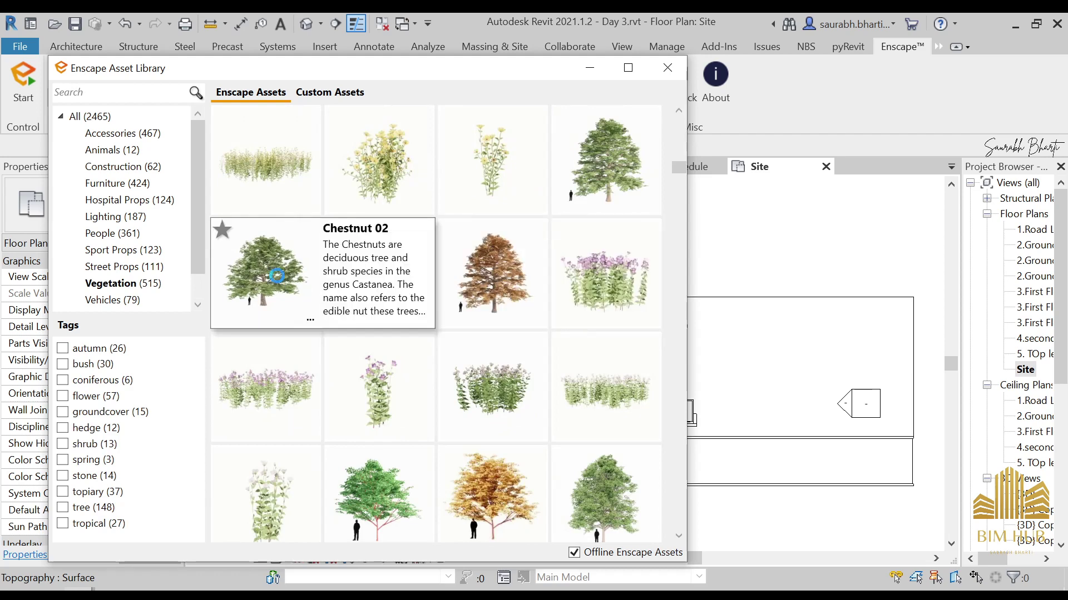
pyautogui.click(300, 286)
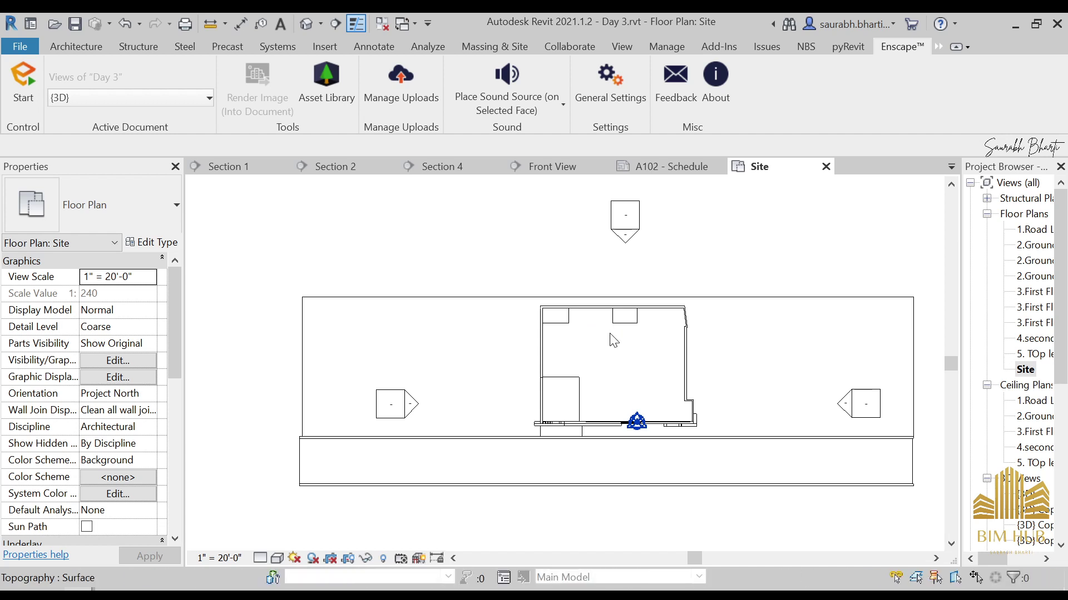
# - Place Chestnut 02 trees on the Road Level around the house and along the edges of the plot
pyautogui.scroll(-2, 438, 391)
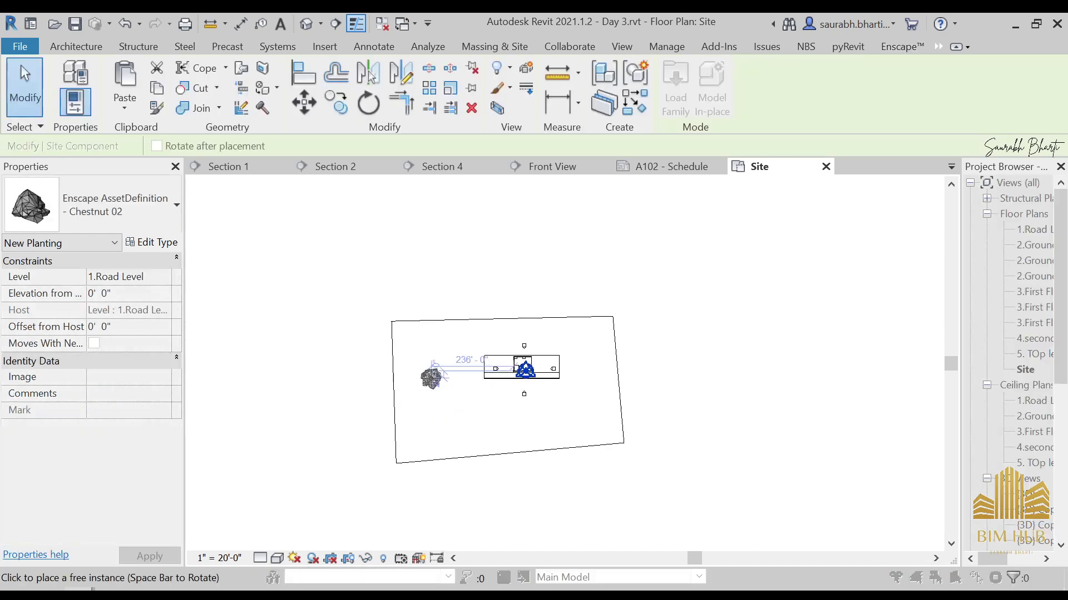
pyautogui.click(431, 378)
pyautogui.click(431, 357)
pyautogui.click(493, 334)
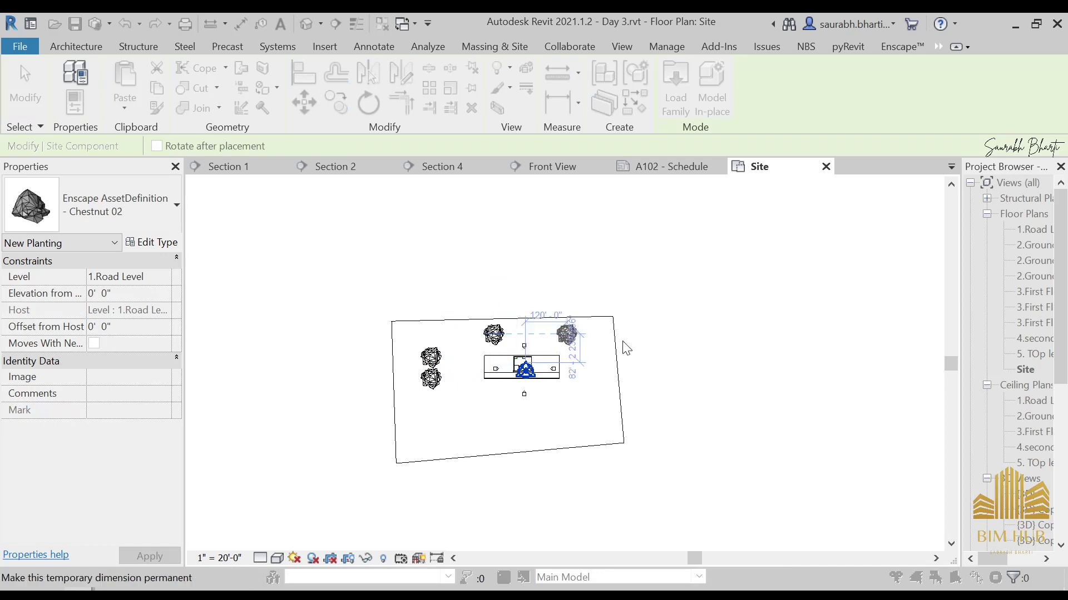
pyautogui.click(567, 334)
pyautogui.click(609, 391)
pyautogui.click(577, 417)
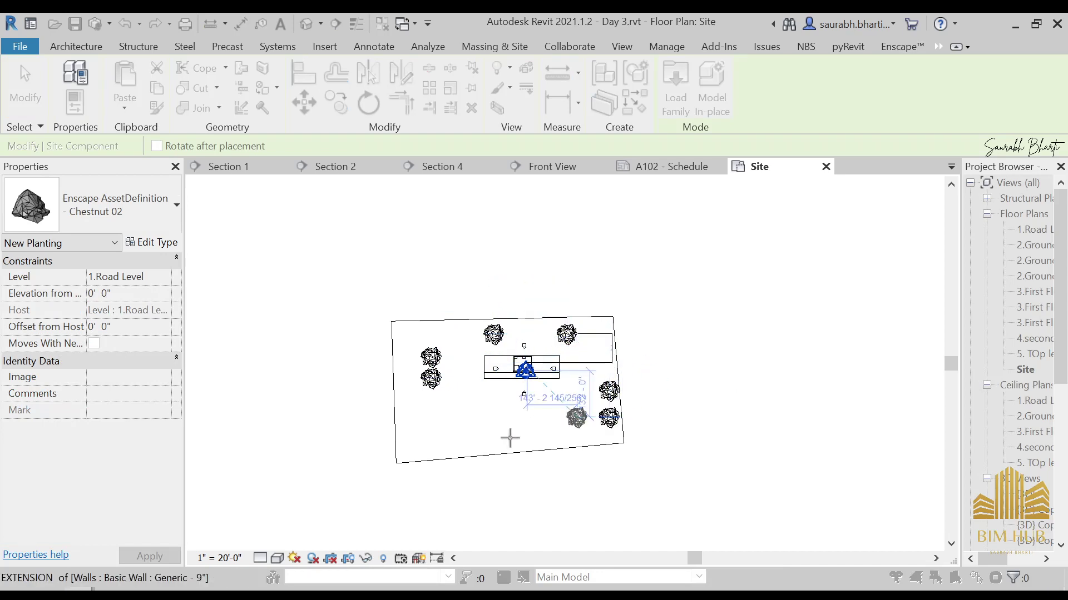
pyautogui.click(513, 439)
pyautogui.click(445, 457)
pyautogui.click(407, 439)
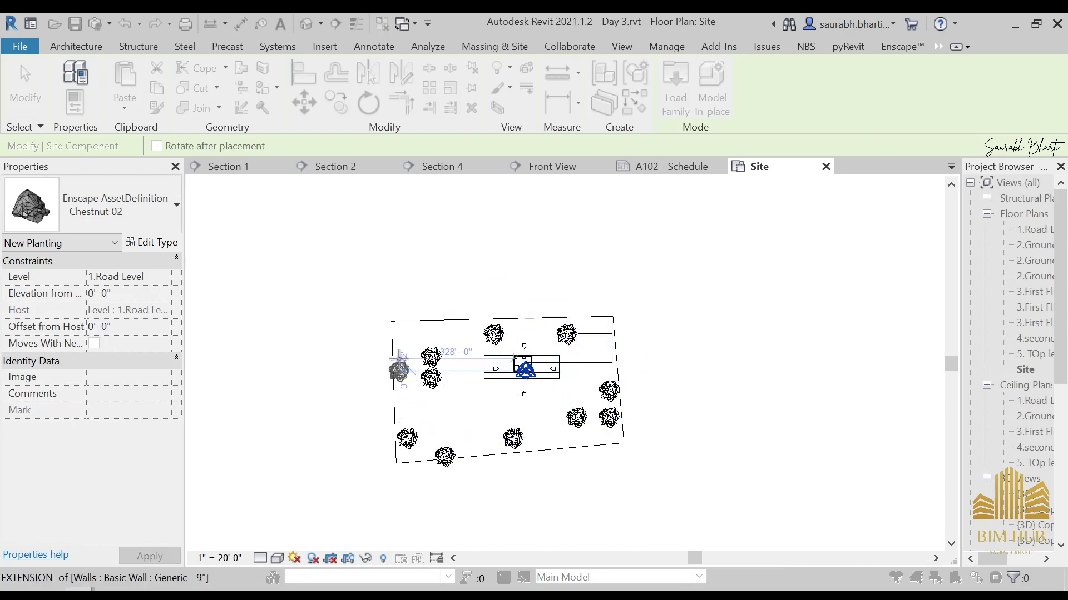
pyautogui.click(399, 371)
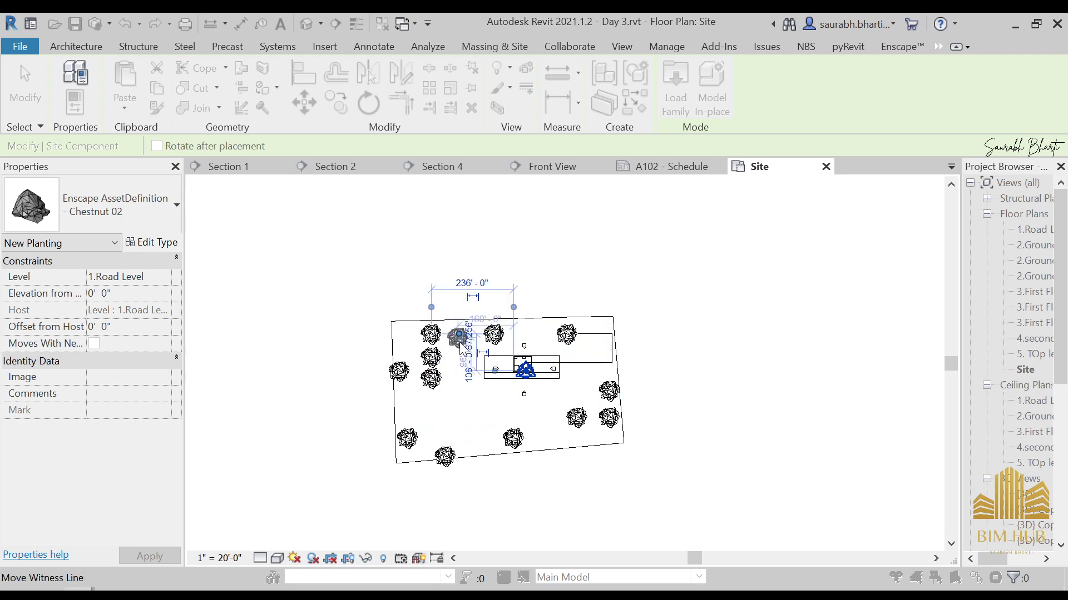
pyautogui.click(431, 334)
pyautogui.click(399, 335)
pyautogui.click(407, 408)
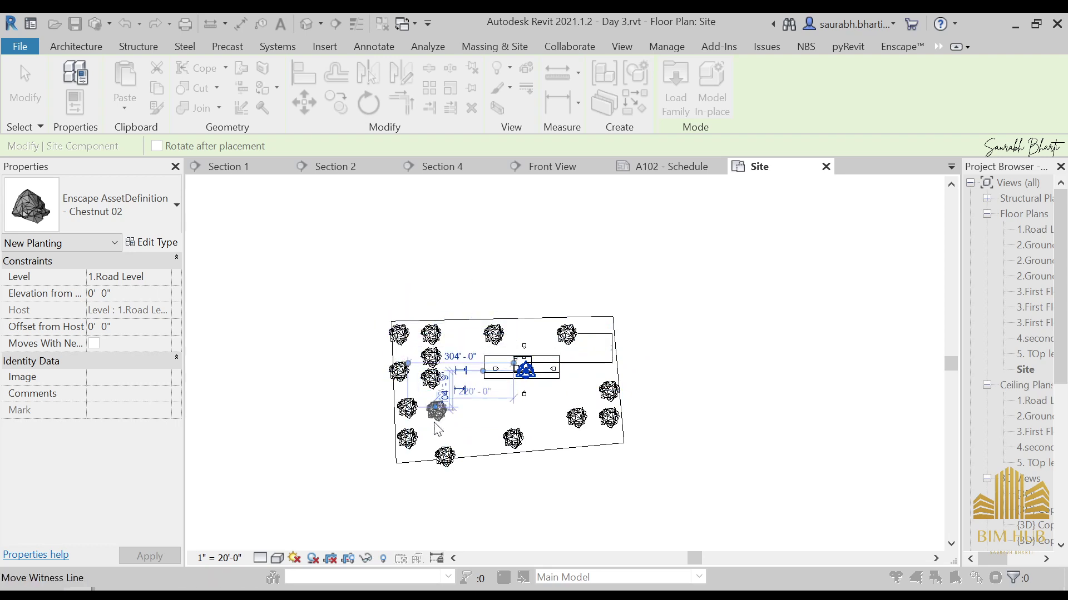
pyautogui.click(541, 439)
pyautogui.click(598, 439)
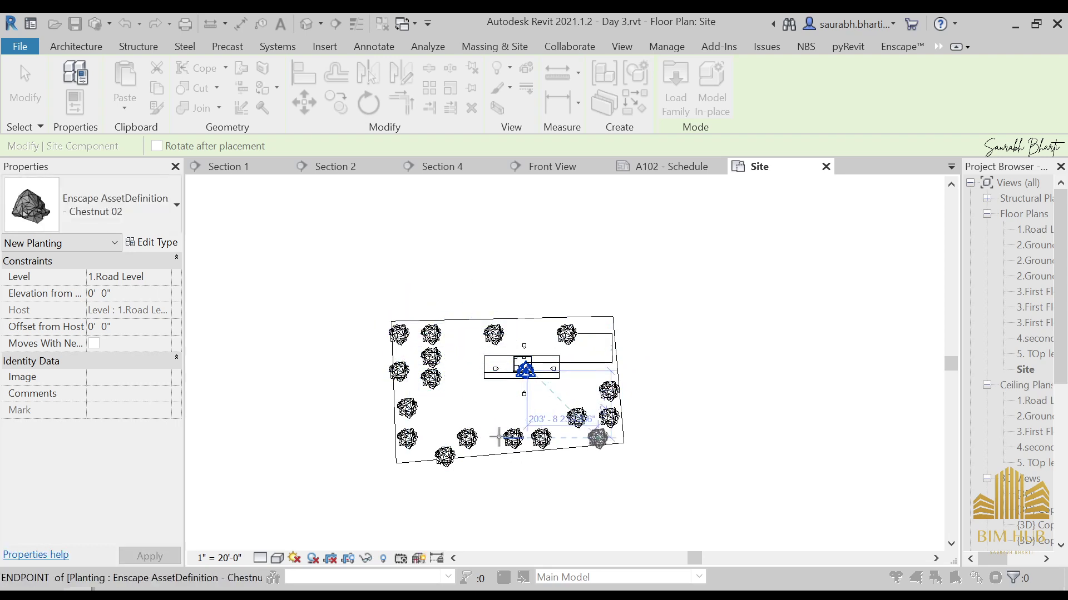
pyautogui.click(493, 417)
pyautogui.click(467, 417)
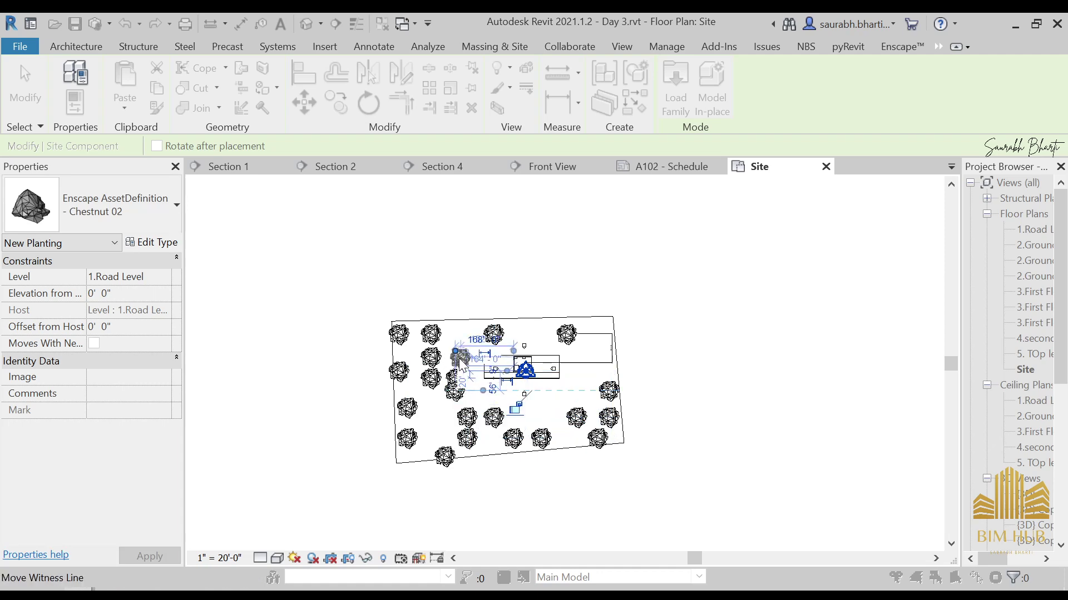
pyautogui.press('Escape')
# - Pick the Daisy 09 asset from the Vegetation category and scatter Daisy 09 plants between the trees around the house
pyautogui.scroll(-3, 401, 406)
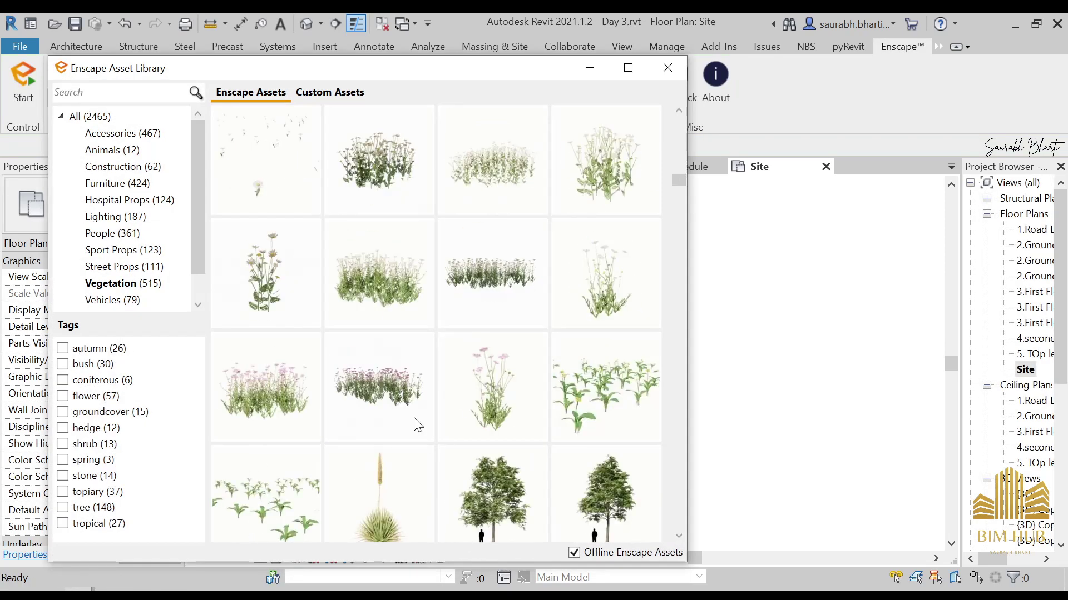
pyautogui.moveTo(467, 420)
pyautogui.click(352, 389)
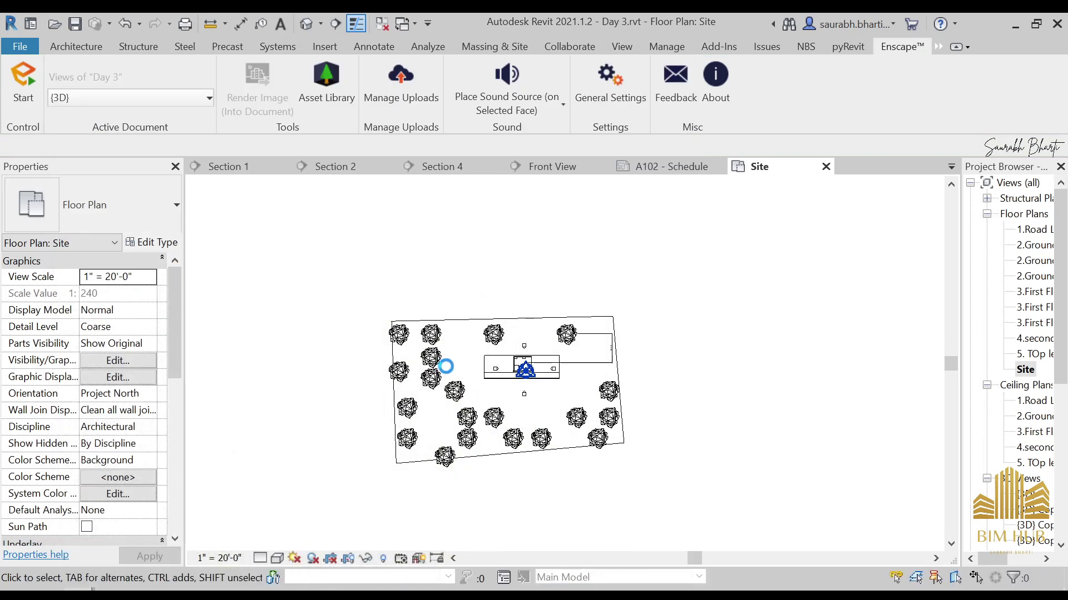
pyautogui.scroll(3, 448, 367)
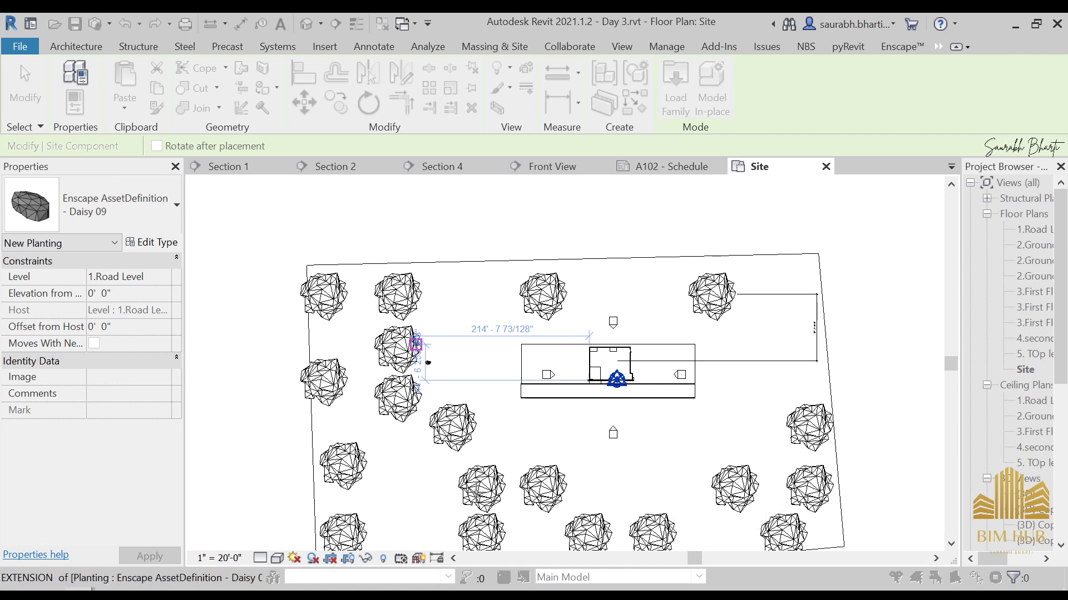
pyautogui.click(325, 439)
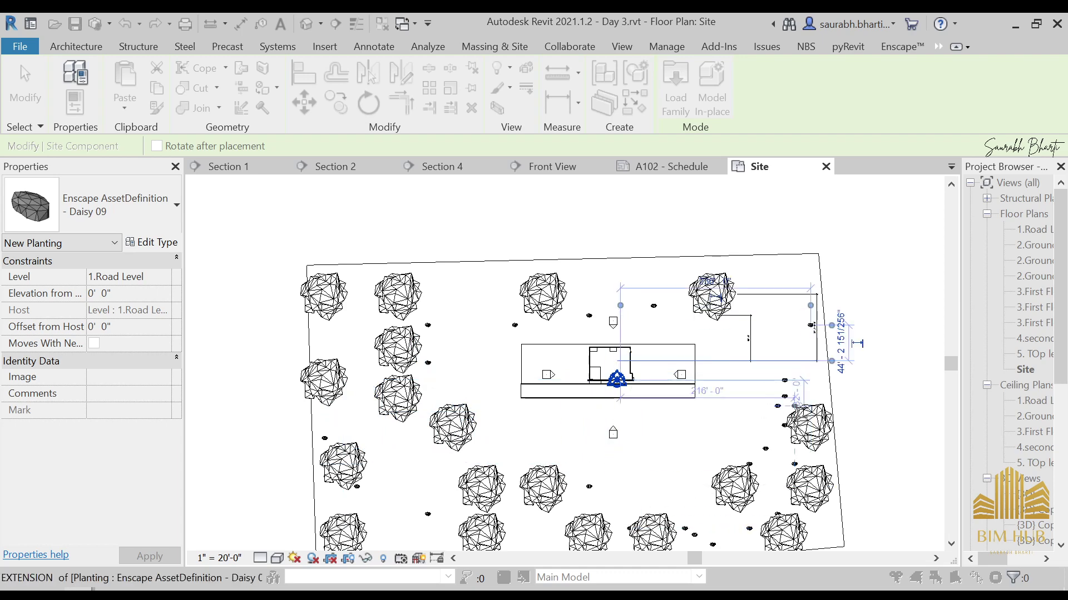
pyautogui.press('Escape')
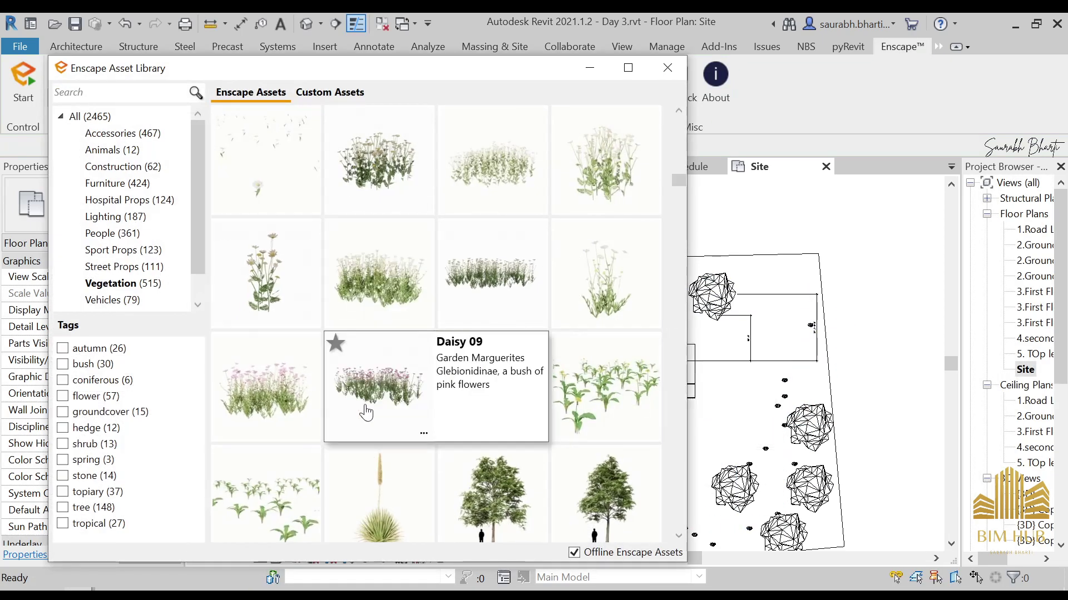
# - Pick the English Laurel 12 shrub from the Vegetation category and scatter English Laurel 12 shrubs across the plot
pyautogui.scroll(-3, 423, 417)
pyautogui.scroll(2, 356, 417)
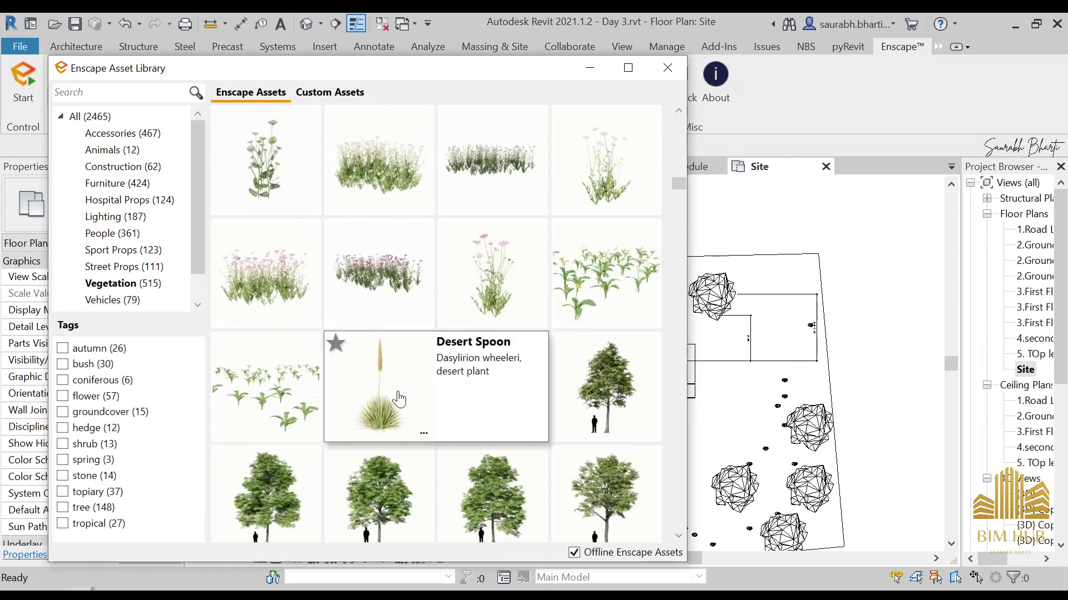
pyautogui.click(492, 389)
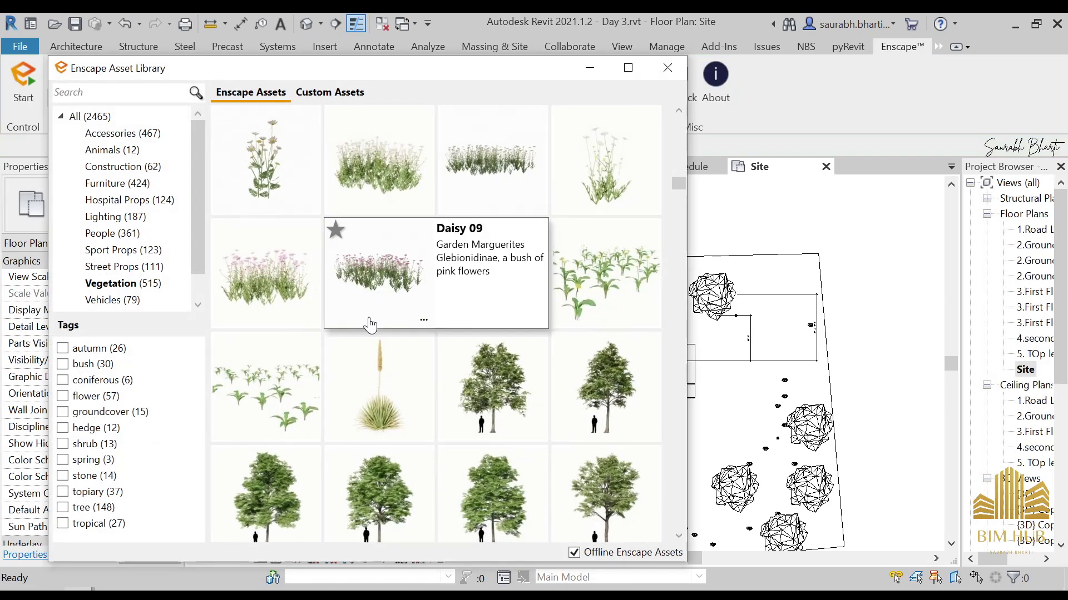
pyautogui.scroll(-3, 406, 384)
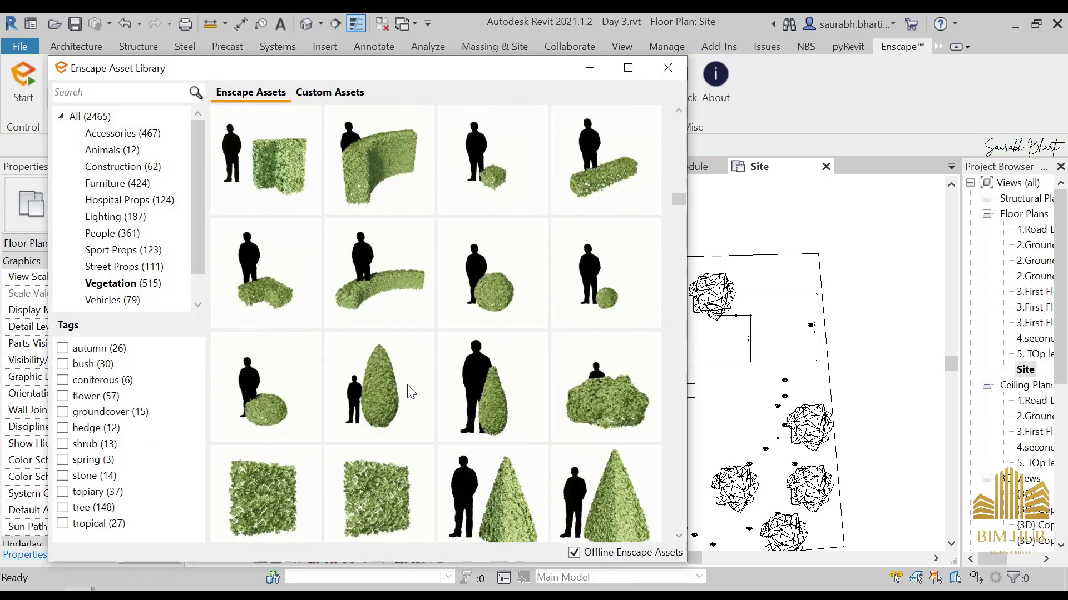
pyautogui.moveTo(360, 299)
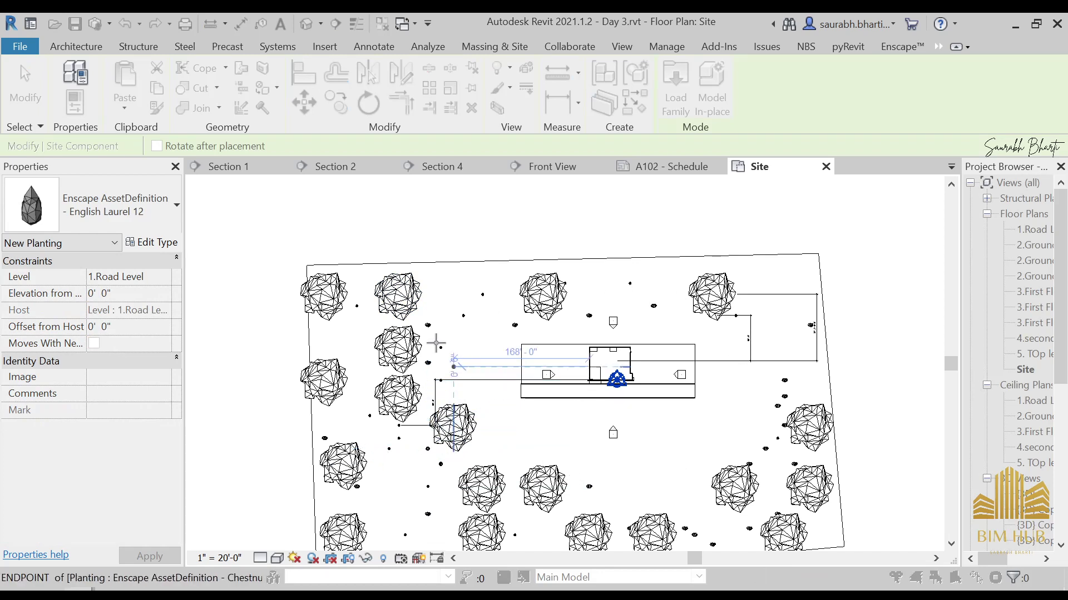
pyautogui.press('Escape')
pyautogui.press('Escape')
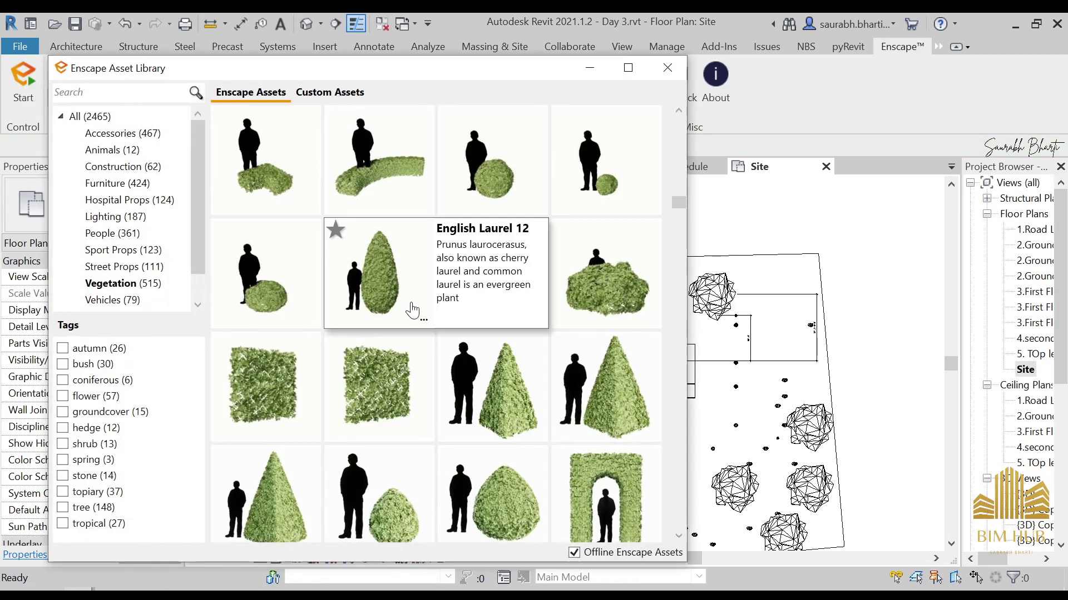
# - Add more Chestnut 02 trees like the existing ones in a dense row between the house and the plot's rear edge
pyautogui.click(590, 77)
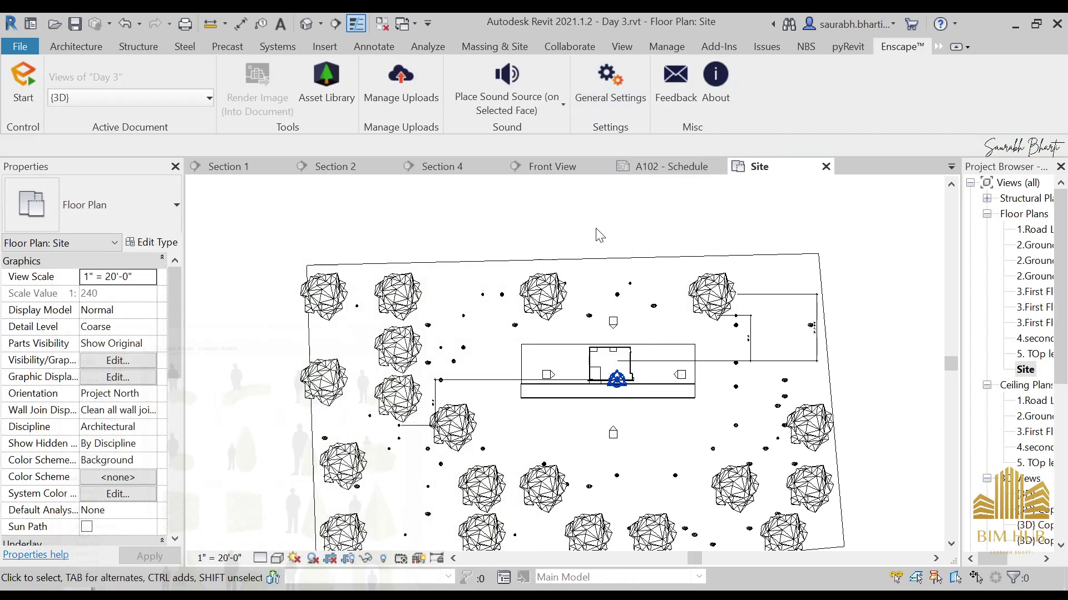
pyautogui.click(542, 295)
pyautogui.moveTo(542, 296); pyautogui.dragTo(495, 305)
pyautogui.click(481, 314)
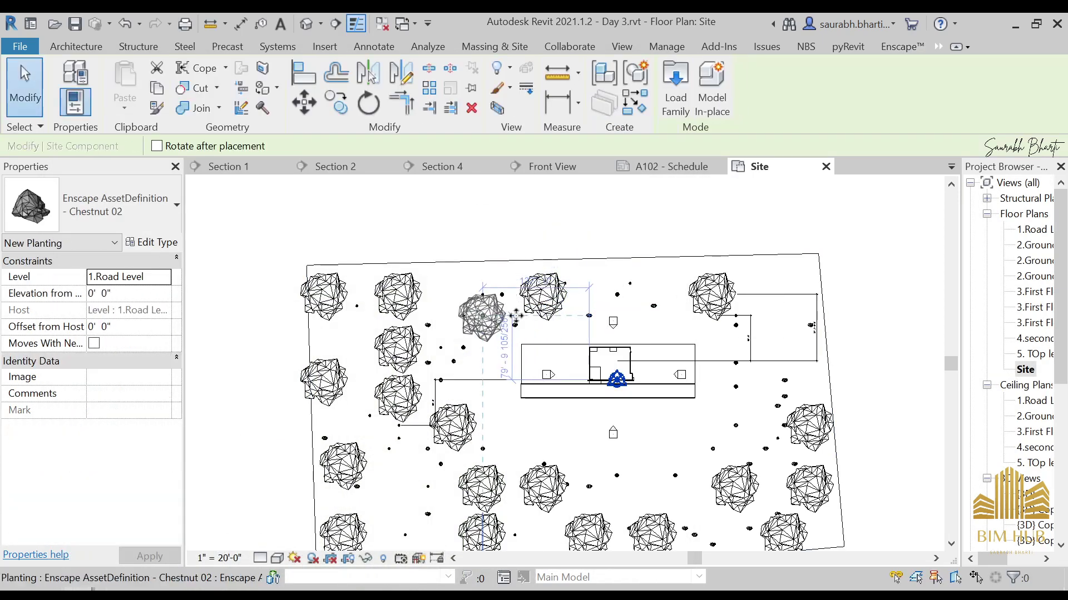
pyautogui.click(589, 318)
pyautogui.click(693, 314)
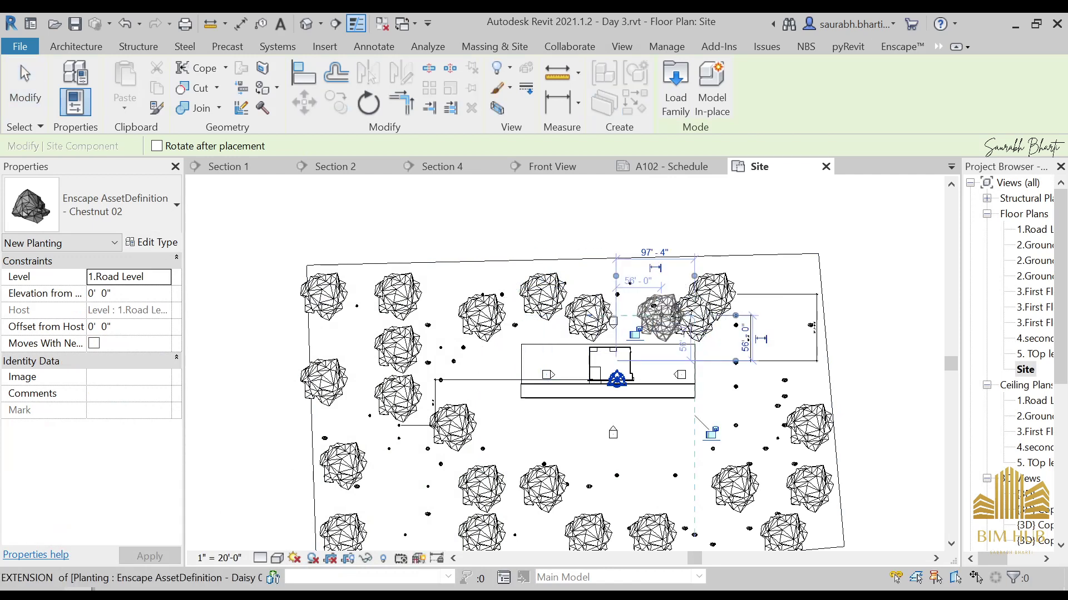
pyautogui.click(656, 318)
pyautogui.click(536, 308)
pyautogui.click(489, 307)
pyautogui.click(439, 315)
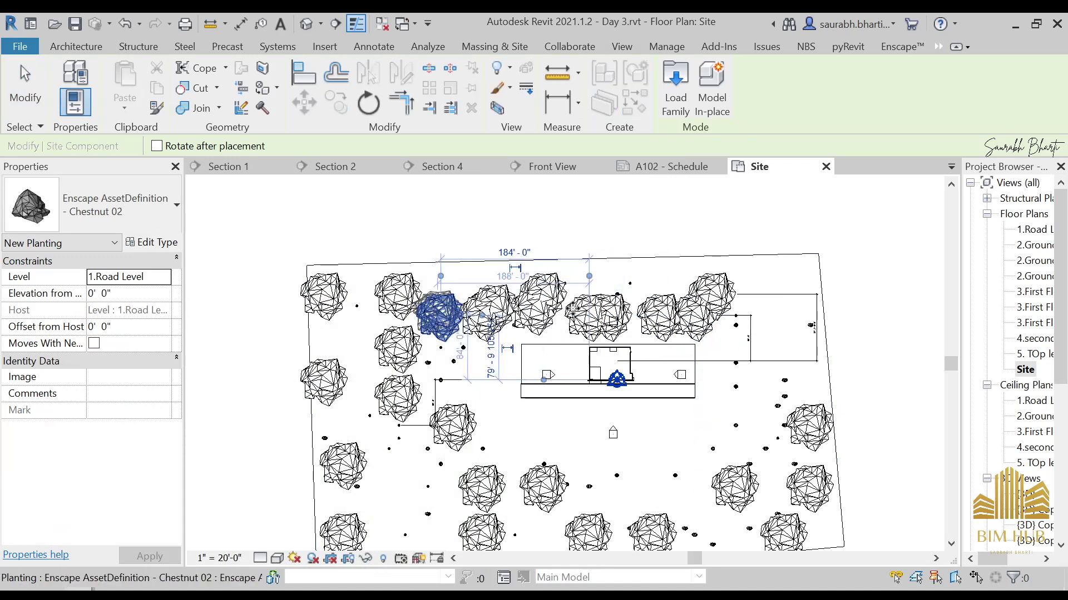
pyautogui.click(764, 309)
pyautogui.click(805, 325)
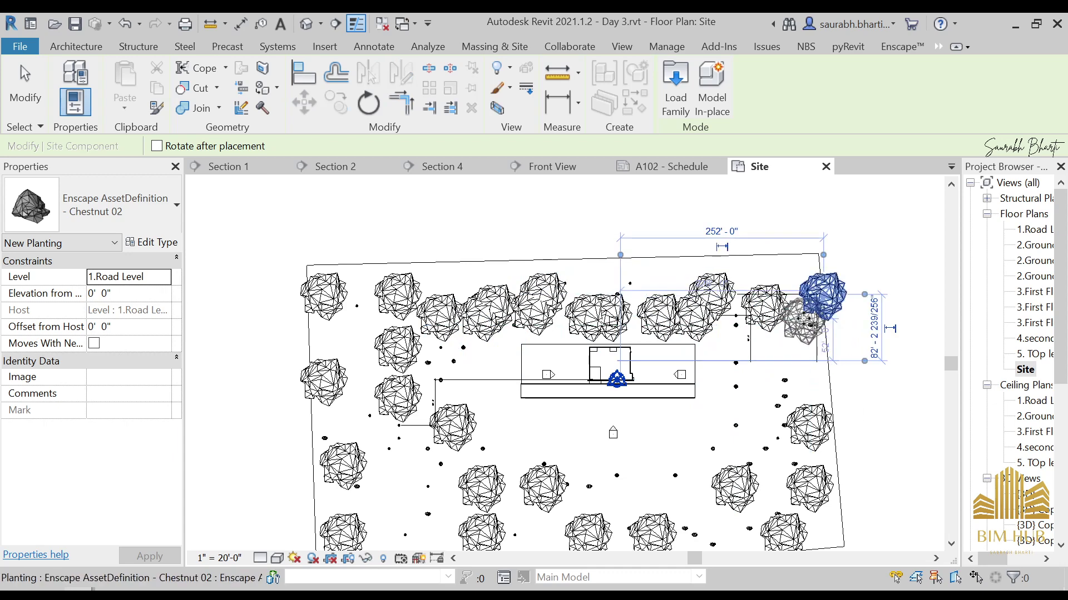
pyautogui.press('Escape')
pyautogui.press('Escape')
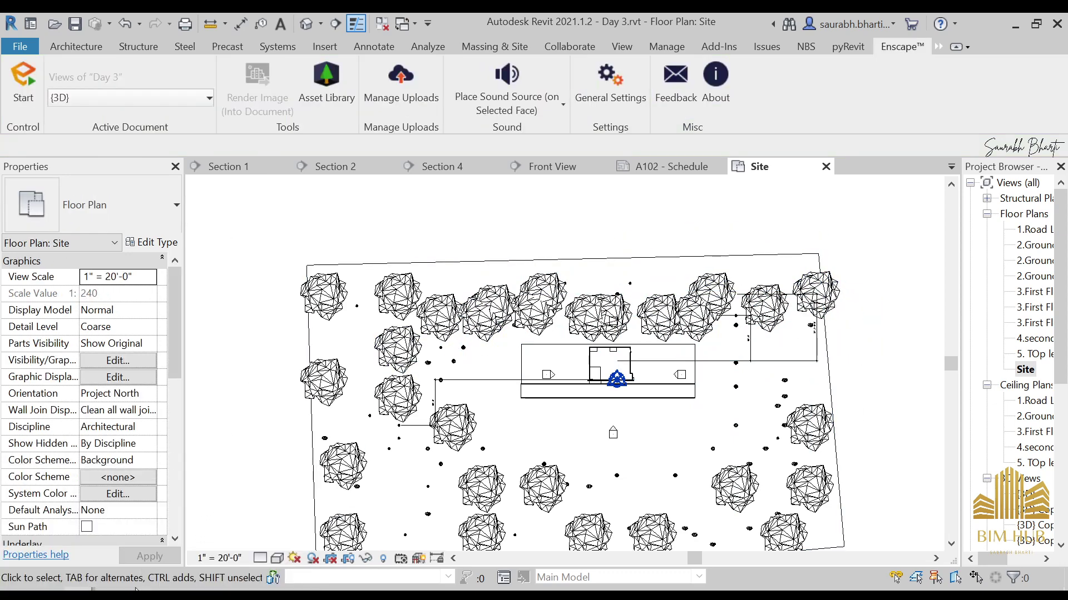
# - Browse the Sport Props category of the Enscape Asset Library
pyautogui.click(128, 522)
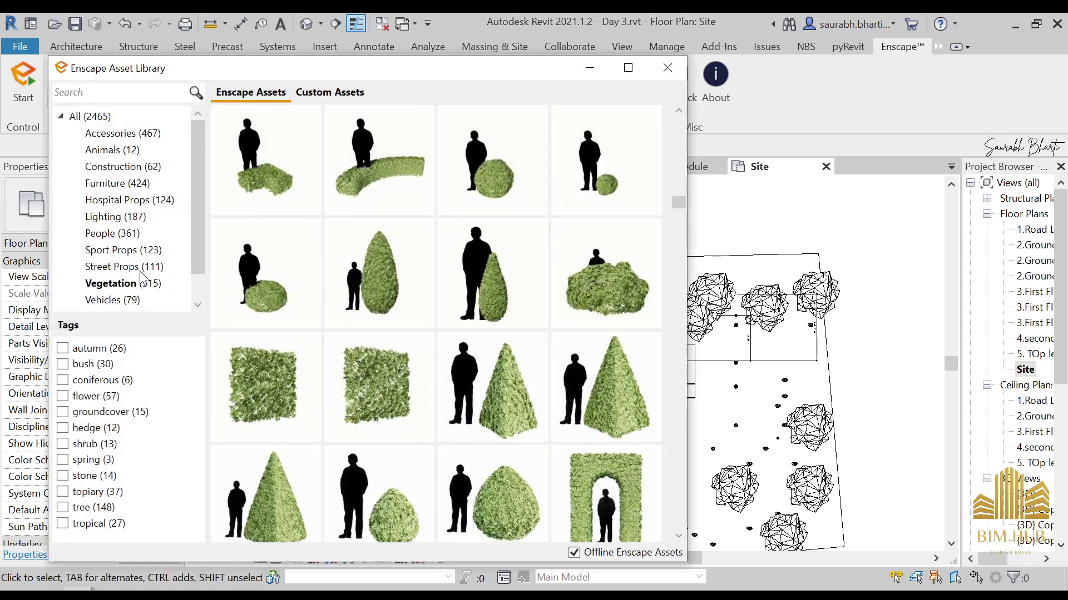
pyautogui.click(144, 251)
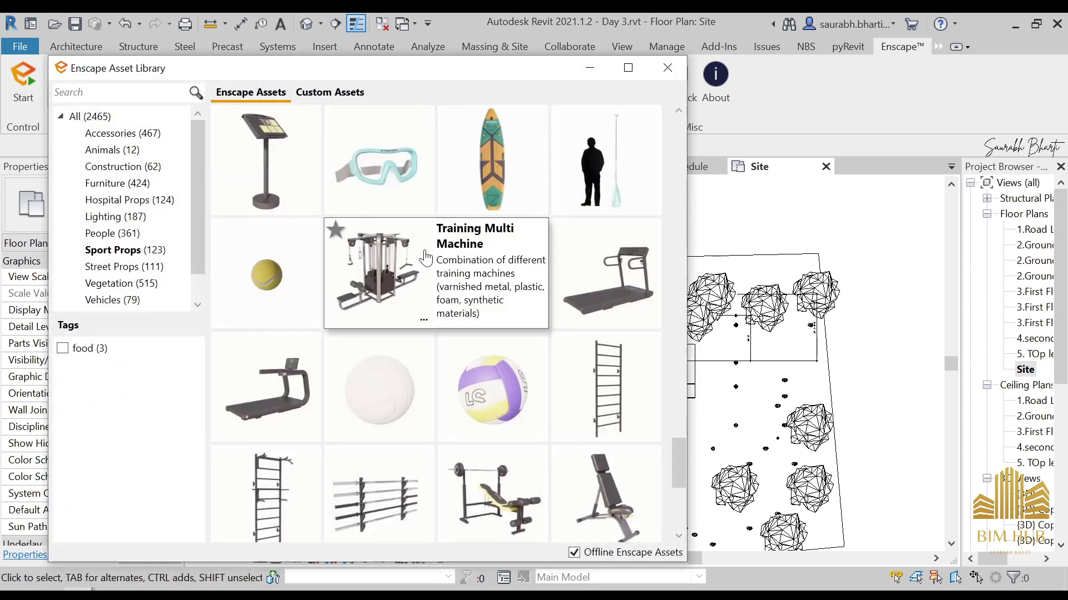
pyautogui.scroll(3, 439, 345)
pyautogui.scroll(15, 440, 344)
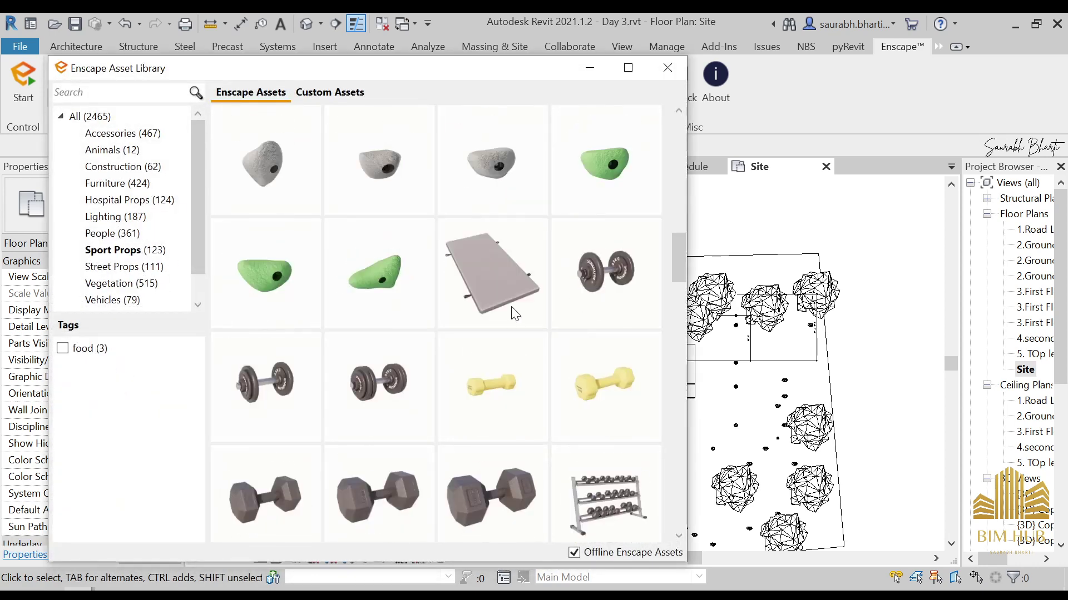
# - Pick the Family House 02 asset from the Street Props category and place it on the Road Level to the left of the house
pyautogui.click(145, 267)
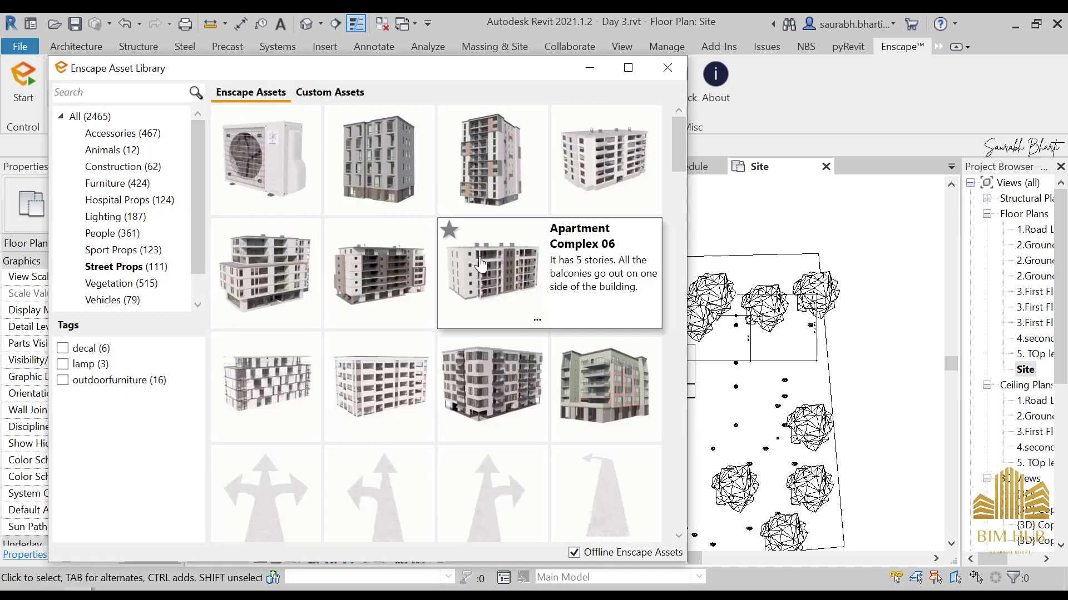
pyautogui.scroll(-5, 506, 370)
pyautogui.scroll(5, 439, 377)
pyautogui.scroll(-3, 452, 382)
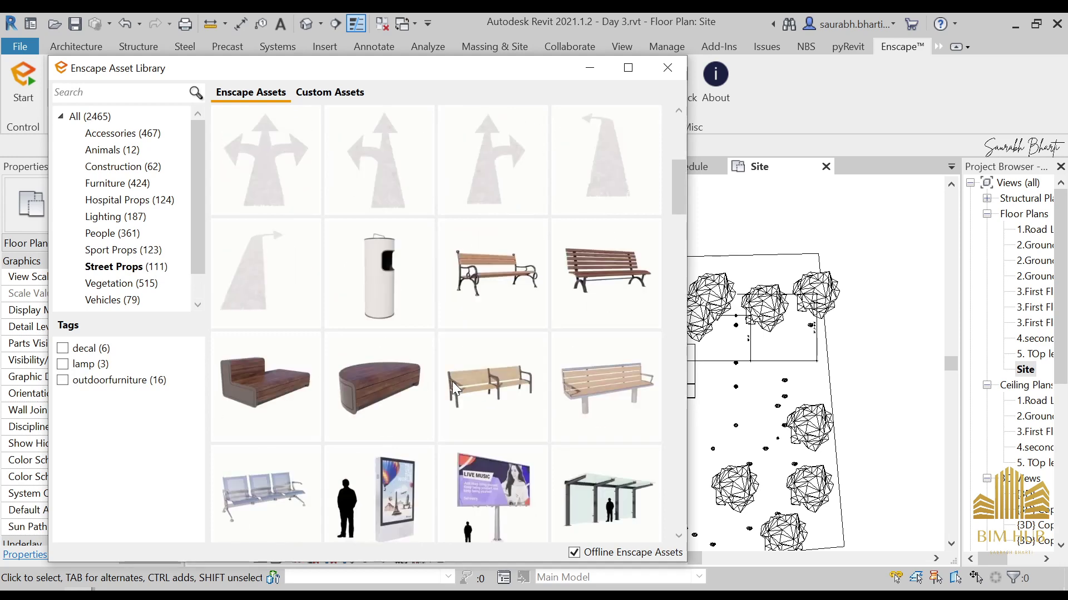
pyautogui.scroll(3, 398, 275)
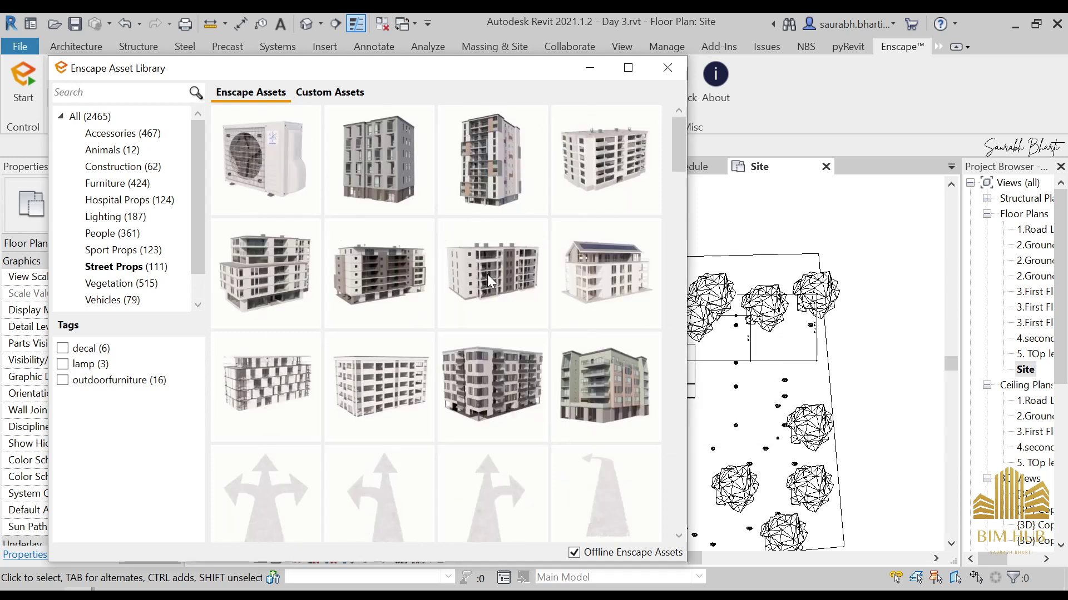
pyautogui.scroll(-3, 612, 320)
pyautogui.scroll(-5, 609, 325)
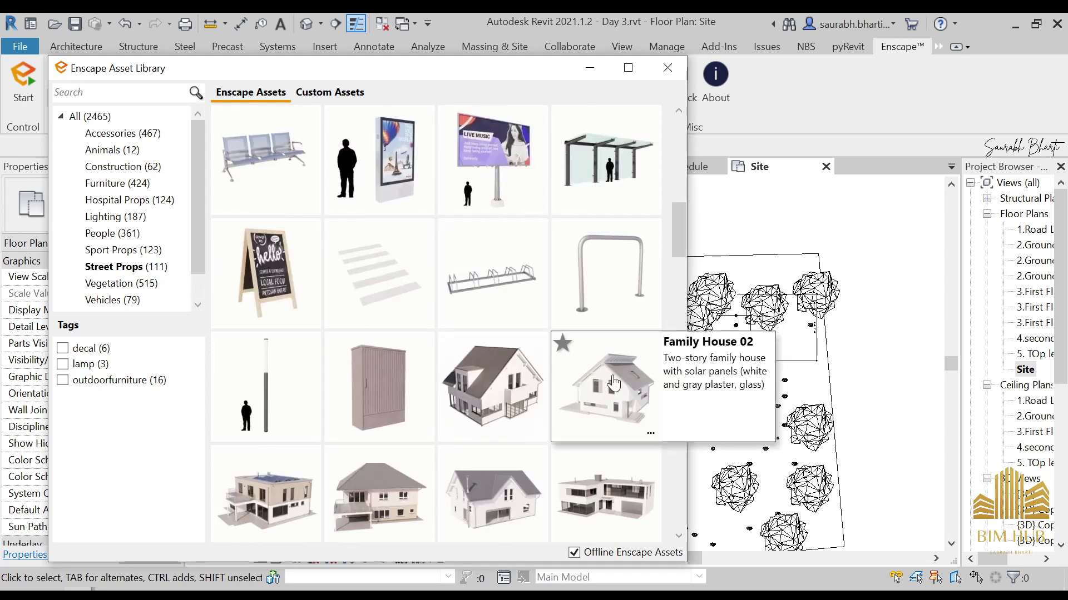
pyautogui.click(622, 395)
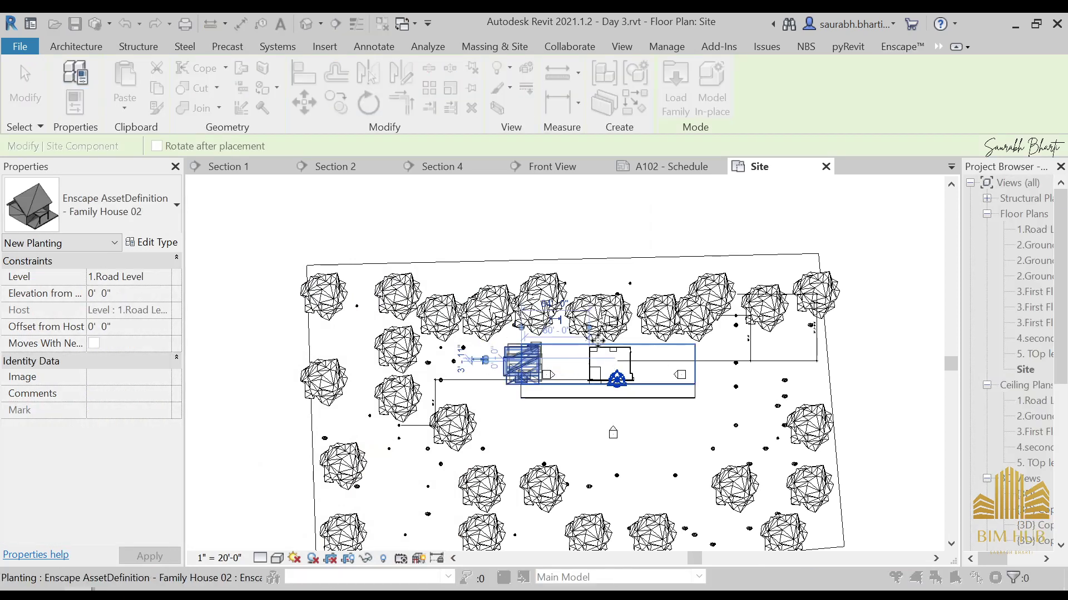
pyautogui.click(616, 378)
pyautogui.press('Escape')
# - Pick the Family House 05 asset, rotate it a quarter turn and place it to the right of the house along the road
pyautogui.click(489, 489)
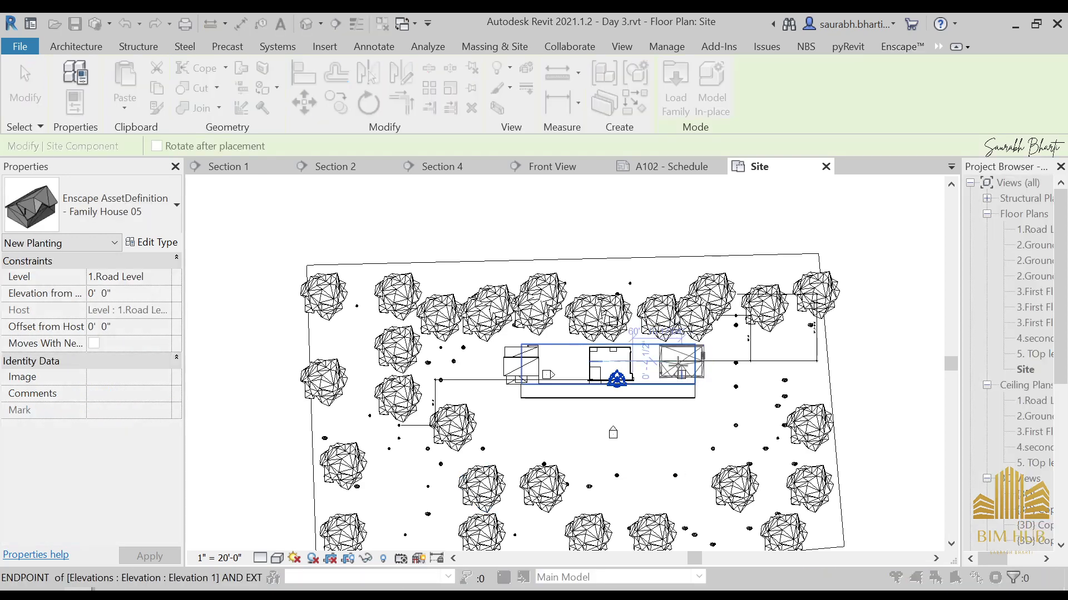
pyautogui.scroll(5, 678, 361)
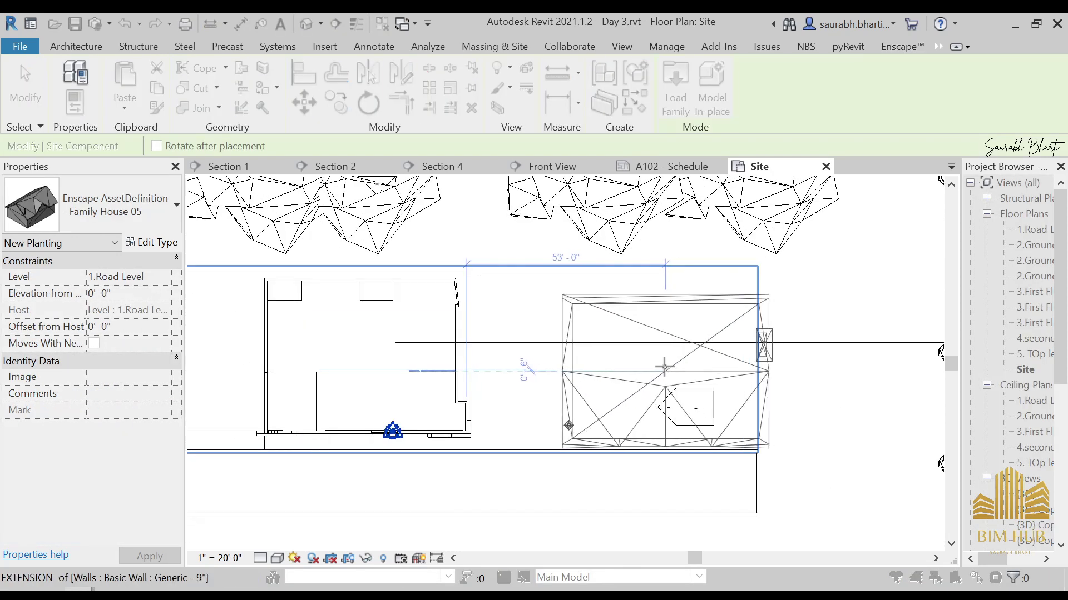
pyautogui.press('space')
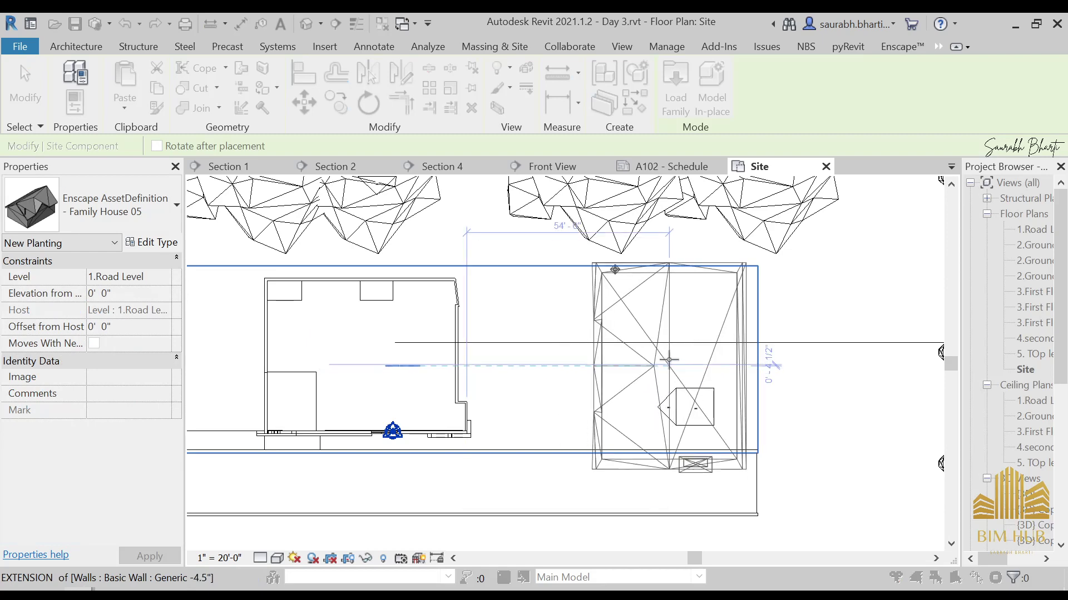
pyautogui.click(675, 346)
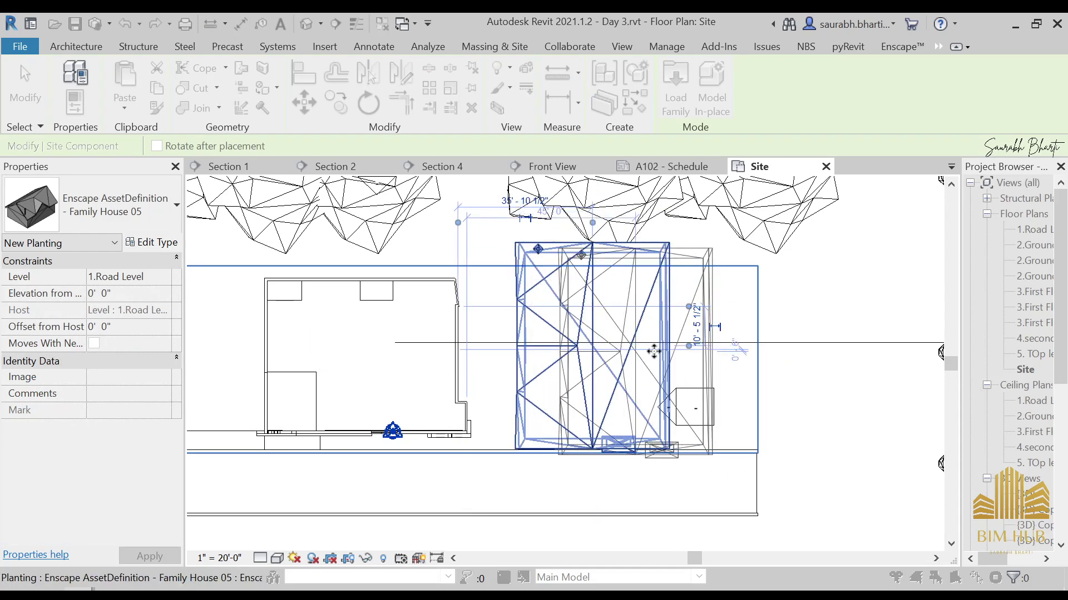
pyautogui.press('Escape')
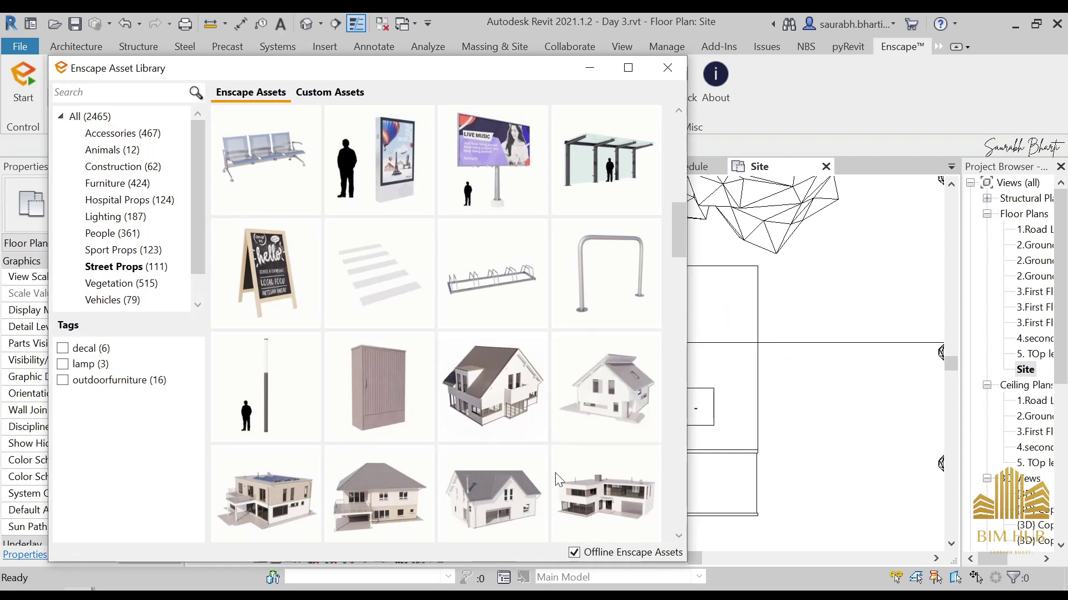
# - Place Family House 06 assets at both outer ends of the house row and a rotated one across the road at the left
pyautogui.click(578, 500)
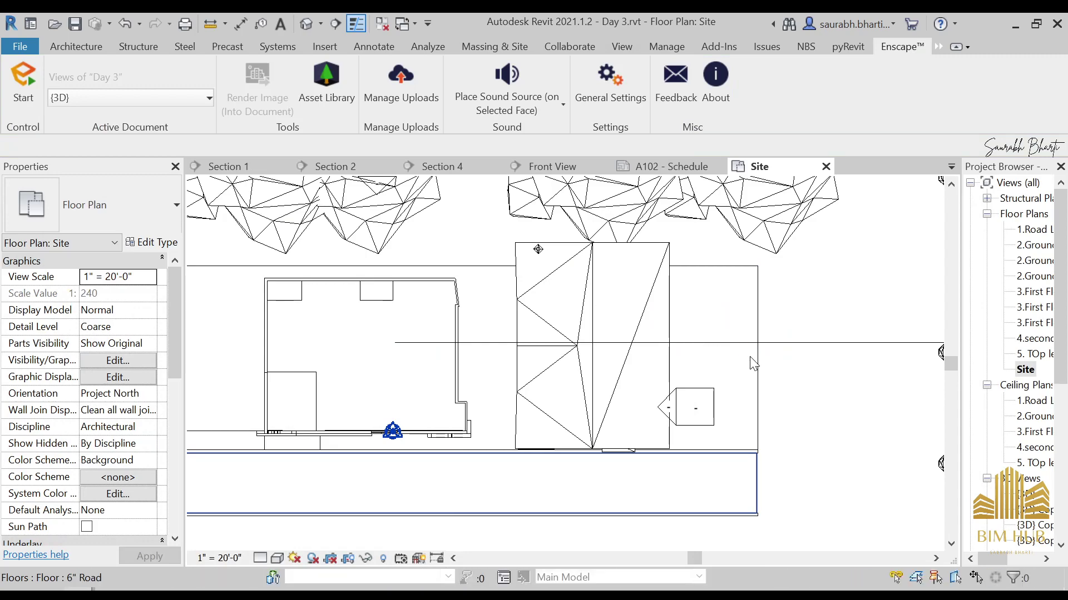
pyautogui.scroll(-3, 751, 359)
pyautogui.scroll(5, 760, 367)
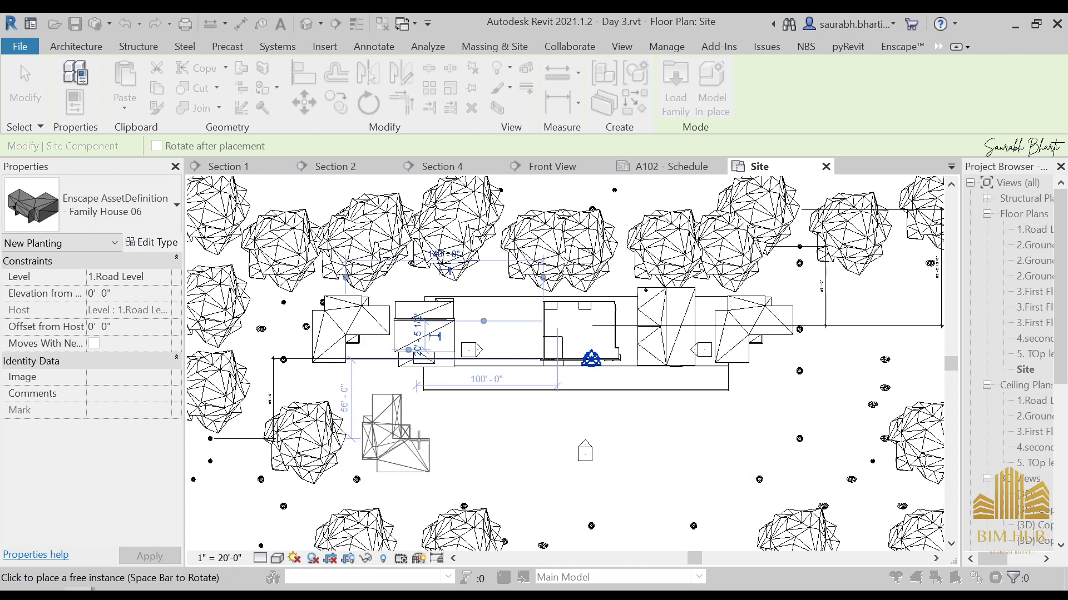
pyautogui.press('Escape')
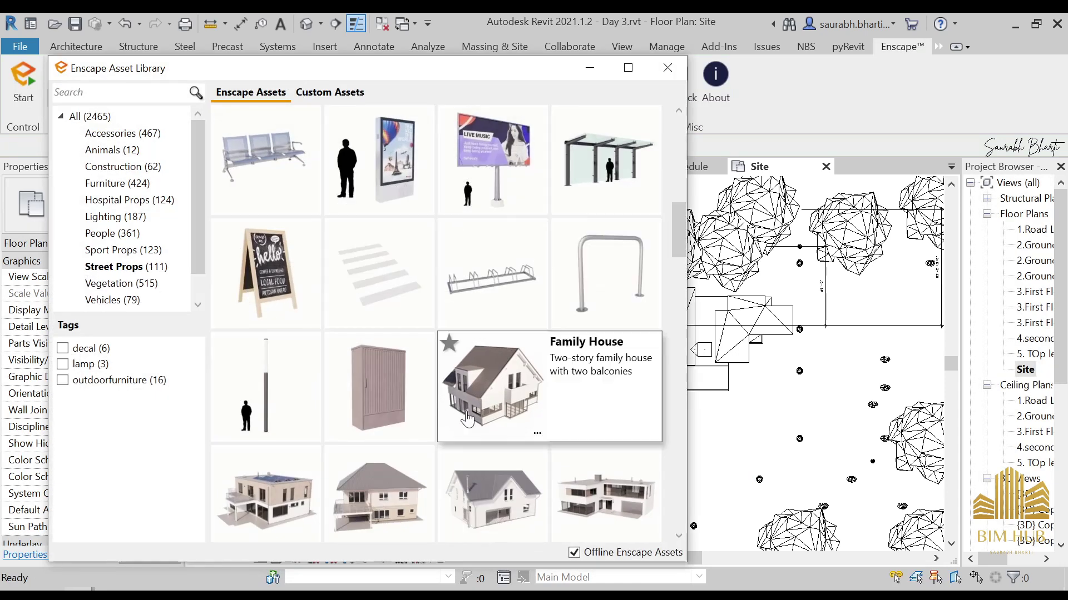
# - Pick the Family House 08 asset and place two of them across the road, facing the house row
pyautogui.scroll(-3, 578, 478)
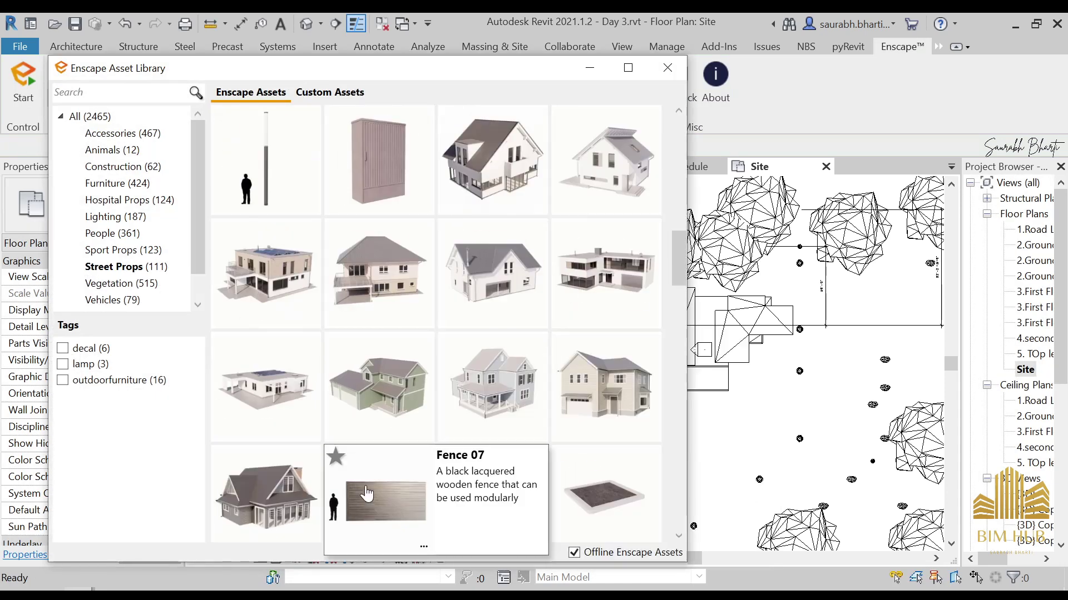
pyautogui.click(380, 399)
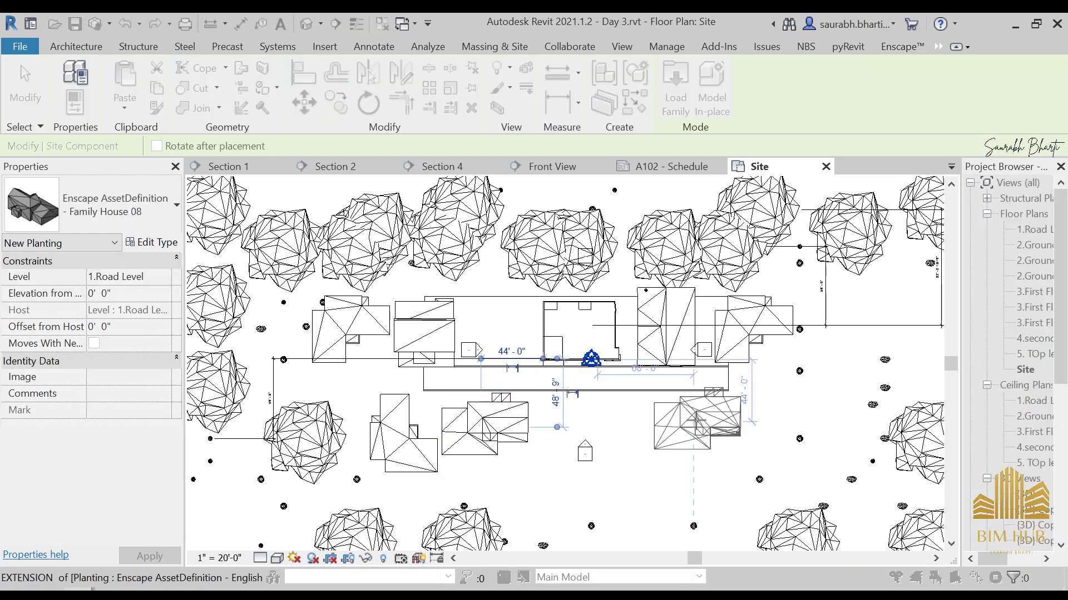
pyautogui.click(696, 428)
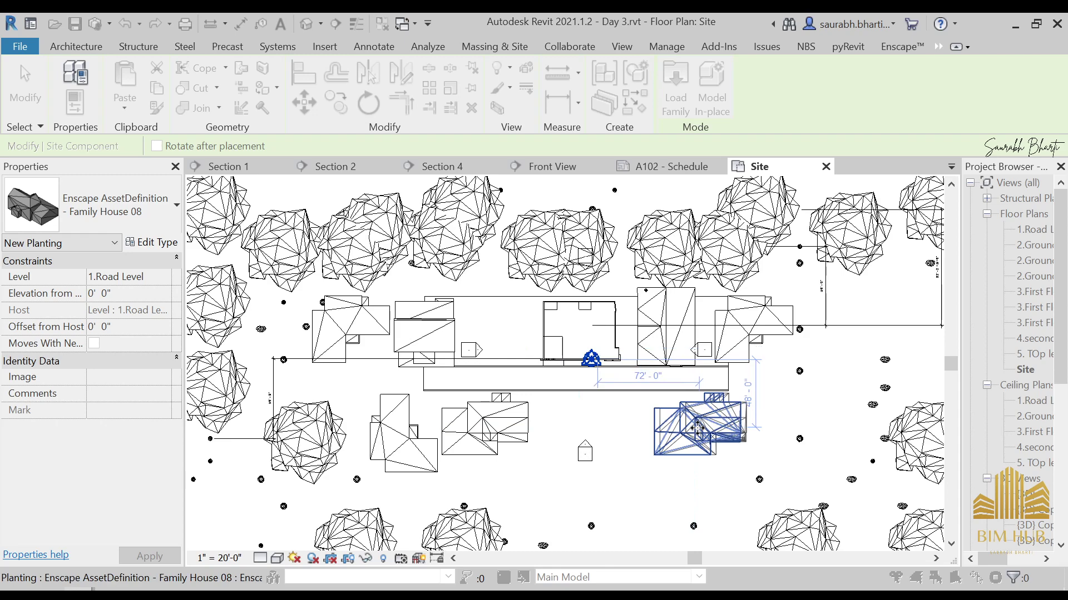
pyautogui.press('Escape')
pyautogui.press('Escape')
# - Pick the Lantern asset from the Street Props category and place one on the road edge to the left of the house
pyautogui.scroll(-4, 447, 415)
pyautogui.scroll(4, 514, 409)
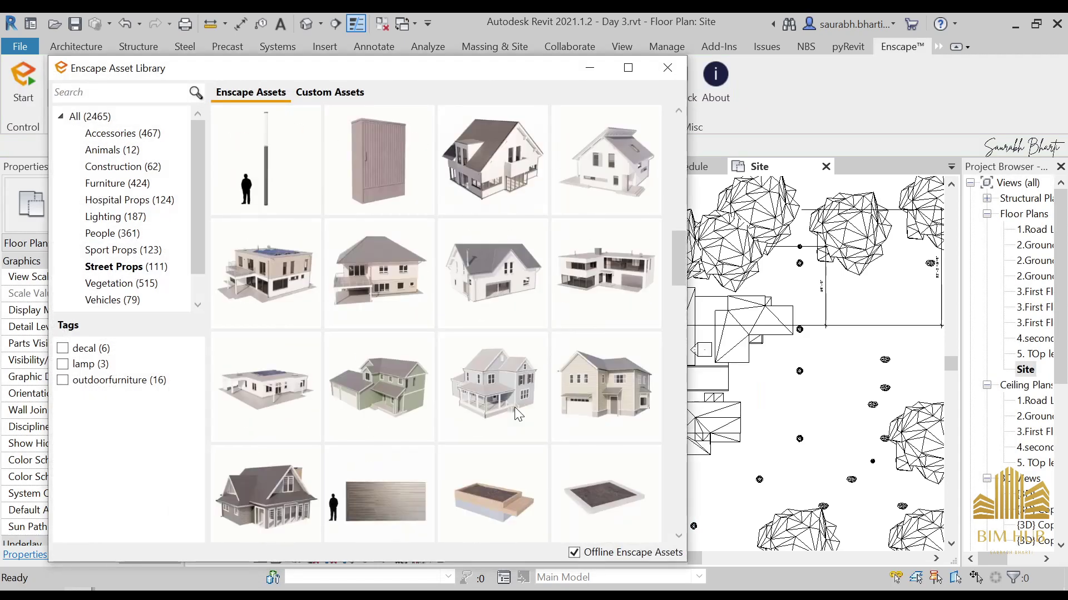
pyautogui.scroll(-10, 506, 403)
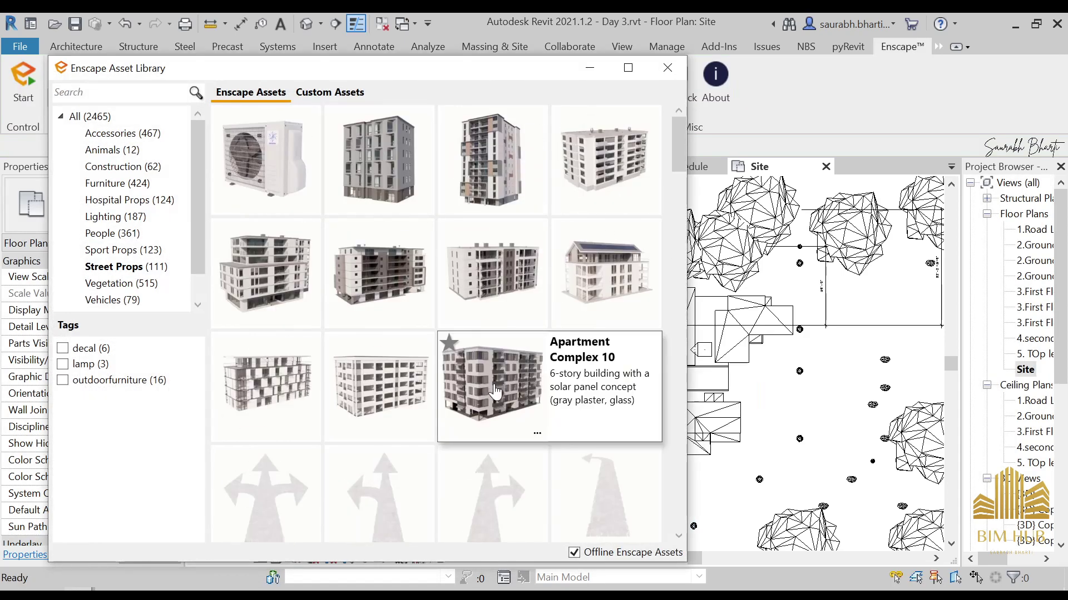
pyautogui.scroll(-10, 495, 395)
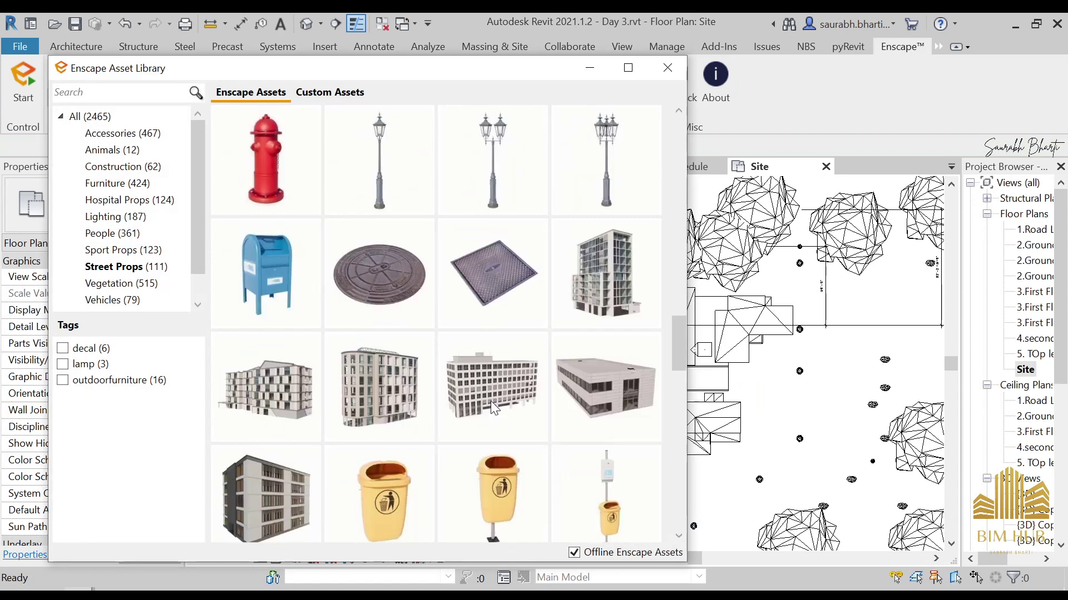
pyautogui.click(389, 278)
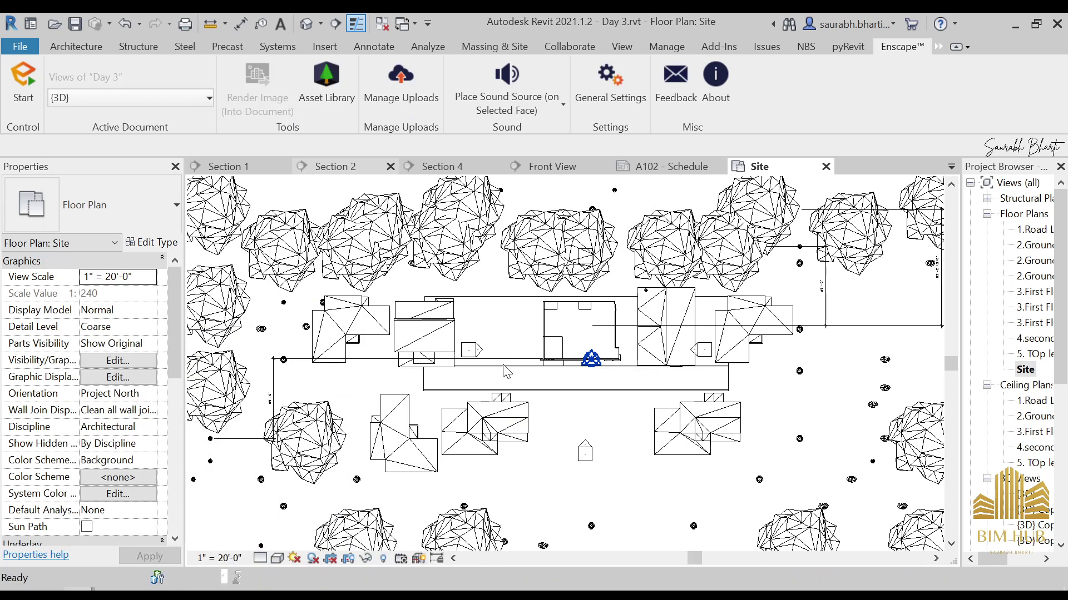
pyautogui.scroll(5, 503, 369)
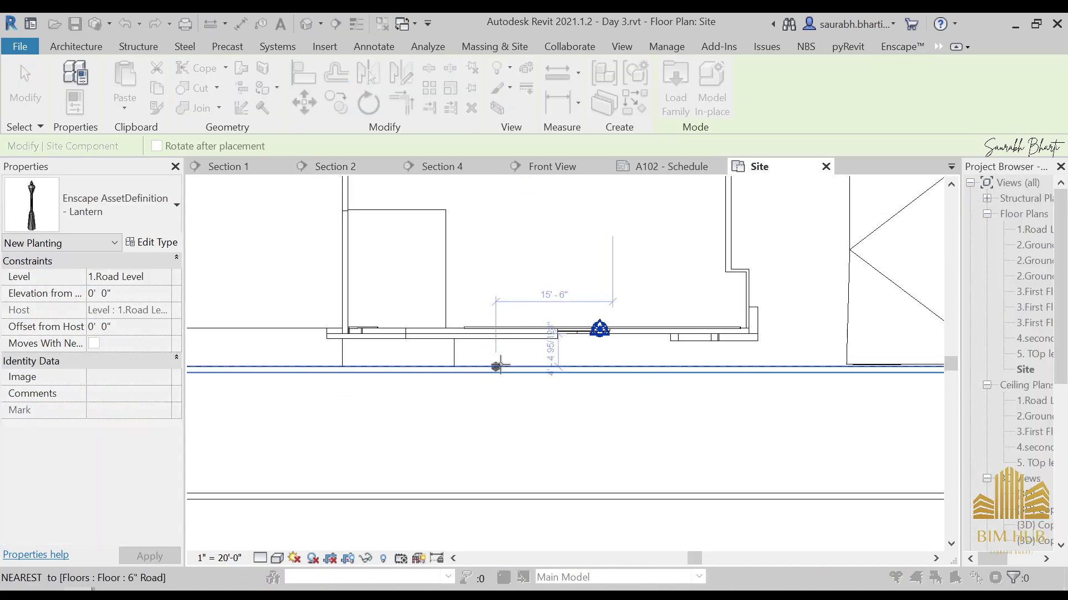
pyautogui.moveTo(500, 366); pyautogui.dragTo(876, 367, button='middle')
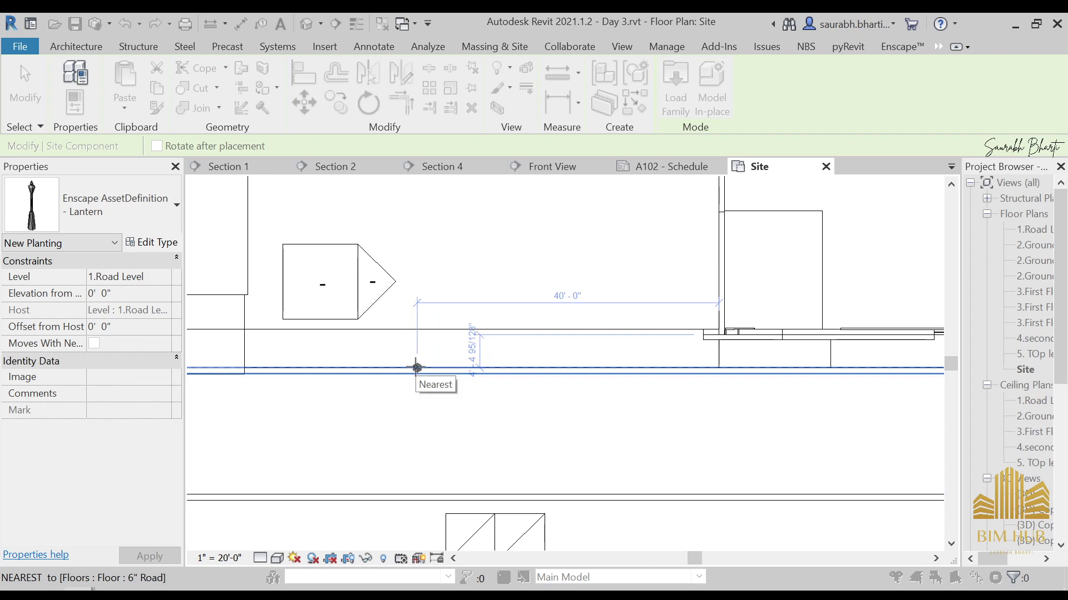
pyautogui.scroll(3, 417, 373)
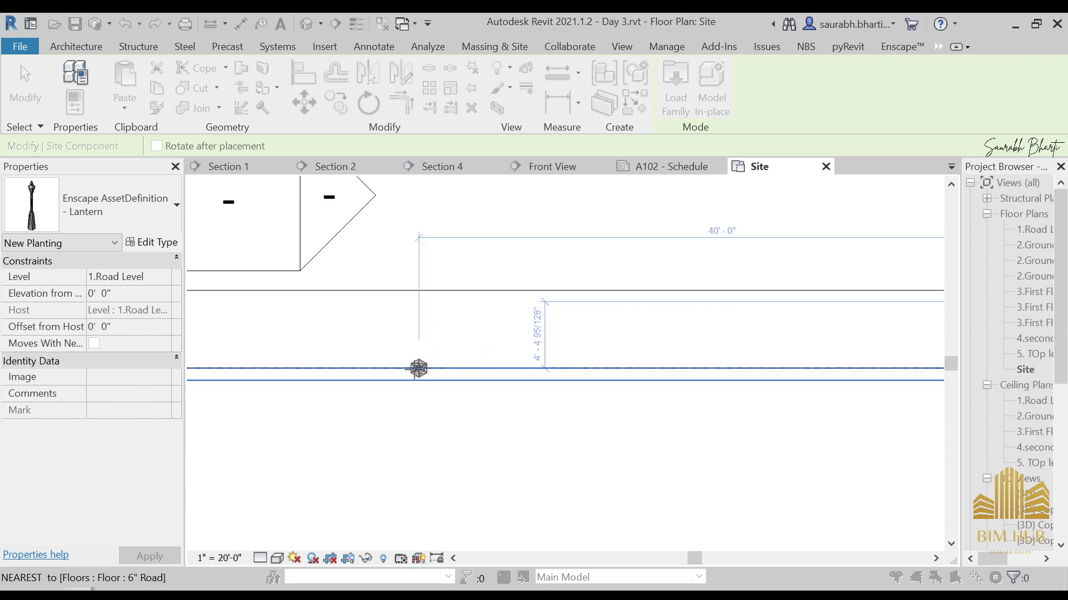
pyautogui.click(413, 369)
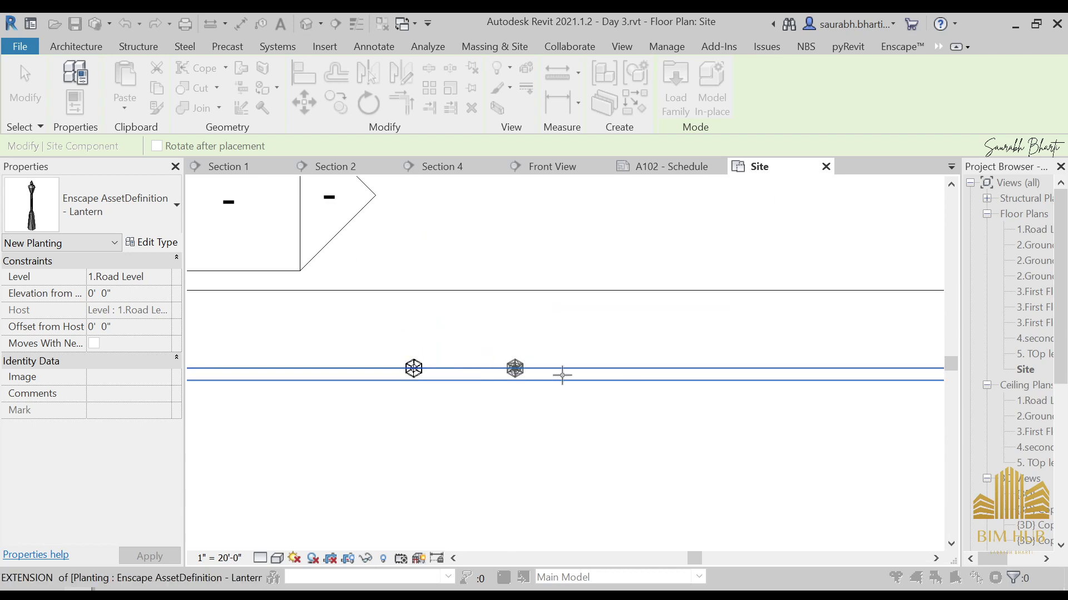
# - Continue the row of Lantern assets along the road edge across the full front of the house
pyautogui.moveTo(578, 372); pyautogui.dragTo(438, 373, button='middle')
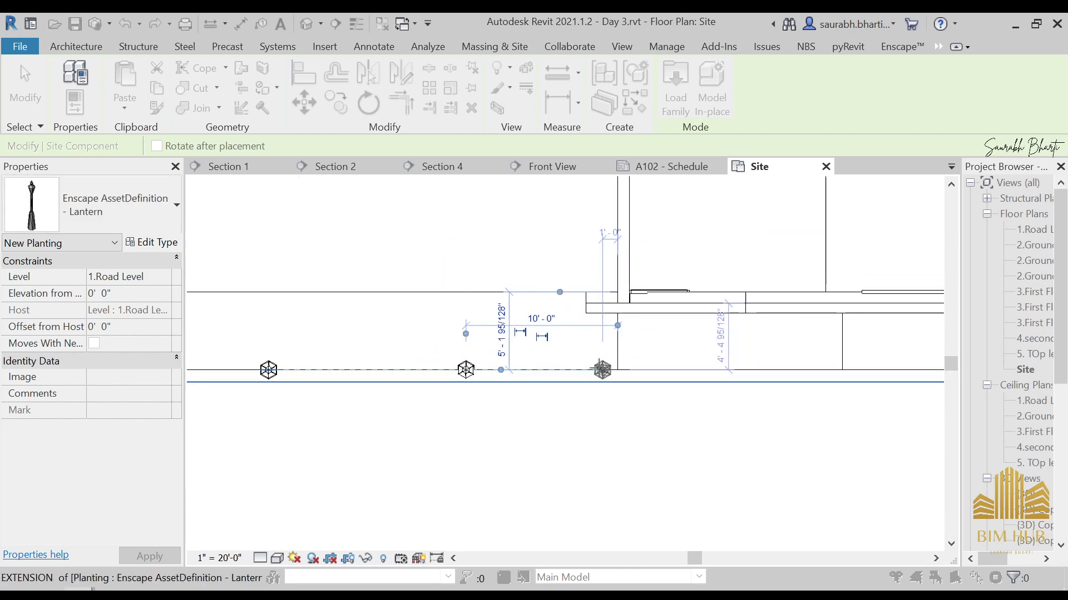
pyautogui.scroll(-3, 591, 372)
pyautogui.moveTo(723, 375); pyautogui.dragTo(556, 375, button='middle')
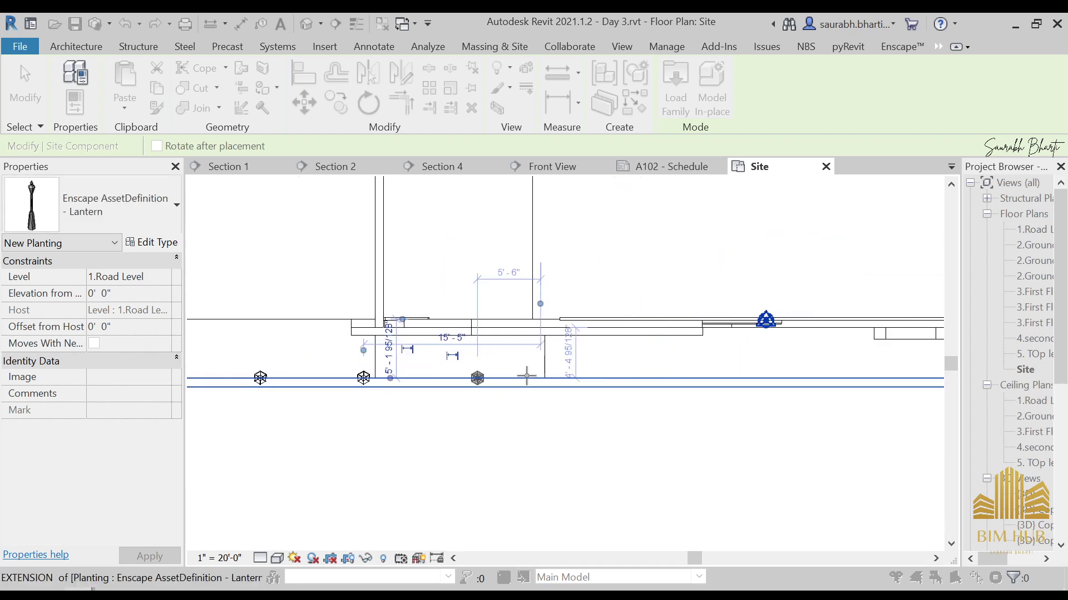
pyautogui.click(573, 379)
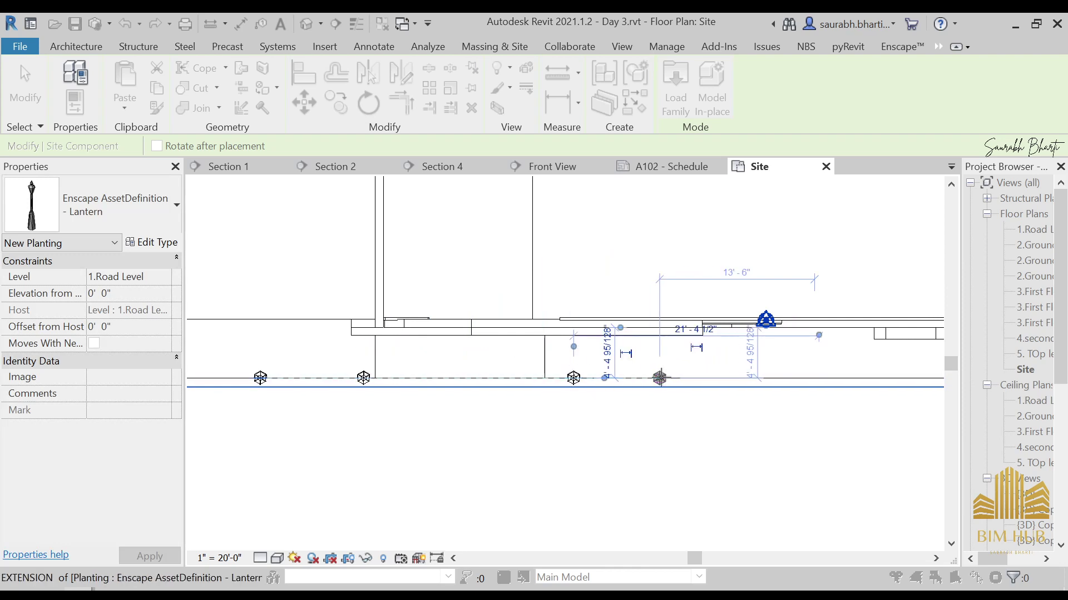
pyautogui.click(659, 378)
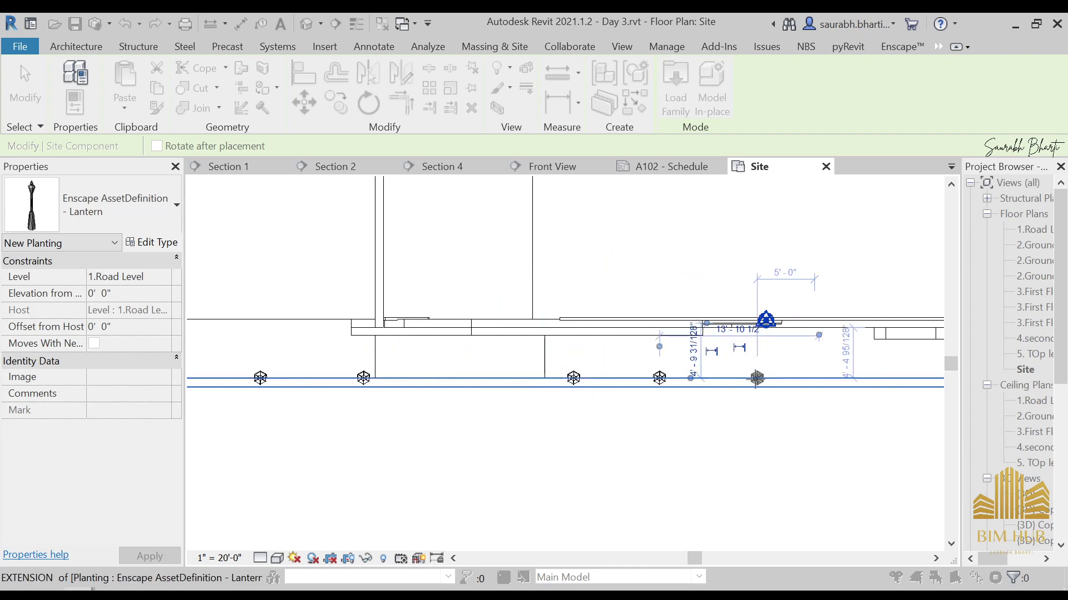
pyautogui.click(860, 378)
pyautogui.moveTo(860, 378); pyautogui.dragTo(560, 378, button='middle')
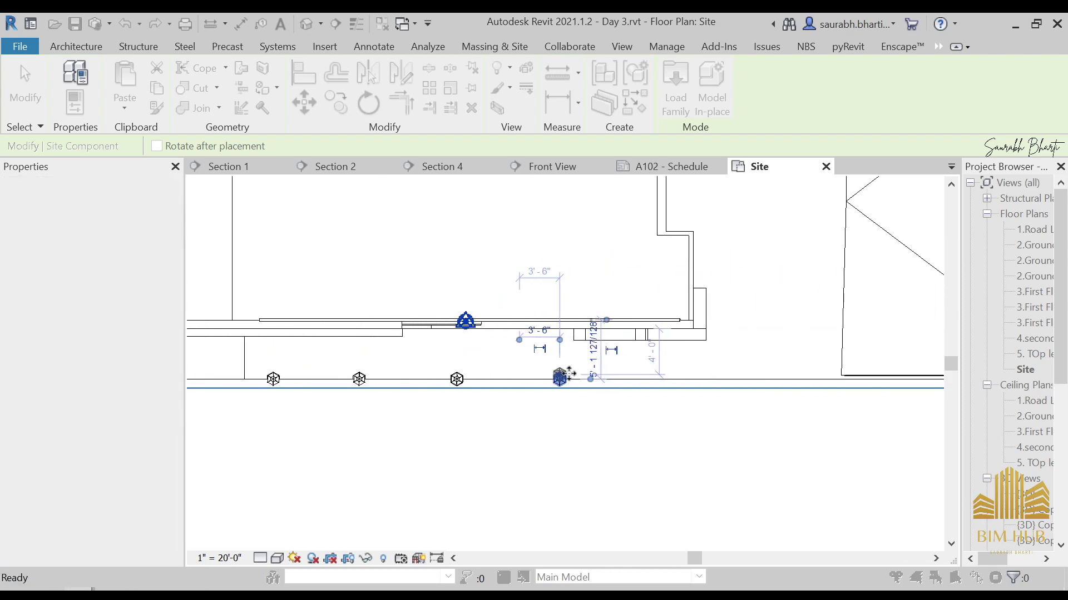
pyautogui.click(646, 378)
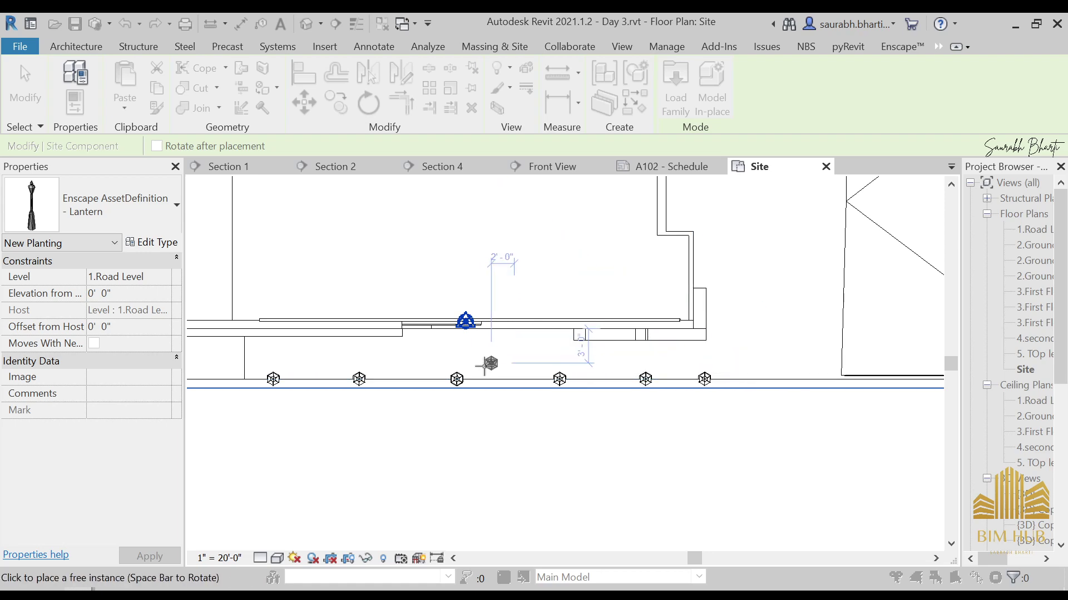
pyautogui.press('Escape')
pyautogui.press('Escape')
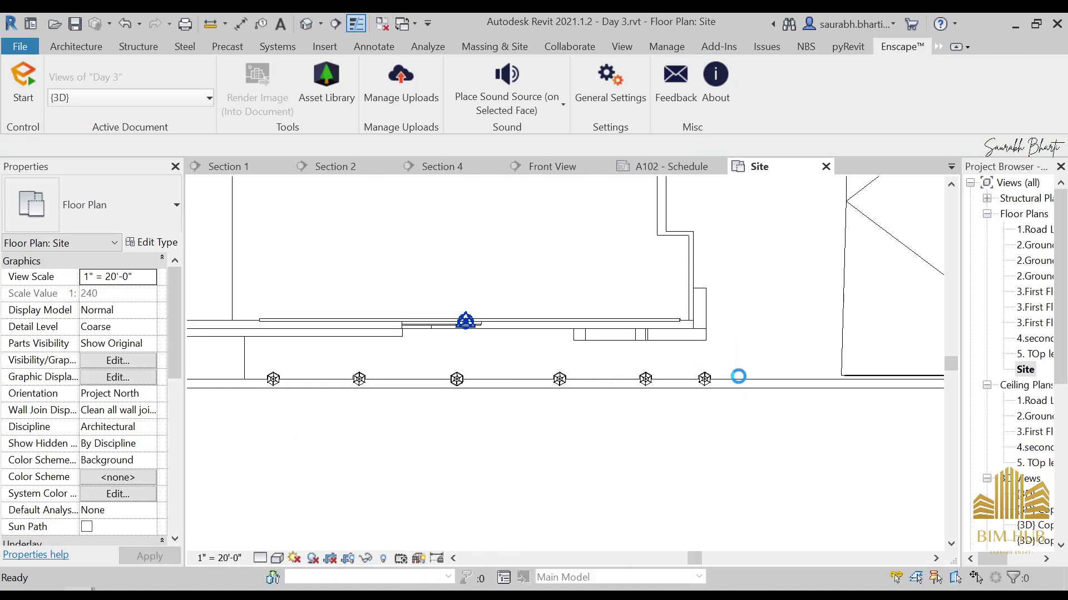
# - Place Lantern 02 assets among the single lanterns along the road edge in front of the house
pyautogui.click(558, 380)
pyautogui.press('c')
pyautogui.press('s')
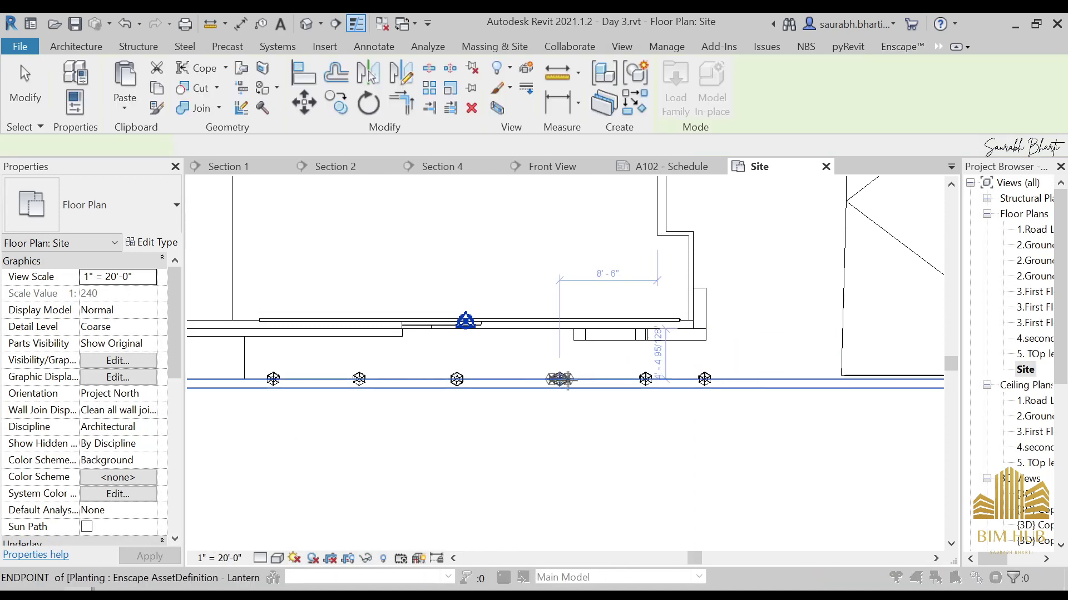
pyautogui.click(593, 380)
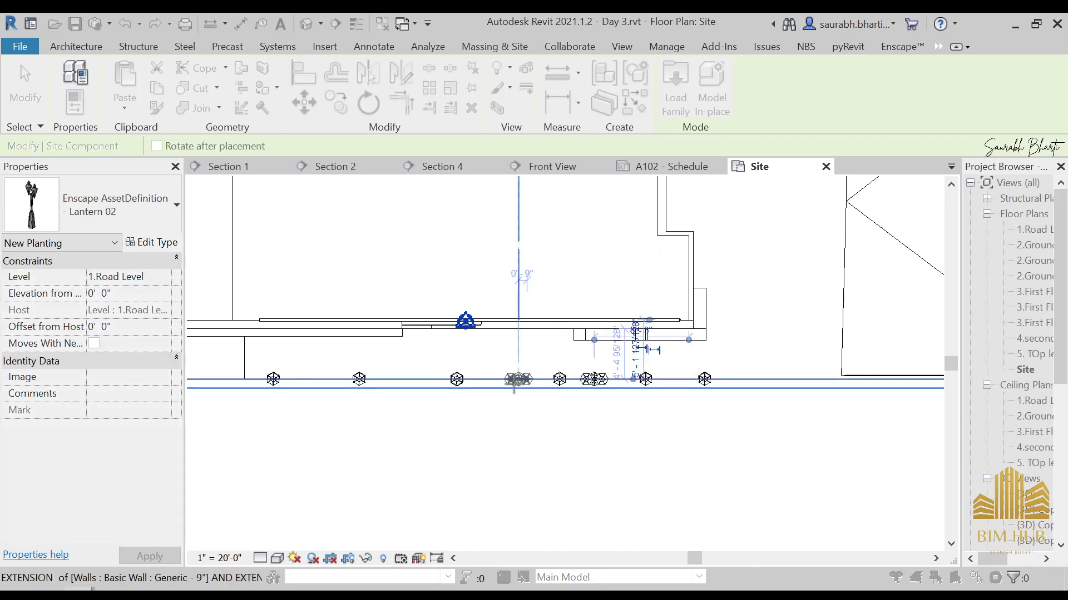
pyautogui.moveTo(420, 382); pyautogui.dragTo(796, 384, button='middle')
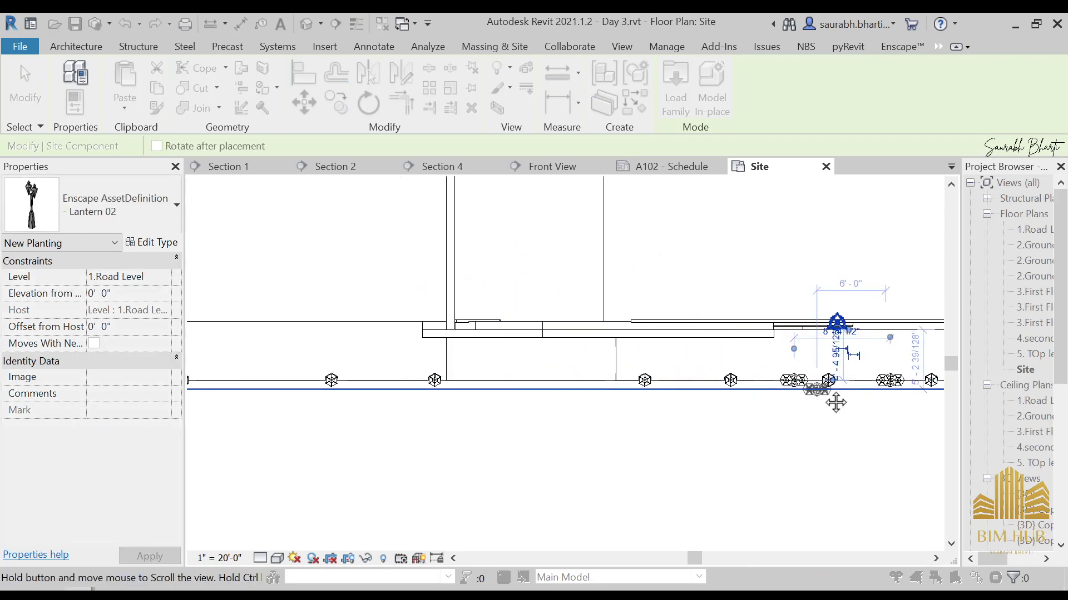
pyautogui.moveTo(298, 389); pyautogui.dragTo(607, 416, button='middle')
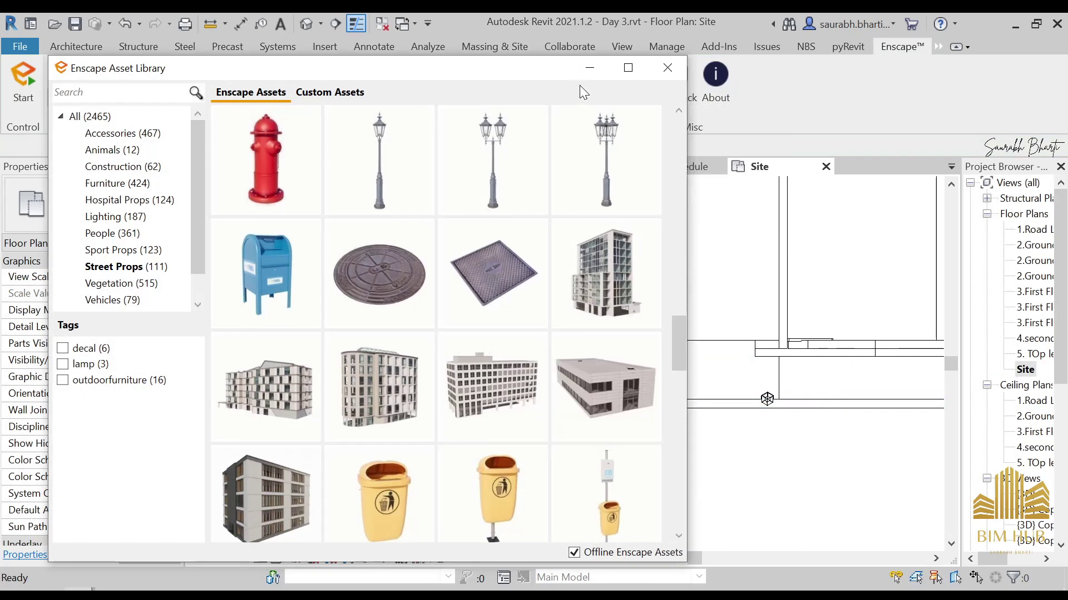
pyautogui.click(599, 71)
# - Delete surplus single Lantern assets from the row along the road edge in front of the house
pyautogui.click(515, 396)
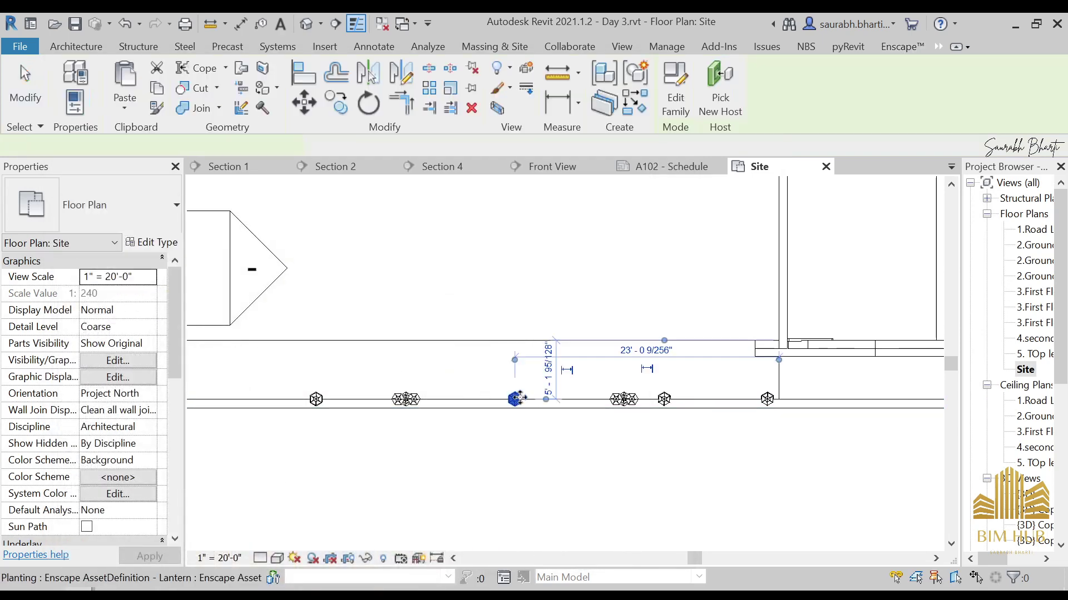
pyautogui.keyDown('ctrl'); pyautogui.click(766, 399); pyautogui.keyUp('ctrl')
pyautogui.moveTo(766, 399); pyautogui.dragTo(320, 432, button='middle')
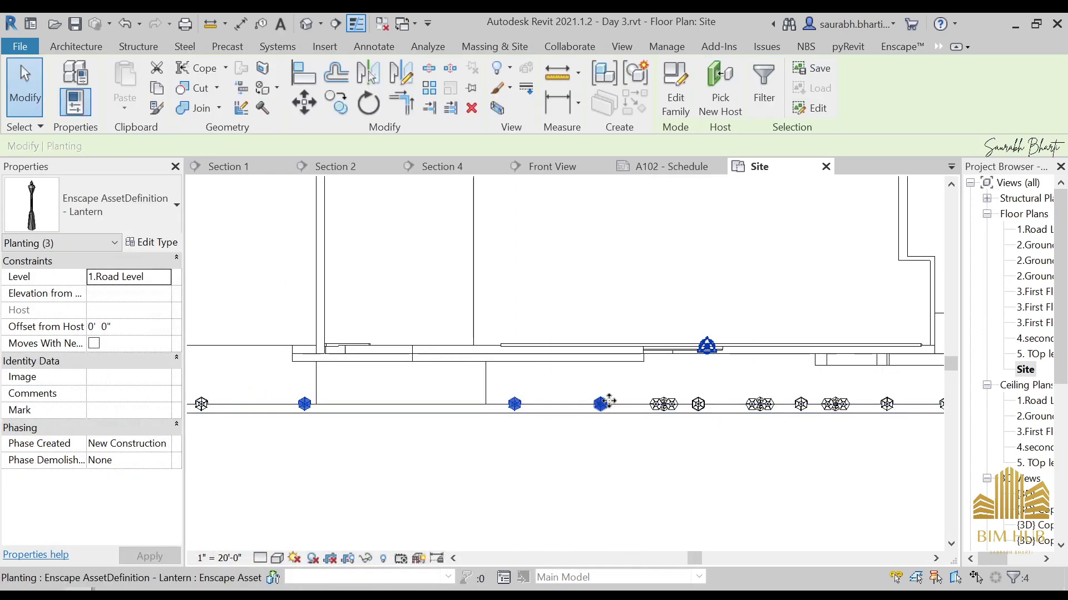
pyautogui.press('Escape')
pyautogui.moveTo(779, 402); pyautogui.dragTo(721, 396, button='middle')
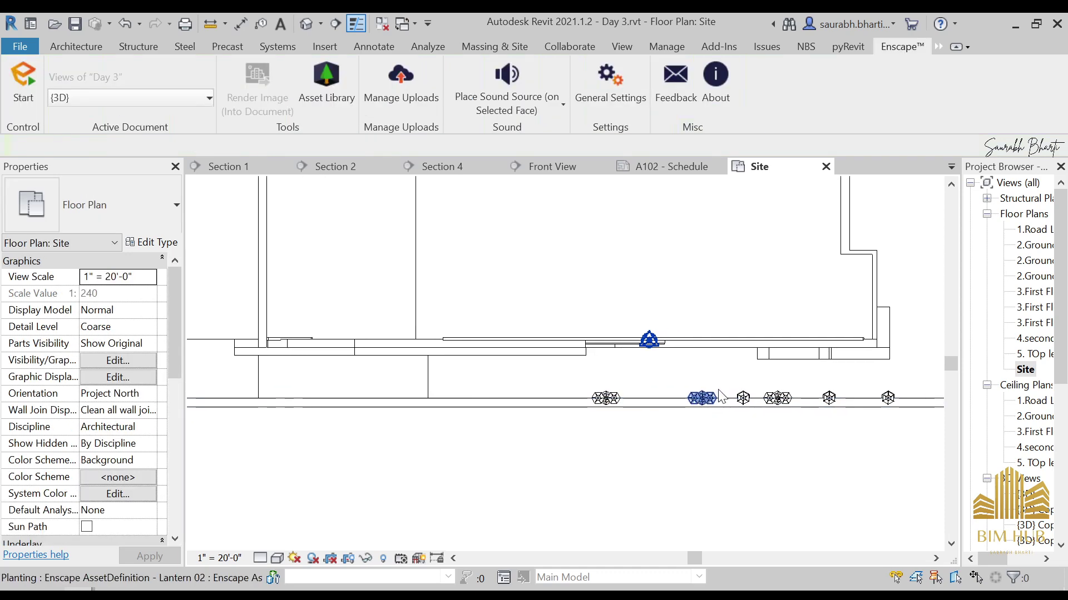
pyautogui.click(743, 398)
pyautogui.press('Delete')
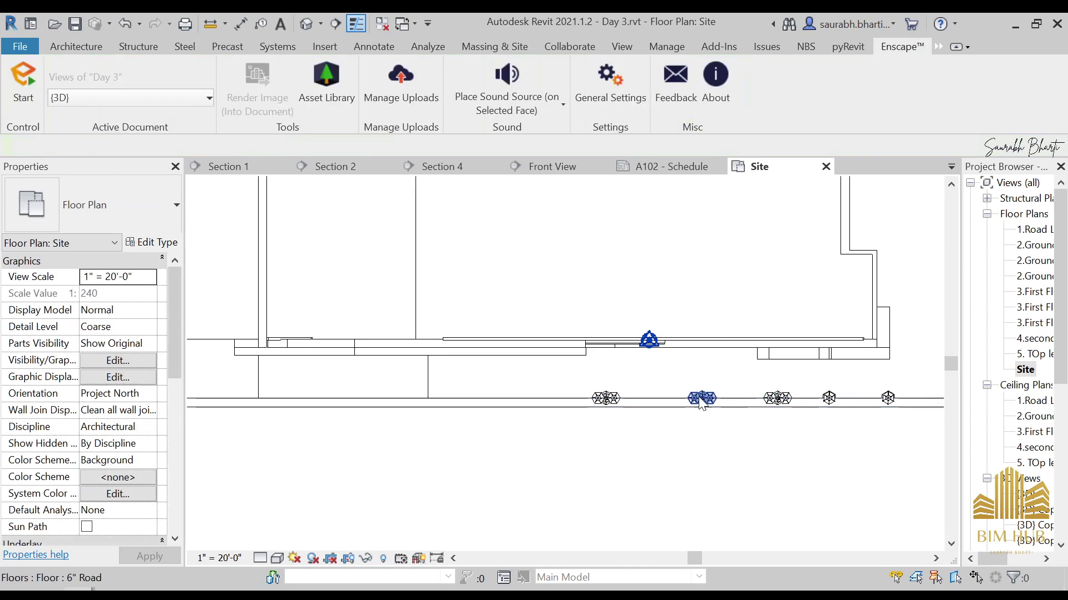
# - Place a Car 48 asset from the Vehicles category lengthwise on the road in front of the house
pyautogui.scroll(-5, 702, 401)
pyautogui.moveTo(565, 386); pyautogui.dragTo(446, 377, button='middle')
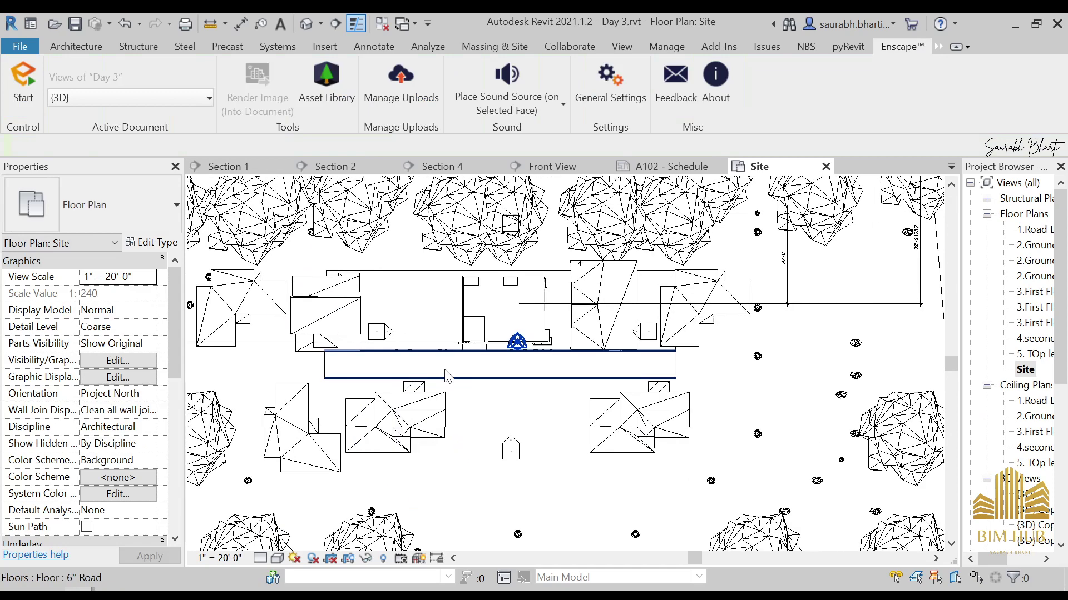
pyautogui.scroll(2, 447, 376)
pyautogui.hotkey('alt', 'Tab')
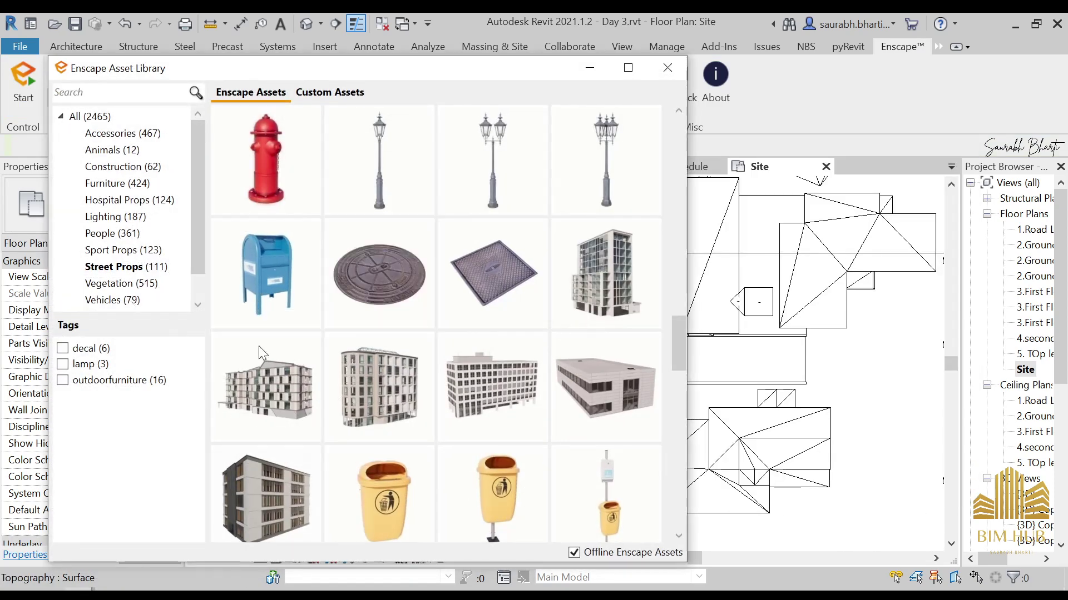
pyautogui.click(113, 299)
pyautogui.scroll(-3, 390, 334)
pyautogui.scroll(3, 436, 351)
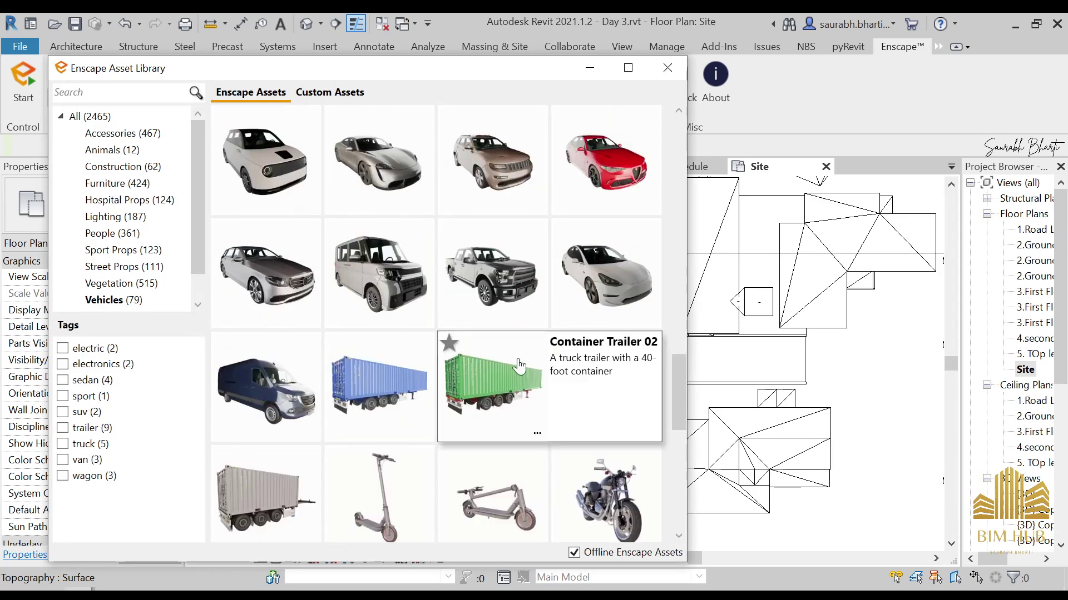
pyautogui.moveTo(587, 315)
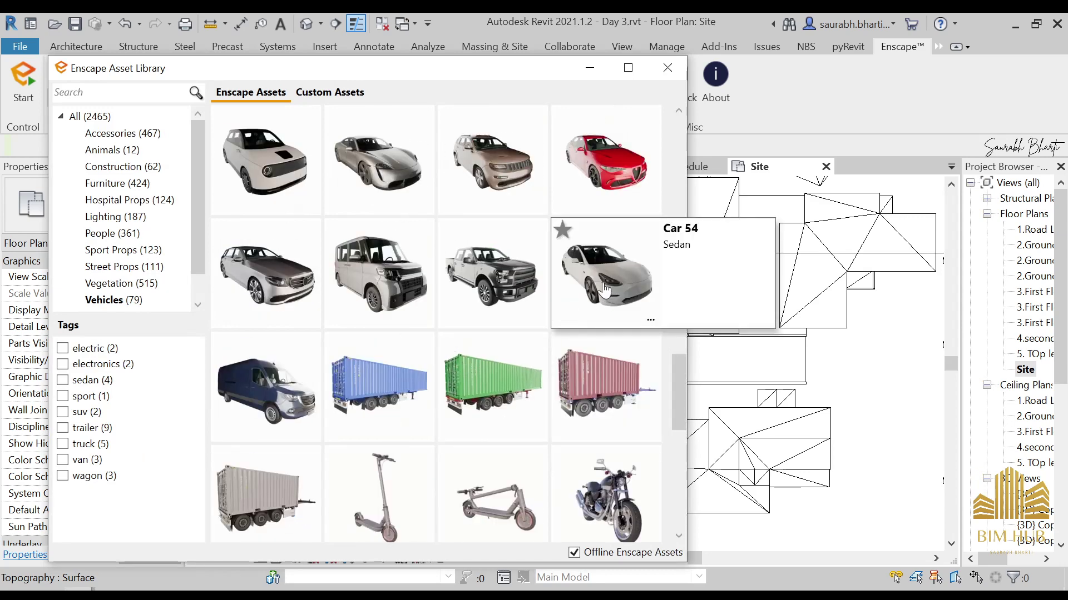
pyautogui.scroll(1, 449, 319)
pyautogui.click(396, 315)
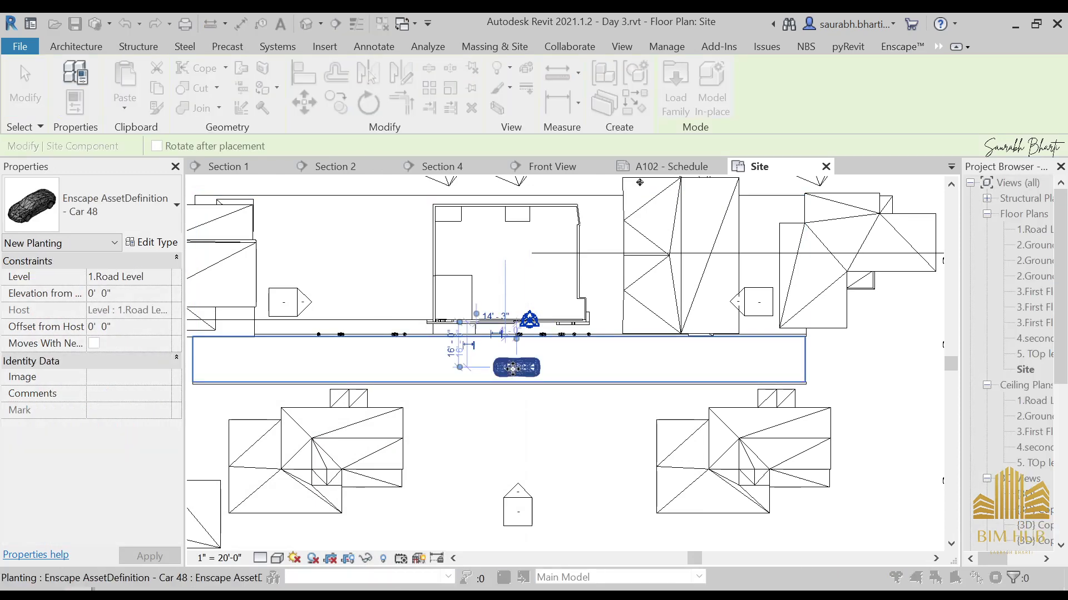
pyautogui.press('Escape')
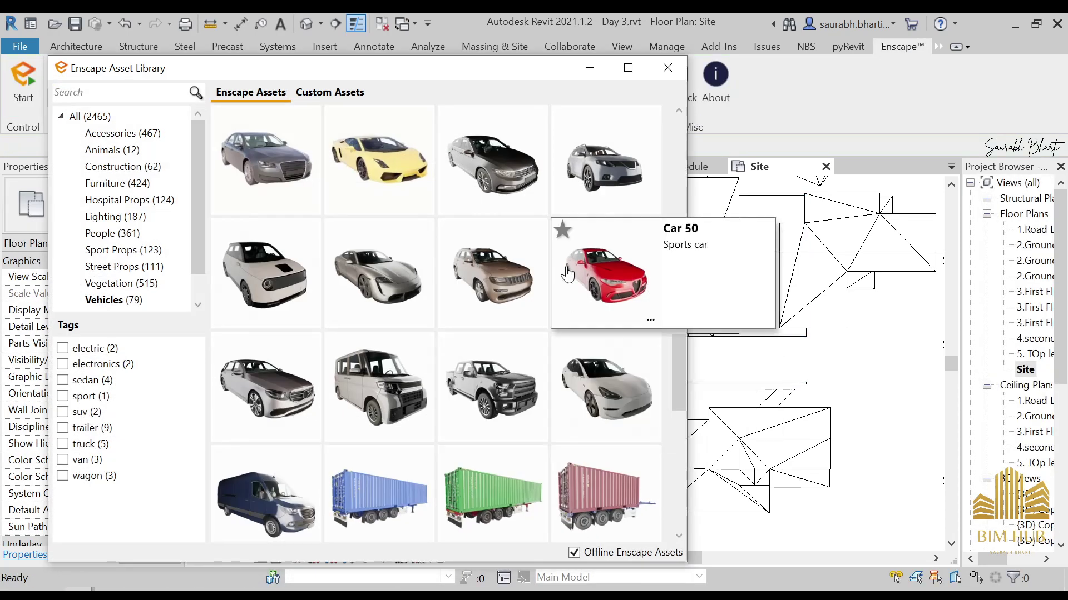
pyautogui.scroll(10, 460, 314)
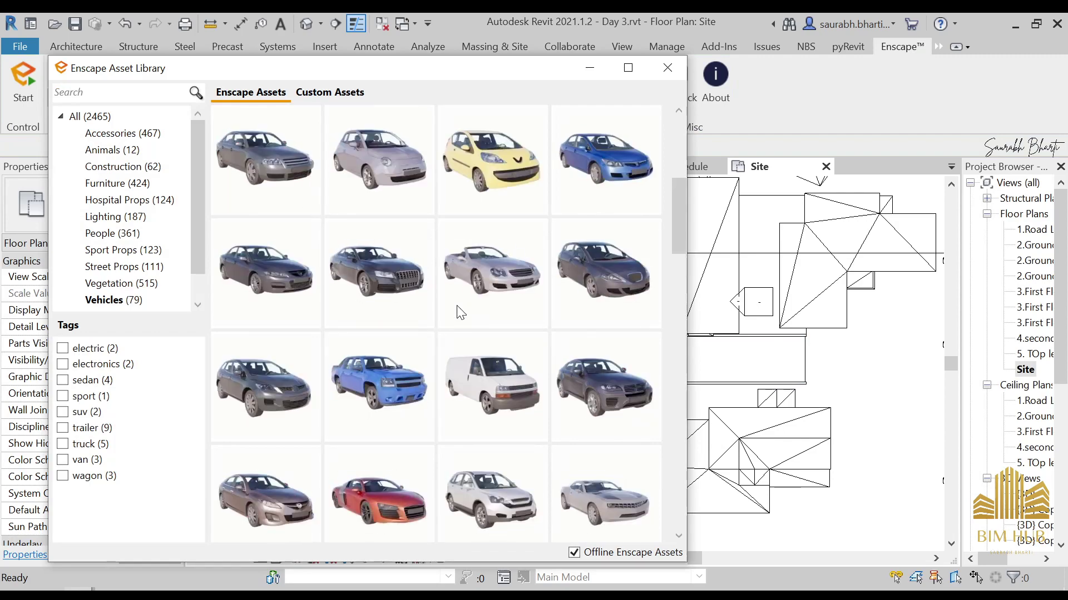
pyautogui.click(587, 69)
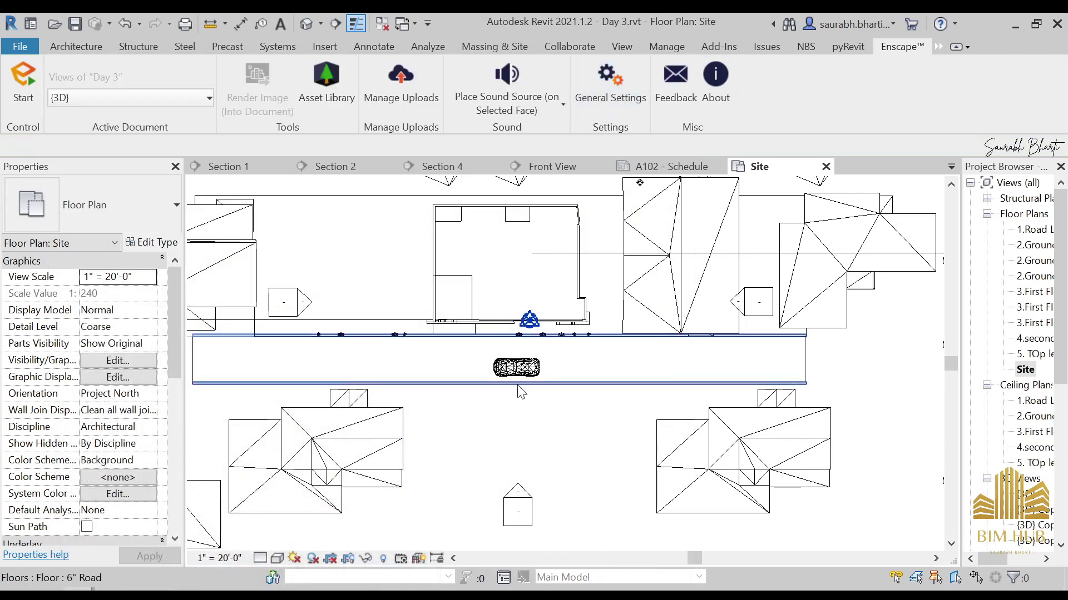
# - Examine the street layout in the Site plan, and check the lanterns and car in the {3D} view from the front and top
pyautogui.scroll(-6, 645, 389)
pyautogui.scroll(3, 643, 436)
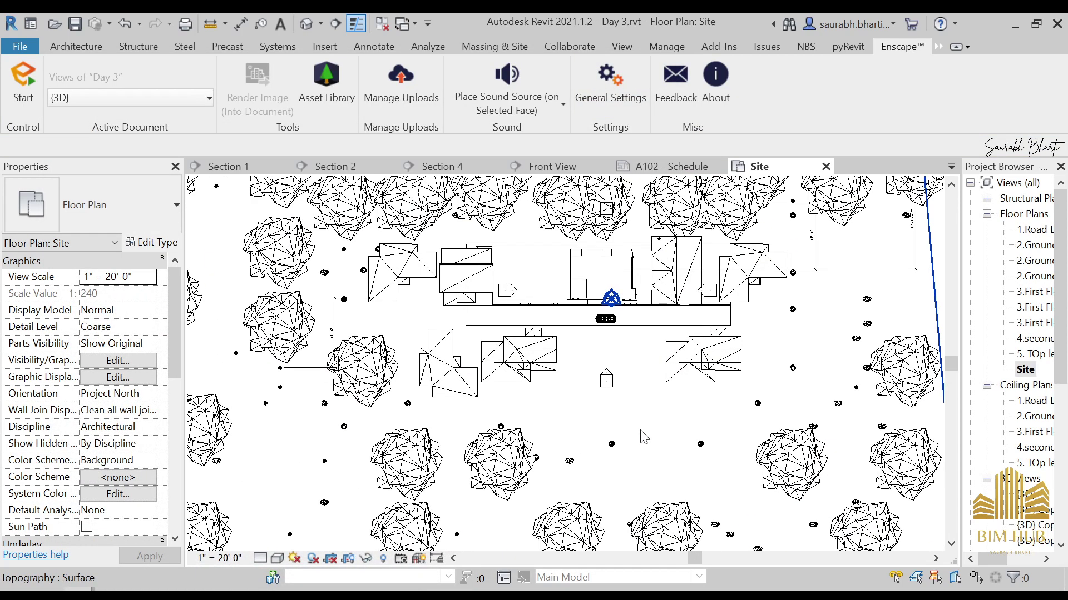
pyautogui.scroll(2, 643, 437)
pyautogui.moveTo(588, 443); pyautogui.dragTo(605, 517, button='middle')
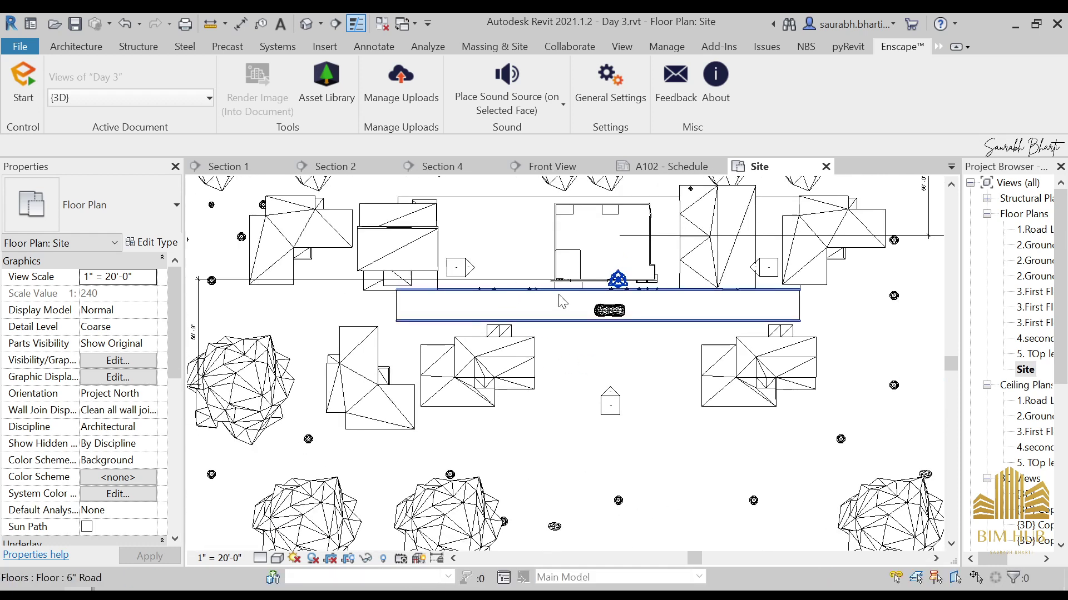
pyautogui.scroll(4, 540, 267)
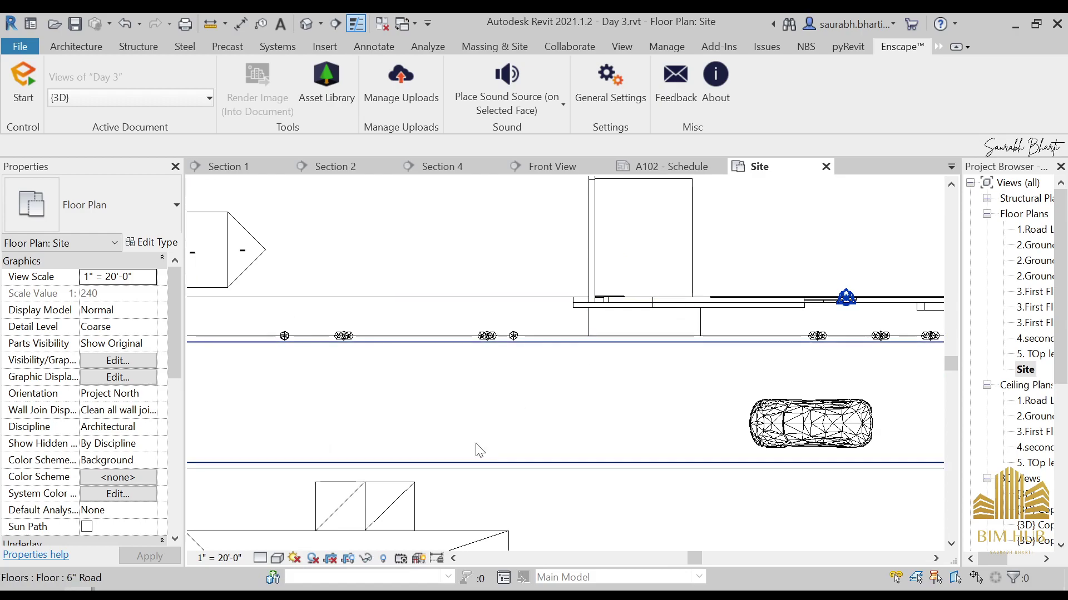
pyautogui.hotkey('alt', 'Tab')
pyautogui.click(249, 417)
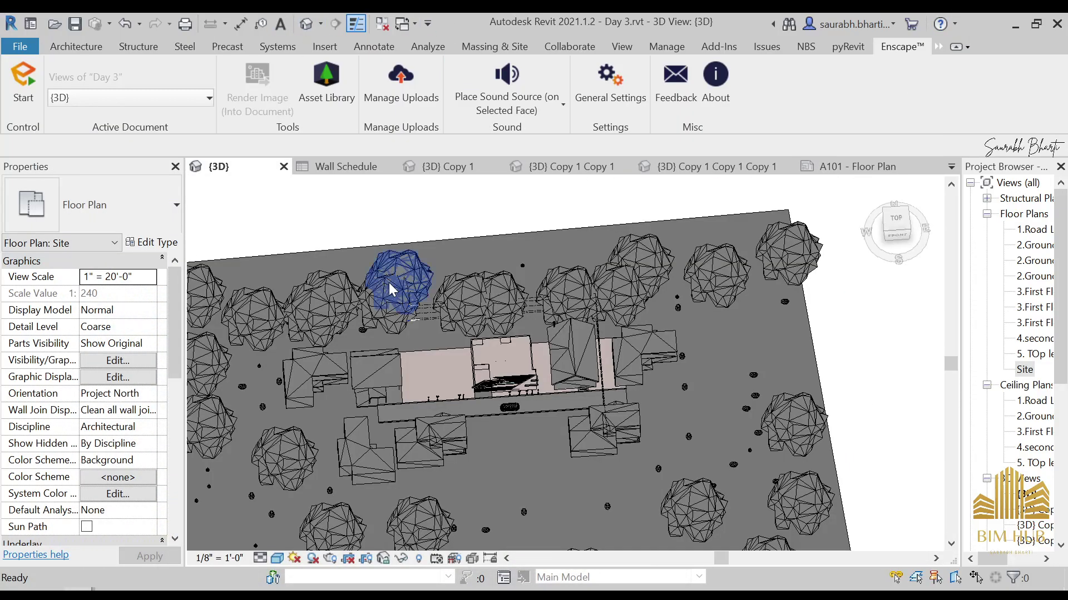
pyautogui.keyDown('shift'); pyautogui.moveTo(522, 400); pyautogui.dragTo(516, 365, button='middle'); pyautogui.keyUp('shift')
pyautogui.scroll(6, 516, 365)
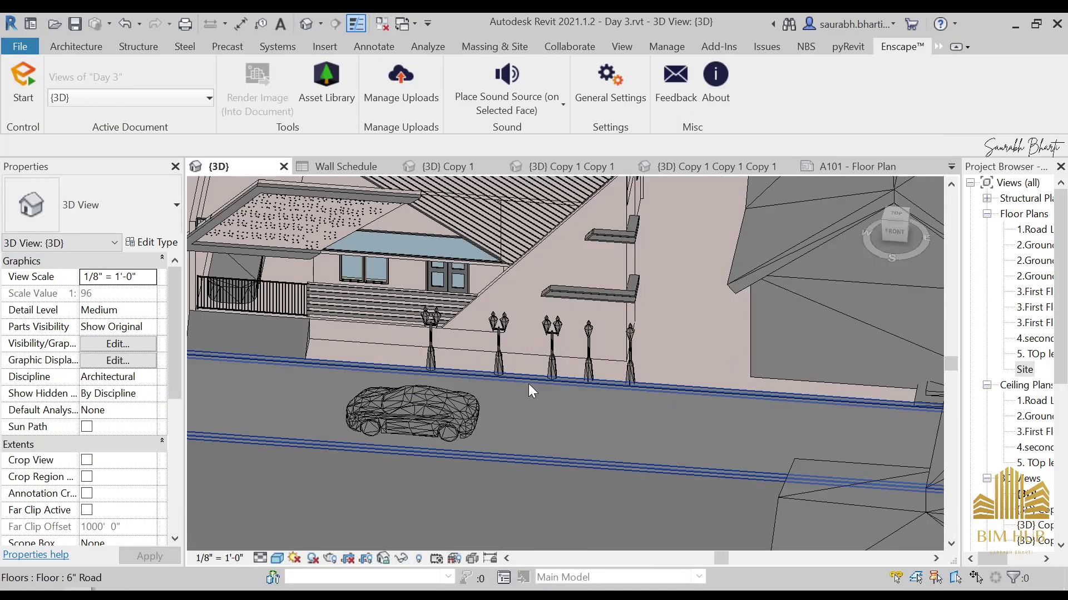
pyautogui.keyDown('shift'); pyautogui.moveTo(525, 401); pyautogui.dragTo(628, 397, button='middle'); pyautogui.keyUp('shift')
pyautogui.scroll(-2, 567, 396)
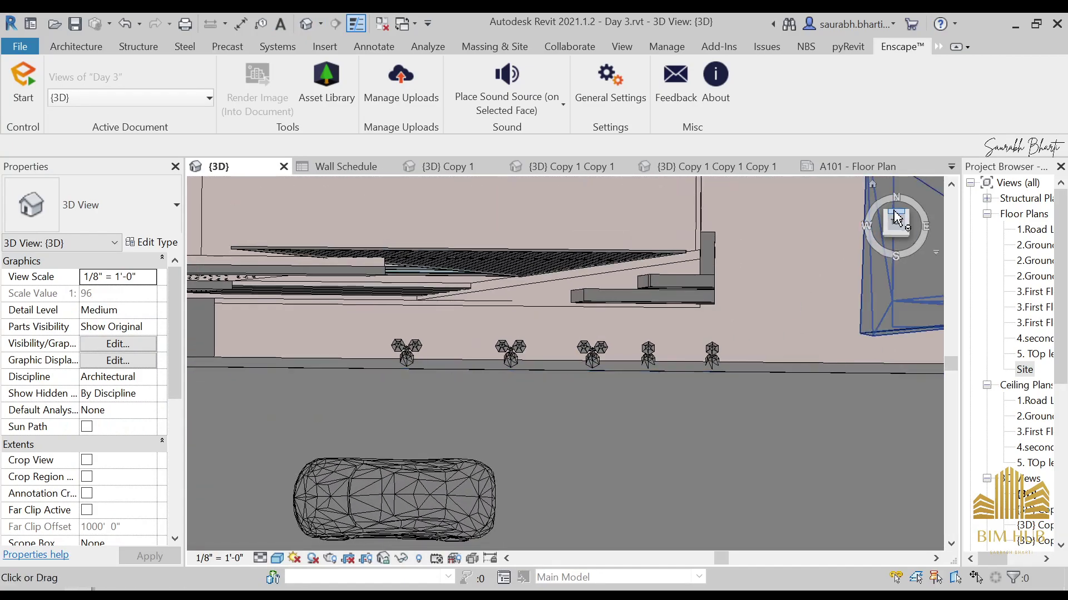
pyautogui.click(895, 222)
pyautogui.scroll(6, 656, 289)
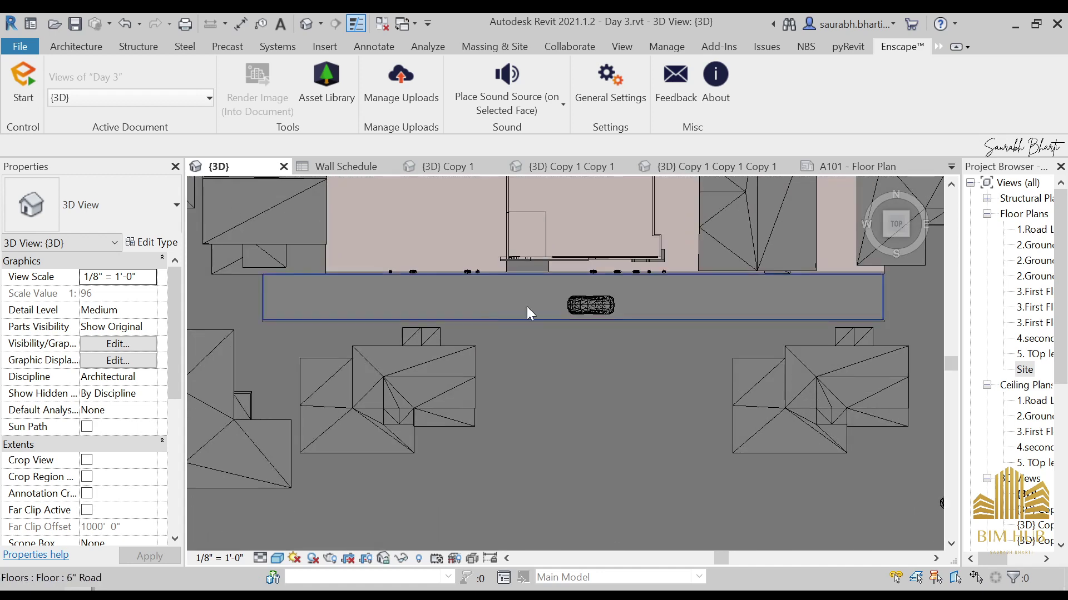
# - Browse the Vegetation category of the Enscape Asset Library for a low rectangular hedge
pyautogui.click(76, 47)
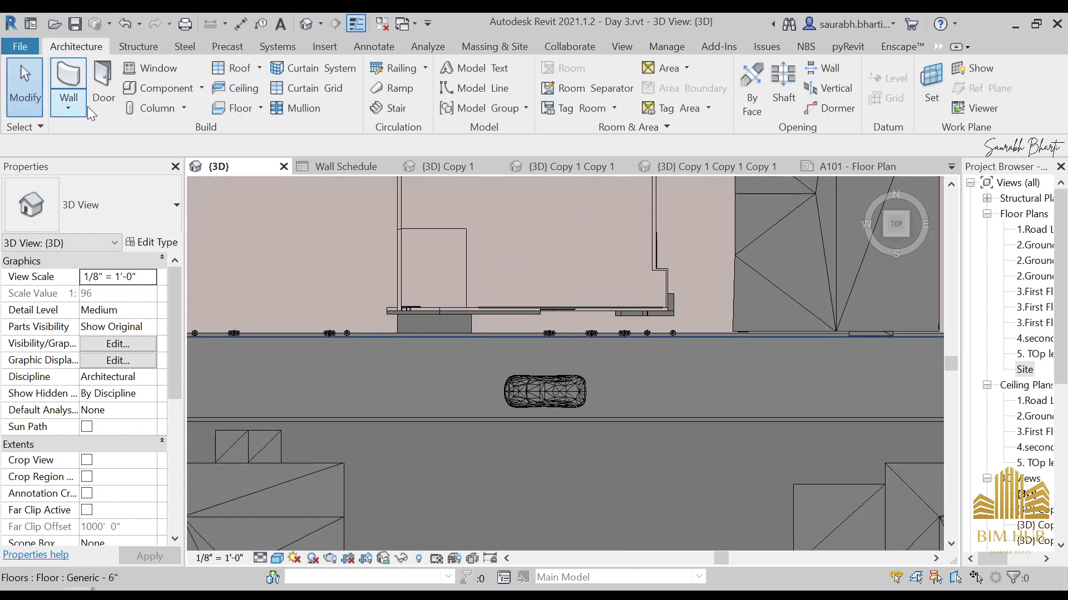
pyautogui.hotkey('alt', 'Tab')
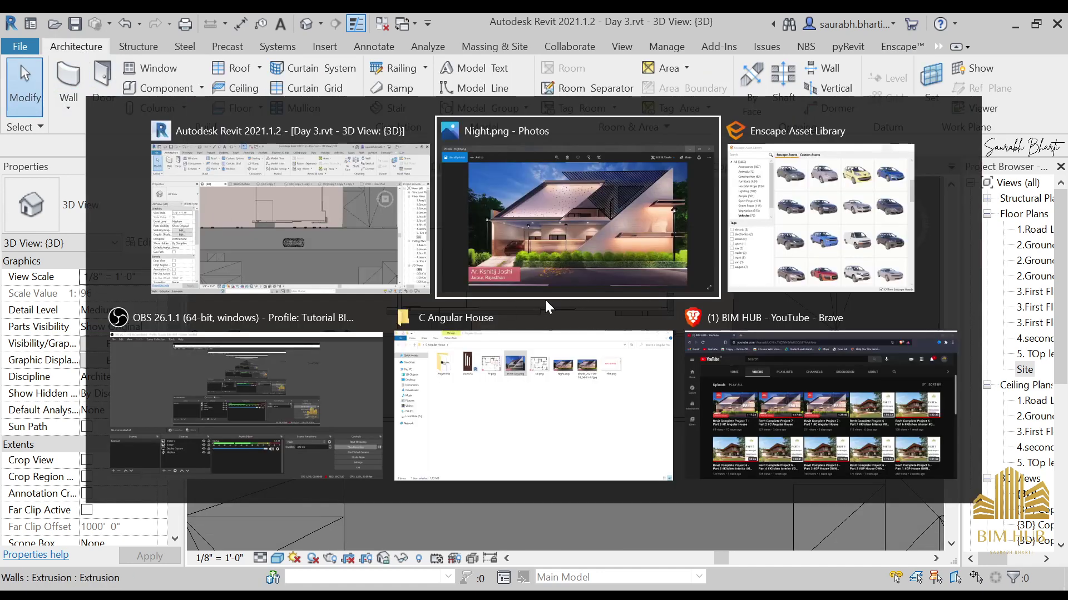
pyautogui.hotkey('alt', 'Tab')
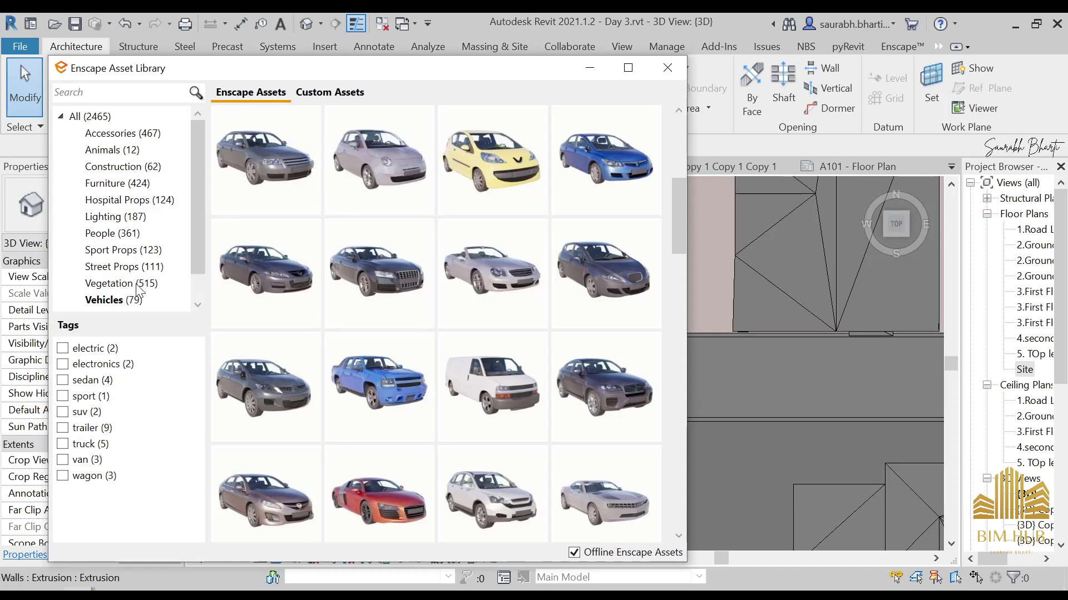
pyautogui.click(150, 284)
pyautogui.scroll(-10, 393, 342)
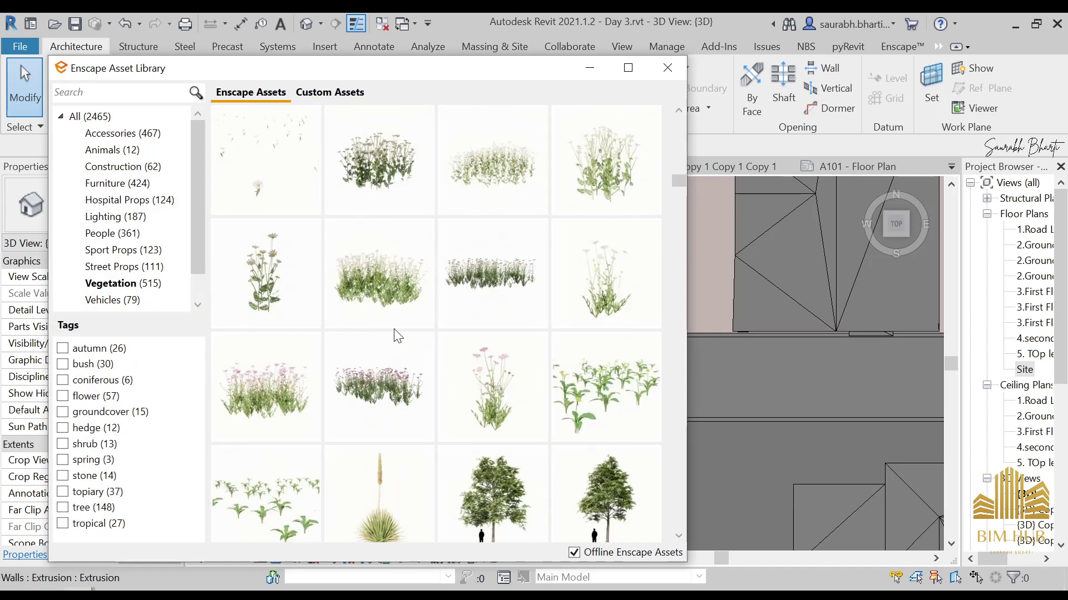
pyautogui.scroll(-2, 479, 278)
pyautogui.moveTo(556, 217)
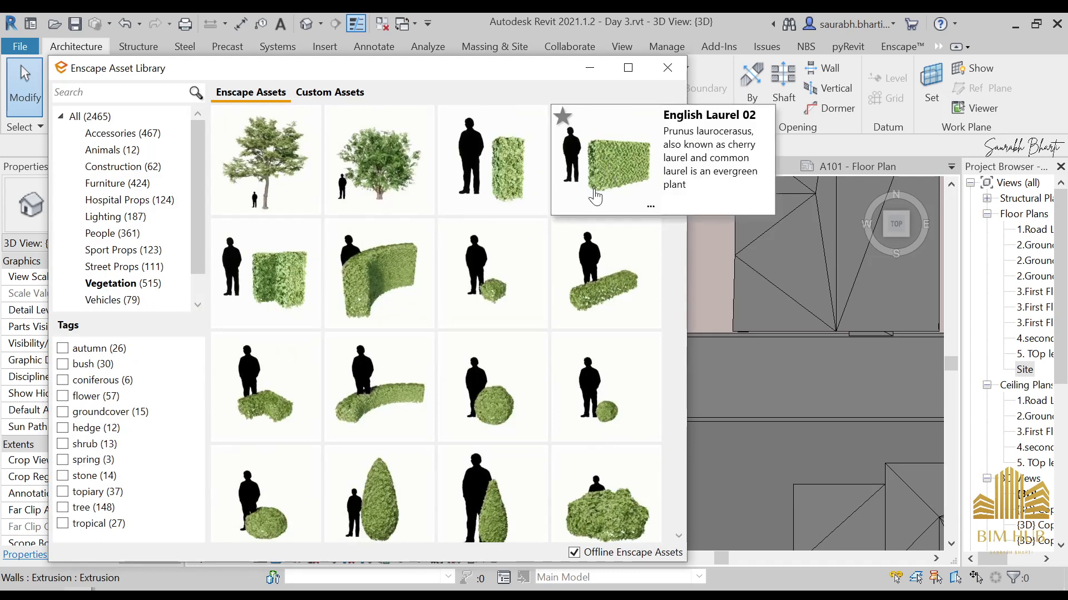
pyautogui.scroll(-2, 595, 197)
pyautogui.moveTo(407, 399)
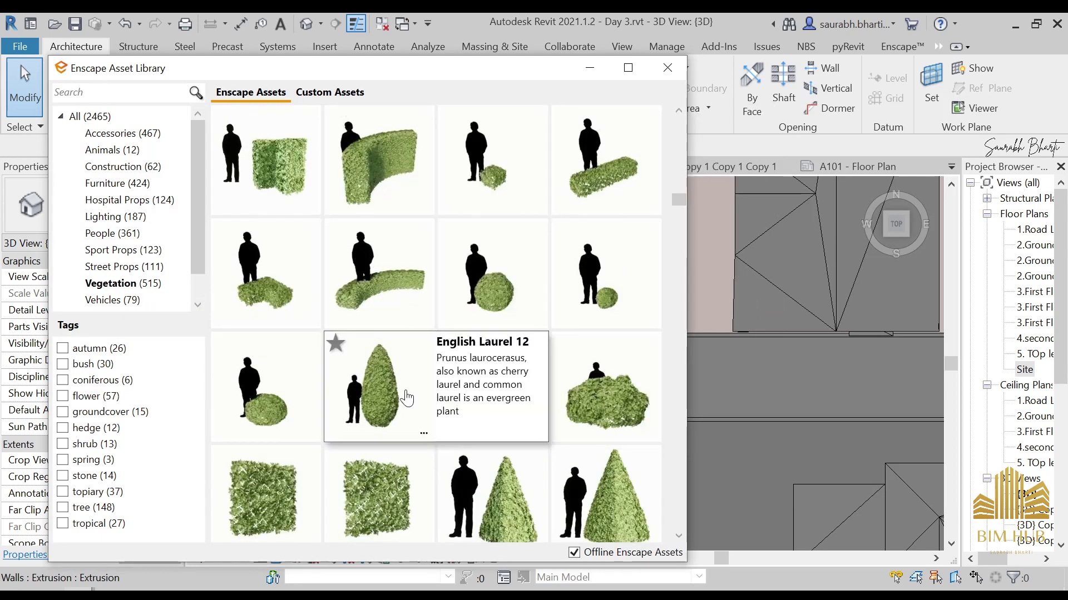
pyautogui.scroll(-8, 389, 367)
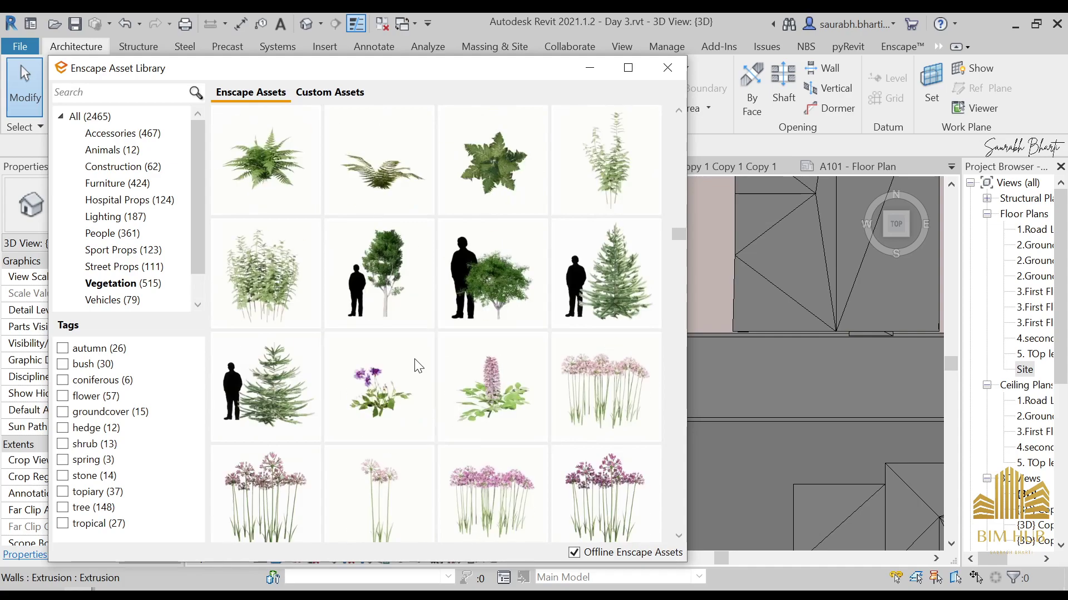
pyautogui.scroll(-10, 423, 365)
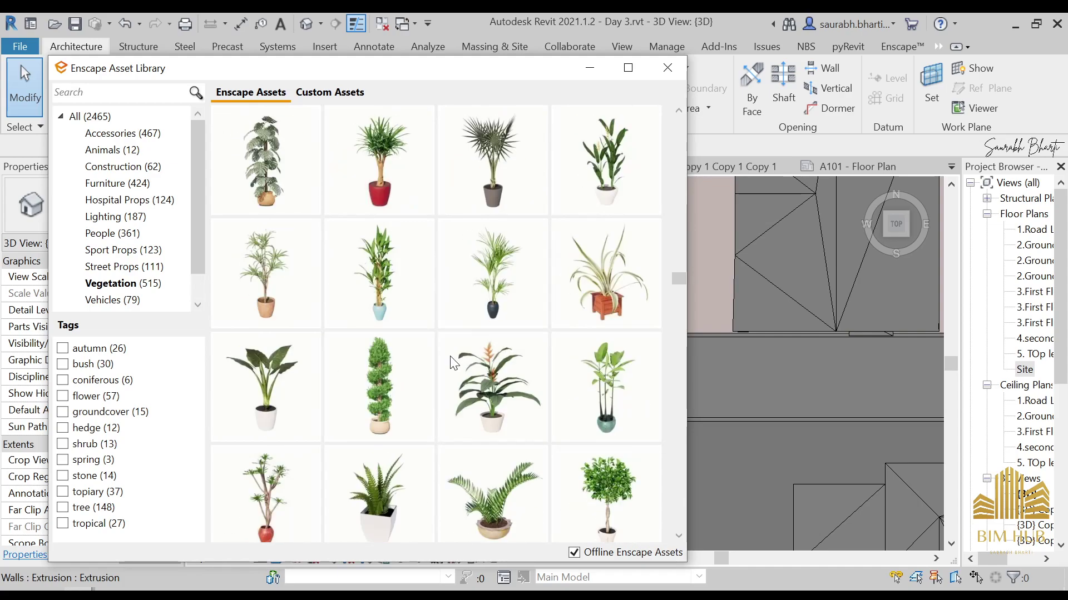
pyautogui.scroll(-10, 453, 361)
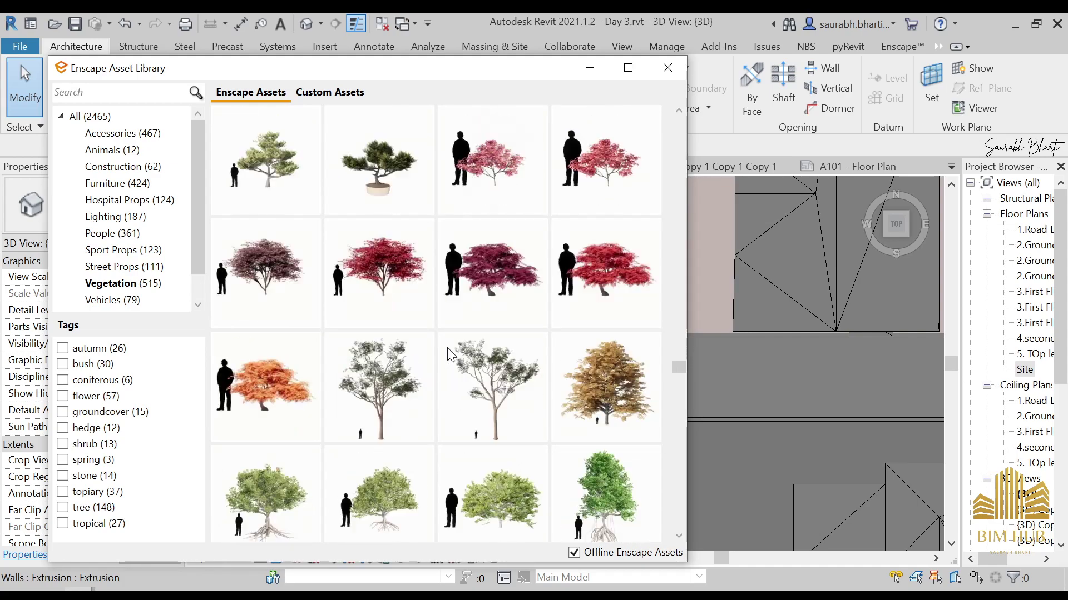
pyautogui.scroll(-10, 452, 355)
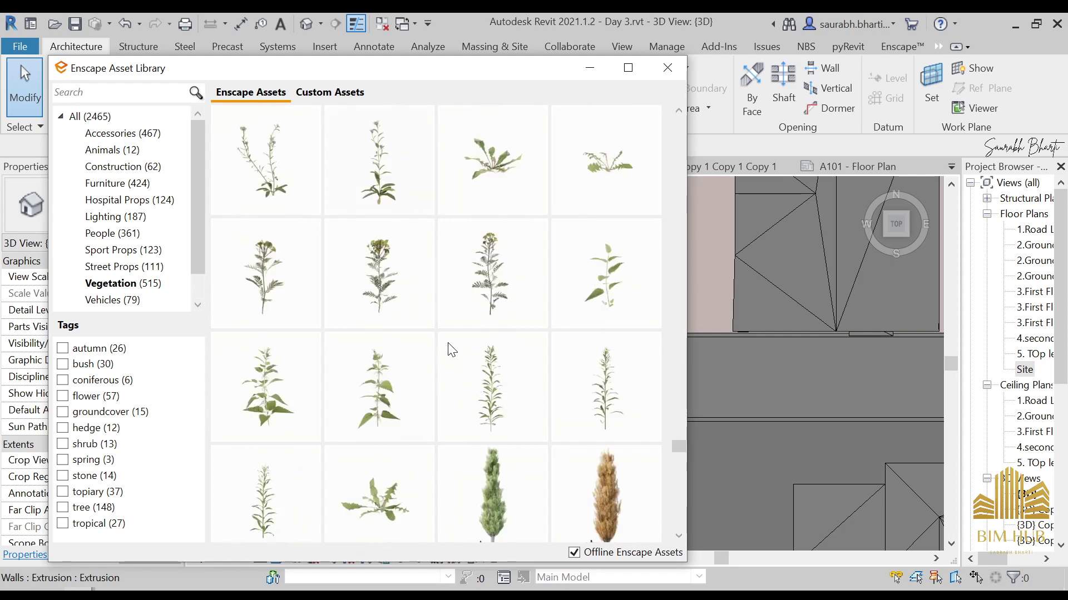
pyautogui.scroll(-10, 451, 349)
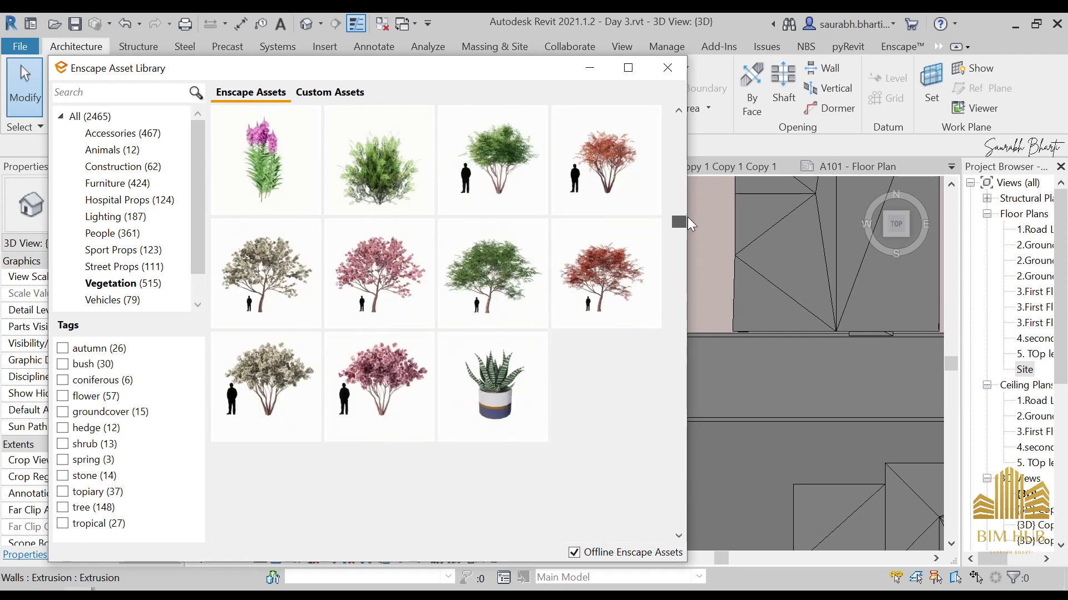
pyautogui.scroll(15, 355, 278)
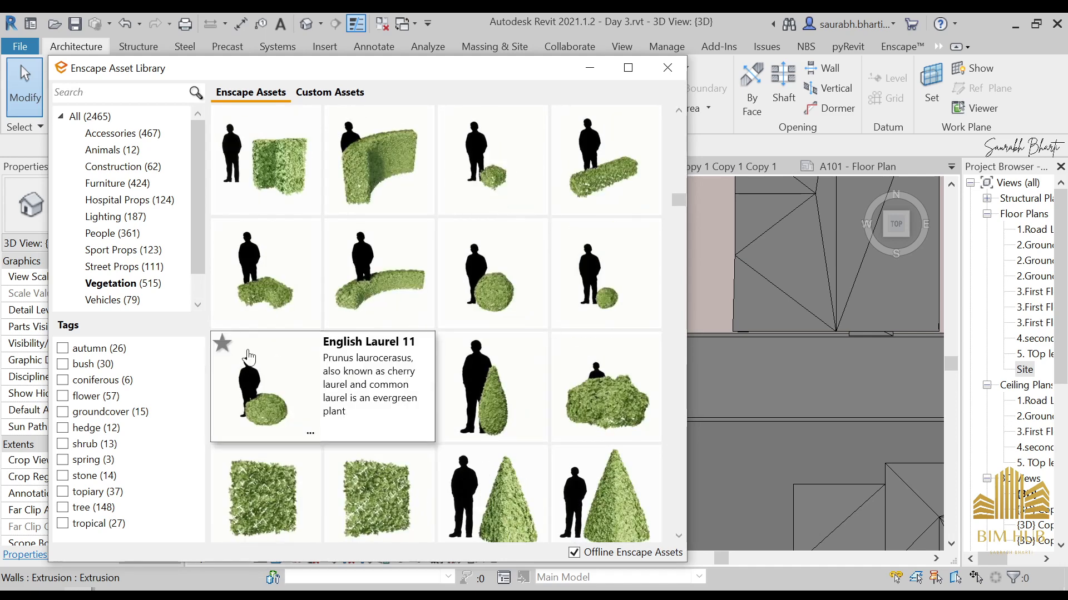
pyautogui.scroll(4, 249, 358)
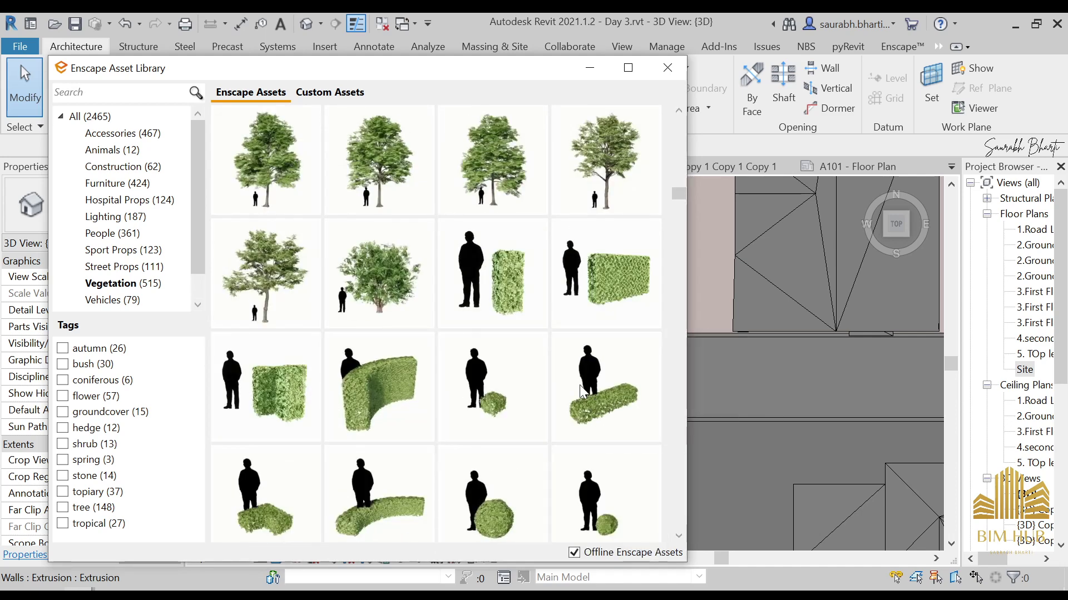
# - Place two English Laurel 06 hedge assets end to end along the road edge, starting beside the driveway slab
pyautogui.click(597, 407)
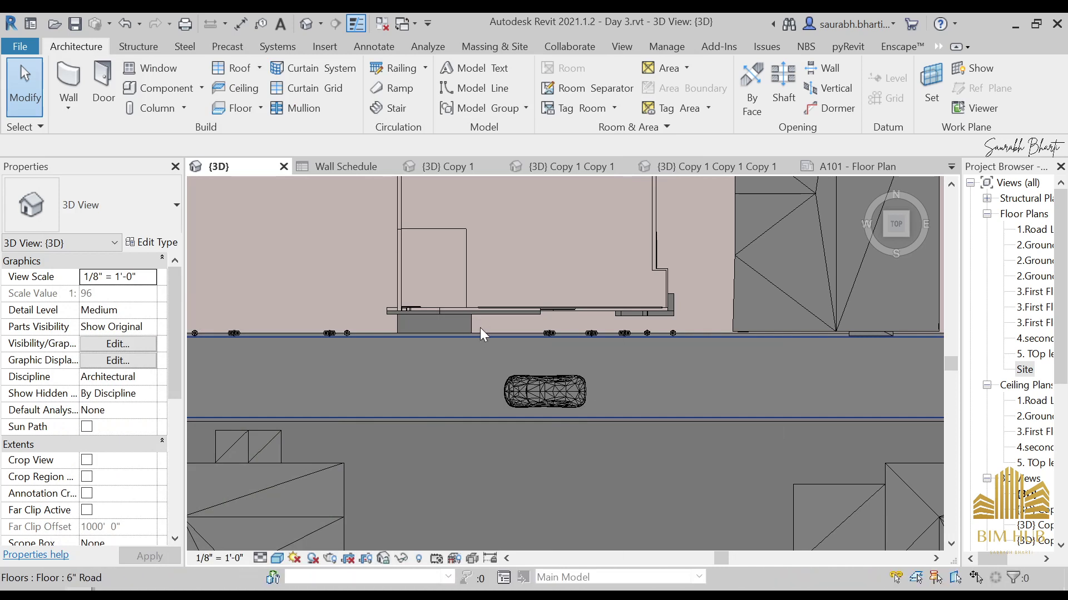
pyautogui.scroll(4, 479, 328)
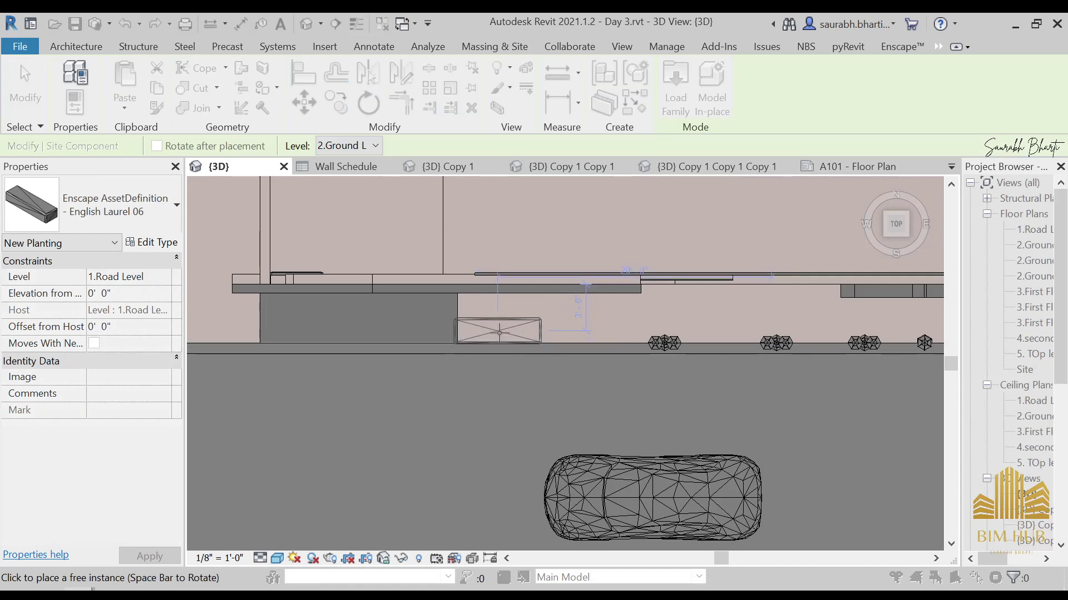
pyautogui.click(499, 332)
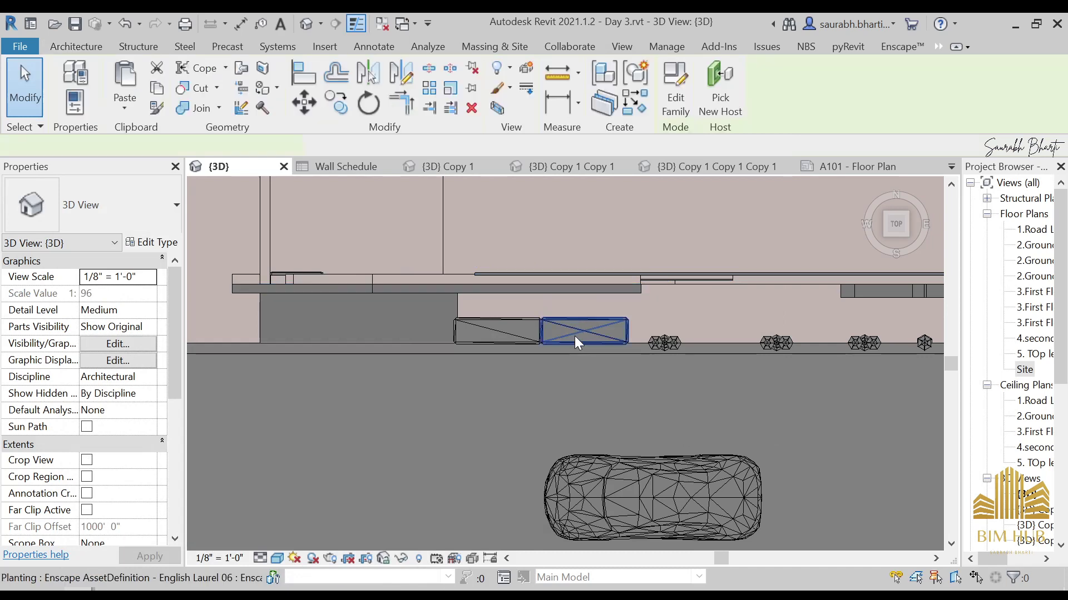
# - Set the {3D} view's visual style to Wireframe
pyautogui.click(578, 343)
pyautogui.click(335, 102)
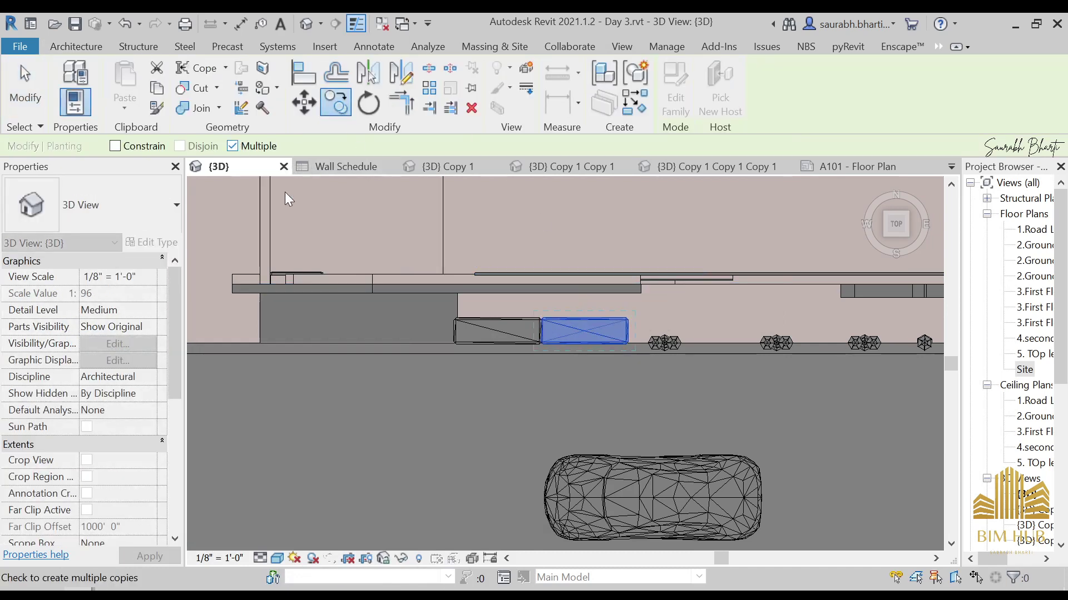
pyautogui.scroll(3, 546, 350)
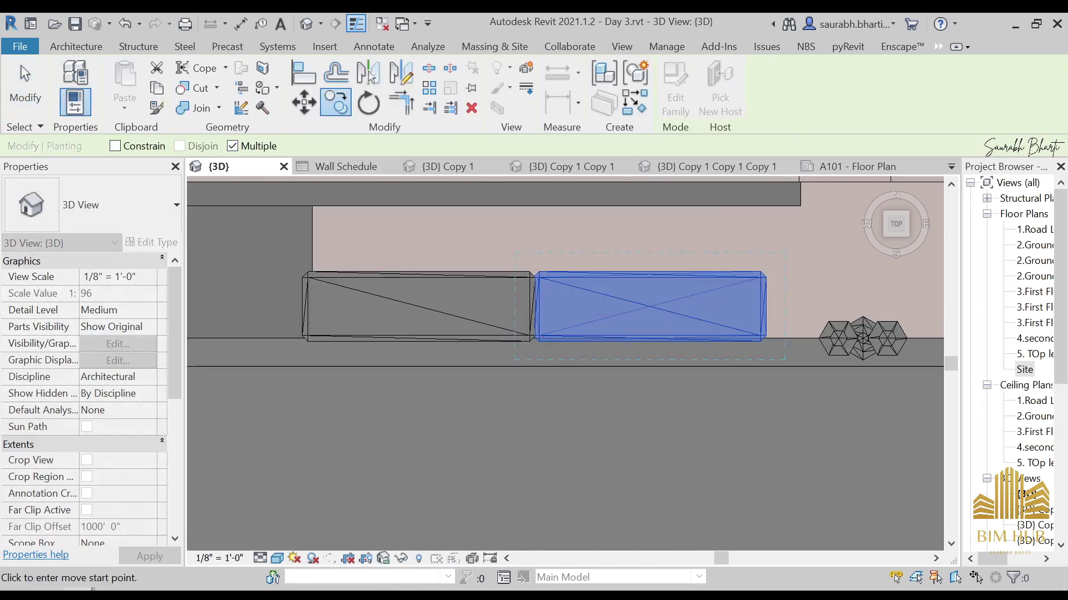
pyautogui.click(265, 559)
pyautogui.click(278, 560)
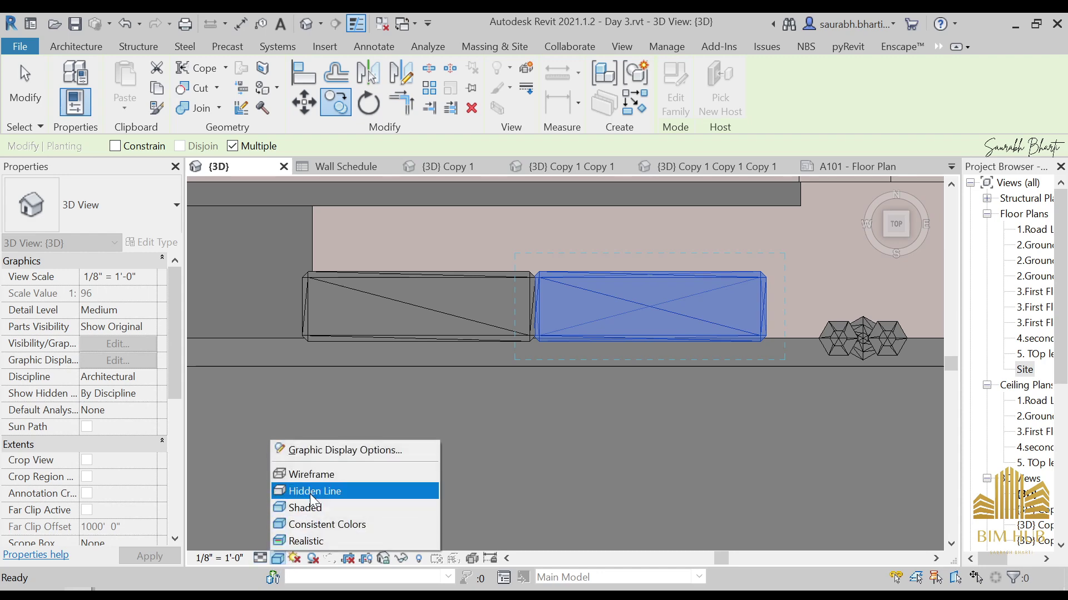
pyautogui.click(312, 480)
# - Copy the second English Laurel 06 hedge by its own length to extend the row along the road edge
pyautogui.scroll(2, 441, 406)
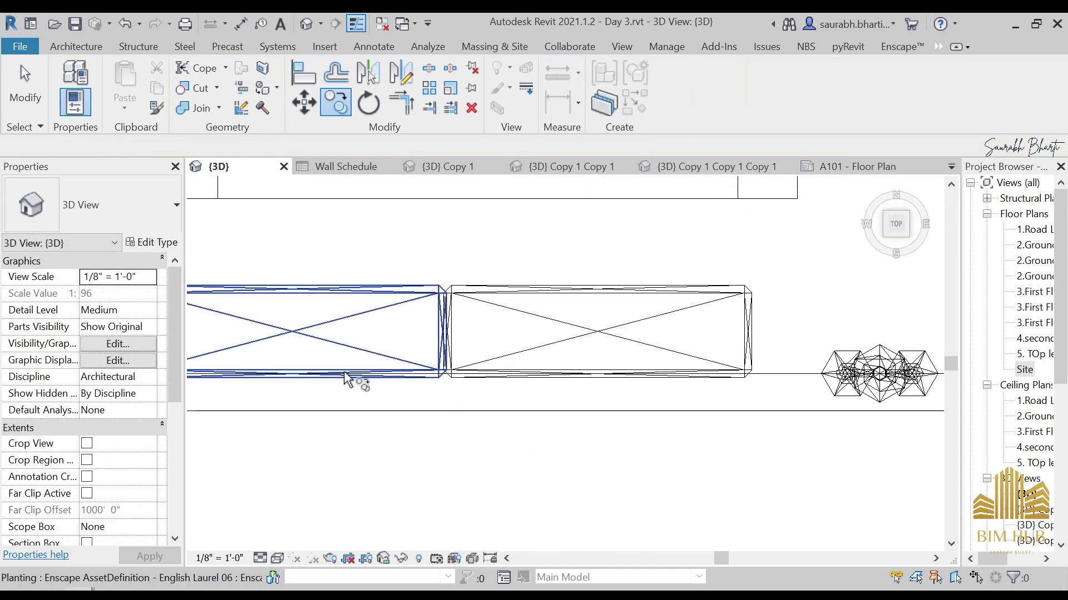
pyautogui.scroll(-3, 290, 384)
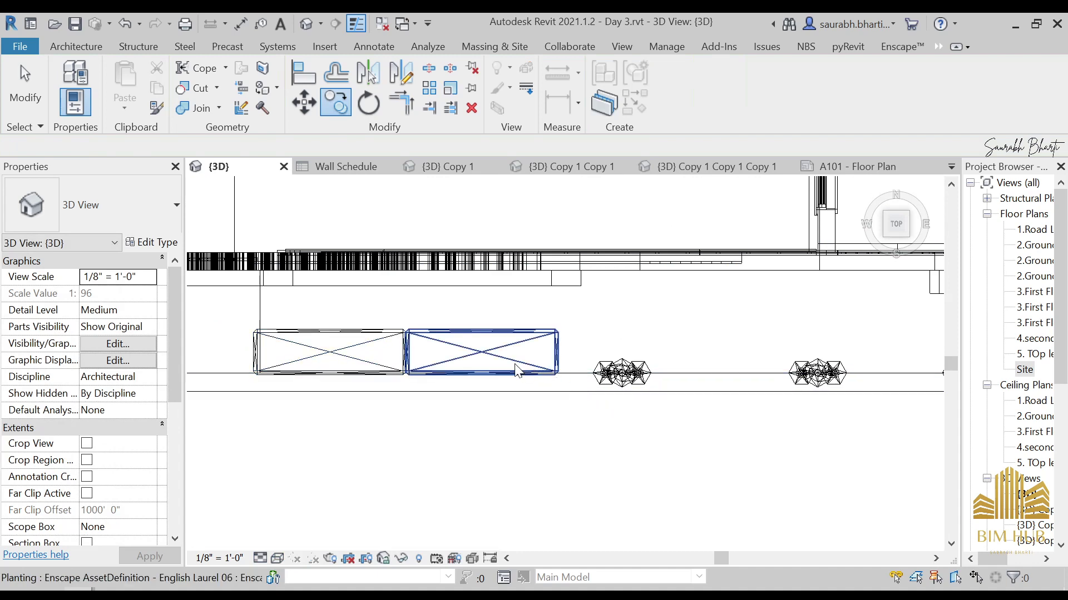
pyautogui.click(553, 368)
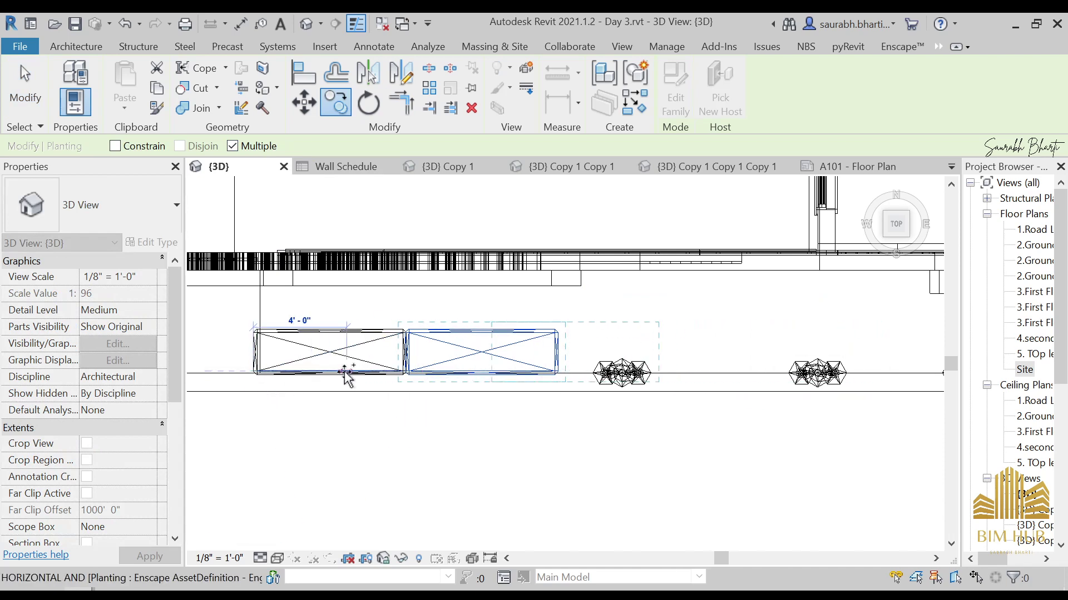
pyautogui.click(404, 372)
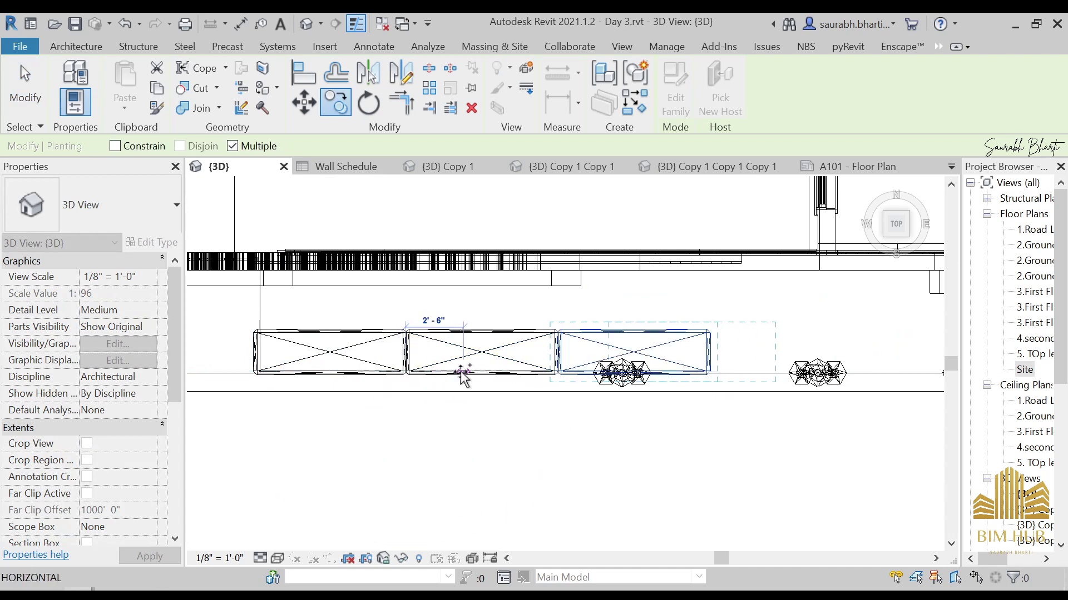
pyautogui.press('Escape')
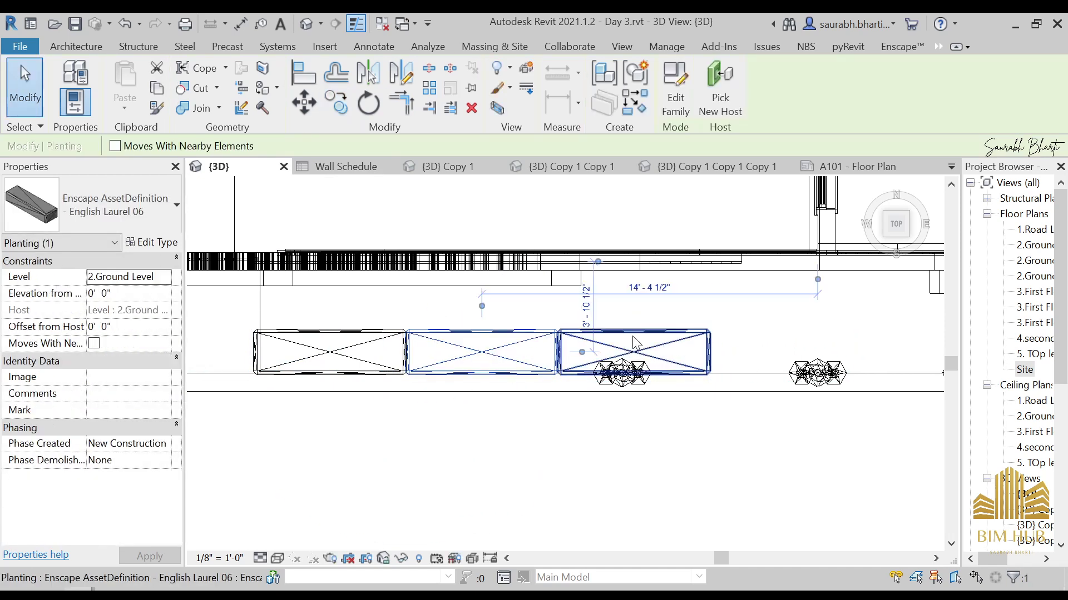
# - Copy the last two hedges repeatedly, end to end, to continue the row along the house's road frontage
pyautogui.click(328, 111)
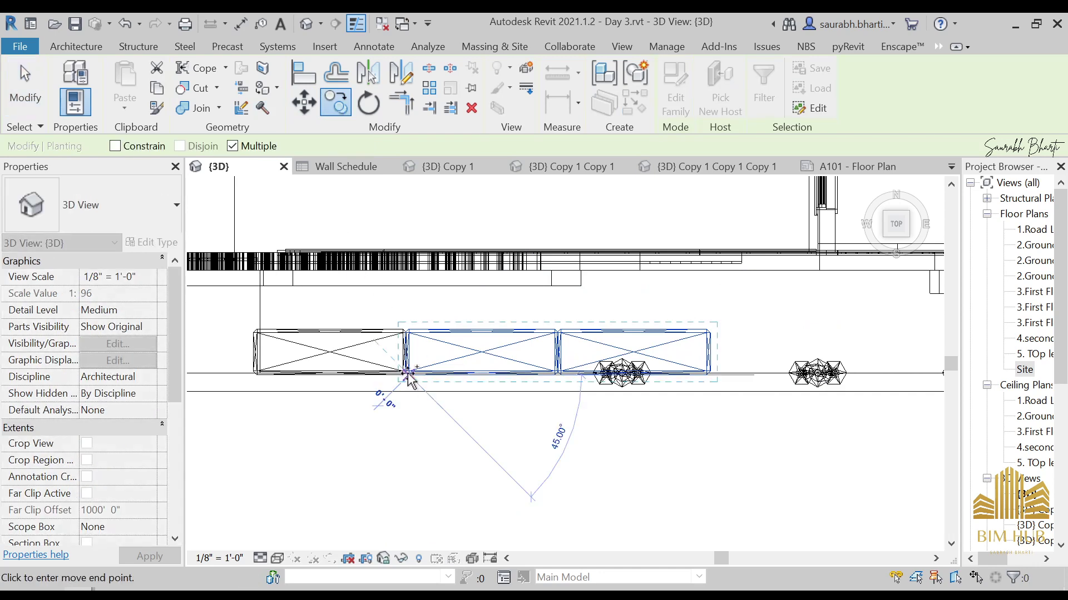
pyautogui.click(711, 373)
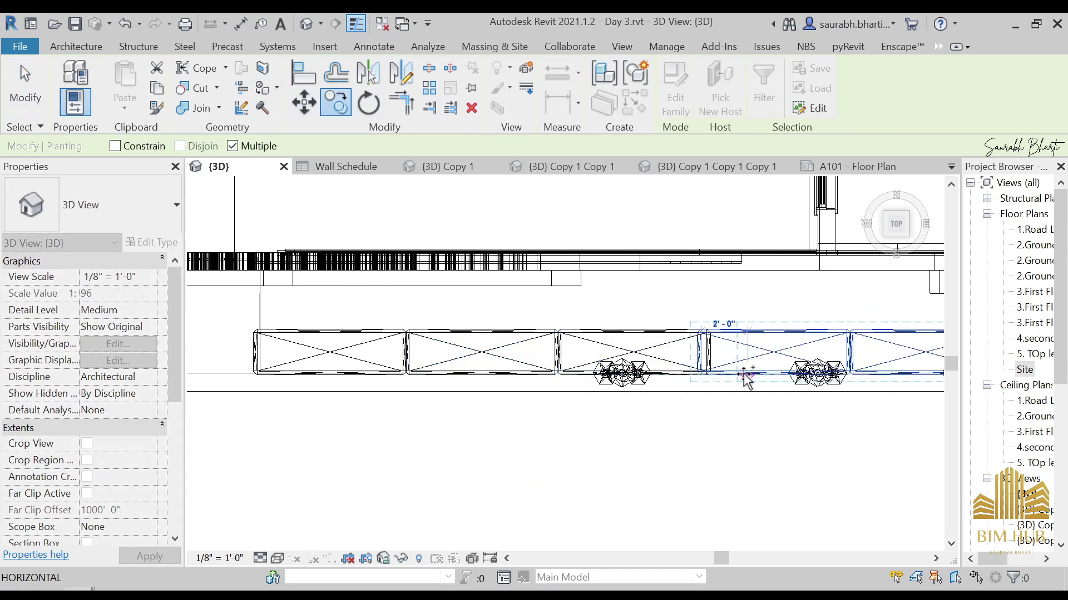
pyautogui.scroll(-3, 612, 384)
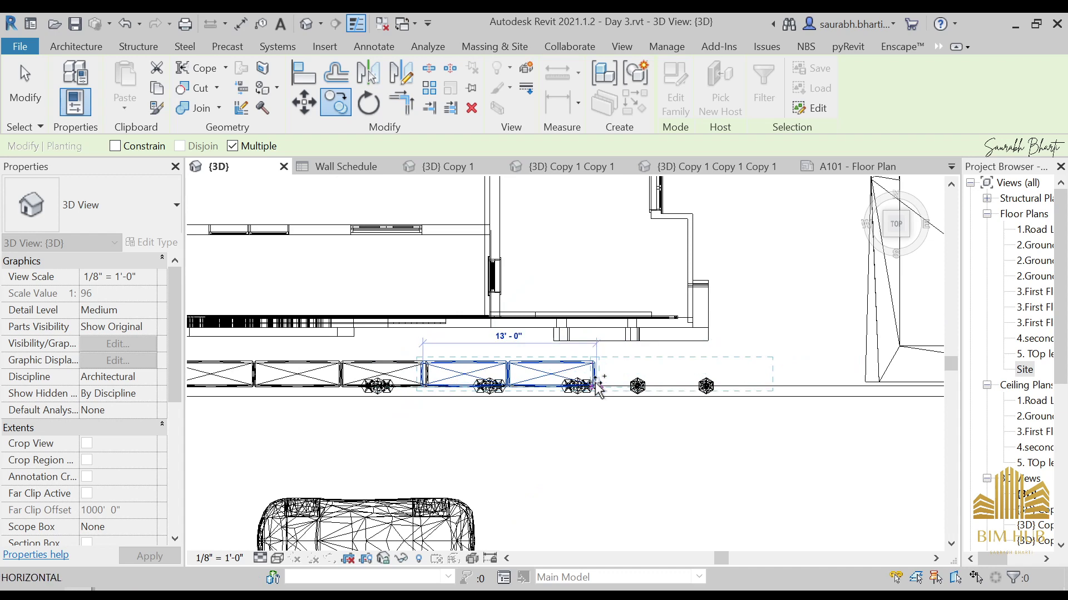
# - Copy the pair of hedges to the other side of the driveway along the road edge and shift them flush with the driveway
pyautogui.scroll(-4, 559, 395)
pyautogui.moveTo(634, 404); pyautogui.dragTo(949, 405, button='middle')
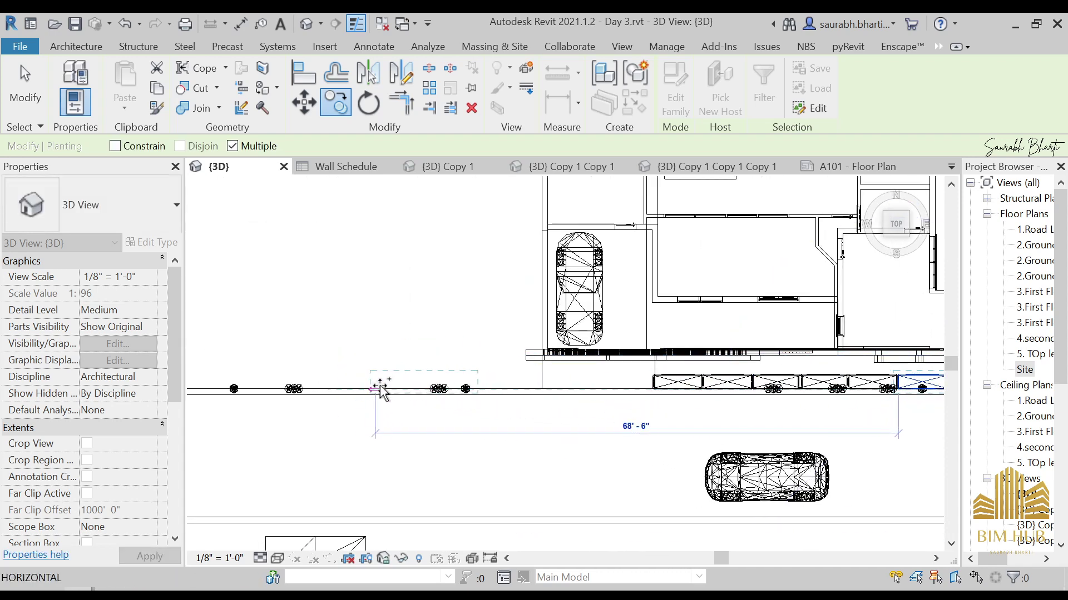
pyautogui.scroll(1, 411, 389)
pyautogui.scroll(2, 411, 389)
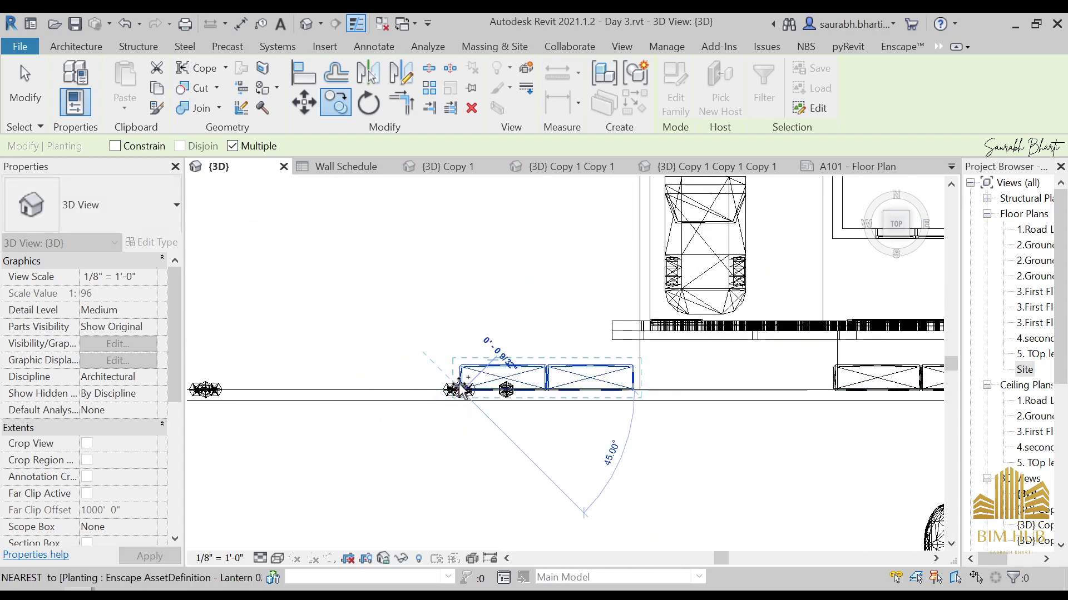
pyautogui.moveTo(698, 398); pyautogui.dragTo(570, 415, button='middle')
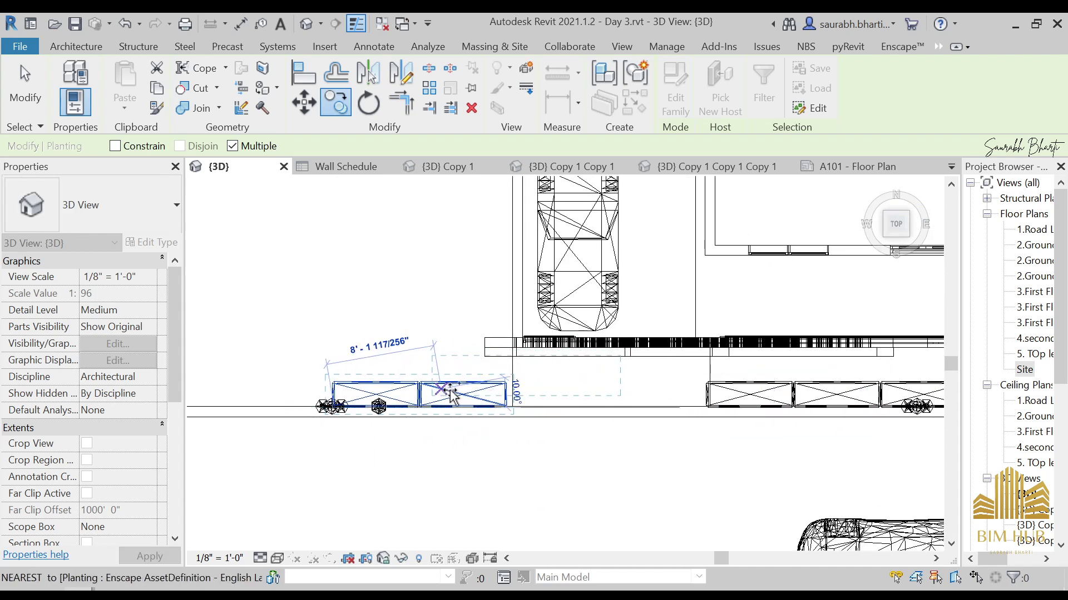
pyautogui.click(449, 394)
pyautogui.press('Escape')
pyautogui.press('Escape')
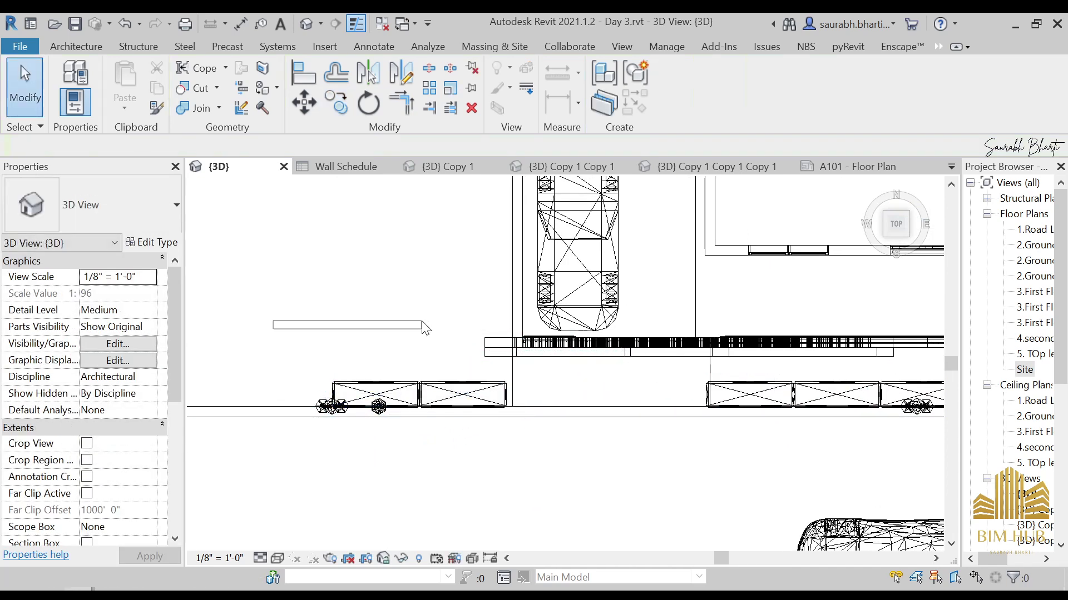
pyautogui.moveTo(424, 328); pyautogui.dragTo(514, 417)
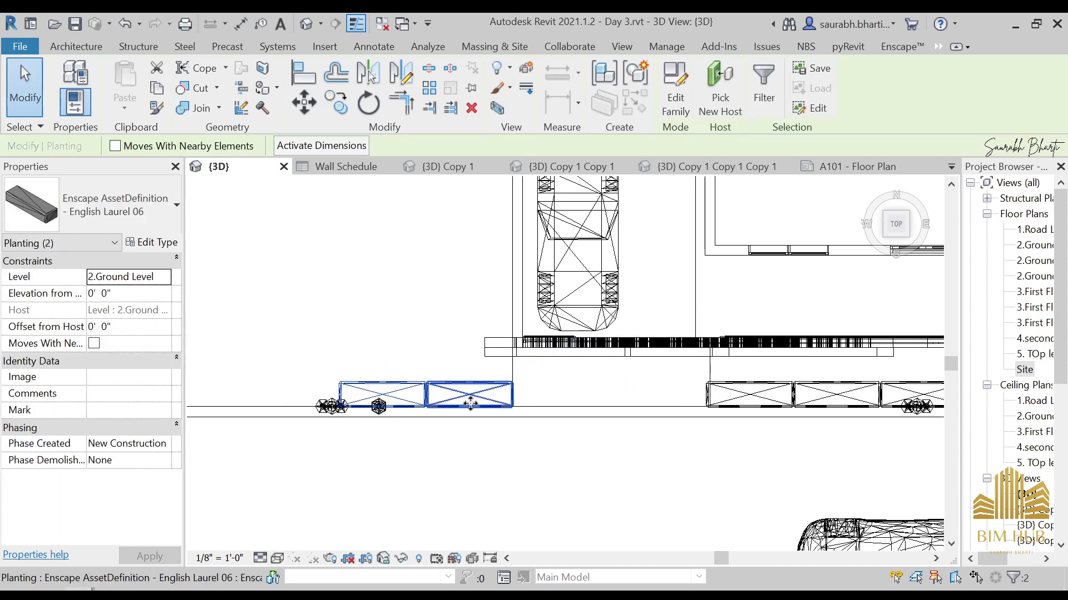
# - Examine the hedge rows on both sides of the driveway in the {3D} view from above and from the front
pyautogui.scroll(-3, 674, 408)
pyautogui.moveTo(684, 432); pyautogui.dragTo(501, 433, button='middle')
pyautogui.scroll(6, 716, 407)
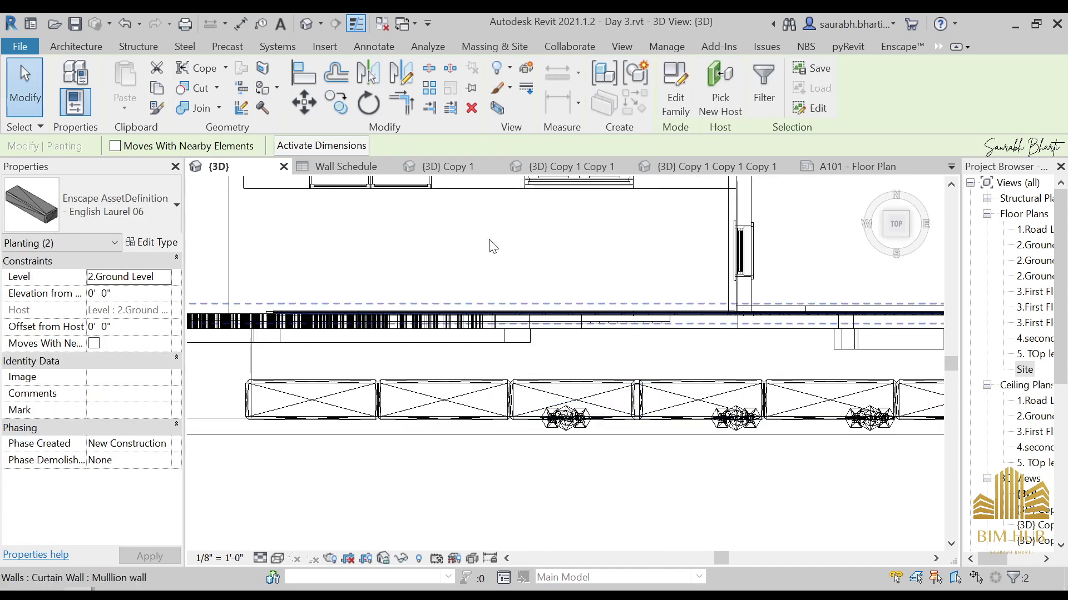
pyautogui.click(309, 26)
pyautogui.scroll(-3, 505, 405)
pyautogui.keyDown('shift'); pyautogui.moveTo(507, 484); pyautogui.dragTo(814, 265, button='middle'); pyautogui.keyUp('shift')
pyautogui.scroll(-3, 687, 355)
pyautogui.keyDown('shift'); pyautogui.moveTo(687, 356); pyautogui.dragTo(656, 379, button='middle'); pyautogui.keyUp('shift')
pyautogui.scroll(2, 657, 381)
pyautogui.scroll(-2, 491, 447)
pyautogui.keyDown('shift'); pyautogui.moveTo(490, 446); pyautogui.dragTo(478, 412, button='middle'); pyautogui.keyUp('shift')
pyautogui.scroll(-2, 501, 411)
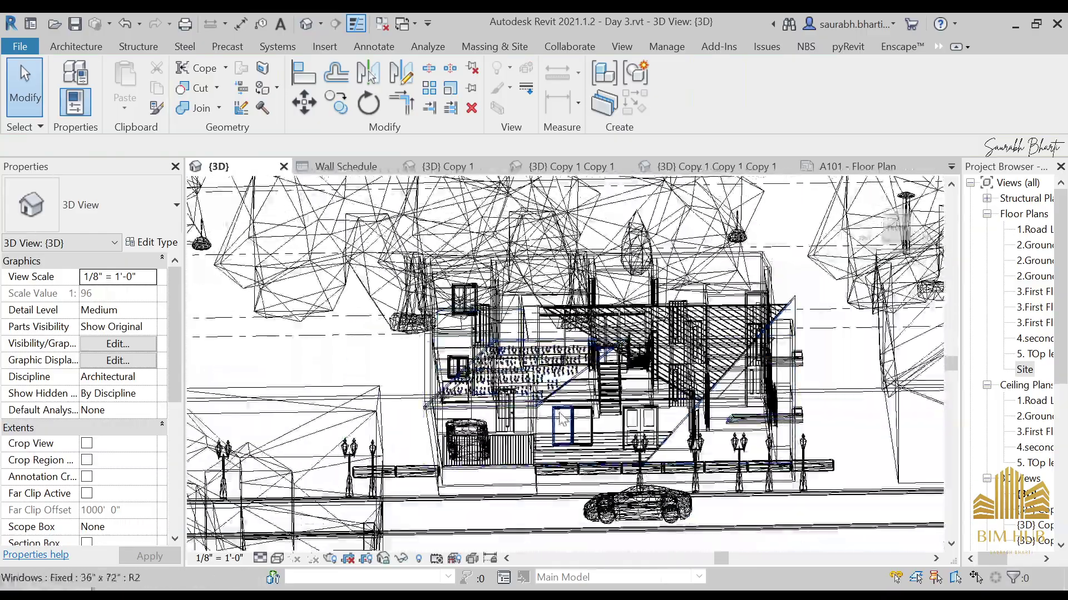
pyautogui.moveTo(504, 481); pyautogui.dragTo(443, 393, button='middle')
pyautogui.scroll(2, 443, 393)
pyautogui.scroll(2, 401, 378)
pyautogui.scroll(1, 359, 387)
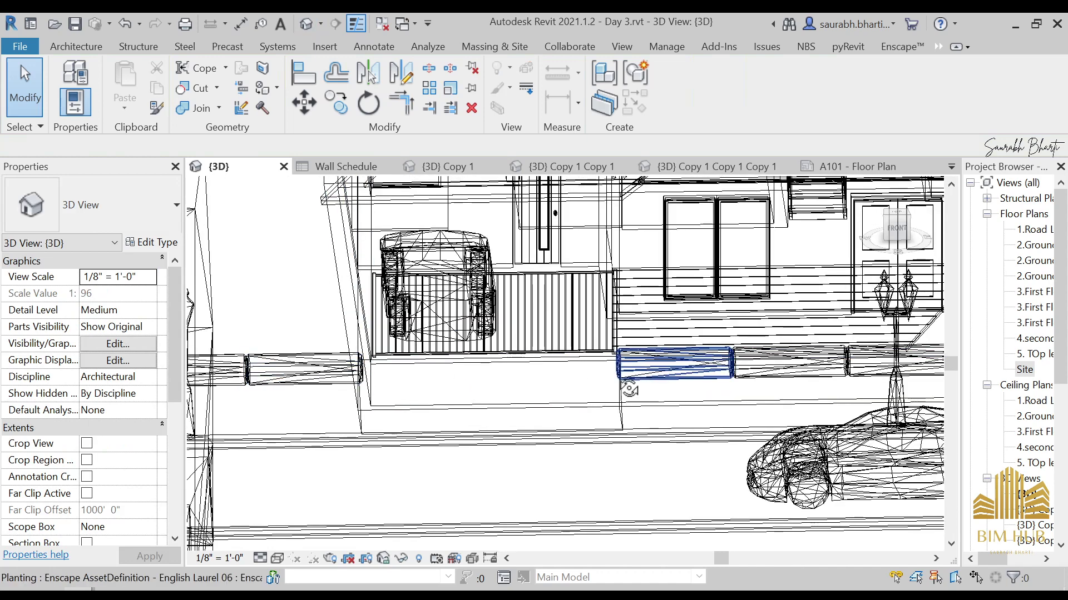
# - Display the {3D} view in the Realistic visual style
pyautogui.keyDown('shift'); pyautogui.moveTo(629, 388); pyautogui.dragTo(554, 439, button='middle'); pyautogui.keyUp('shift')
pyautogui.click(277, 558)
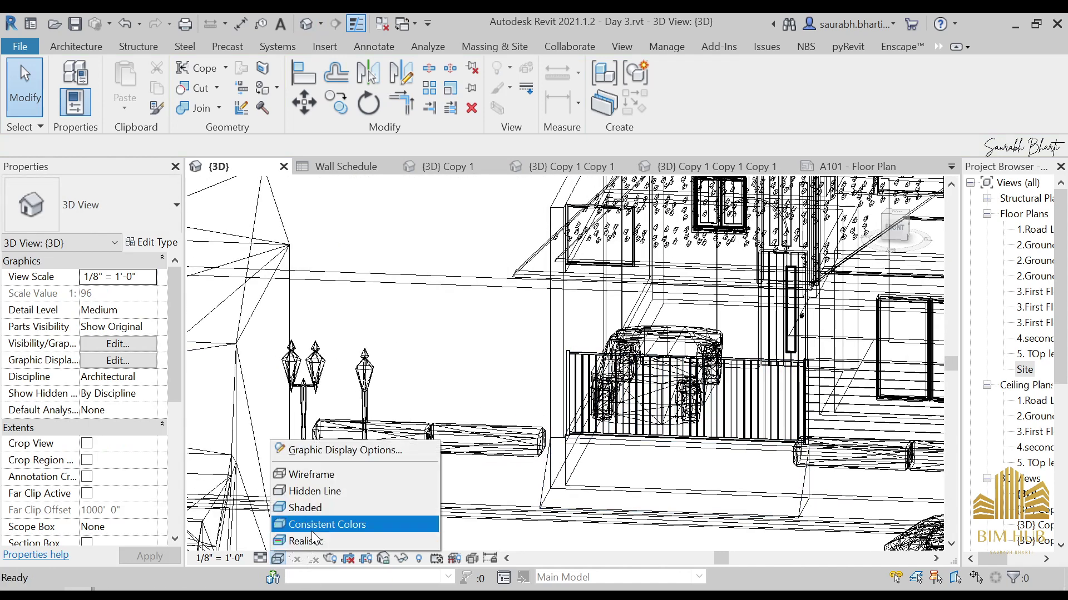
pyautogui.click(320, 524)
pyautogui.click(277, 559)
pyautogui.click(312, 541)
# - Lower all the English Laurel 06 hedges on both sides of the driveway by setting their elevation from level to -3'
pyautogui.scroll(-5, 392, 509)
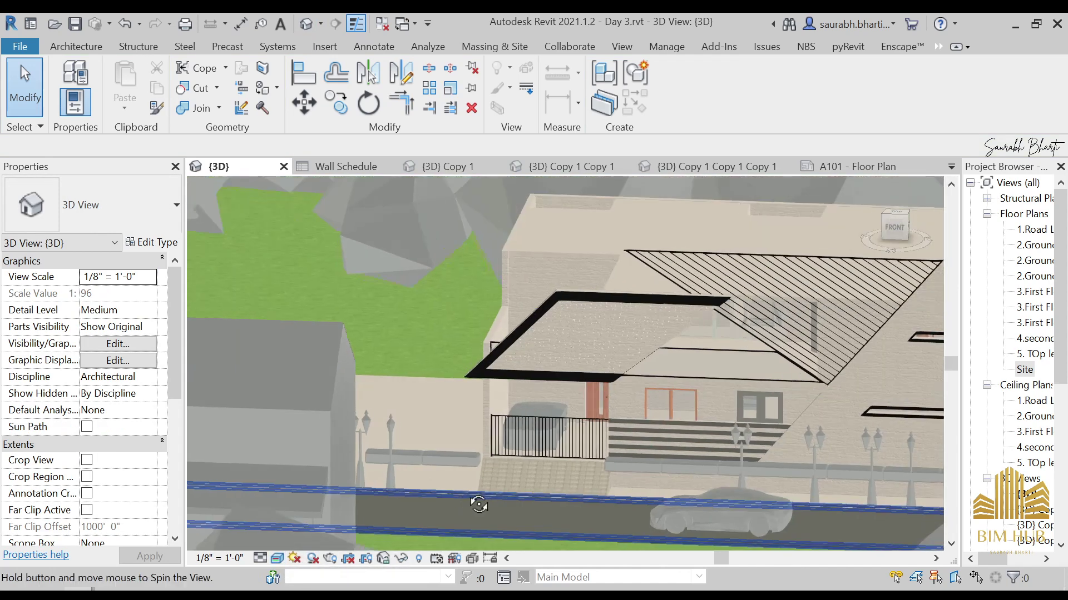
pyautogui.keyDown('shift'); pyautogui.moveTo(477, 503); pyautogui.dragTo(546, 429, button='middle'); pyautogui.keyUp('shift')
pyautogui.scroll(5, 339, 505)
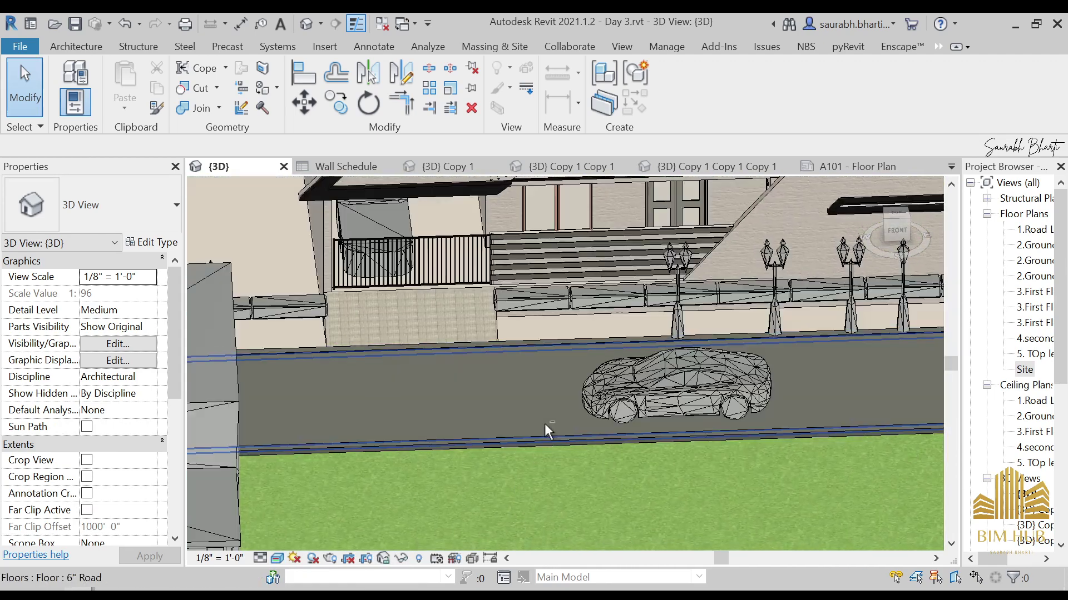
pyautogui.scroll(5, 552, 417)
pyautogui.click(597, 365)
pyautogui.keyDown('ctrl'); pyautogui.click(695, 359); pyautogui.keyUp('ctrl')
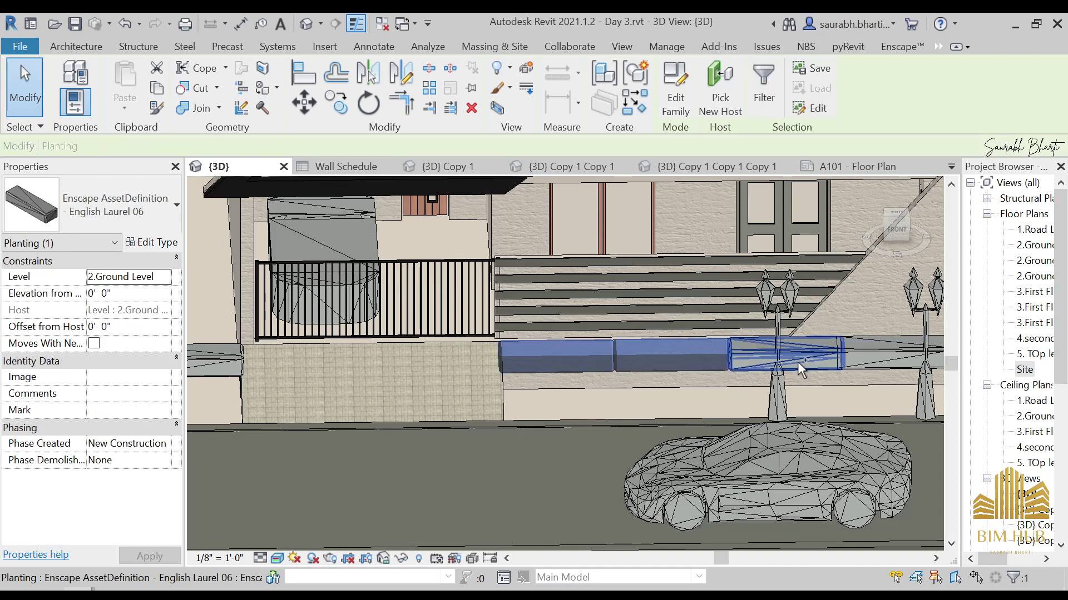
pyautogui.keyDown('ctrl'); pyautogui.click(797, 361); pyautogui.keyUp('ctrl')
pyautogui.keyDown('ctrl'); pyautogui.click(865, 354); pyautogui.keyUp('ctrl')
pyautogui.moveTo(828, 378); pyautogui.dragTo(732, 368, button='middle')
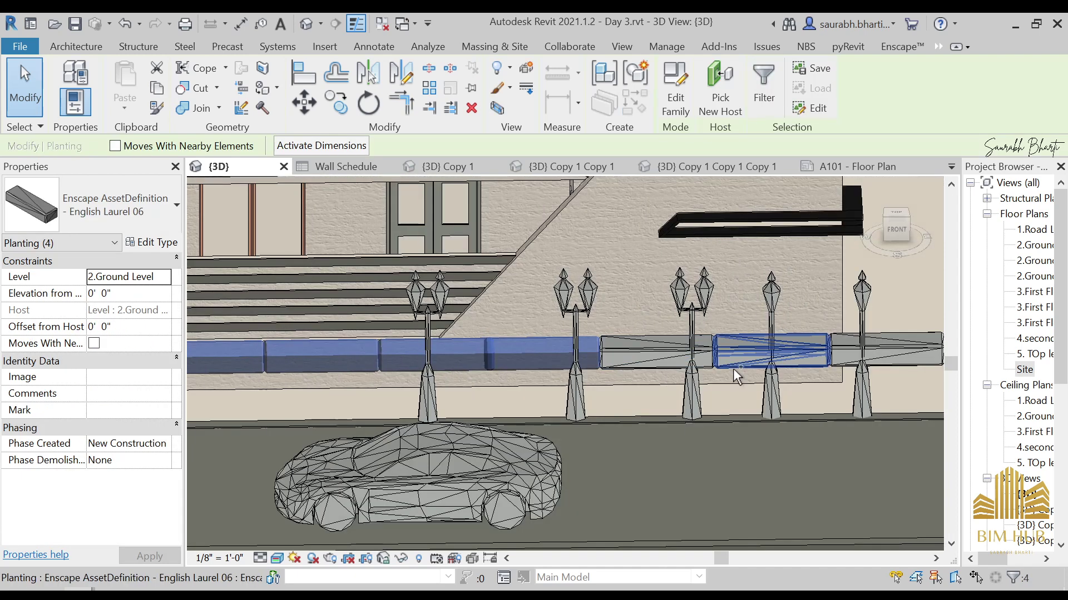
pyautogui.keyDown('ctrl'); pyautogui.click(659, 359); pyautogui.keyUp('ctrl')
pyautogui.keyDown('ctrl'); pyautogui.click(773, 353); pyautogui.keyUp('ctrl')
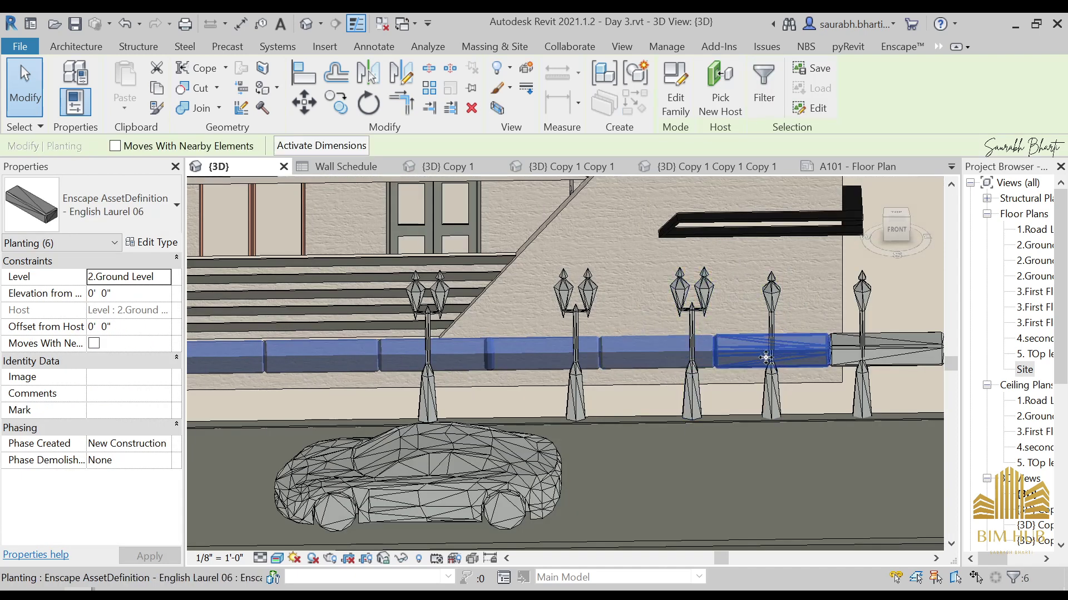
pyautogui.keyDown('ctrl'); pyautogui.click(893, 351); pyautogui.keyUp('ctrl')
pyautogui.moveTo(892, 351); pyautogui.dragTo(430, 388, button='middle')
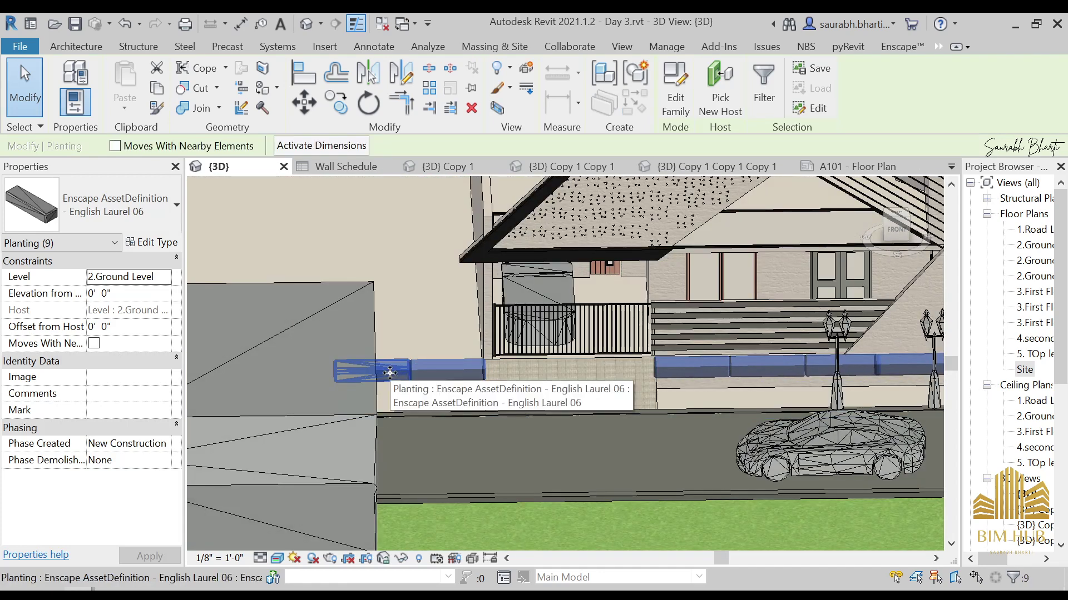
pyautogui.keyDown('ctrl'); pyautogui.click(365, 370); pyautogui.keyUp('ctrl')
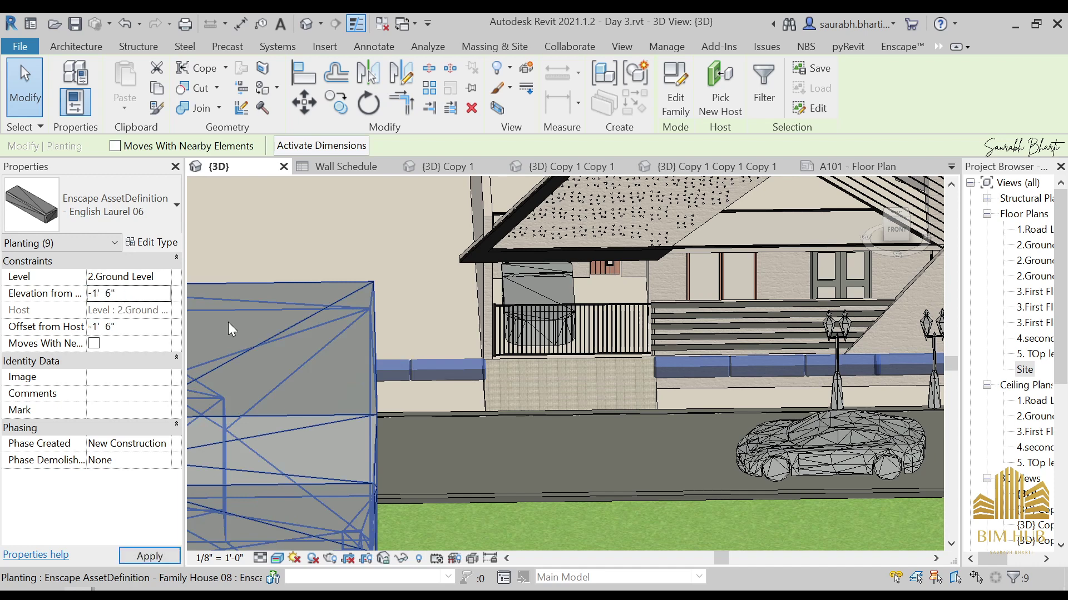
pyautogui.keyDown('shift'); pyautogui.moveTo(603, 456); pyautogui.dragTo(478, 397, button='middle'); pyautogui.keyUp('shift')
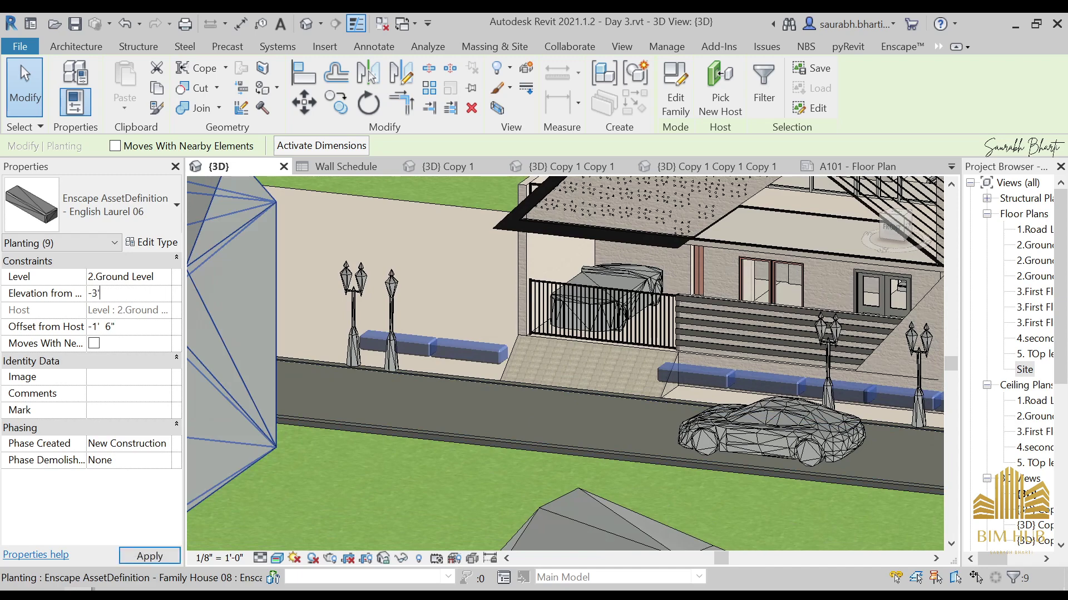
pyautogui.press('Return')
pyautogui.keyDown('shift'); pyautogui.moveTo(494, 409); pyautogui.dragTo(712, 516, button='middle'); pyautogui.keyUp('shift')
pyautogui.press('Escape')
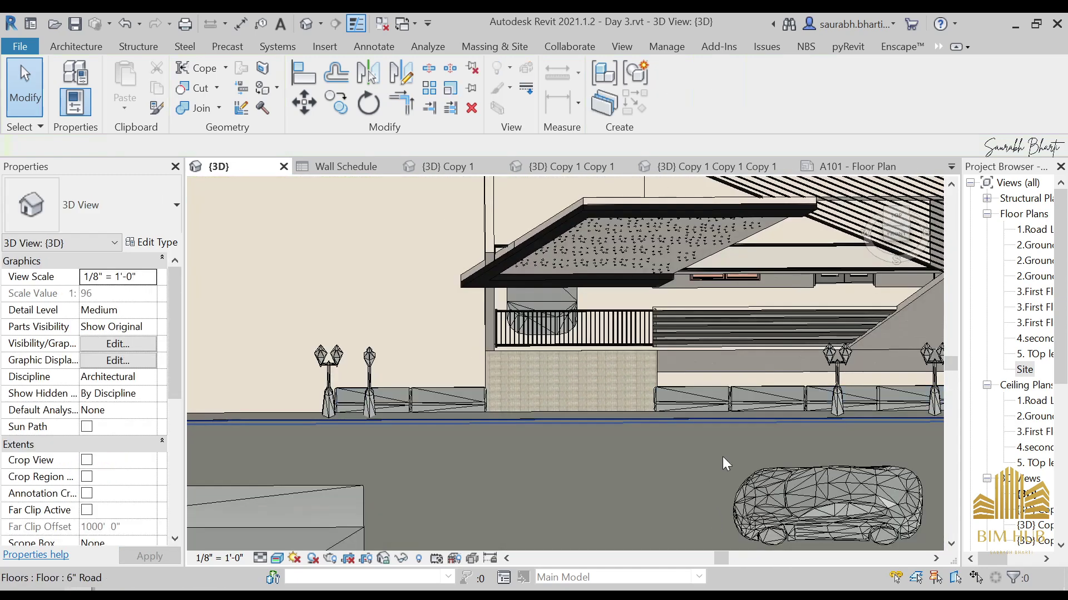
# - Start the Enscape rendering of the {3D} view and inspect the street, neighbouring houses and lowered hedges, changing from flying to walking
pyautogui.scroll(2, 720, 422)
pyautogui.scroll(-5, 719, 422)
pyautogui.keyDown('shift'); pyautogui.moveTo(719, 325); pyautogui.dragTo(695, 480, button='middle'); pyautogui.keyUp('shift')
pyautogui.scroll(-3, 666, 392)
pyautogui.scroll(-2, 635, 435)
pyautogui.scroll(3, 369, 395)
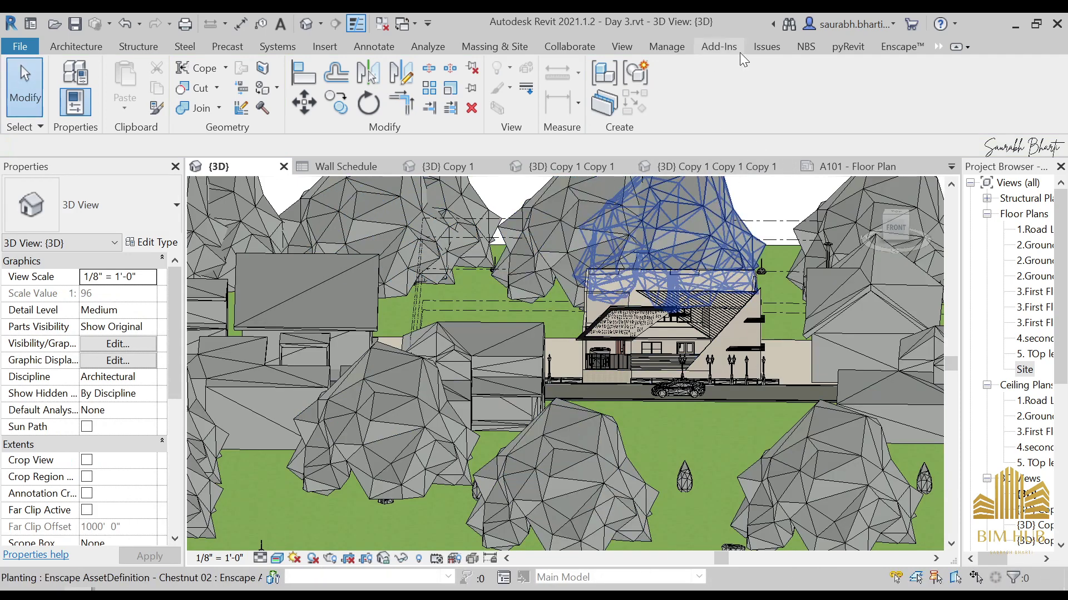
pyautogui.click(901, 47)
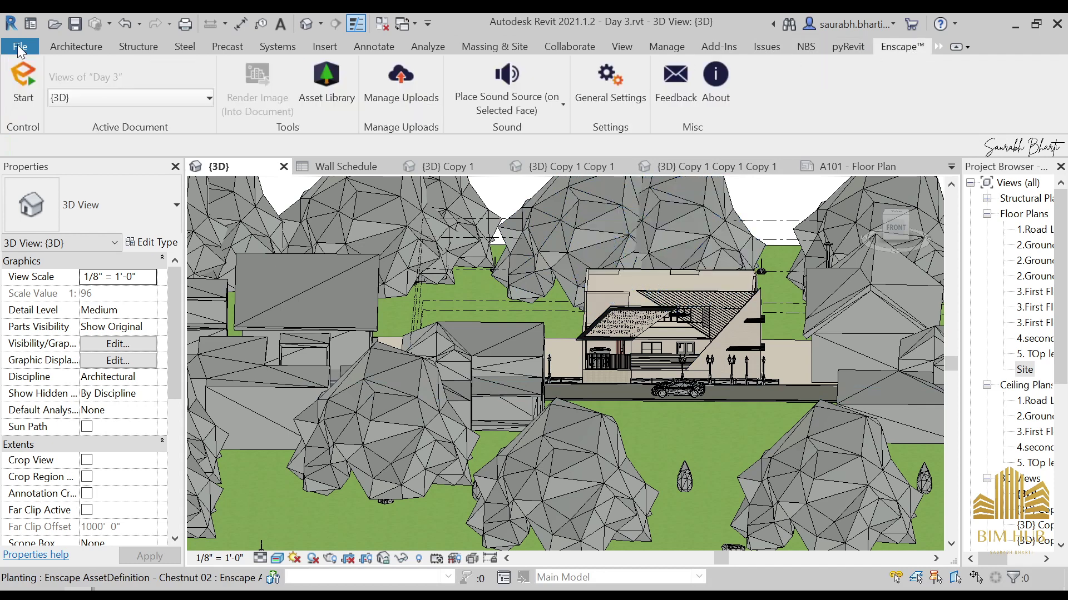
pyautogui.click(37, 67)
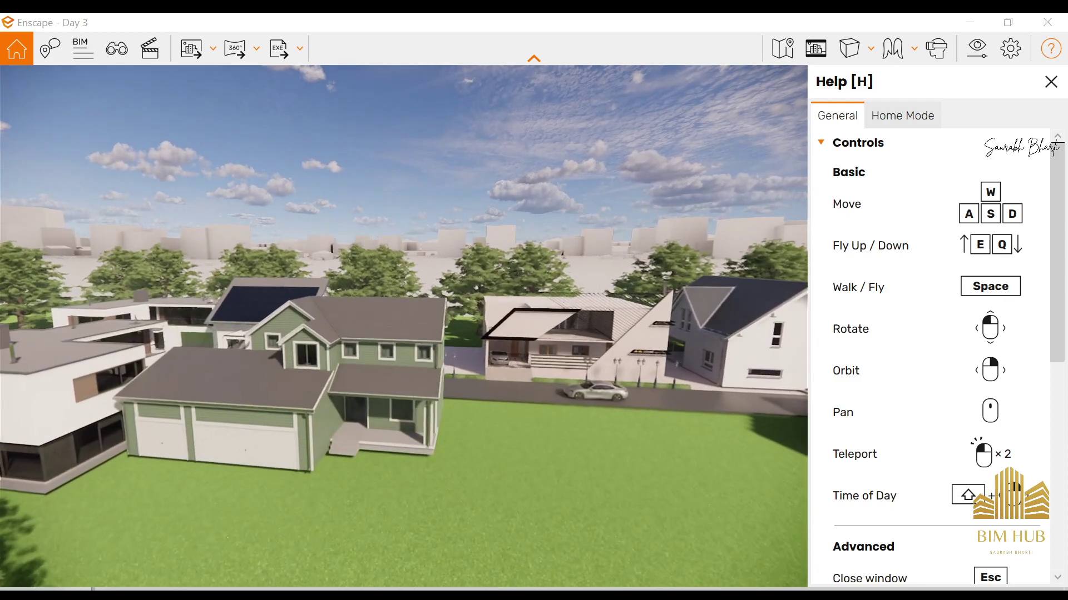
pyautogui.press('space')
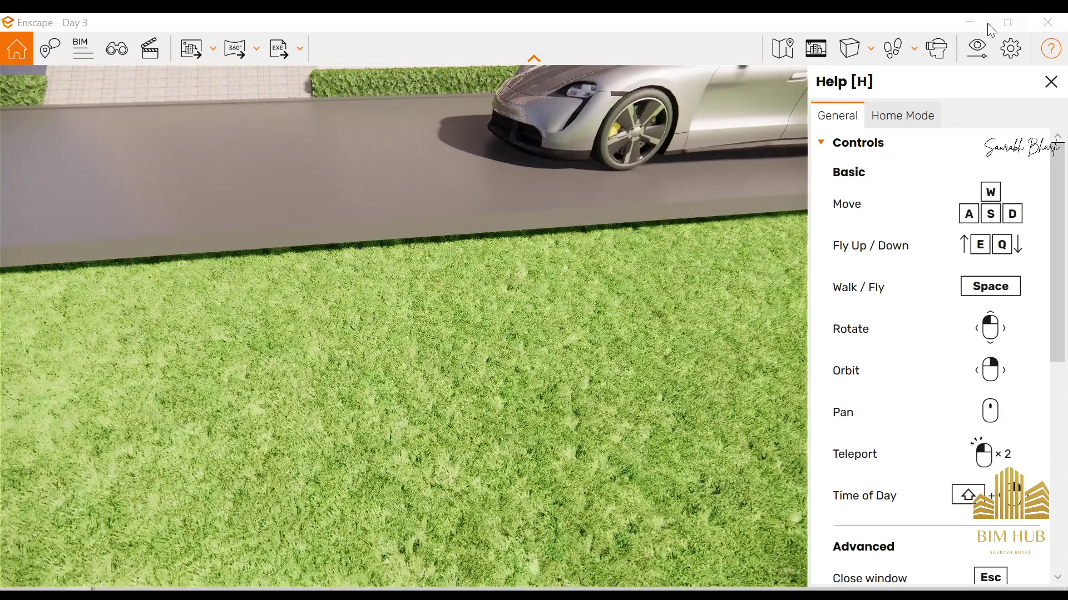
# - Return to Revit and assign the Damp-proofing material to the structure layer of the 6" Road floor type
pyautogui.click(984, 22)
pyautogui.scroll(10, 682, 323)
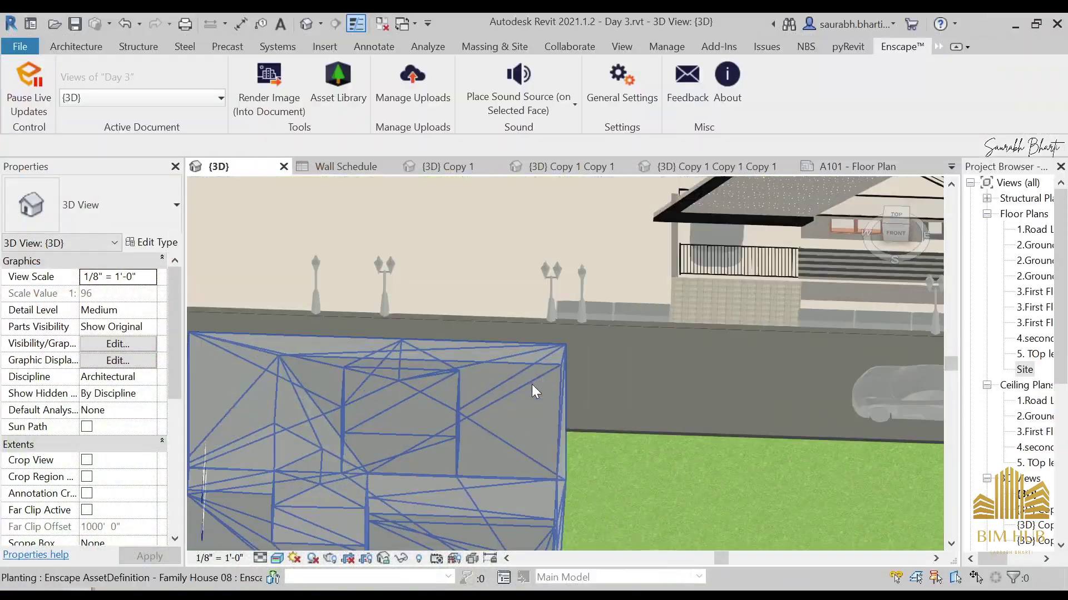
pyautogui.click(679, 382)
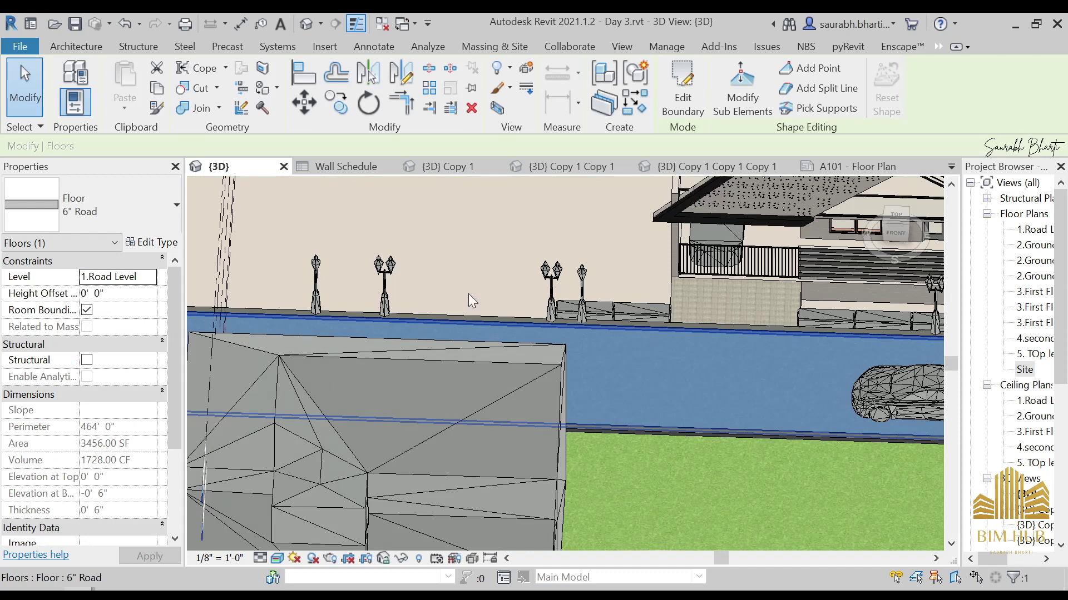
pyautogui.click(152, 242)
pyautogui.click(551, 187)
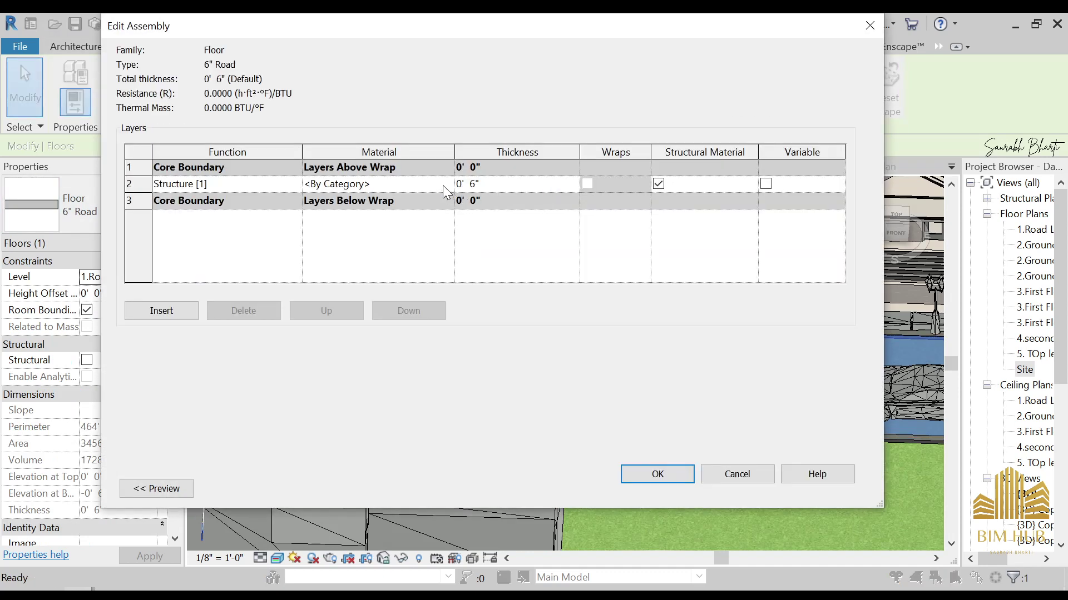
pyautogui.click(442, 185)
pyautogui.click(447, 184)
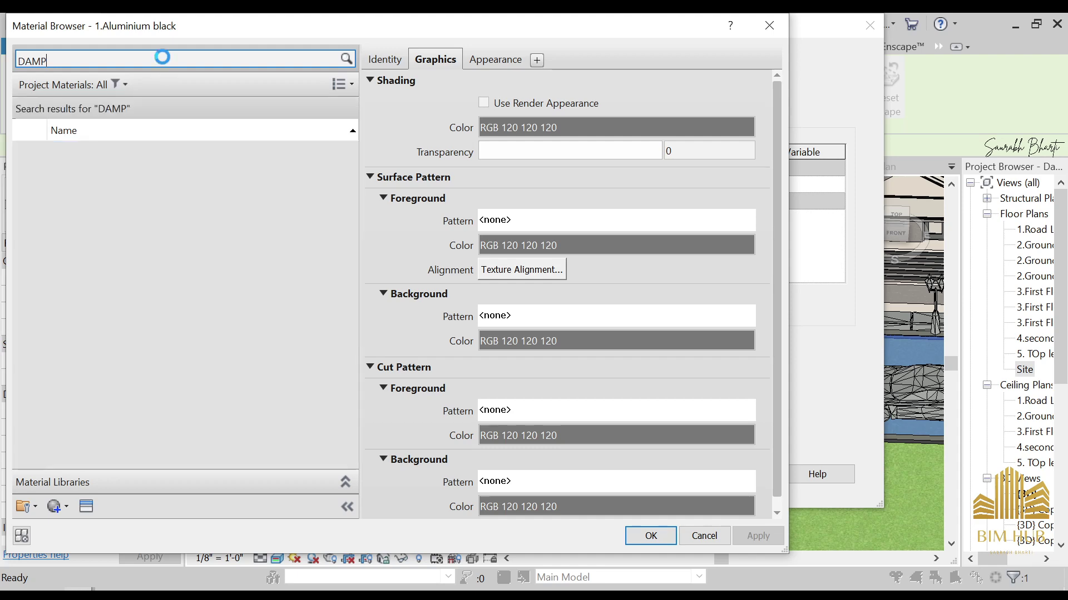
pyautogui.doubleClick(141, 159)
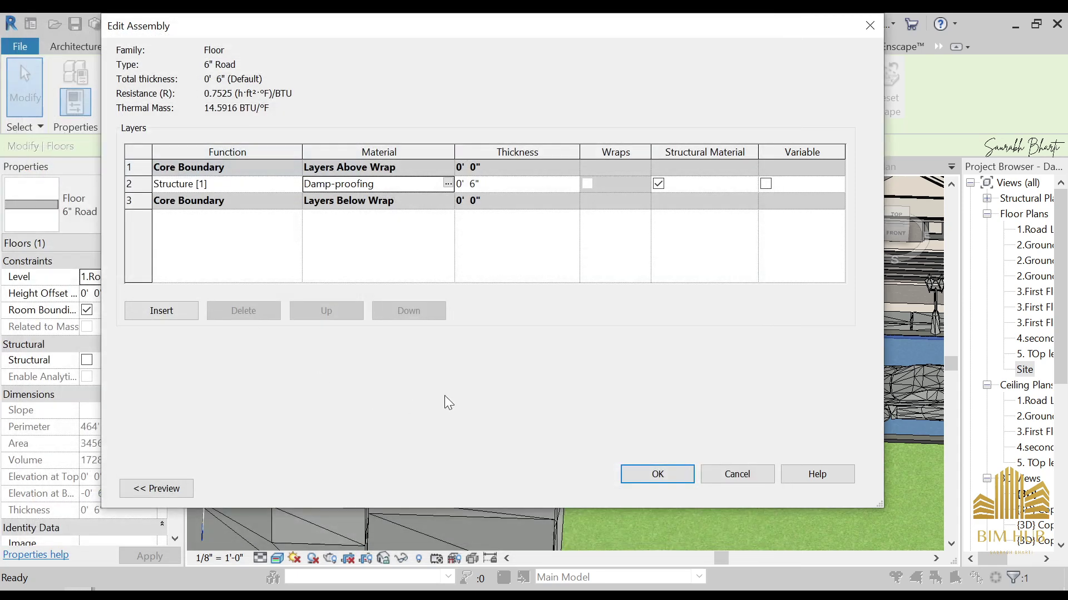
pyautogui.click(654, 473)
pyautogui.click(687, 490)
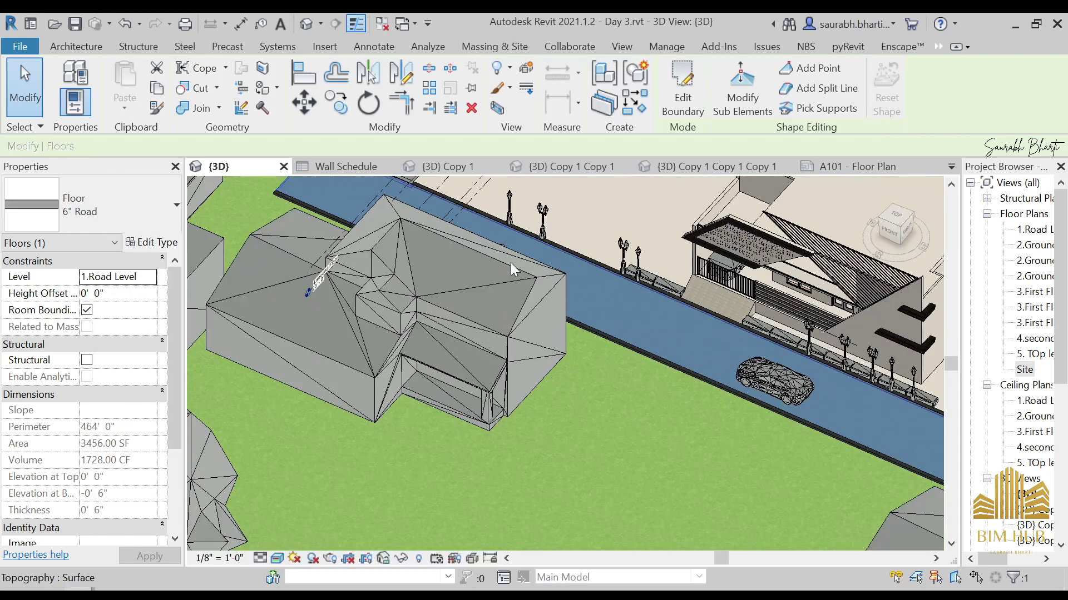
# - Switch to Enscape, review the house front at a changed time of day, and compare it with the Night.png reference image
pyautogui.click(579, 401)
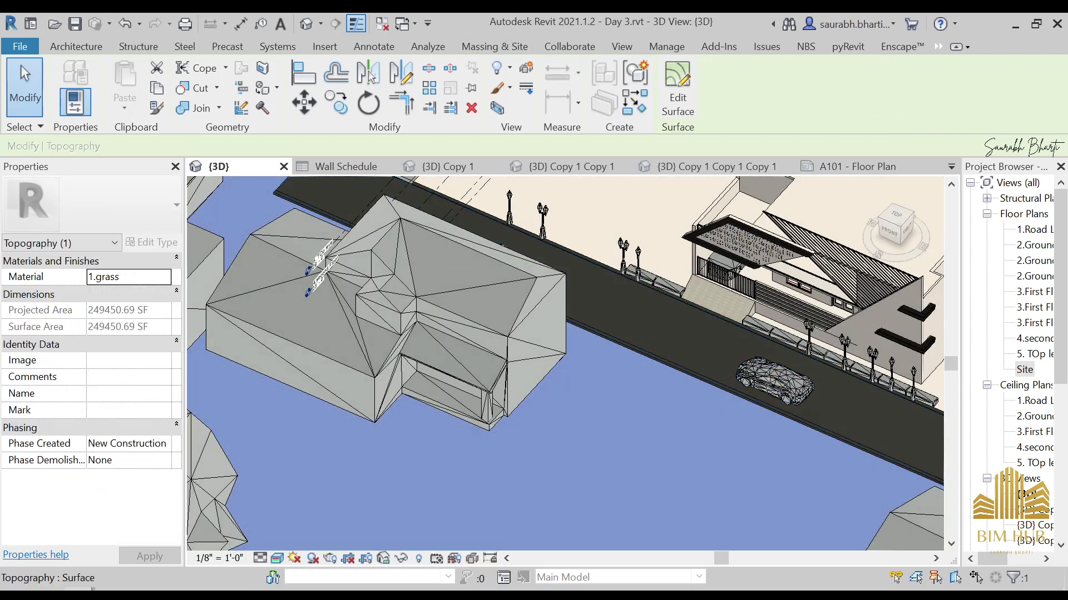
pyautogui.moveTo(155, 574)
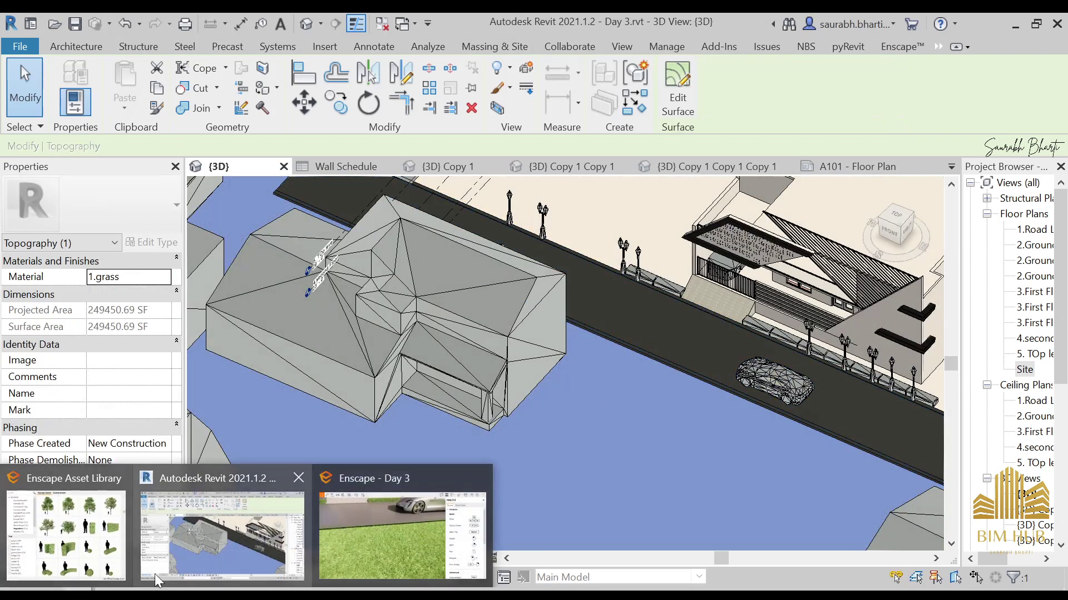
pyautogui.click(396, 541)
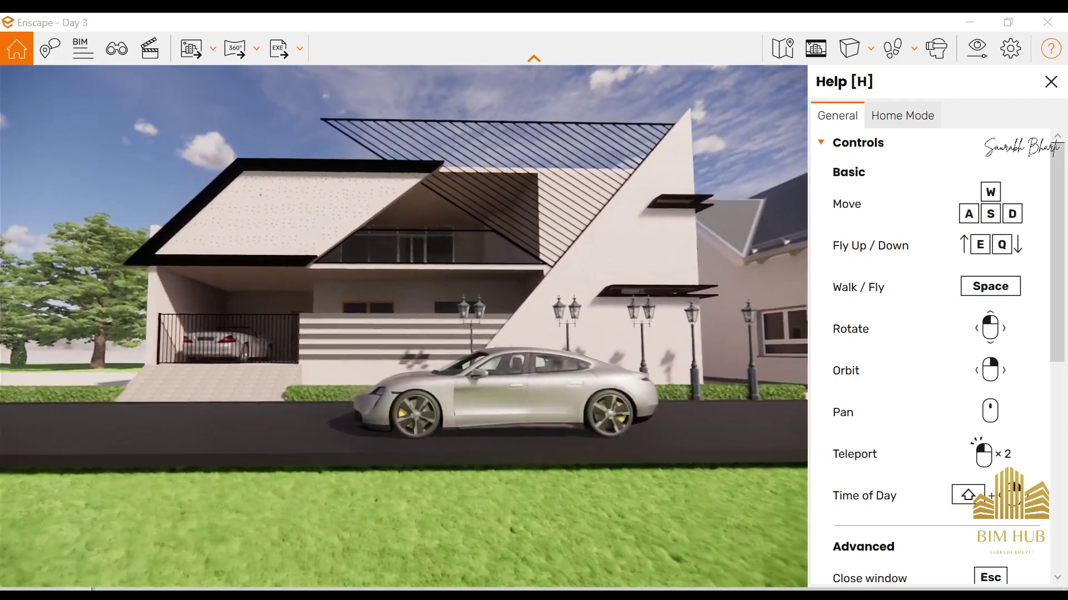
pyautogui.press('u')
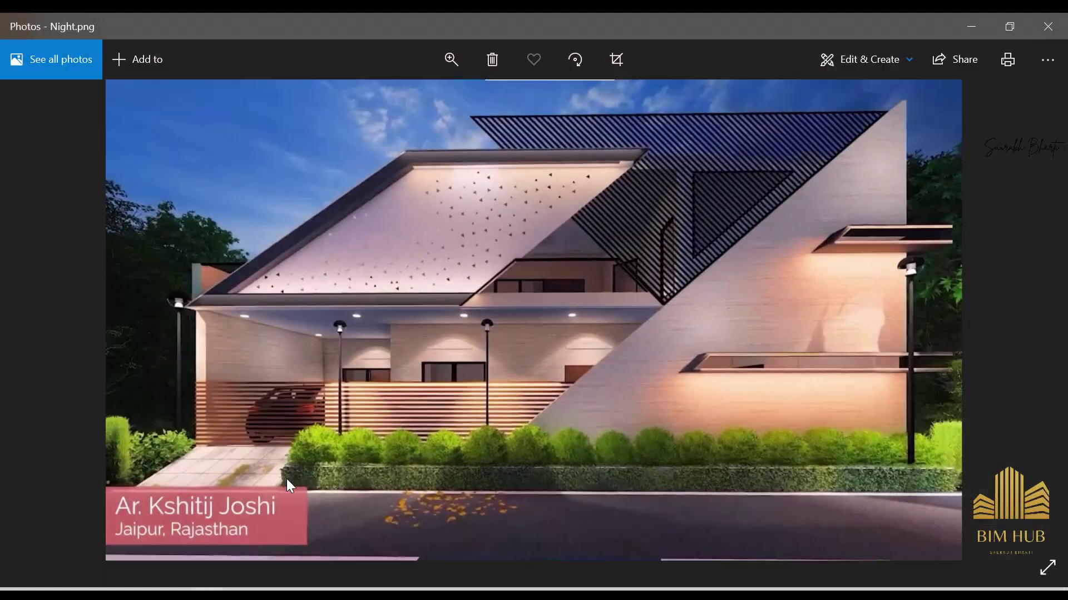
pyautogui.keyDown('ctrl'); pyautogui.scroll(3, 766, 349); pyautogui.keyUp('ctrl')
pyautogui.click(972, 26)
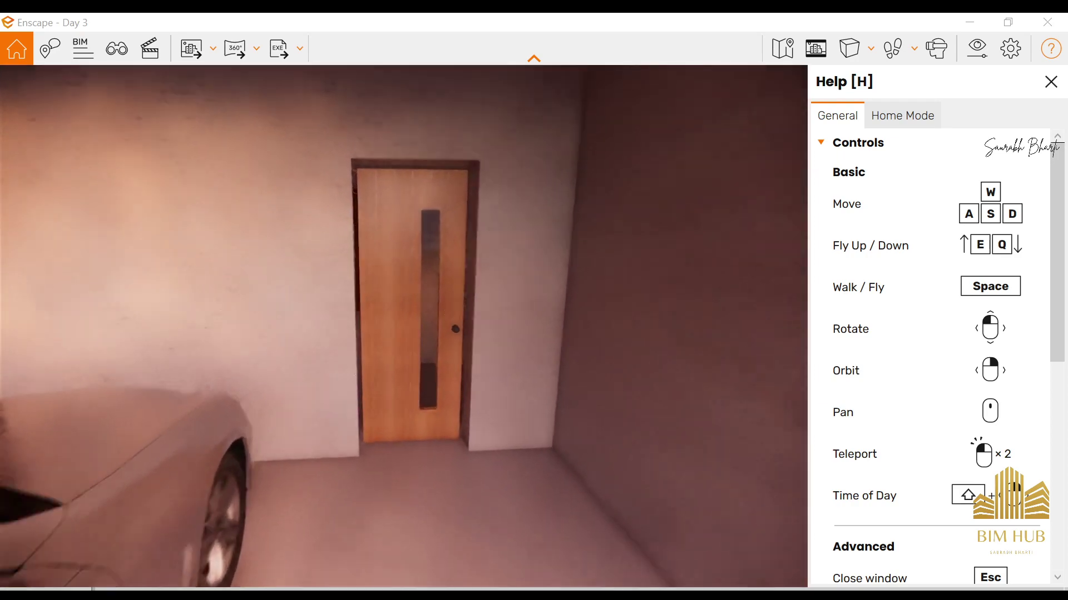
# - Walk from the carport into the house in Enscape and adjust the time of day to inspect the interior
pyautogui.press('w')
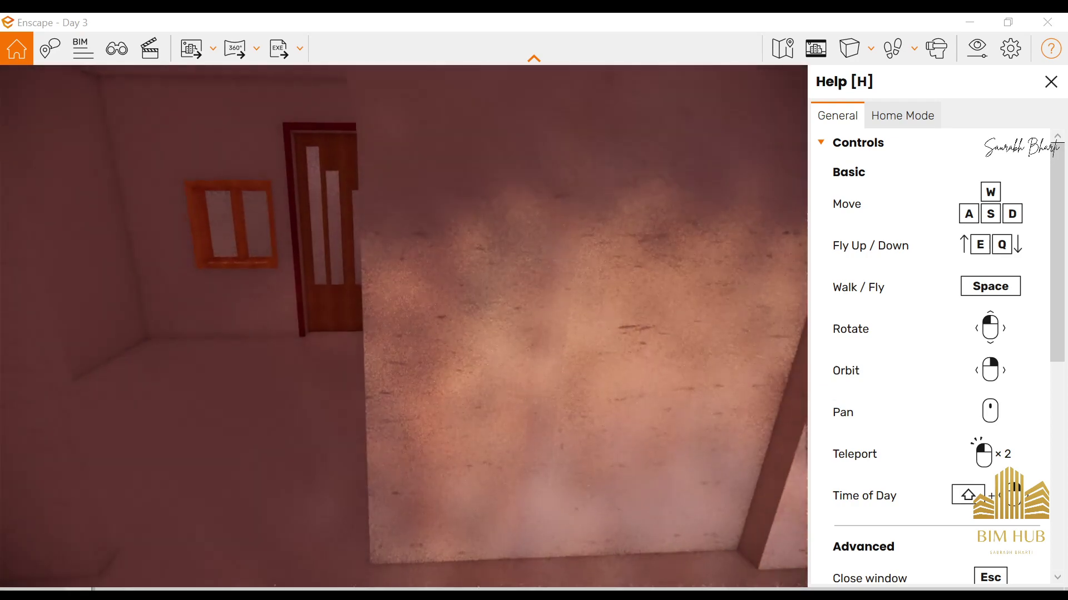
pyautogui.moveTo(403, 327)
pyautogui.mouseDown()
pyautogui.moveTo(578, 327)
pyautogui.moveTo(423, 327)
pyautogui.mouseUp()
pyautogui.press('s')
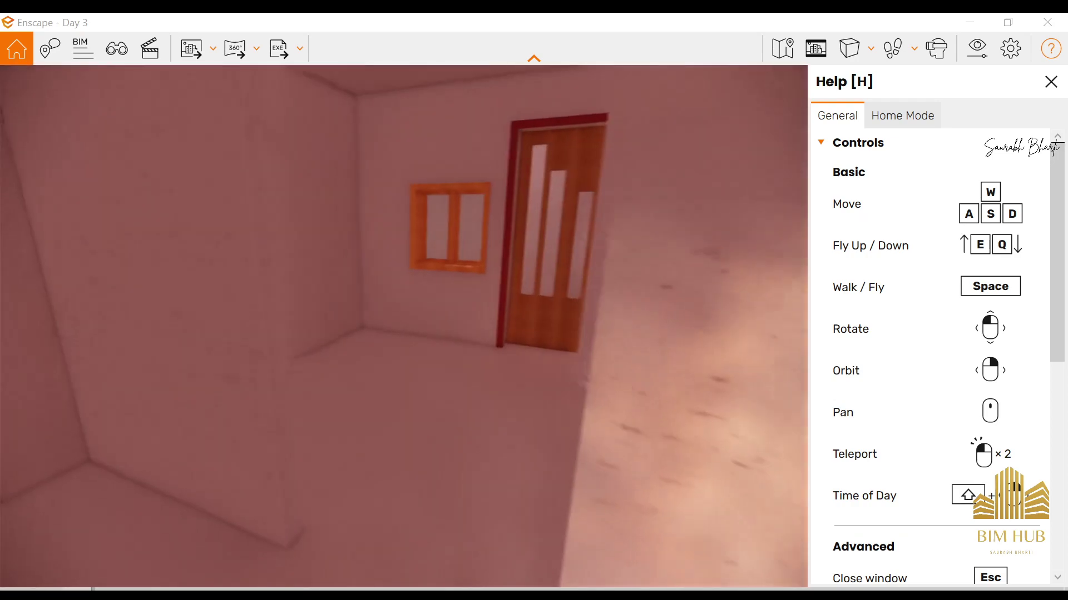
pyautogui.press('s')
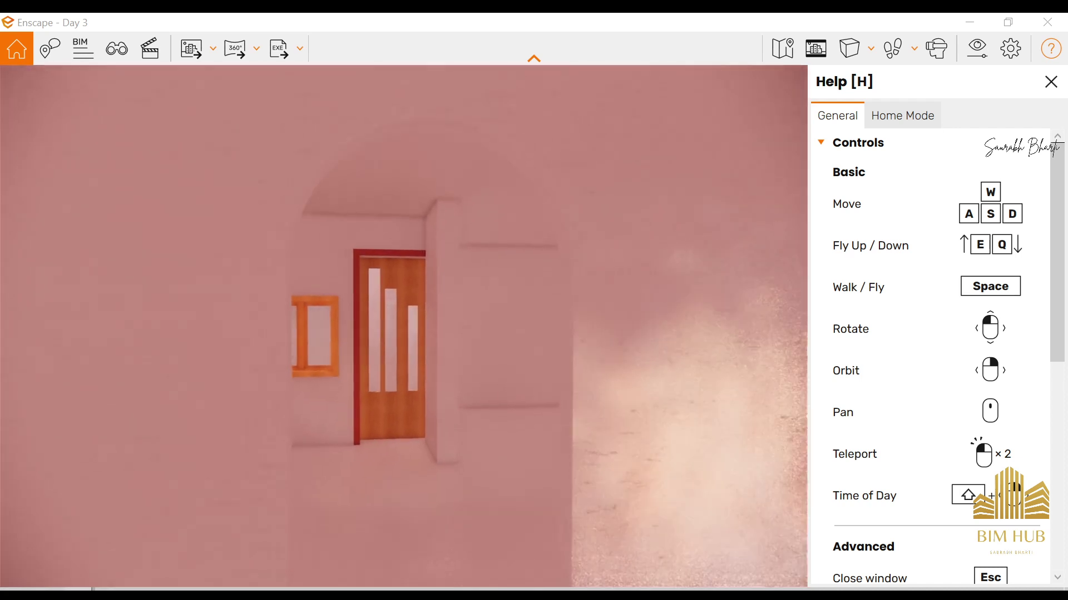
pyautogui.moveTo(404, 327); pyautogui.dragTo(312, 211)
pyautogui.moveTo(415, 183); pyautogui.dragTo(551, 320)
pyautogui.moveTo(550, 320)
pyautogui.keyDown('shift'); pyautogui.mouseDown(button='right')
pyautogui.moveTo(489, 319)
pyautogui.moveTo(556, 319)
pyautogui.mouseUp(button='right'); pyautogui.keyUp('shift')
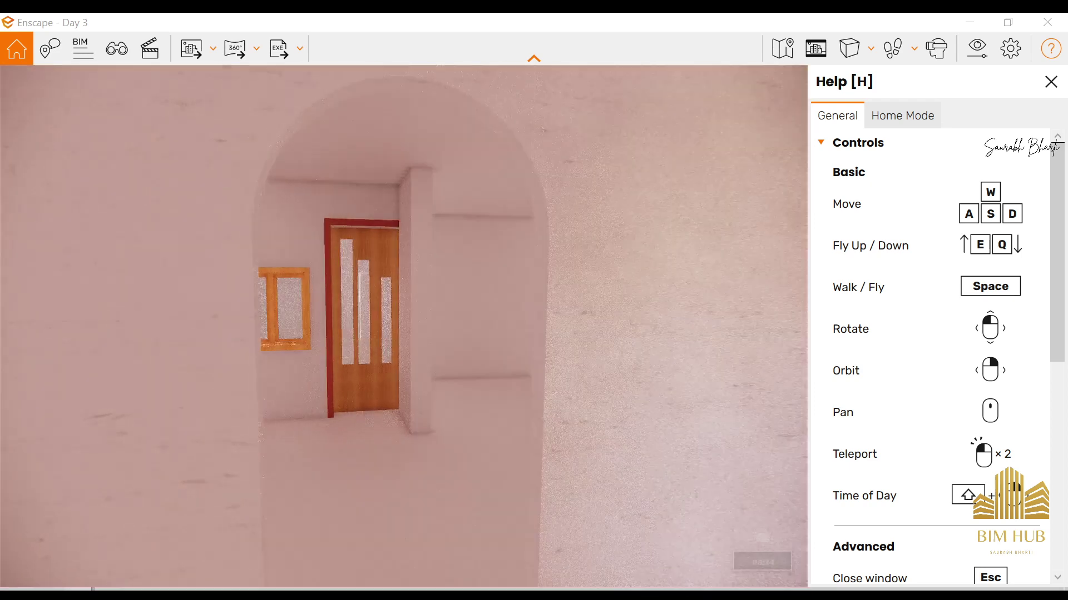
# - Walk through the interior in Enscape and examine the wooden doors, windows and empty rooms, toggling between walking and flying
pyautogui.press('w')
pyautogui.press('w')
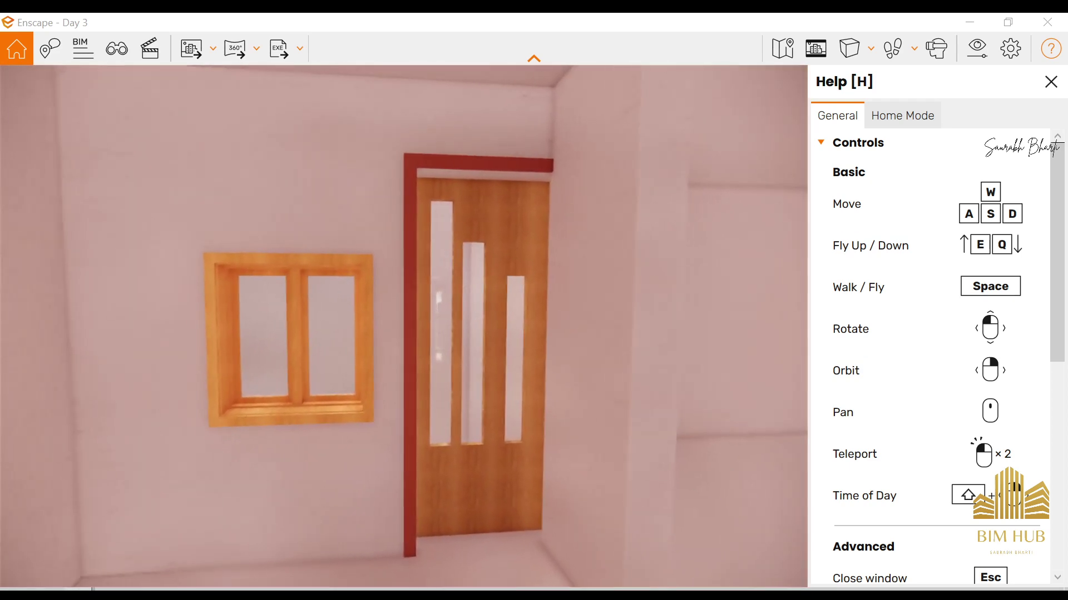
pyautogui.press('w')
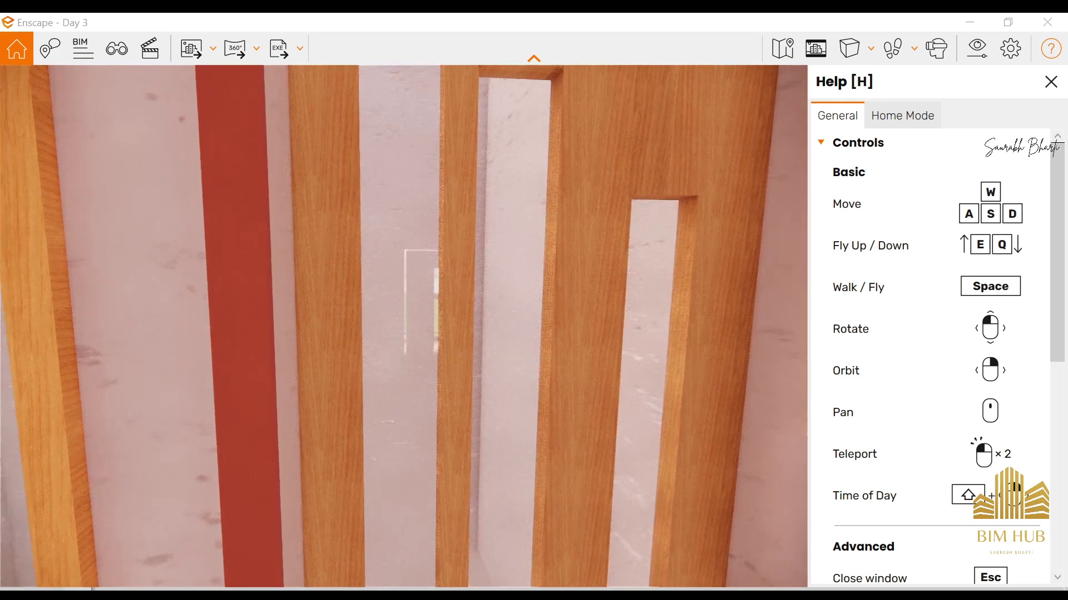
pyautogui.press('s')
pyautogui.press('w')
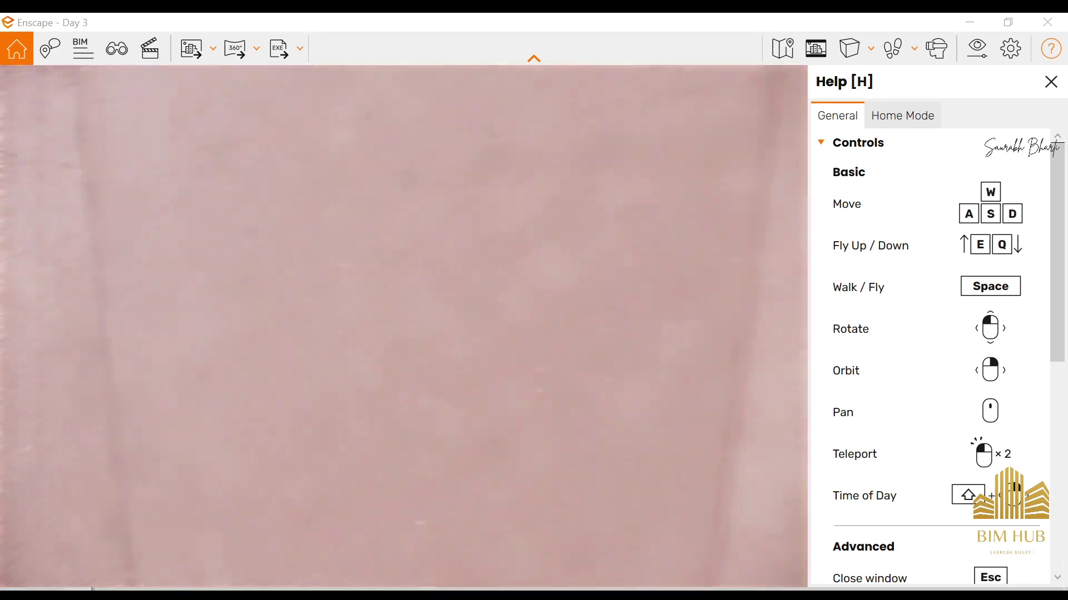
pyautogui.moveTo(404, 327); pyautogui.dragTo(78, 409)
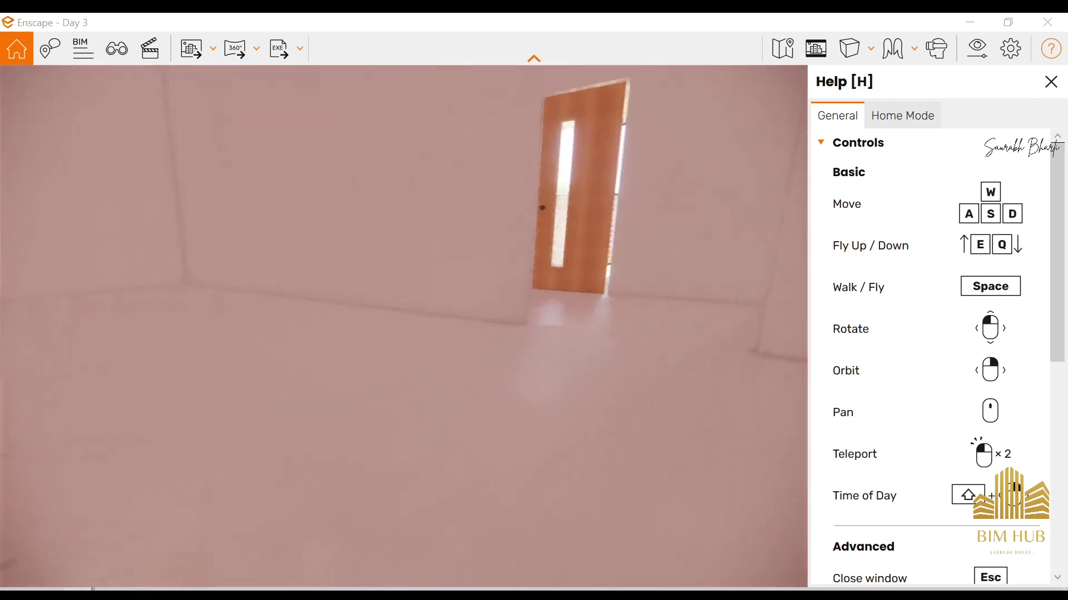
pyautogui.press('space')
pyautogui.moveTo(404, 327); pyautogui.dragTo(233, 311)
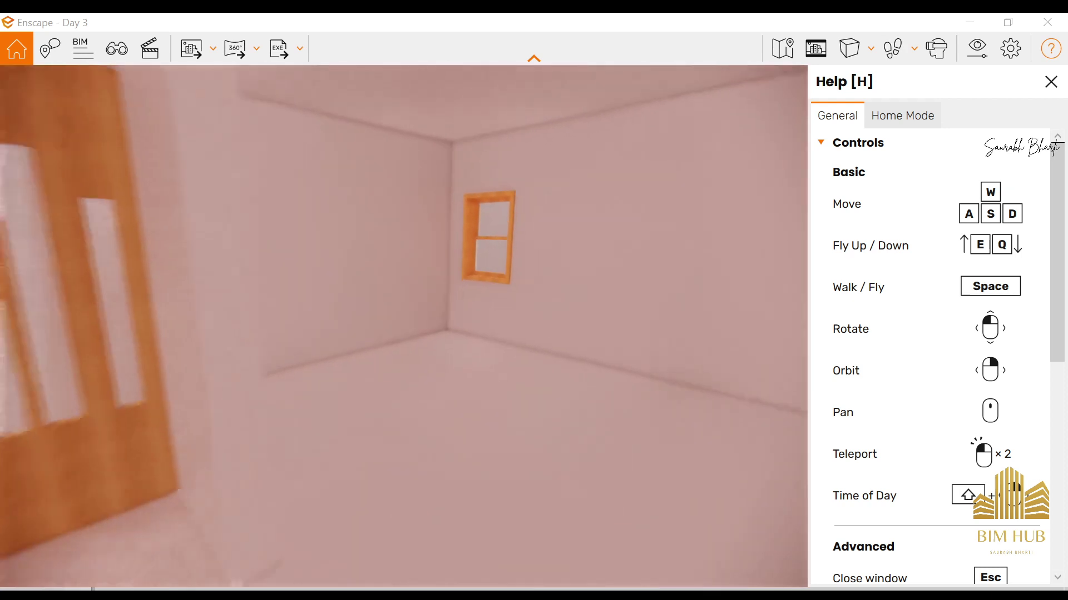
pyautogui.press('s')
pyautogui.press('w')
pyautogui.moveTo(403, 327); pyautogui.dragTo(331, 328)
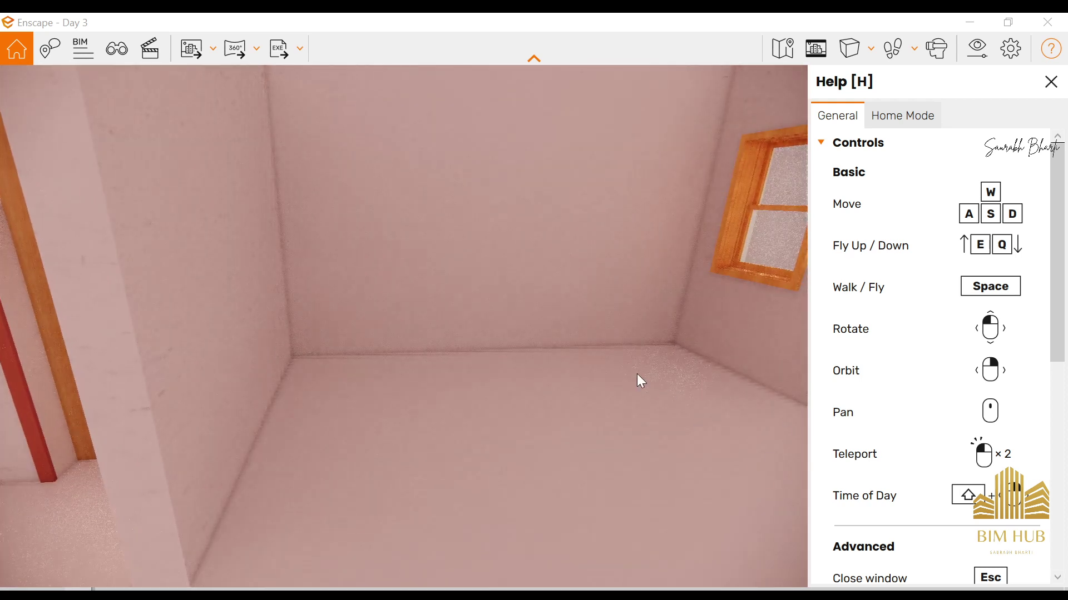
# - Walk through the ground-floor living space and examine the dark glazed double door from inside and outside the house
pyautogui.press('s')
pyautogui.moveTo(636, 368); pyautogui.dragTo(676, 363)
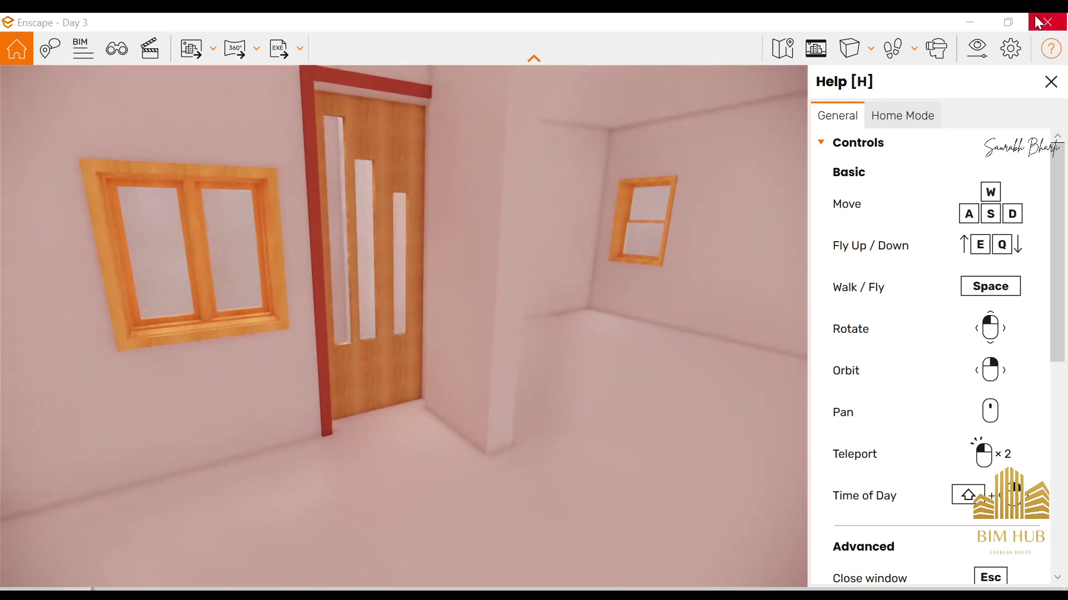
pyautogui.moveTo(515, 337); pyautogui.dragTo(373, 337)
pyautogui.press('w')
pyautogui.press('w')
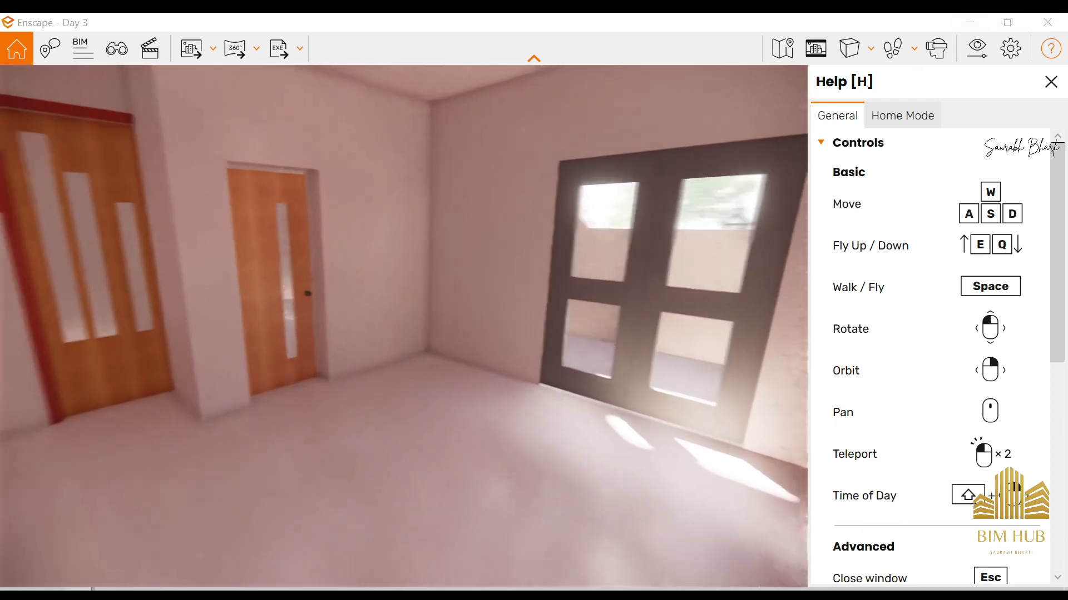
pyautogui.moveTo(403, 334); pyautogui.dragTo(322, 334)
pyautogui.press('w')
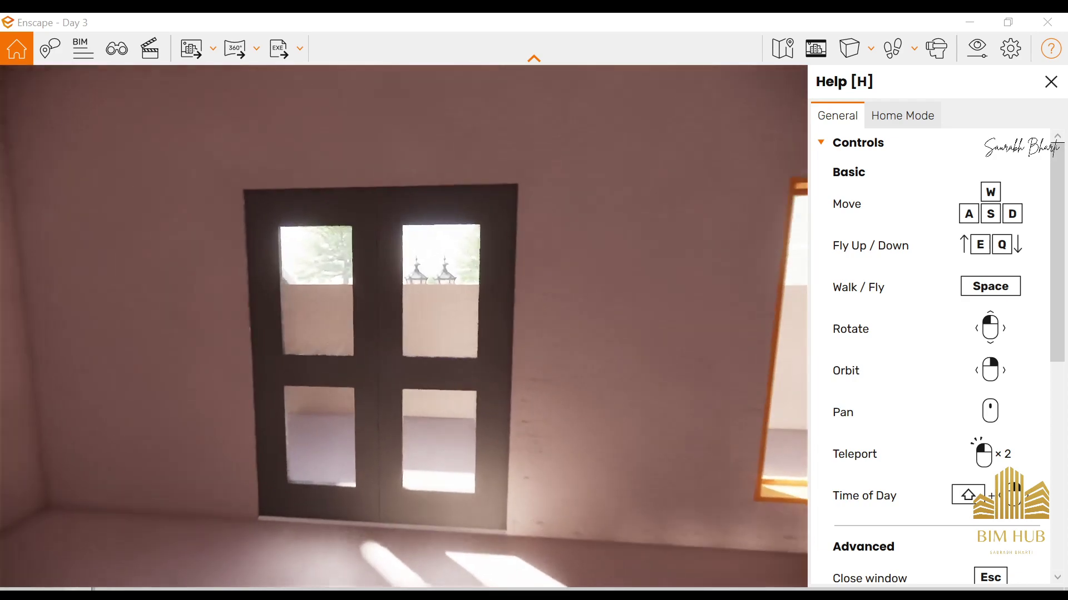
pyautogui.press('w')
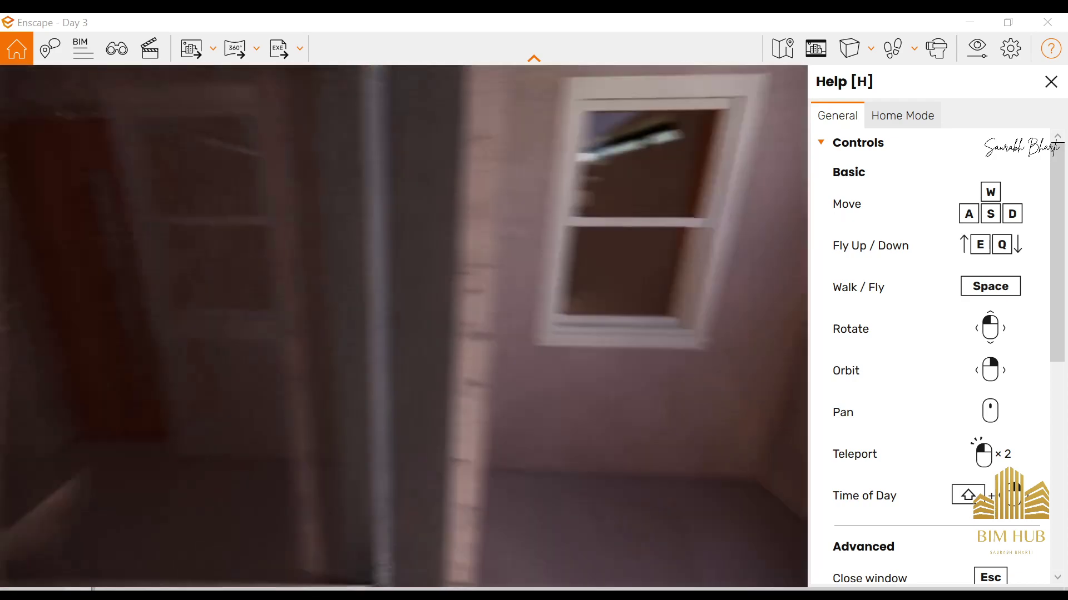
pyautogui.press('s')
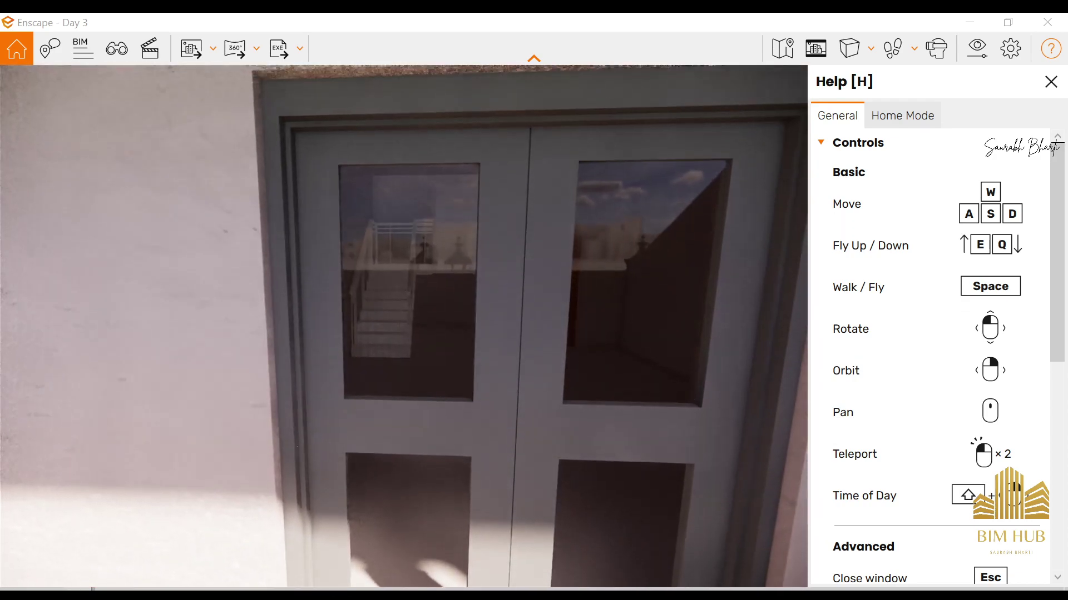
pyautogui.press('w')
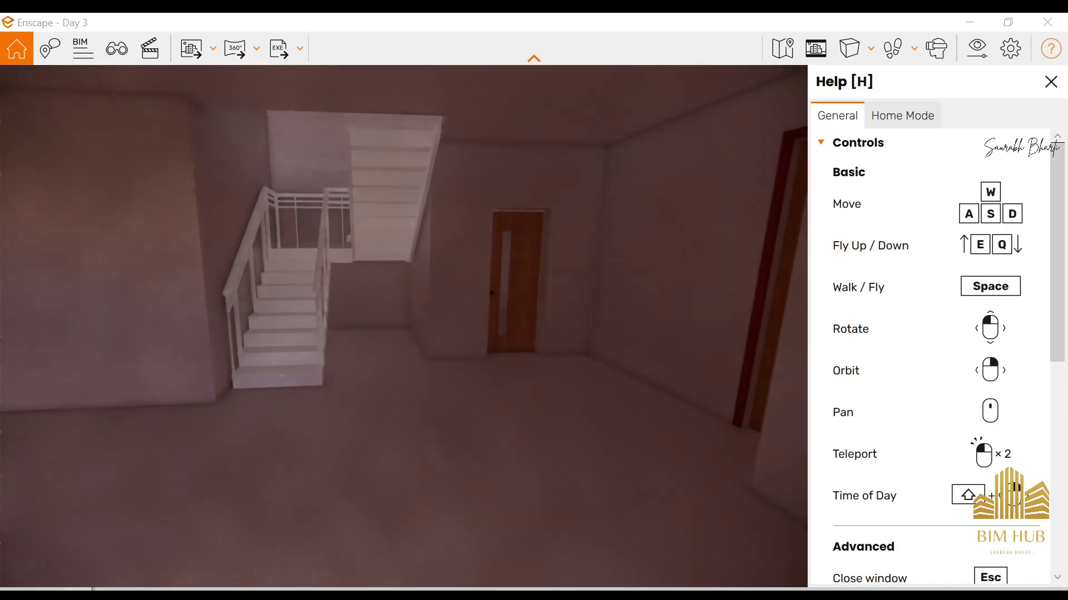
# - Inspect the ground-floor wooden doors up close and look into the adjoining rooms behind them
pyautogui.press('w')
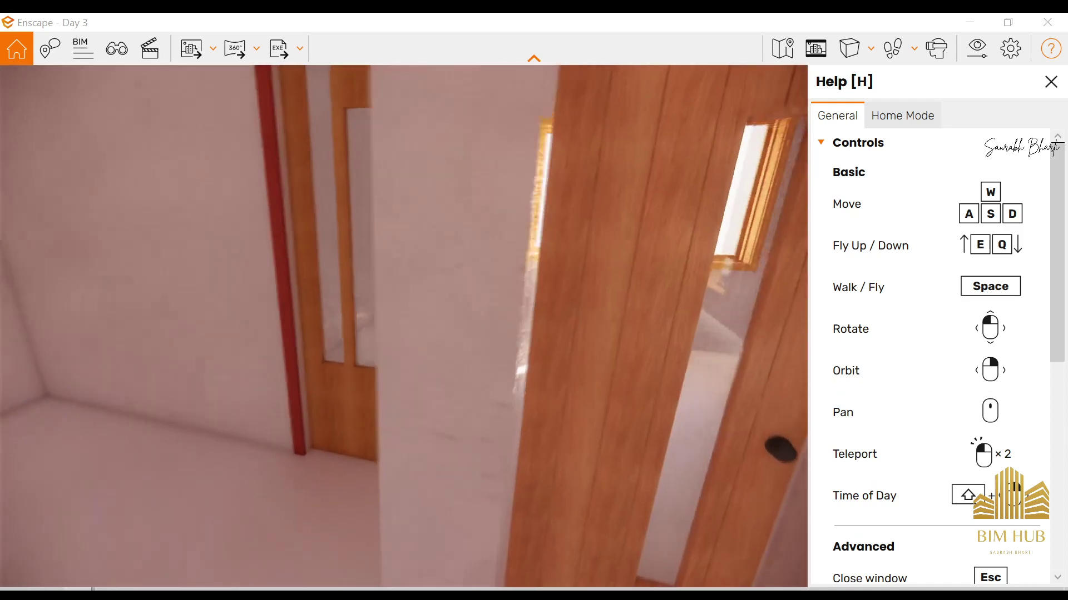
pyautogui.press('s')
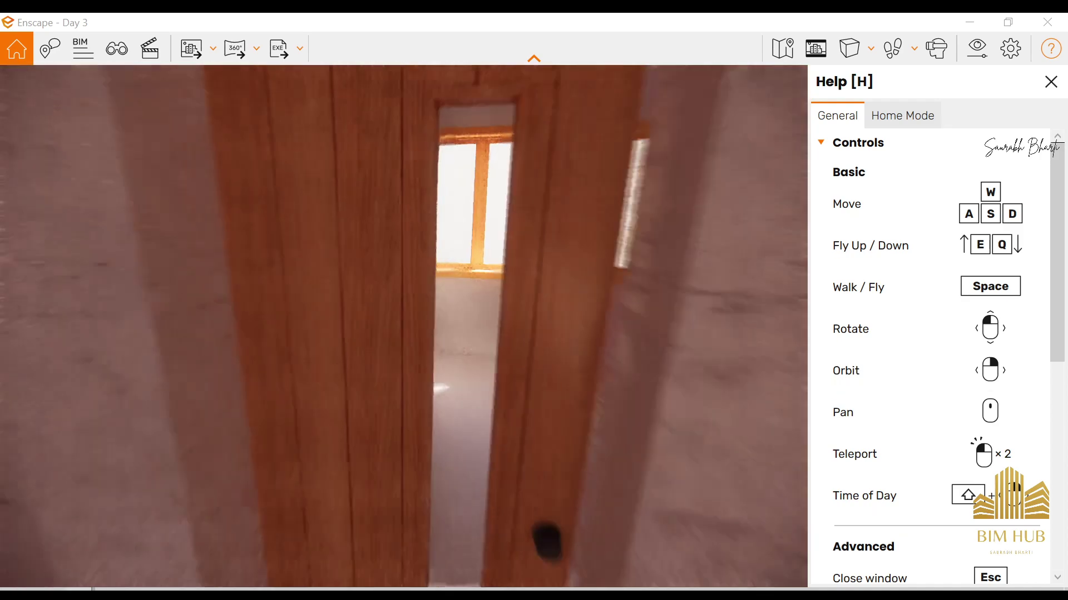
pyautogui.press('w')
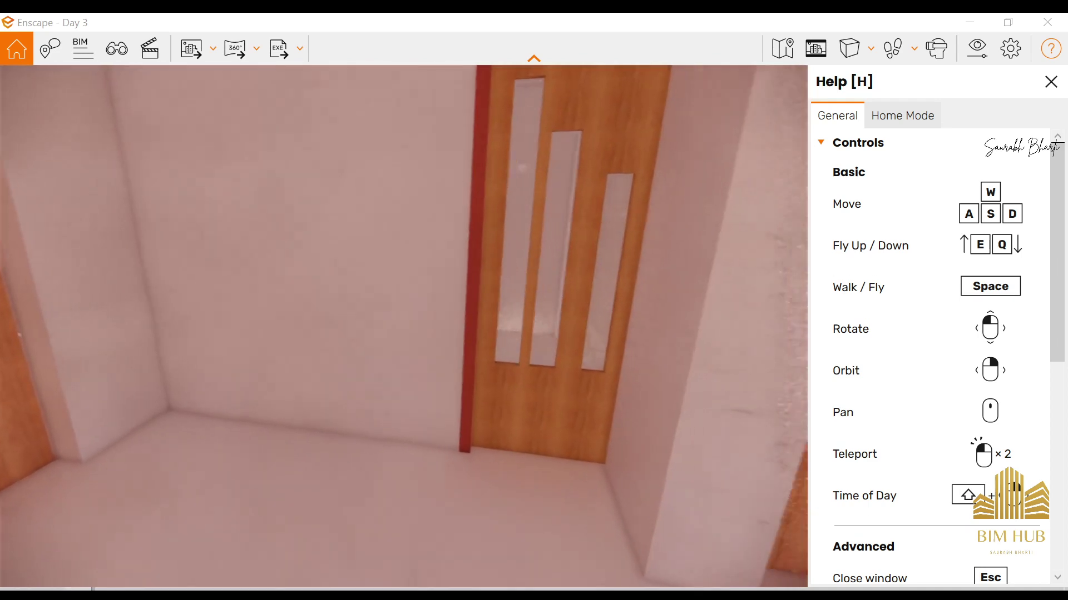
pyautogui.press('s')
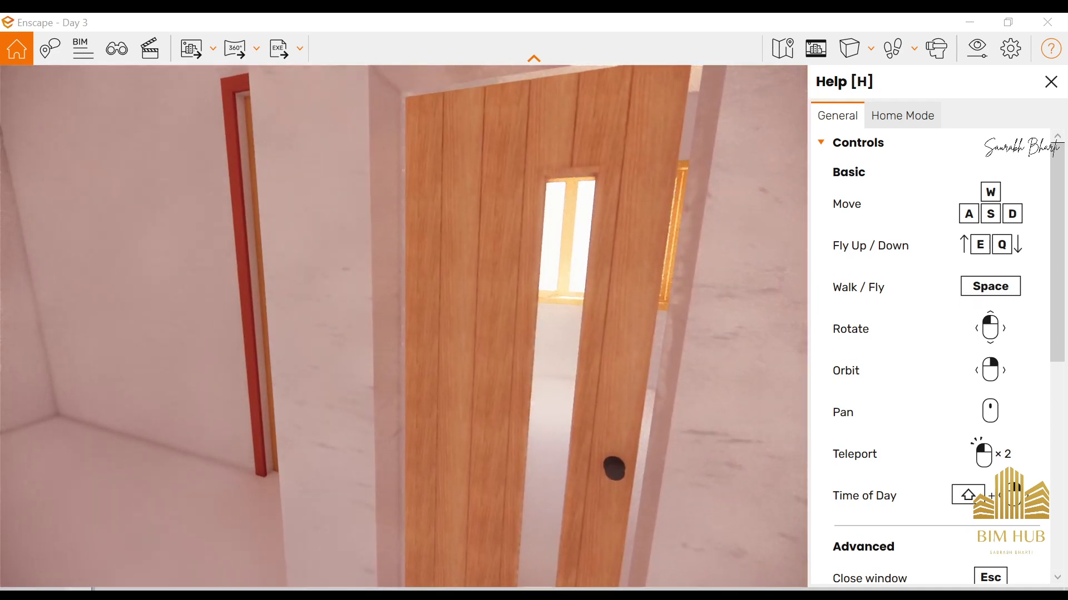
pyautogui.press('s')
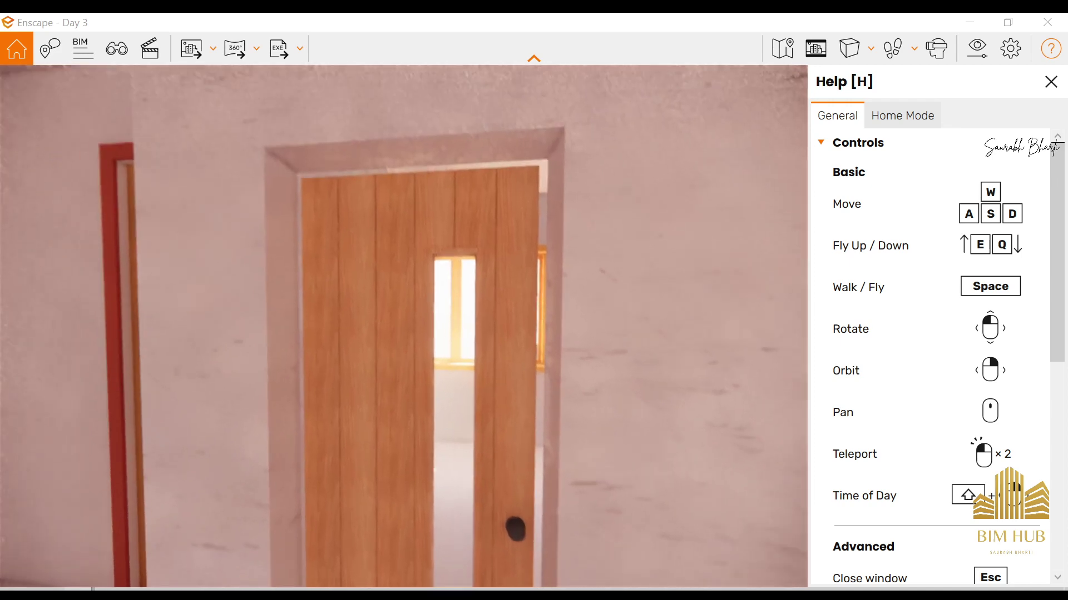
pyautogui.moveTo(566, 454); pyautogui.dragTo(612, 453)
pyautogui.press('w')
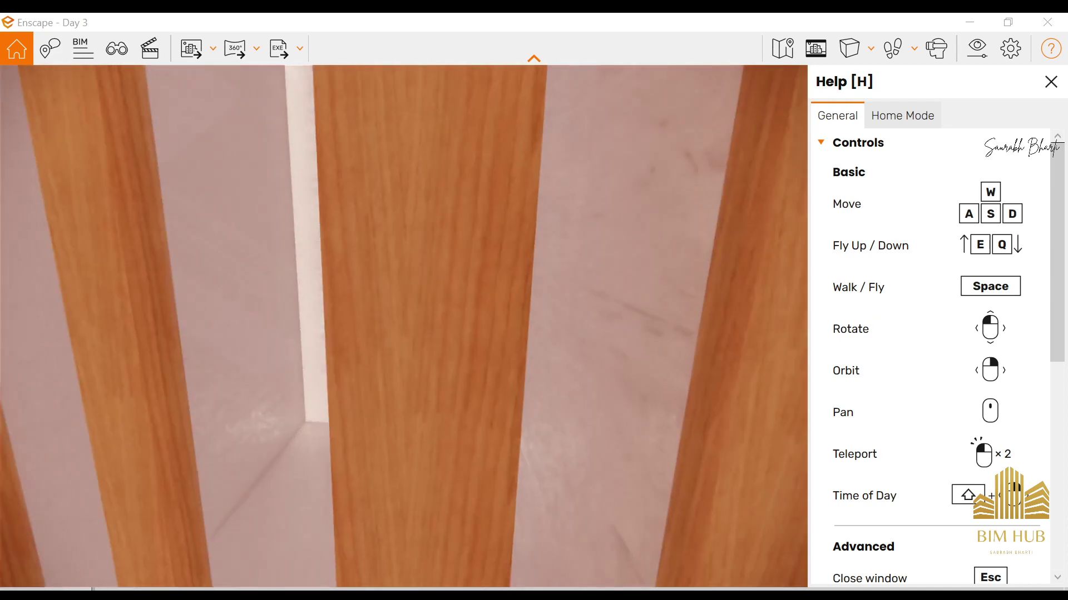
pyautogui.press('s')
pyautogui.press('s')
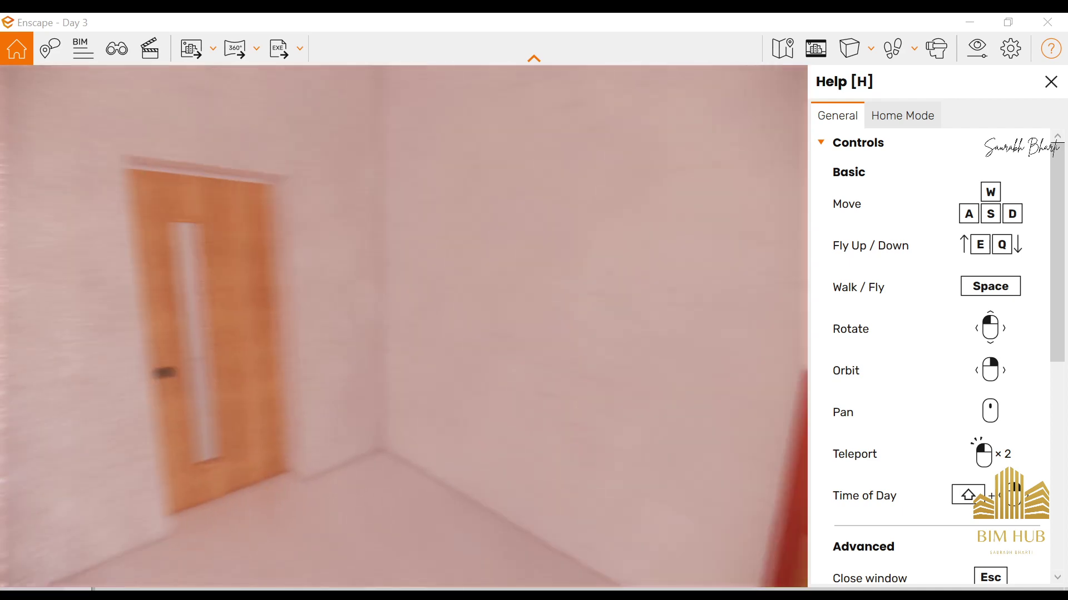
pyautogui.press('w')
pyautogui.press('w')
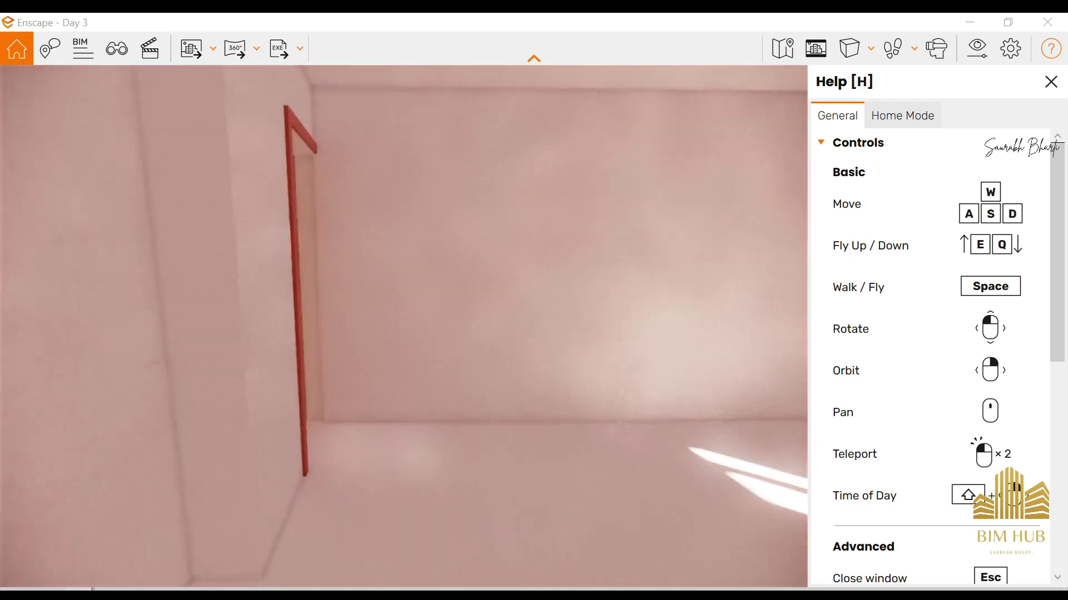
# - Climb the white staircase to the upper floor, examining its treads, landing and railings on the way
pyautogui.press('w')
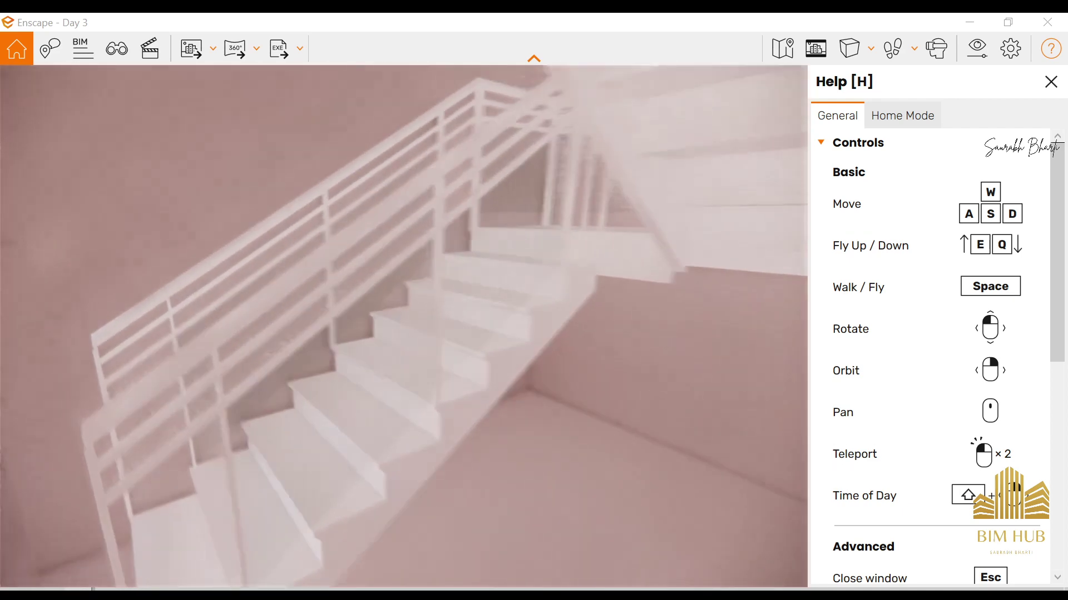
pyautogui.press('w')
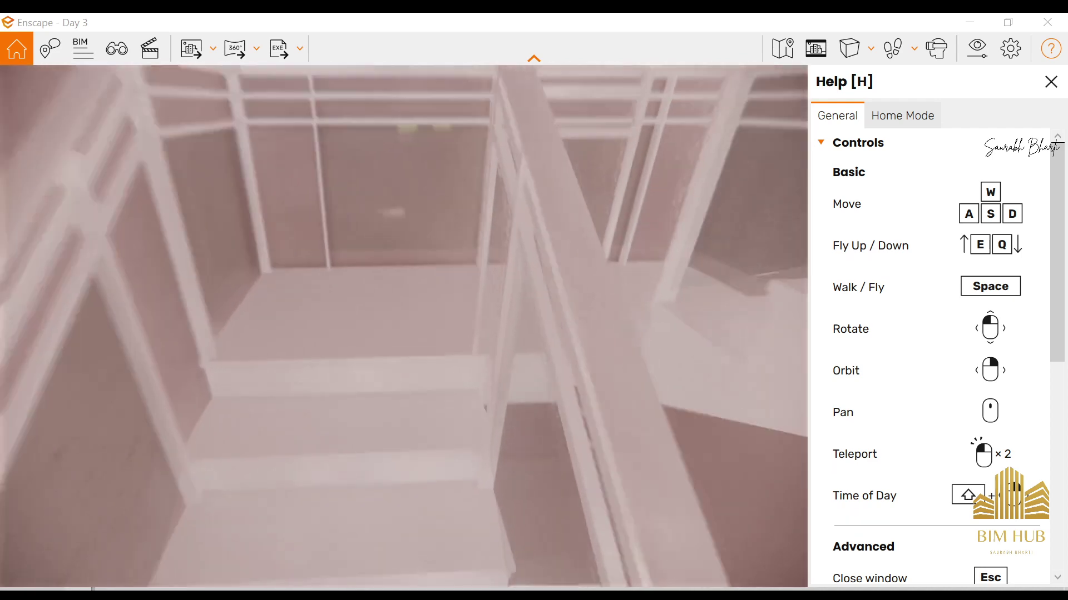
pyautogui.moveTo(309, 312); pyautogui.dragTo(309, 378)
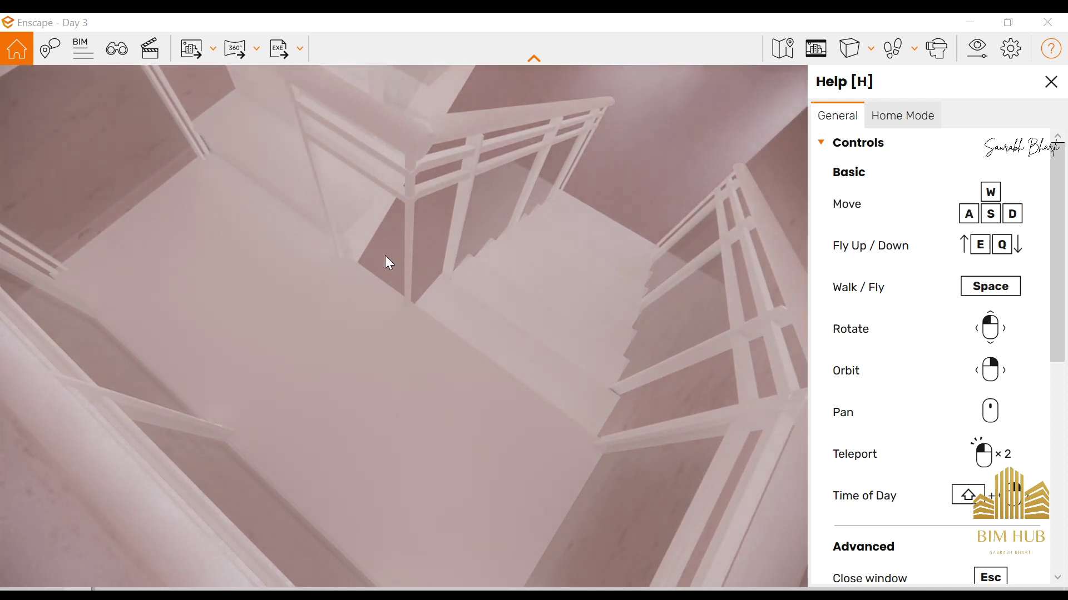
pyautogui.doubleClick(395, 278)
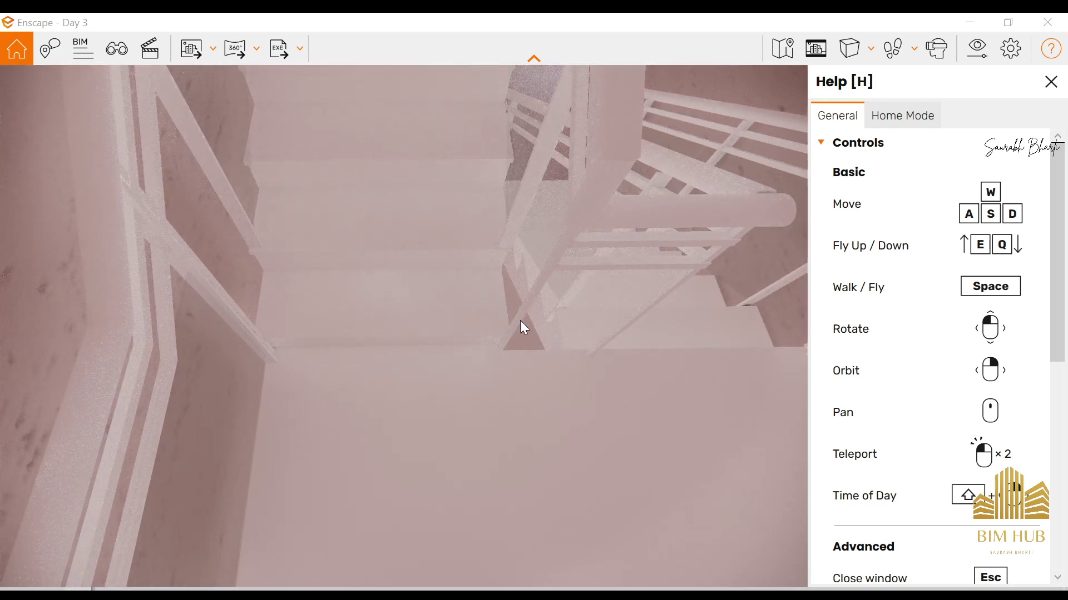
pyautogui.press('s')
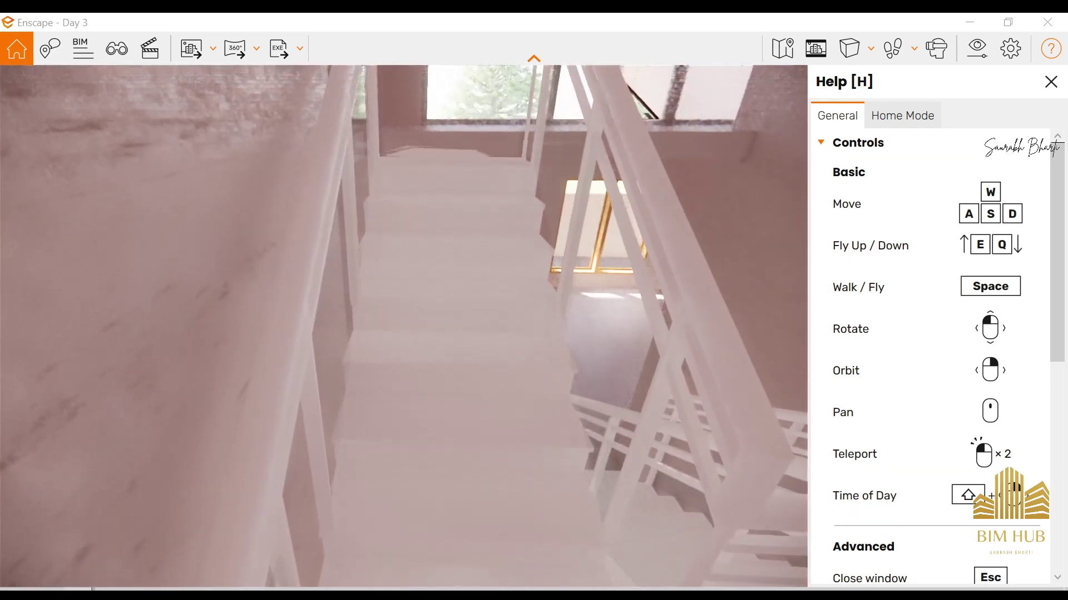
pyautogui.press('w')
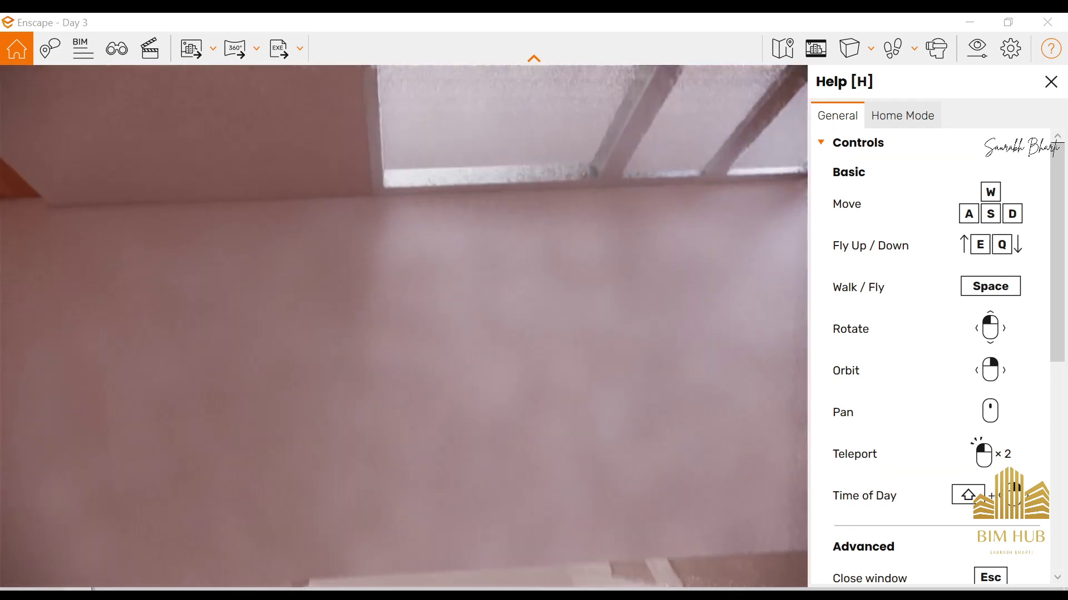
pyautogui.press('w')
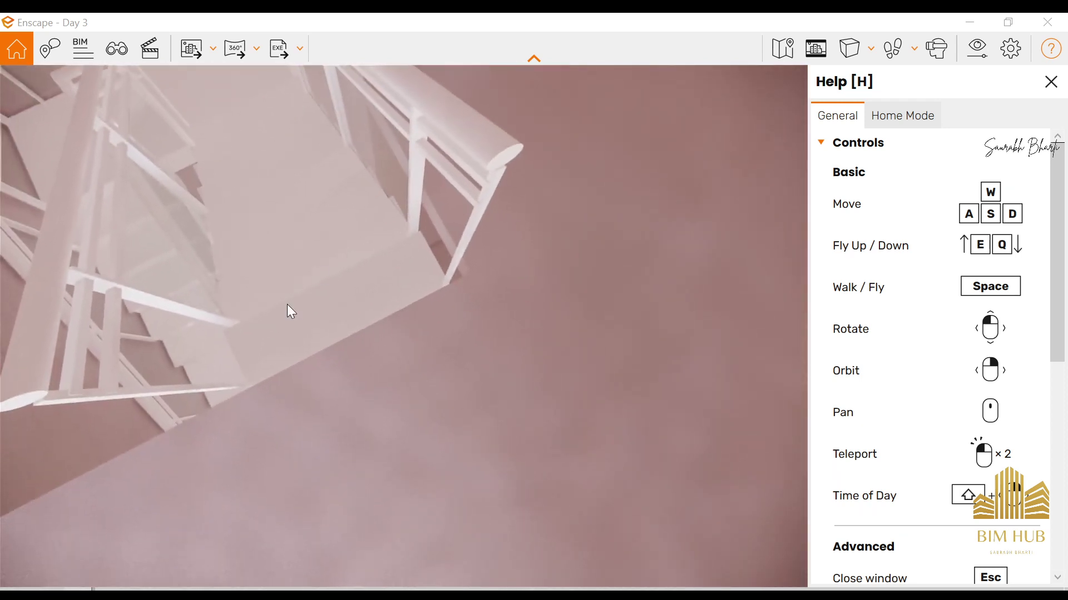
pyautogui.press('w')
pyautogui.press('w')
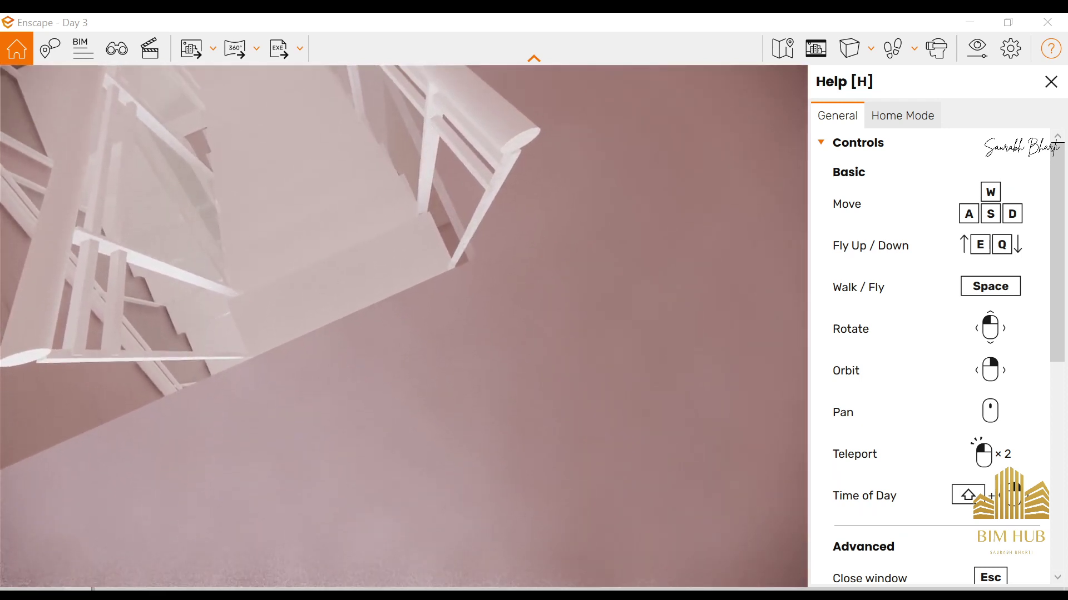
pyautogui.press('w')
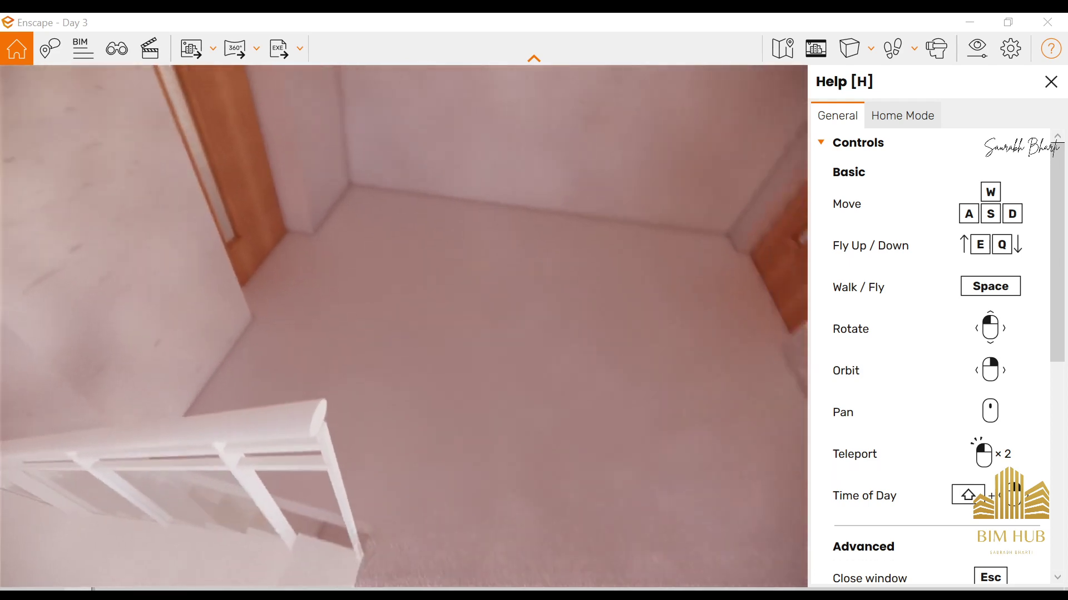
# - Pass through the upper-floor wooden doors and inspect the empty rooms and the red-framed door
pyautogui.press('w')
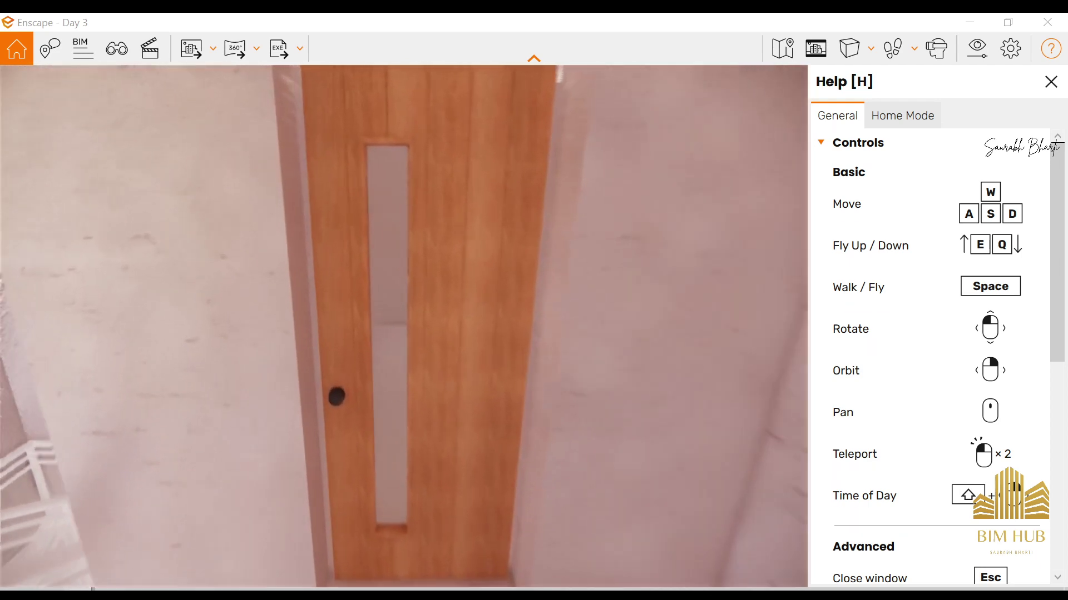
pyautogui.press('w')
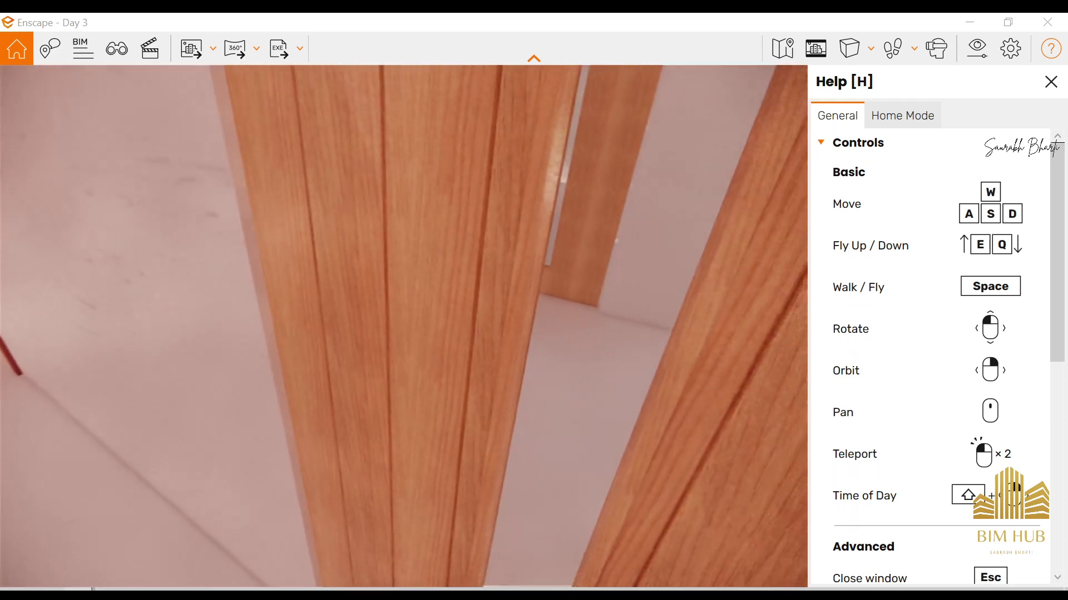
pyautogui.press('w')
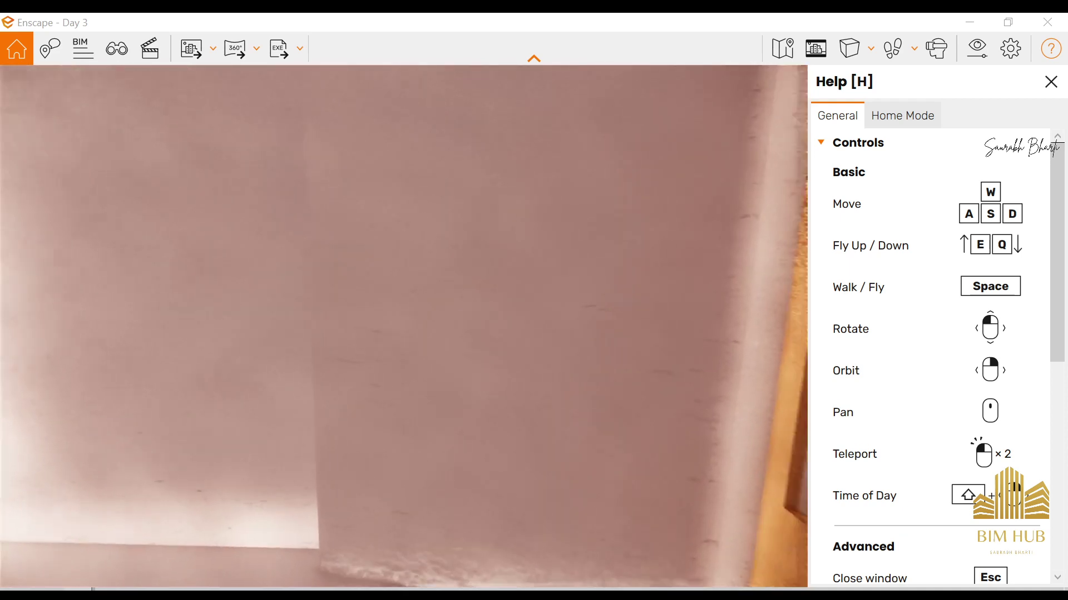
pyautogui.press('w')
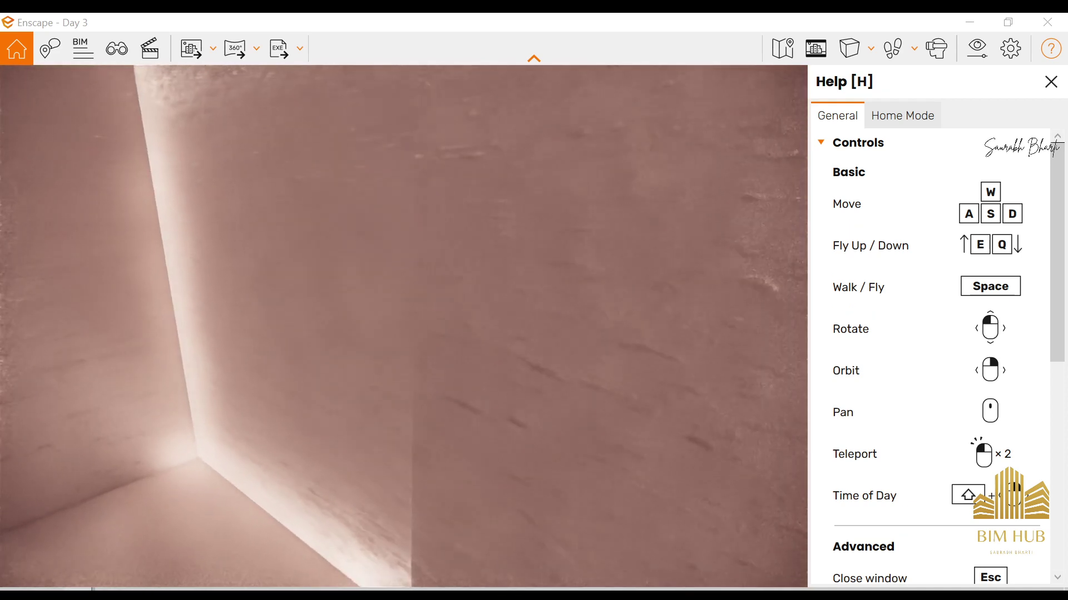
pyautogui.press('s')
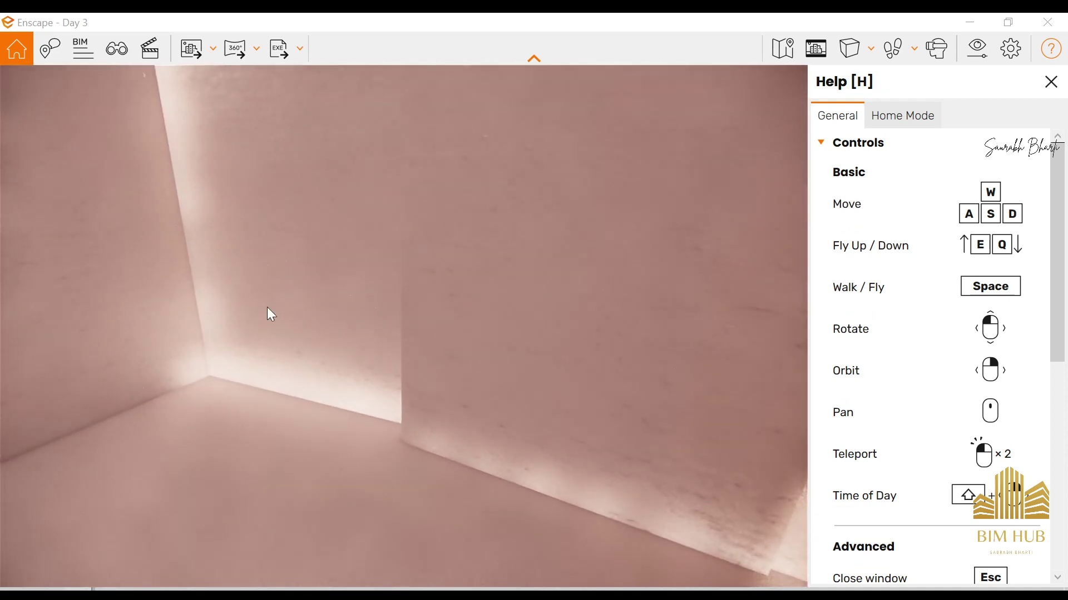
pyautogui.moveTo(330, 345); pyautogui.dragTo(389, 346)
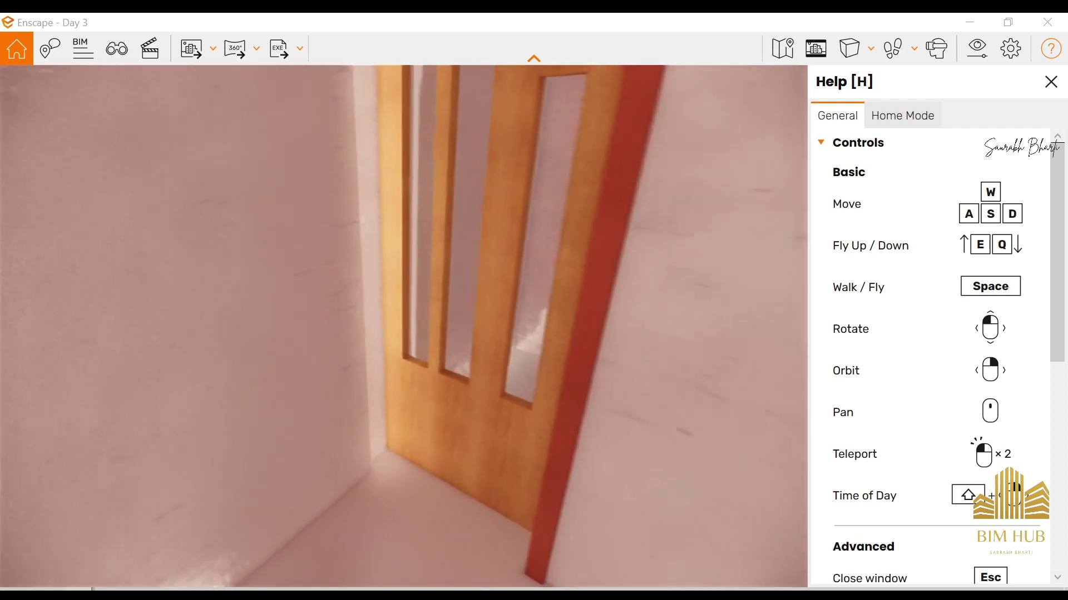
pyautogui.press('w')
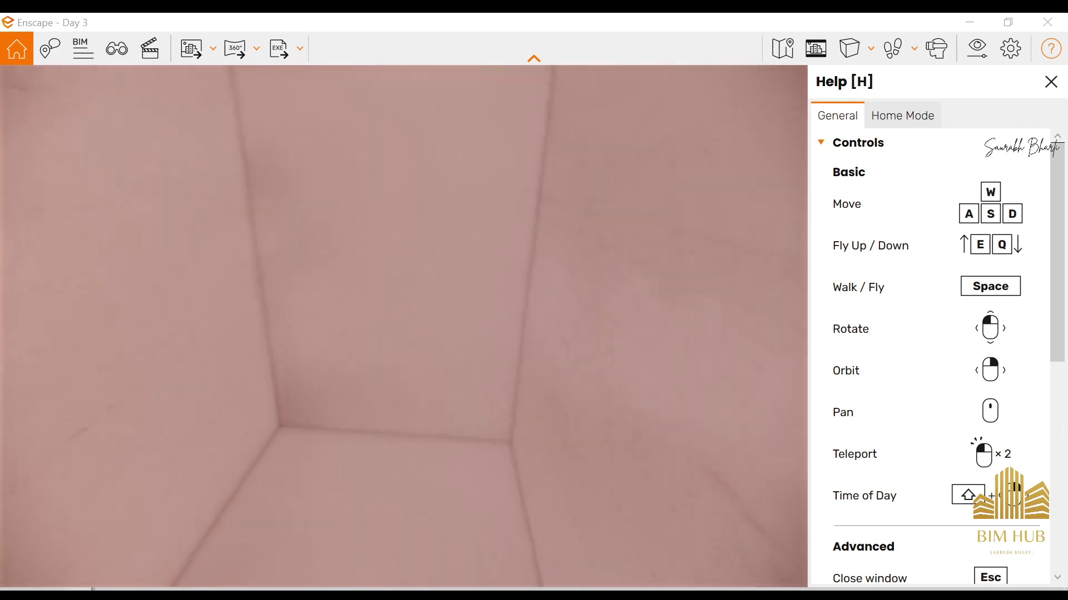
pyautogui.press('s')
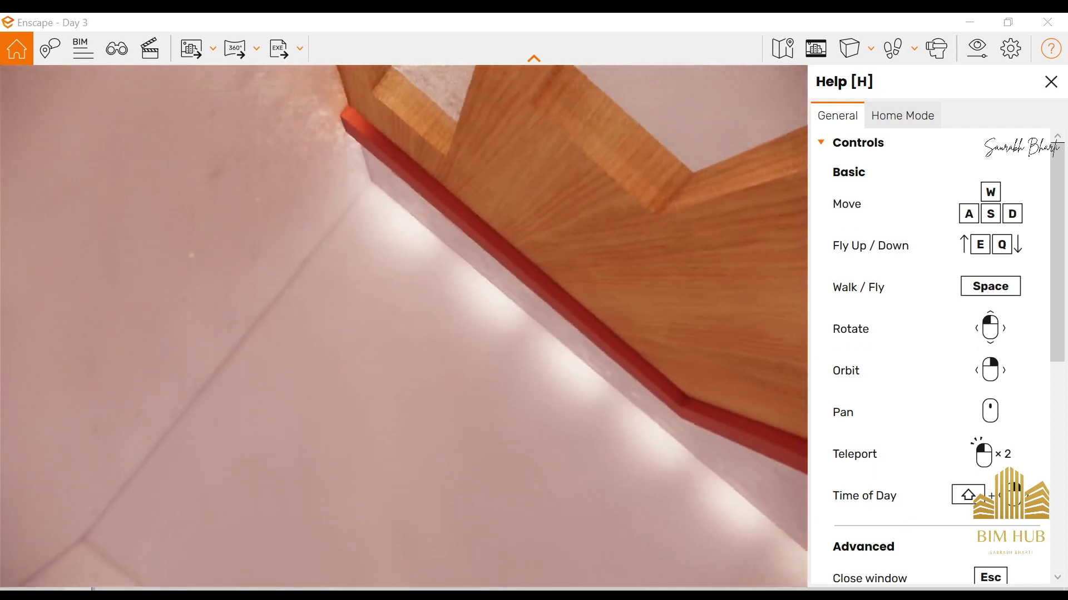
pyautogui.press('w')
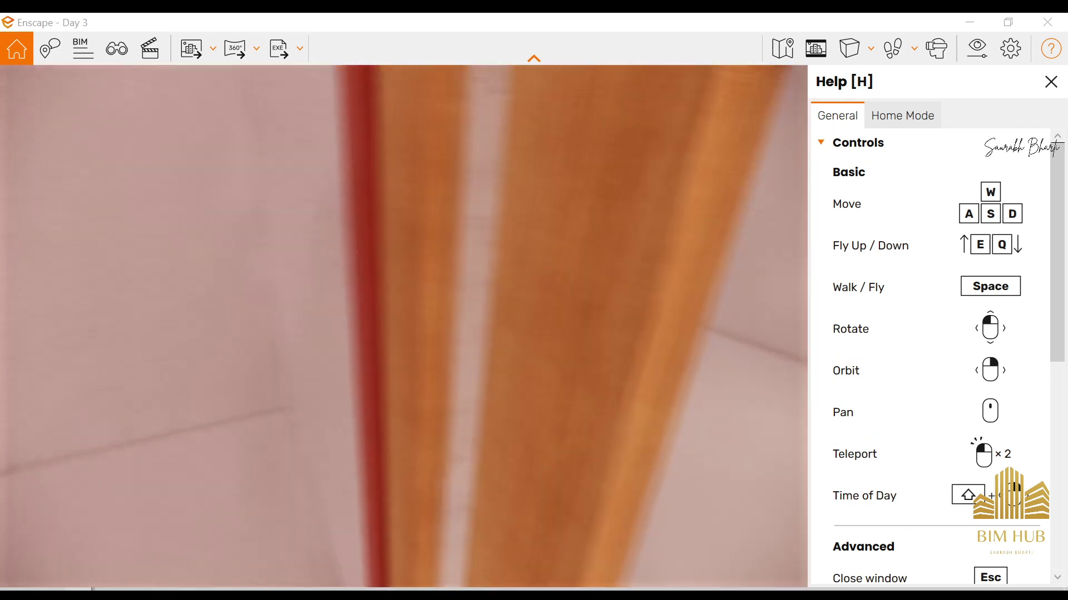
# - Leave the upper-floor room through the wooden door and view the terrace through the full-height glazed wall
pyautogui.press('d')
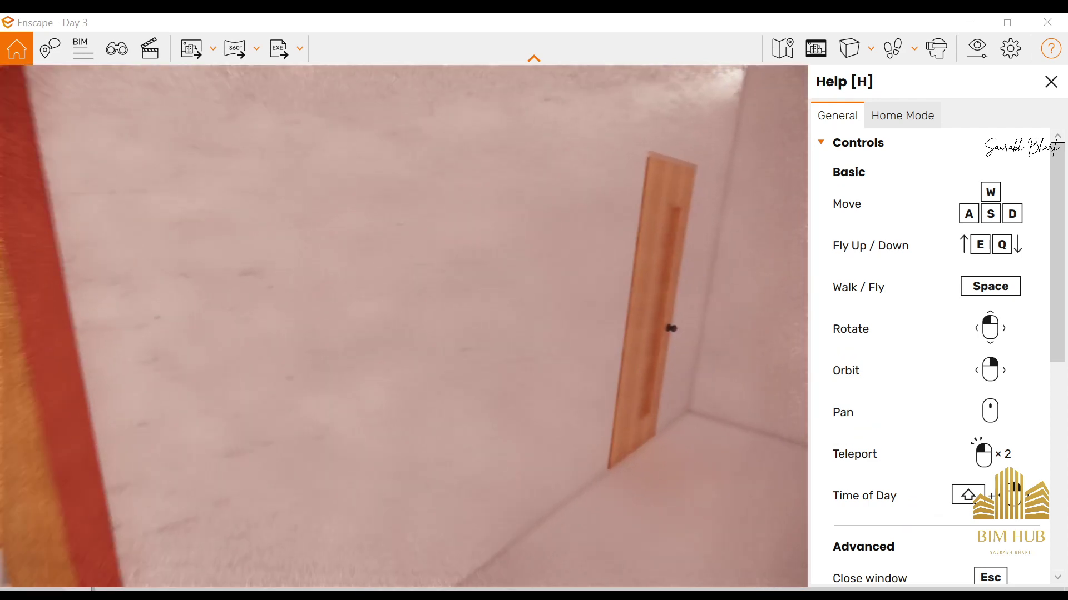
pyautogui.press('s')
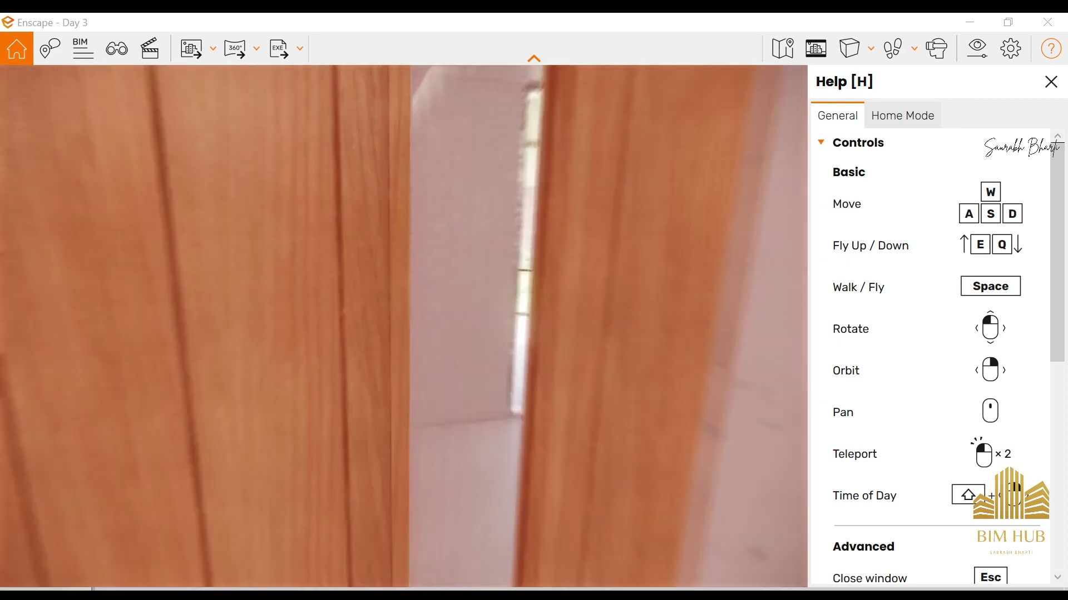
pyautogui.press('d')
pyautogui.press('w')
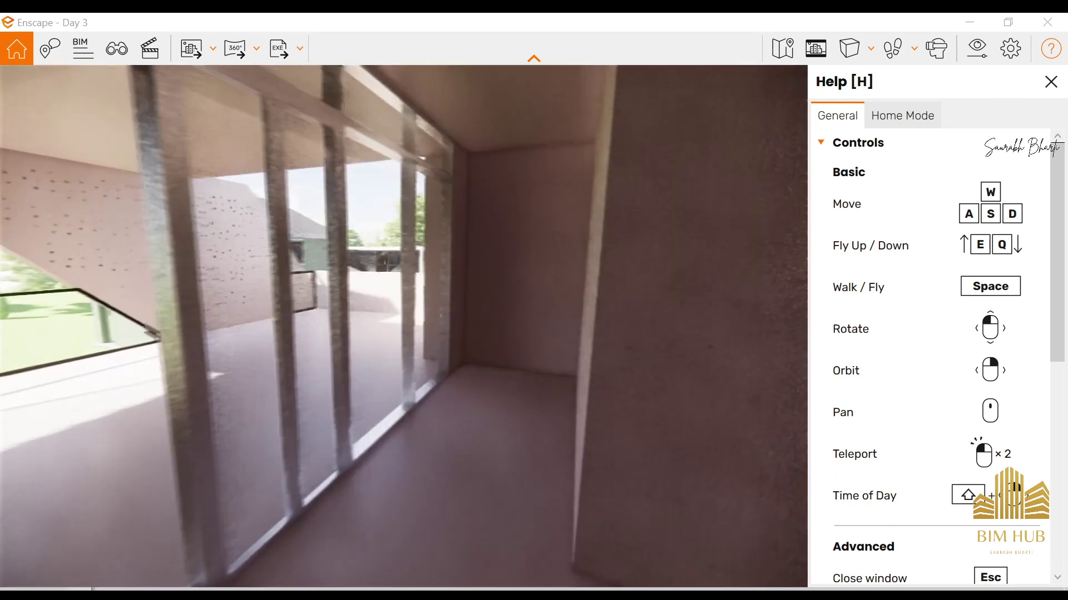
# - Walk onto the upper-floor terrace and look over its slatted opening, perforated side wall, low parapet and the lawn beyond
pyautogui.press('w')
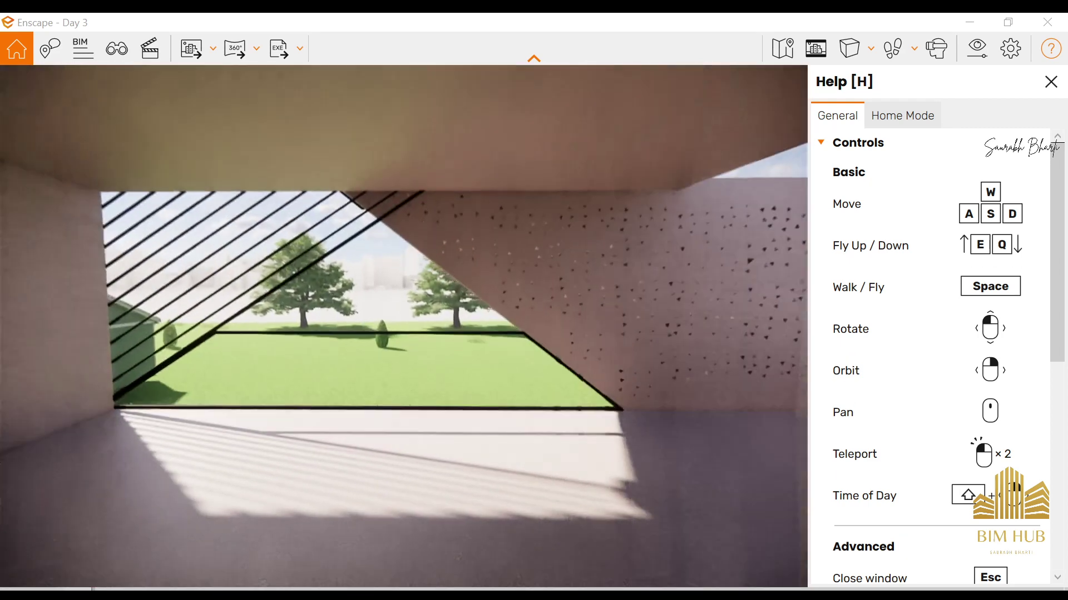
pyautogui.press('d')
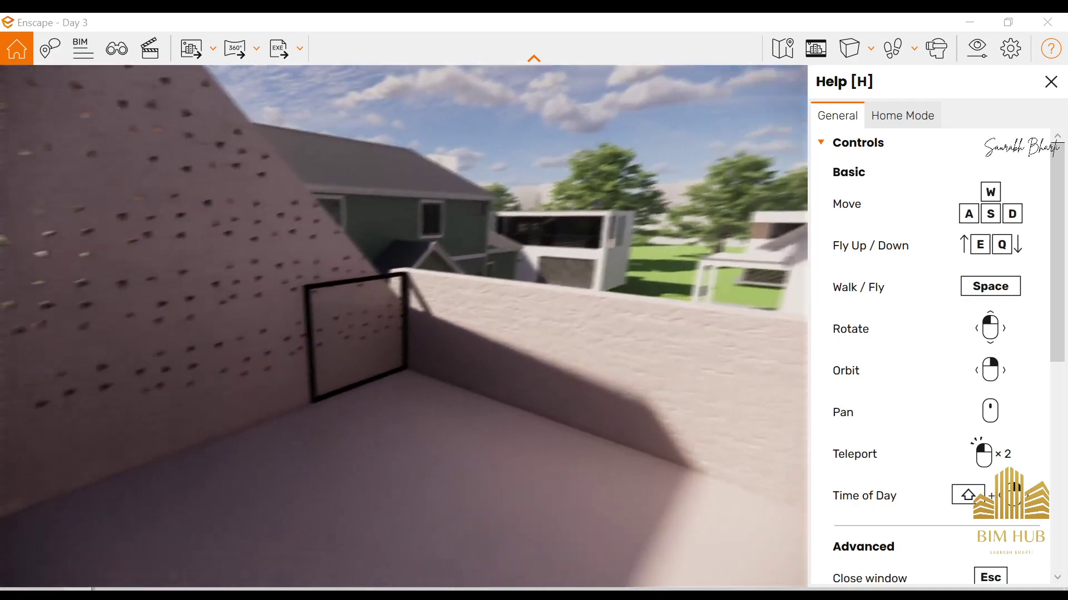
pyautogui.press('w')
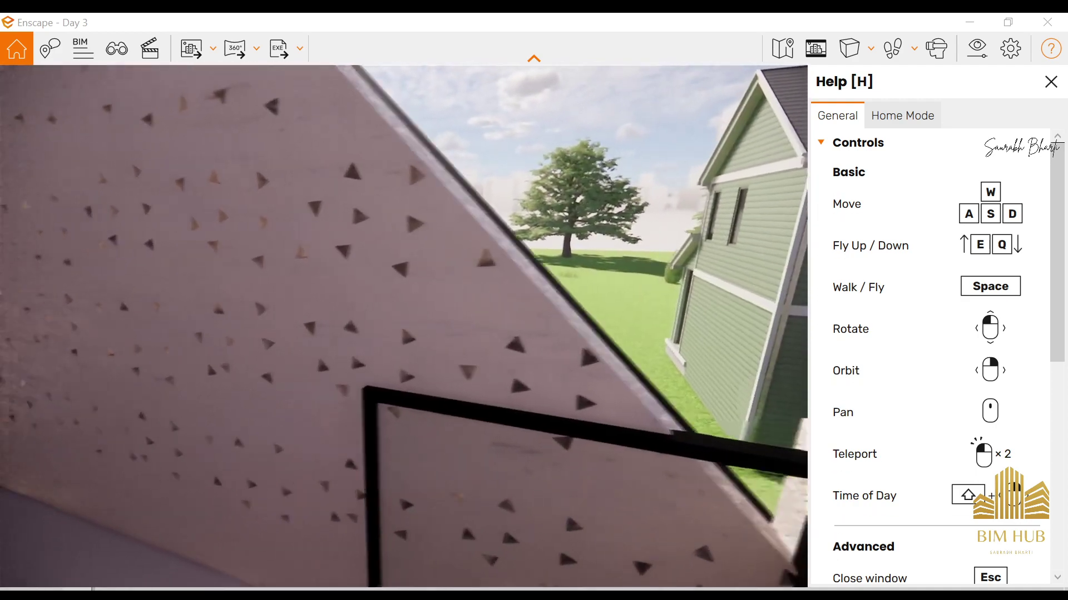
pyautogui.press('w')
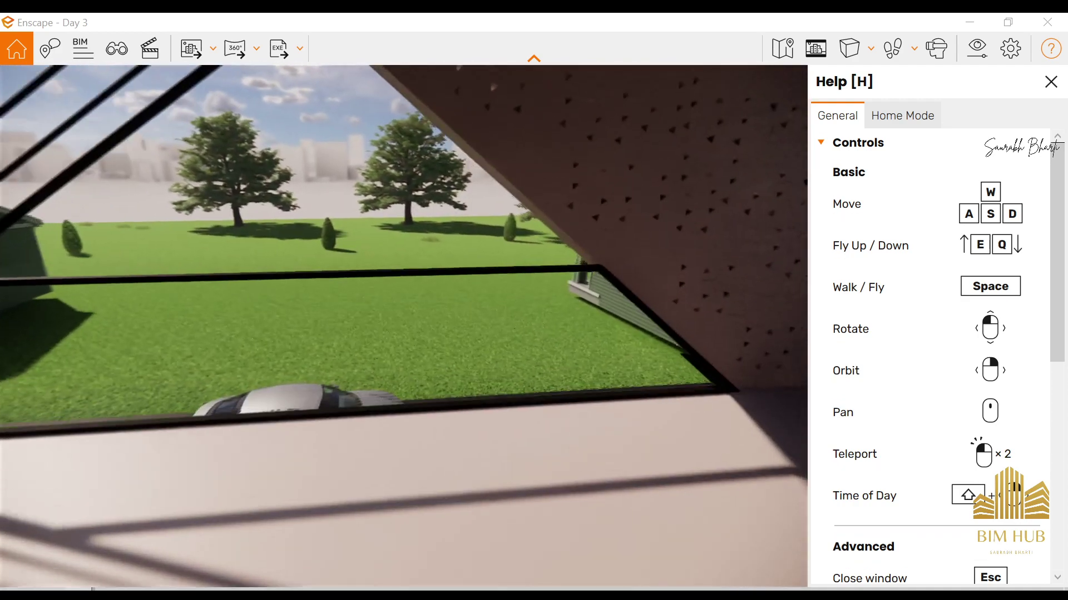
pyautogui.press('w')
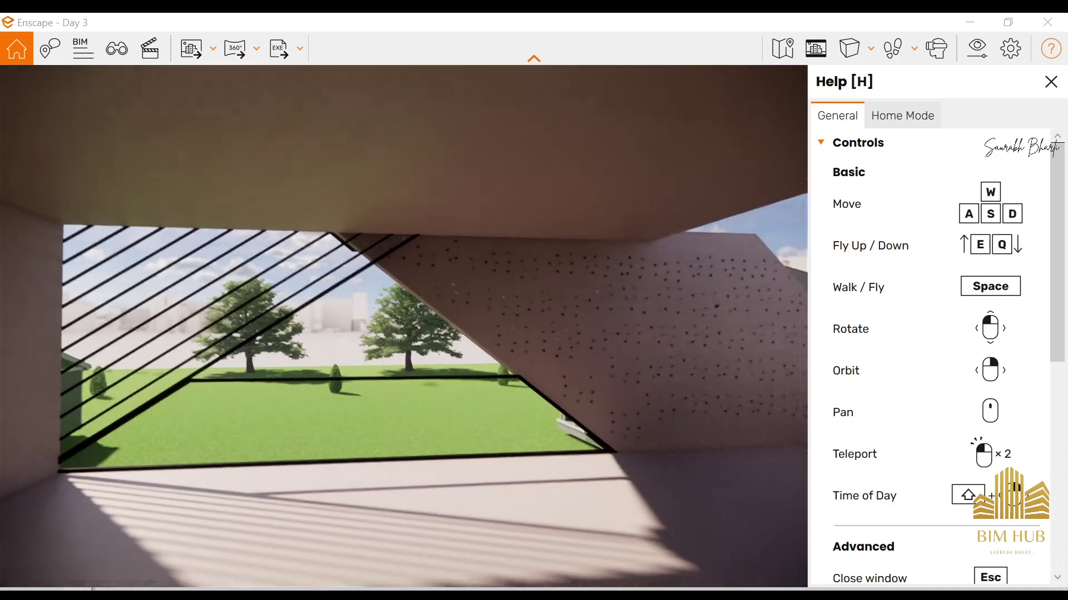
# - Inspect the triangular perforations in the terrace's sloping wall and the parapet's surface texture up close
pyautogui.press('w')
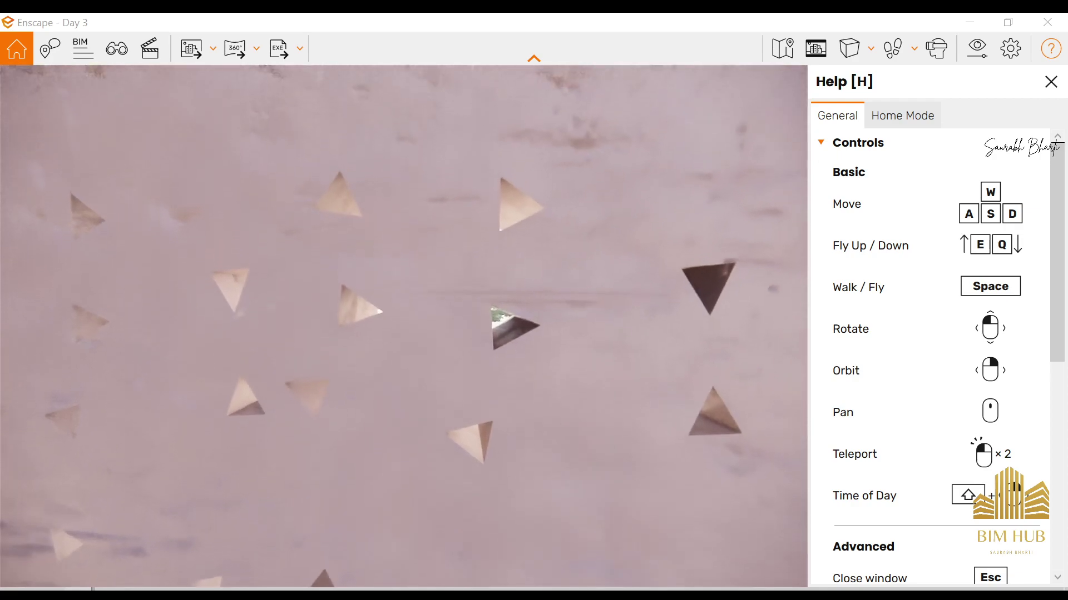
pyautogui.press('s')
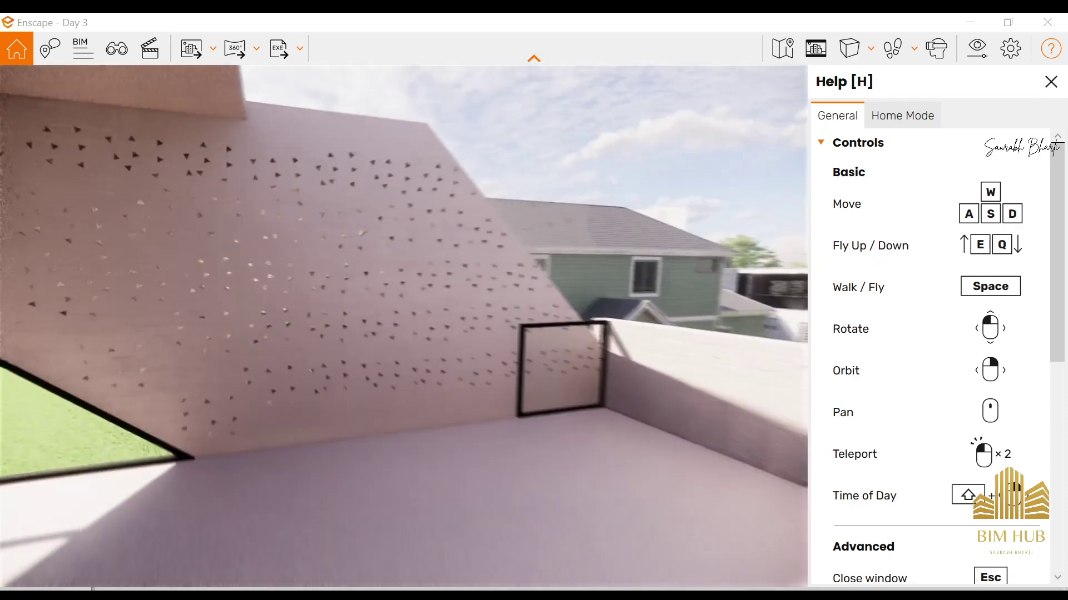
pyautogui.press('w')
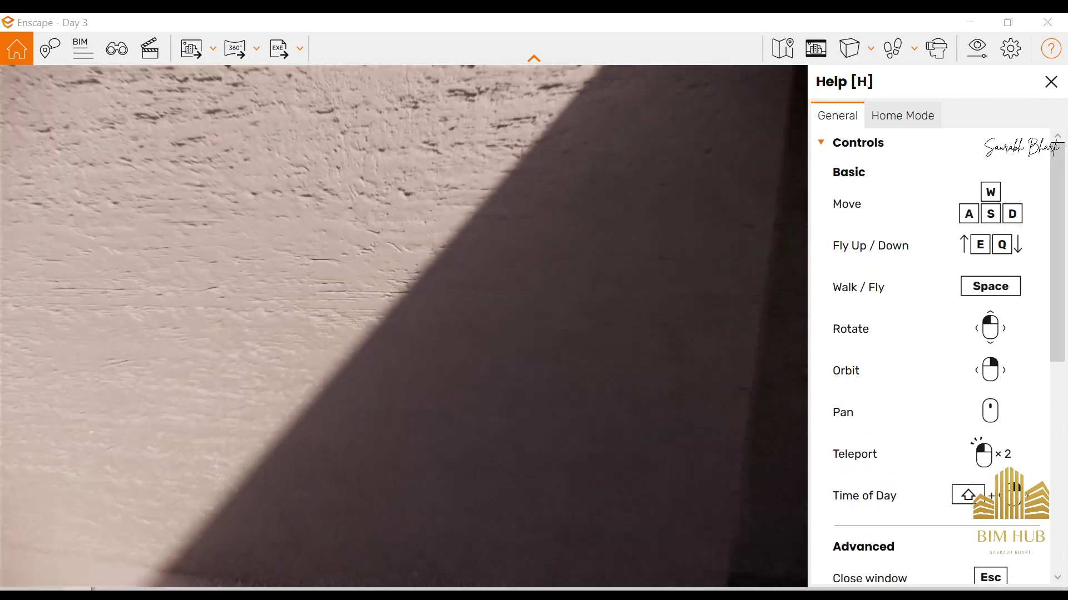
# - Fly out to the street front of the house and shift the time of day to dawn, past 05:35
pyautogui.press('space')
pyautogui.press('q')
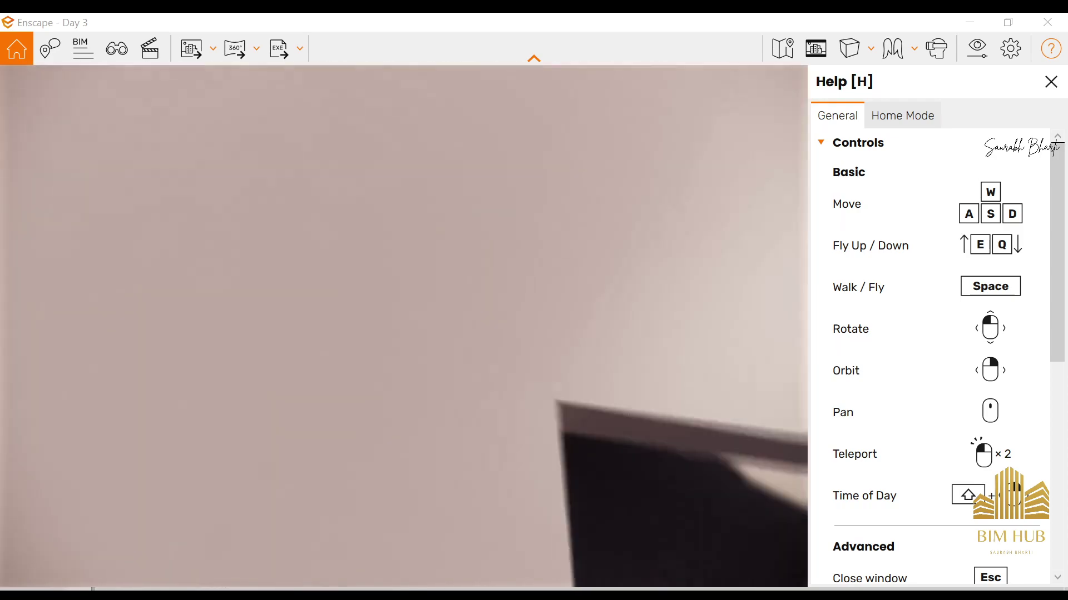
pyautogui.press('w')
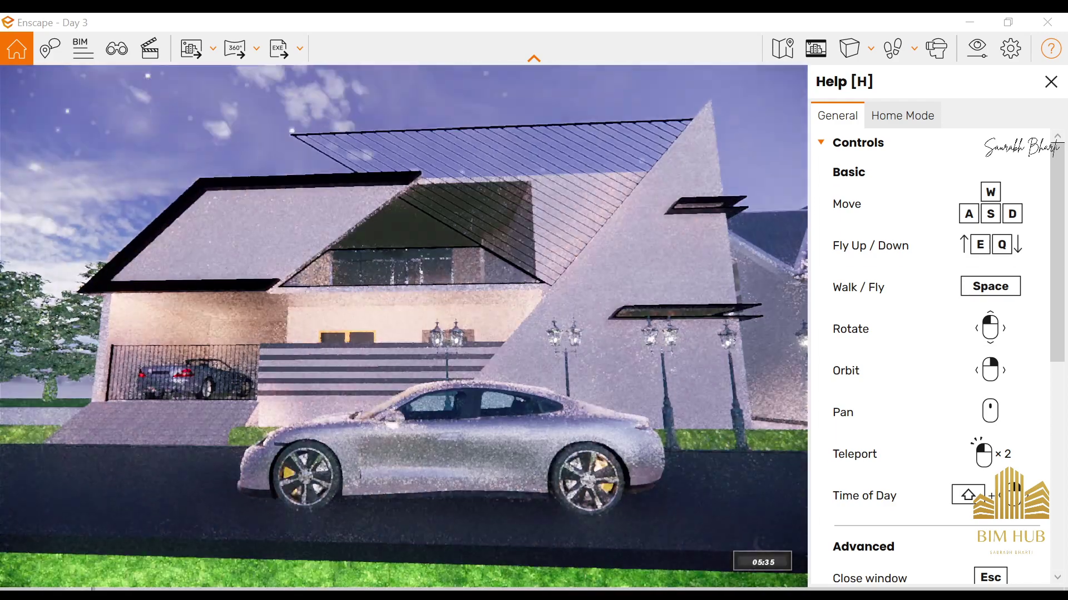
pyautogui.press('i')
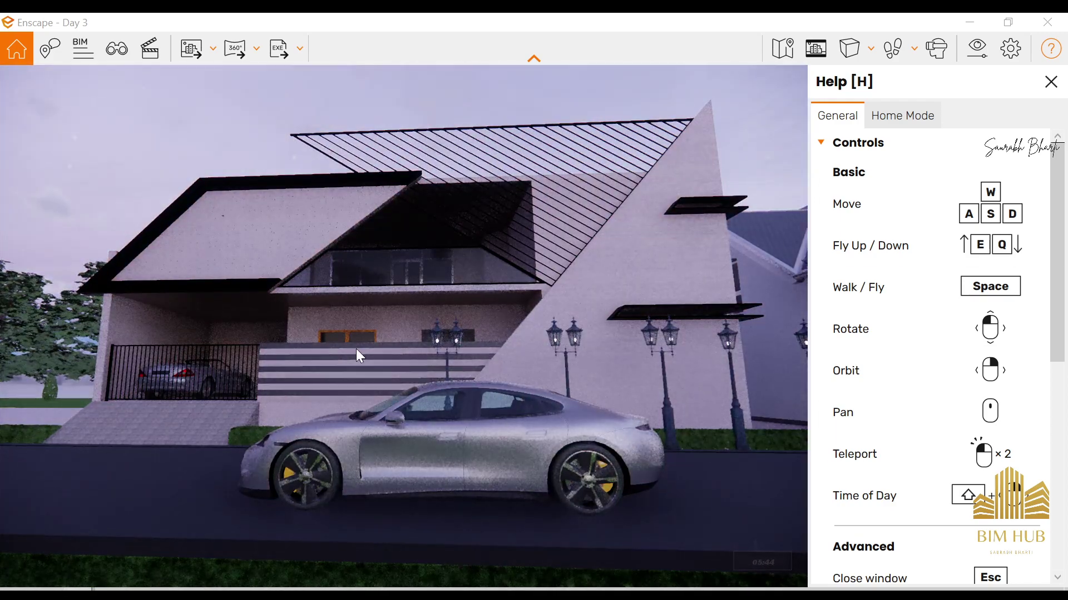
# - Inspect the wooden door beside the parked car in the carport in dawn light, and fly back out to the street
pyautogui.press('w')
pyautogui.press('space')
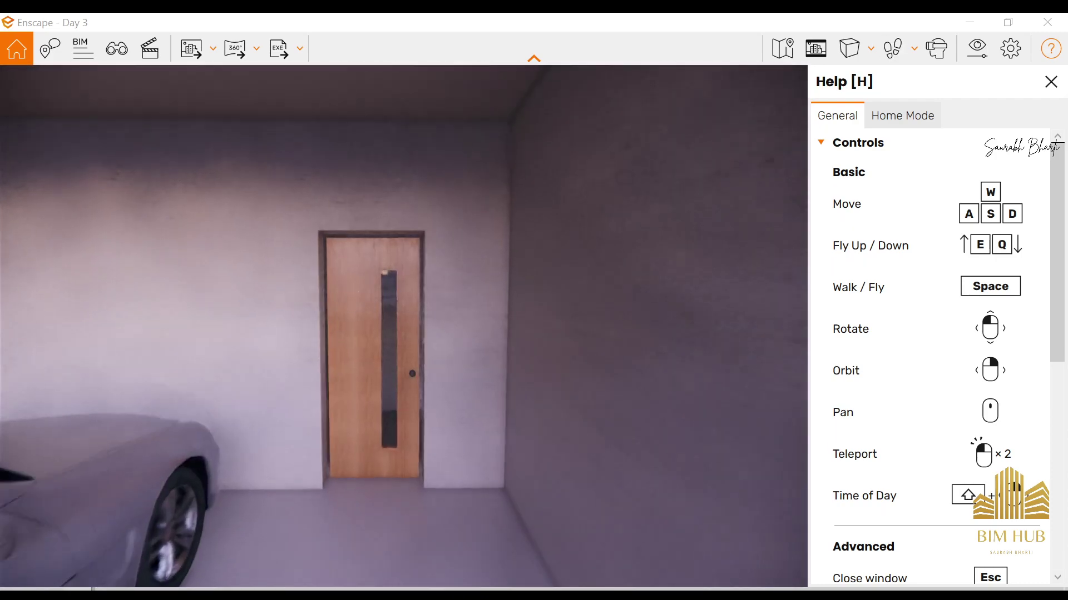
pyautogui.press('w')
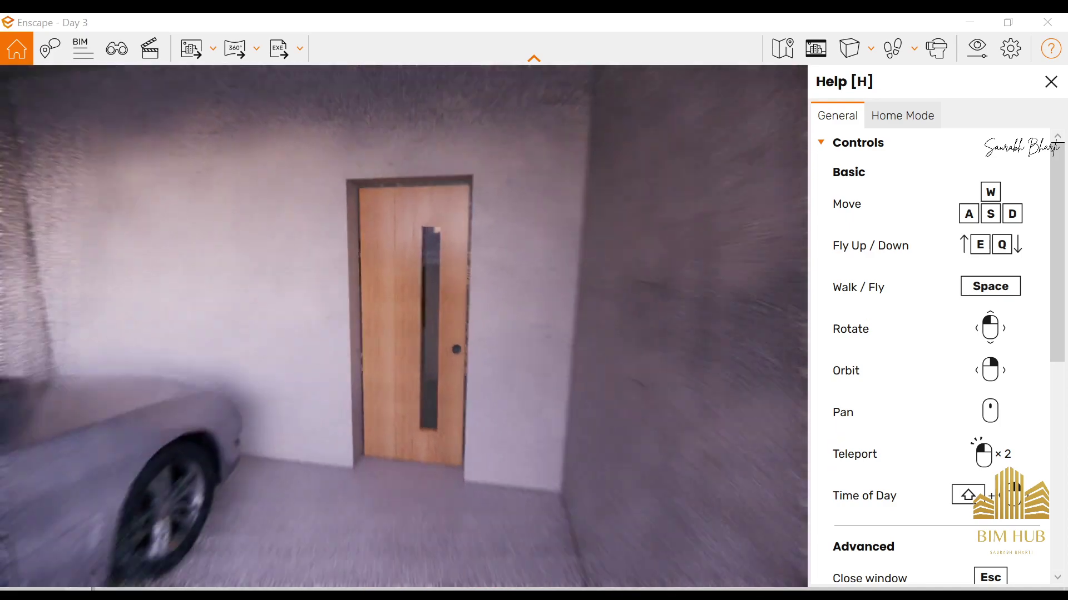
pyautogui.press('s')
pyautogui.press('space')
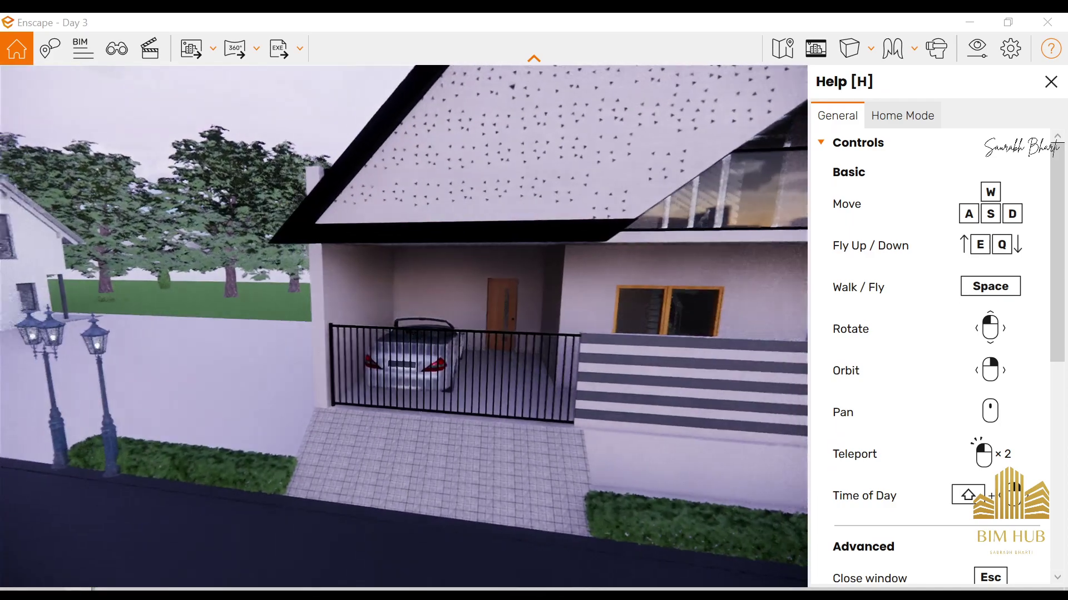
# - Survey the house and its neighbouring buildings from above in dawn light, ending with a view of the full front facade
pyautogui.press('Left')
pyautogui.press('Right')
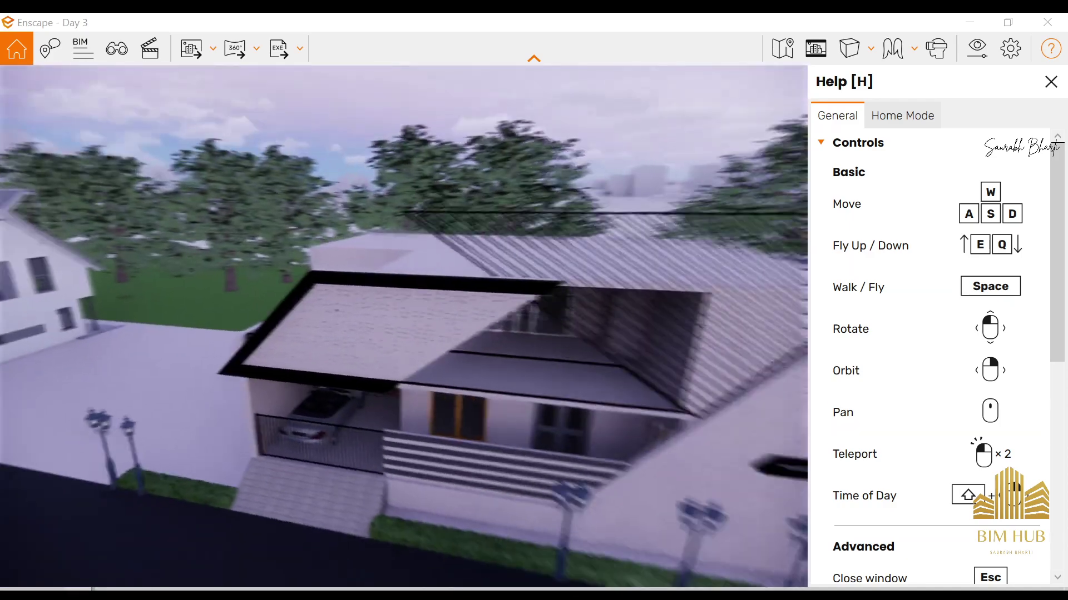
pyautogui.press('Left')
pyautogui.press('w')
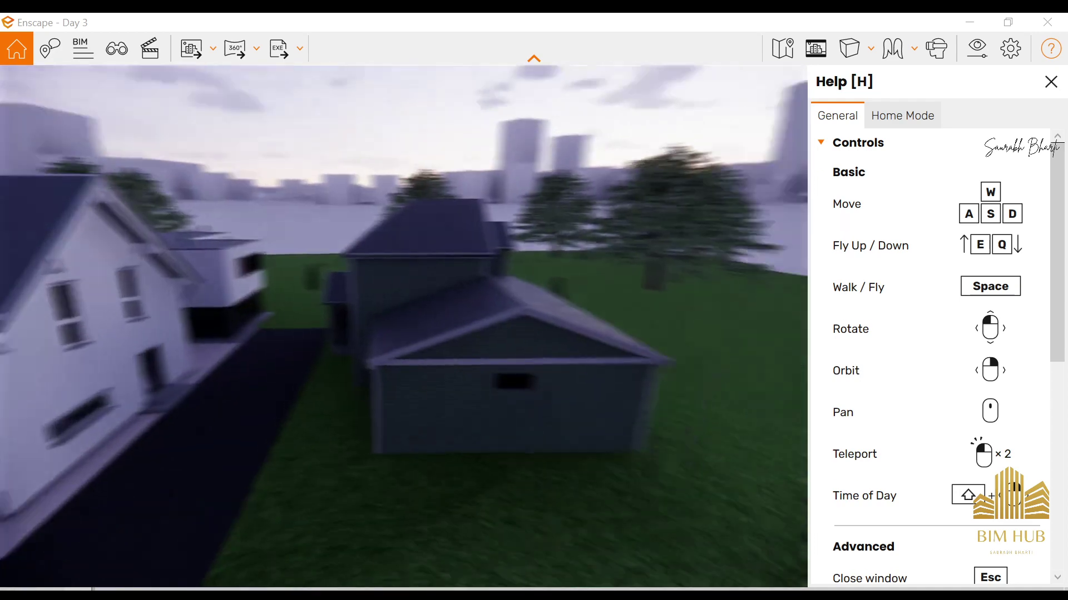
pyautogui.press('Right')
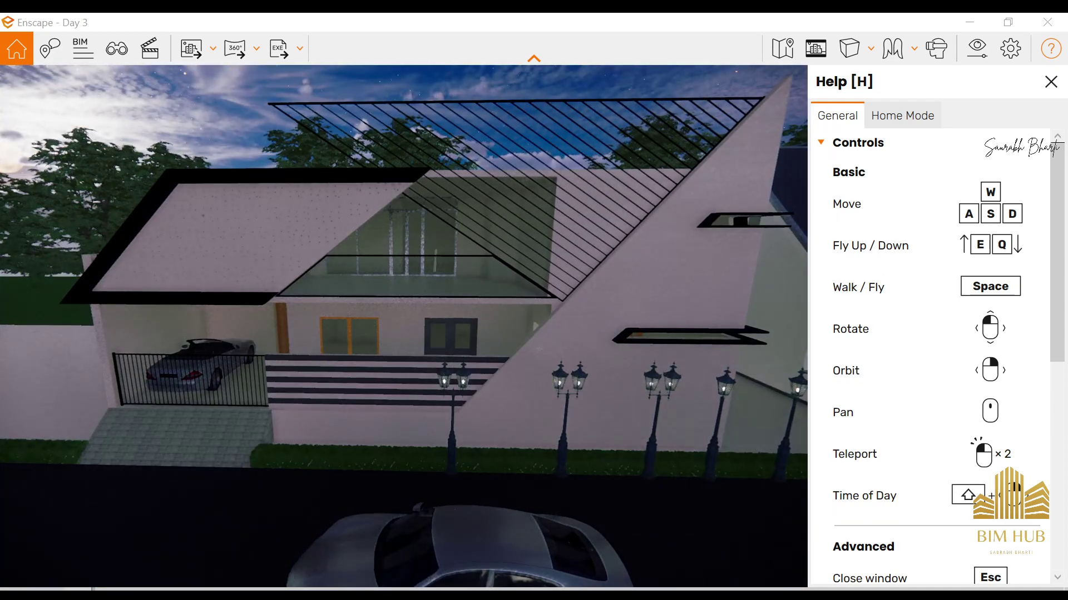
# - Fly past the front facade onto the terrace to examine its glazing and walls at dawn, ending at the carport gate
pyautogui.press('w')
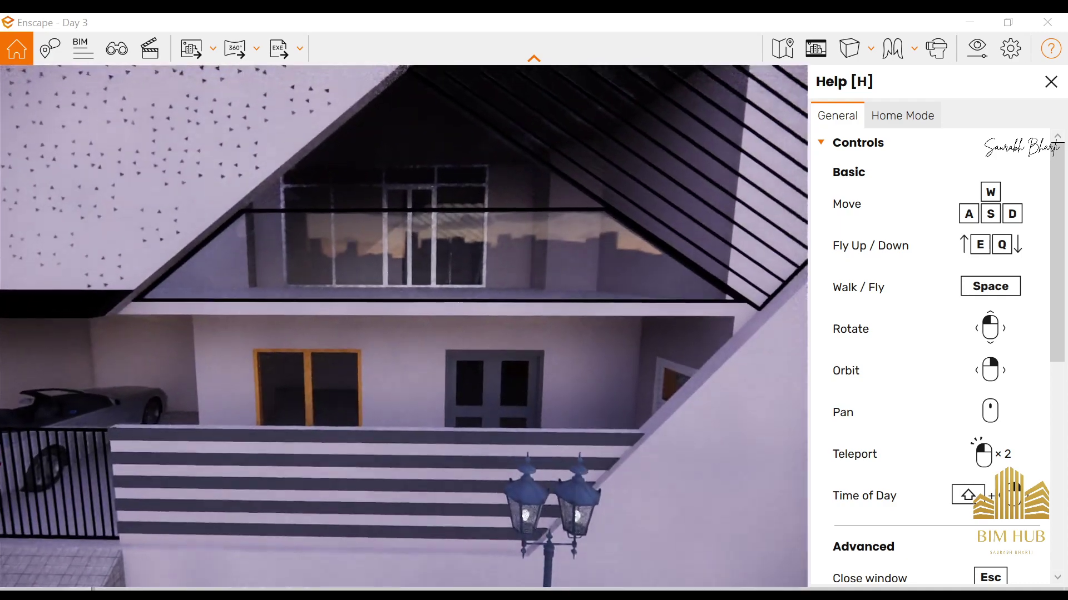
pyautogui.press('w')
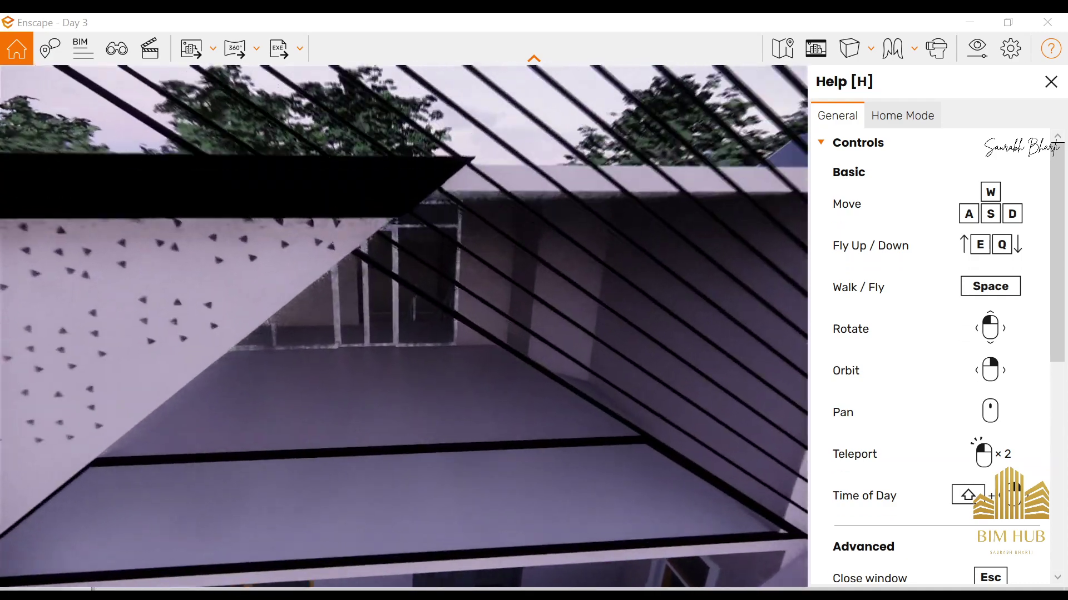
pyautogui.press('w')
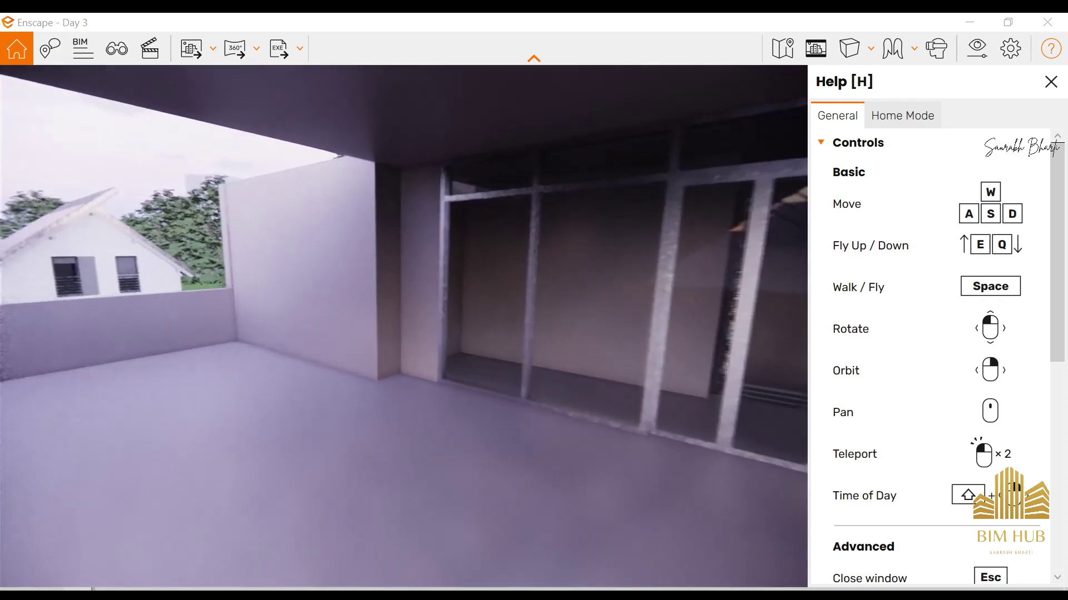
pyautogui.press('w')
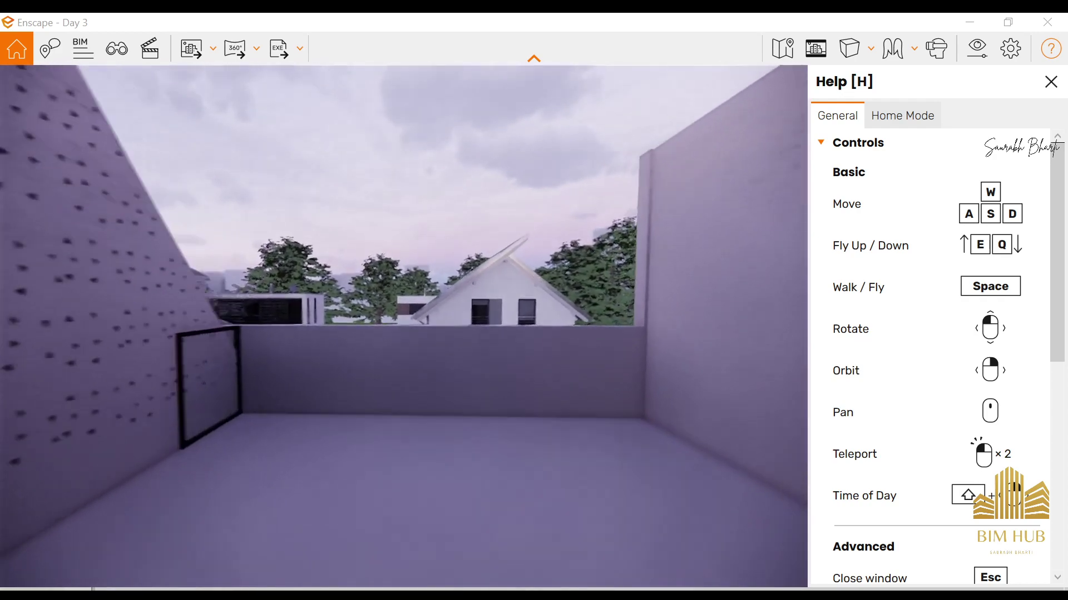
pyautogui.press('w')
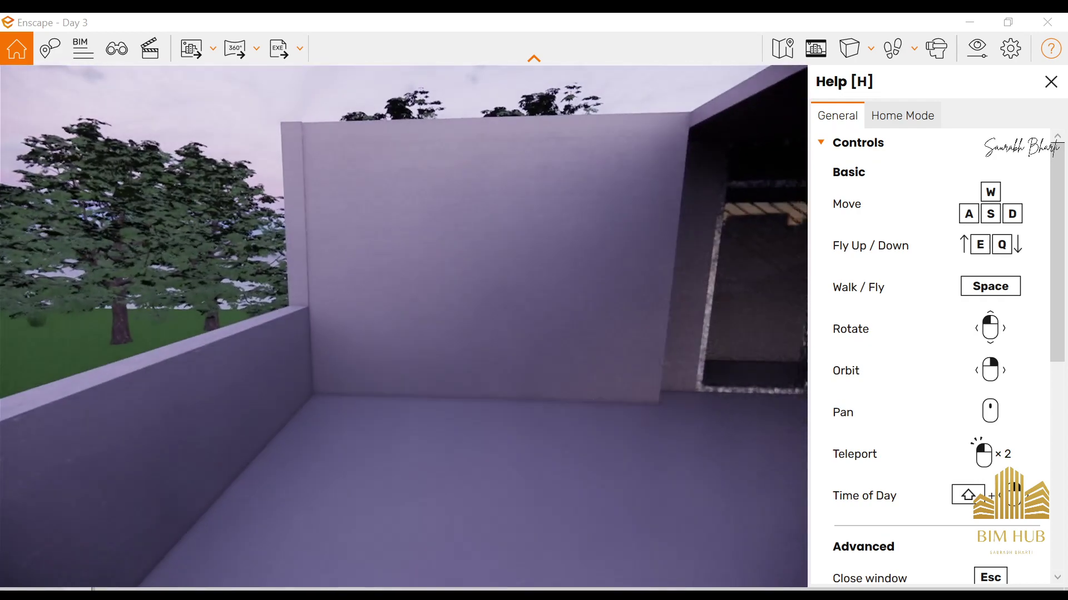
pyautogui.press('w')
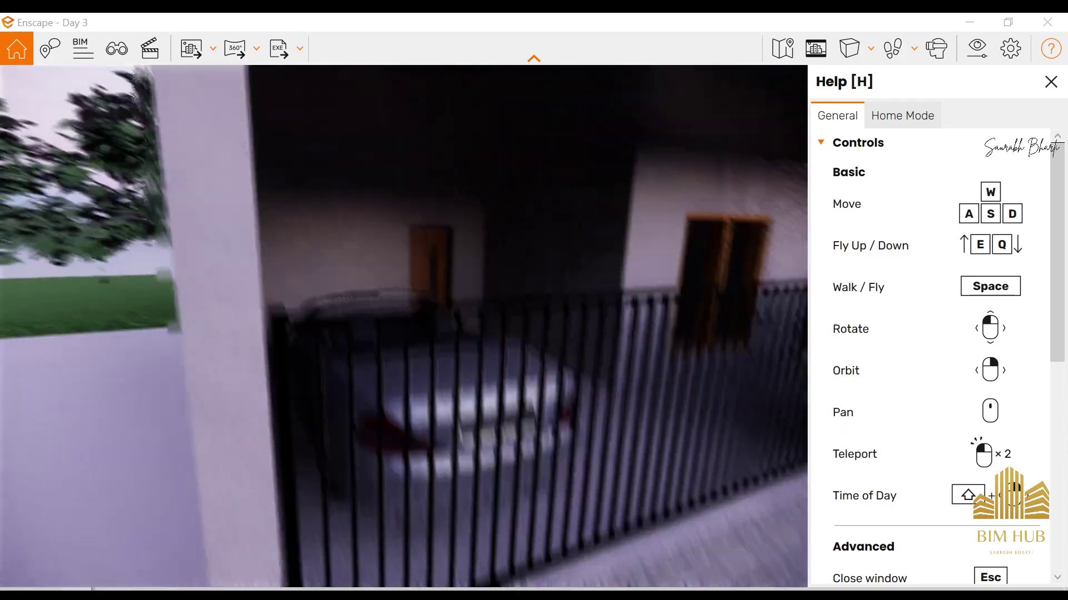